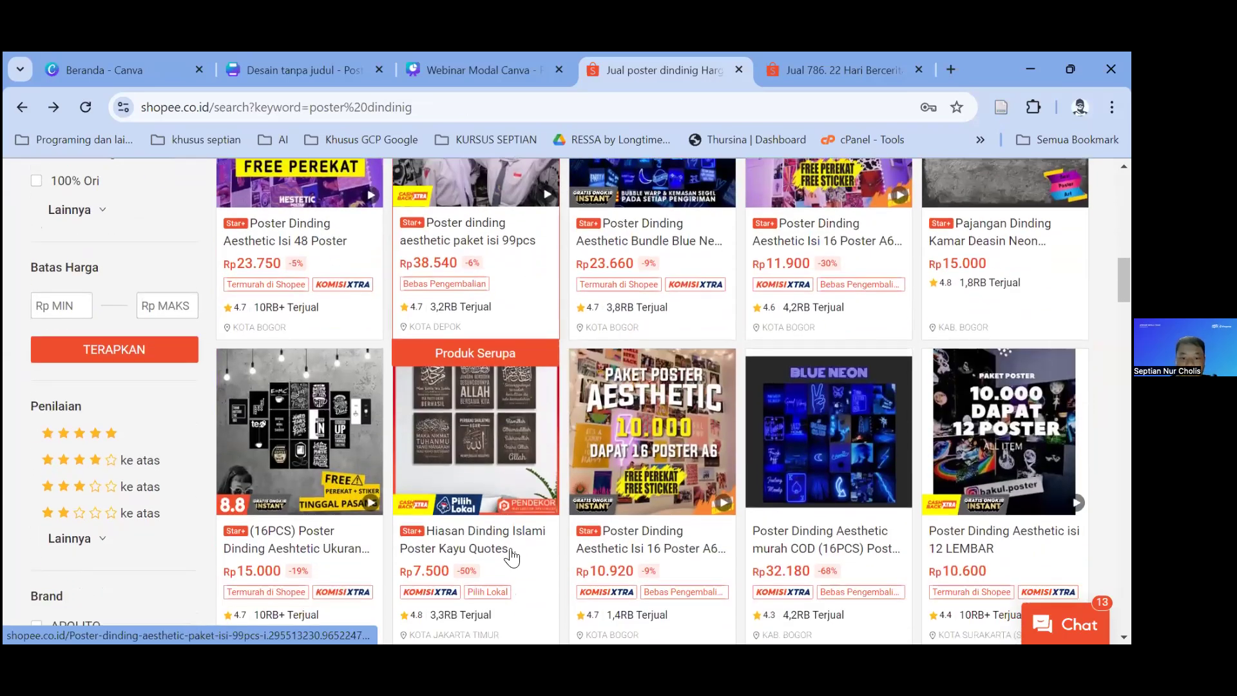
scroll(511, 557, "down", 2)
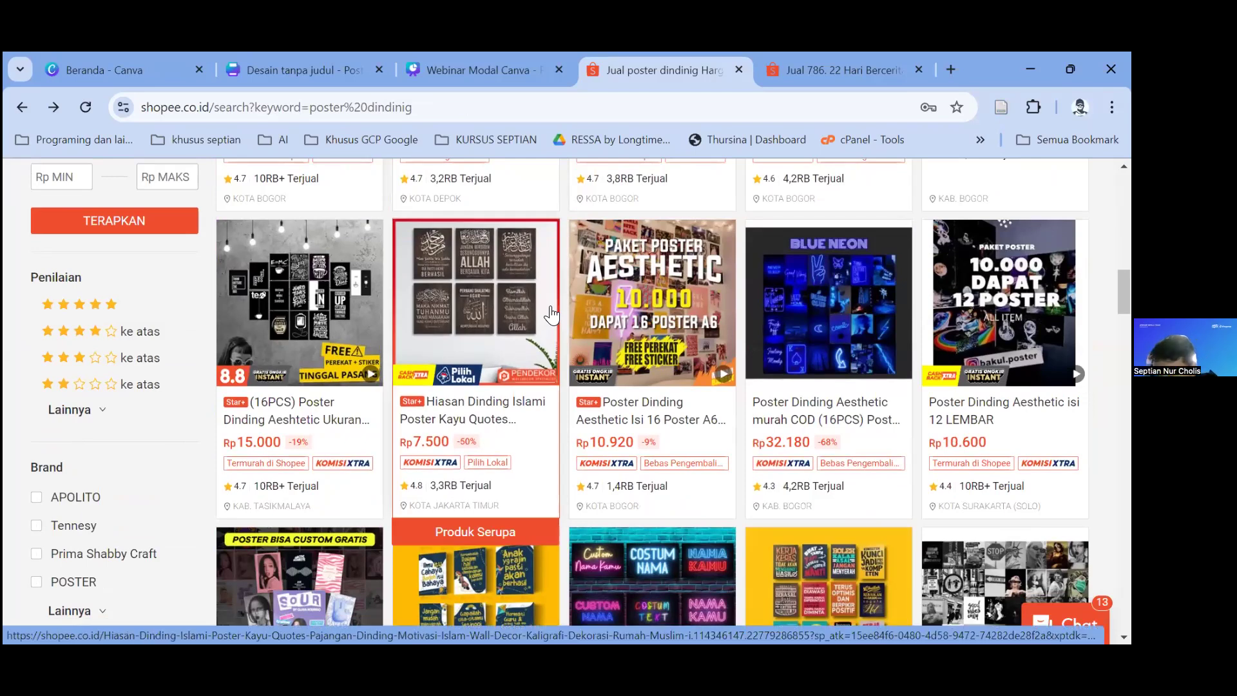
Step: Switch to the 'Jual 786. 22 Hari Bercerita' children's e-book listing in Shopee
scroll(553, 348, "down", 5)
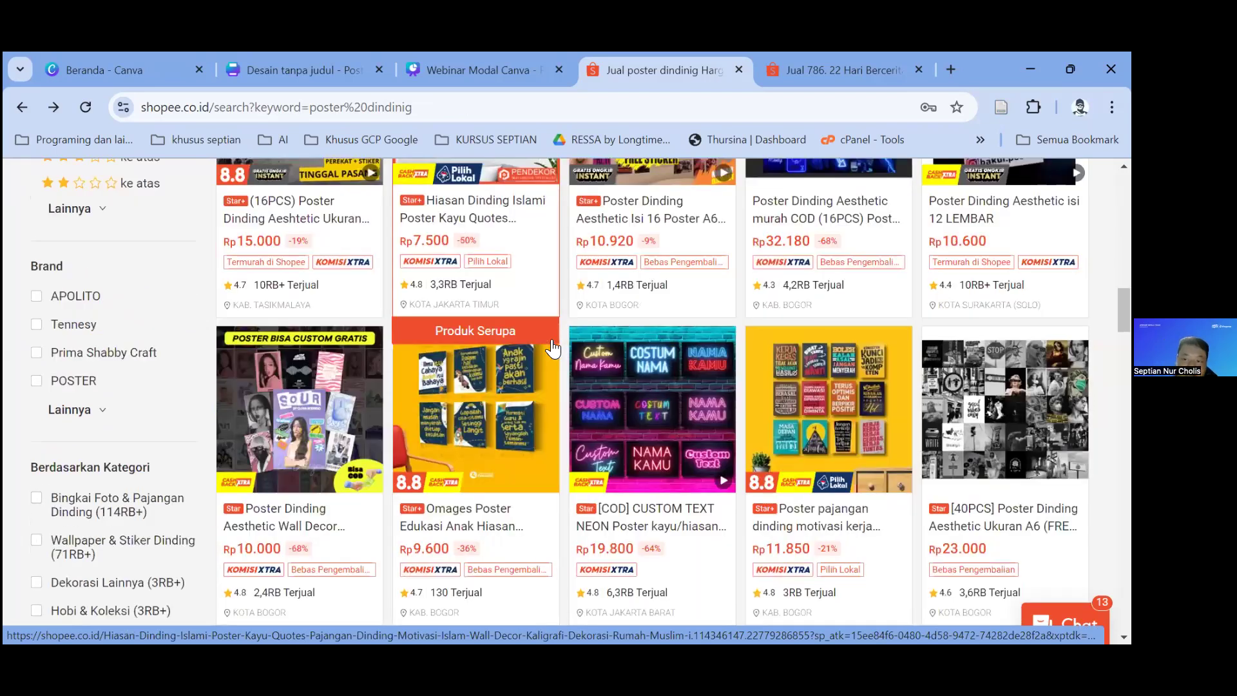
scroll(552, 348, "up", 5)
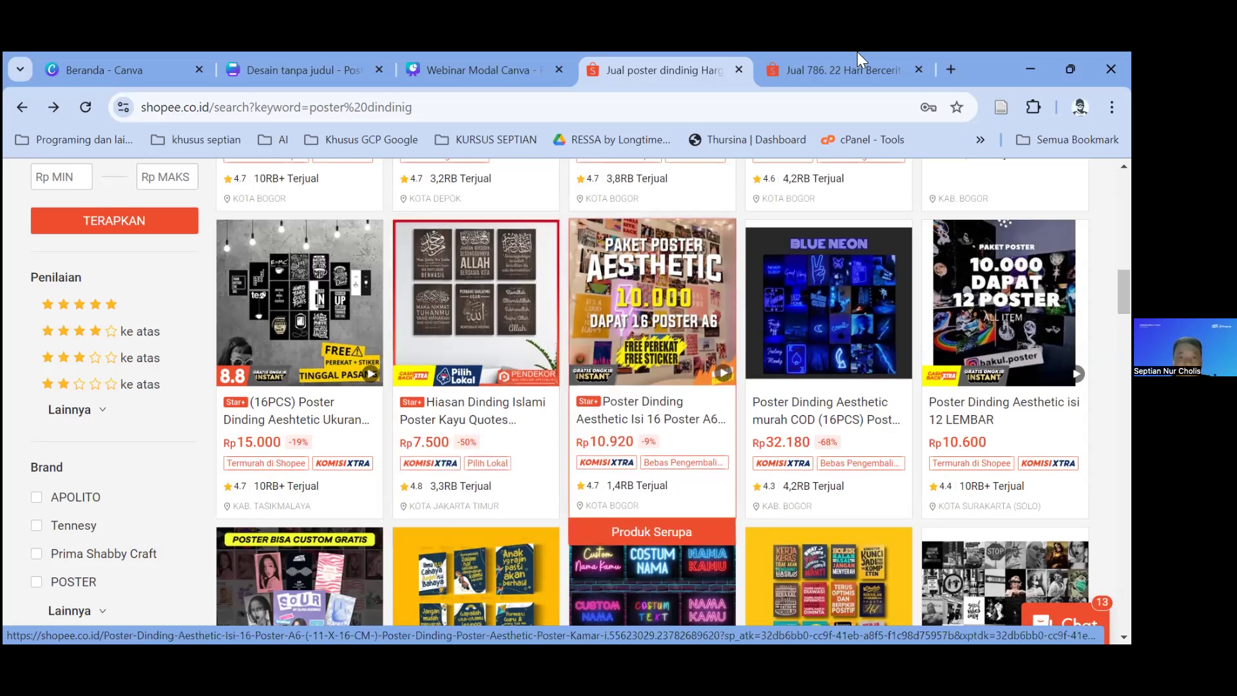
key("ctrl+Tab")
scroll(197, 374, "up", 4)
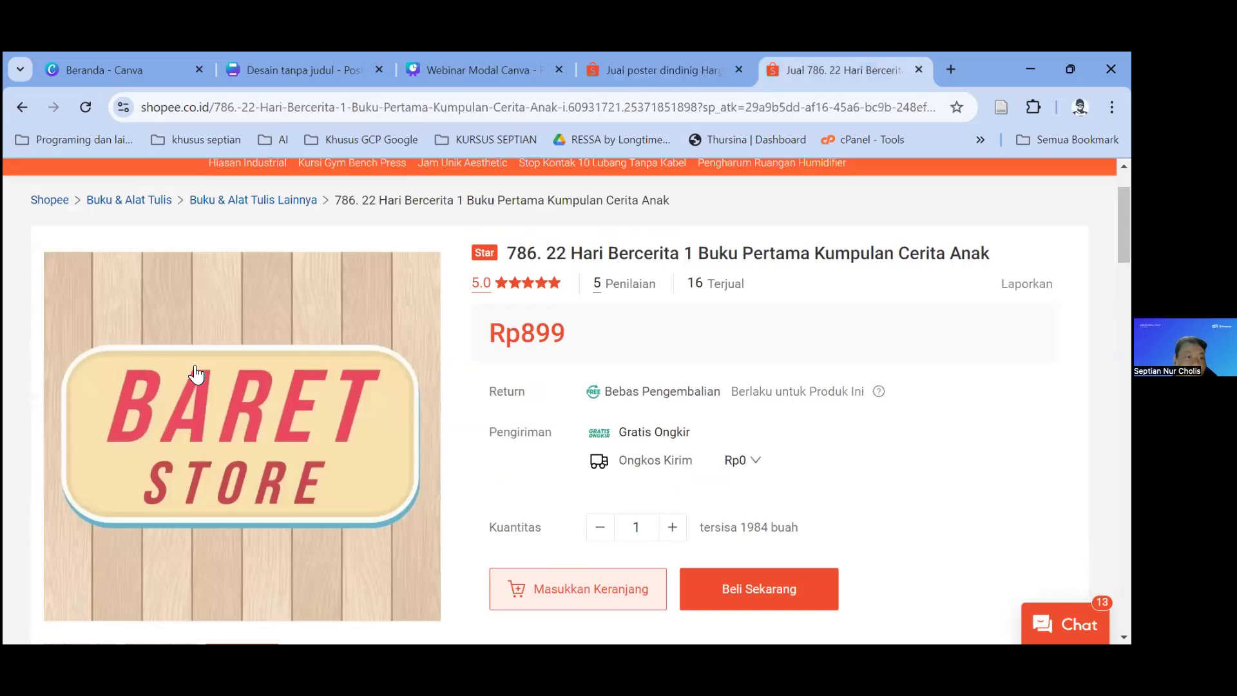
scroll(197, 374, "down", 4)
Step: View the e-book's cover images enlarged, scroll the description, then return to poster search results
left_click(161, 412)
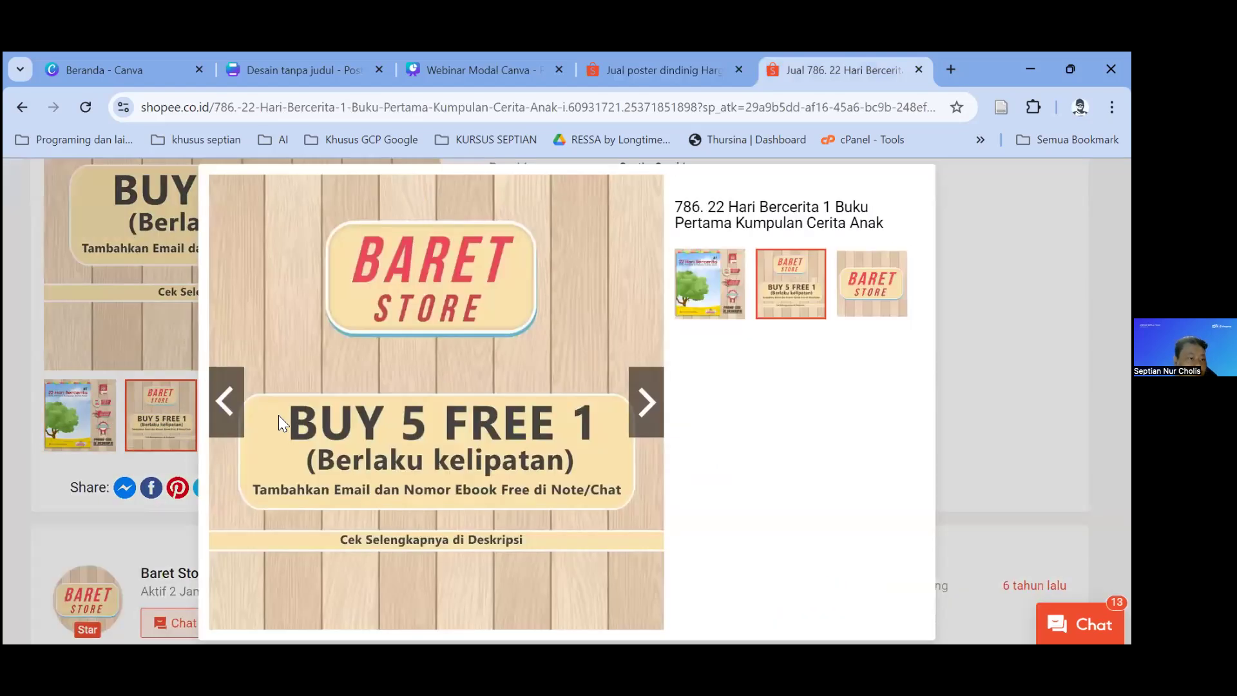
left_click(226, 402)
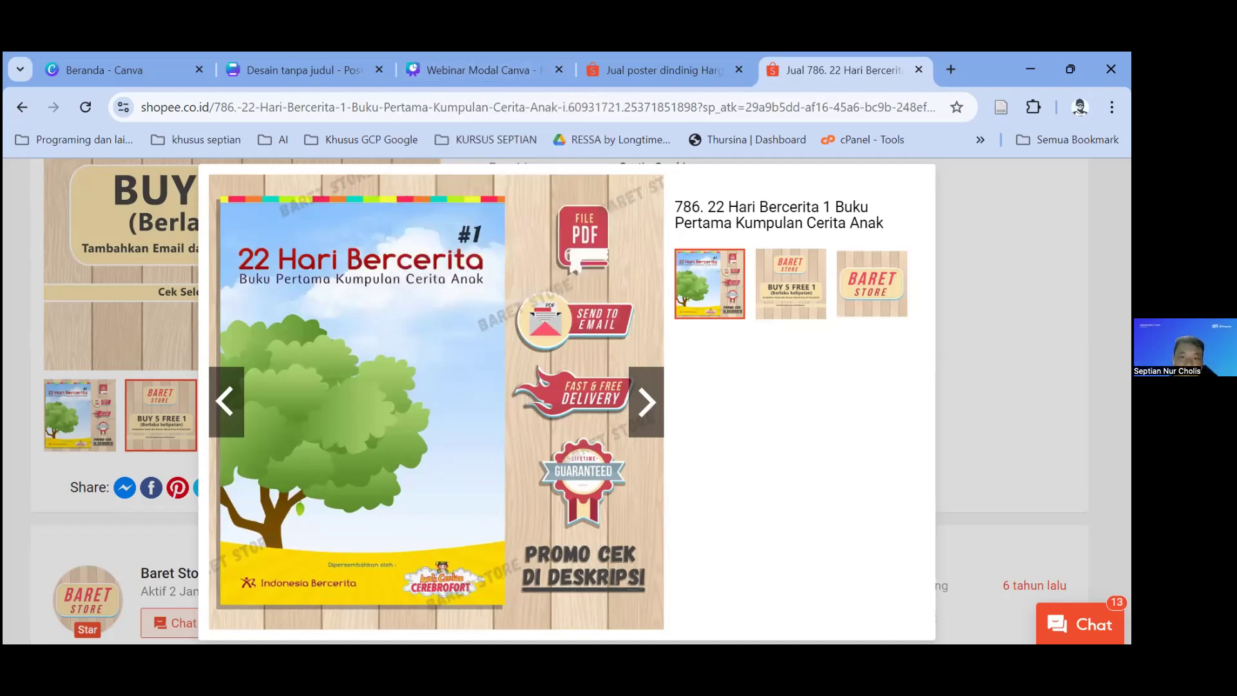
key("Escape")
scroll(409, 389, "up", 4)
scroll(451, 392, "down", 15)
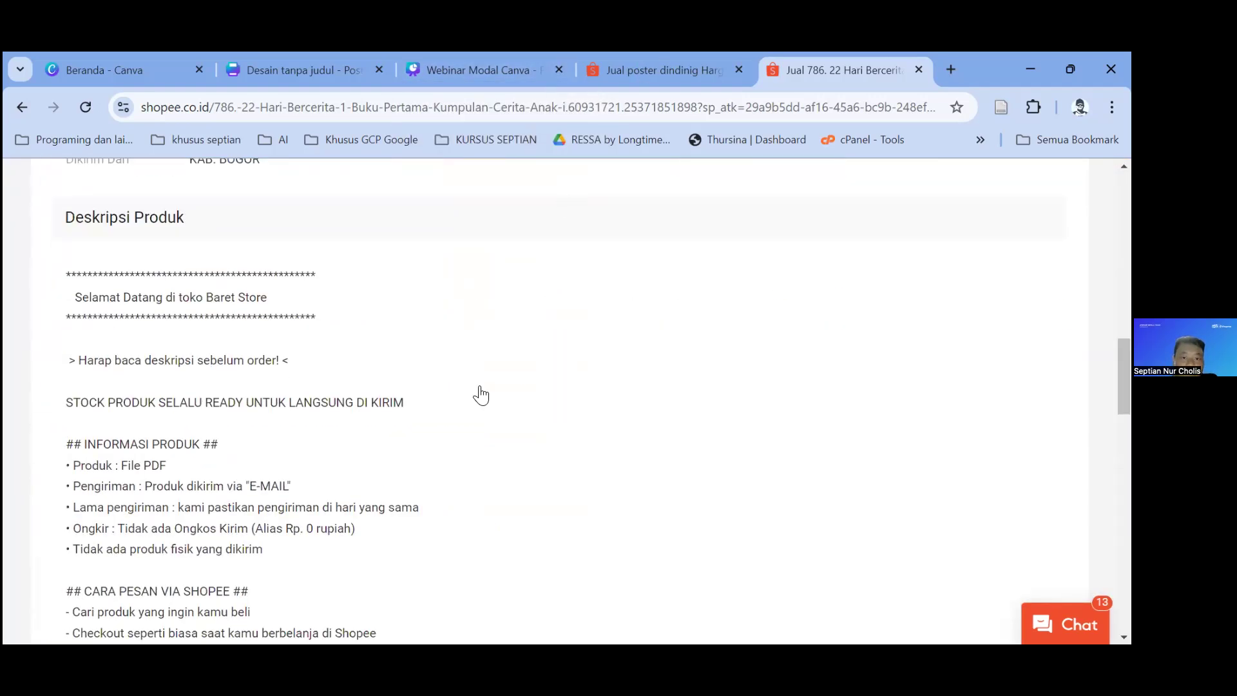
key("ctrl+shift+Tab")
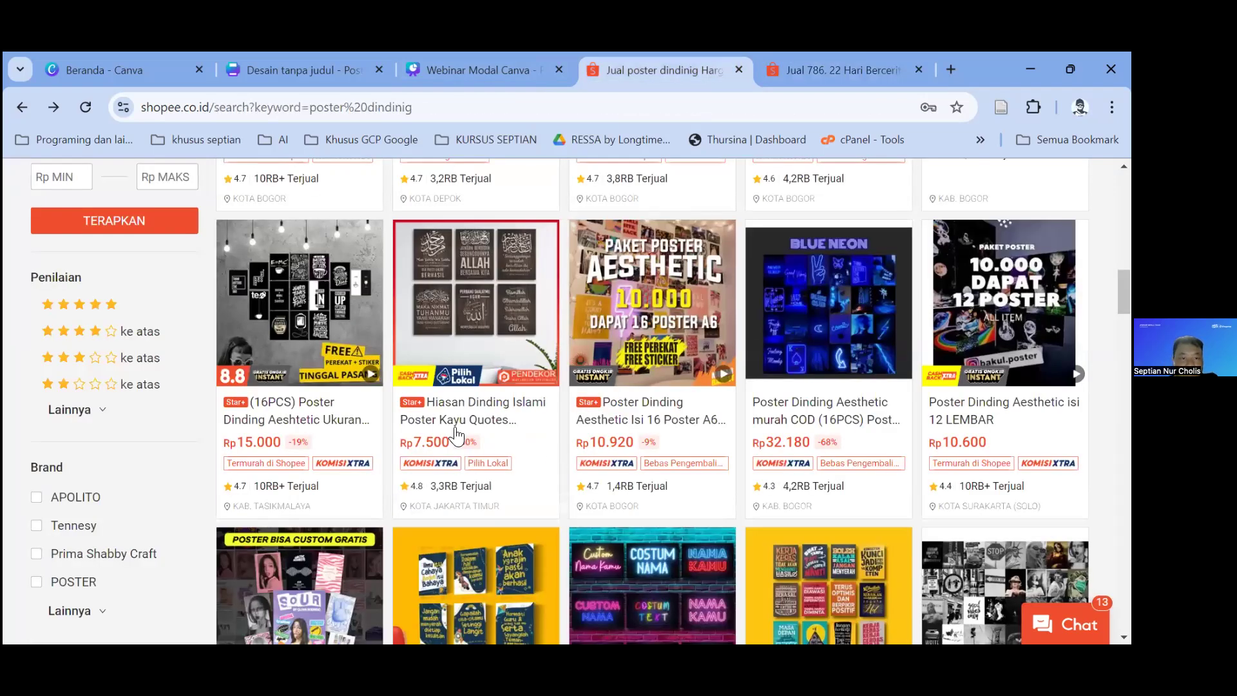
Step: Look at the COKLAT KREM PUTIH poster listing and go back to the results
scroll(319, 316, "down", 10)
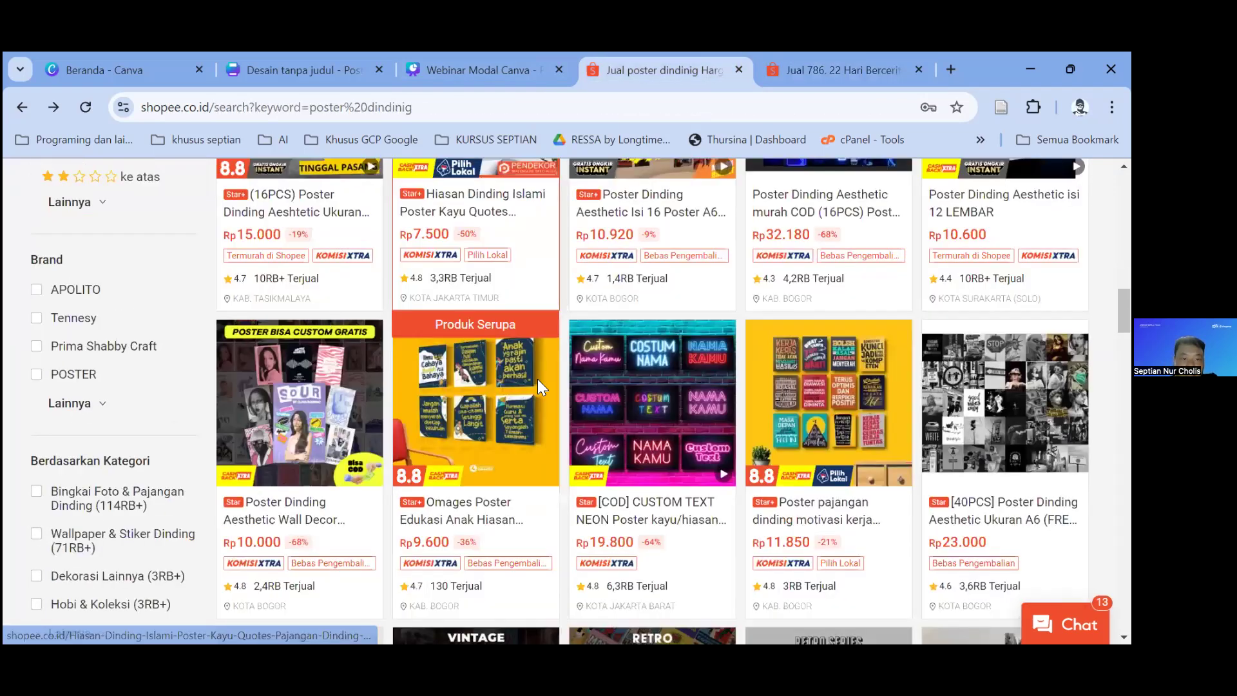
scroll(453, 422, "up", 2)
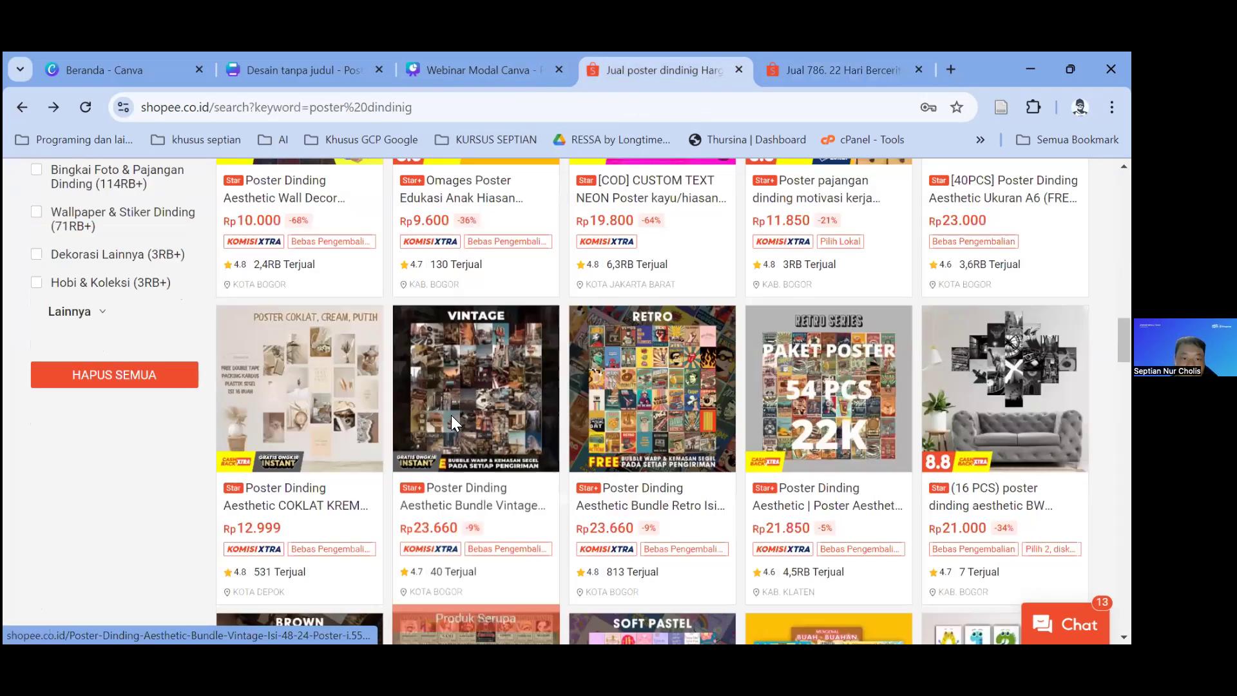
left_click(299, 412)
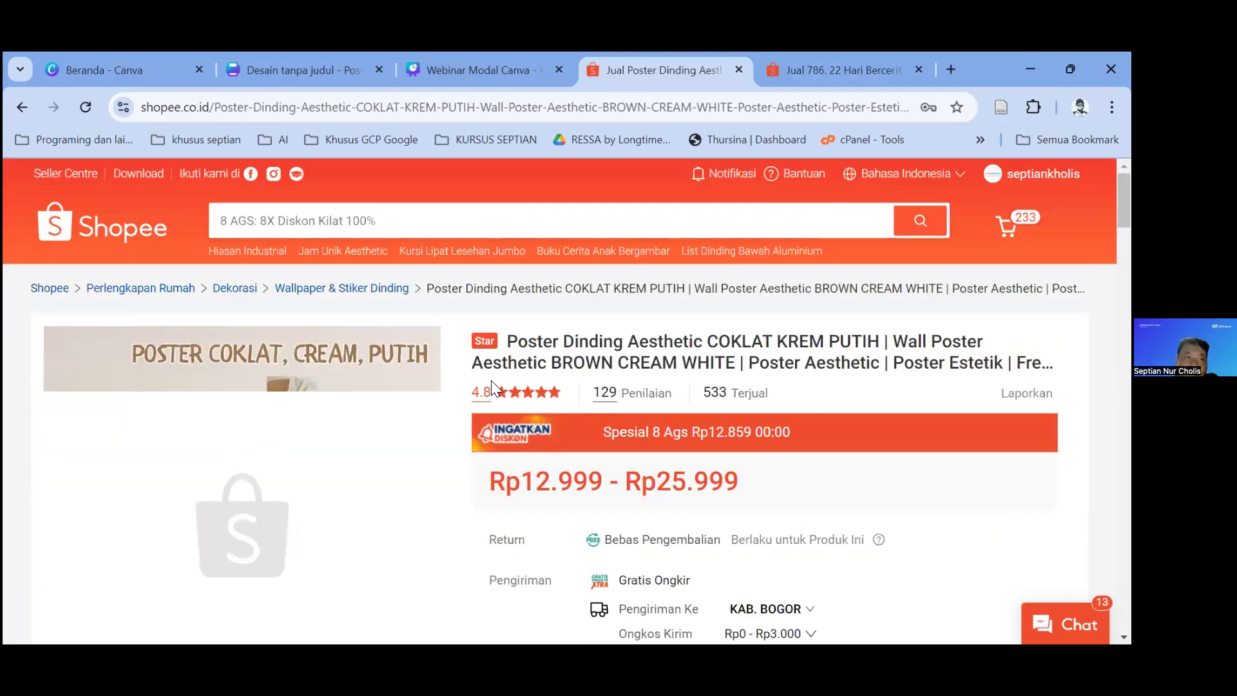
left_click(23, 107)
Step: Open the Hiasan Dinding Islami poster listing, then switch to the Webinar Modal Canva presentation
scroll(540, 372, "up", 9)
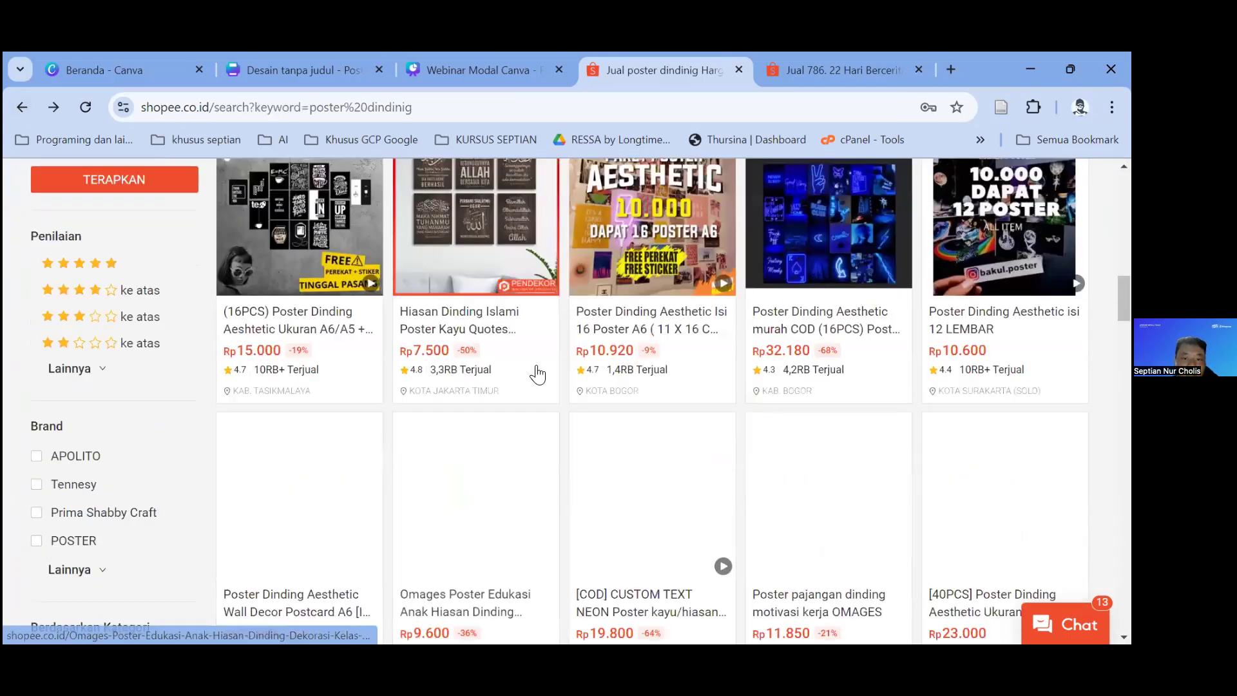
scroll(538, 374, "up", 7)
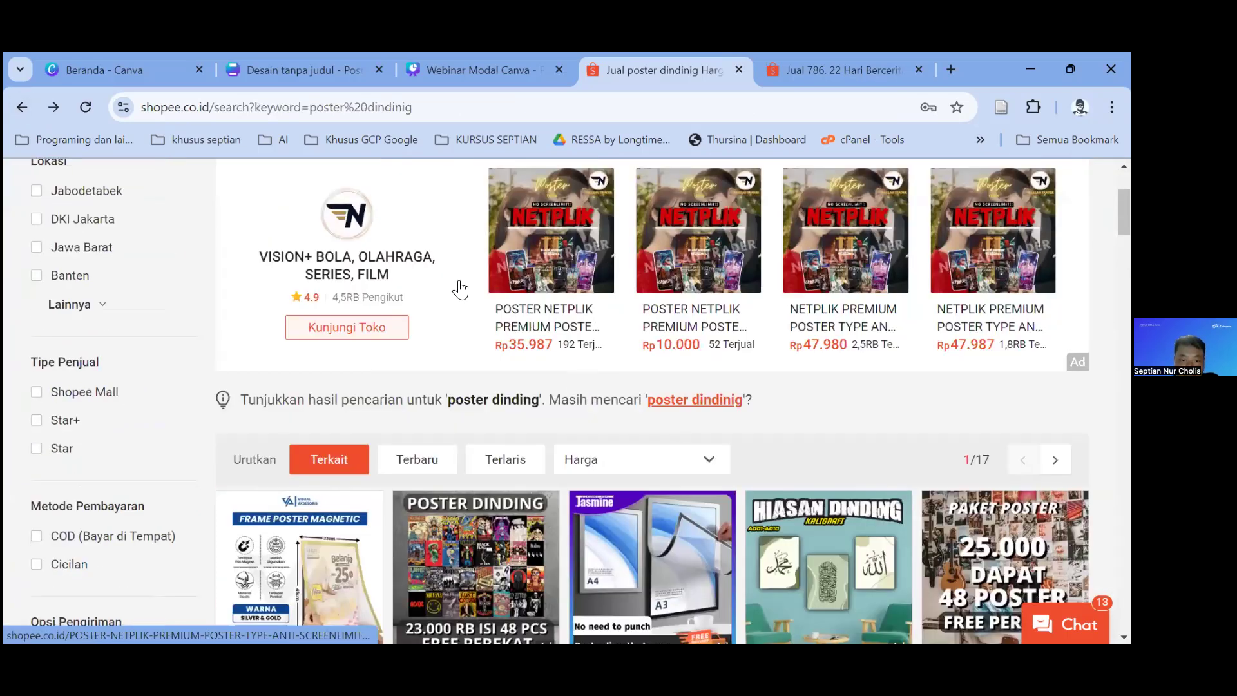
scroll(463, 288, "up", 1)
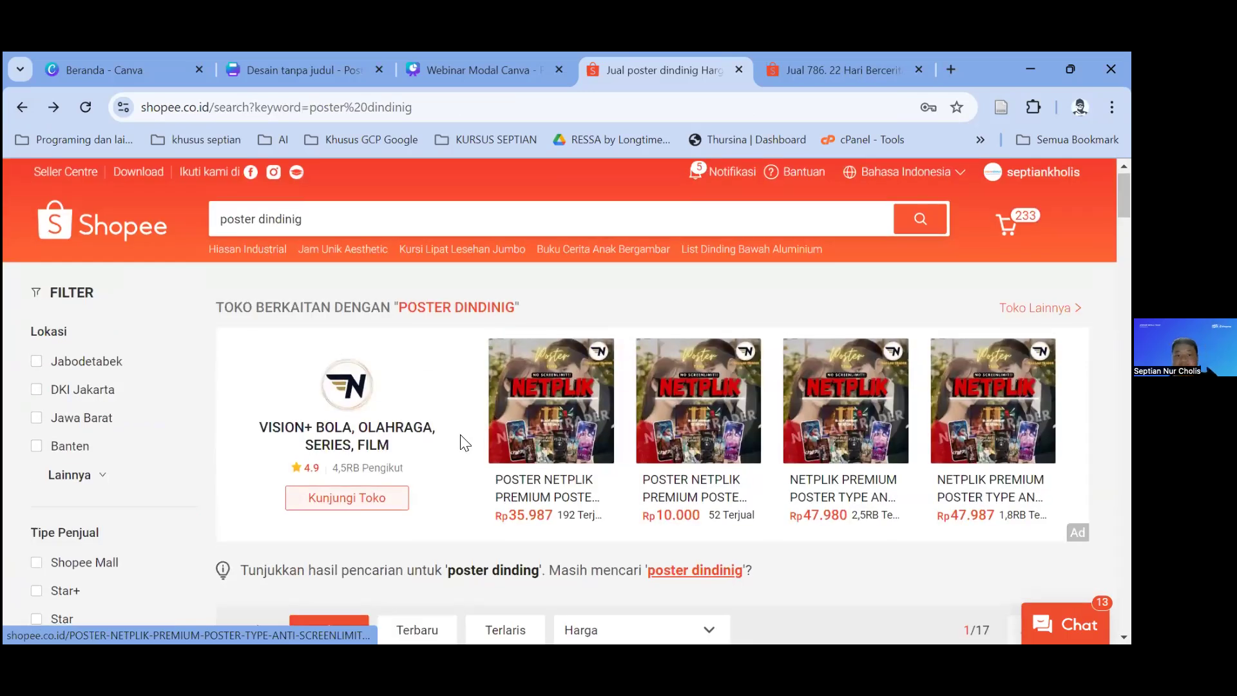
scroll(460, 436, "down", 4)
scroll(460, 434, "down", 7)
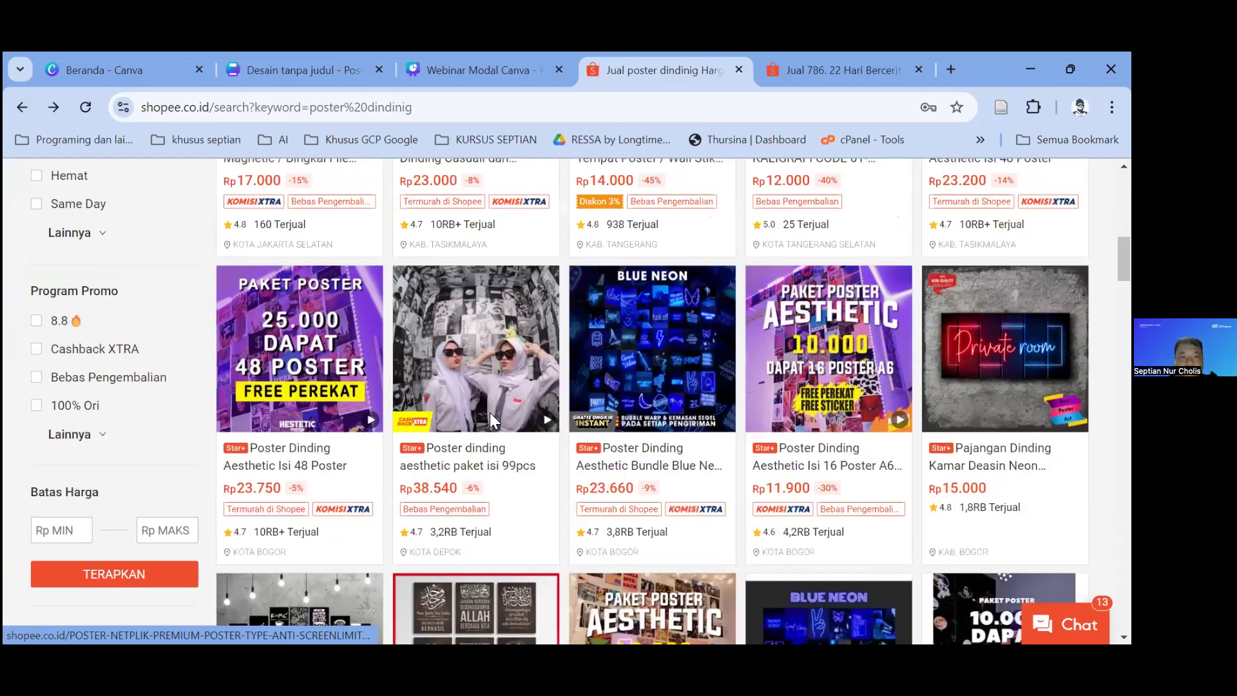
scroll(509, 409, "down", 5)
left_click(511, 409)
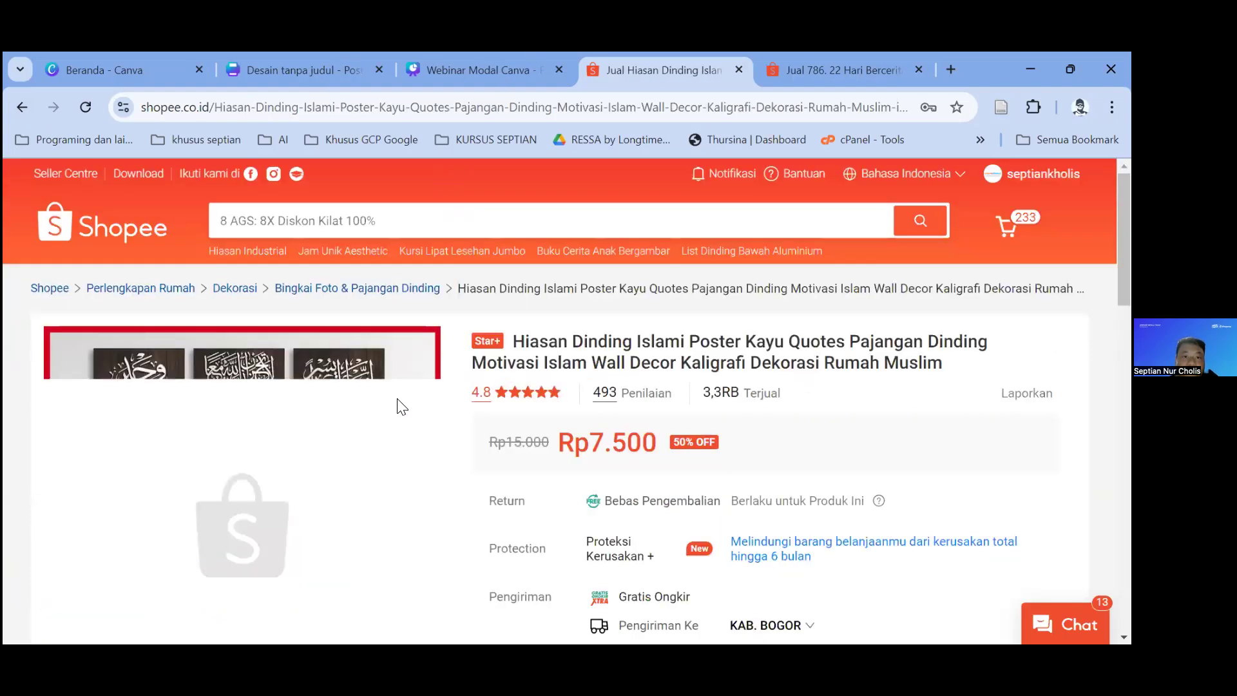
key("ctrl+shift+Tab")
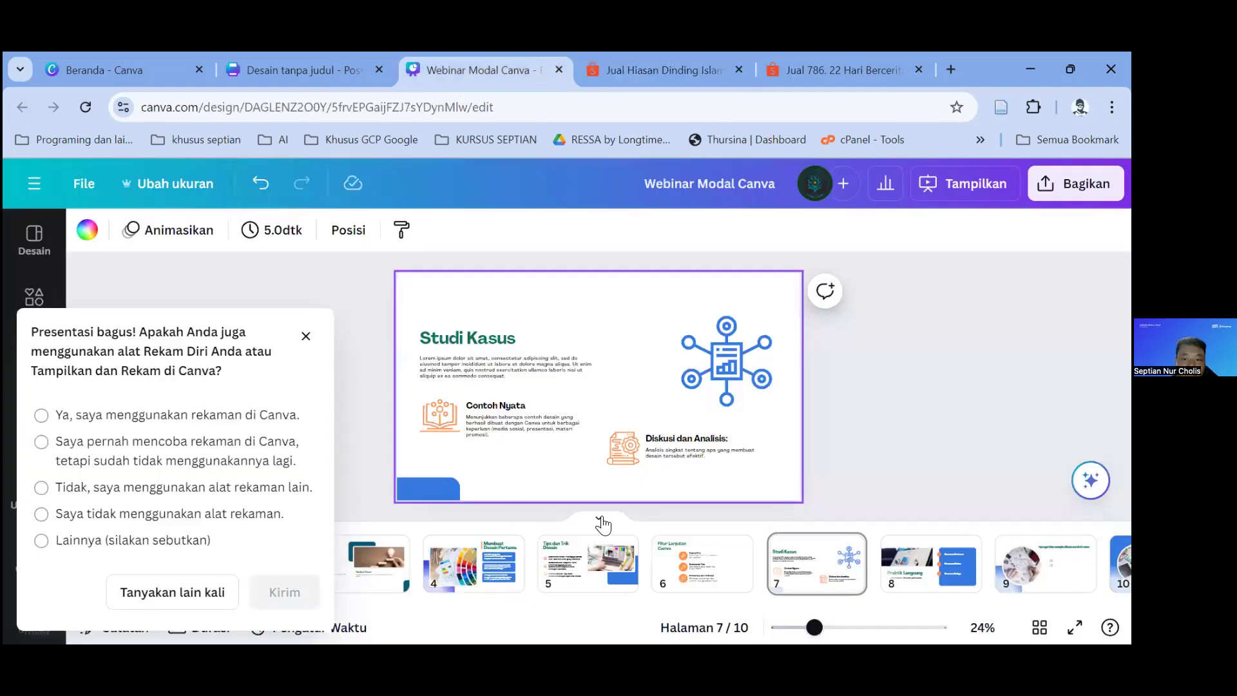
Step: Present the webinar slides full screen up to slide 8, Praktik Langsung, then open 'Desain tanpa judul - Poster'
mouse_move(849, 553)
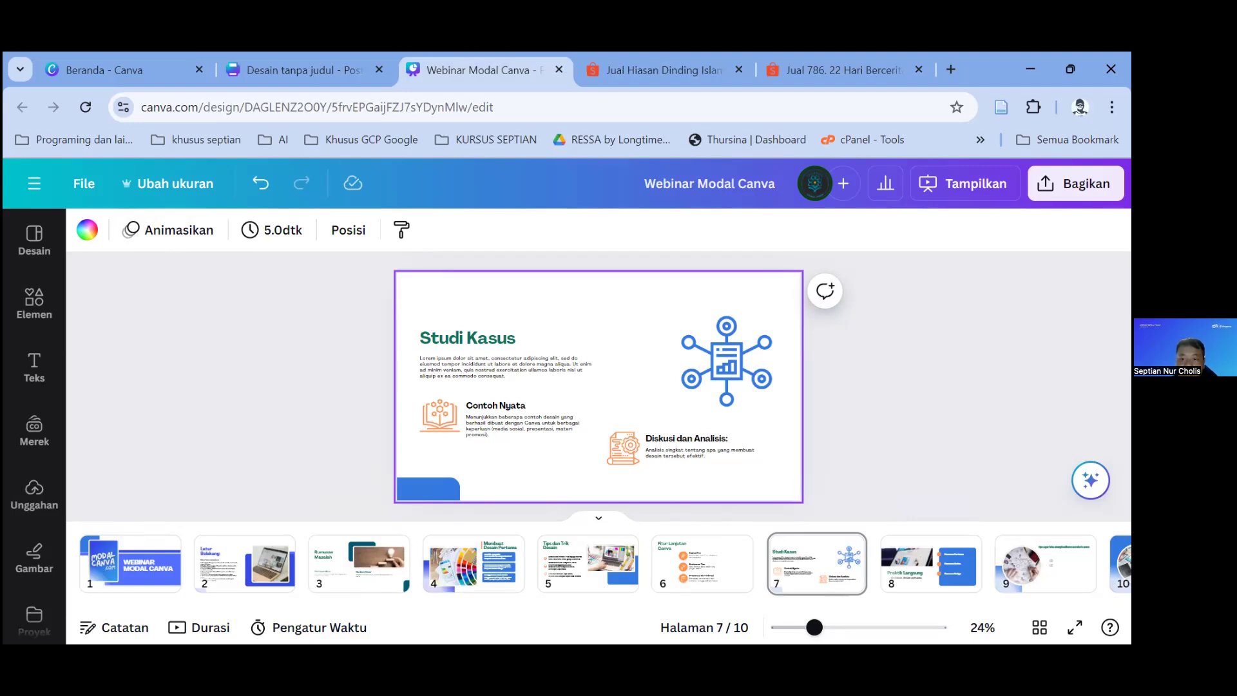
key("ctrl+alt+p")
key("Right")
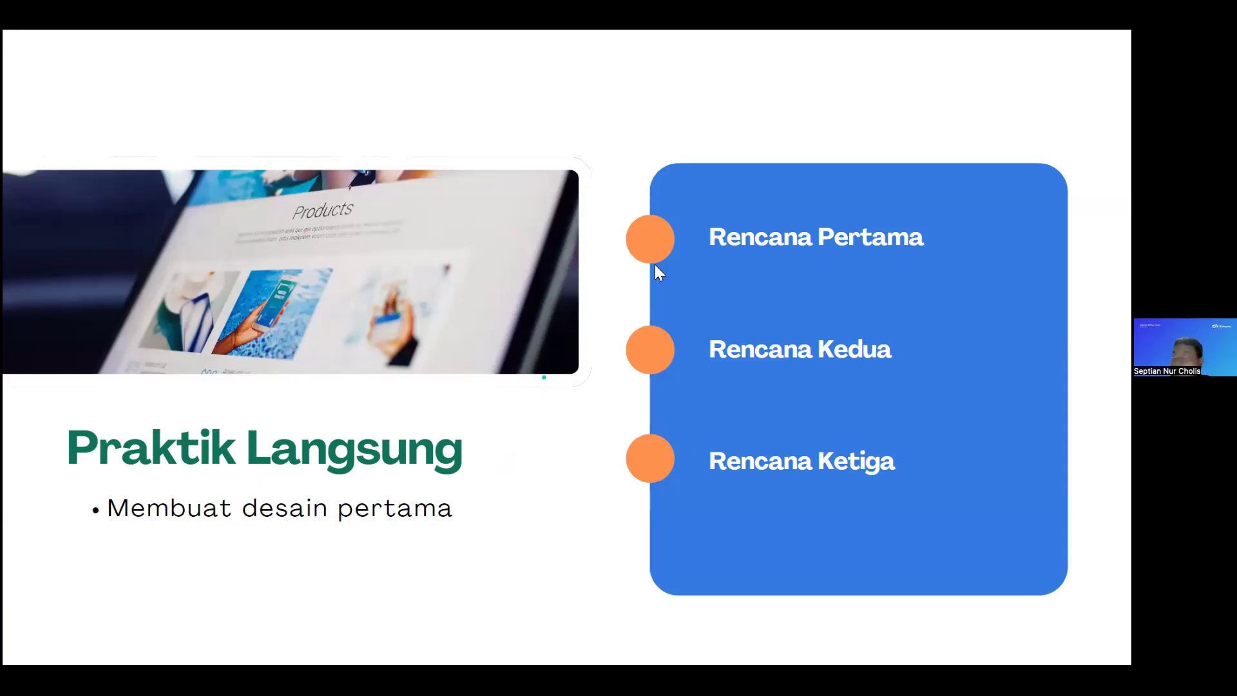
key("Escape")
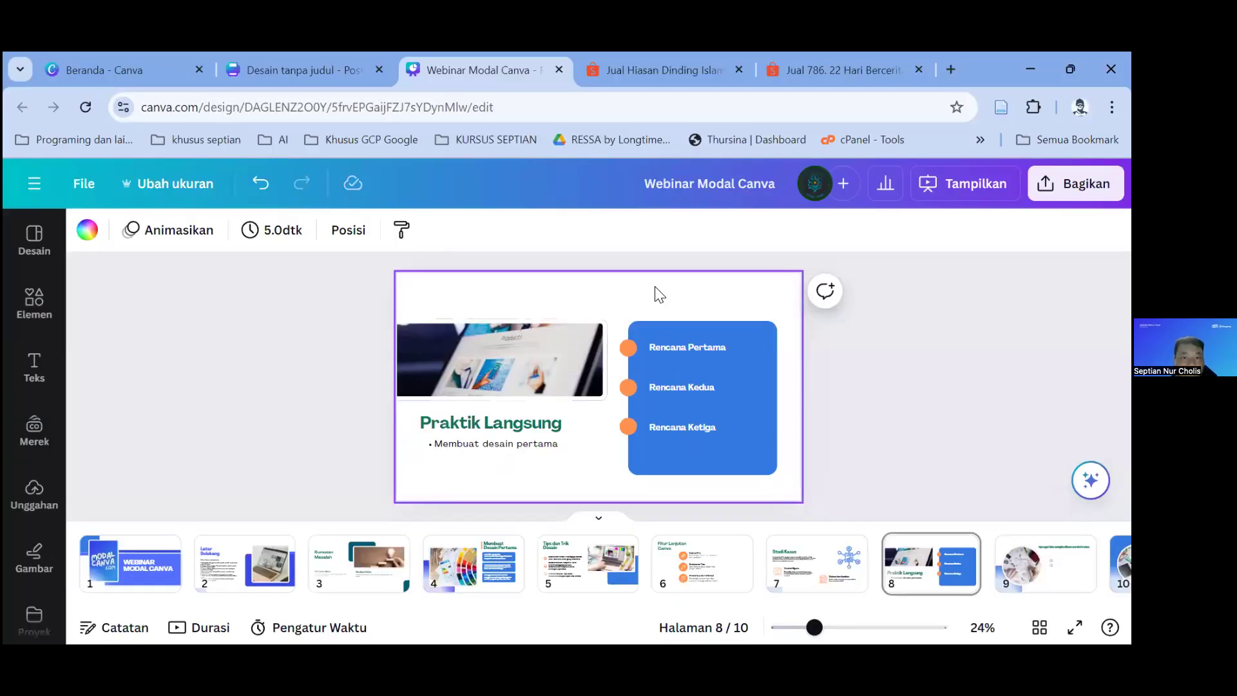
left_click(276, 77)
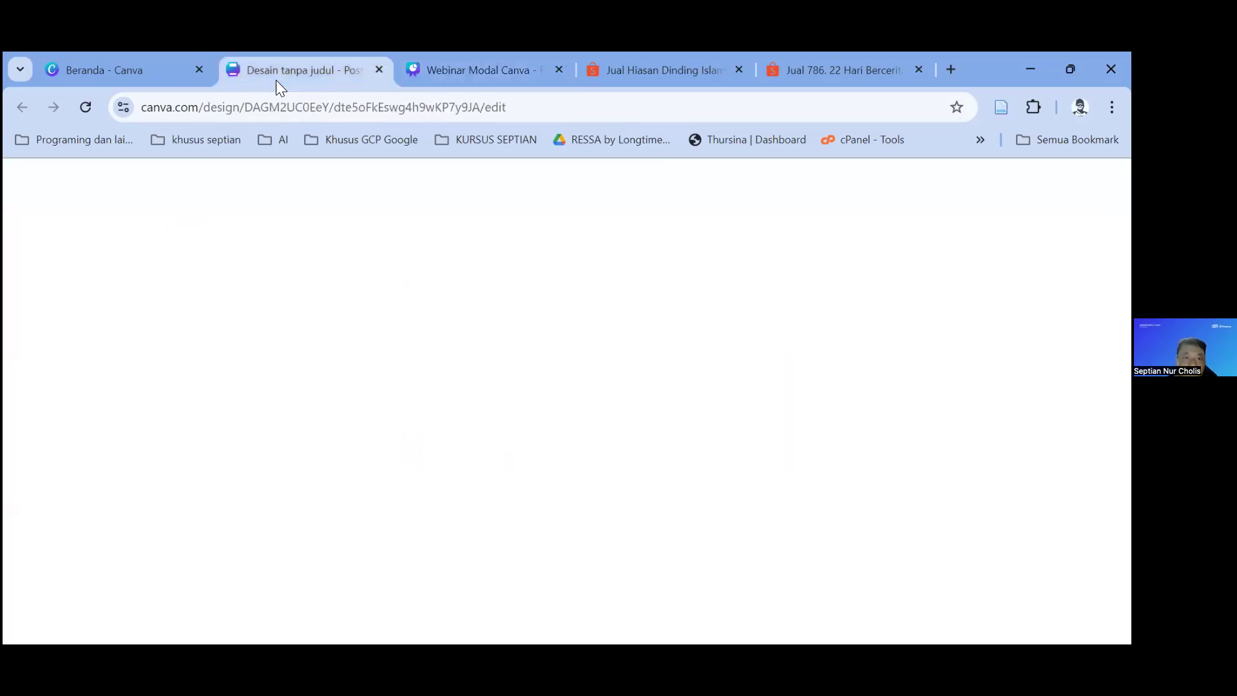
Step: Switch to the Beranda tab, dismiss search suggestions, and restore then re-maximize the browser window
key("ctrl+shift+Tab")
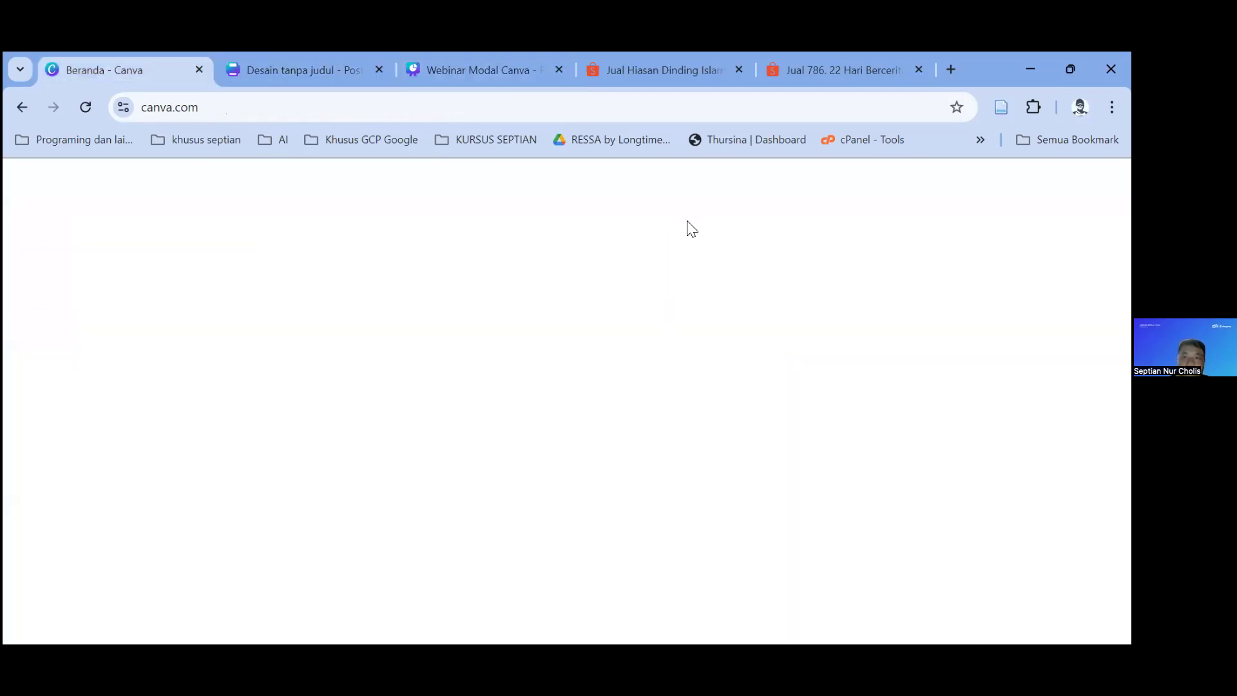
left_click(780, 172)
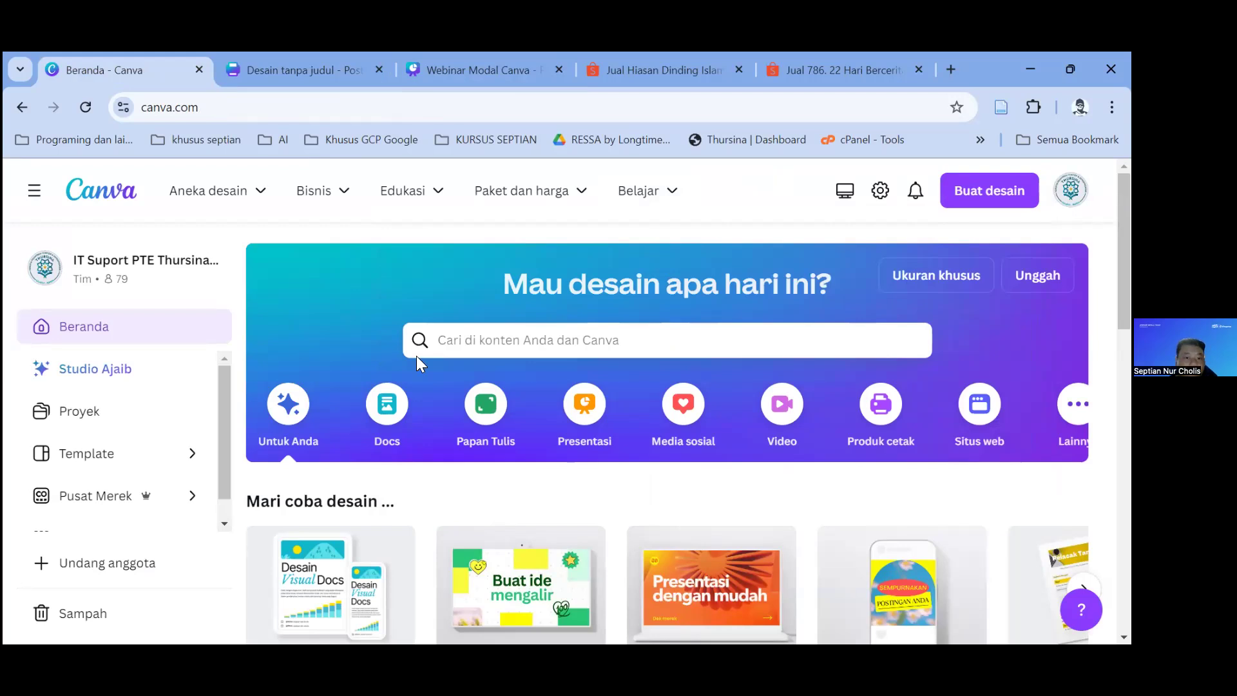
scroll(513, 529, "down", 5)
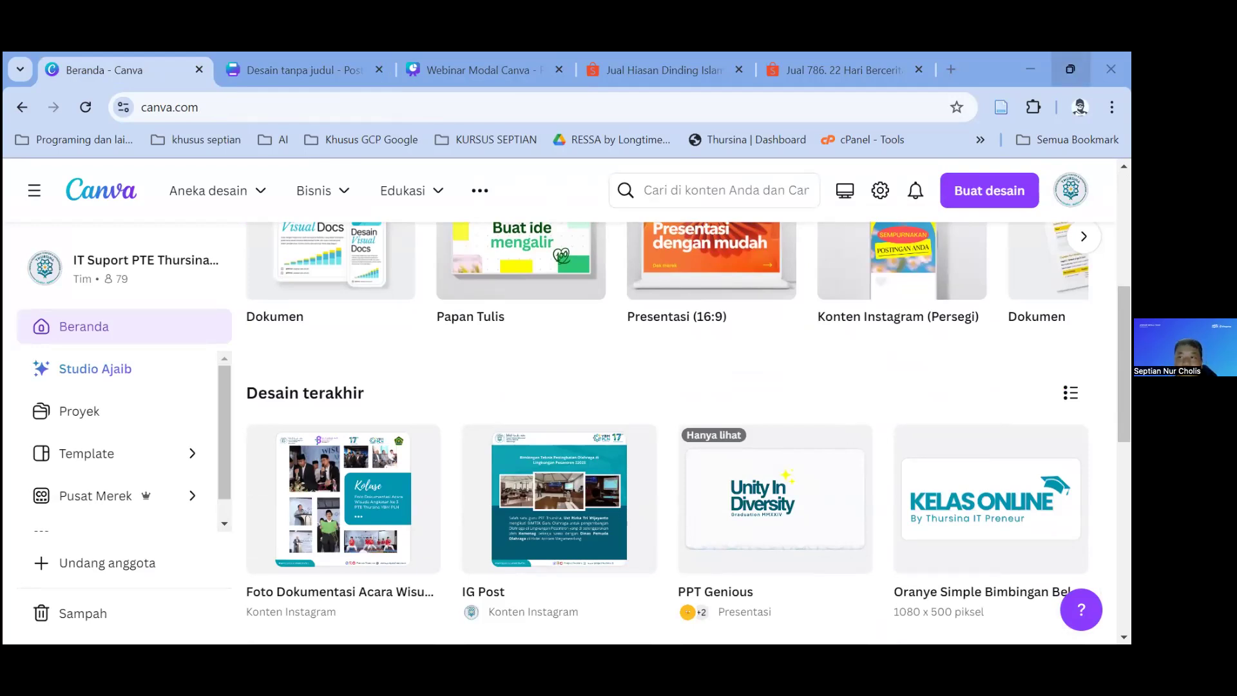
left_click(1071, 69)
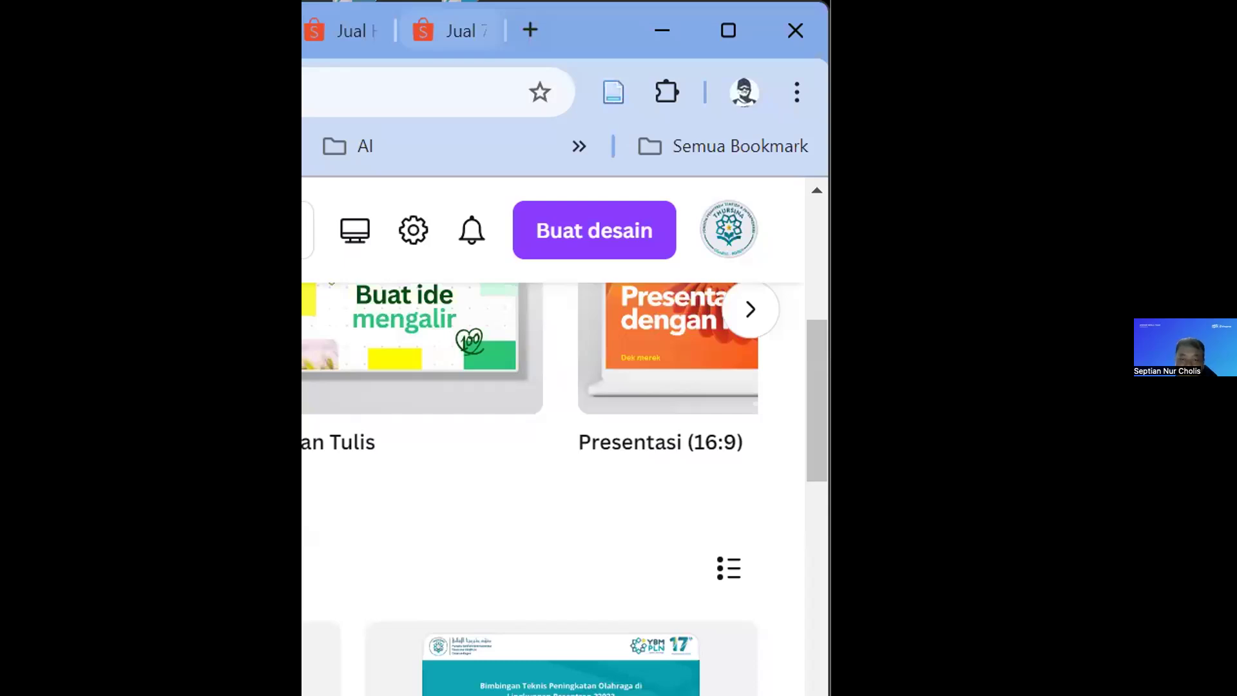
scroll(683, 574, "down", 5)
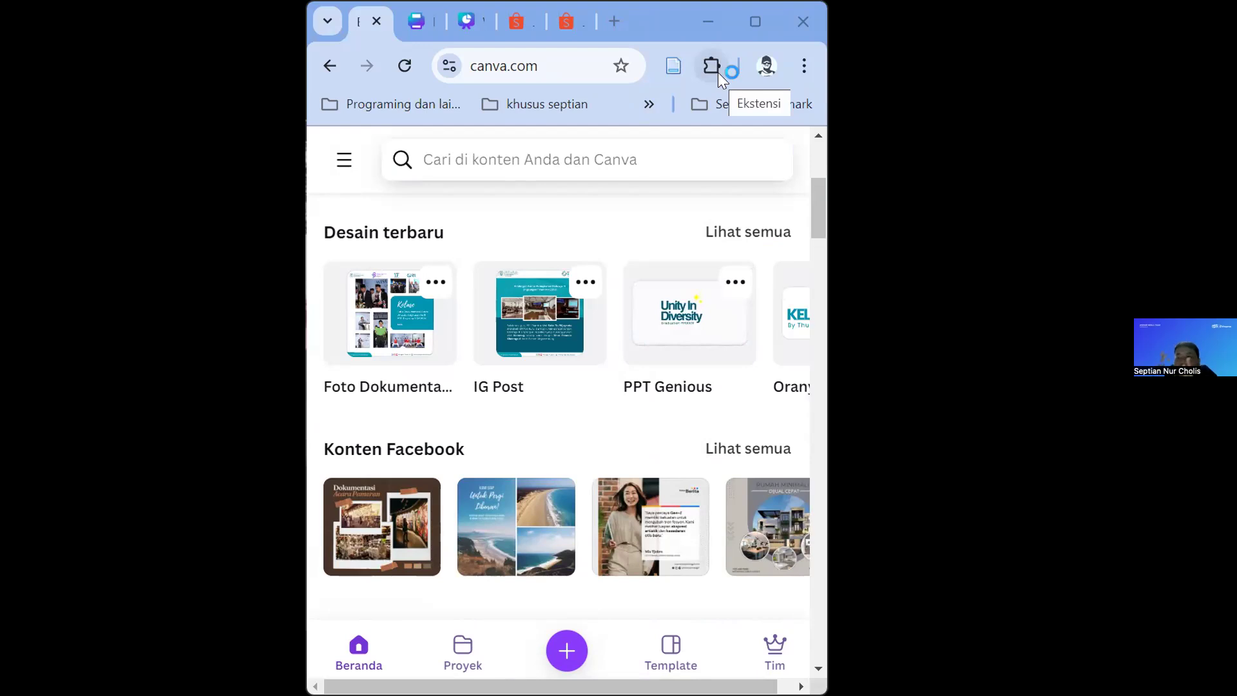
left_click(759, 25)
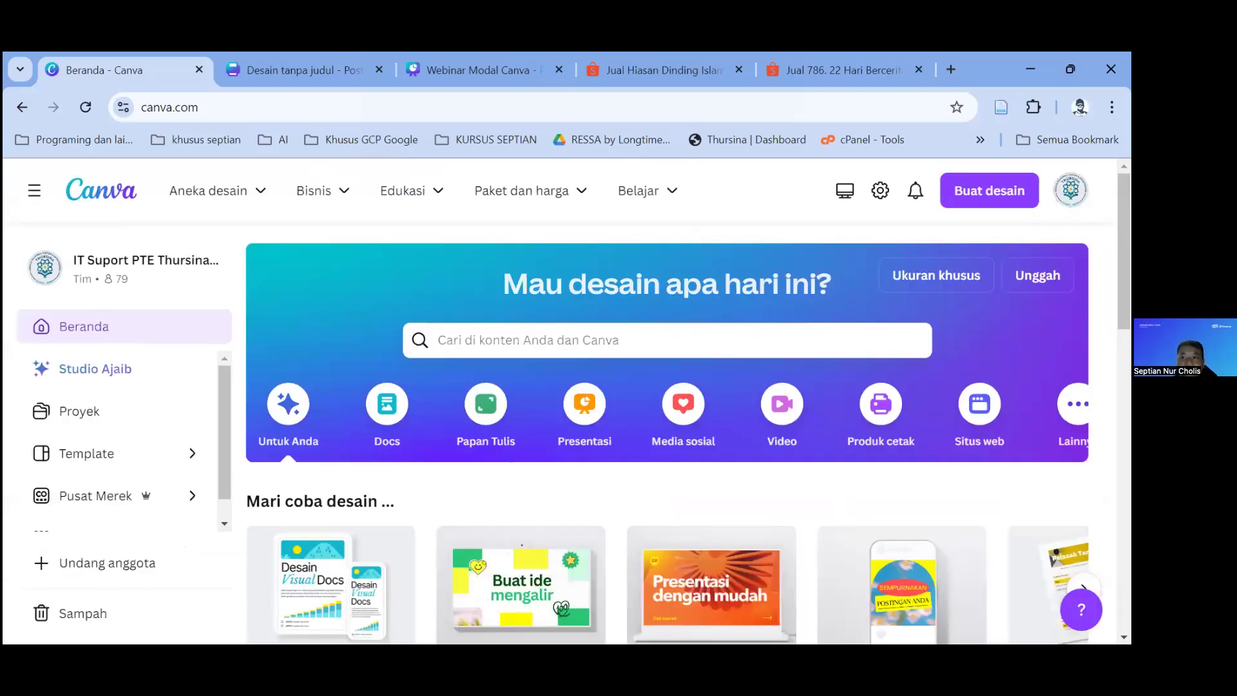
Step: Collapse the home page's left navigation panel and move to the Studio Ajaib entry
mouse_move(475, 212)
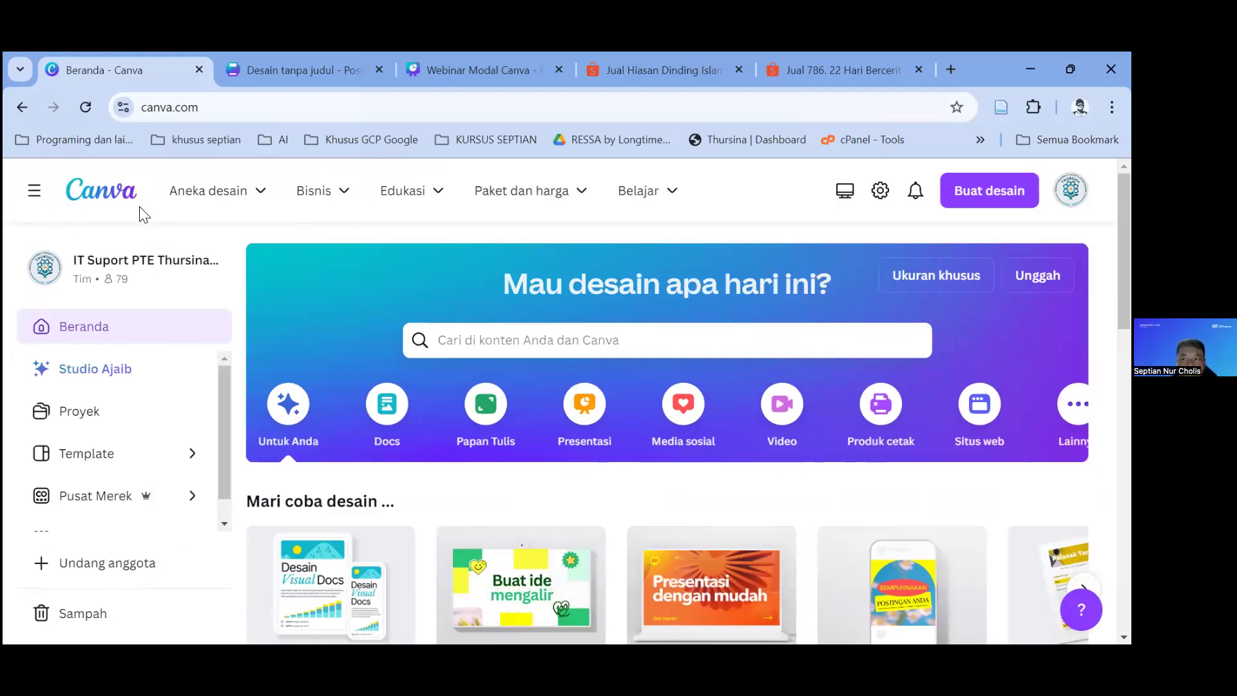
left_click(35, 192)
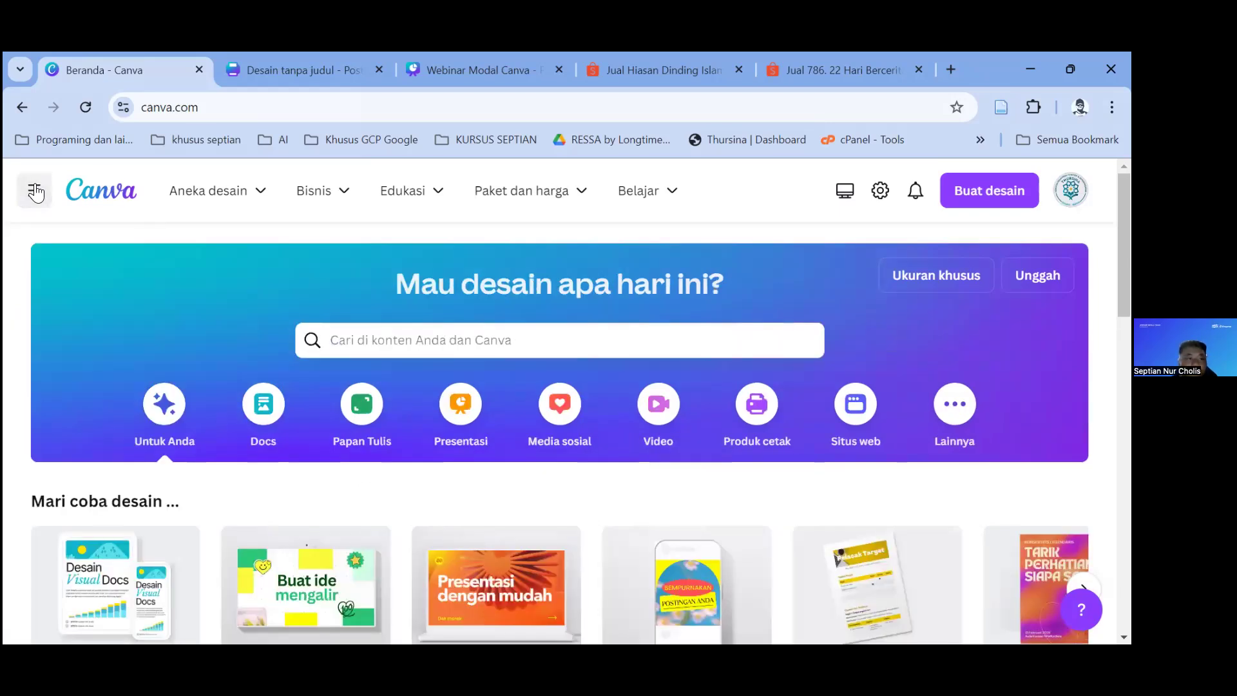
mouse_move(83, 409)
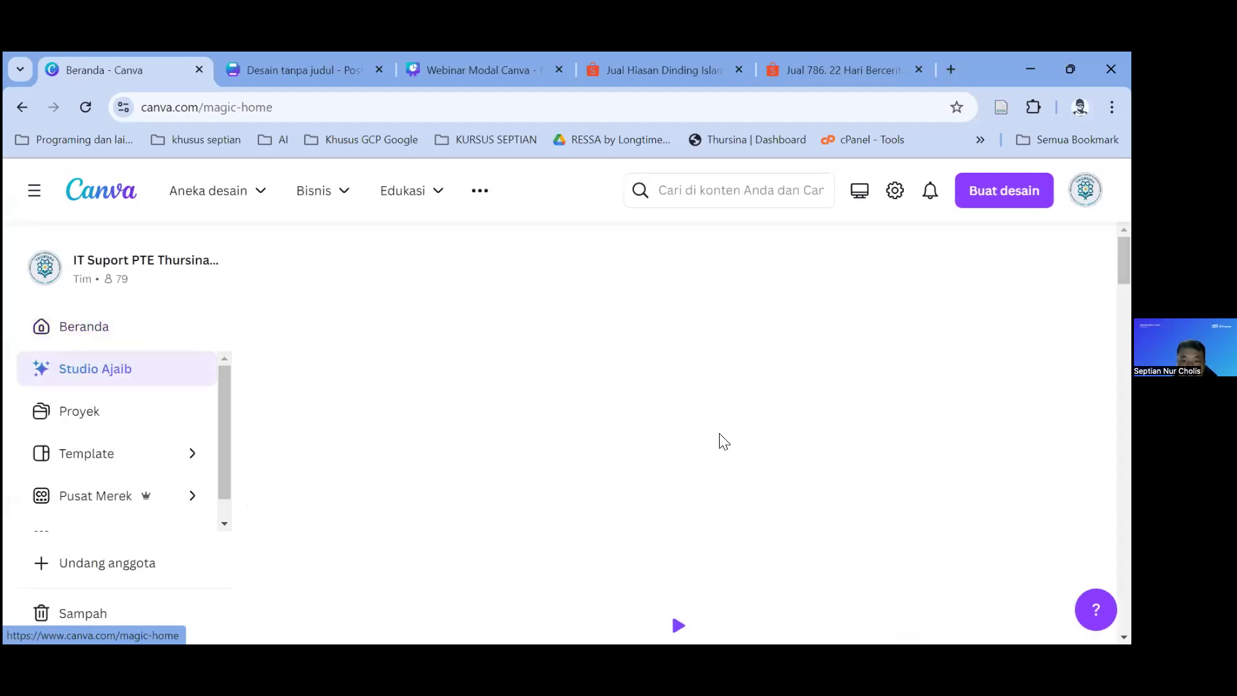
Step: Open the Proyek page and scroll through the recent designs
scroll(719, 433, "down", 4)
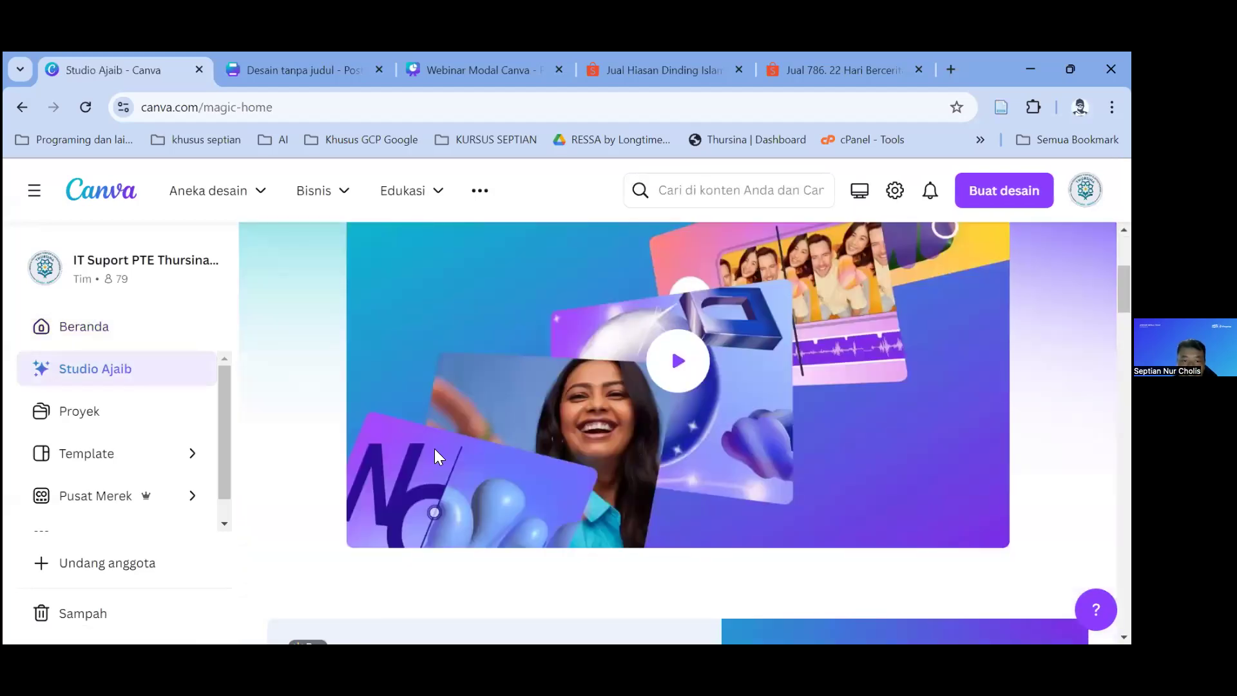
scroll(679, 402, "down", 10)
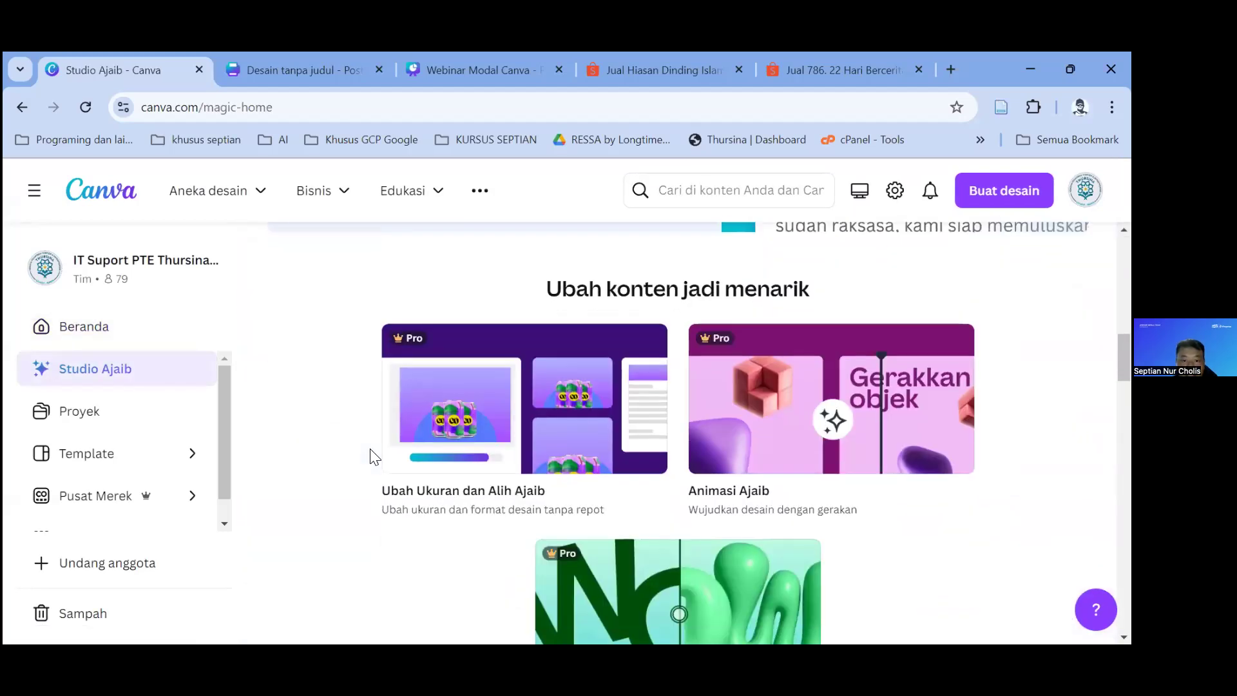
scroll(372, 456, "down", 9)
scroll(371, 451, "up", 13)
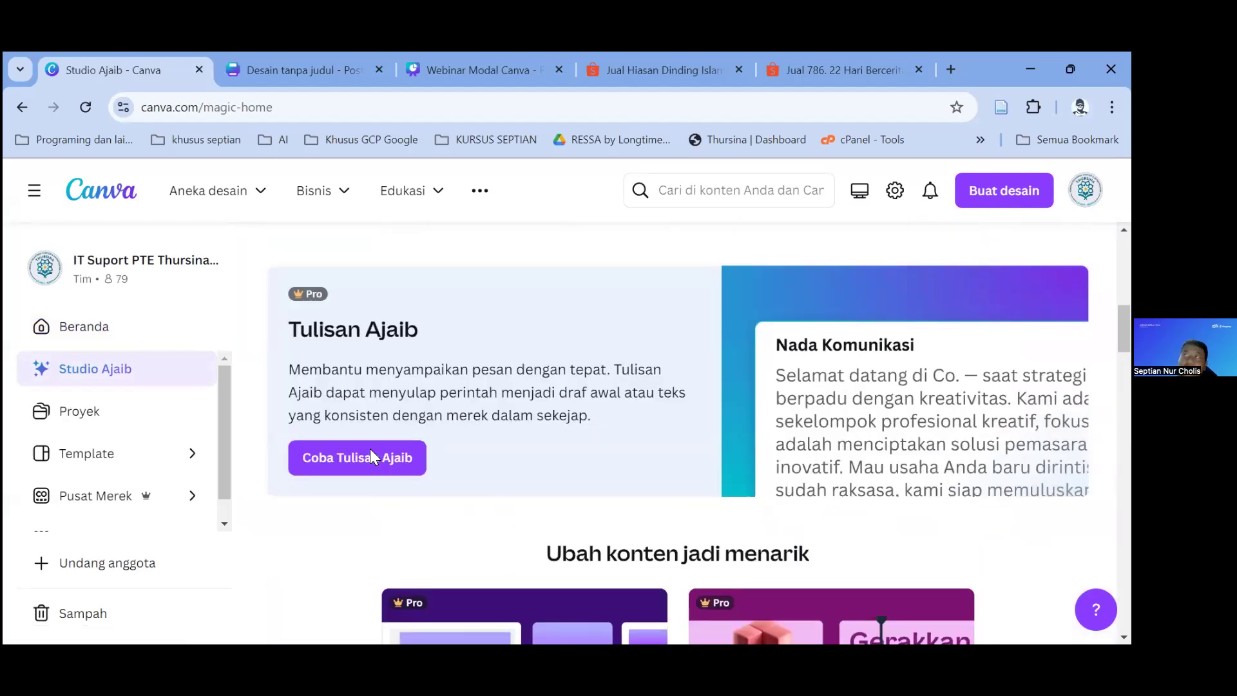
scroll(554, 389, "down", 10)
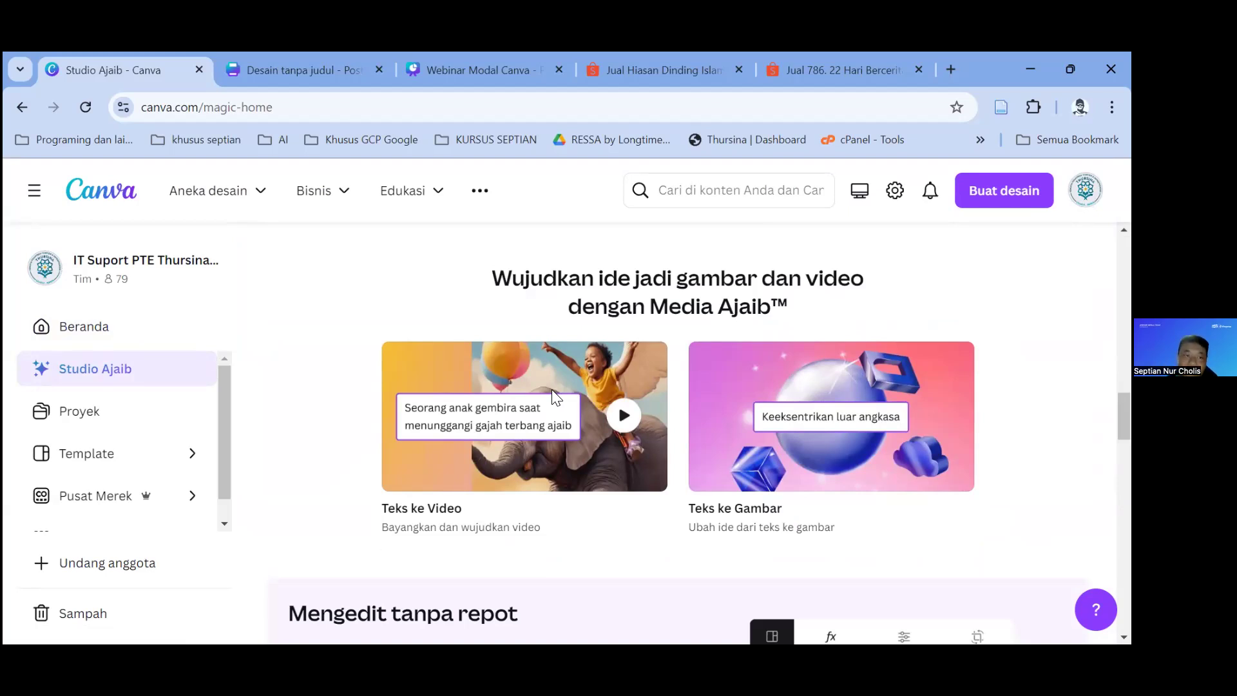
left_click(103, 425)
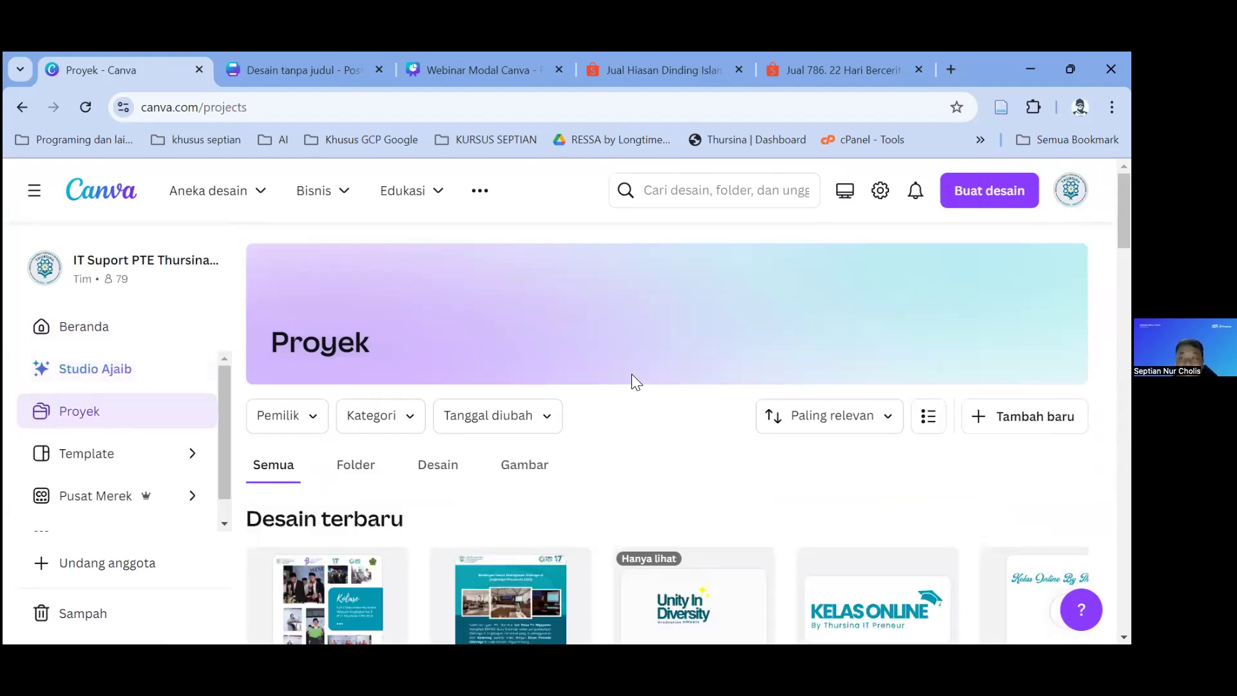
scroll(632, 377, "down", 5)
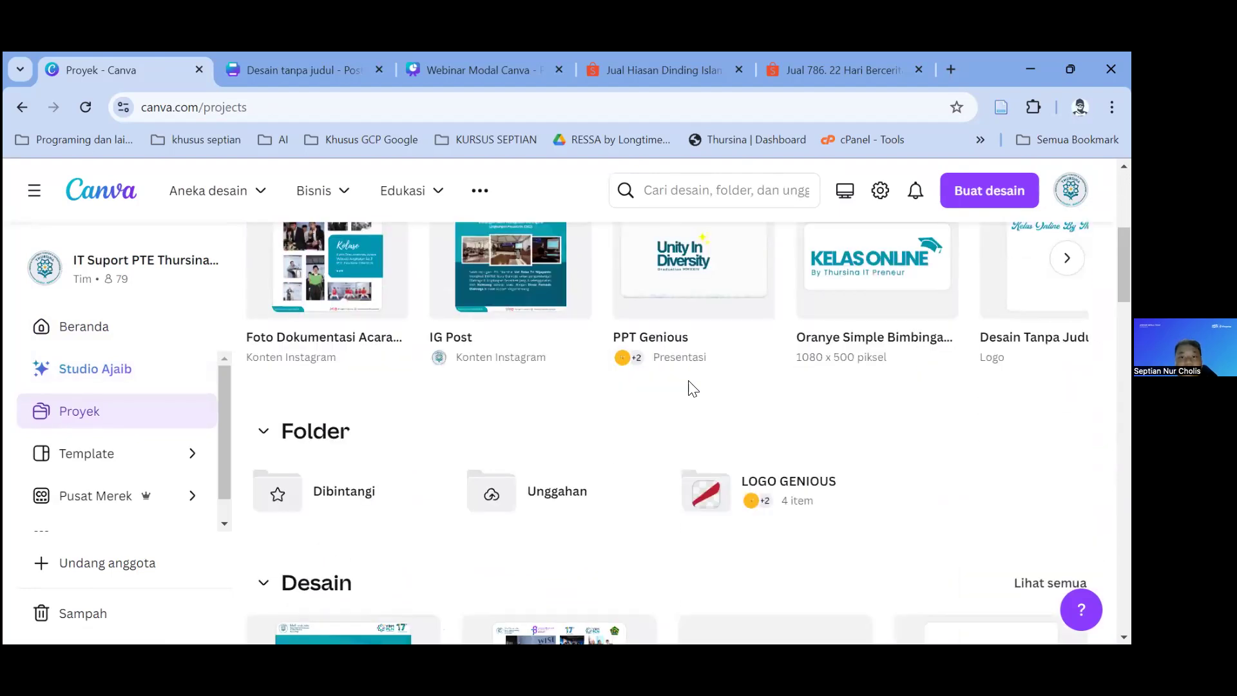
scroll(664, 398, "down", 8)
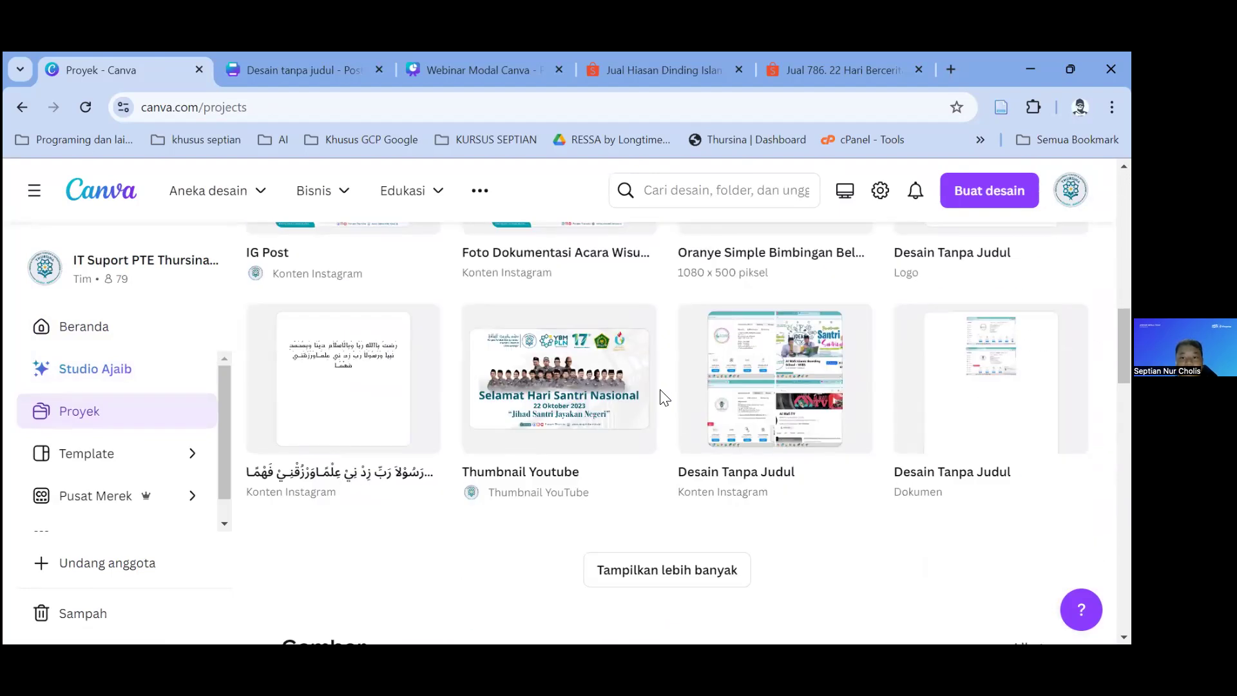
scroll(663, 398, "down", 4)
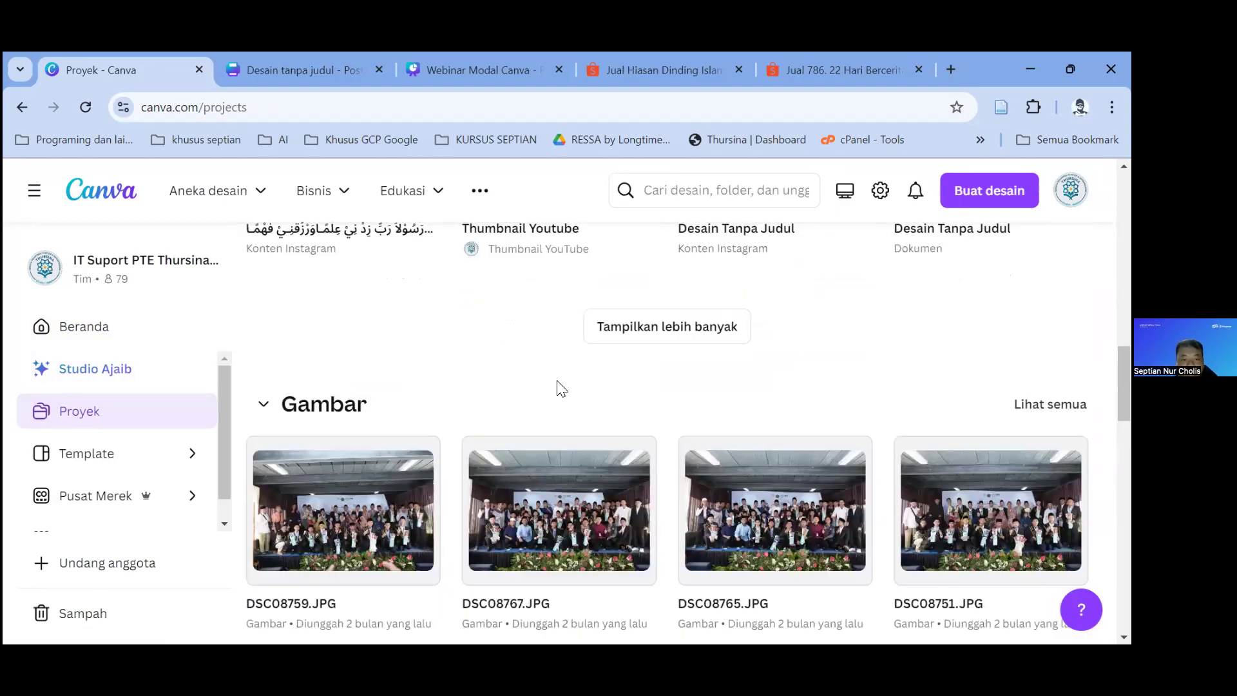
scroll(503, 406, "down", 3)
scroll(374, 474, "down", 5)
scroll(342, 474, "up", 8)
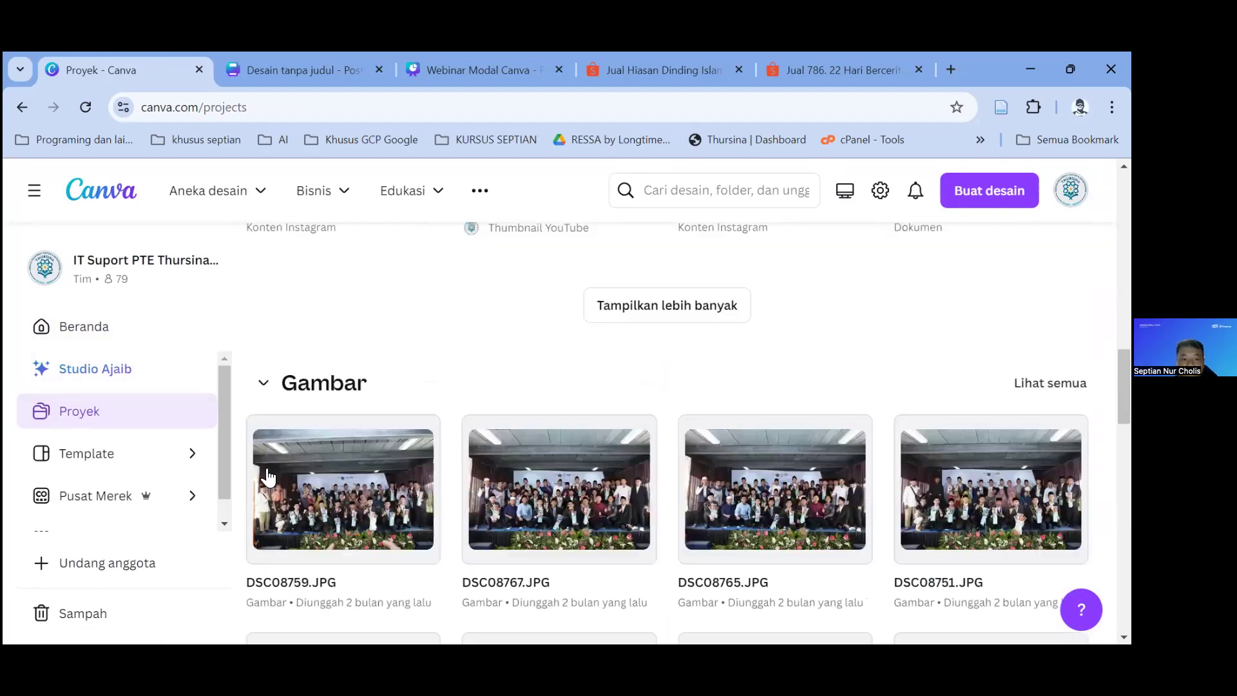
scroll(663, 434, "up", 15)
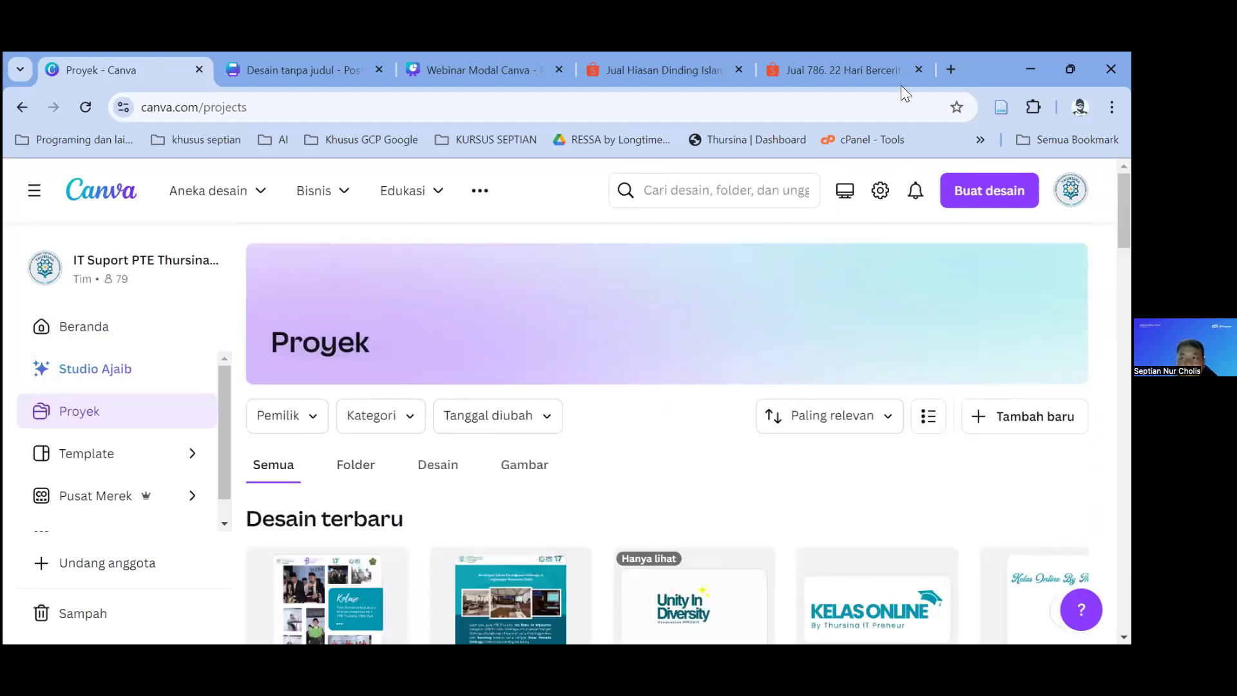
Step: Check the account menu, close it, and return to the Beranda home page
left_click(1071, 190)
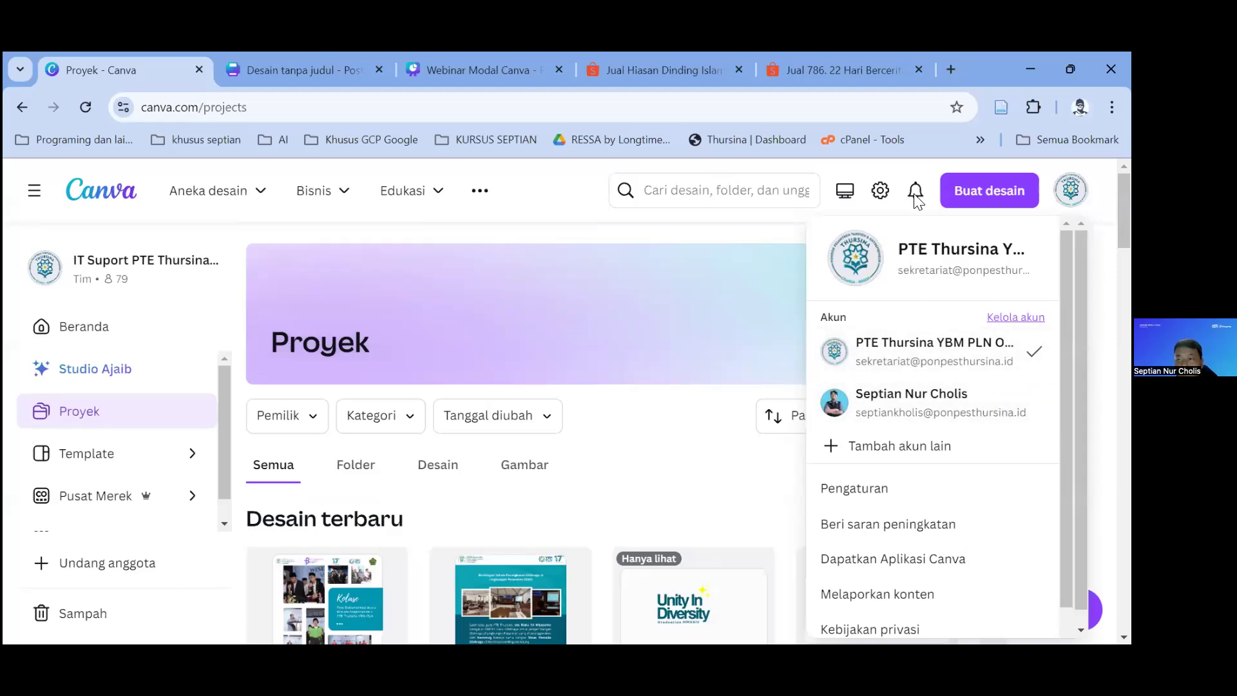
scroll(986, 414, "down", 1)
scroll(1005, 389, "up", 1)
left_click(559, 304)
scroll(524, 447, "down", 4)
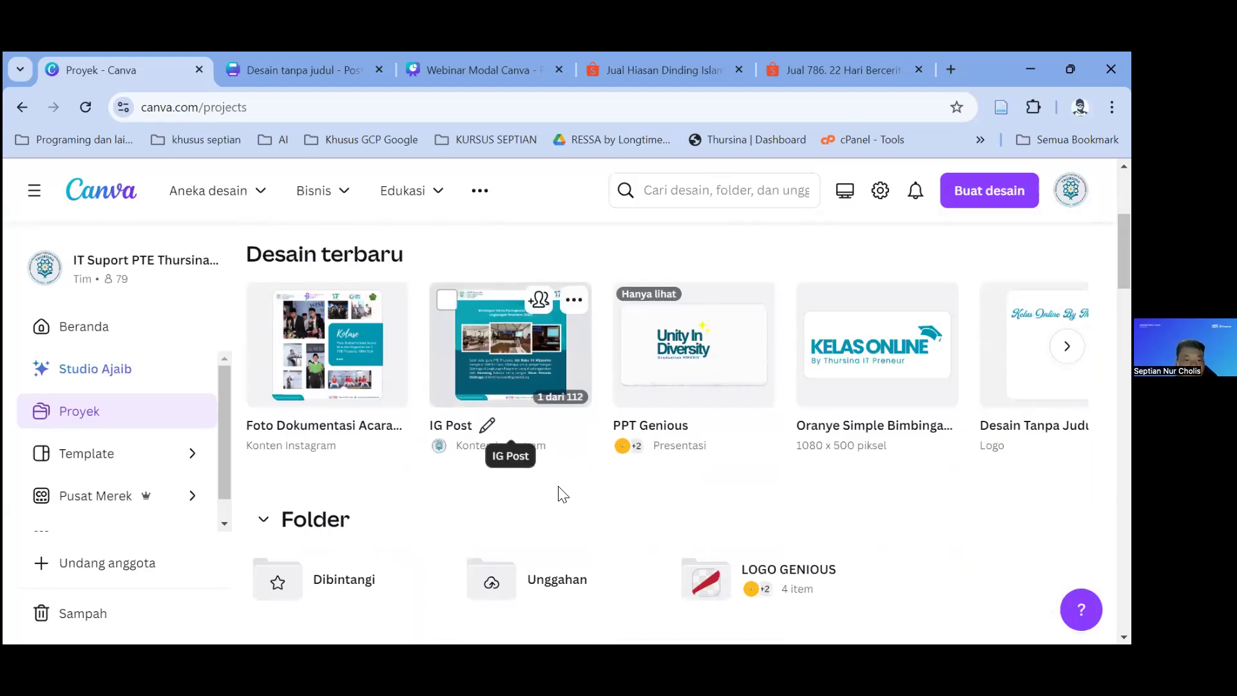
scroll(664, 461, "down", 3)
scroll(309, 381, "up", 3)
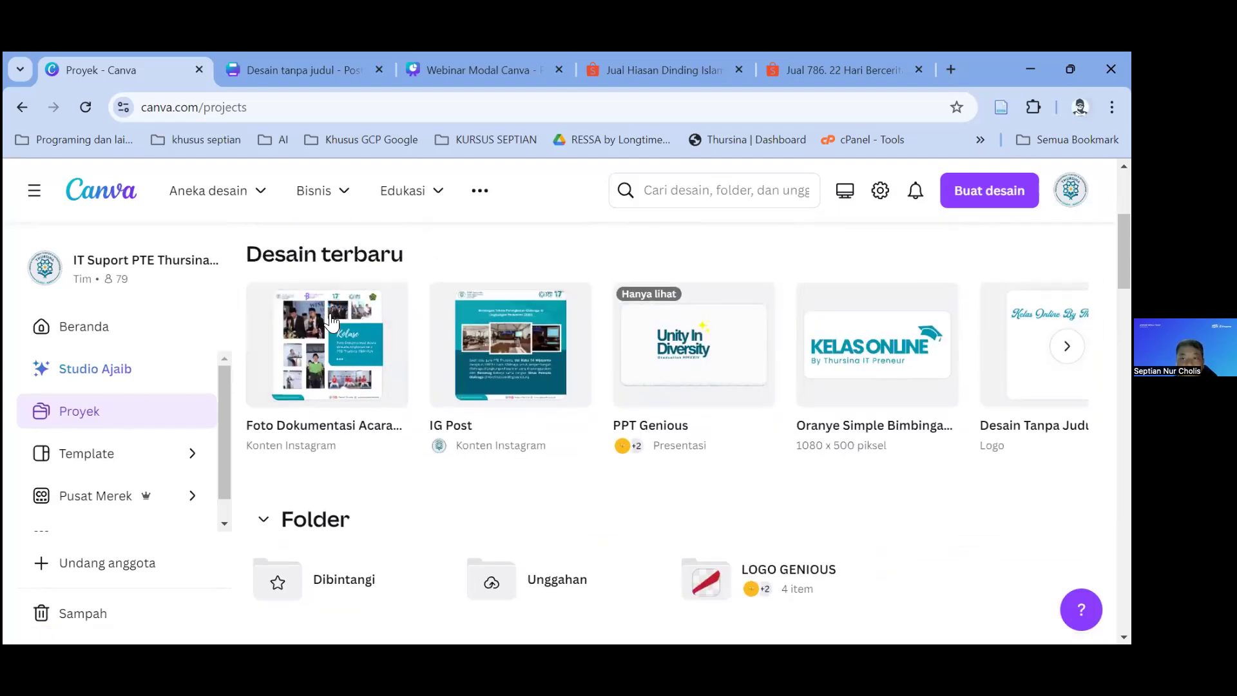
scroll(258, 303, "up", 3)
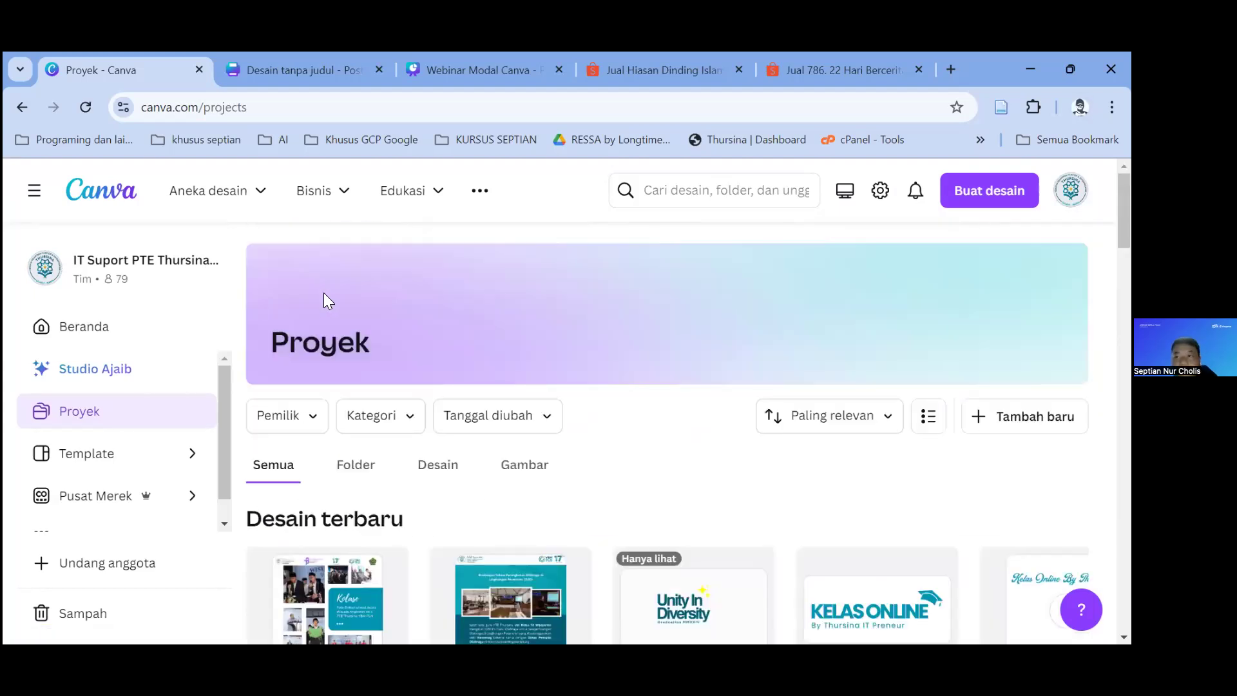
left_click(103, 326)
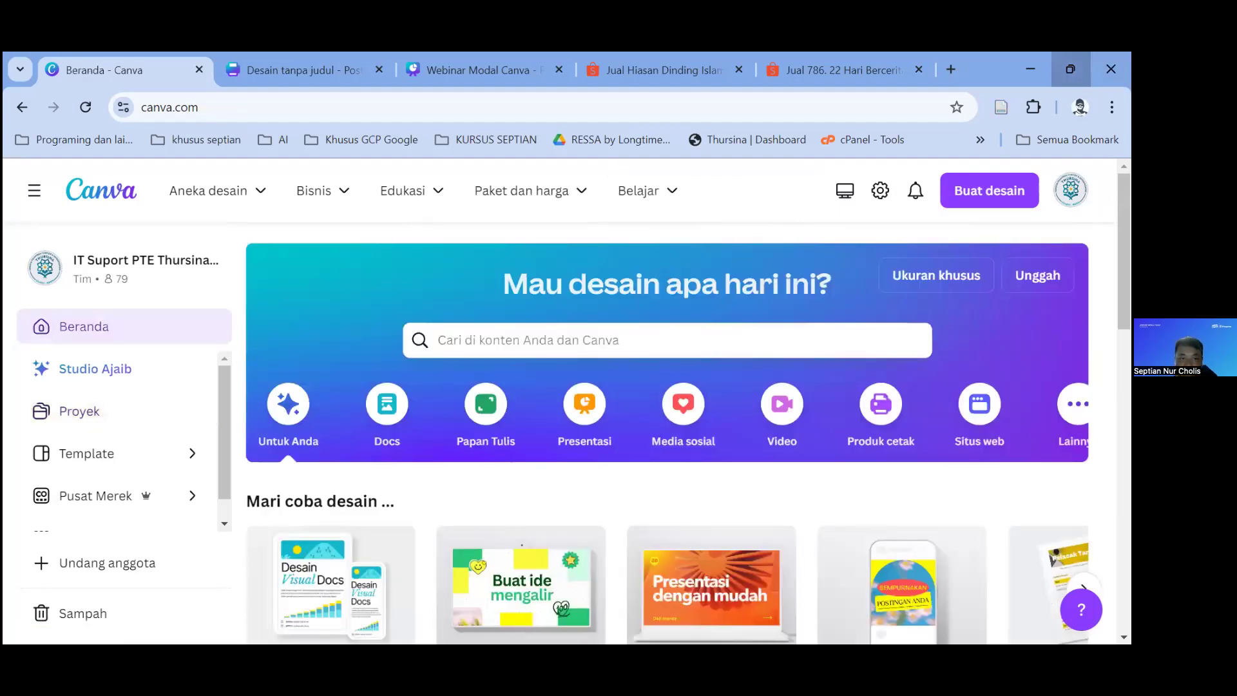
left_click(1071, 69)
left_click(342, 161)
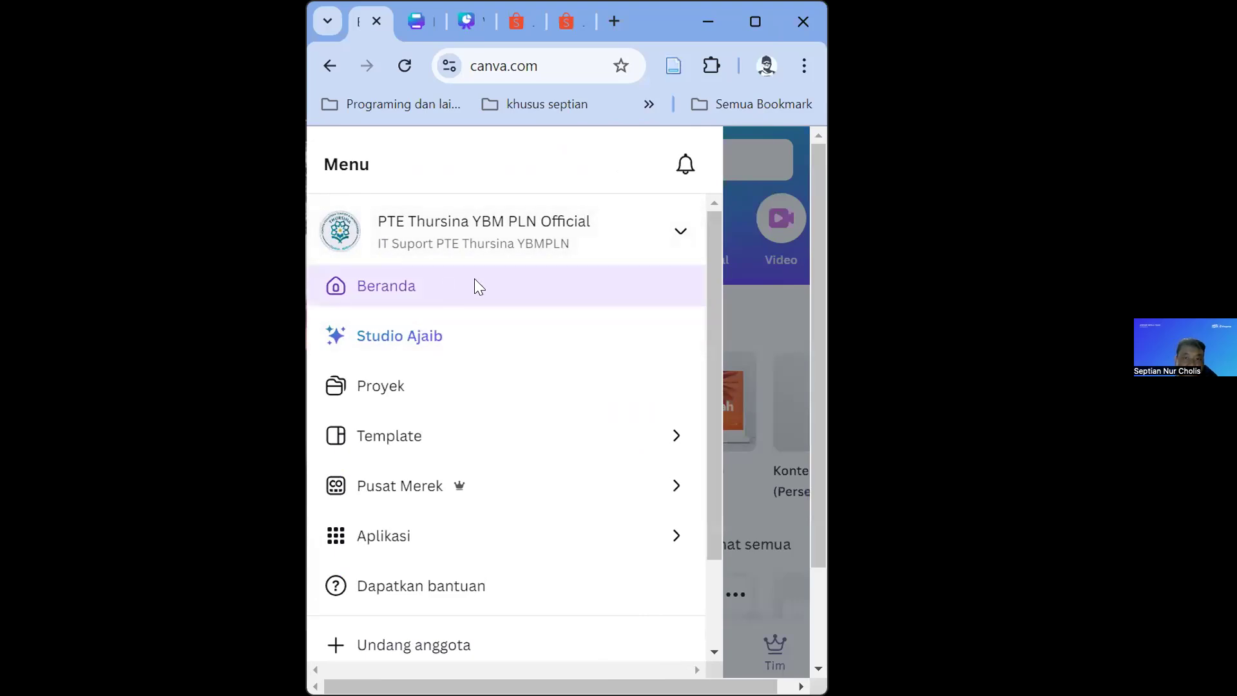
left_click(477, 285)
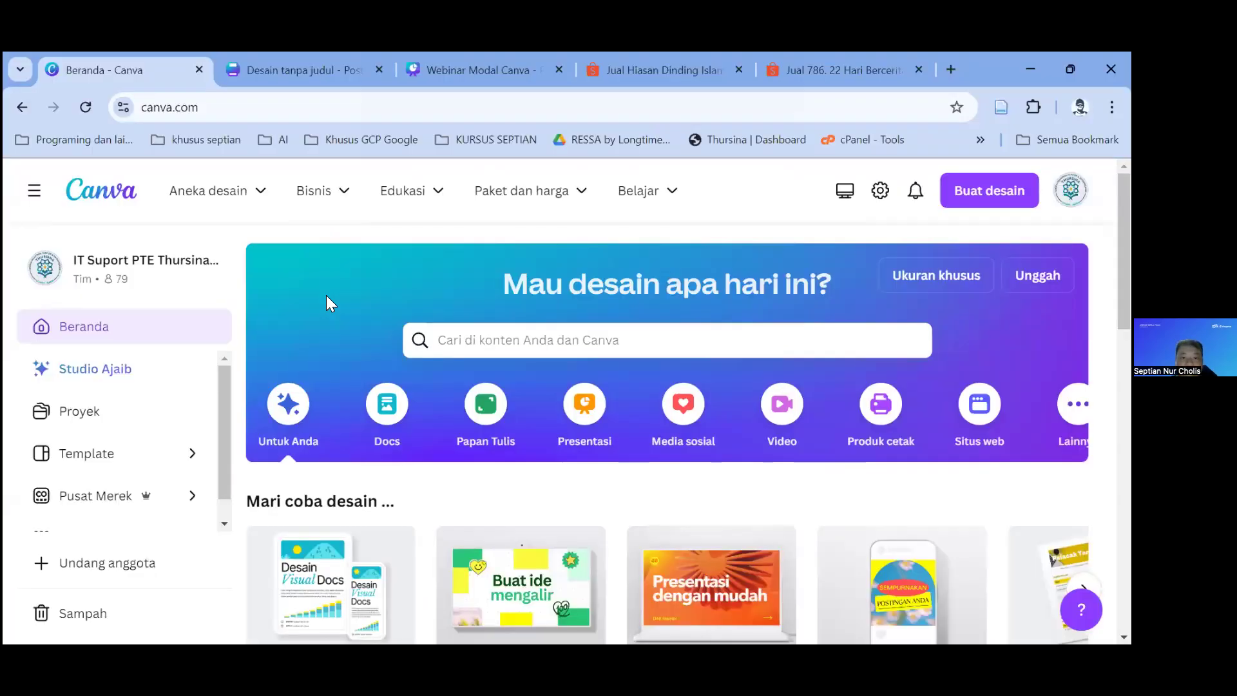
left_click(763, 20)
scroll(540, 404, "down", 3)
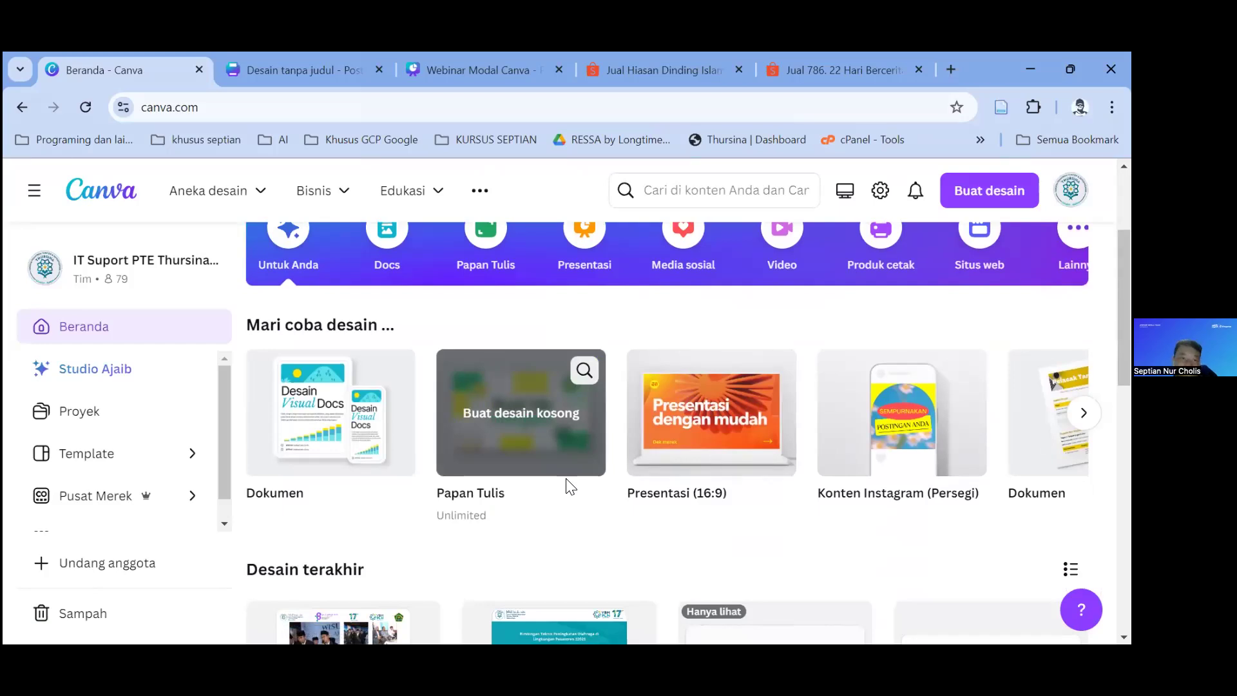
scroll(570, 486, "up", 3)
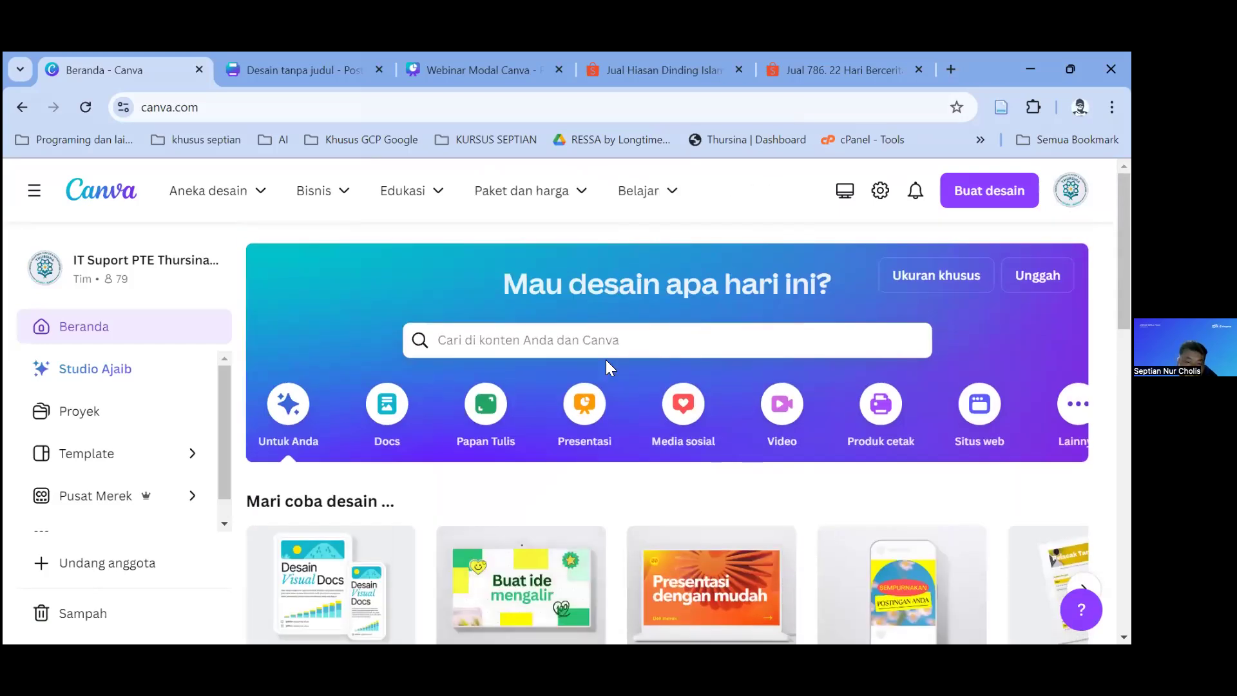
scroll(605, 360, "down", 3)
scroll(419, 438, "up", 3)
scroll(382, 489, "down", 3)
scroll(710, 315, "down", 3)
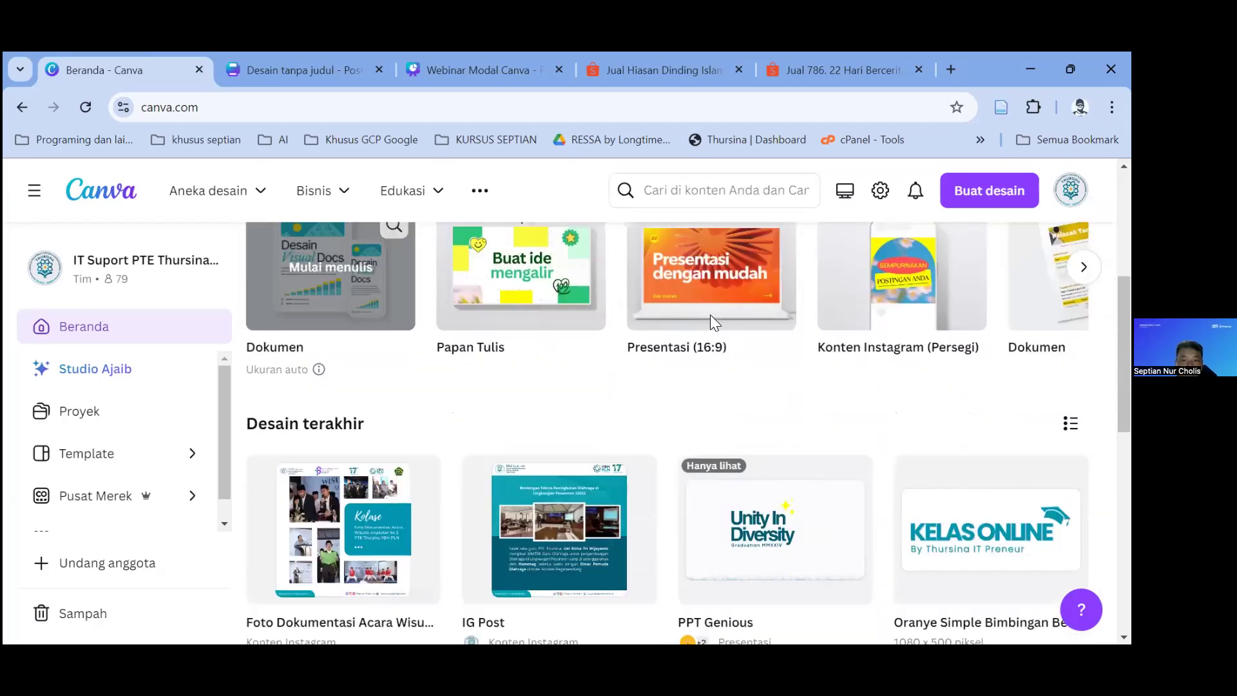
scroll(844, 390, "up", 2)
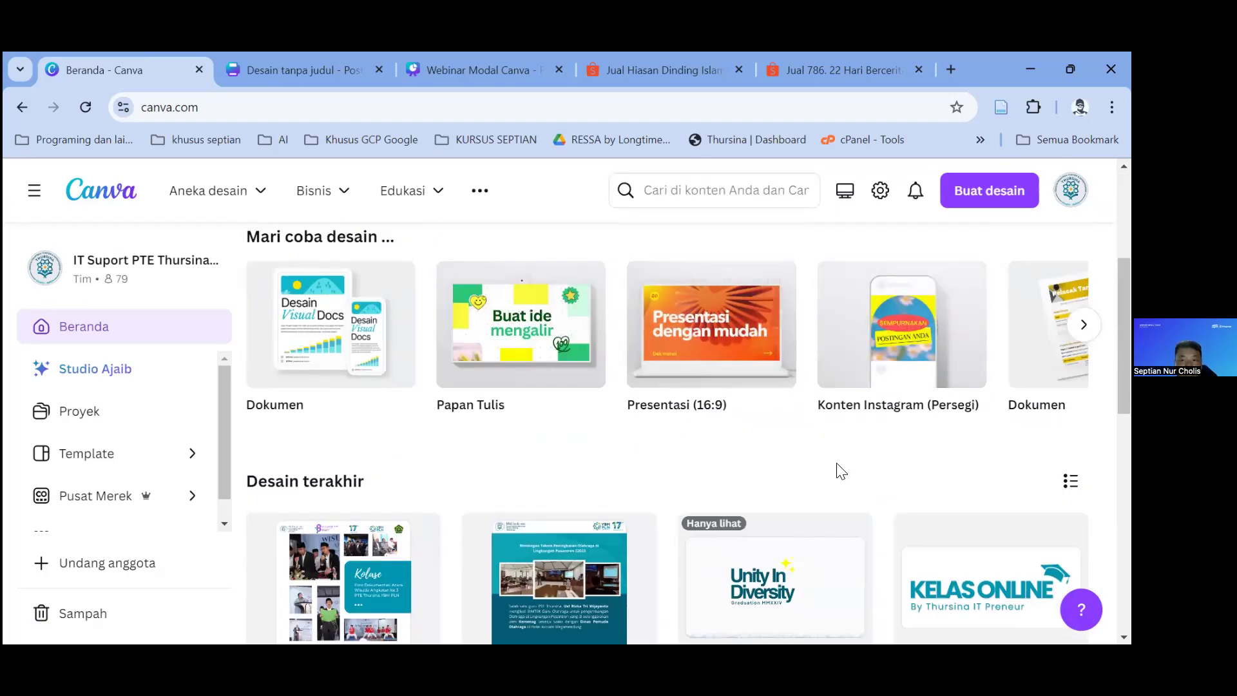
scroll(838, 474, "up", 4)
scroll(841, 471, "up", 1)
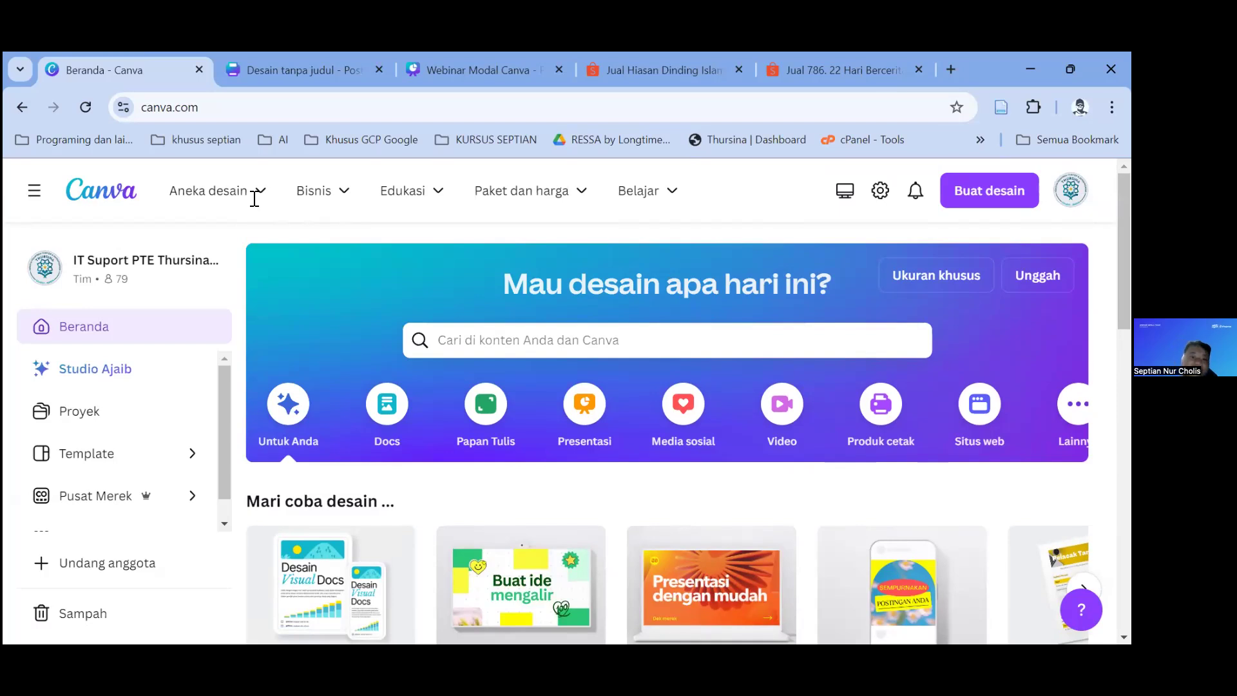
Step: Search Canva for 'konten instagram'
left_click(754, 345)
type("konten in")
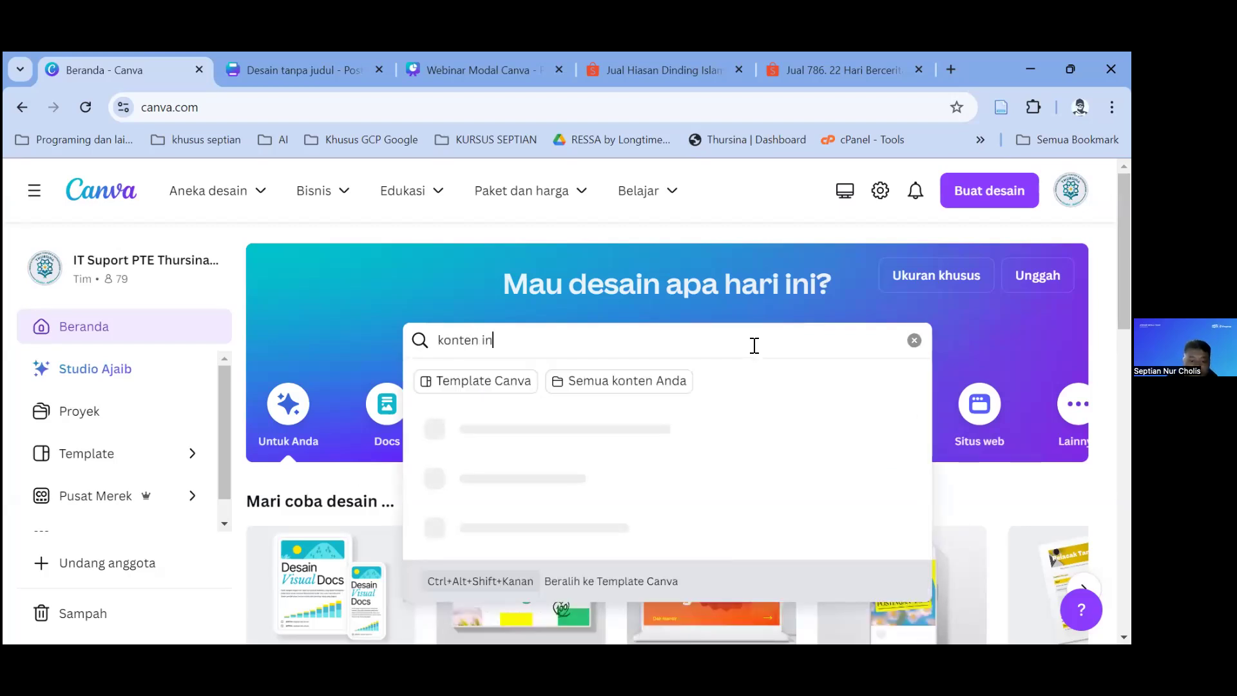
type("stagram")
key("Return")
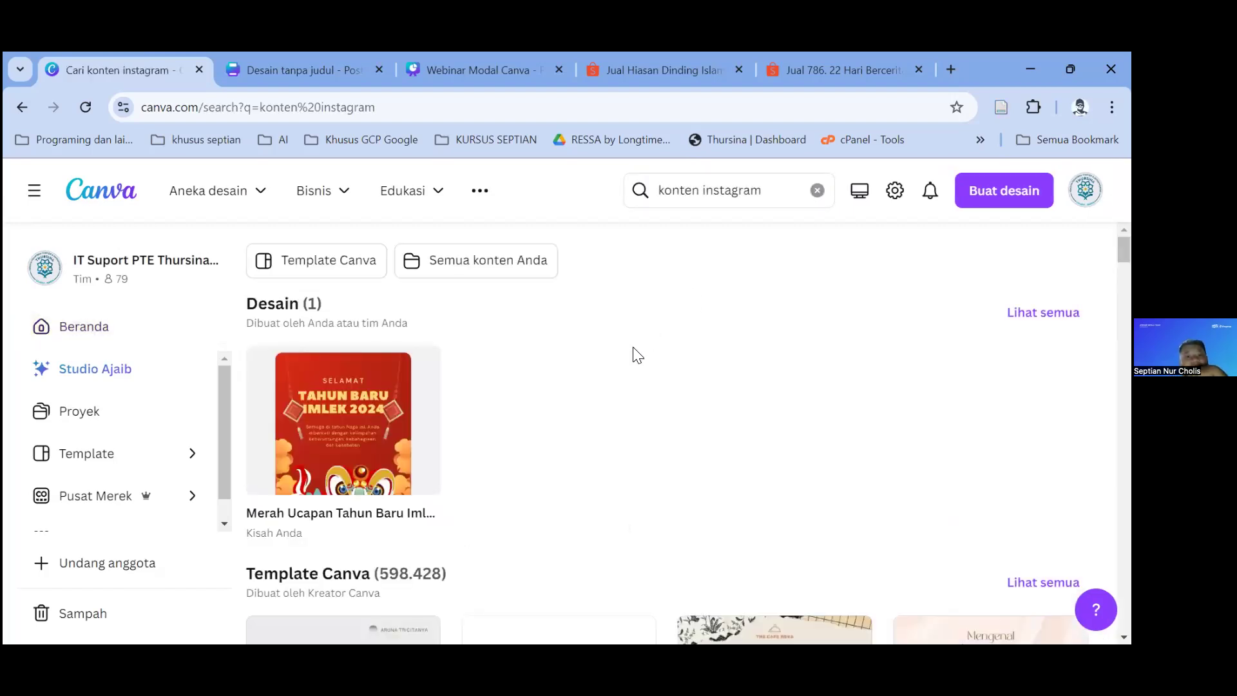
Step: Scroll through the Instagram template results, then go to the Template gallery
scroll(635, 353, "down", 5)
scroll(725, 393, "down", 6)
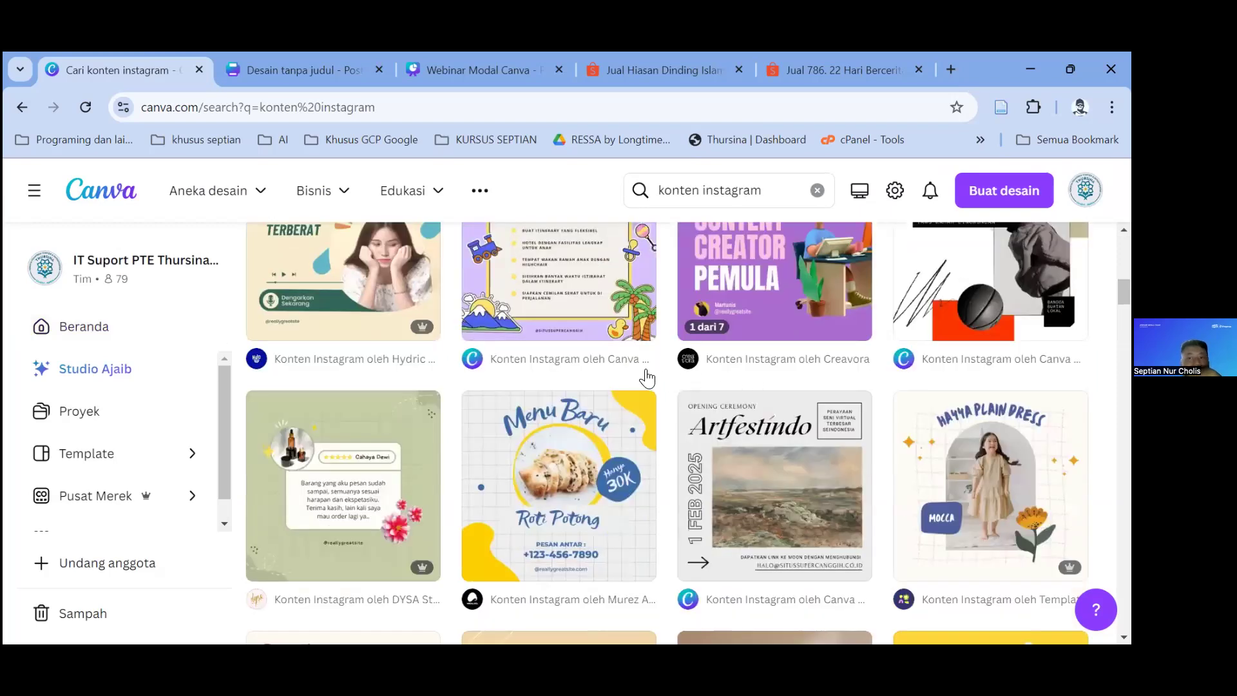
scroll(644, 376, "down", 8)
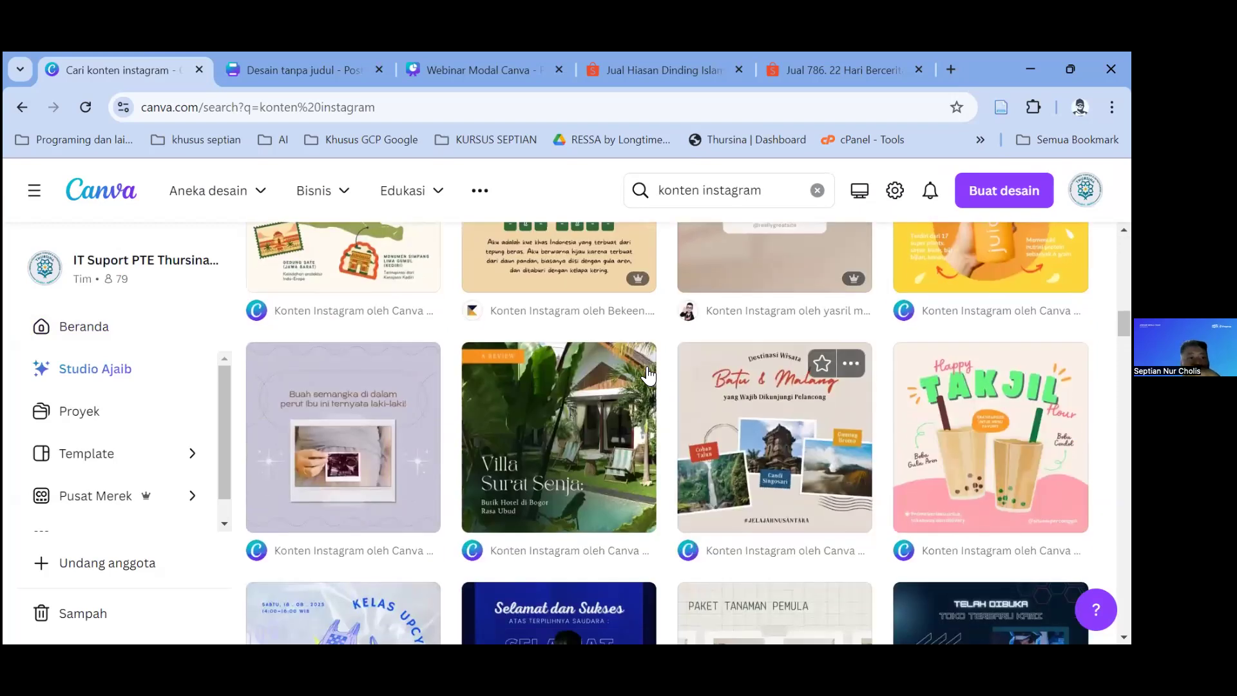
scroll(647, 376, "down", 5)
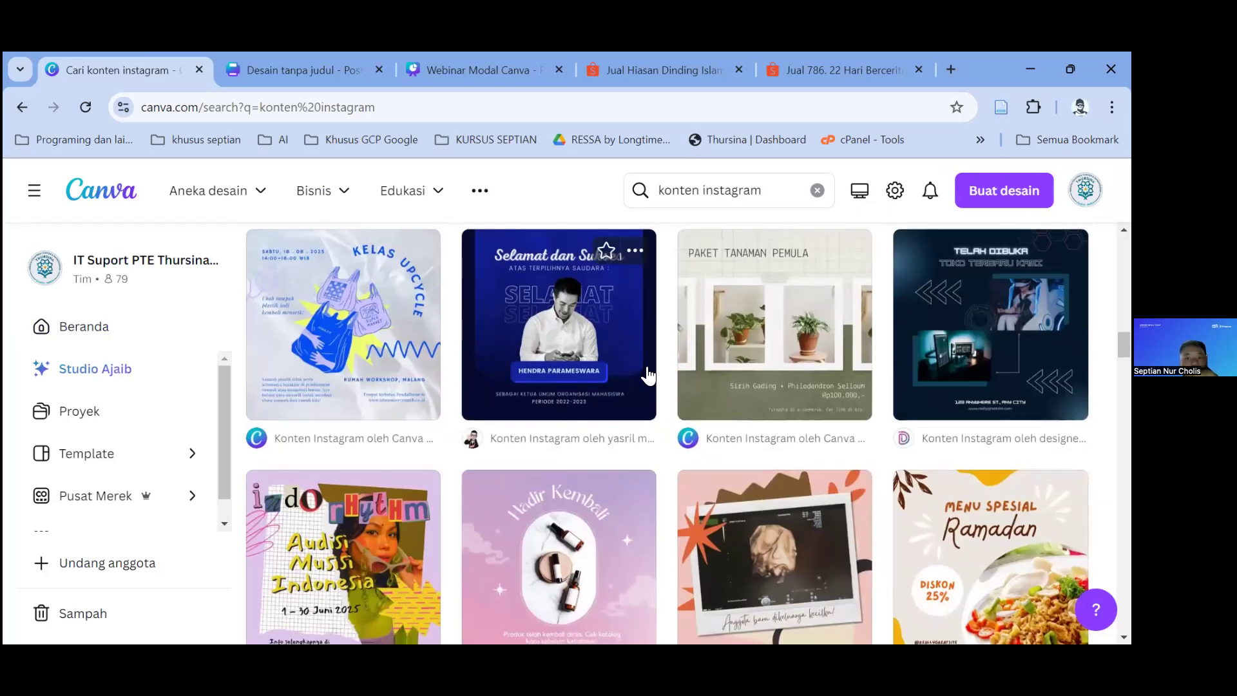
scroll(648, 376, "down", 8)
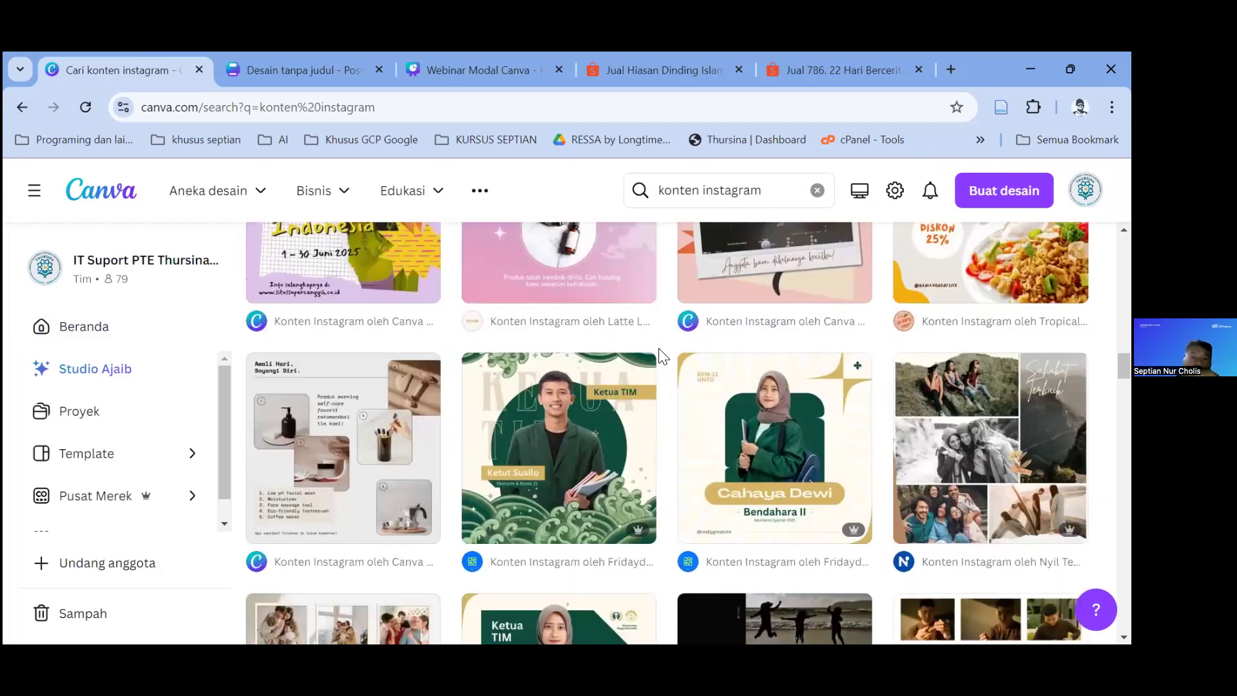
scroll(661, 356, "down", 8)
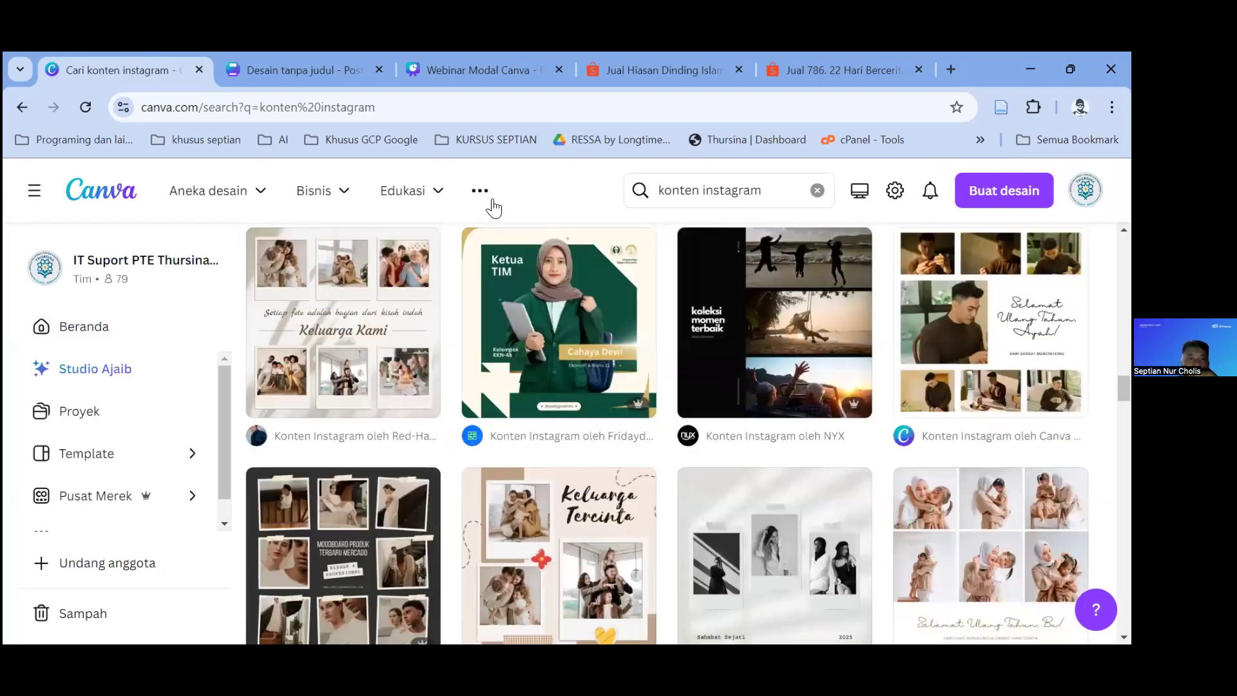
scroll(667, 432, "up", 20)
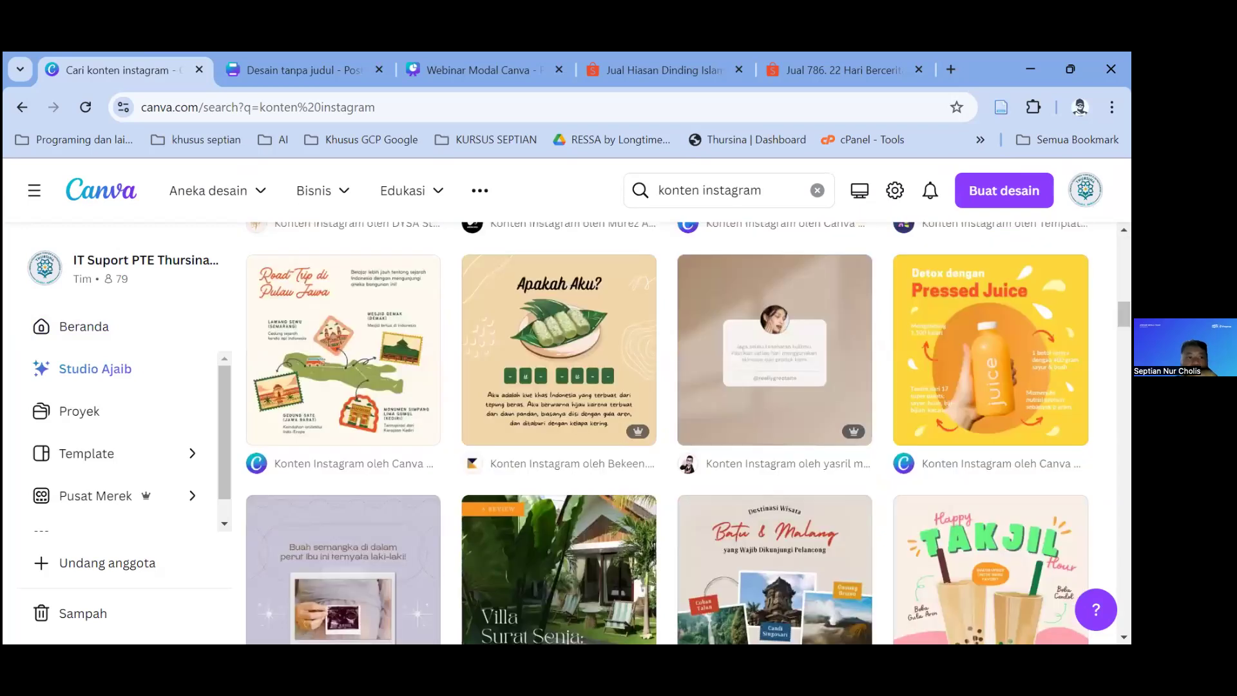
left_click(123, 451)
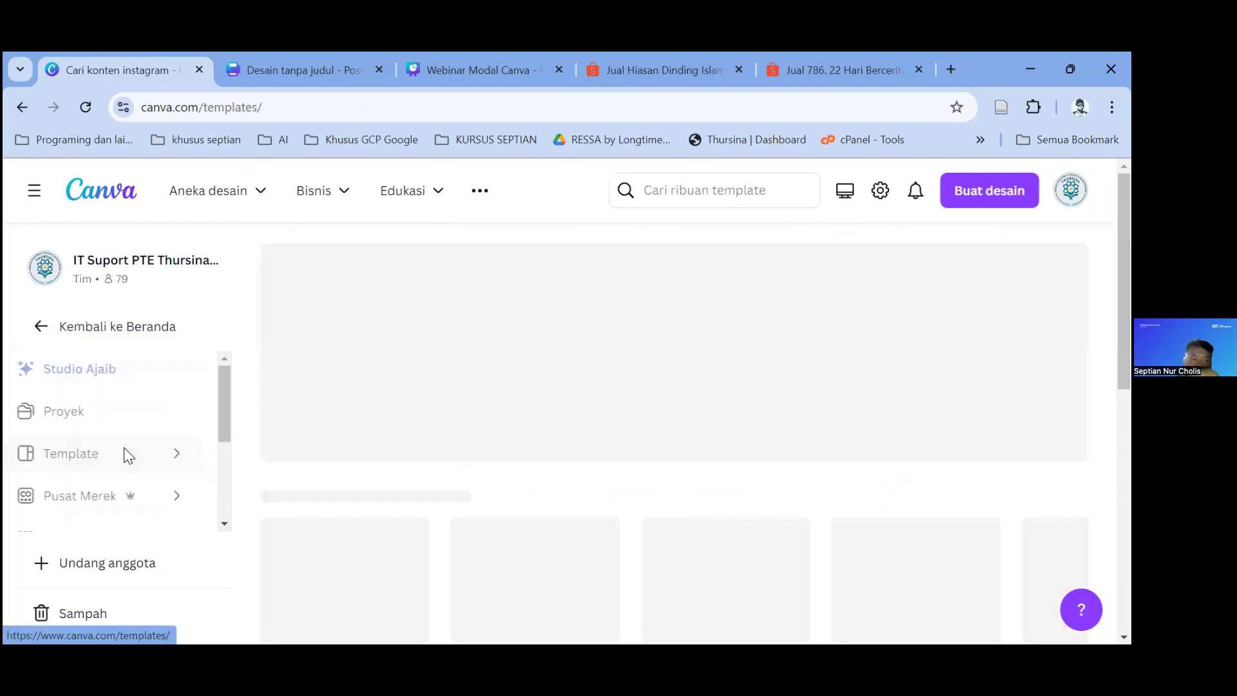
scroll(587, 374, "down", 3)
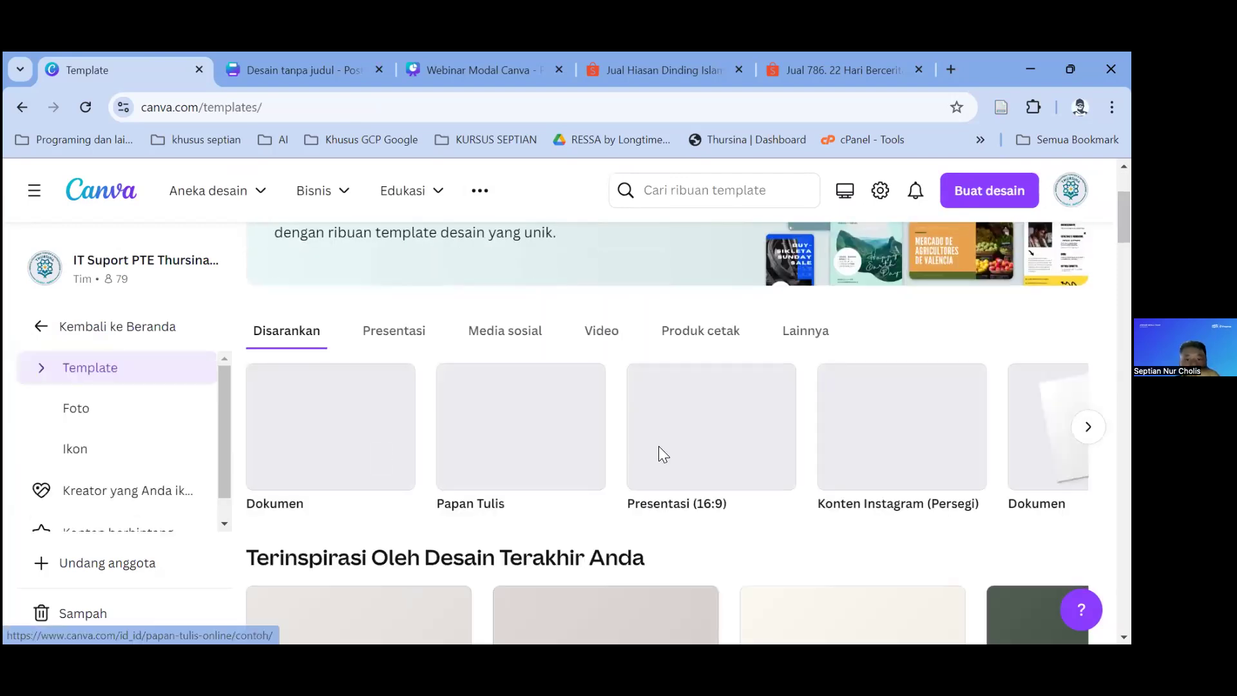
scroll(662, 399, "down", 5)
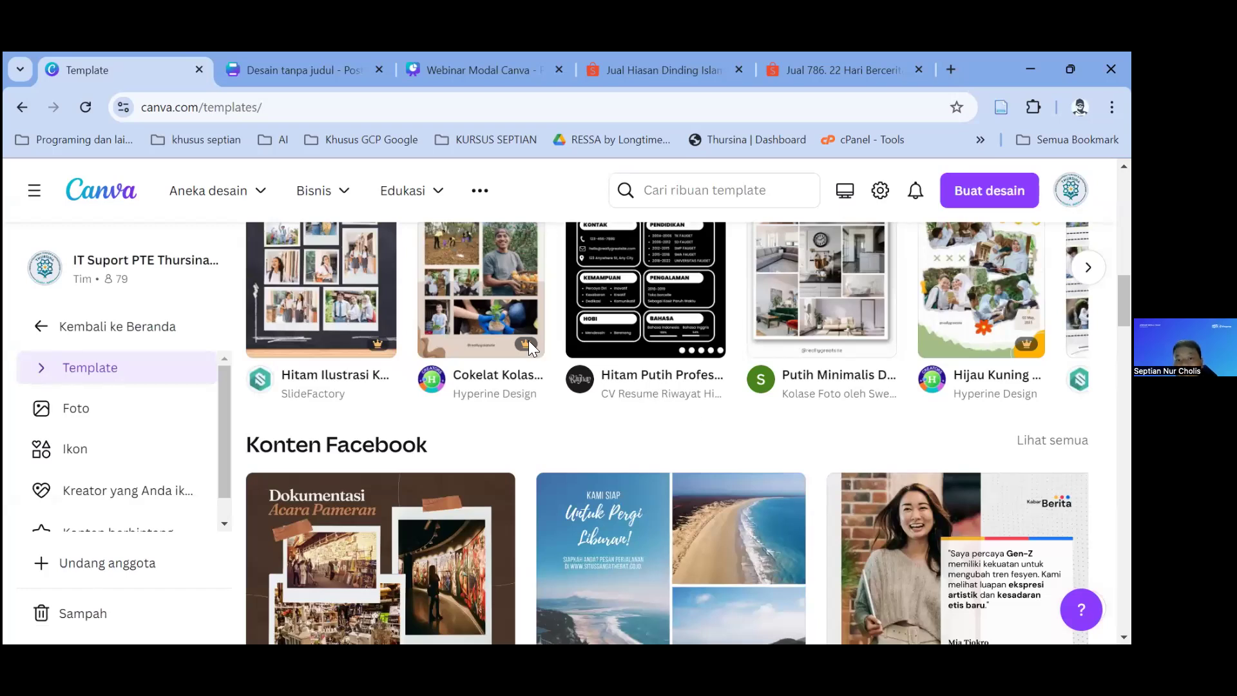
scroll(451, 338, "up", 3)
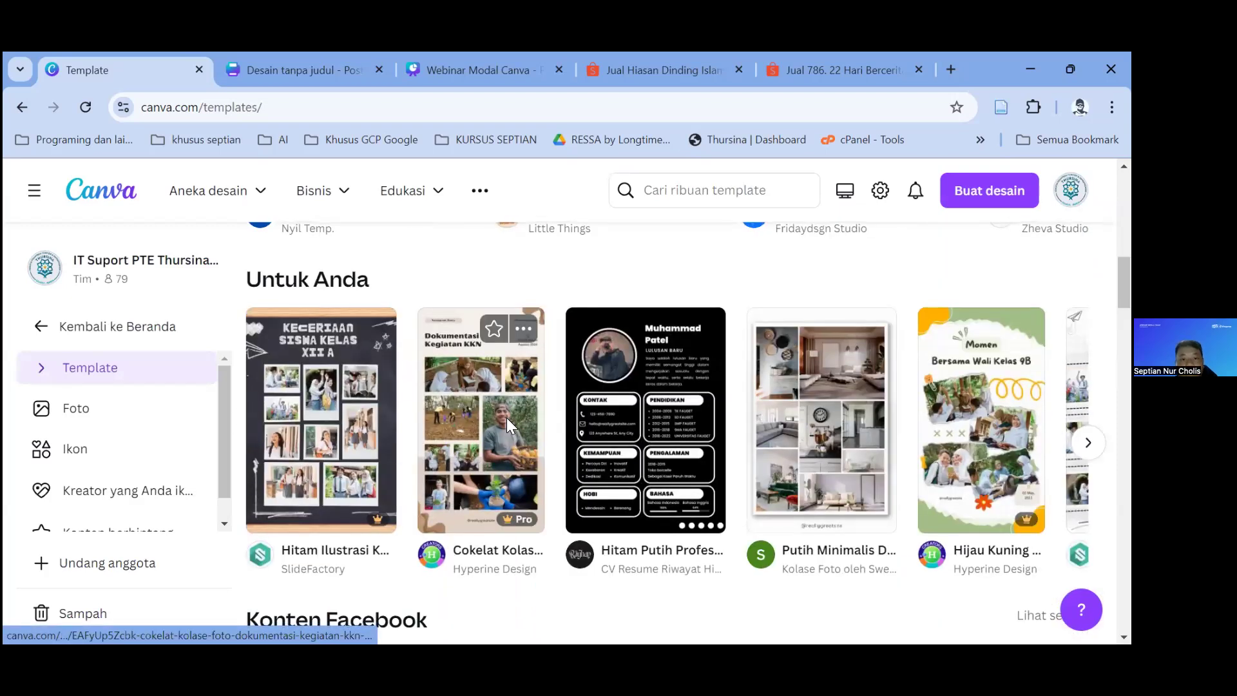
scroll(515, 399, "down", 3)
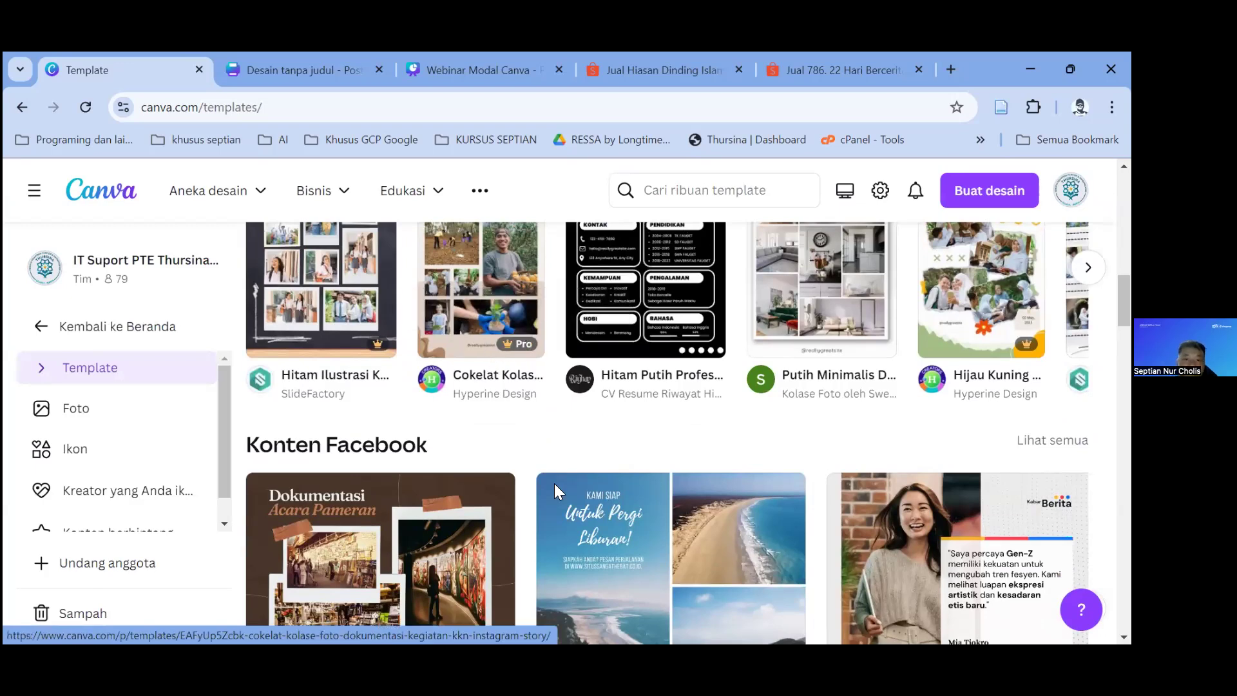
scroll(637, 491, "down", 4)
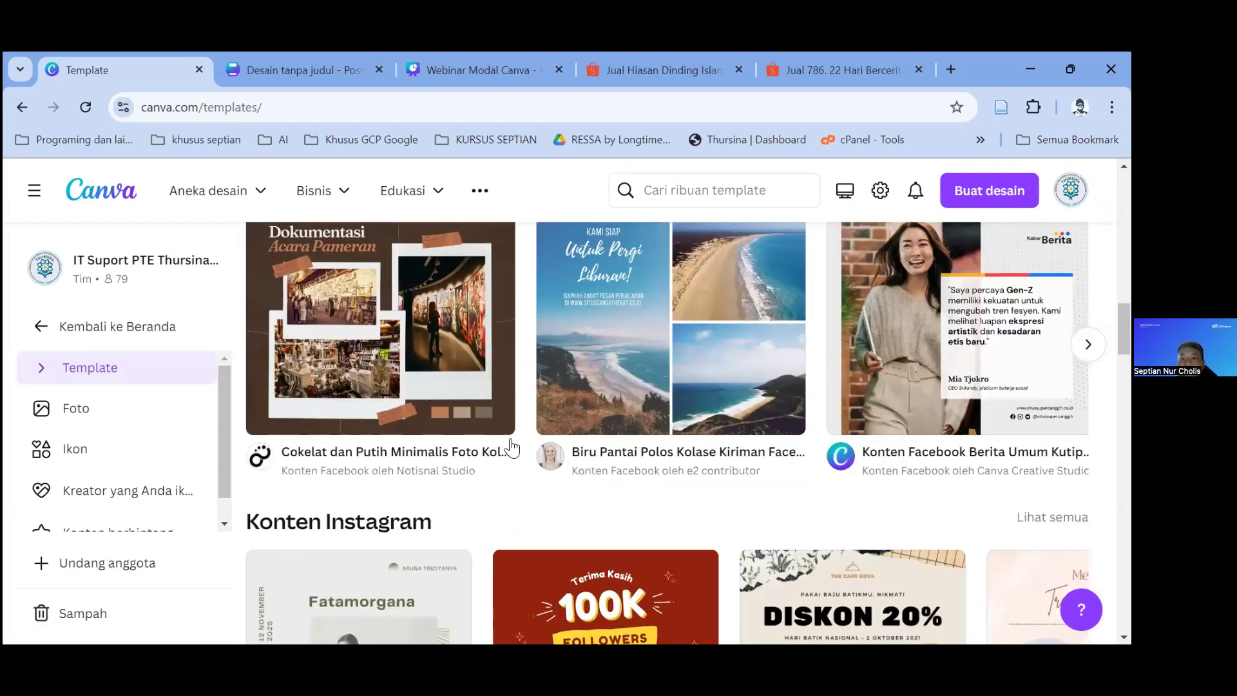
scroll(565, 451, "up", 5)
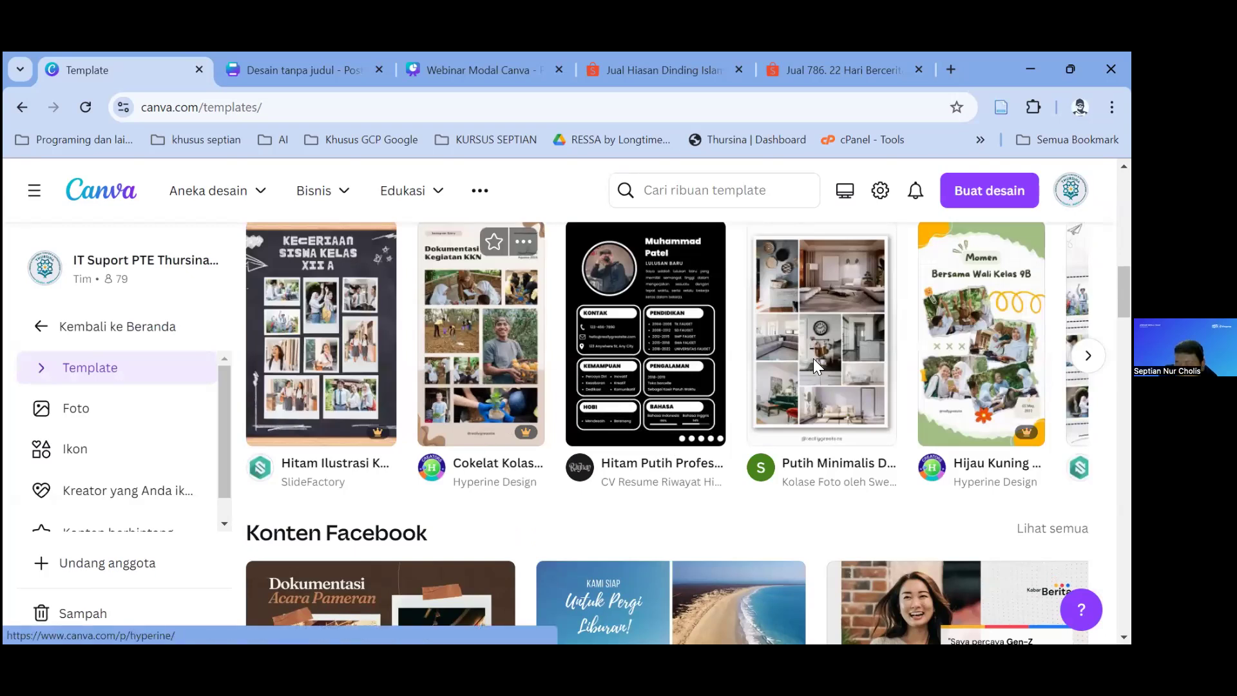
scroll(813, 358, "down", 4)
scroll(676, 315, "up", 2)
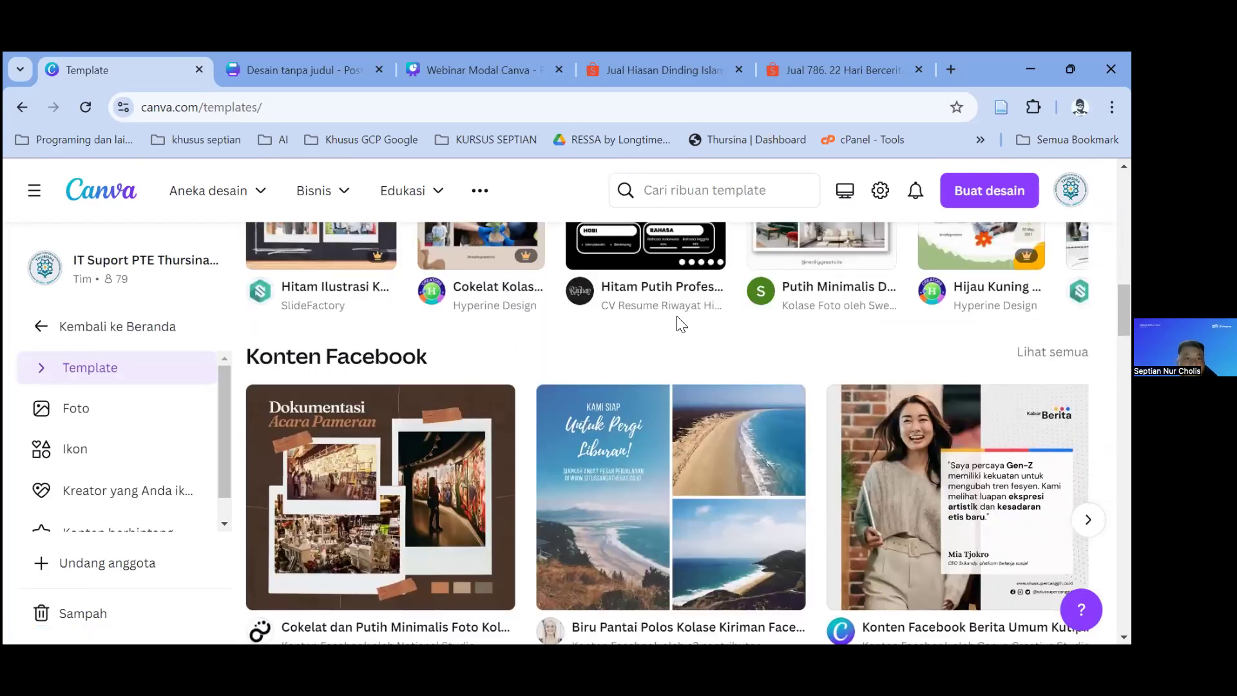
scroll(574, 325, "down", 5)
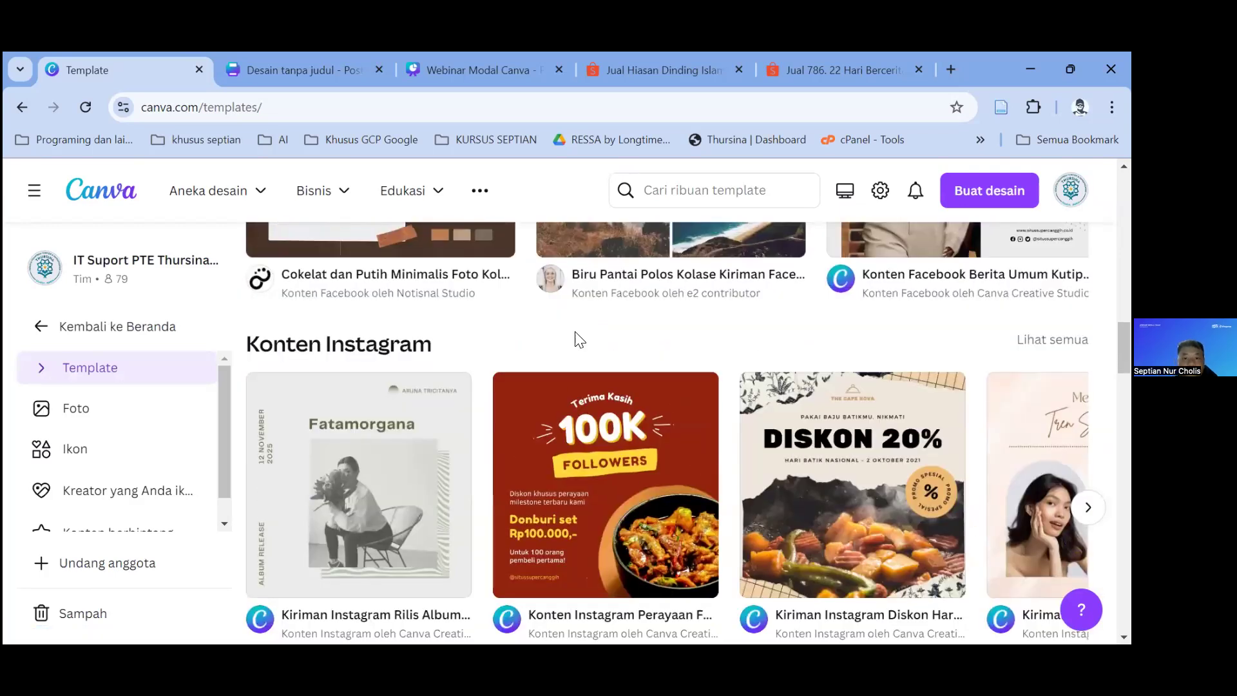
scroll(412, 399, "down", 5)
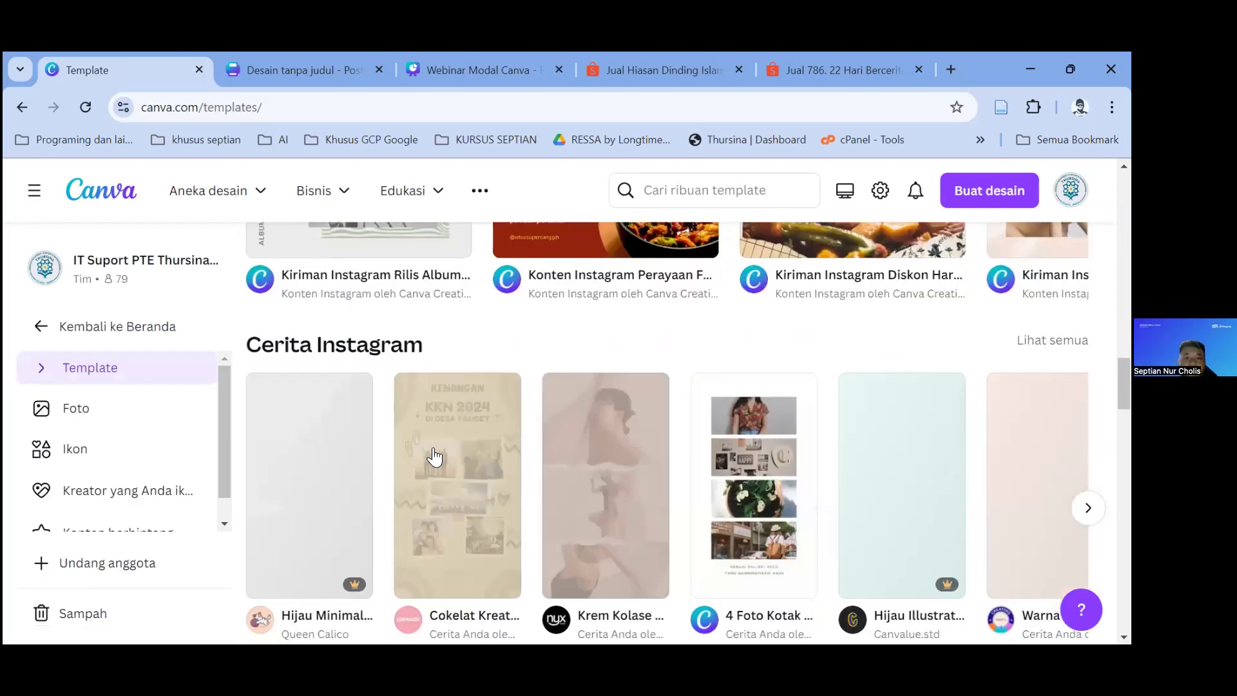
scroll(350, 271, "up", 2)
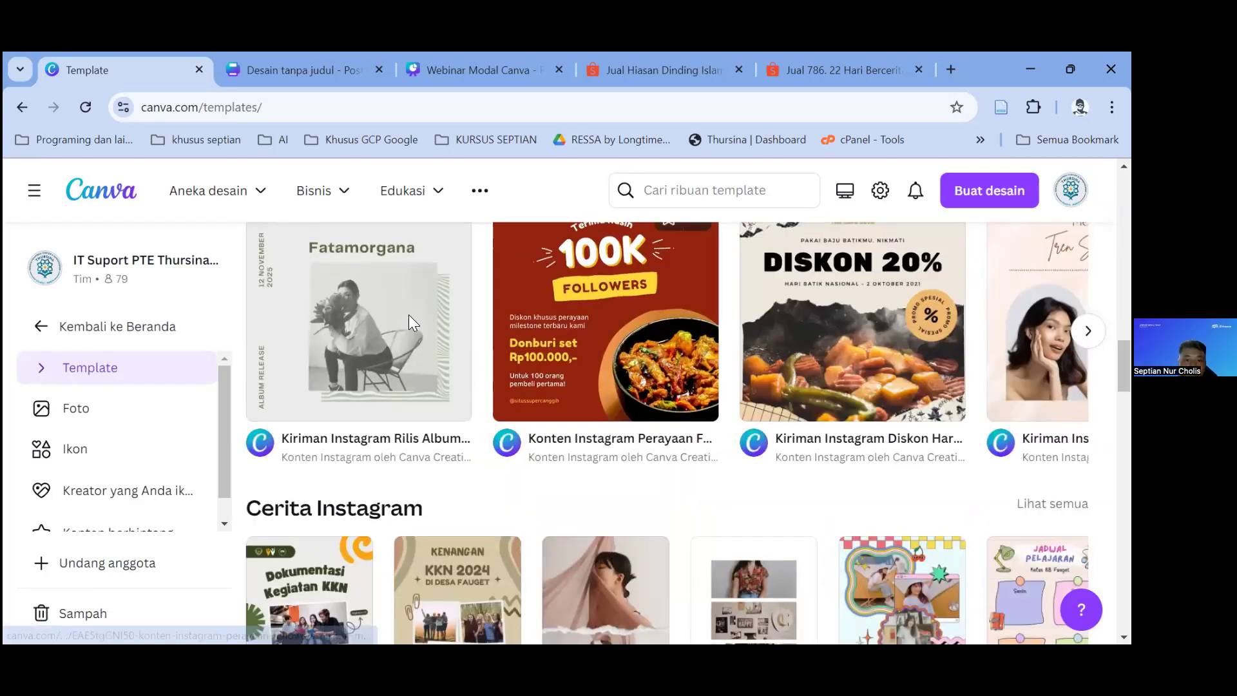
Step: Preview the 100K followers and similar Nasi Kebuli templates, then go to the Kit Merek page
left_click(496, 361)
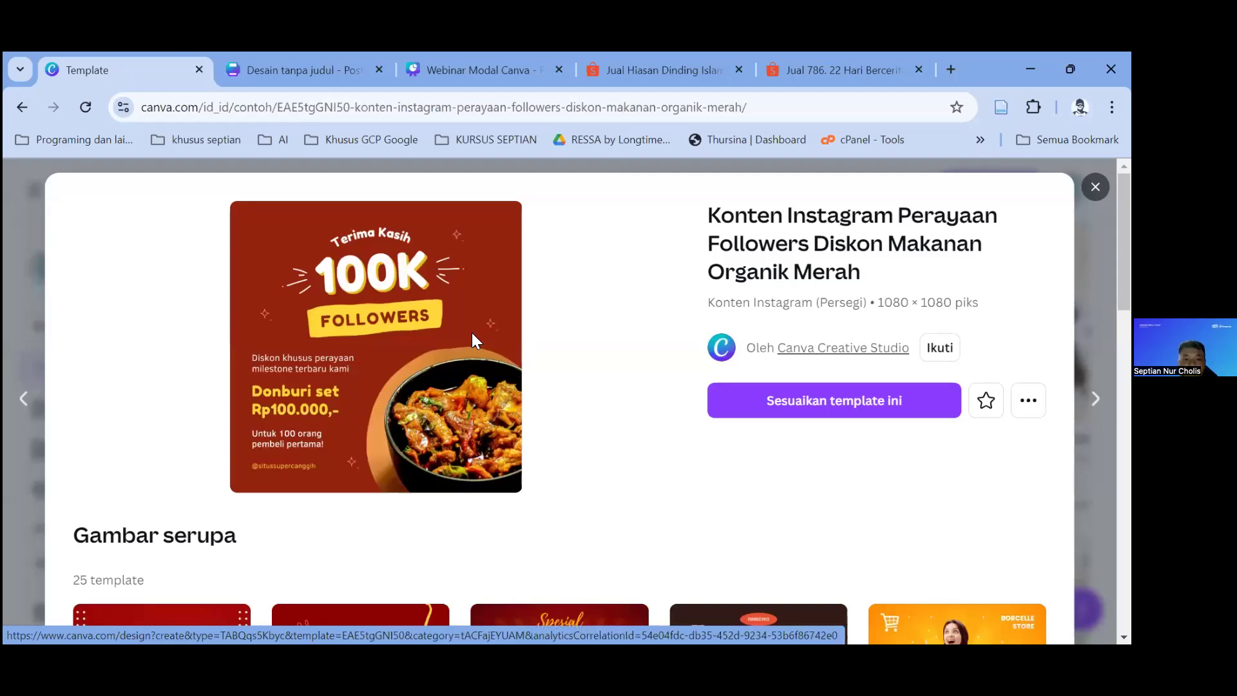
scroll(542, 333, "down", 6)
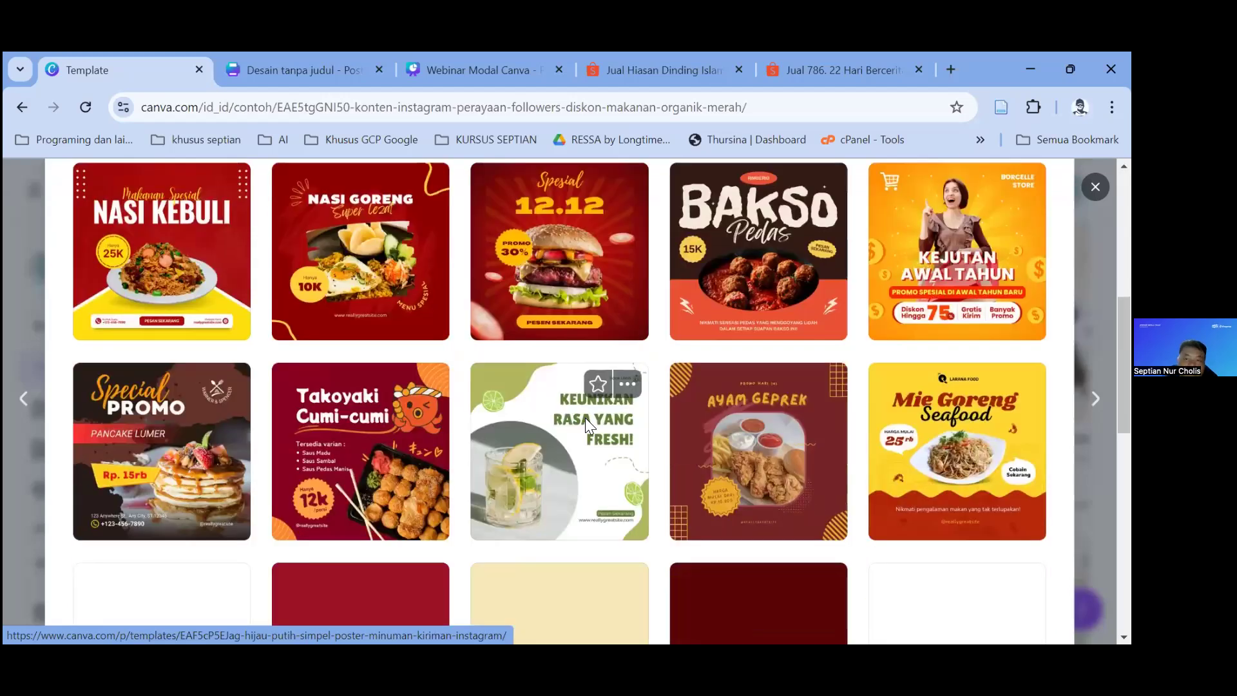
left_click(585, 417)
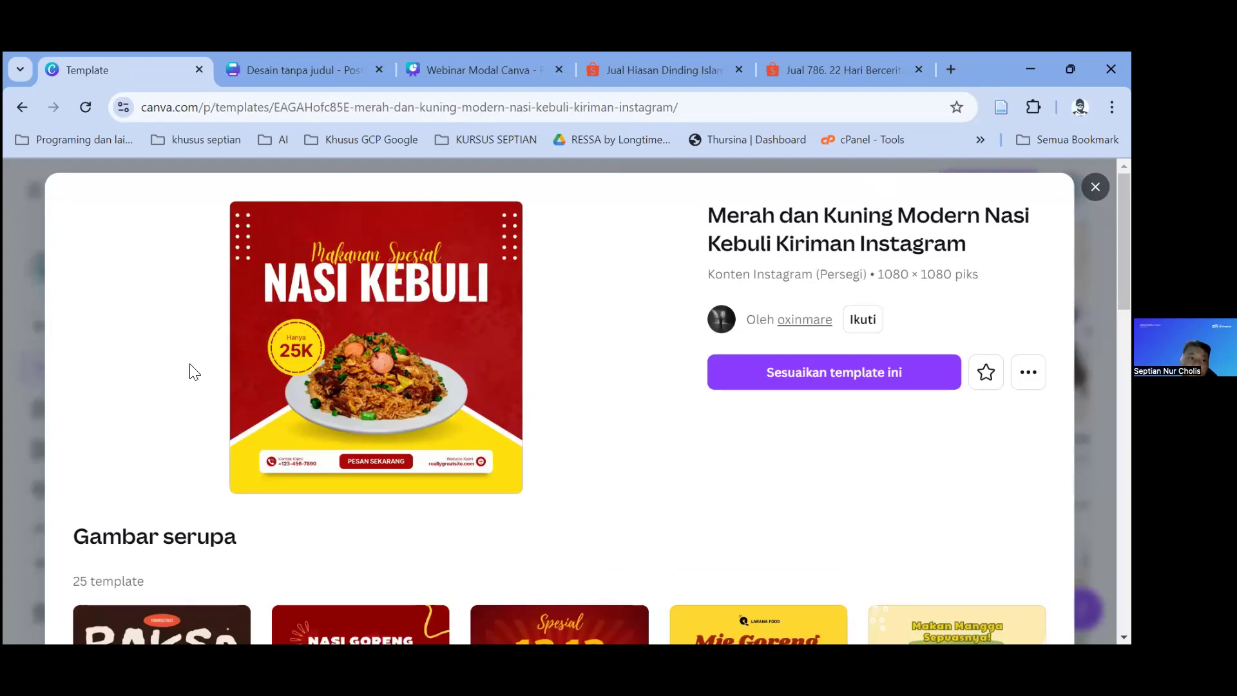
key("Escape")
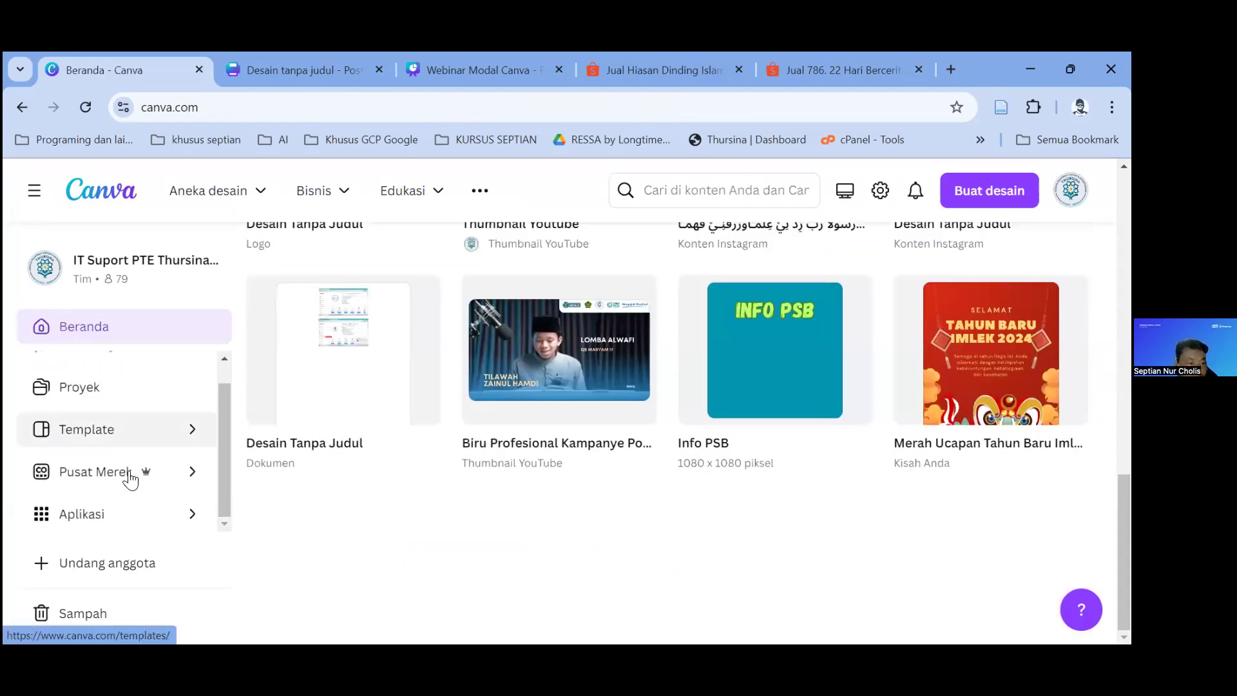
left_click(130, 477)
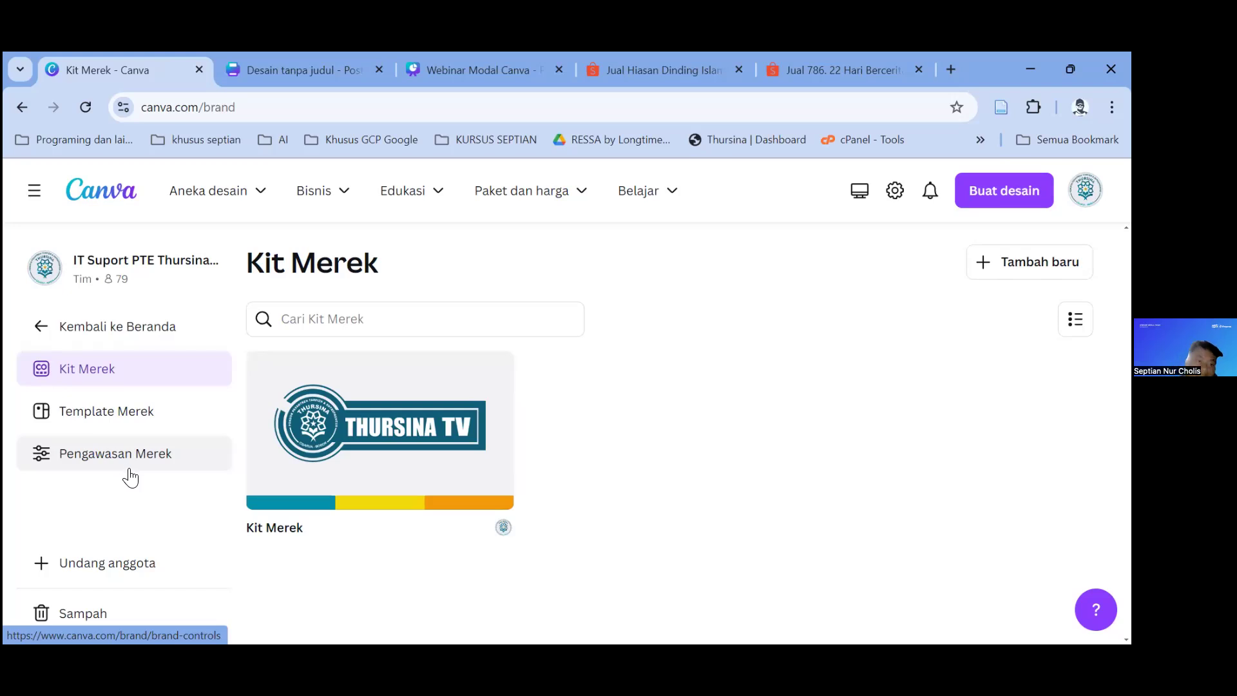
left_click(50, 328)
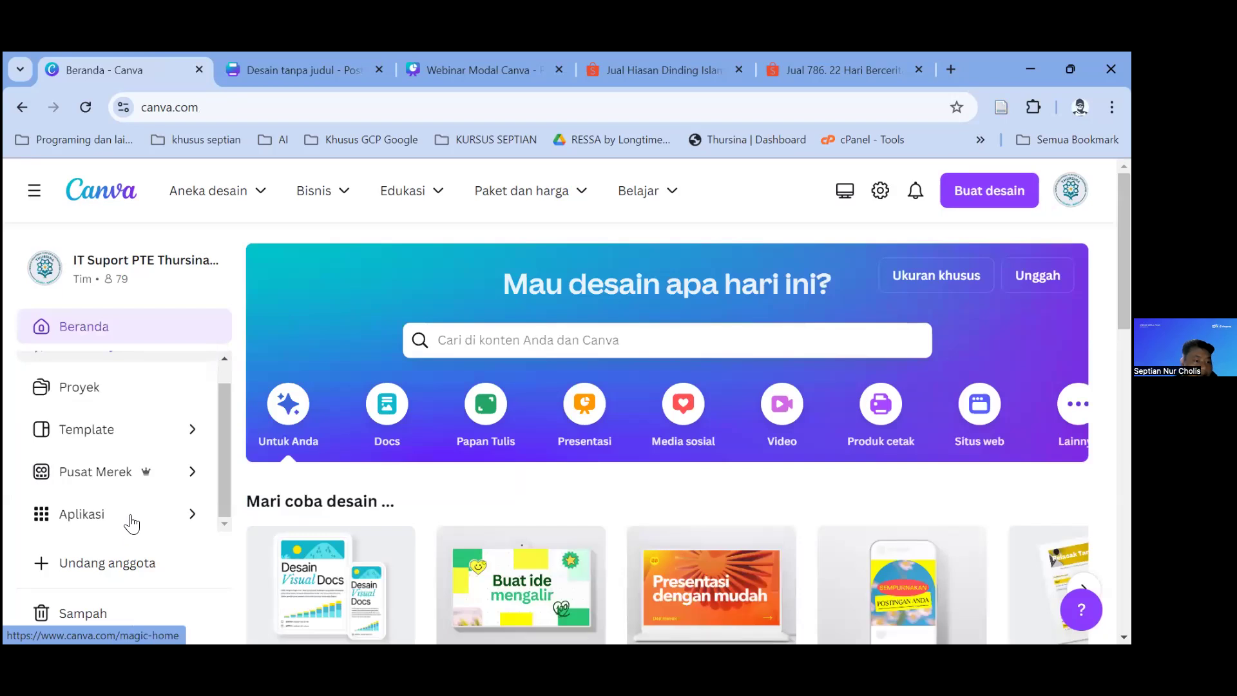
scroll(133, 524, "down", 4)
Step: Open the Aplikasi directory and browse the Text Maker app's details and preview images
left_click(130, 515)
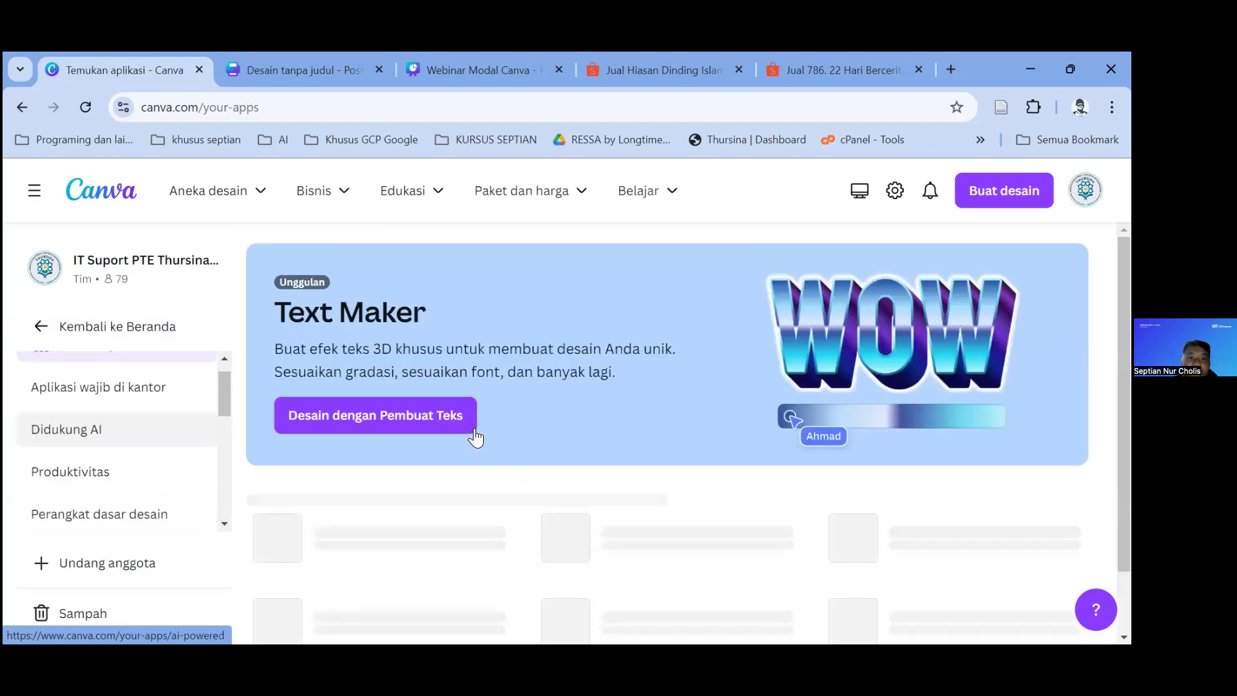
scroll(528, 422, "down", 1)
scroll(585, 428, "up", 1)
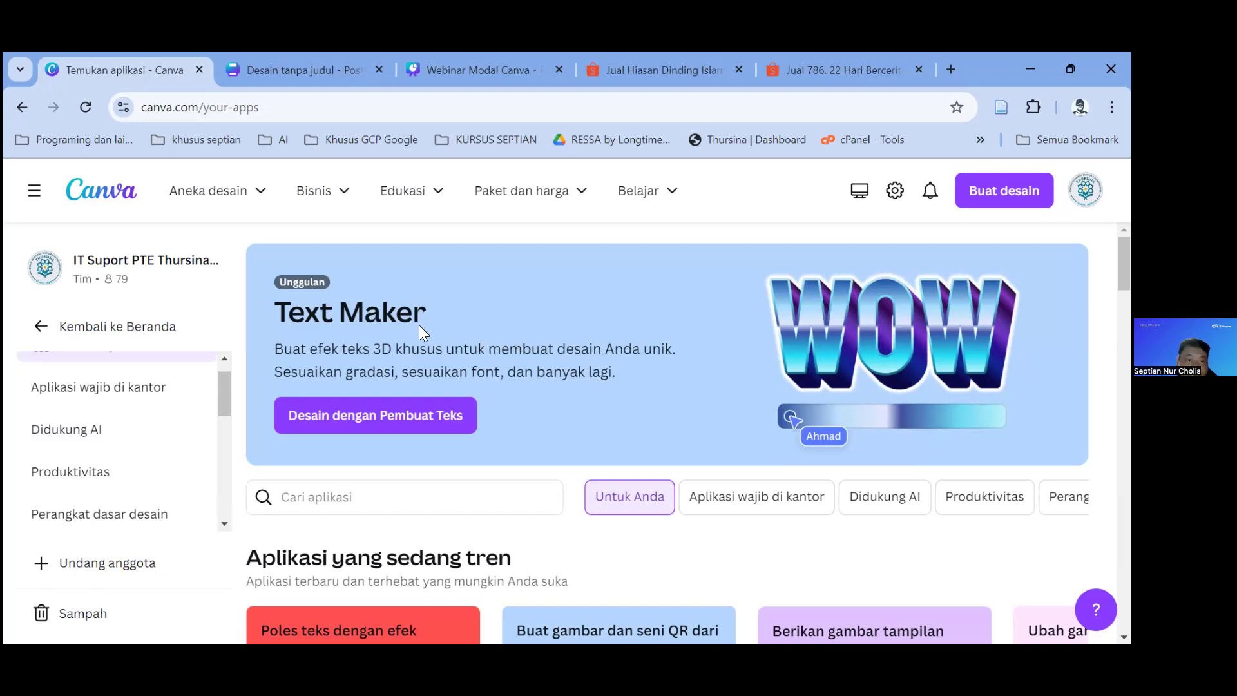
left_click(387, 409)
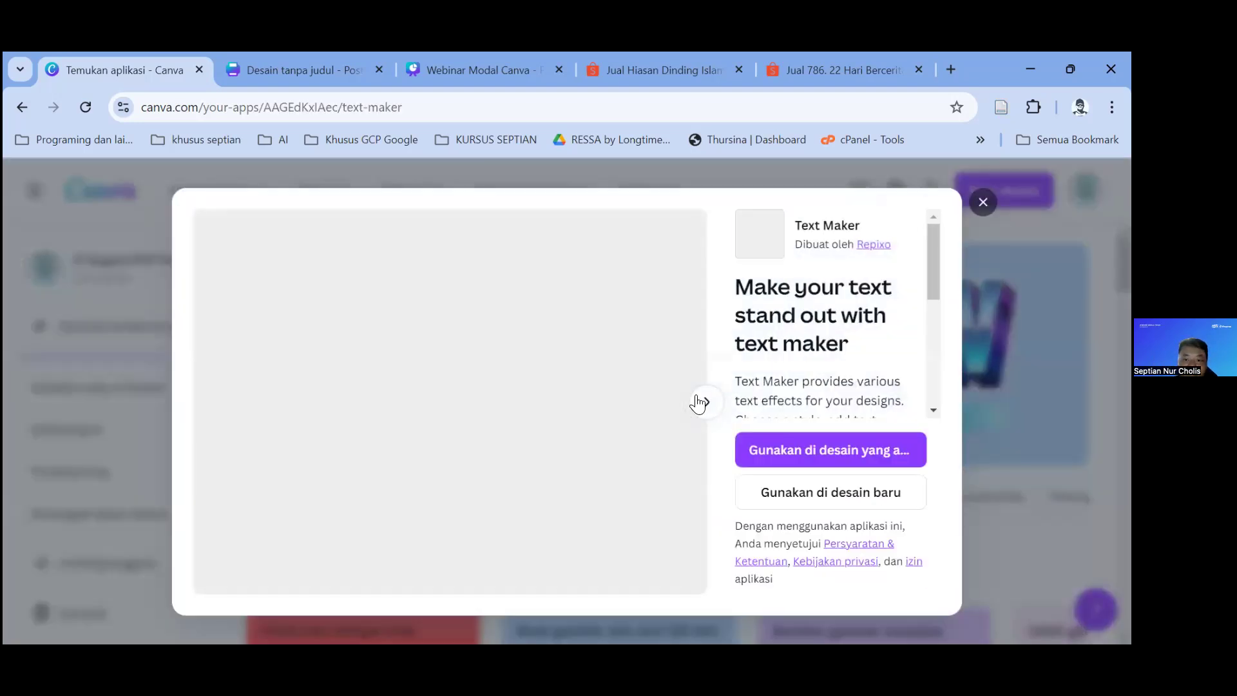
left_click(707, 403)
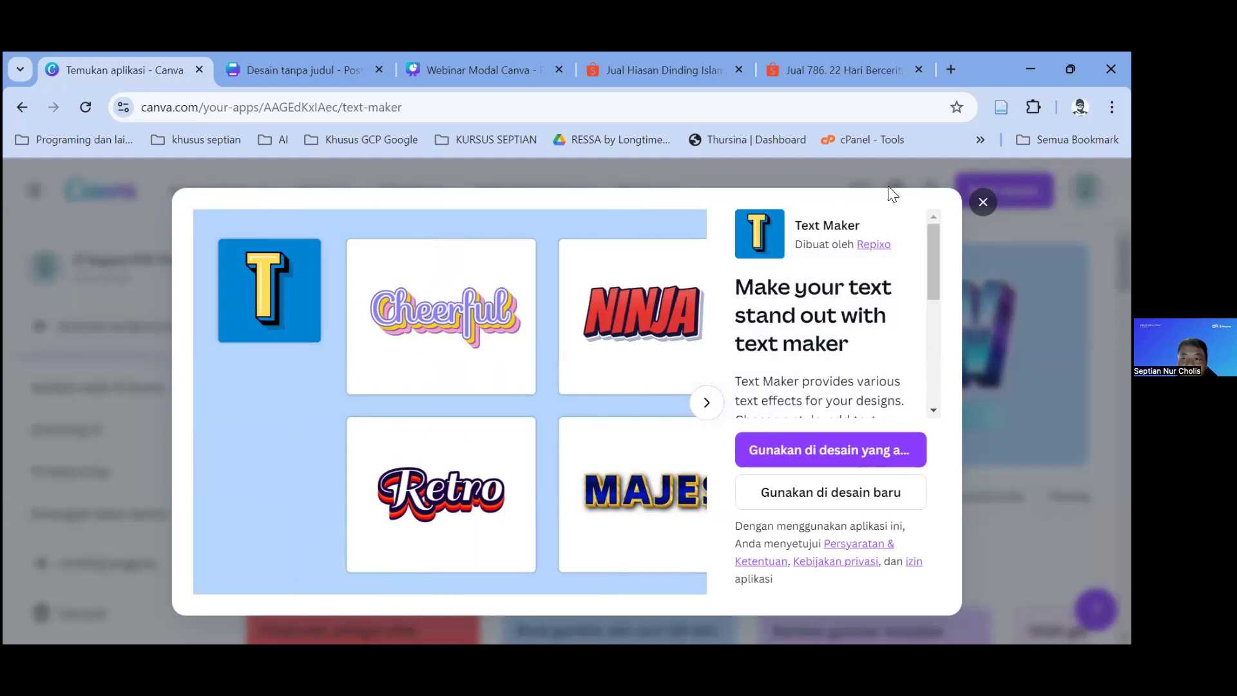
scroll(849, 361, "down", 5)
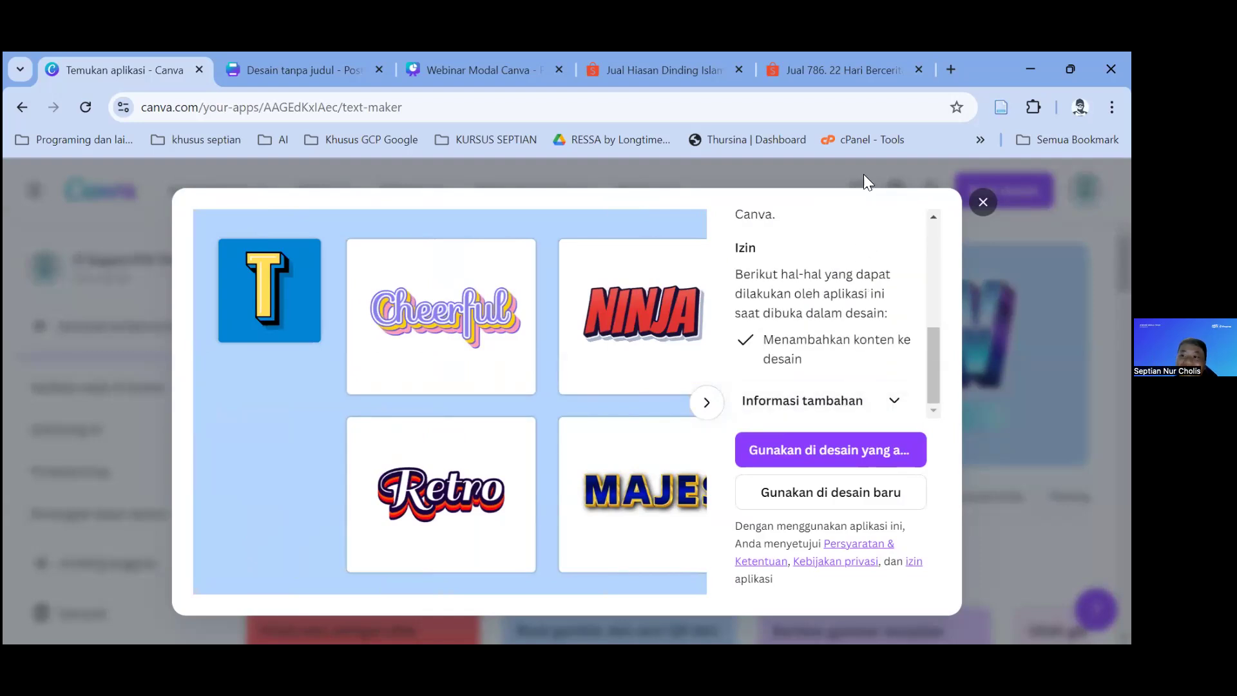
left_click(982, 202)
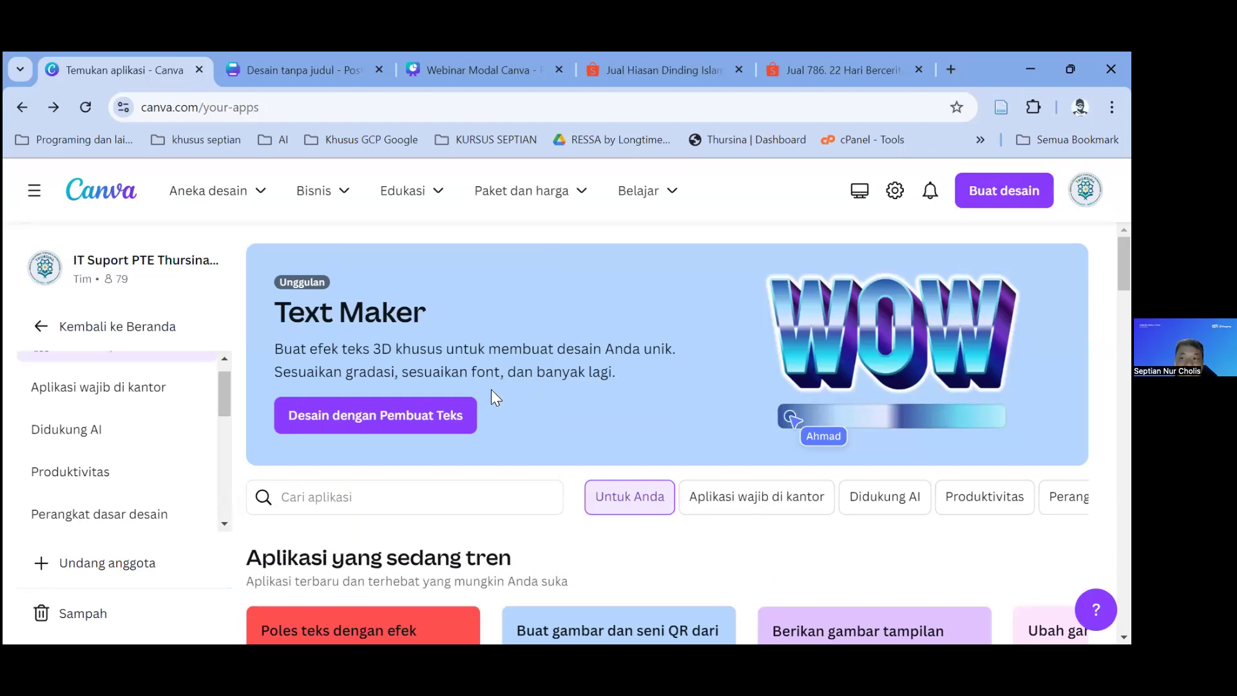
Step: Scroll through the trending apps such as Mailchimp, then return to the home page
scroll(438, 322, "down", 1)
scroll(413, 335, "up", 1)
scroll(426, 351, "down", 4)
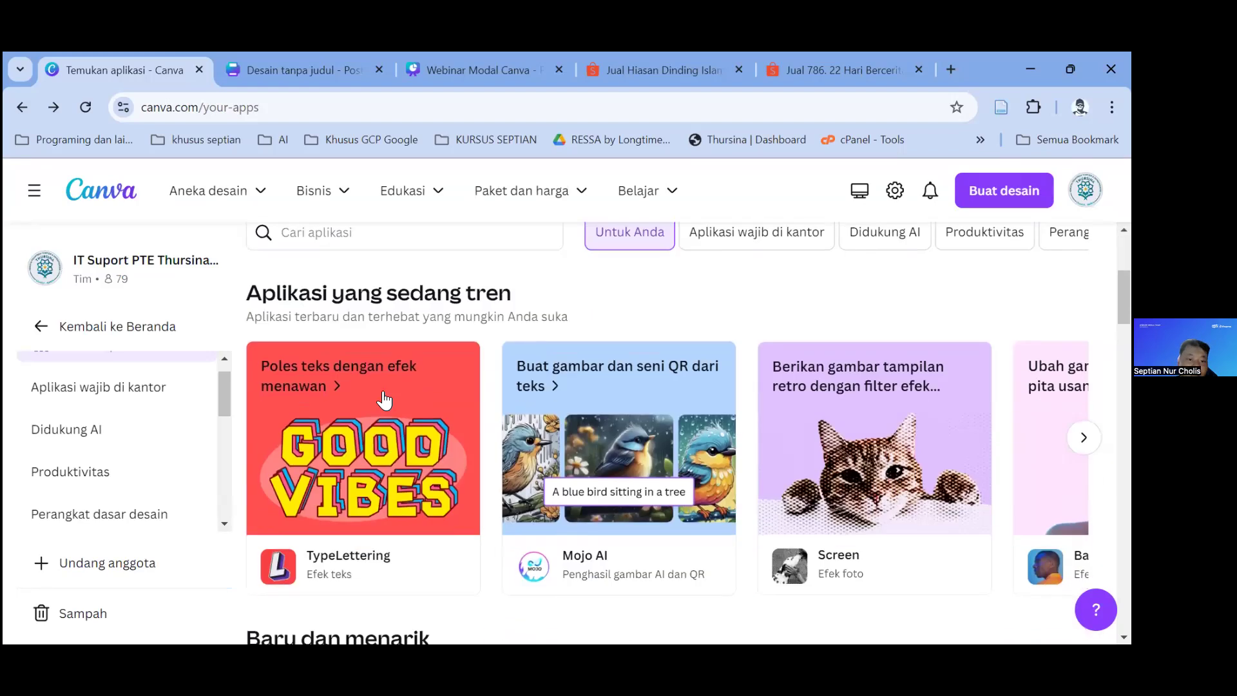
scroll(745, 442, "down", 2)
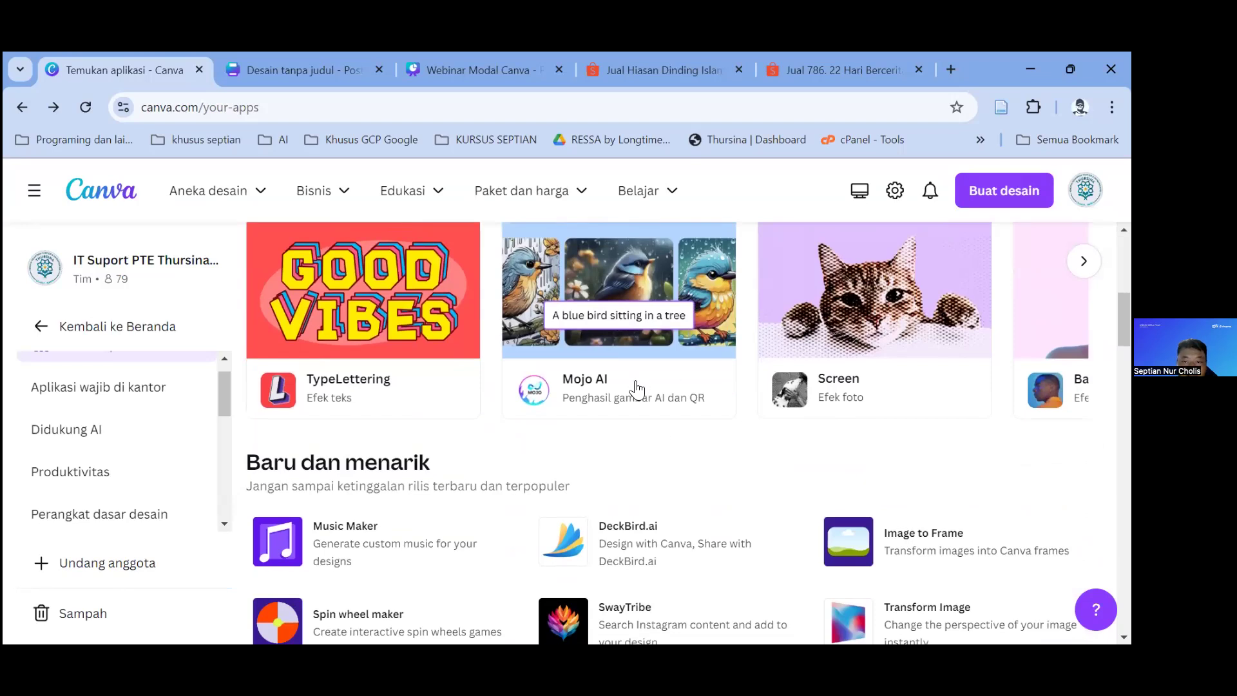
scroll(489, 387, "down", 2)
scroll(419, 361, "down", 3)
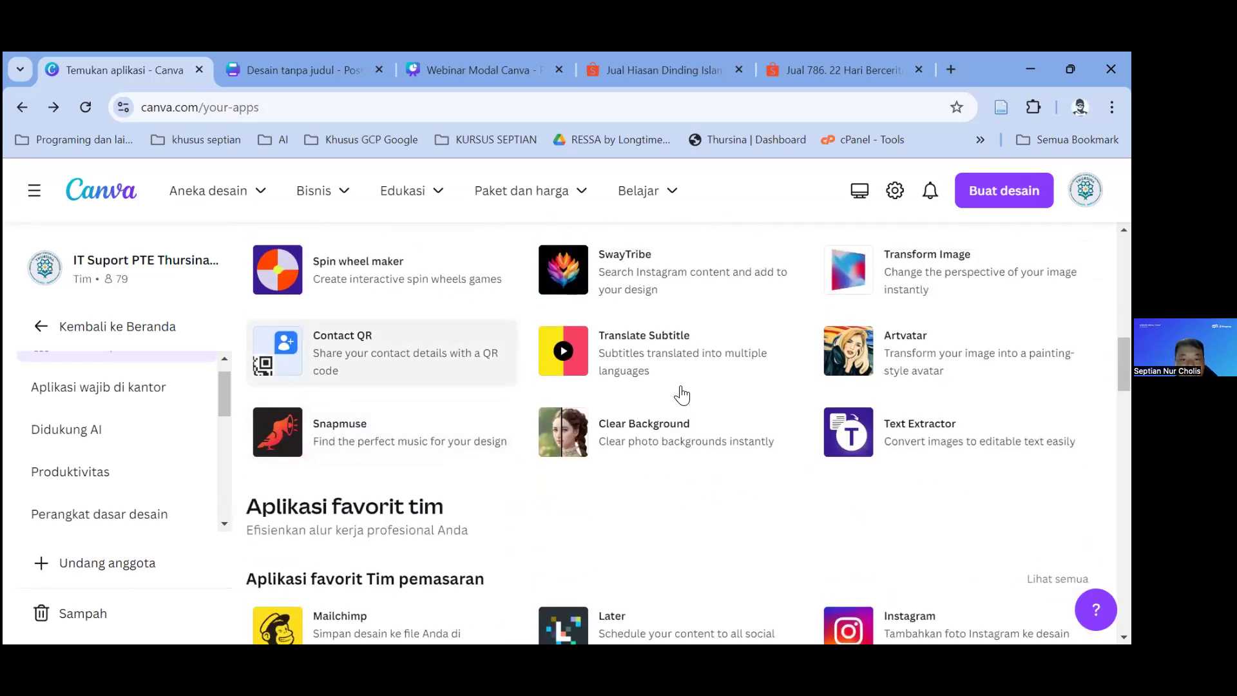
scroll(682, 394, "down", 5)
scroll(682, 395, "down", 2)
scroll(681, 394, "down", 5)
scroll(682, 394, "down", 6)
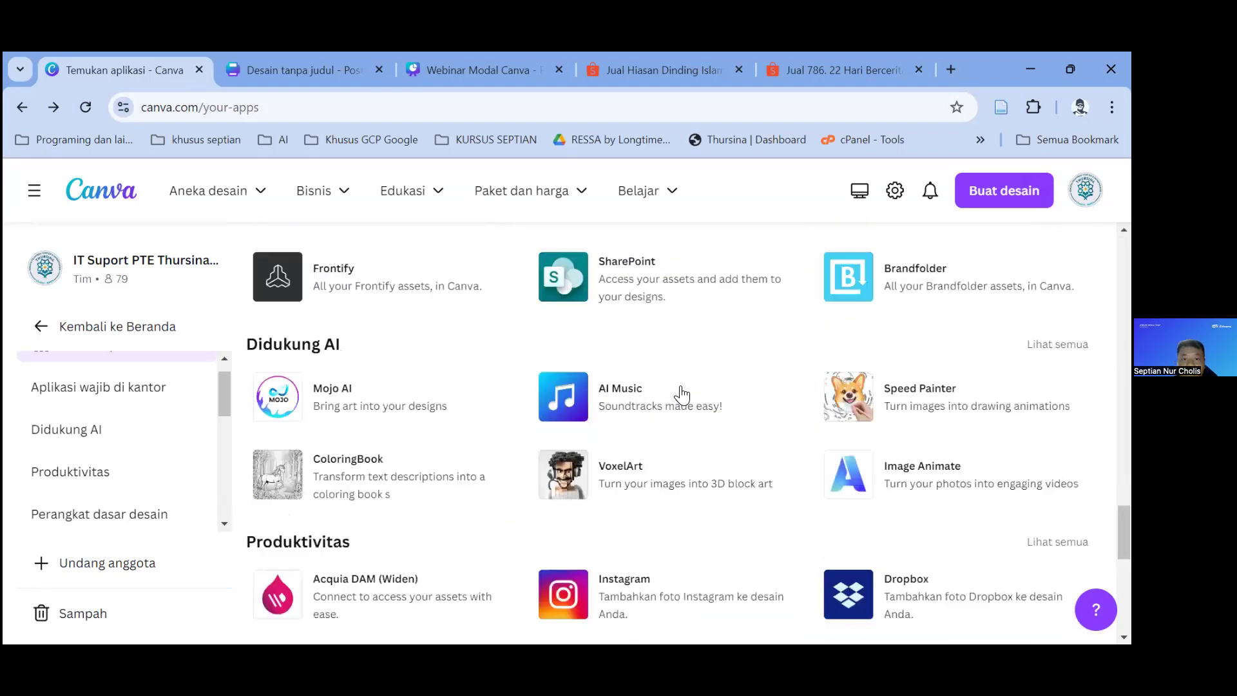
scroll(681, 394, "down", 5)
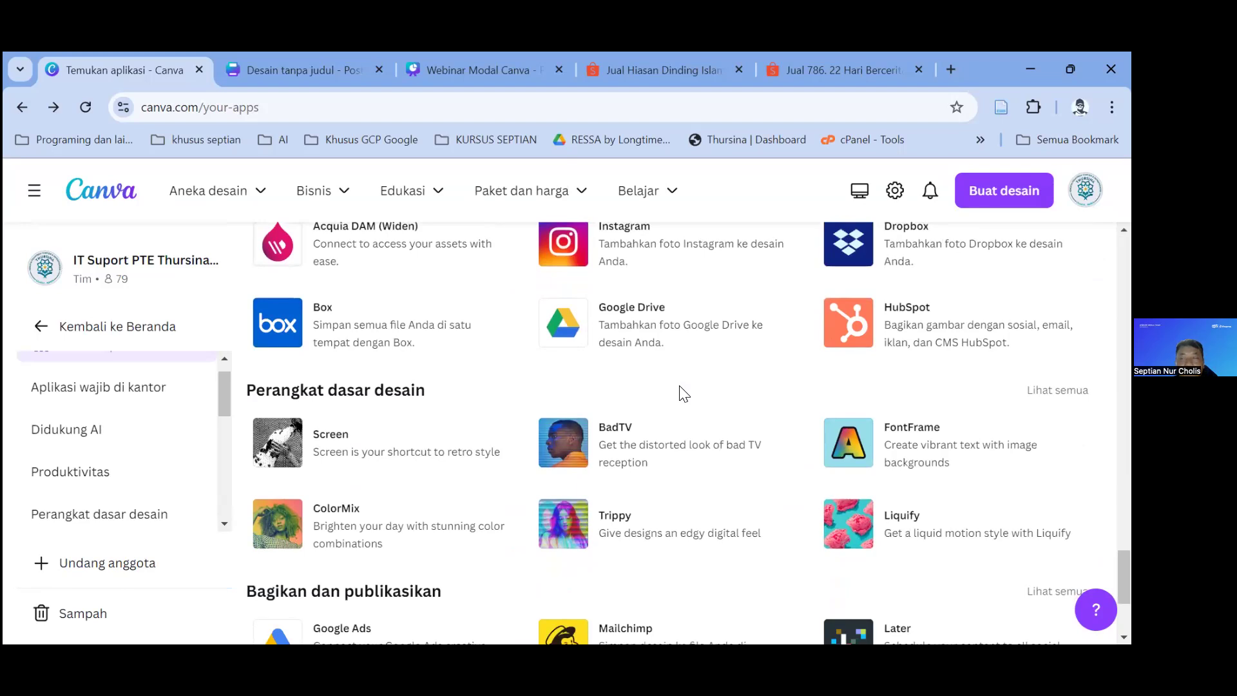
scroll(682, 394, "down", 3)
scroll(682, 394, "up", 2)
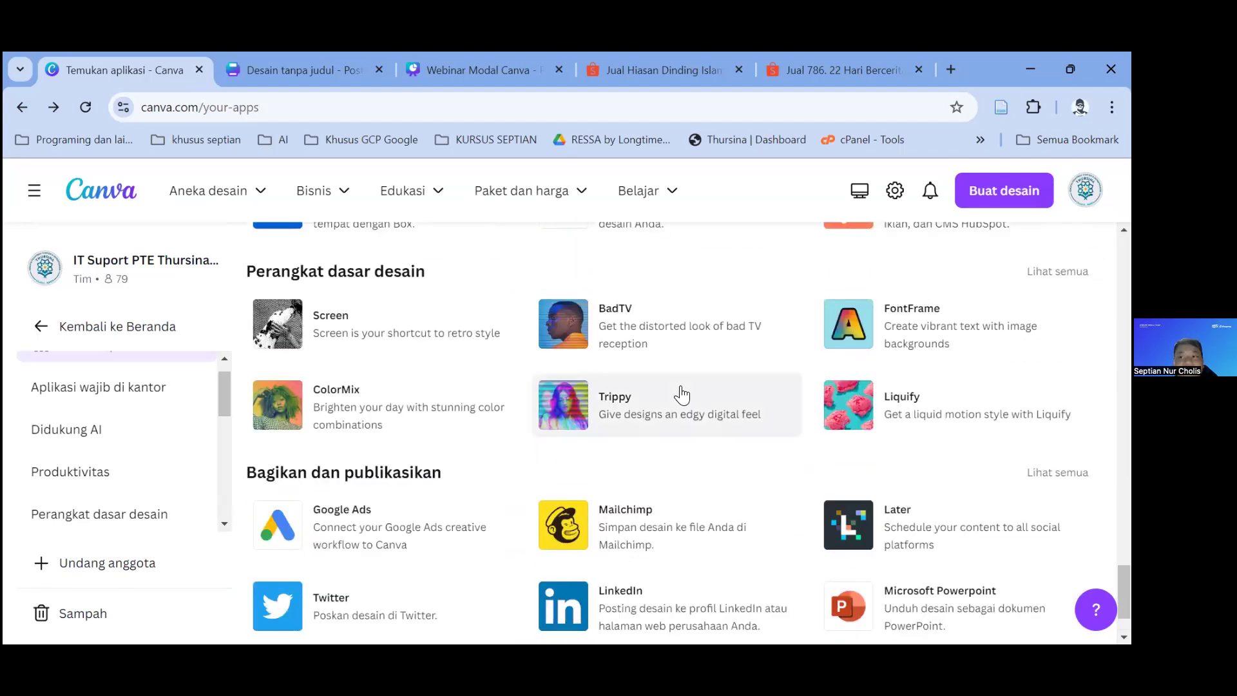
scroll(677, 394, "down", 1)
scroll(677, 394, "up", 10)
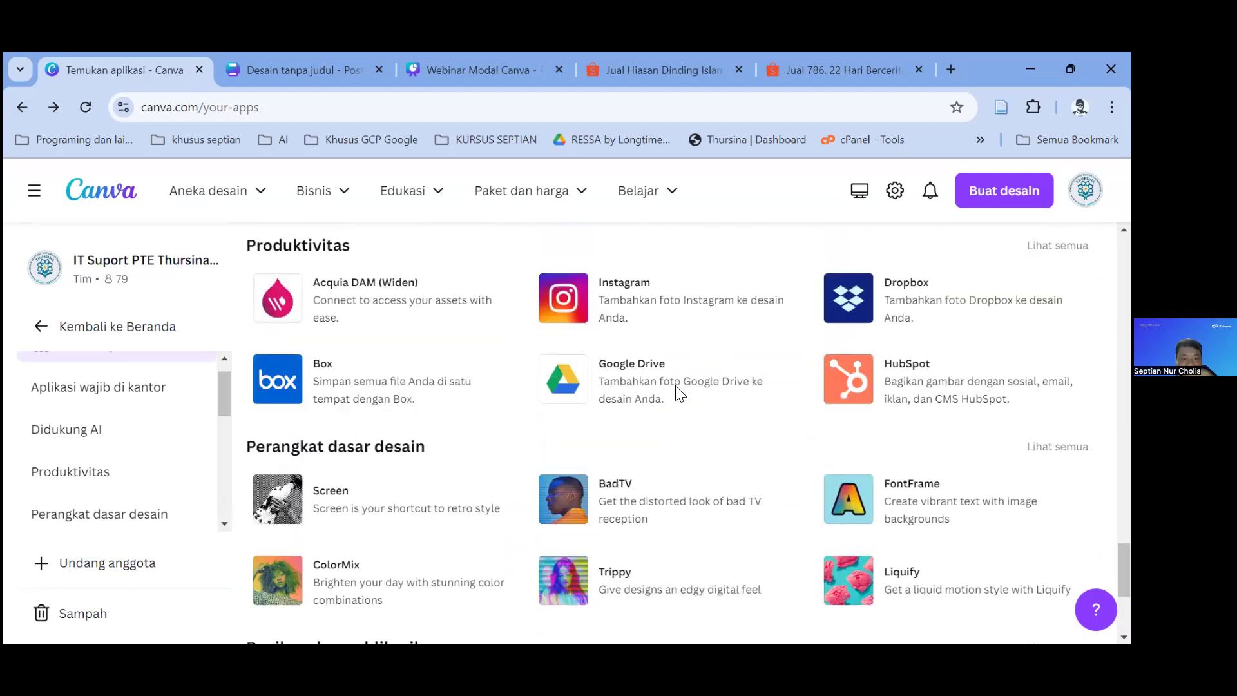
scroll(80, 398, "up", 6)
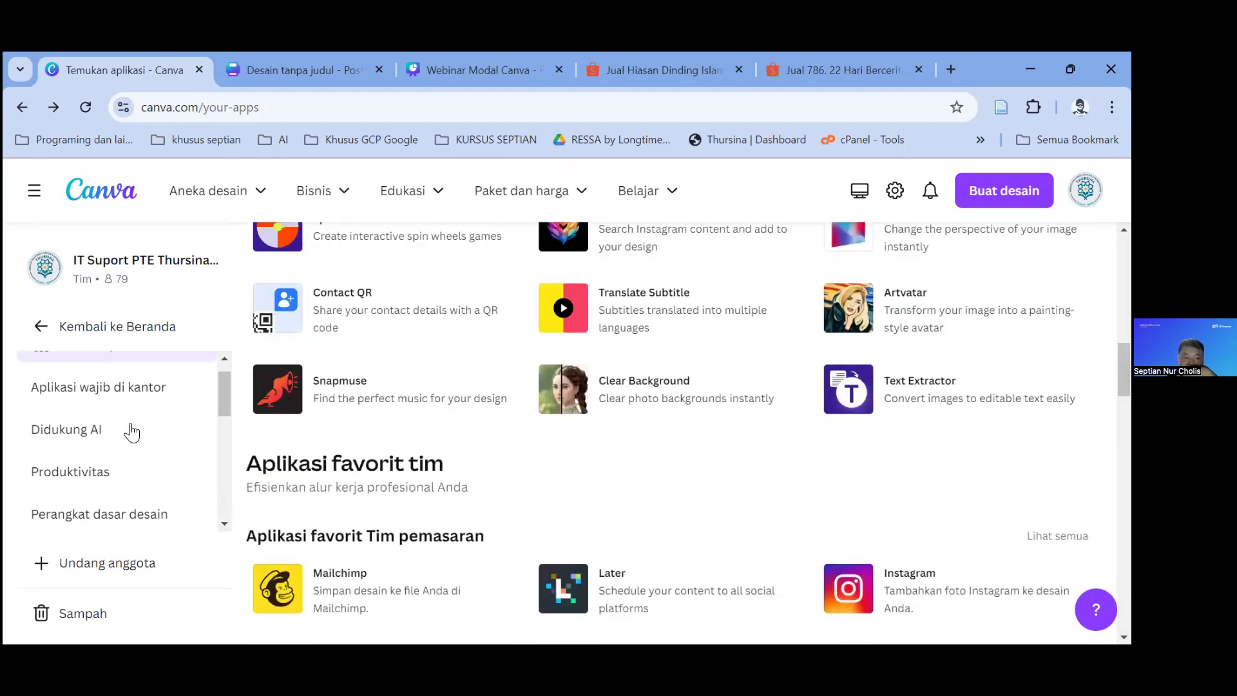
scroll(103, 406, "up", 5)
left_click(41, 326)
scroll(129, 387, "down", 2)
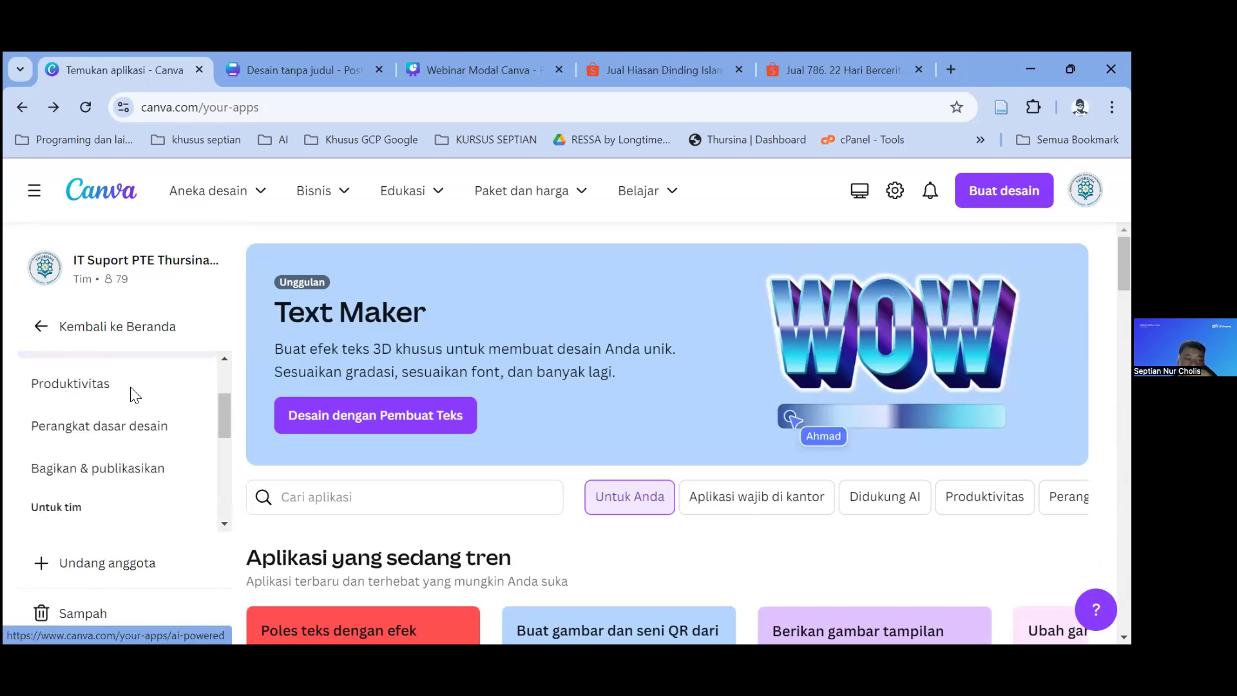
scroll(153, 467, "down", 1)
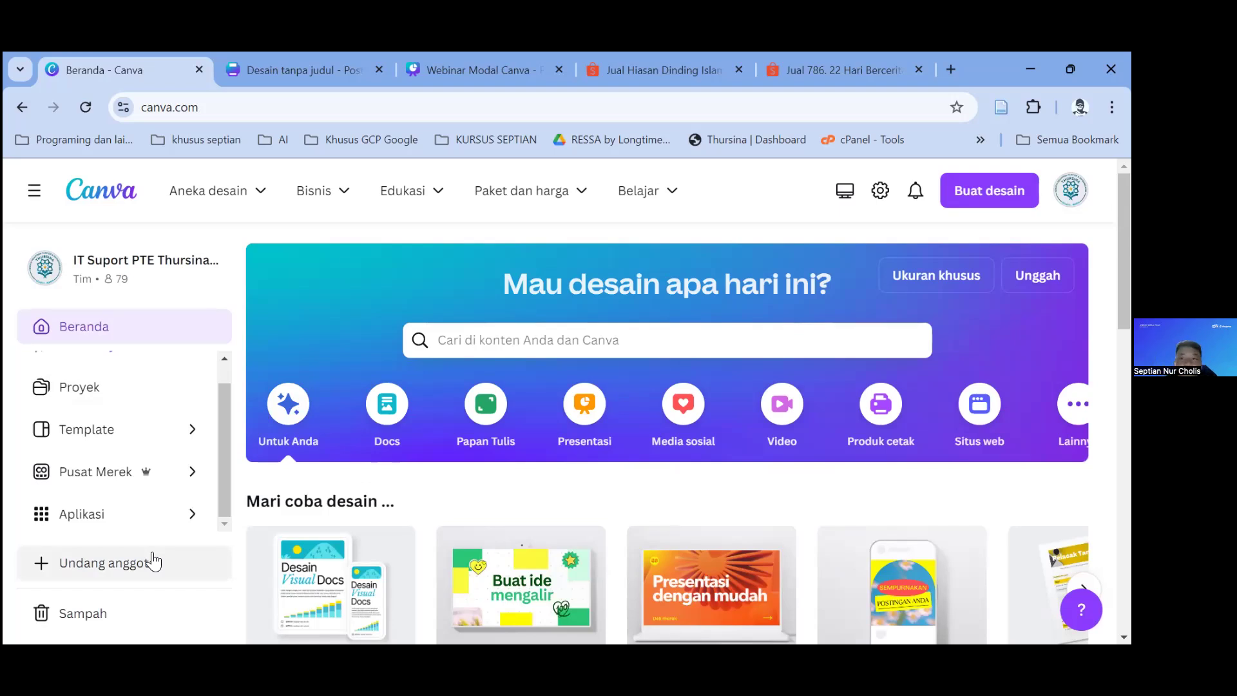
Step: Open the 'Undang anggota ke tim' dialog and copy the team invitation link
left_click(149, 560)
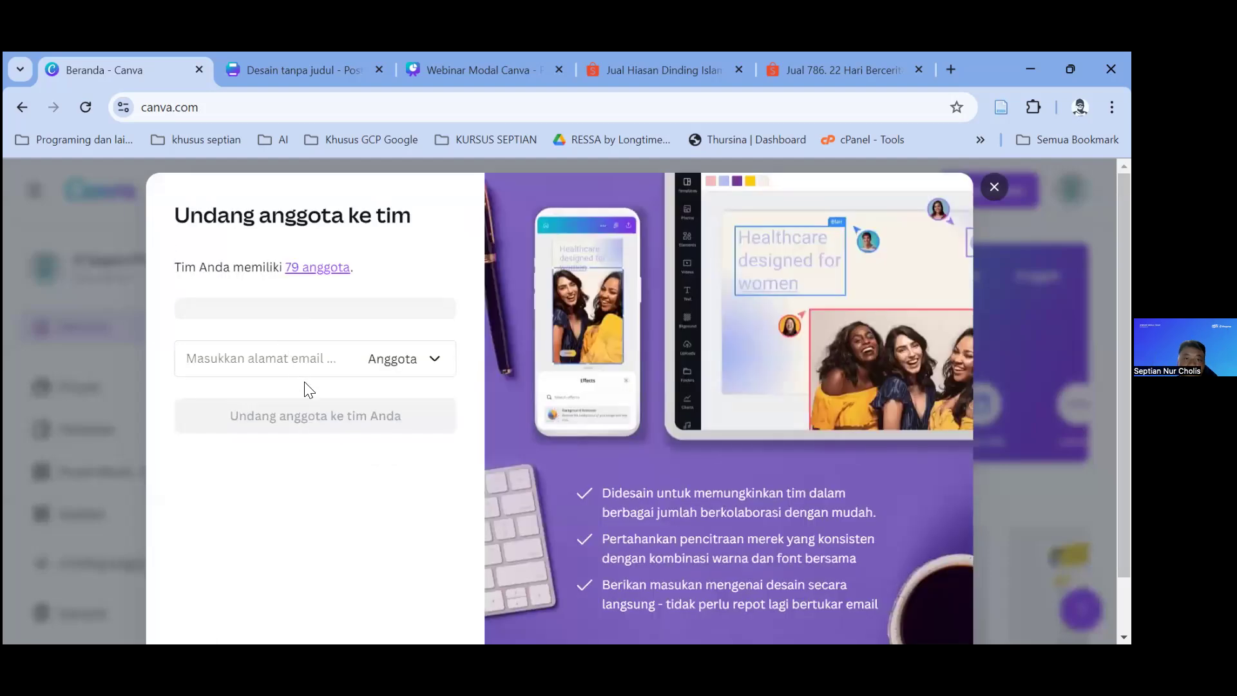
scroll(361, 305, "down", 1)
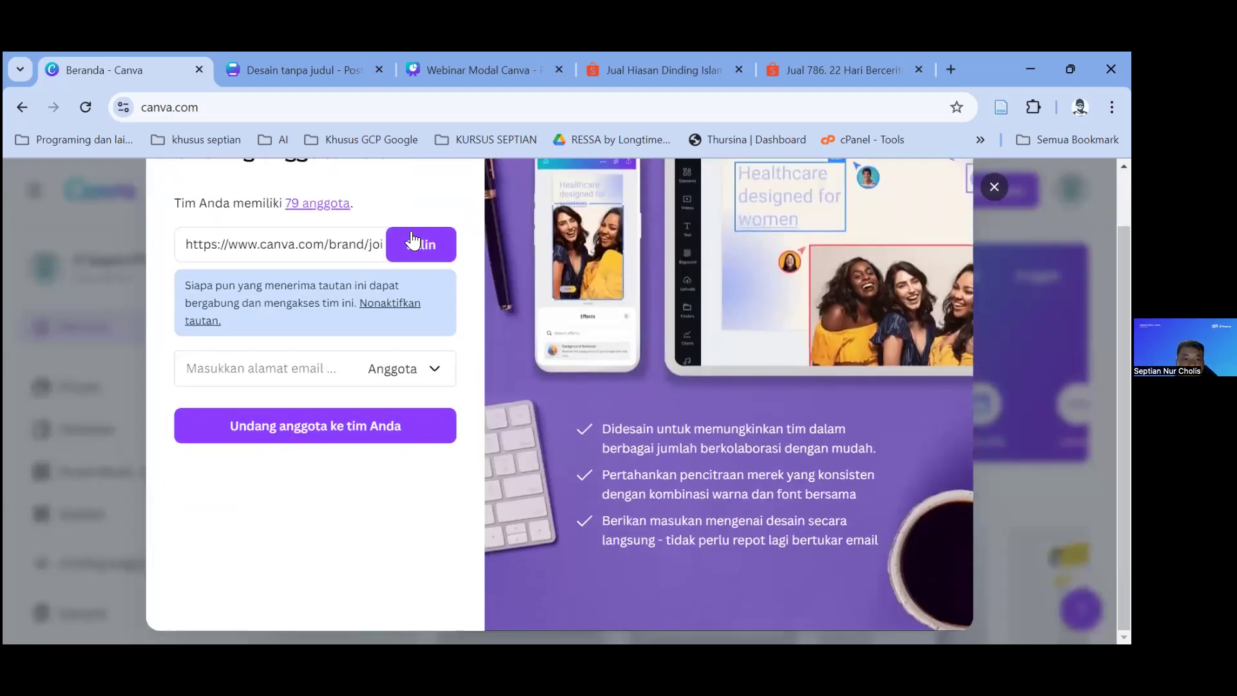
left_click(413, 246)
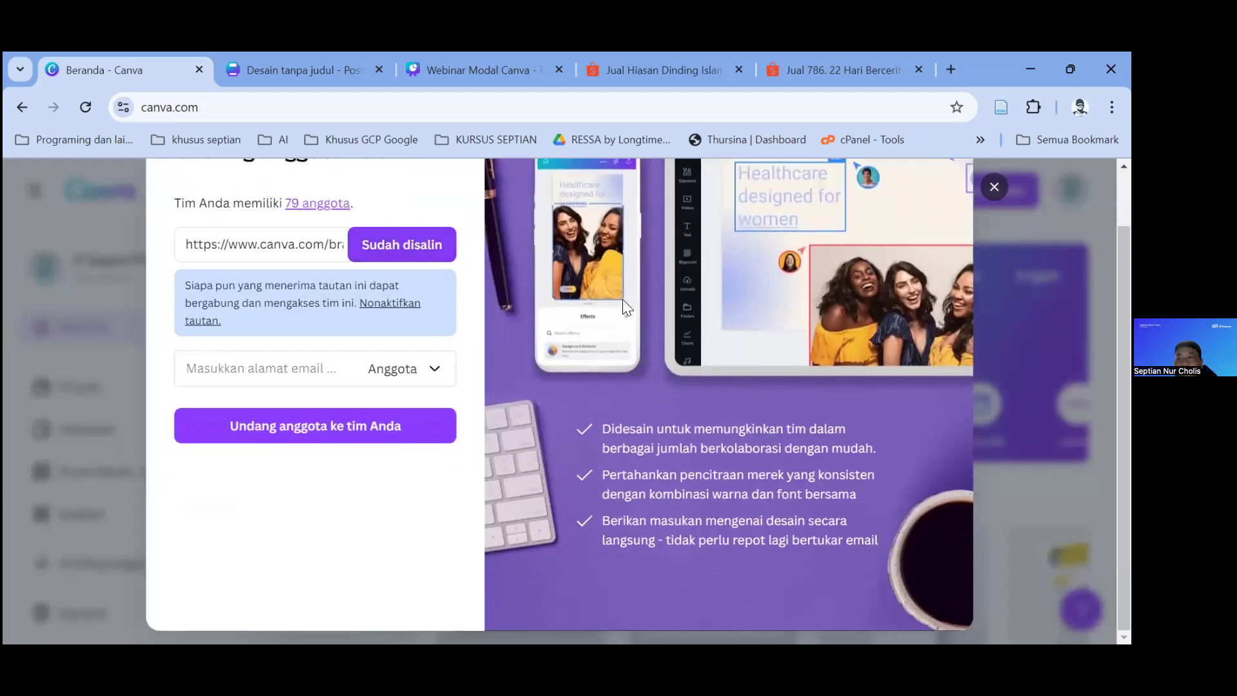
scroll(795, 218, "up", 1)
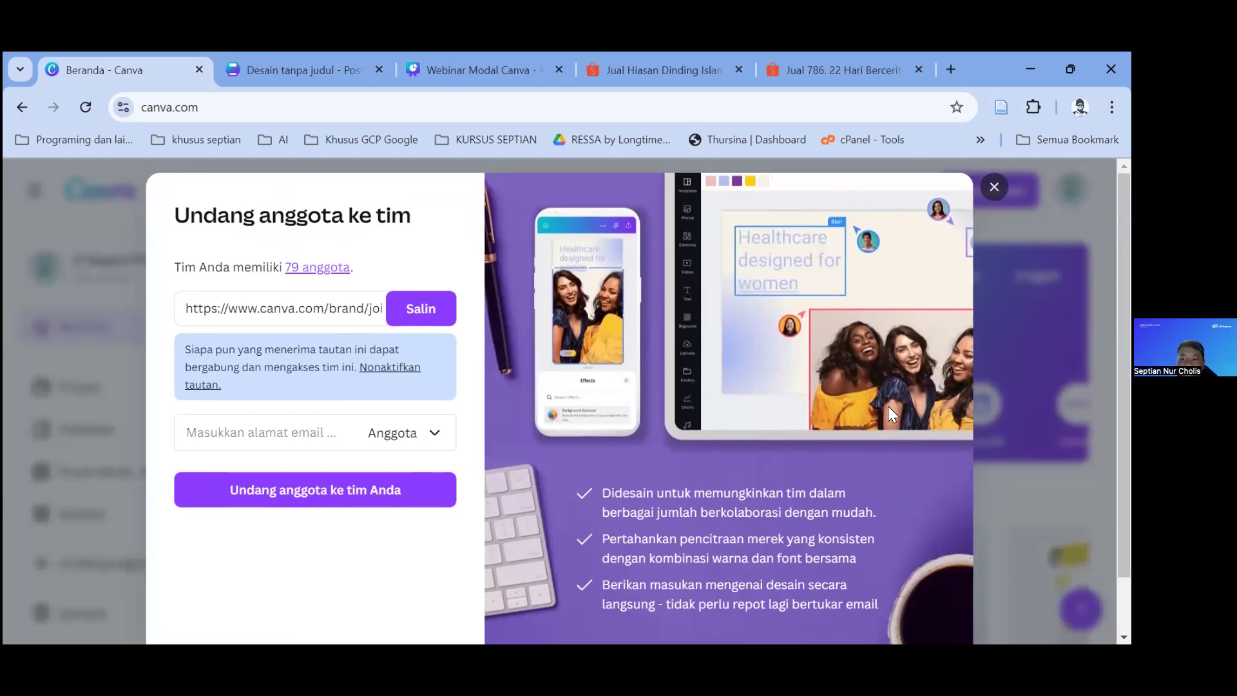
scroll(933, 329, "down", 1)
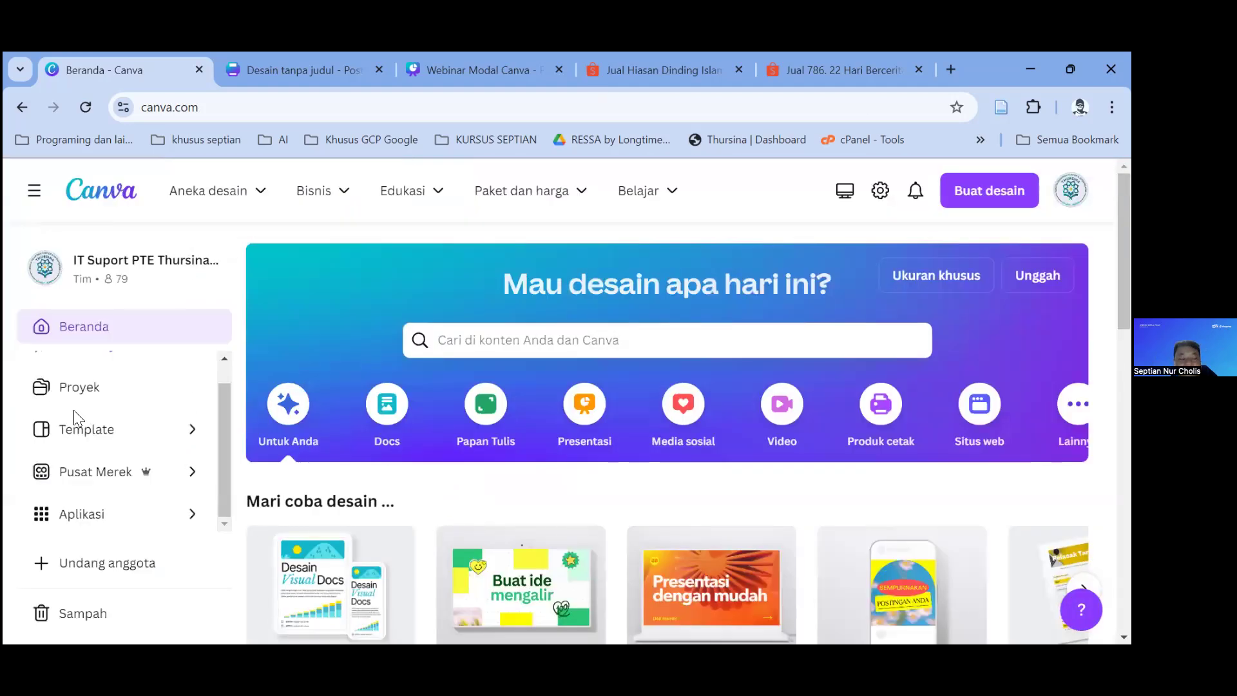
scroll(107, 365, "up", 1)
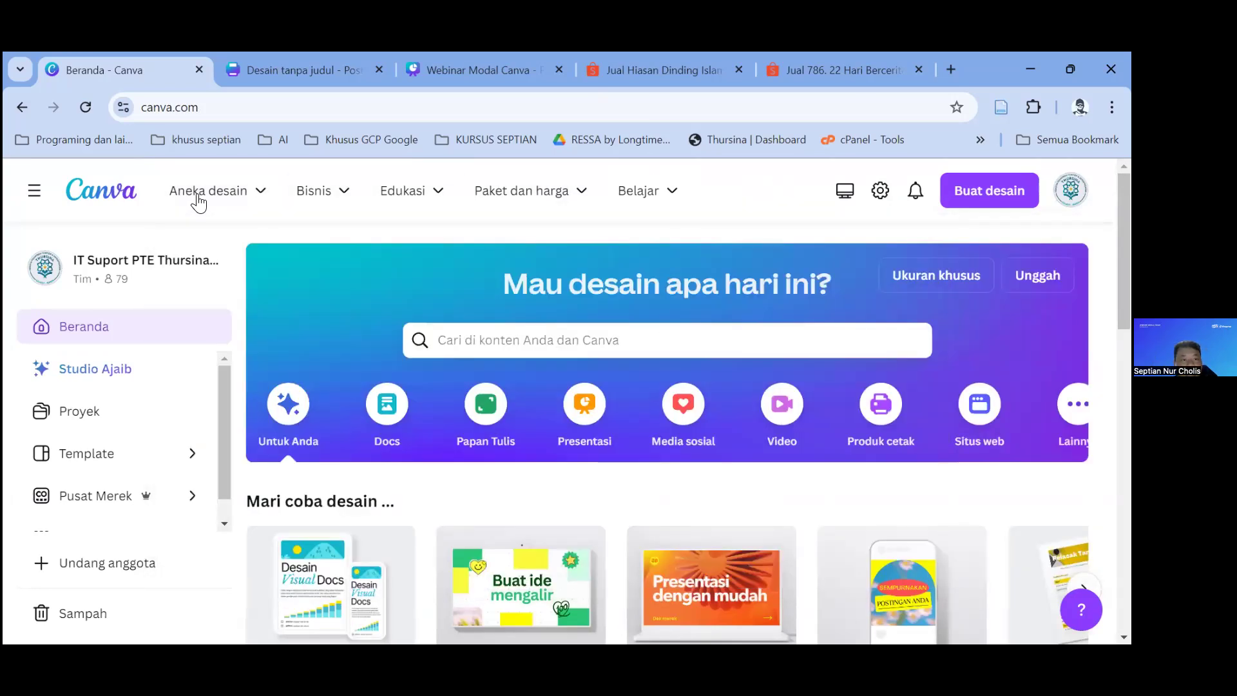
mouse_move(198, 203)
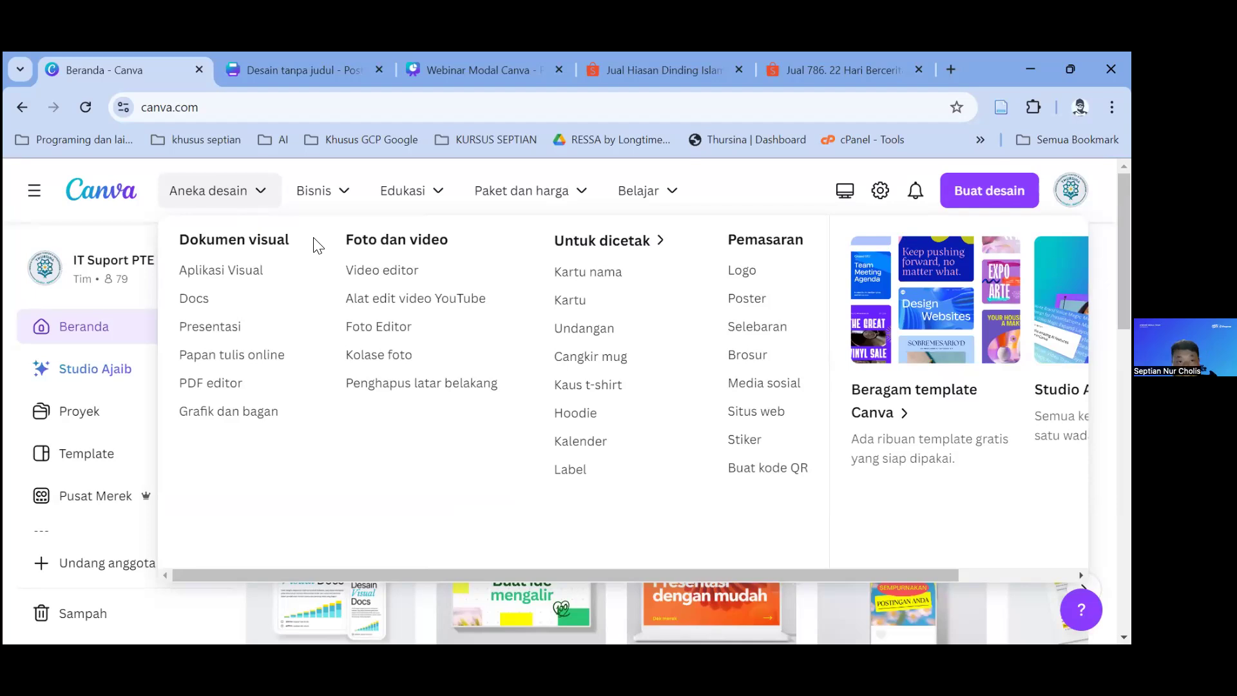
mouse_move(325, 188)
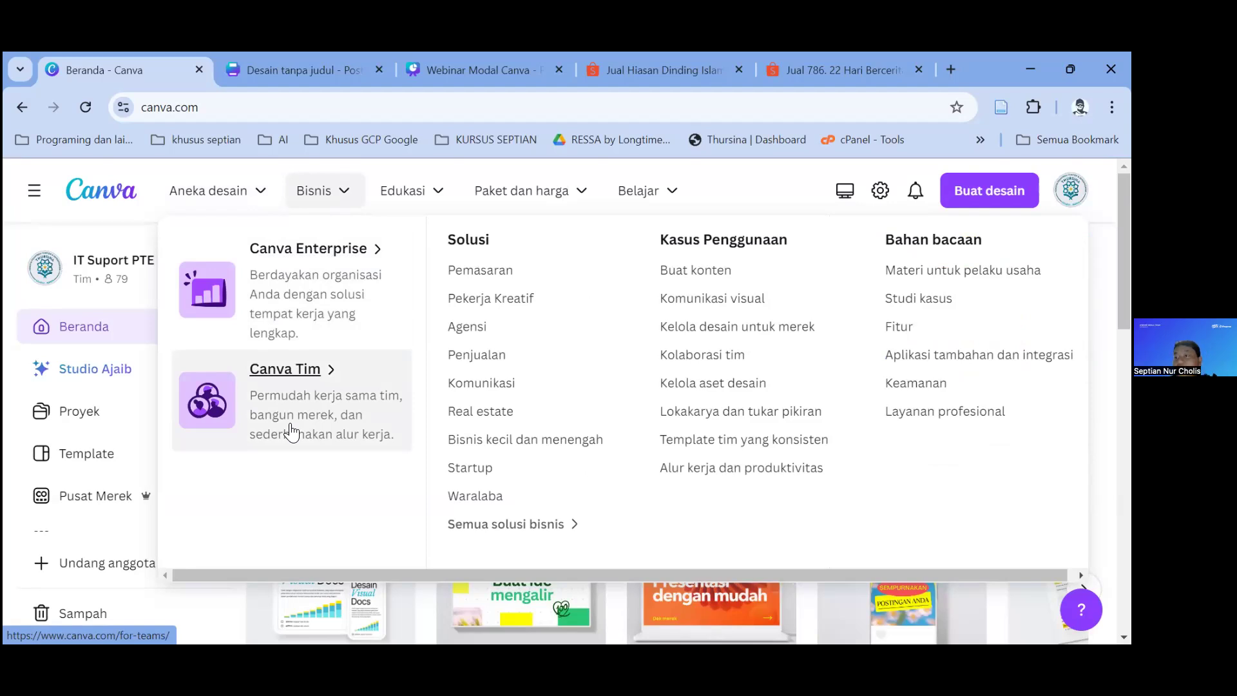
mouse_move(426, 203)
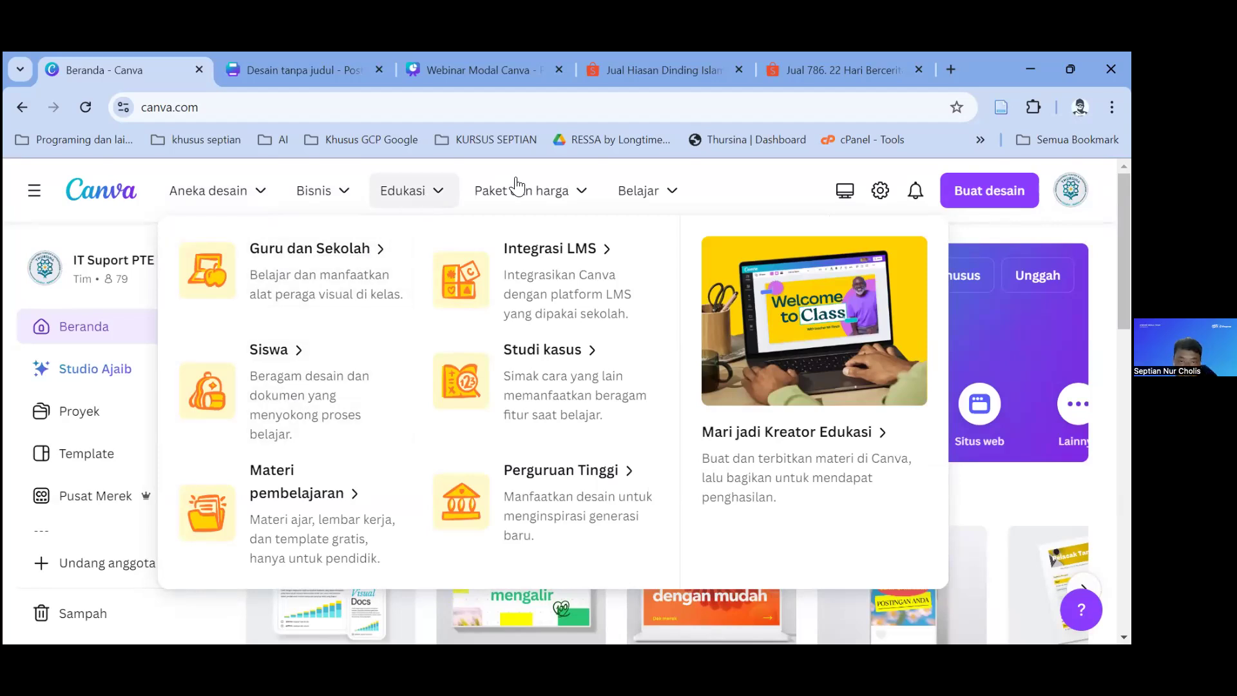
mouse_move(526, 199)
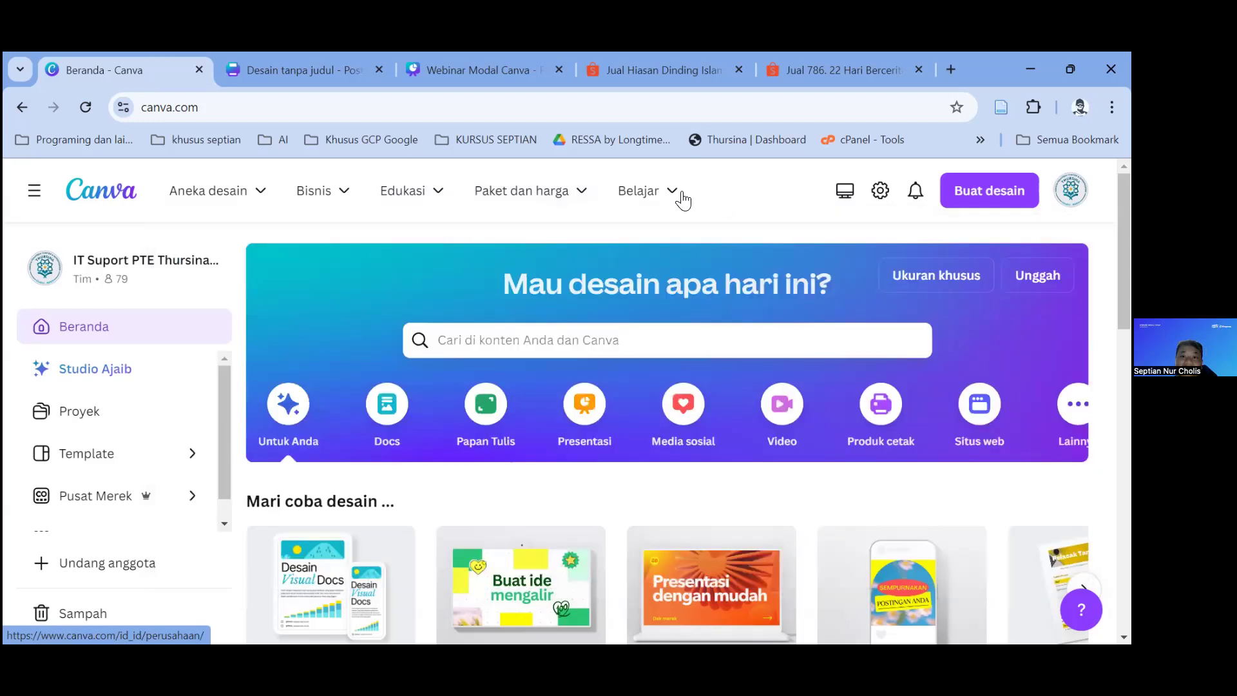
mouse_move(669, 191)
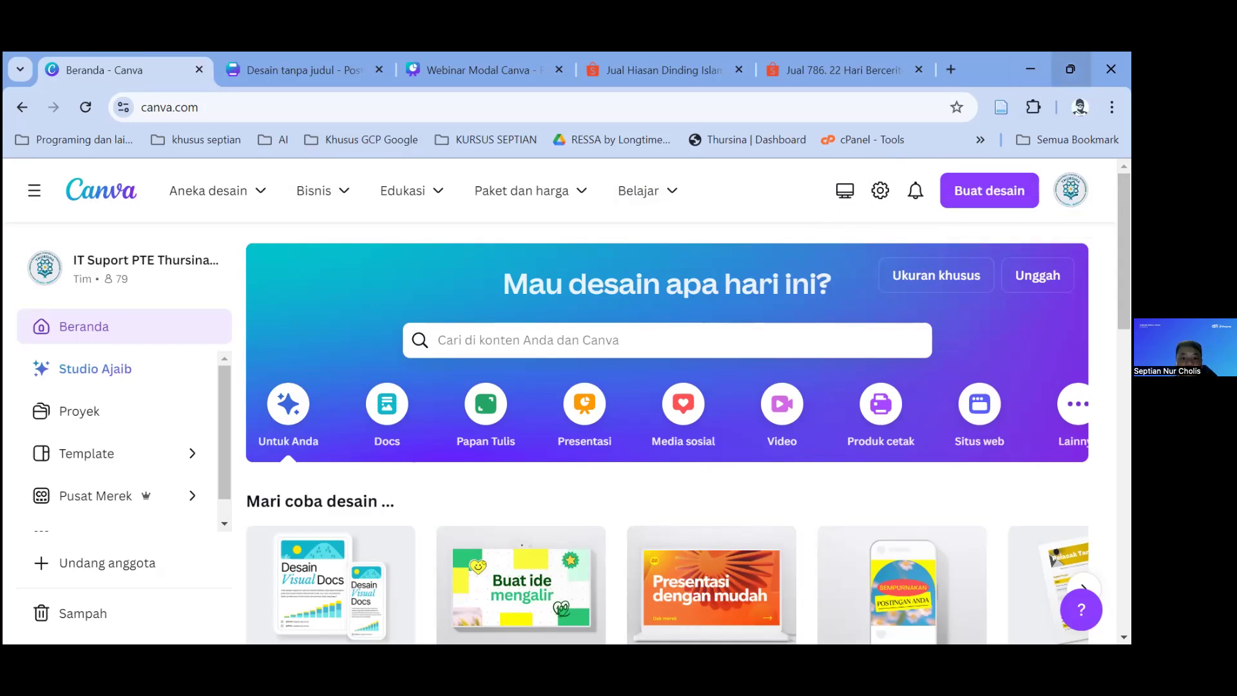
key("super+Down")
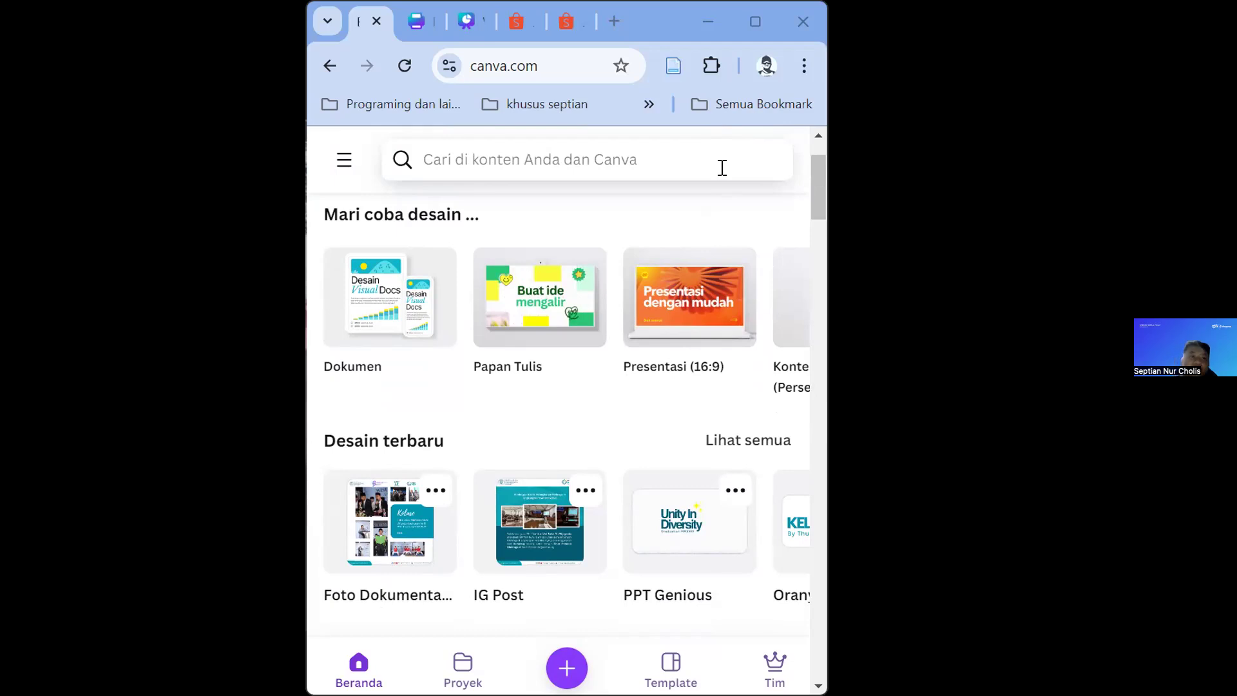
left_click(756, 24)
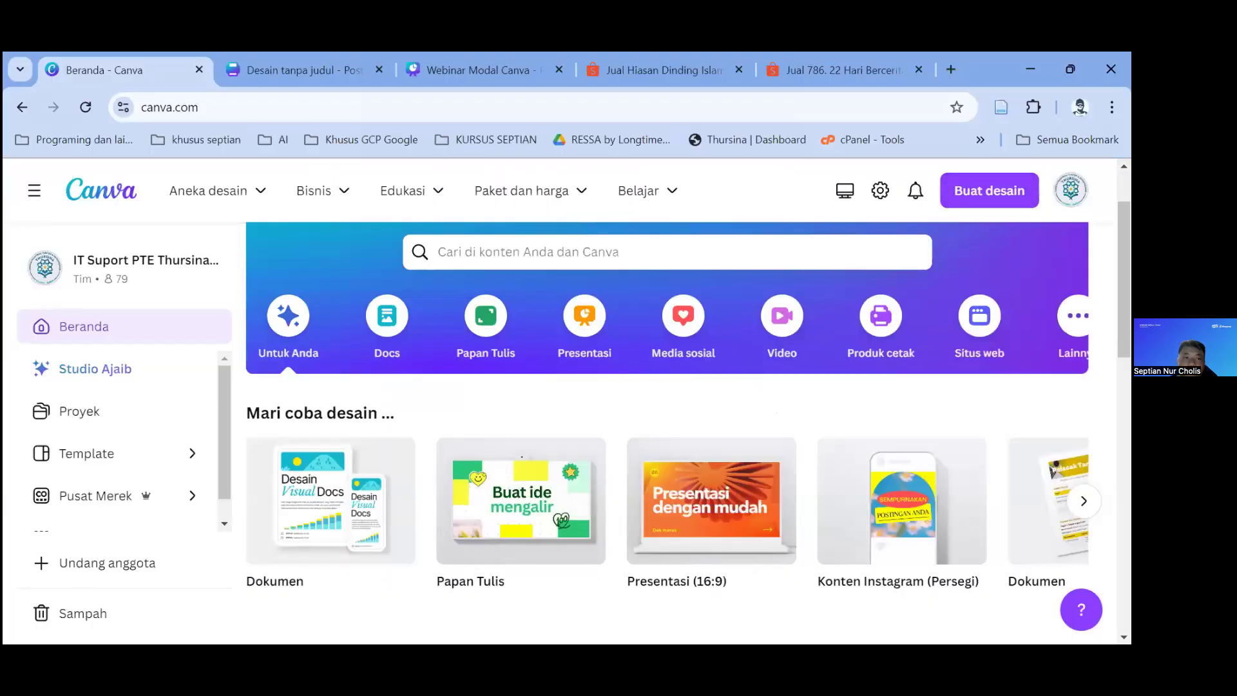
Step: From Buat desain, browse the suggested design types and choose Ukuran kustom
left_click(988, 195)
scroll(941, 303, "down", 5)
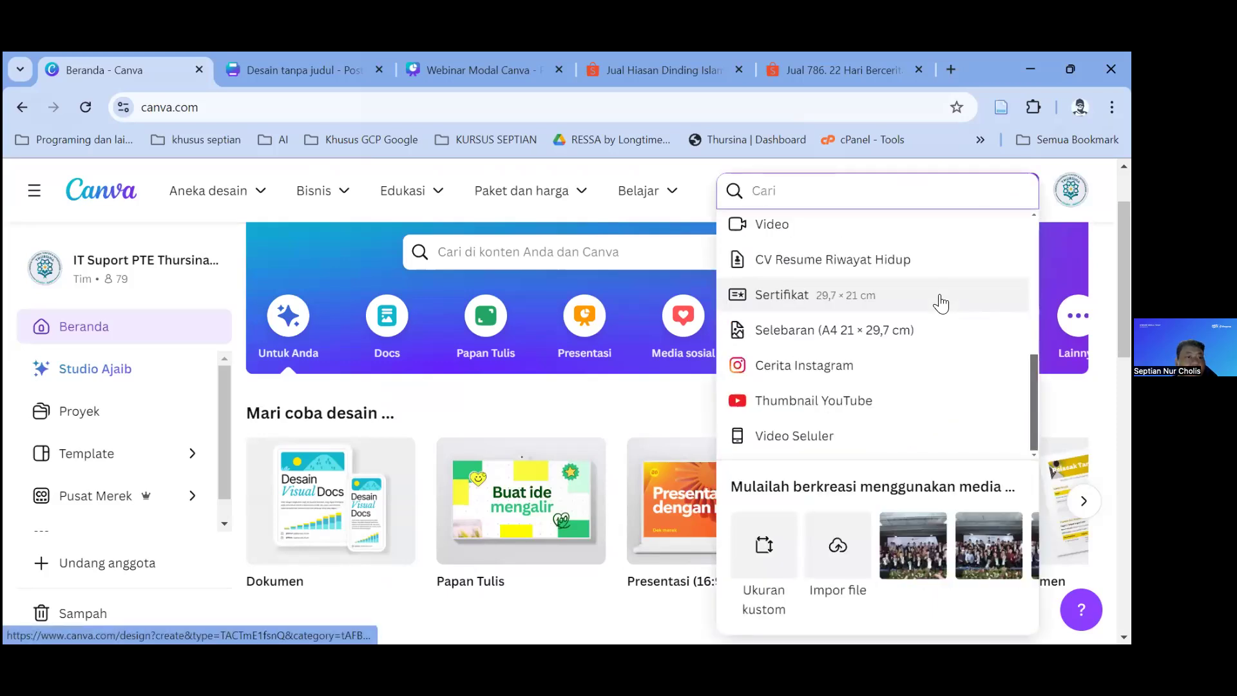
scroll(941, 302, "up", 5)
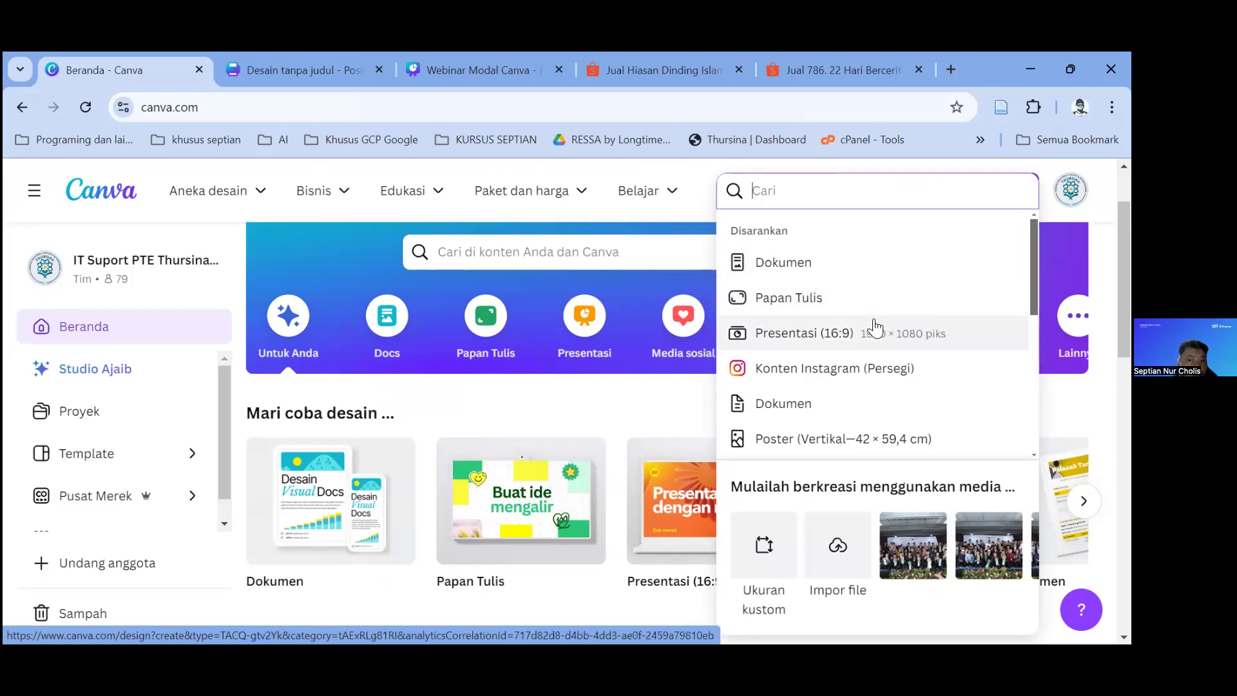
scroll(857, 343, "down", 1)
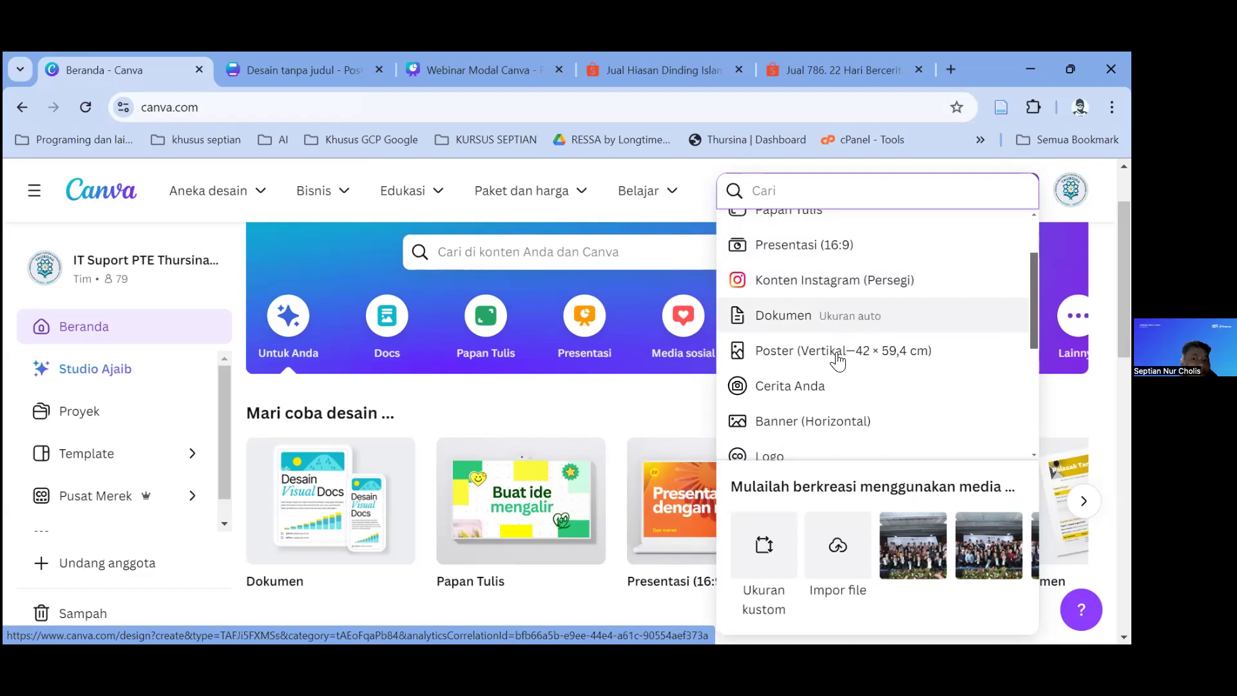
scroll(836, 356, "down", 2)
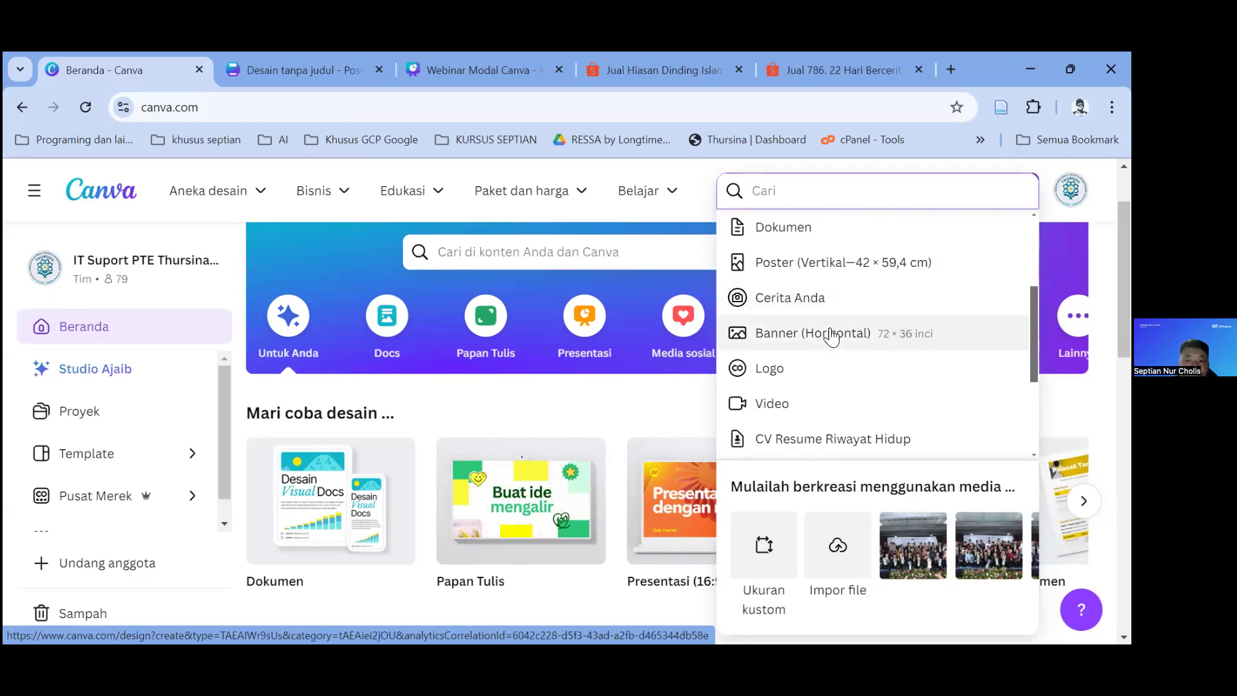
scroll(818, 369, "down", 2)
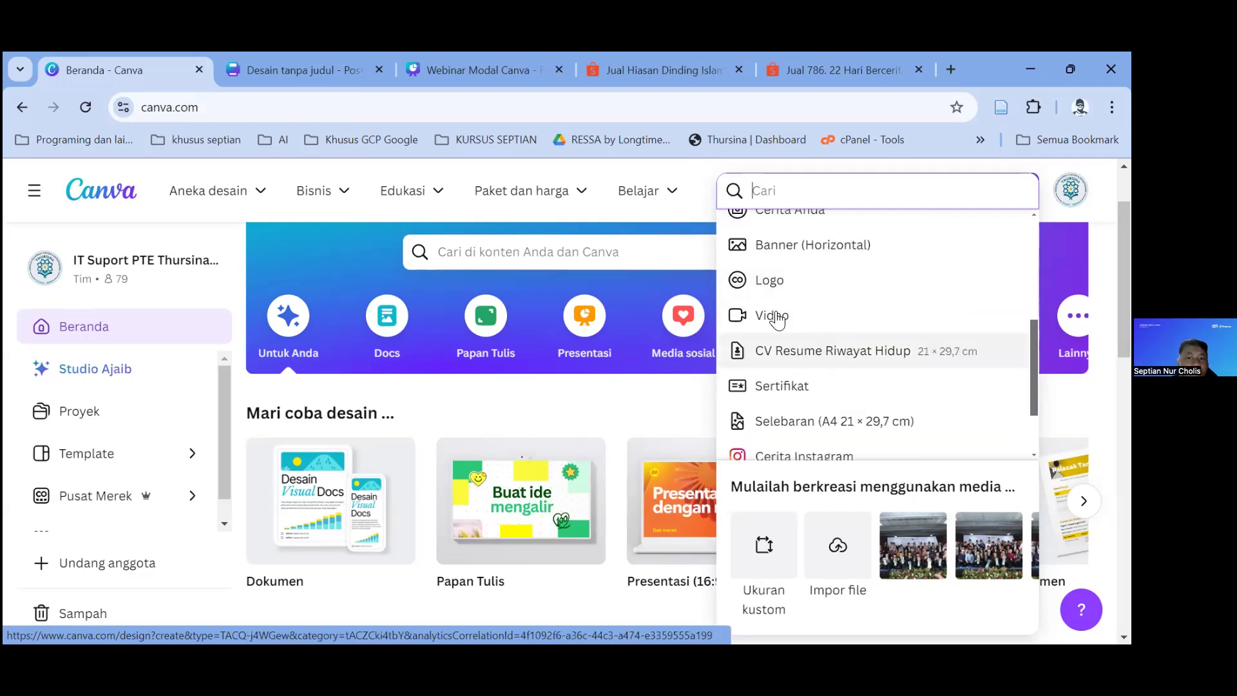
scroll(859, 365, "down", 2)
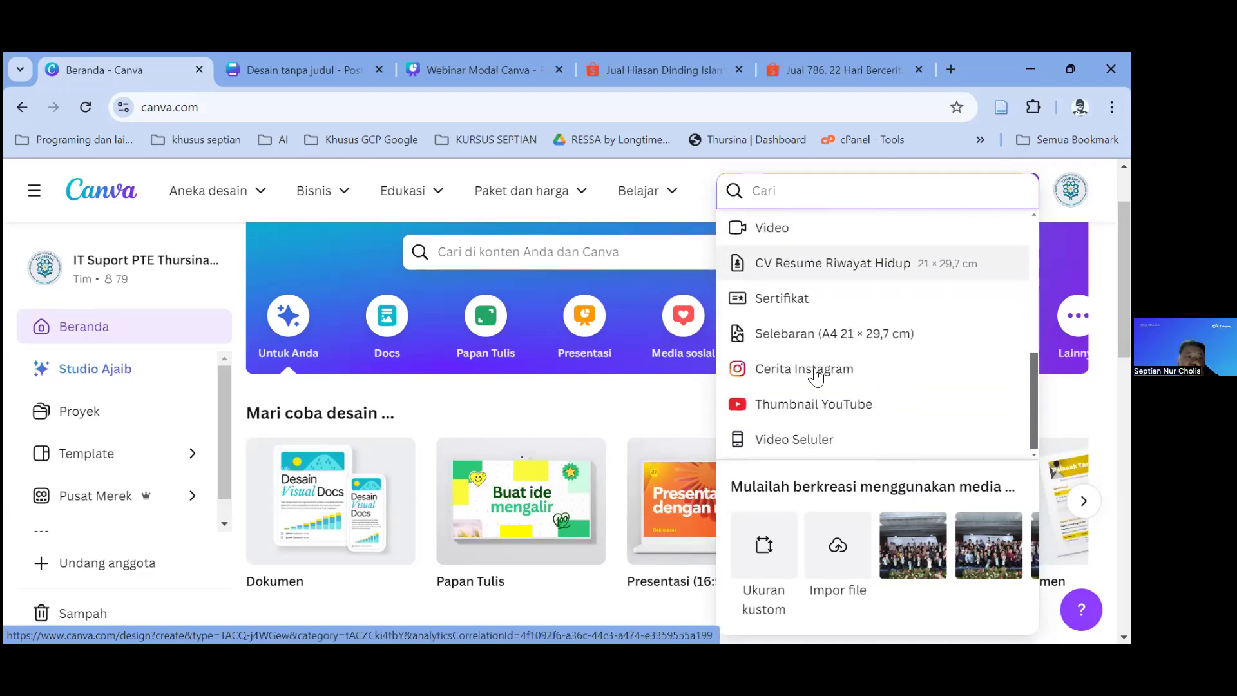
scroll(817, 374, "down", 4)
scroll(905, 379, "down", 2)
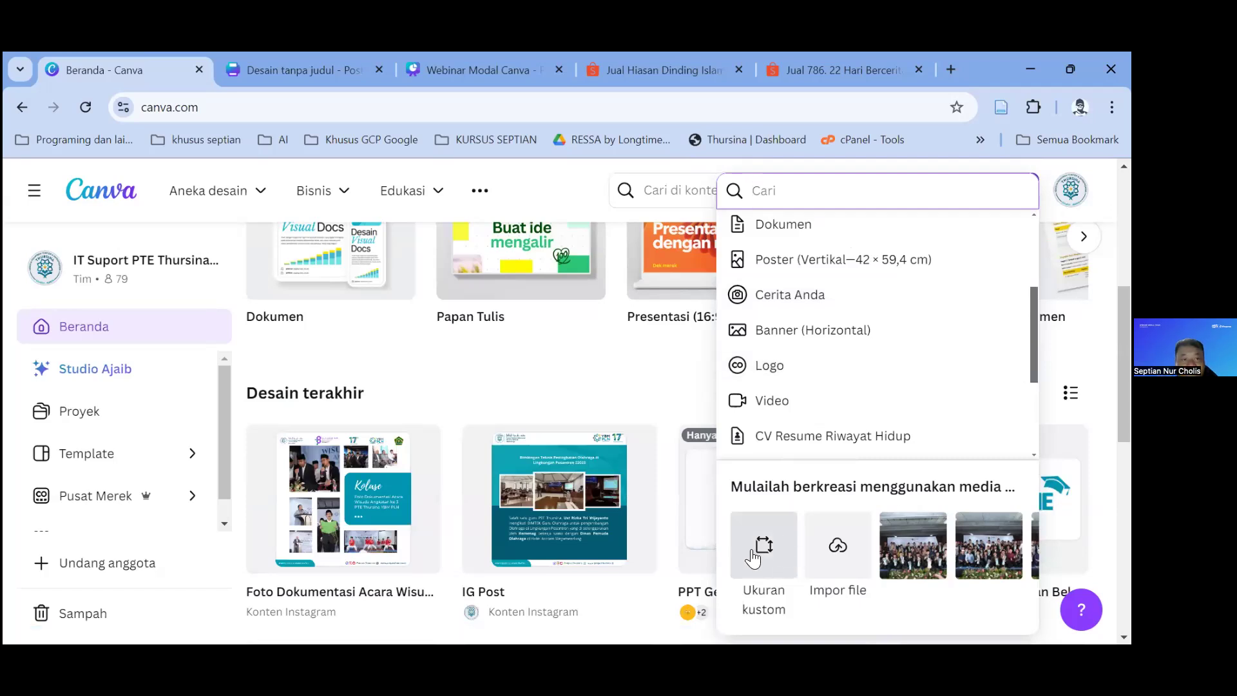
scroll(773, 552, "down", 2)
scroll(775, 548, "up", 3)
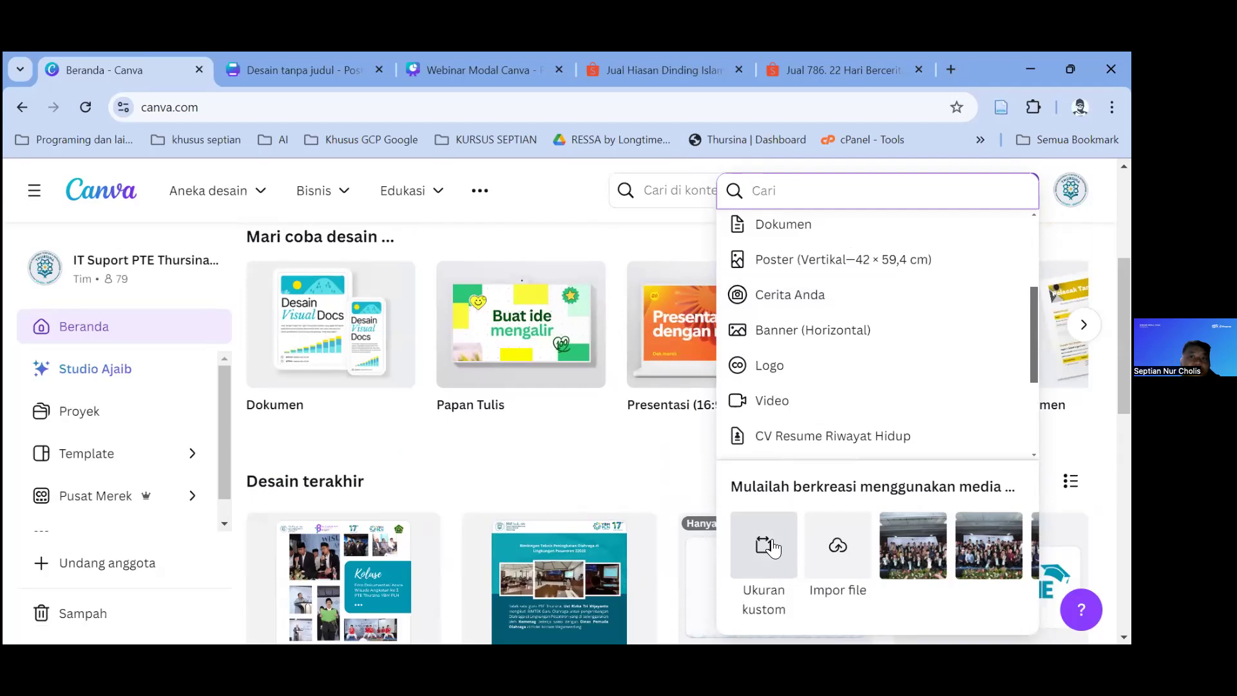
scroll(814, 406, "up", 3)
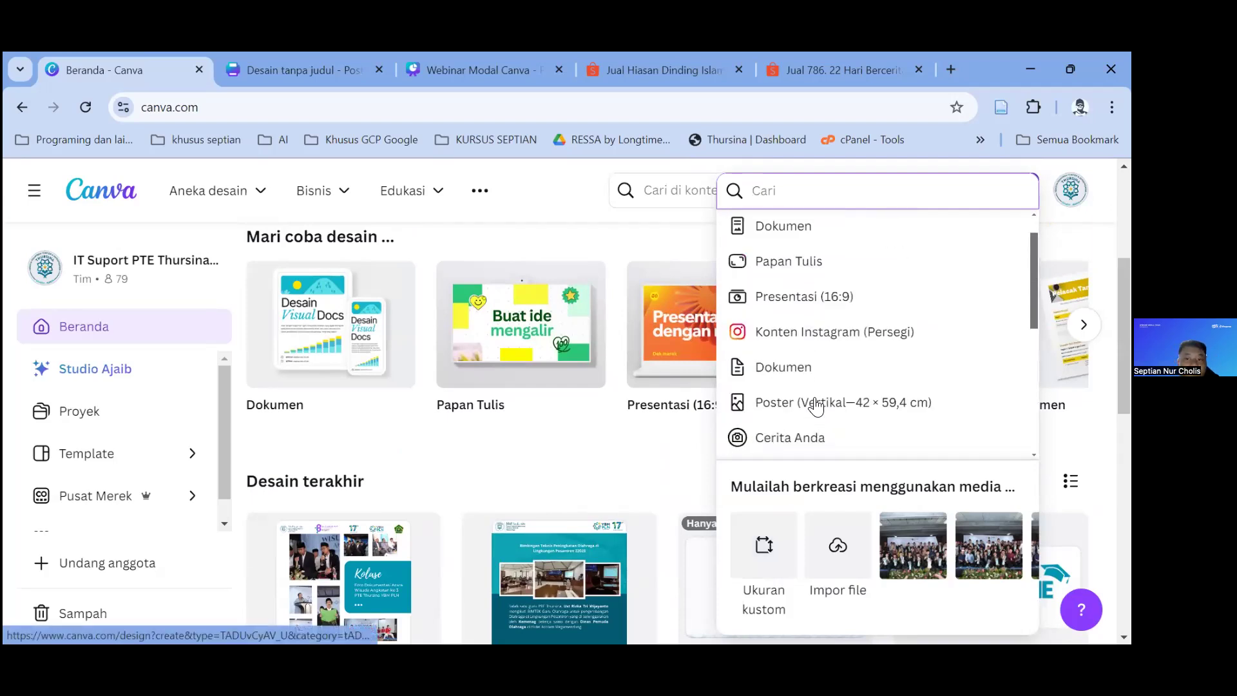
scroll(819, 400, "down", 5)
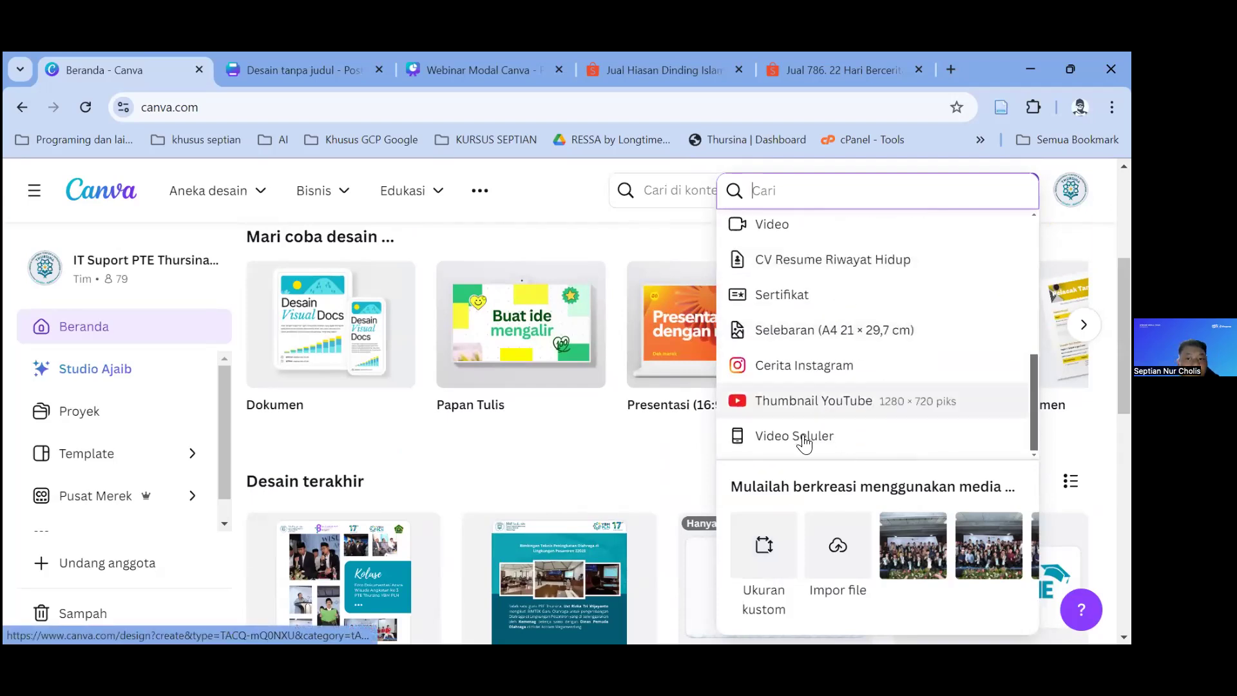
left_click(763, 547)
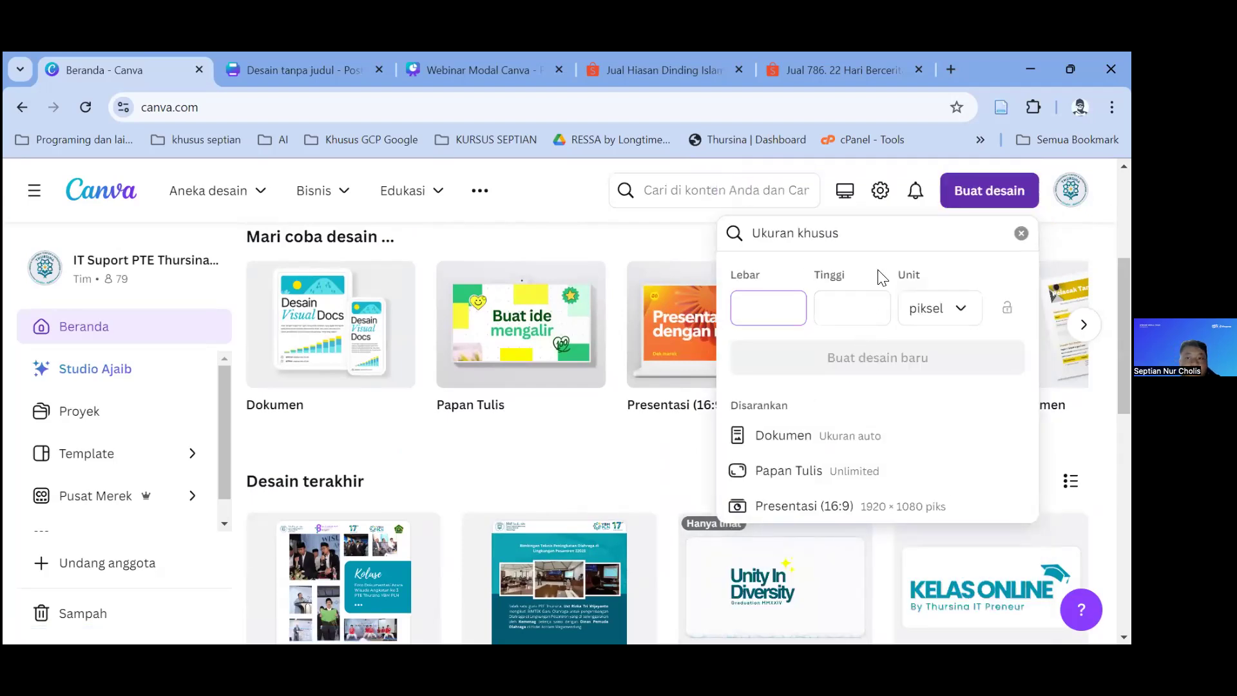
Step: View the custom-size units piksel, inci, mm and cm, then start a content search
left_click(936, 308)
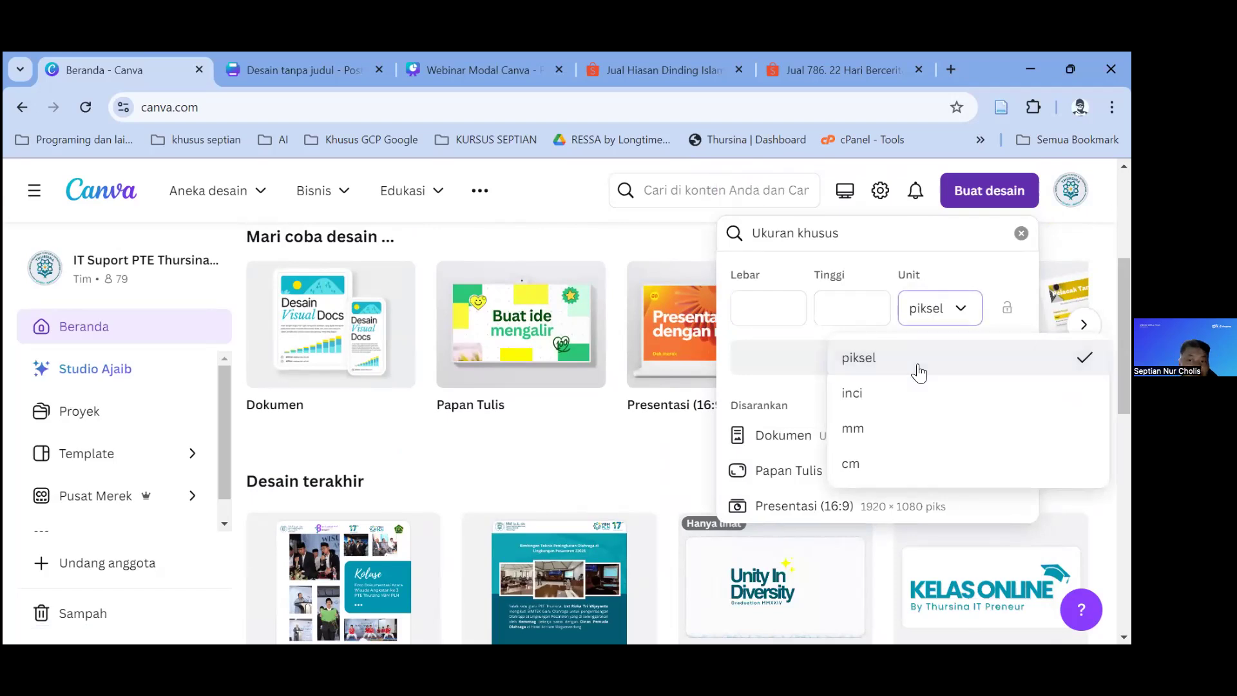
scroll(903, 389, "down", 2)
scroll(905, 390, "up", 3)
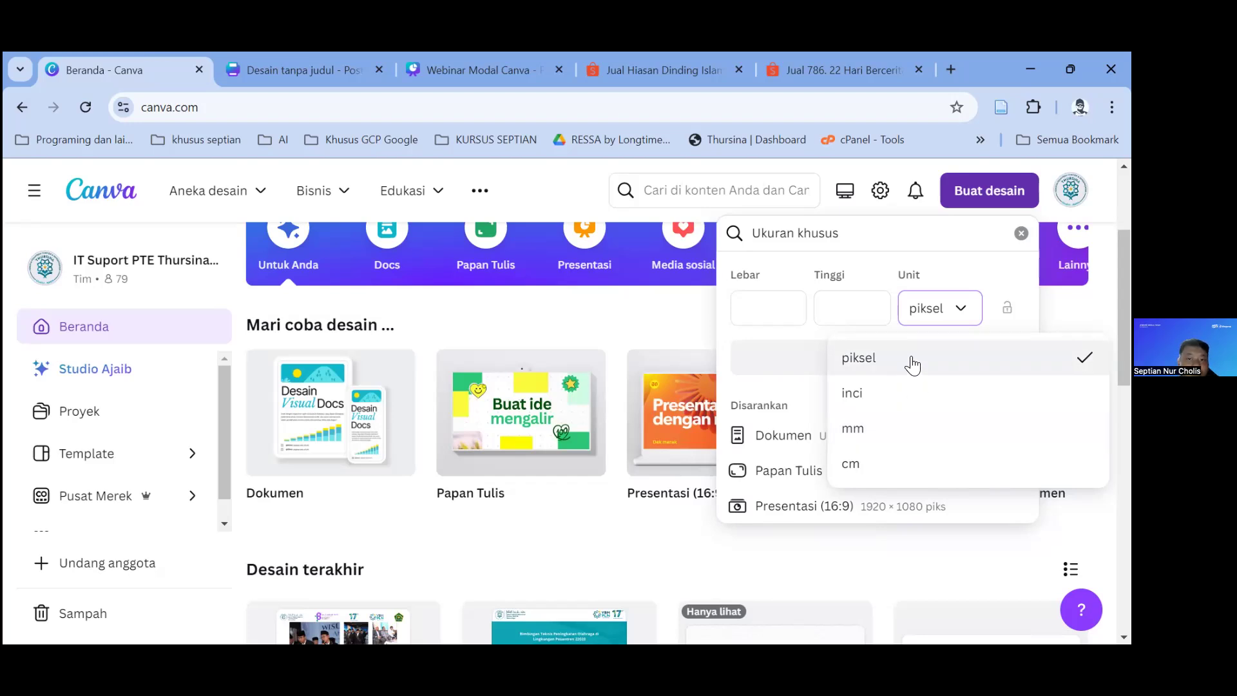
left_click(767, 192)
Step: Search Canva for 'banner' templates, then clear the search
type("banner")
key("Return")
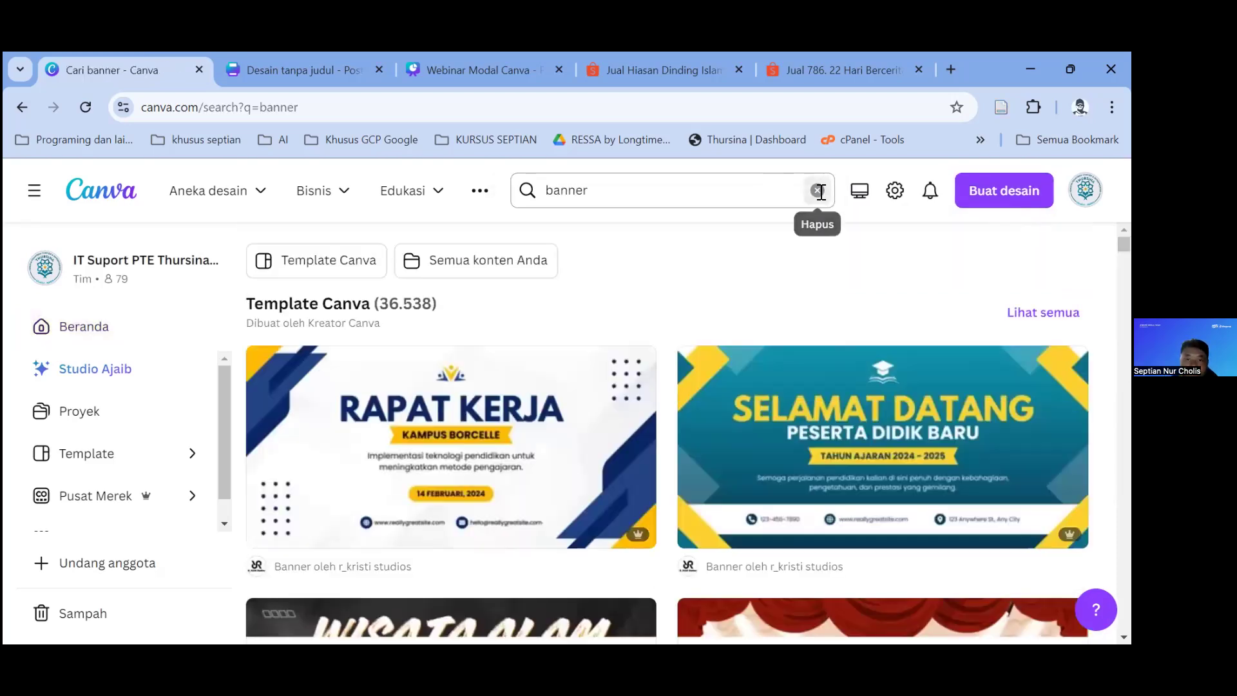
left_click(817, 190)
key("Escape")
scroll(708, 292, "down", 1)
scroll(708, 292, "down", 6)
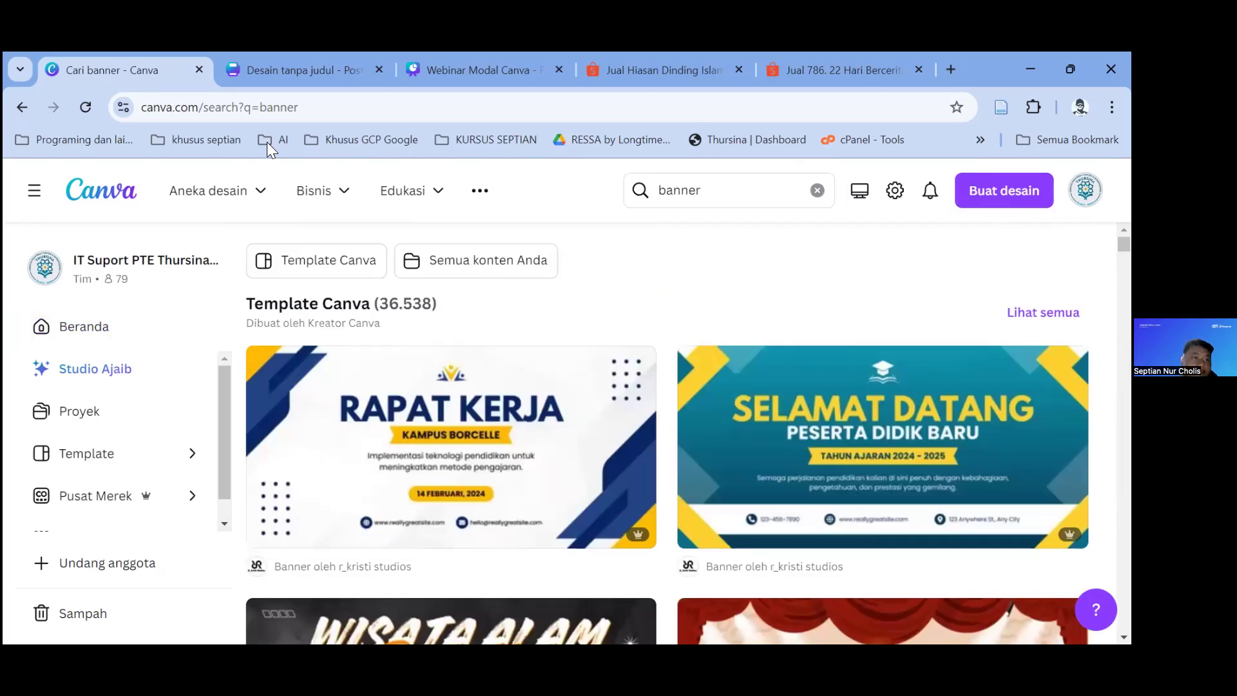
Step: Return to Beranda and choose to add another account from the profile menu
left_click(135, 328)
scroll(793, 436, "down", 15)
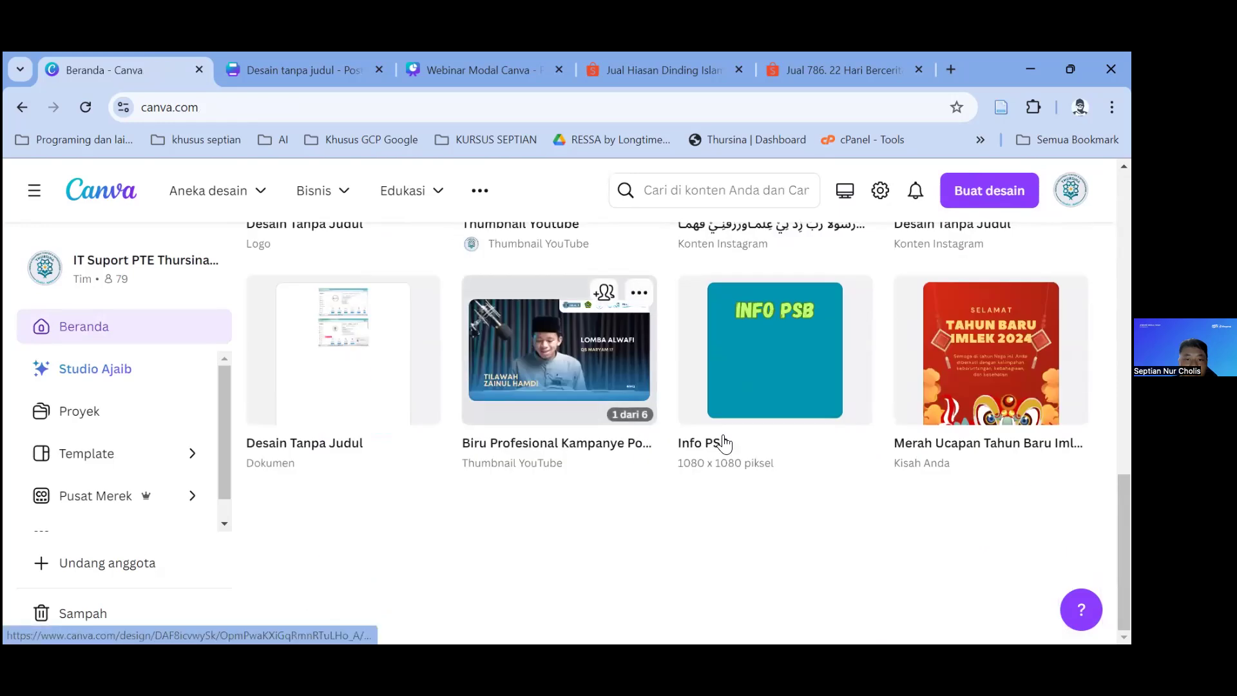
scroll(724, 442, "up", 10)
scroll(539, 405, "up", 5)
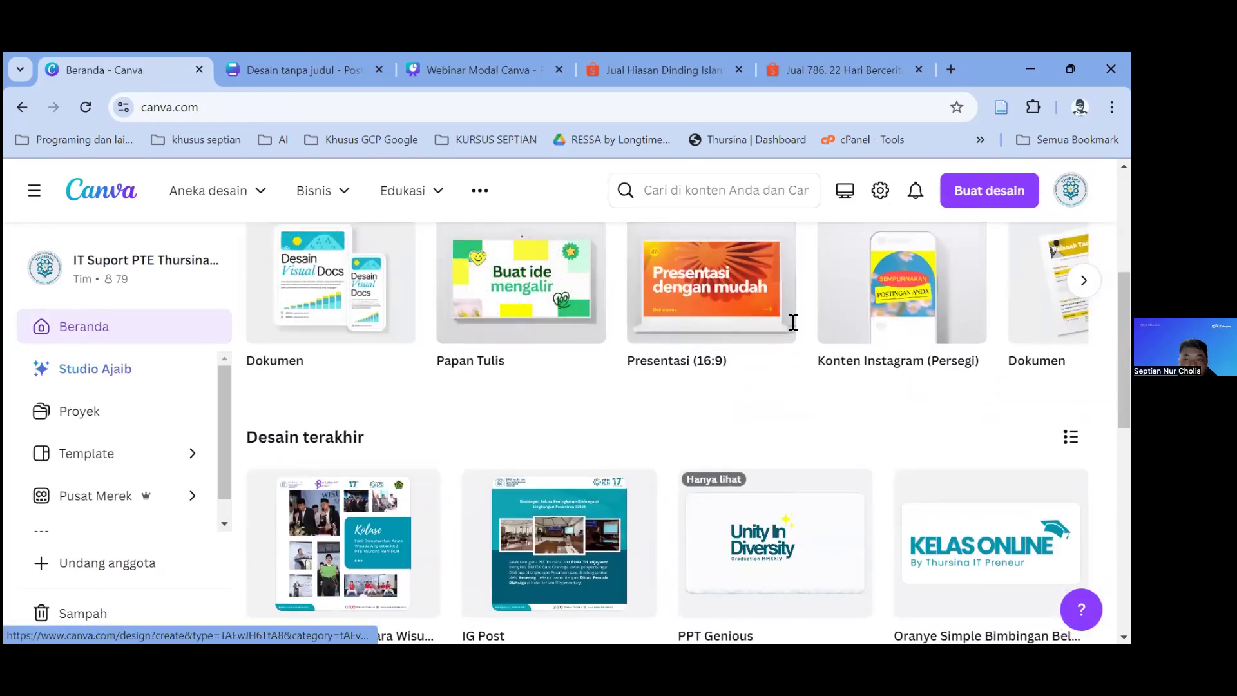
left_click(1070, 190)
scroll(933, 423, "down", 1)
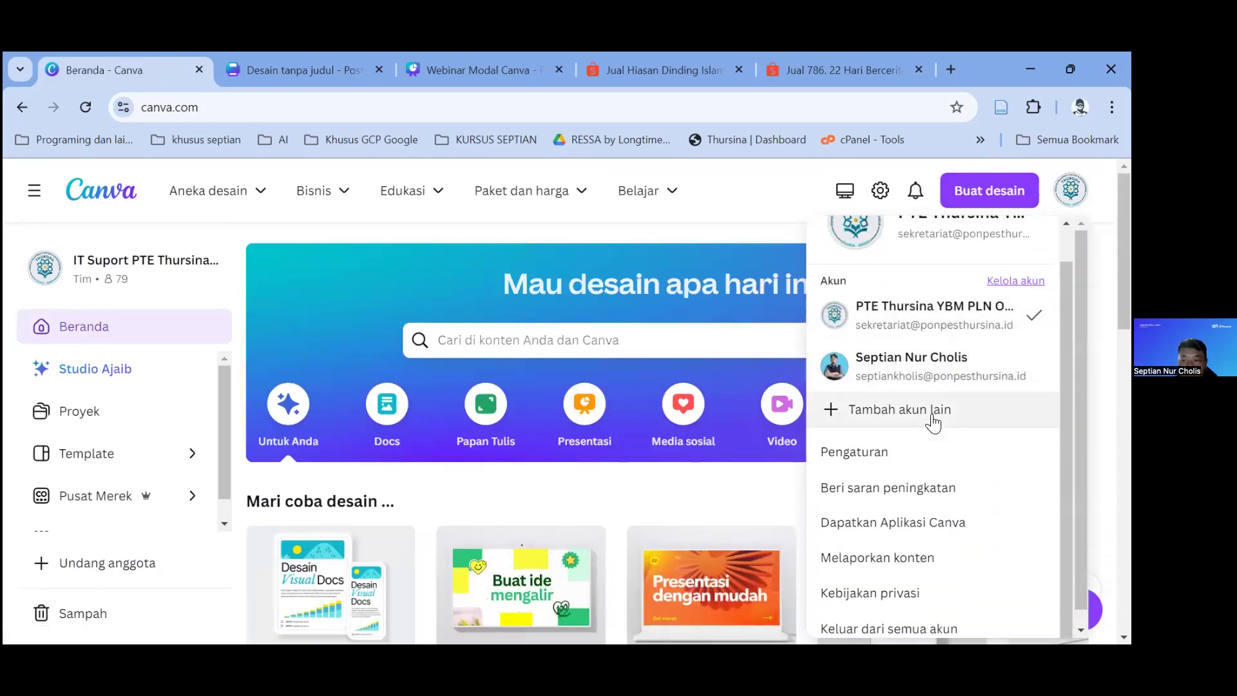
left_click(932, 413)
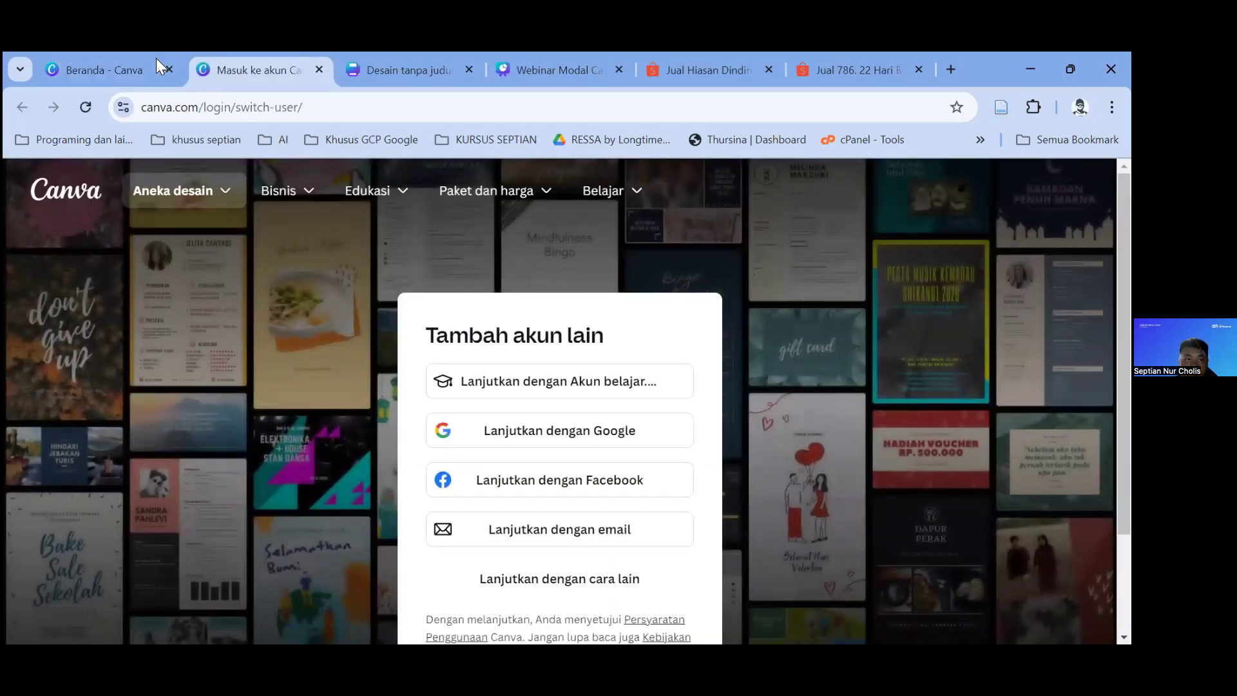
Step: Reach the add-another-account page and continue with the prefilled email address
left_click(129, 65)
scroll(979, 323, "up", 1)
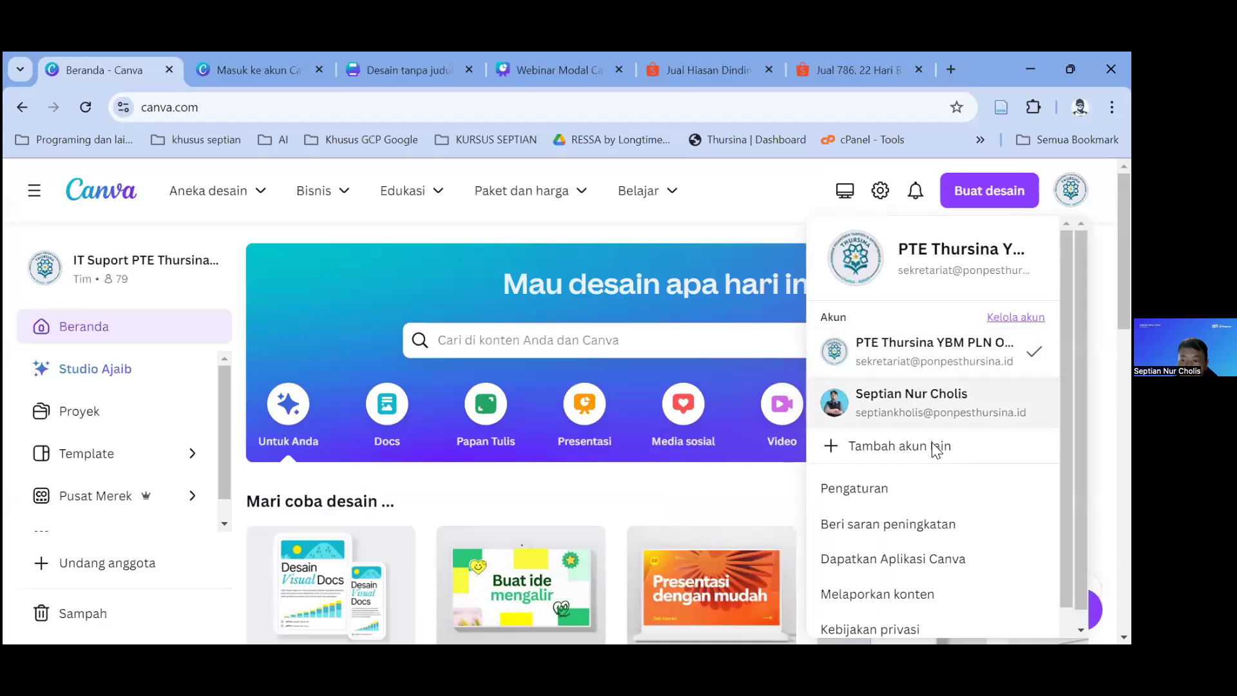
left_click(902, 446)
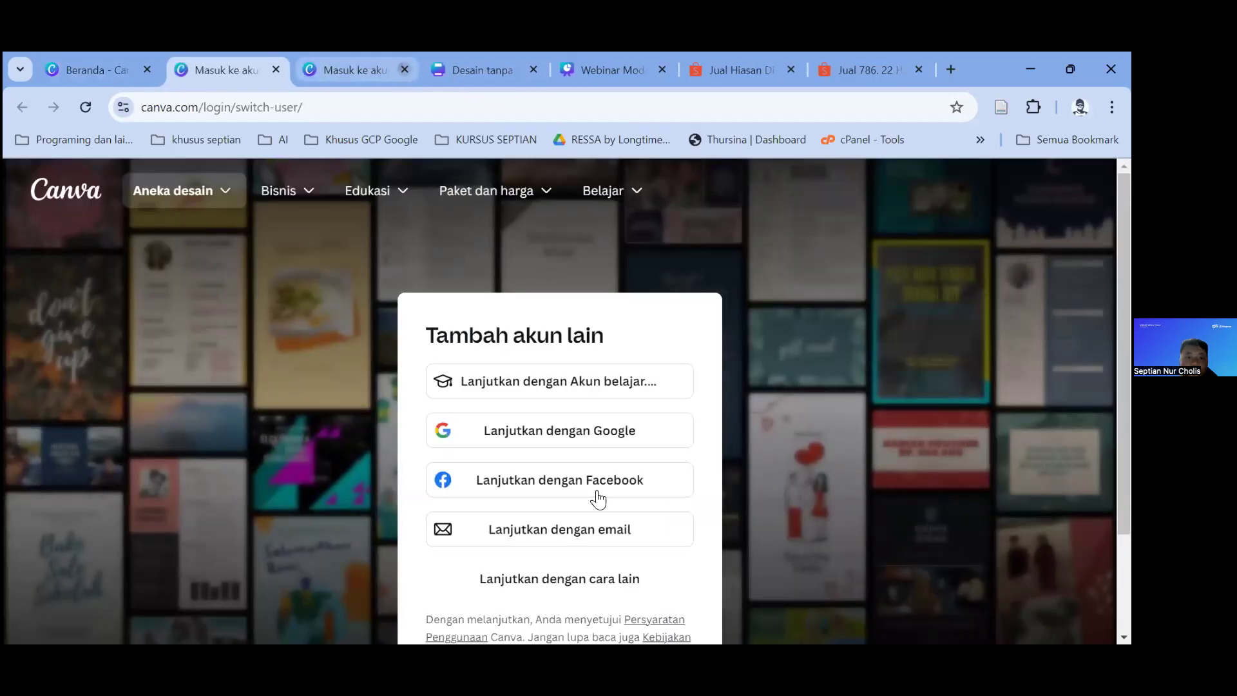
left_click(612, 527)
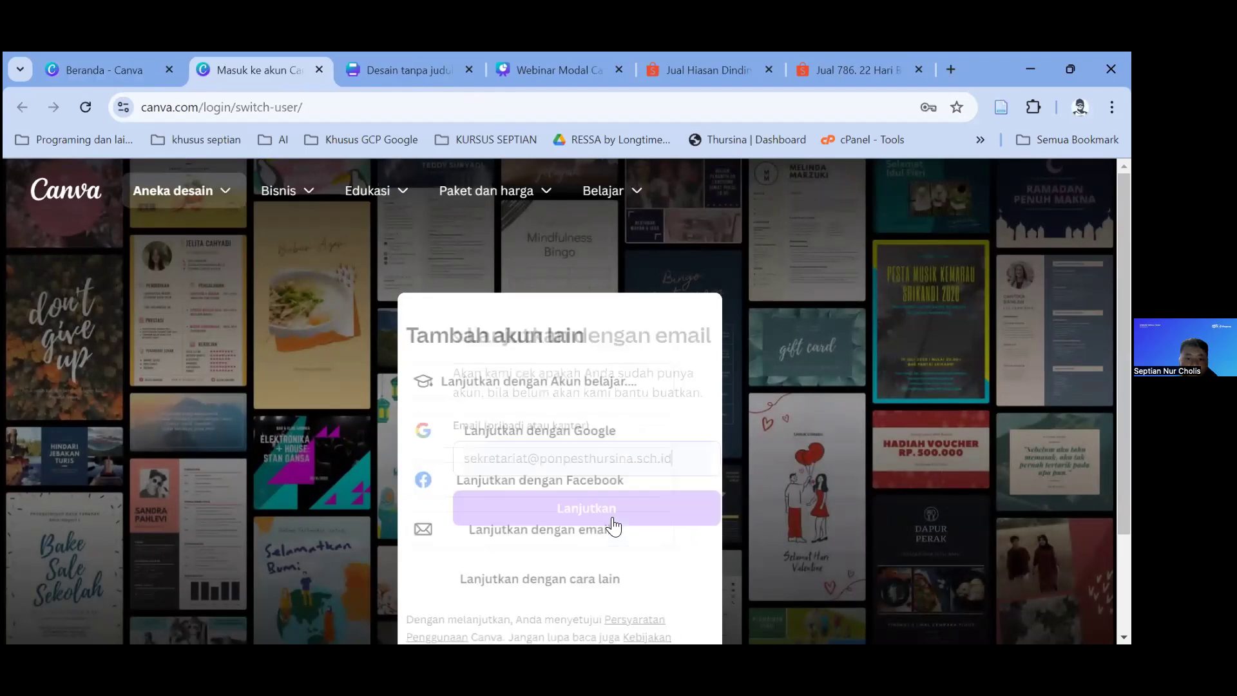
left_click(612, 518)
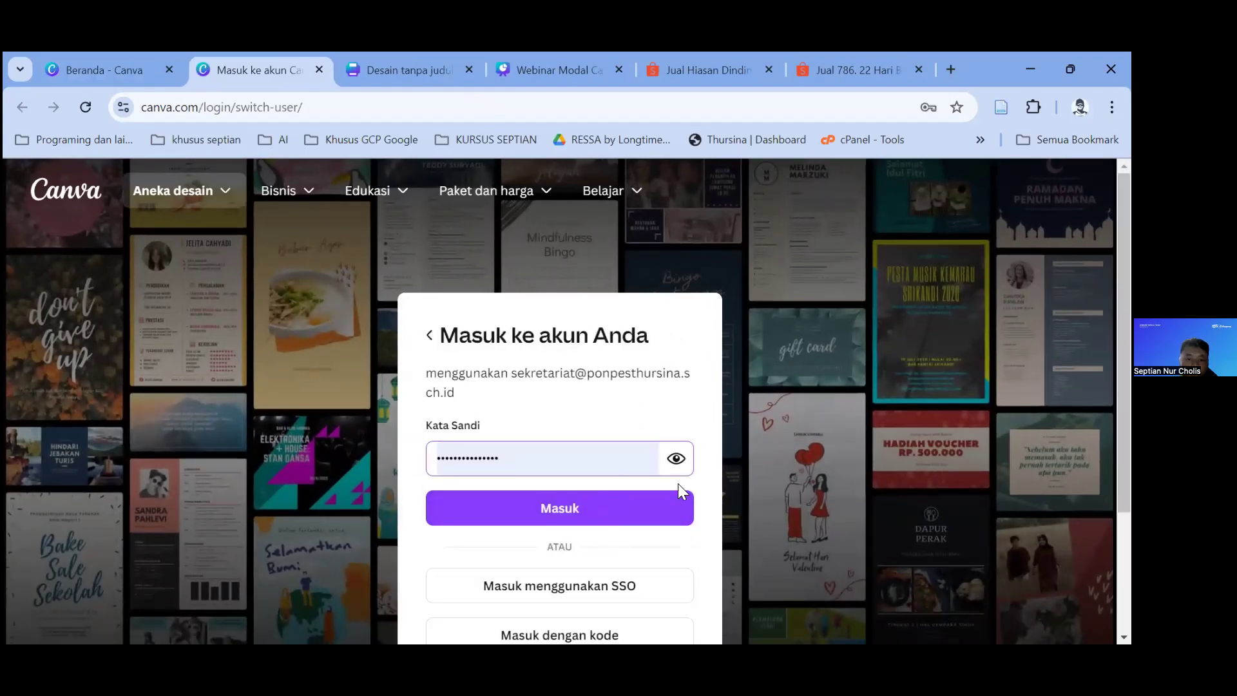
Step: Enter the account password, then retype it after the error to sign in
left_click(620, 503)
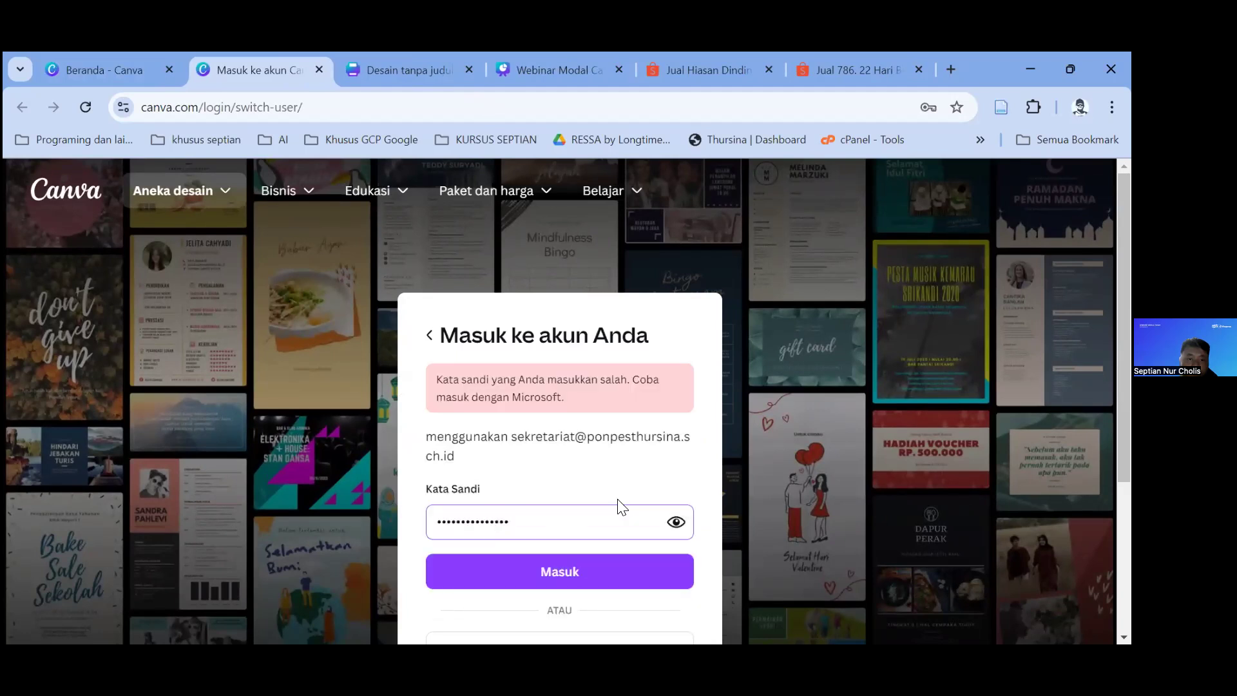
left_click_drag(548, 518, 443, 519)
type("•")
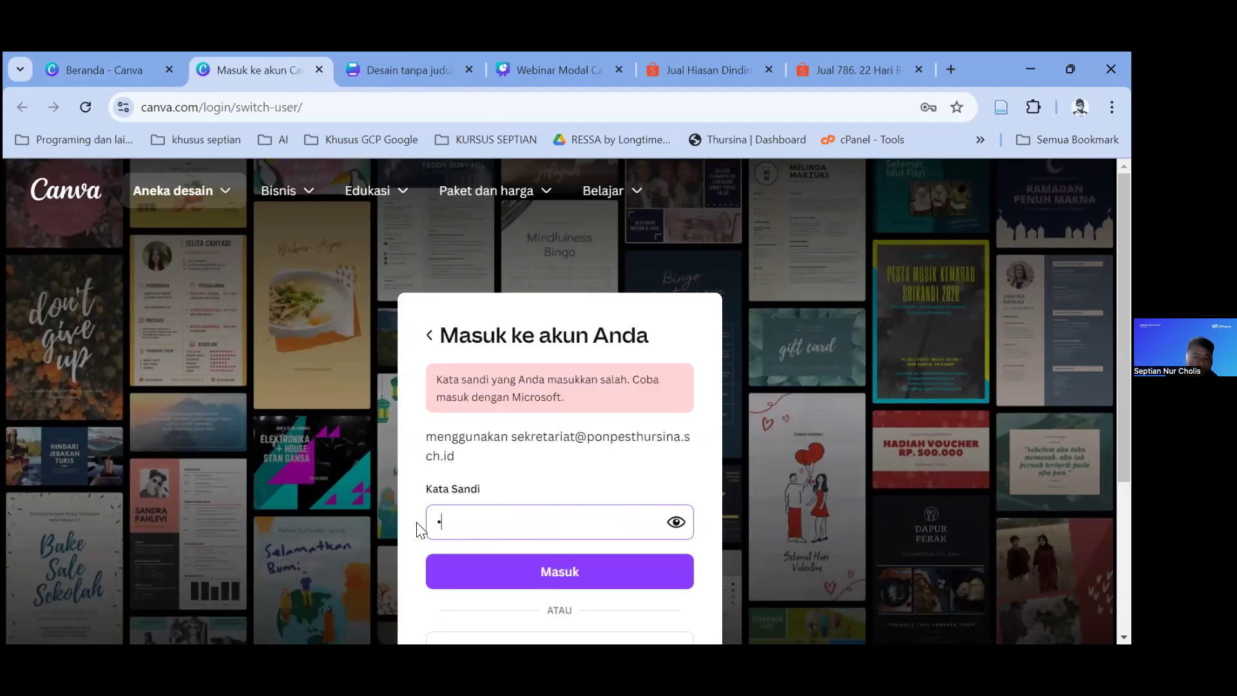
type("••••••••")
key("Return")
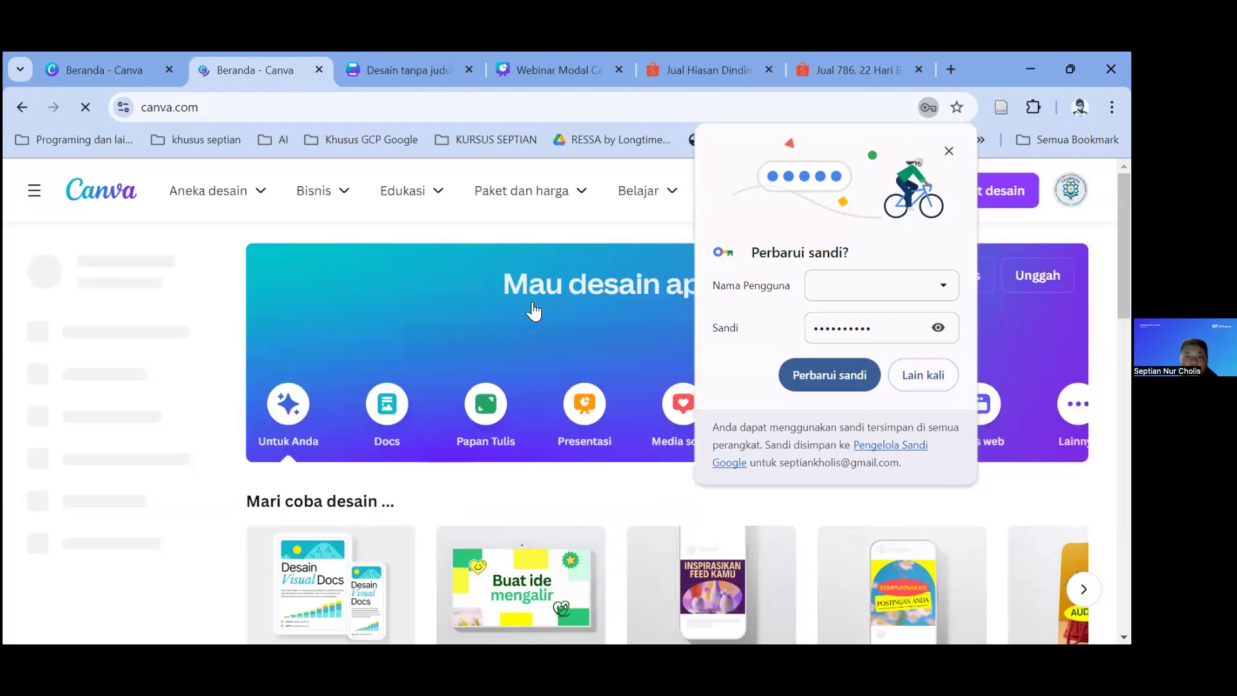
Step: Find the Banner (2x1 M) design on the home page and open it in the editor
scroll(456, 407, "down", 10)
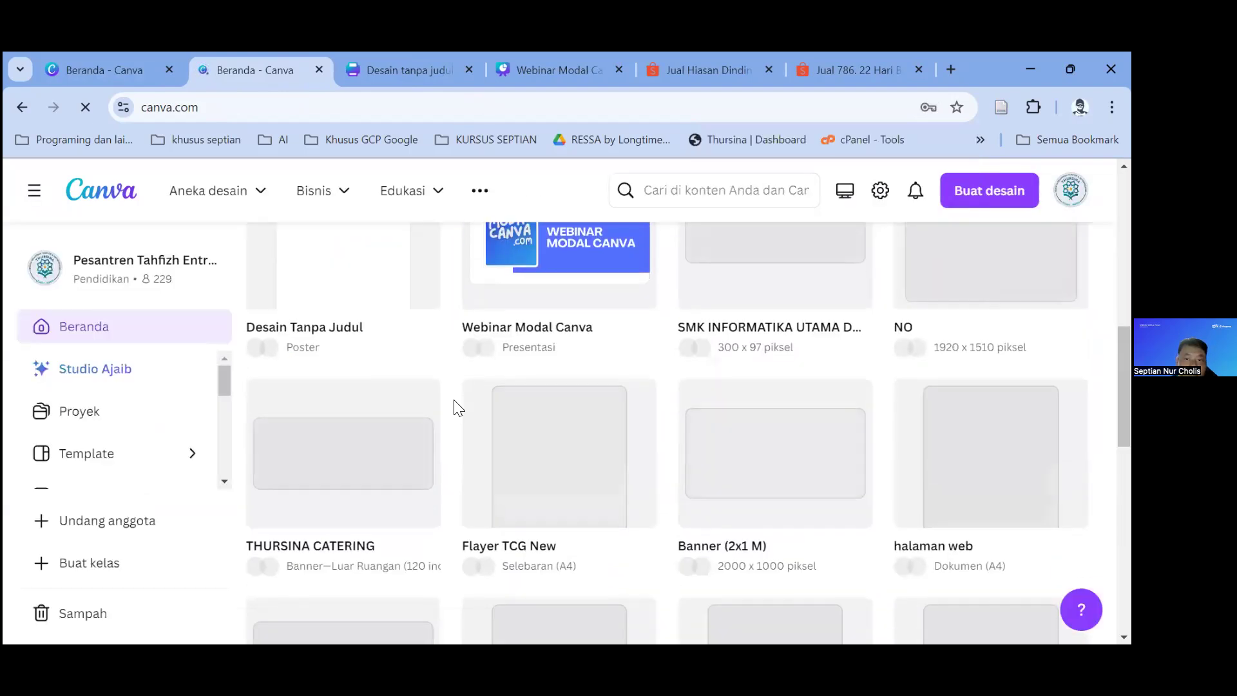
scroll(528, 413, "down", 4)
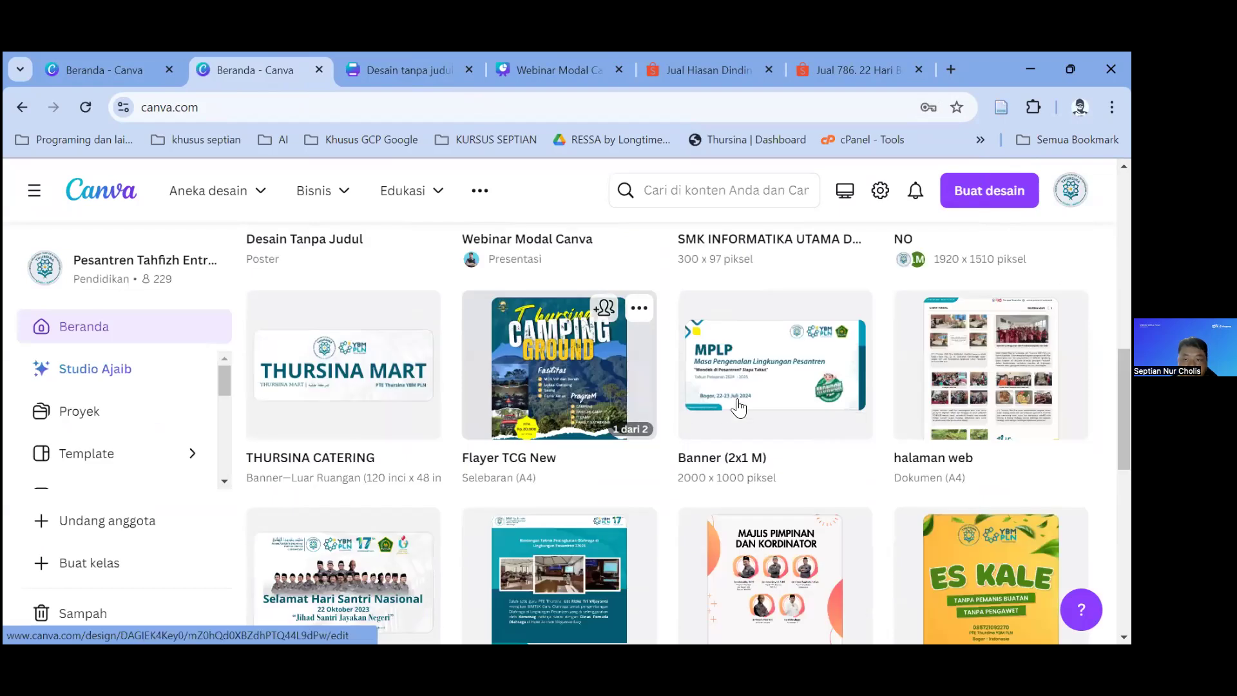
scroll(540, 352, "down", 3)
left_click(863, 387)
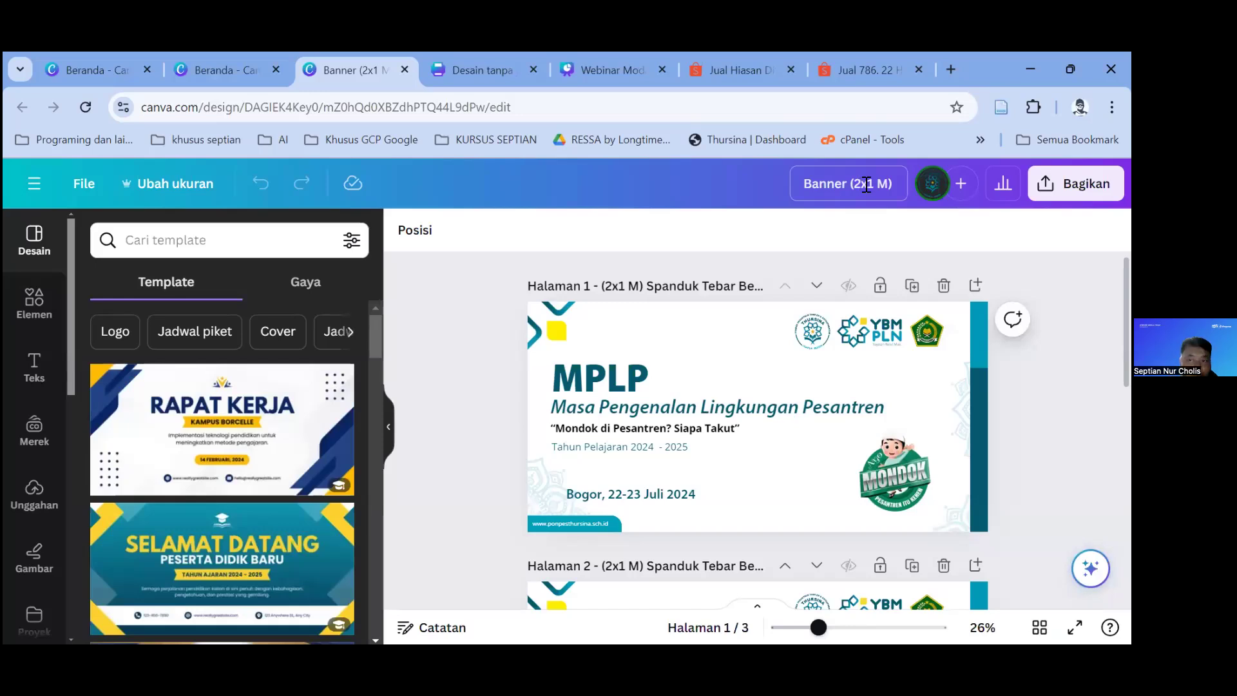
Step: View the banner's PNG download settings under Bagikan > Unduh
left_click(896, 390)
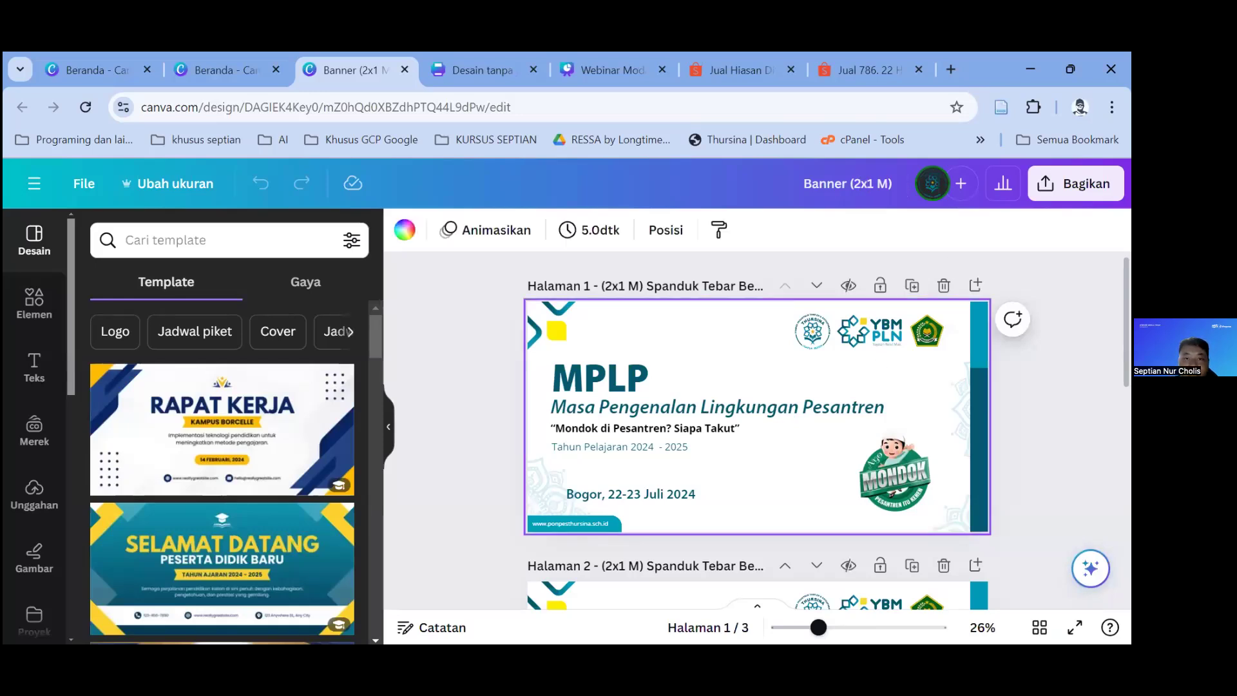
left_click(1075, 184)
scroll(966, 412, "down", 3)
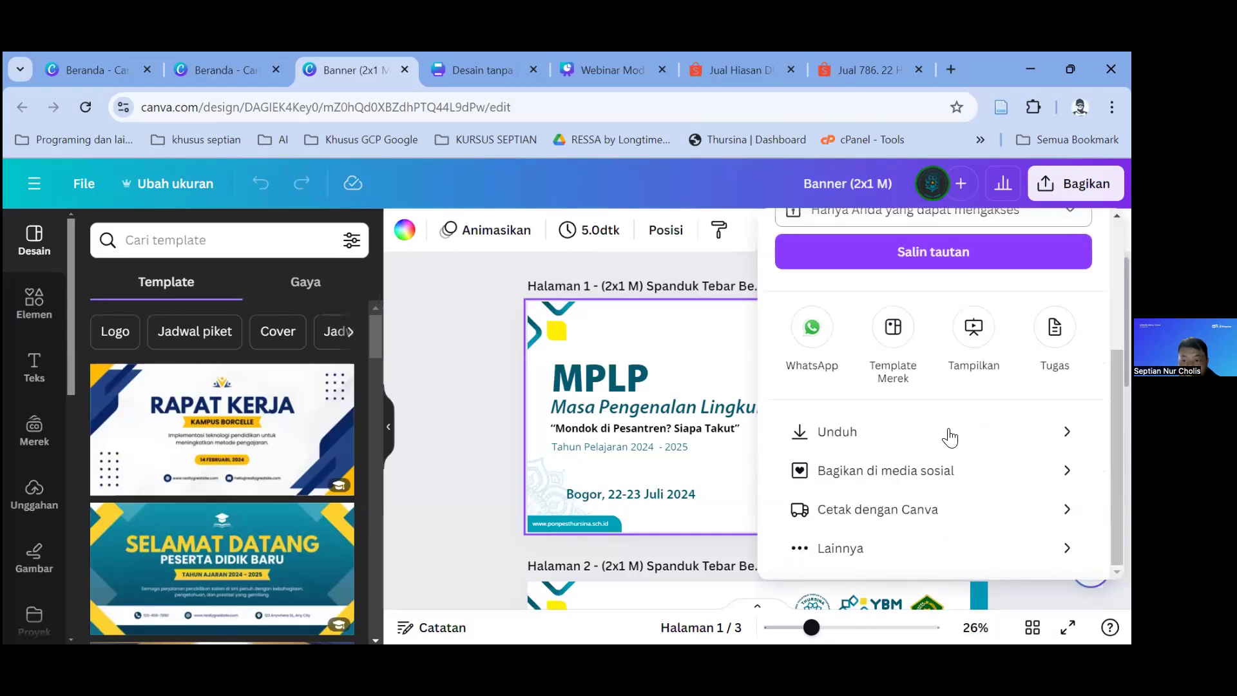
left_click(946, 437)
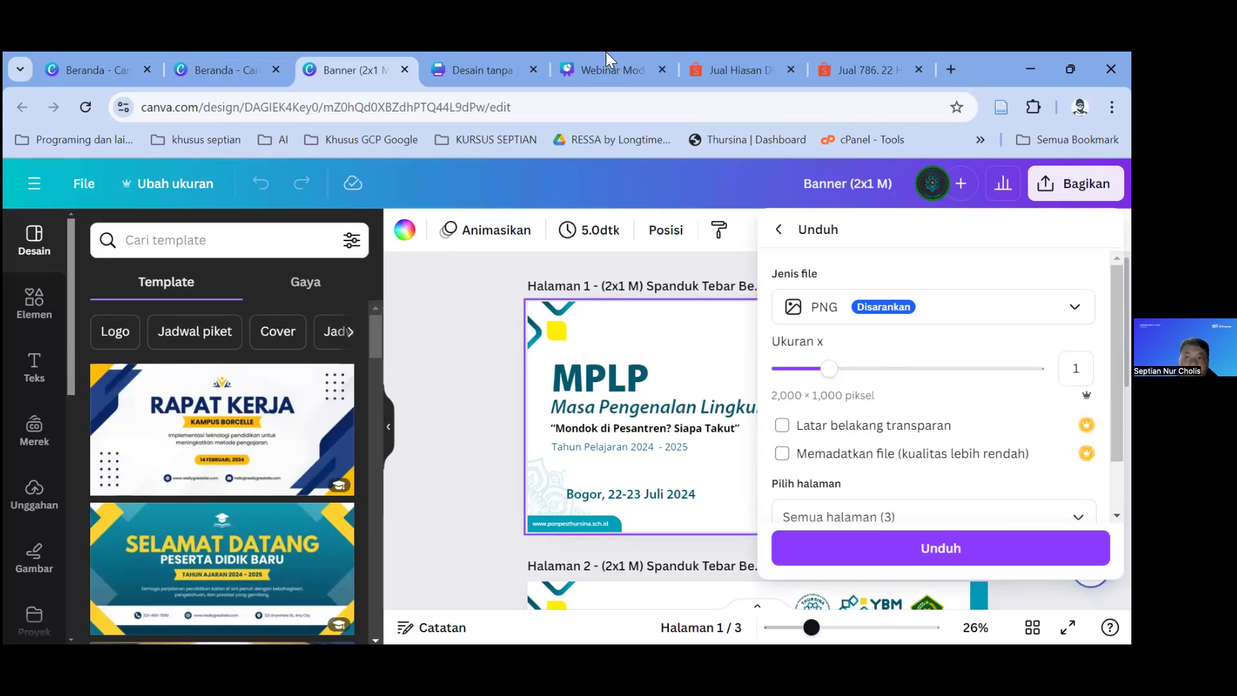
Step: Switch through the untitled and Webinar Modal Canva tabs back to the Beranda tab
left_click(478, 53)
left_click(588, 55)
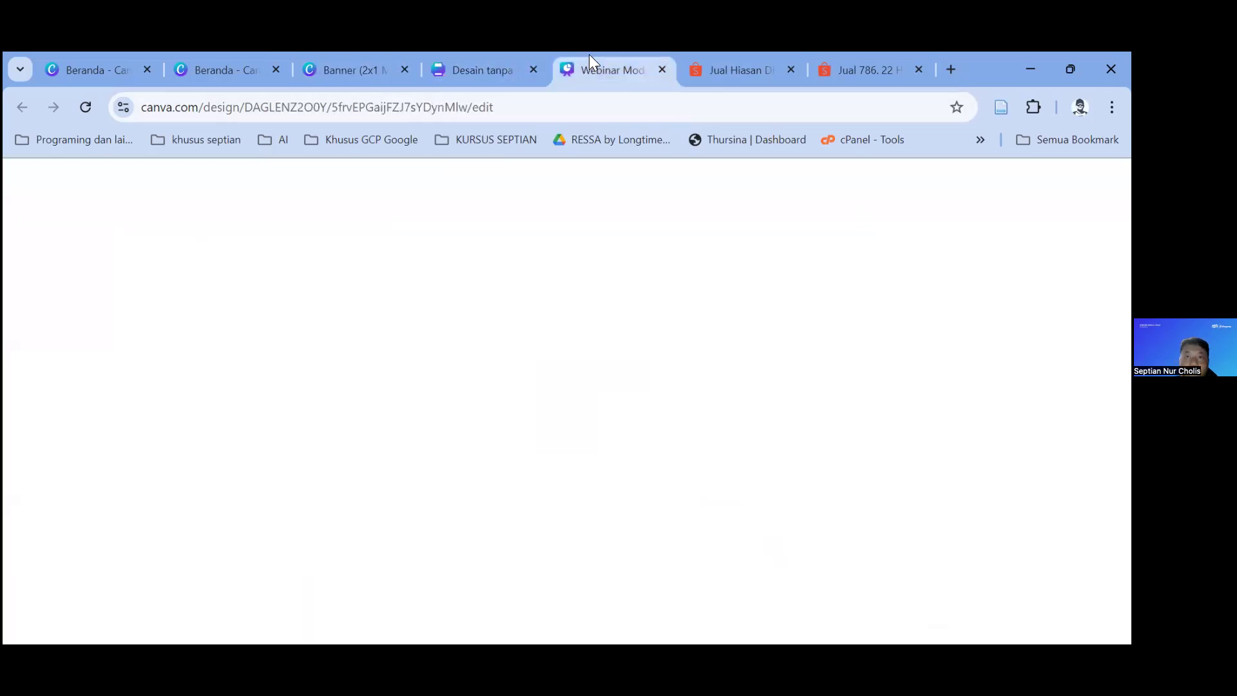
left_click(223, 70)
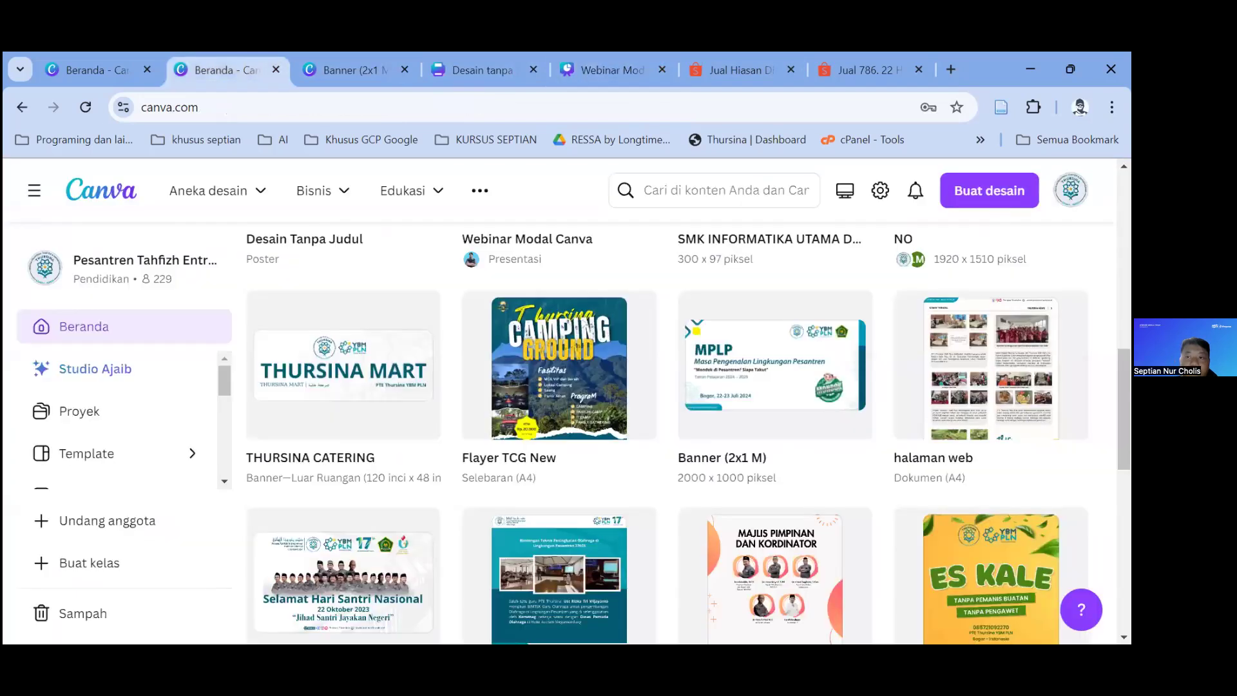
Step: Start a new design from Buat desain and choose Ukuran kustom
left_click(996, 206)
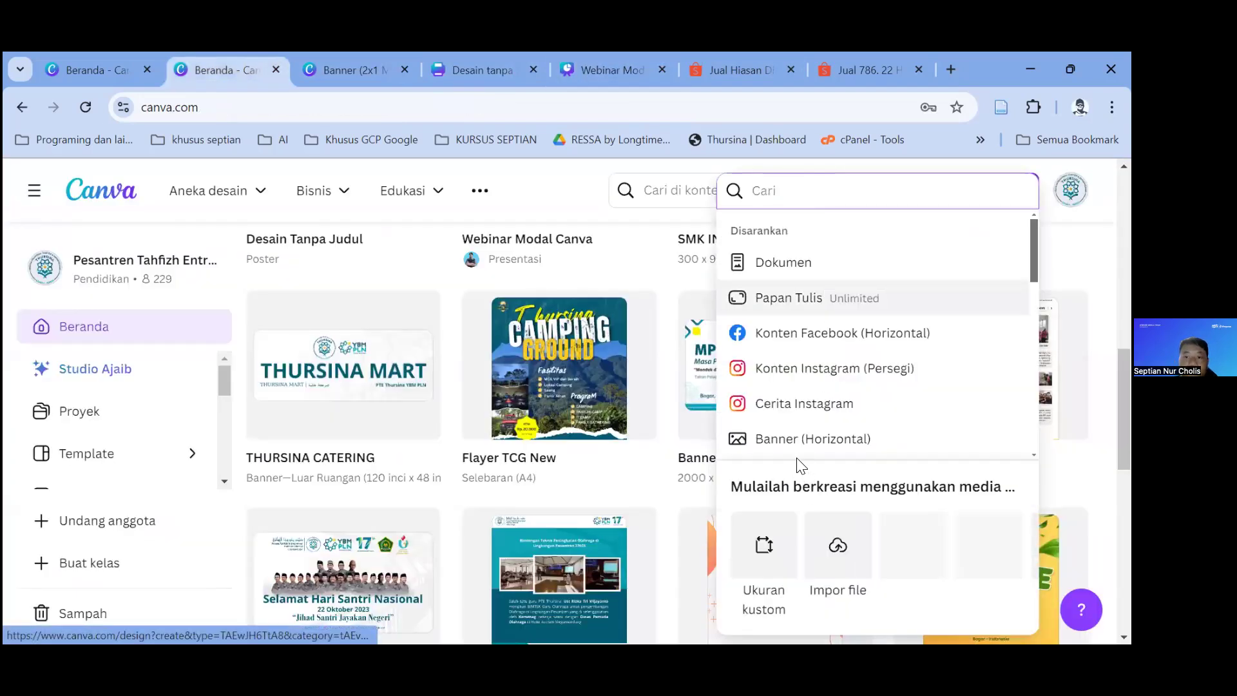
scroll(829, 386, "down", 5)
scroll(844, 319, "up", 4)
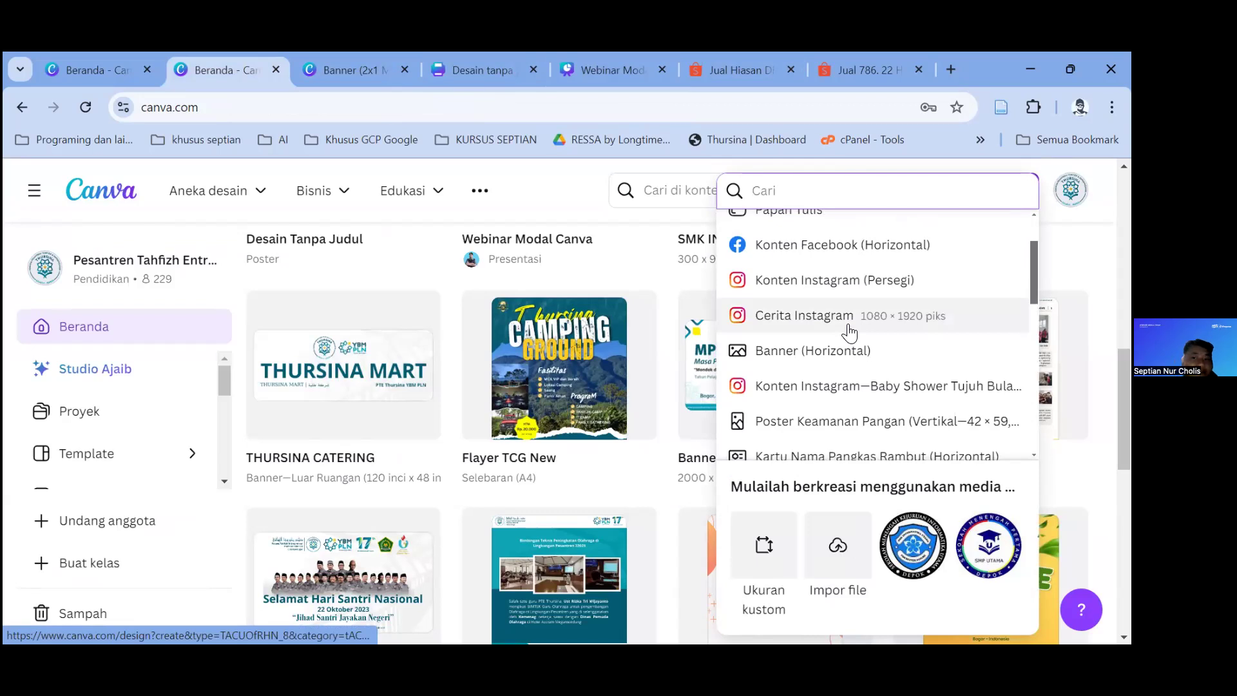
scroll(849, 333, "up", 2)
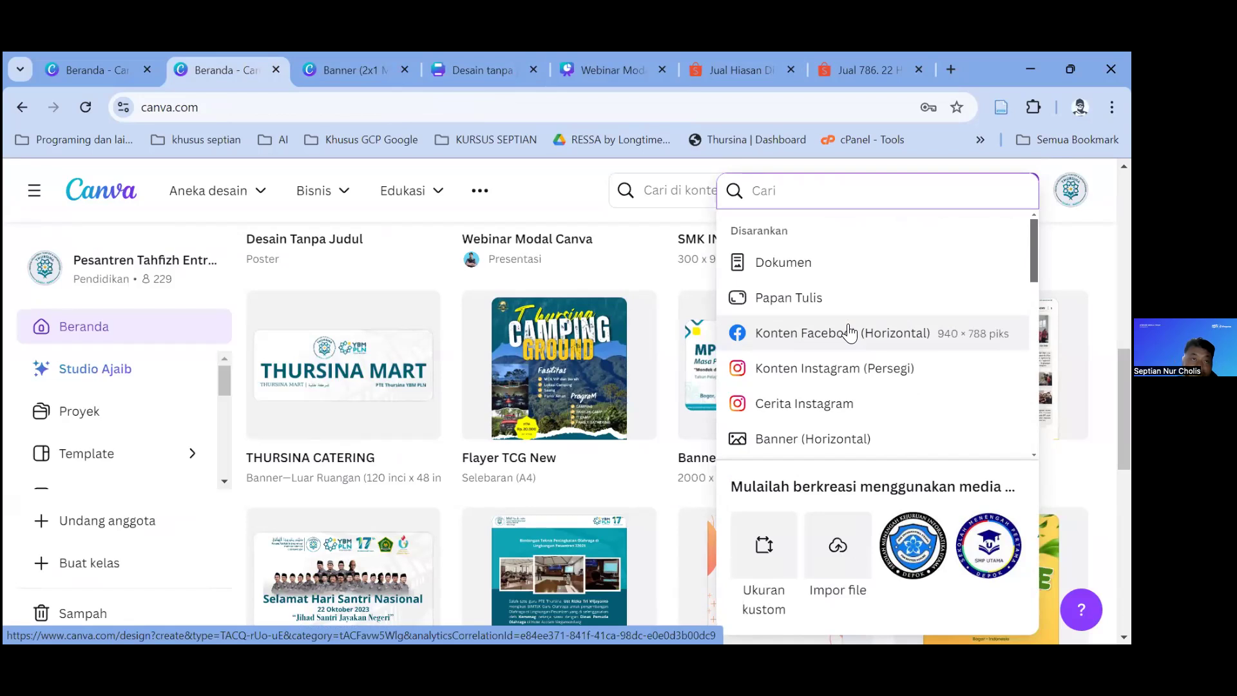
scroll(850, 333, "down", 5)
left_click(763, 549)
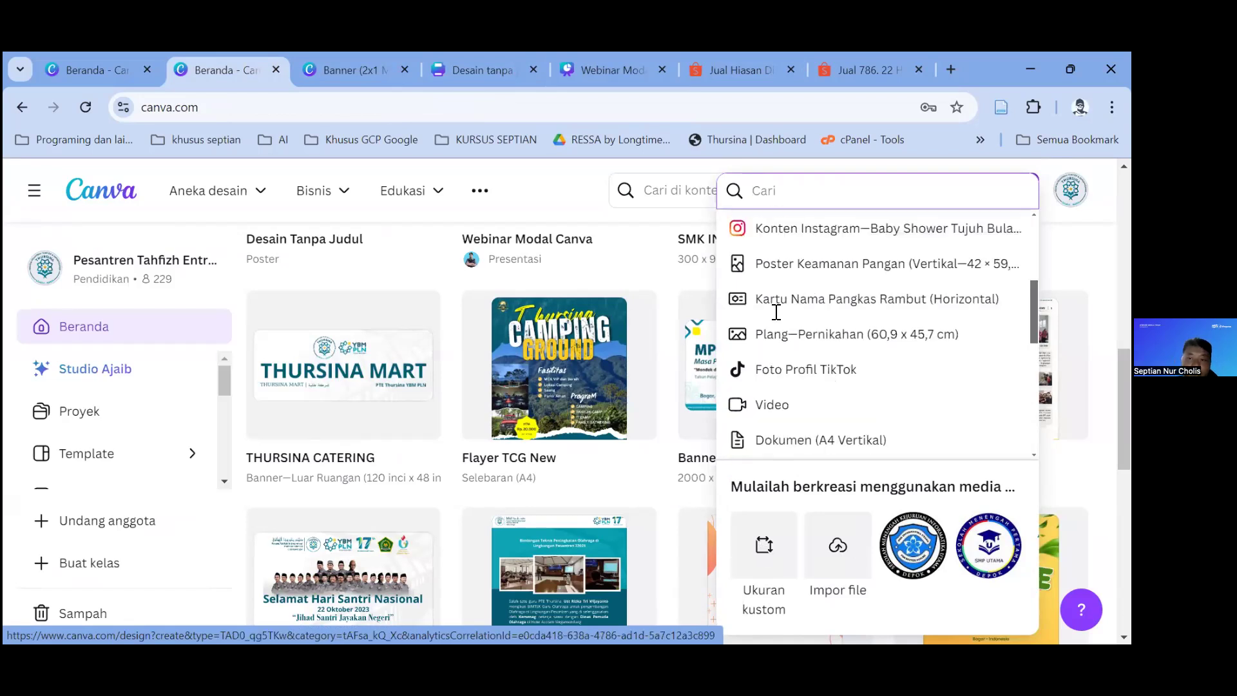
Step: Enter width 2 and height 1, keeping the unit as piksel
type("2")
left_click(857, 324)
type("1")
left_click(960, 310)
left_click(842, 293)
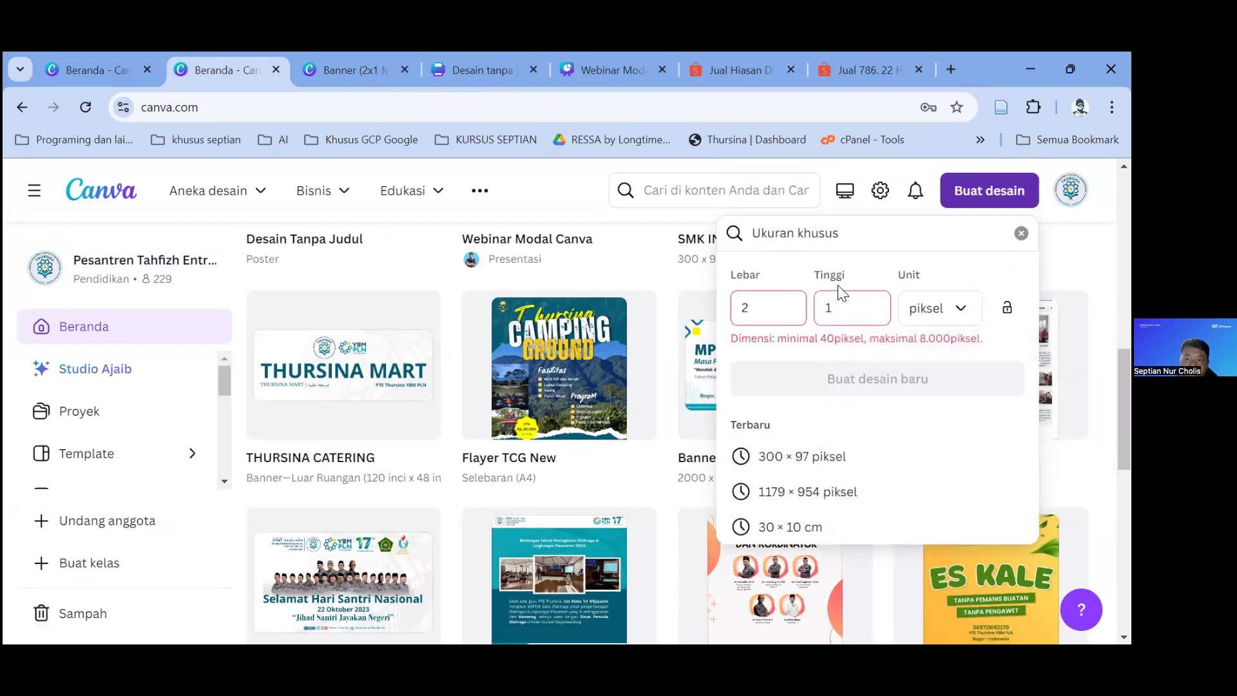
Step: Change the custom size to 2000 × 1000 pixels
type("00")
type("0")
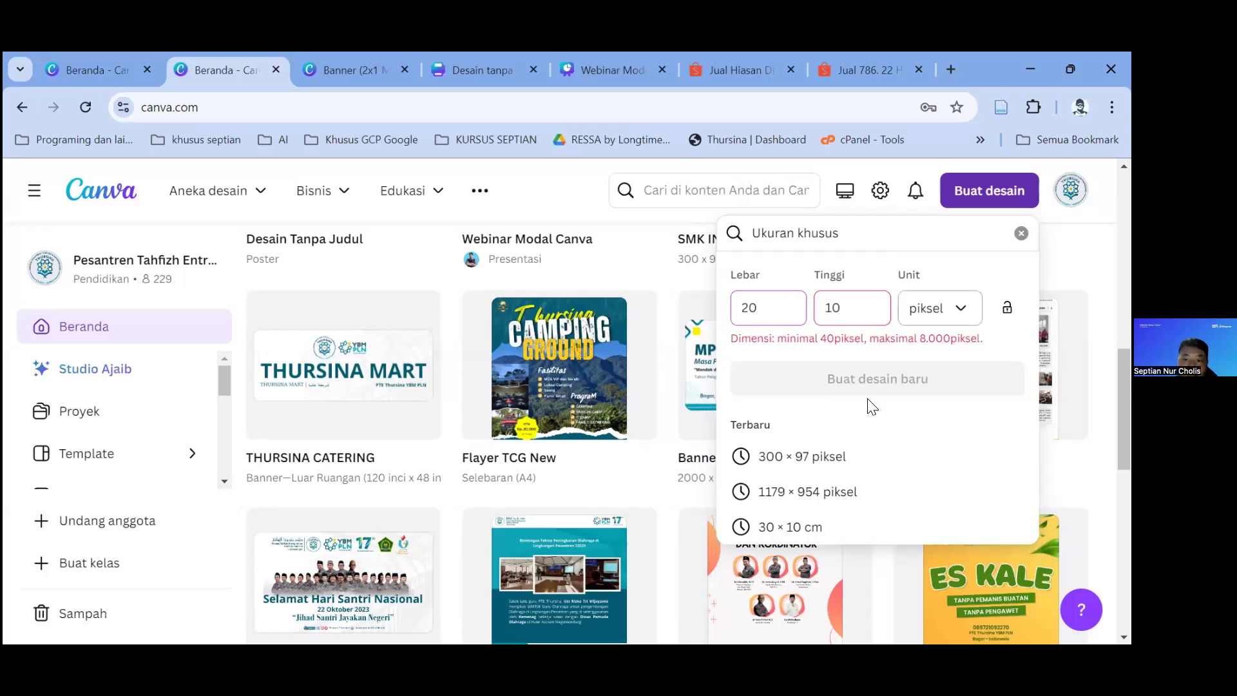
scroll(792, 451, "down", 3)
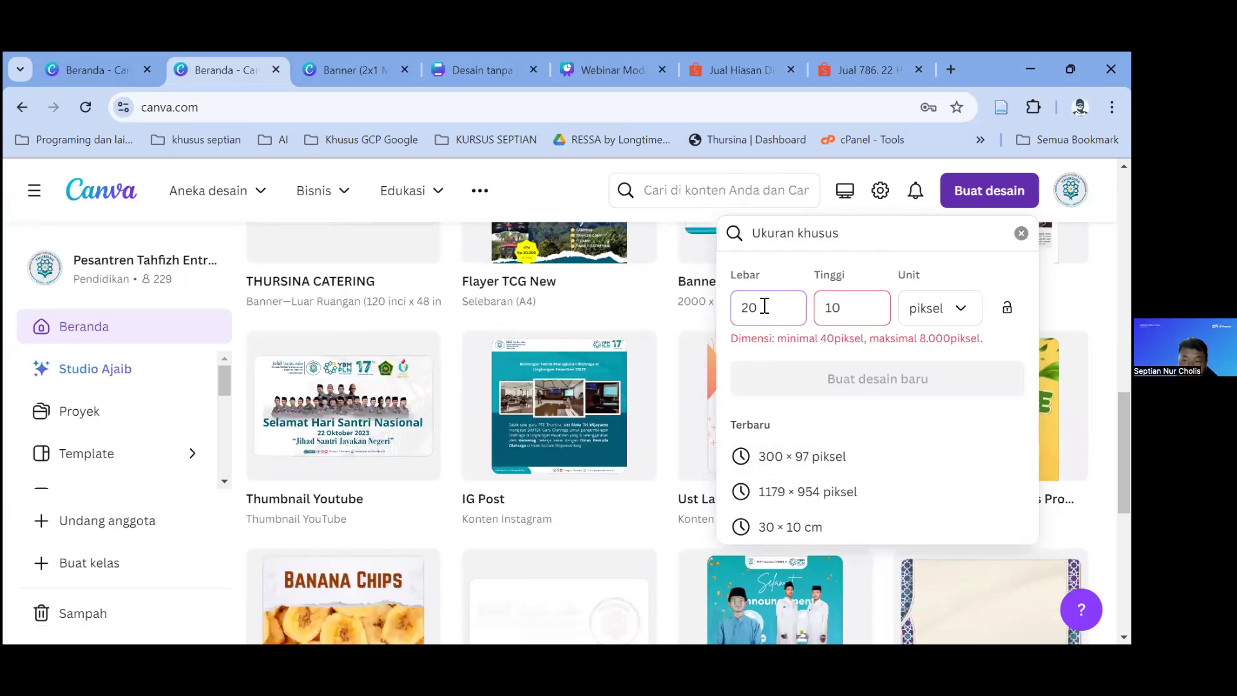
left_click(859, 307)
type("00")
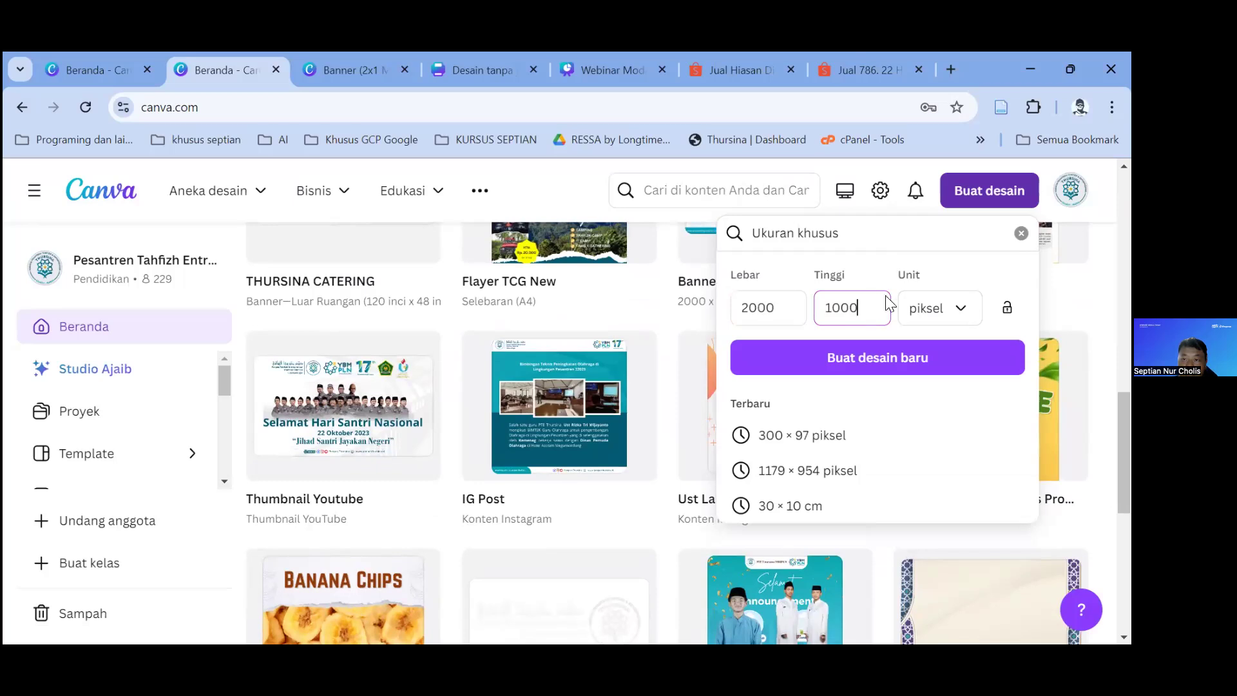
left_click(946, 271)
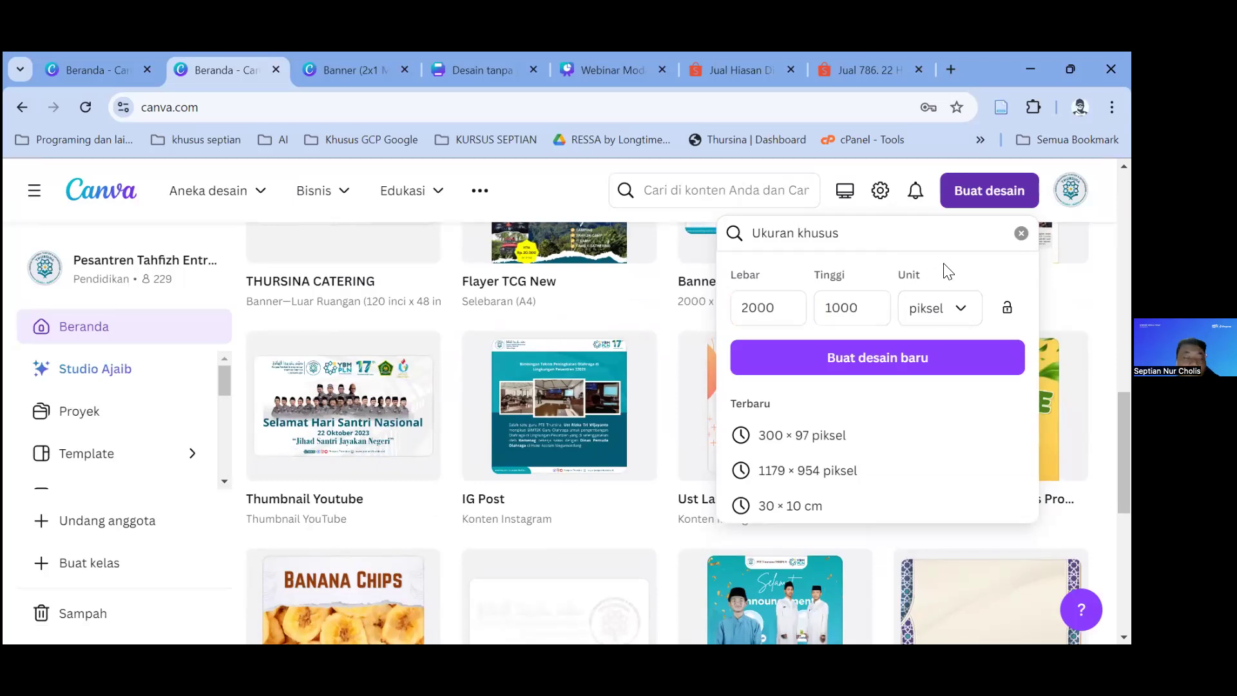
Step: Switch the unit through inci, mm and cm, then clear the custom size
left_click(935, 310)
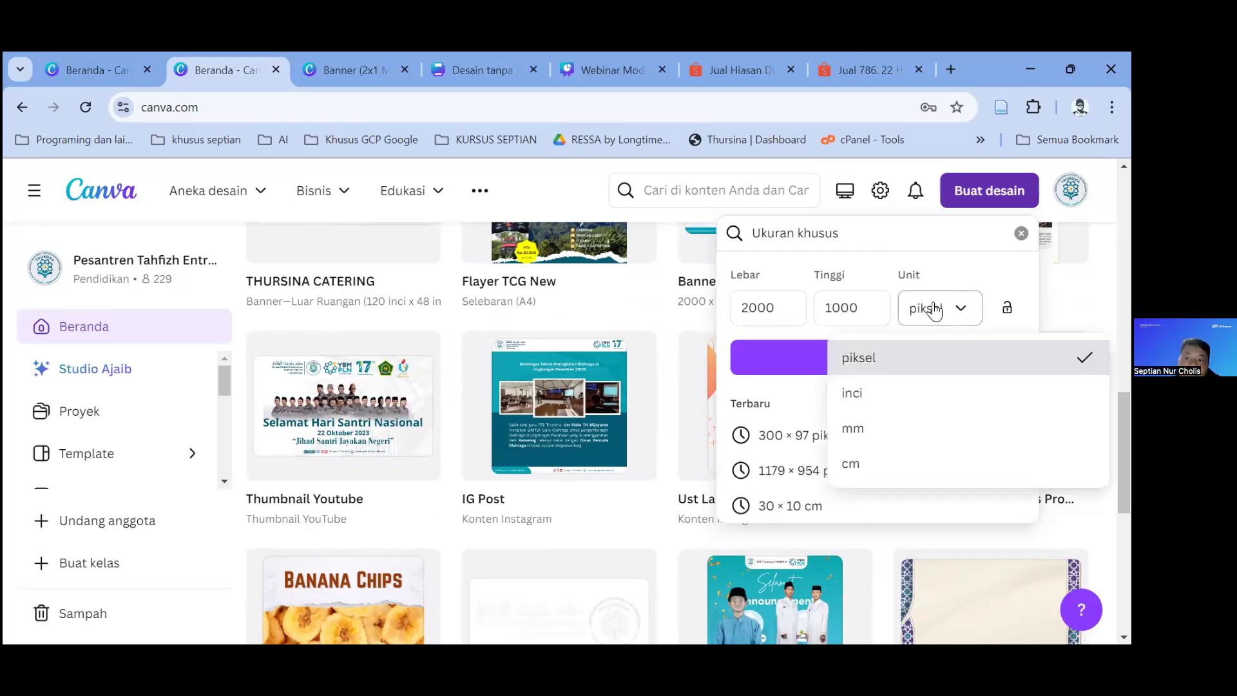
left_click(893, 395)
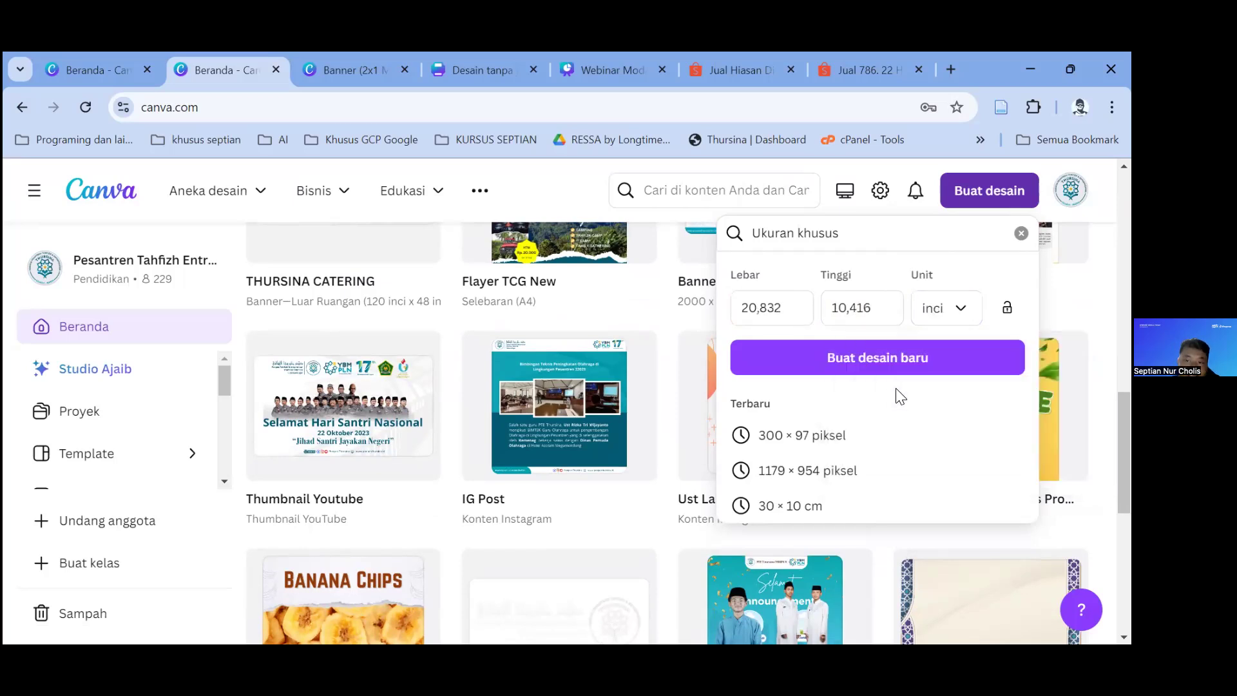
left_click(946, 316)
left_click(884, 429)
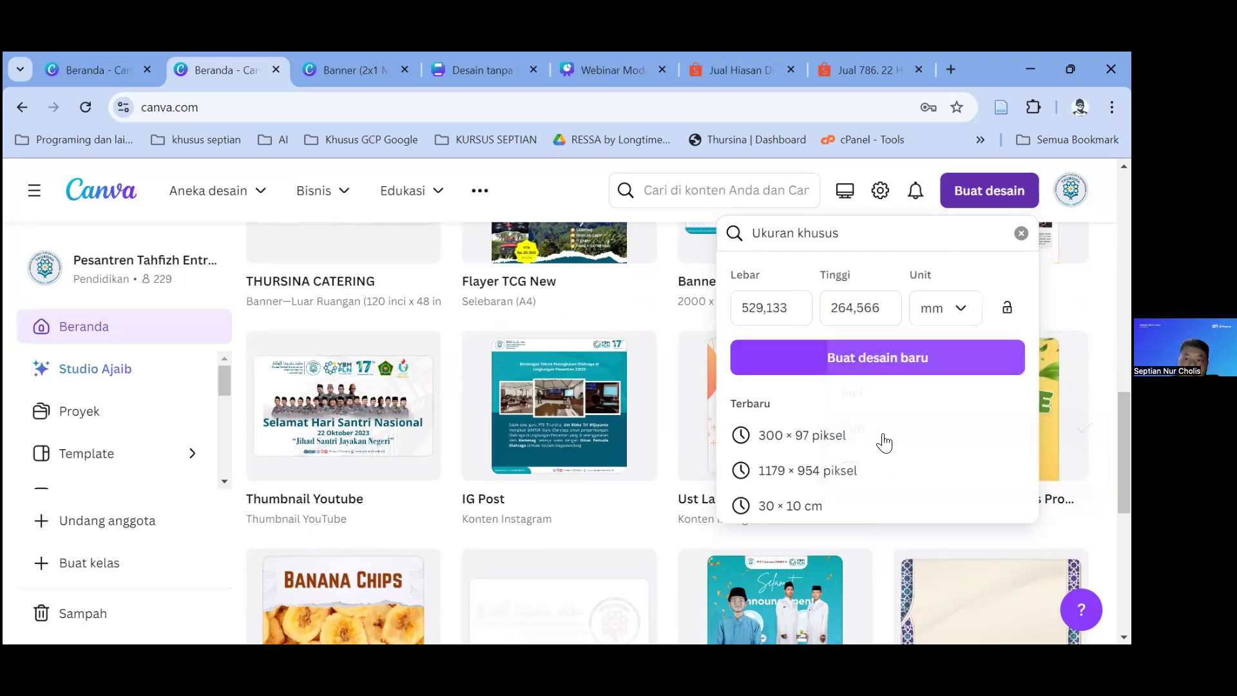
left_click(946, 316)
left_click(894, 467)
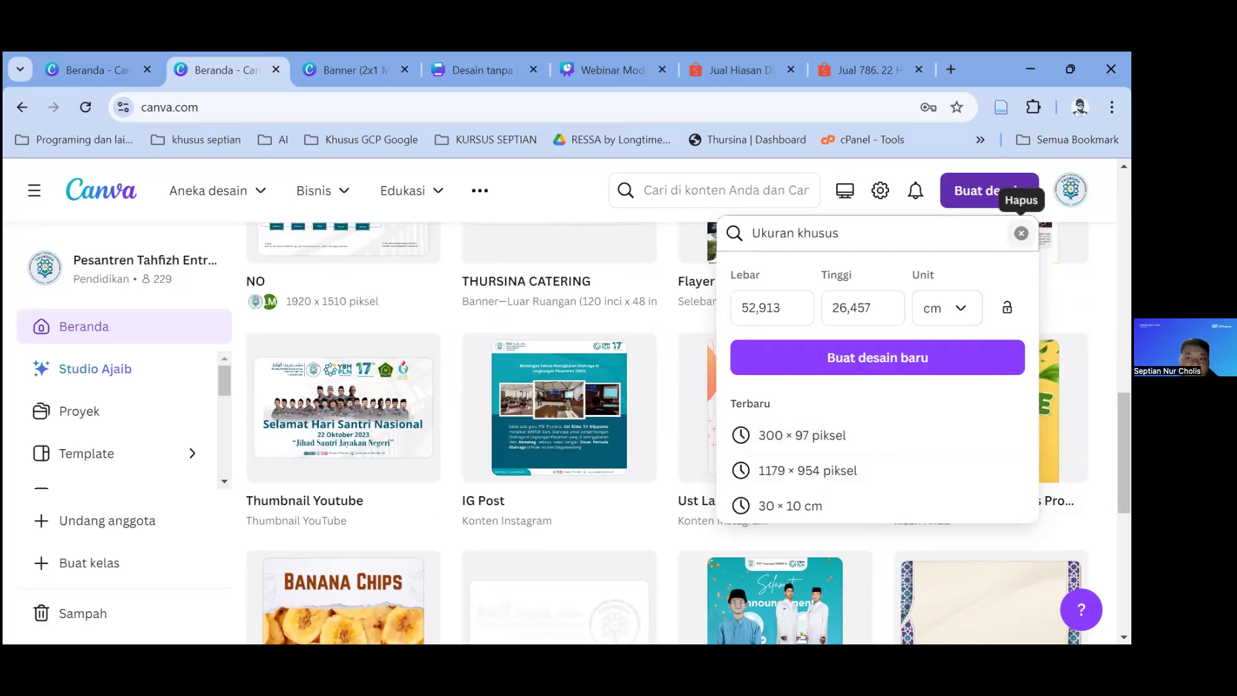
left_click(1021, 233)
scroll(909, 419, "down", 5)
scroll(837, 414, "up", 5)
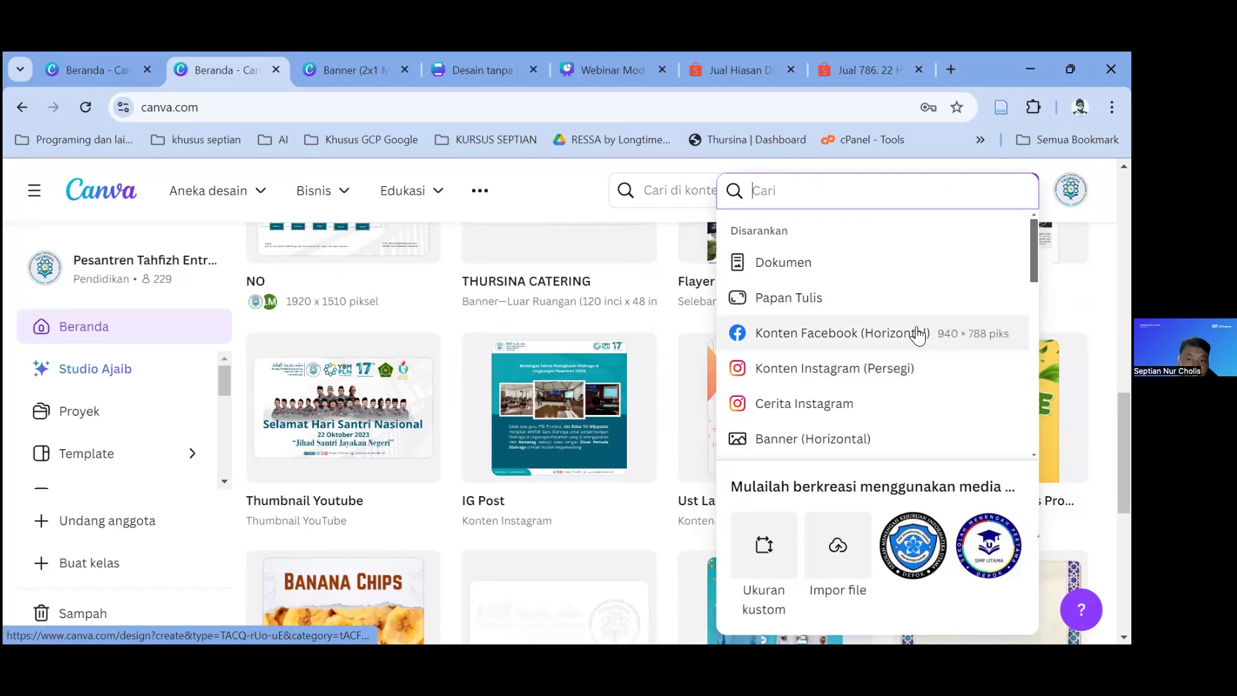
Step: Create a square Instagram post and close the leftover Banner, untitled and home tabs
left_click(846, 379)
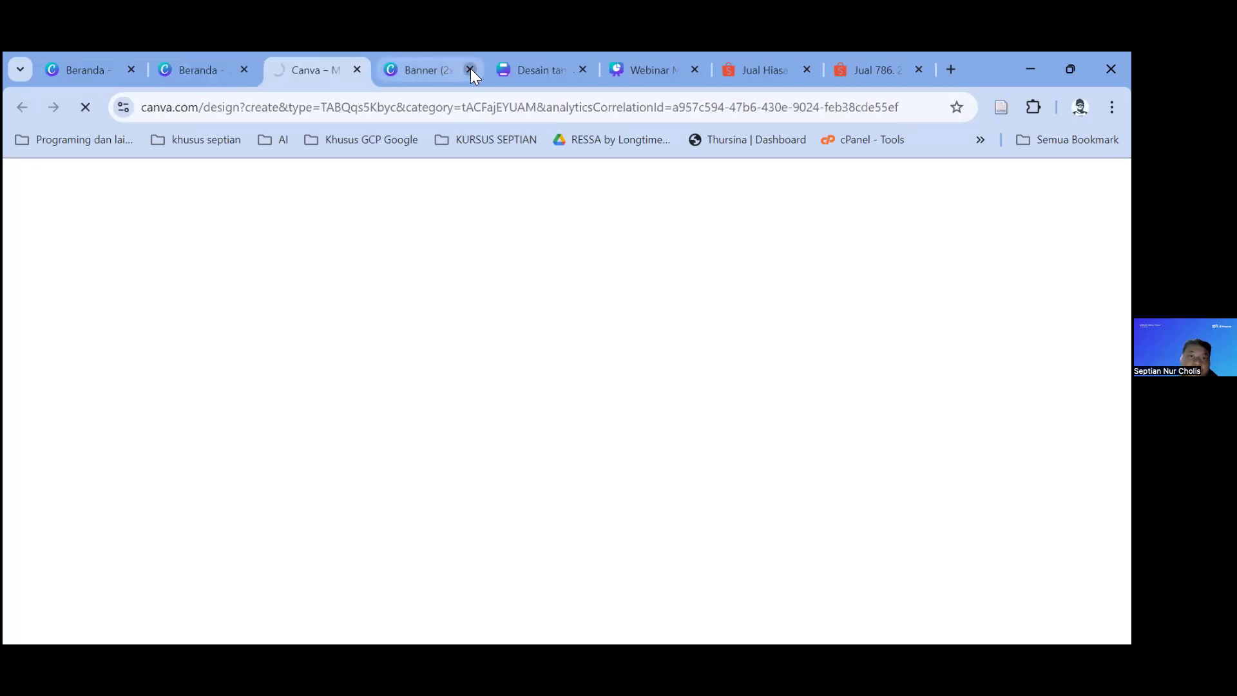
left_click(471, 68)
left_click(470, 68)
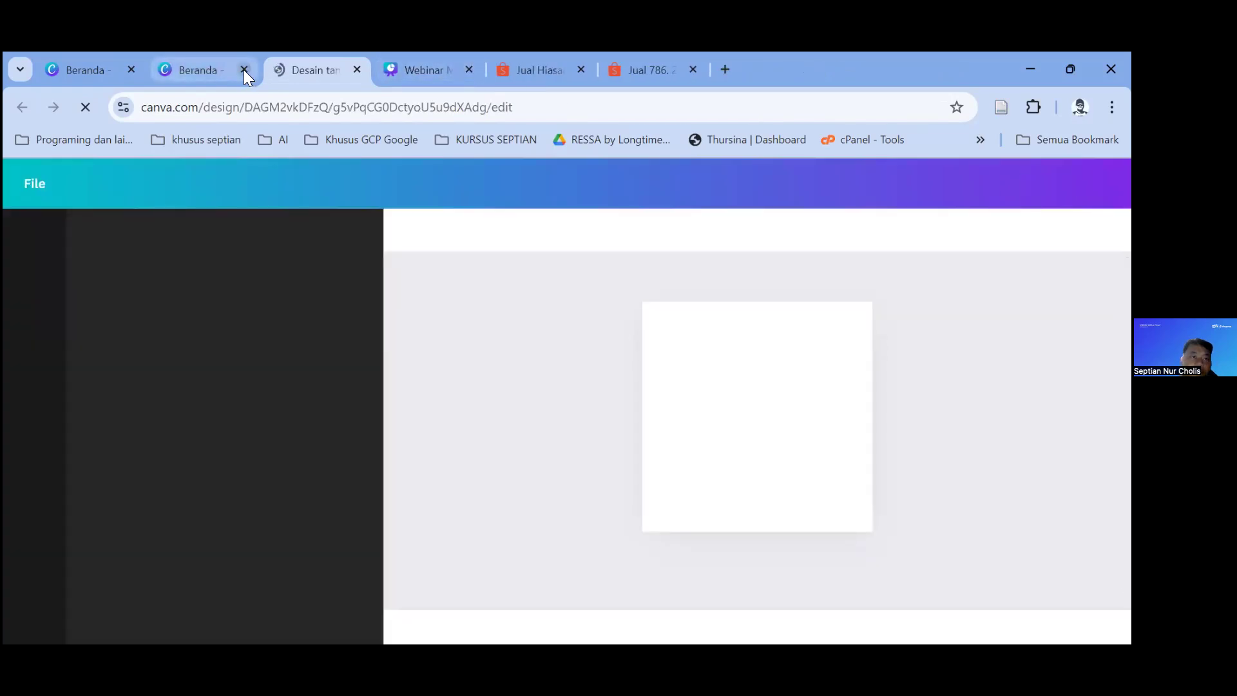
left_click(244, 70)
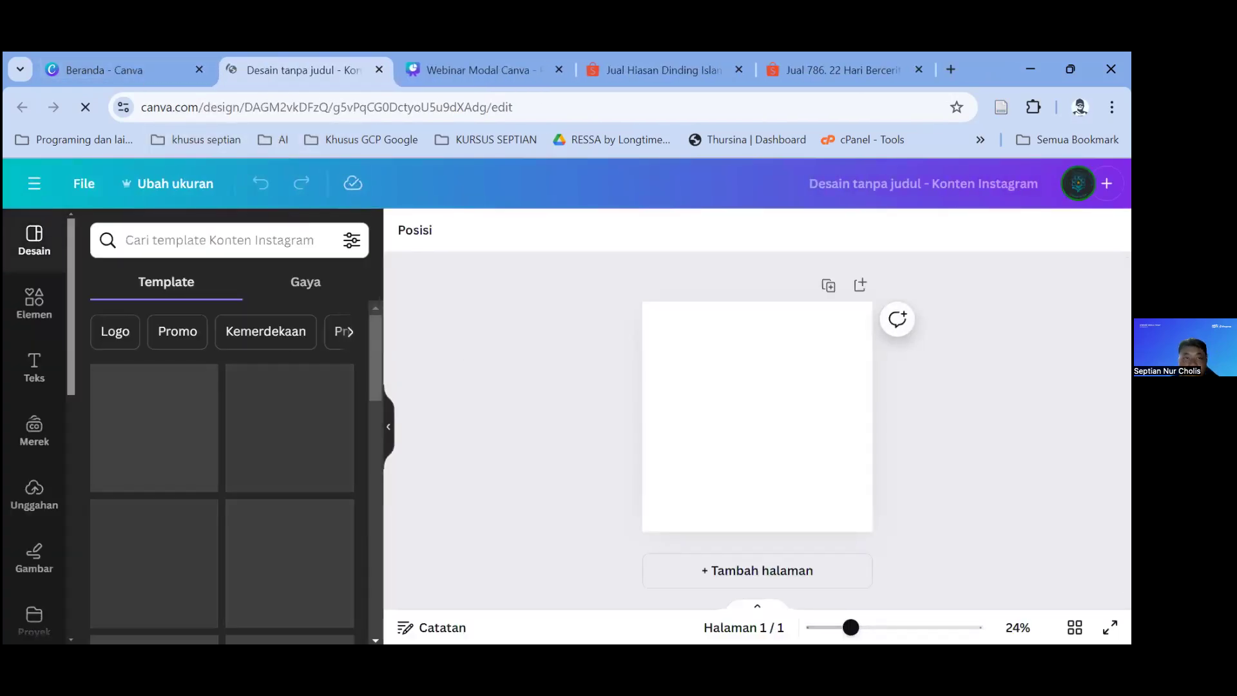
Step: Return to the new blank Instagram post and collapse its template panel
key("ctrl+1")
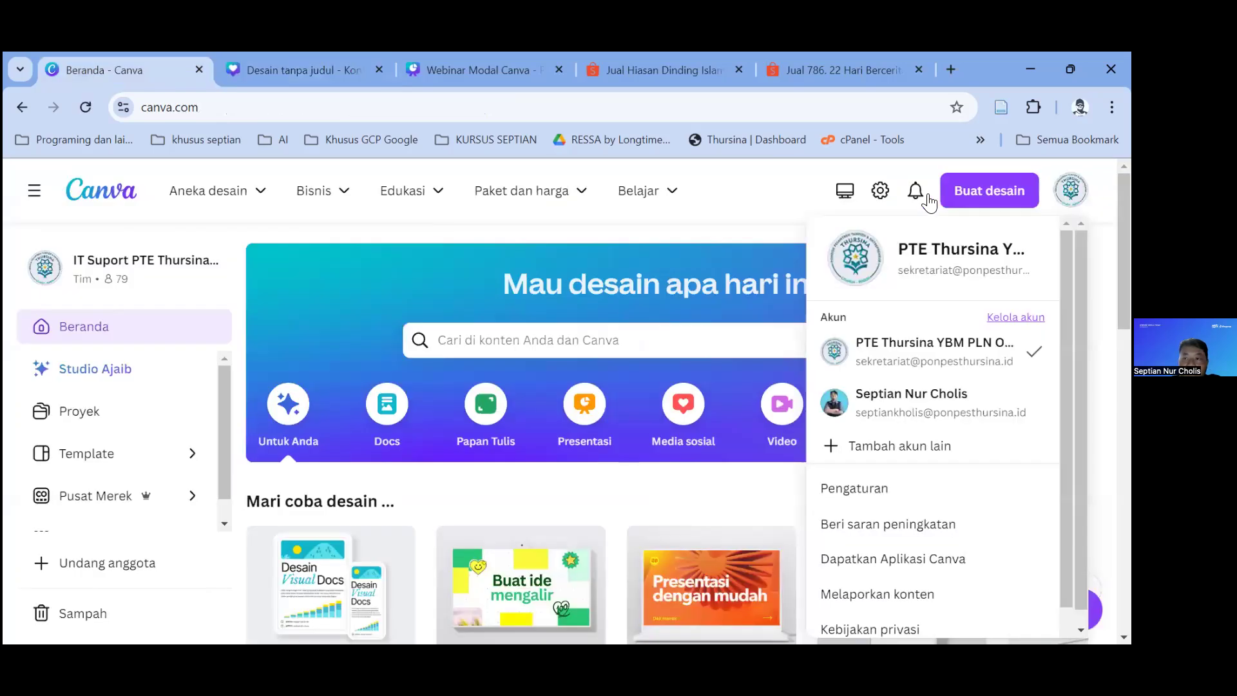
left_click(288, 62)
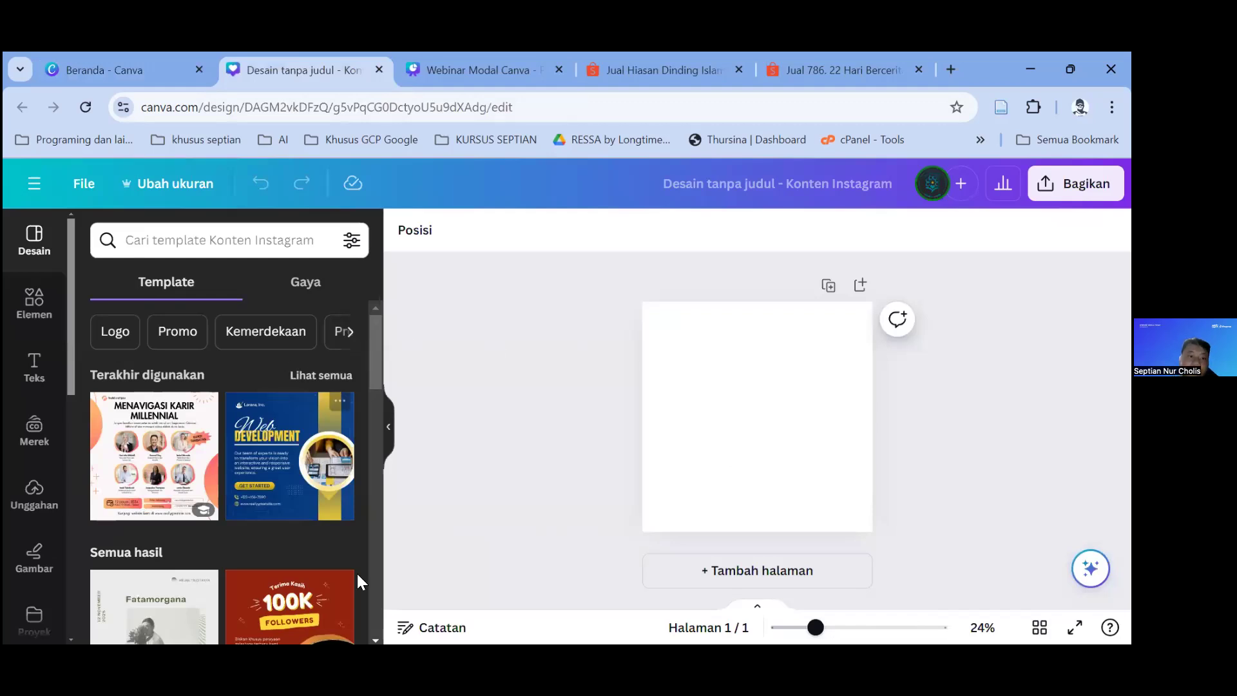
left_click(390, 426)
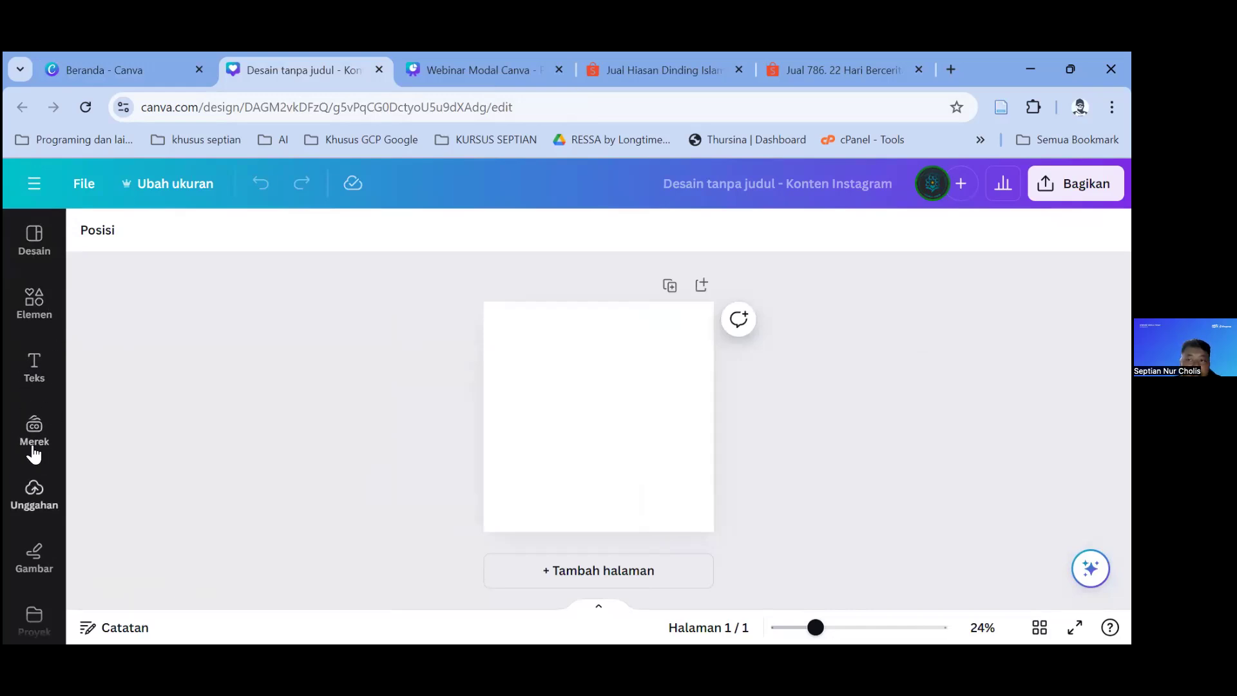
Step: Open and then close the Aplikasi panel from the left sidebar
scroll(25, 423, "down", 4)
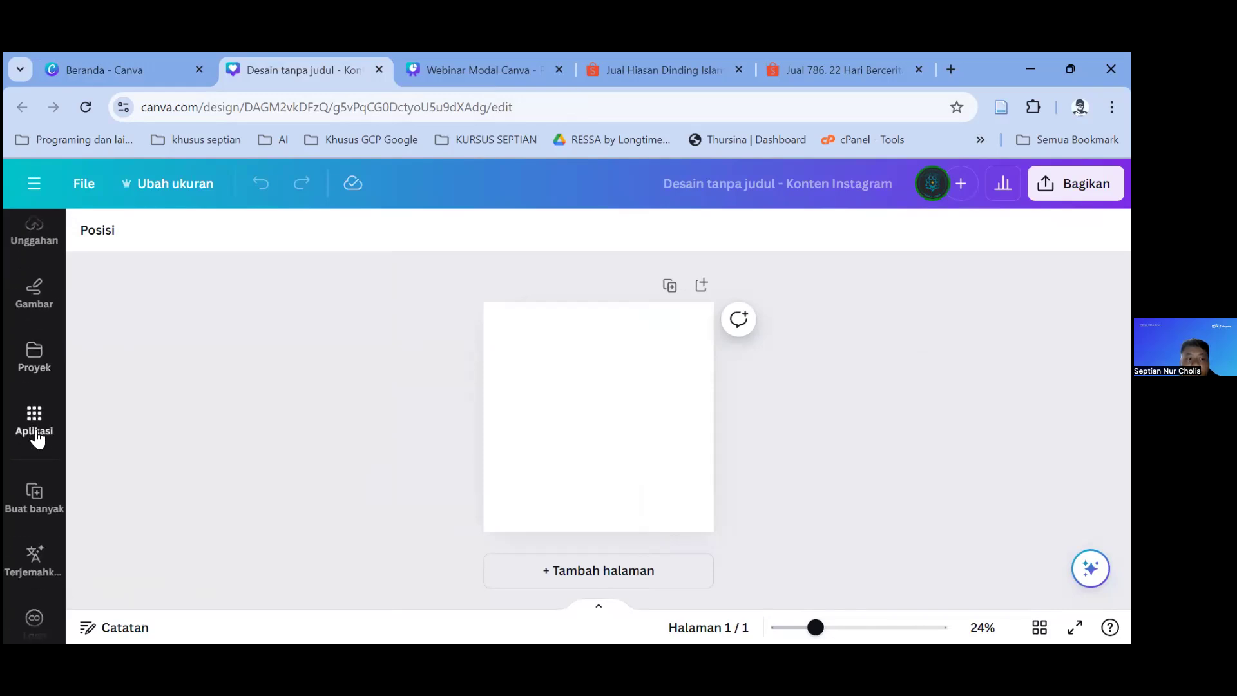
scroll(36, 451, "down", 4)
scroll(35, 361, "up", 3)
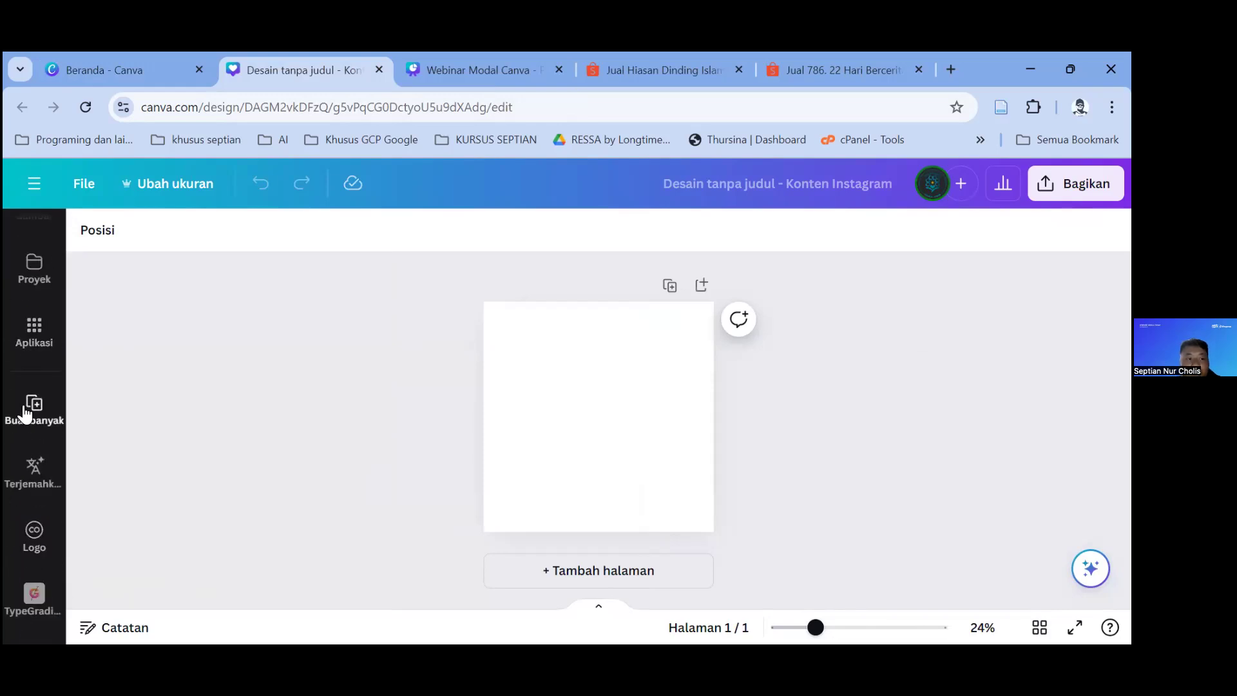
left_click(34, 334)
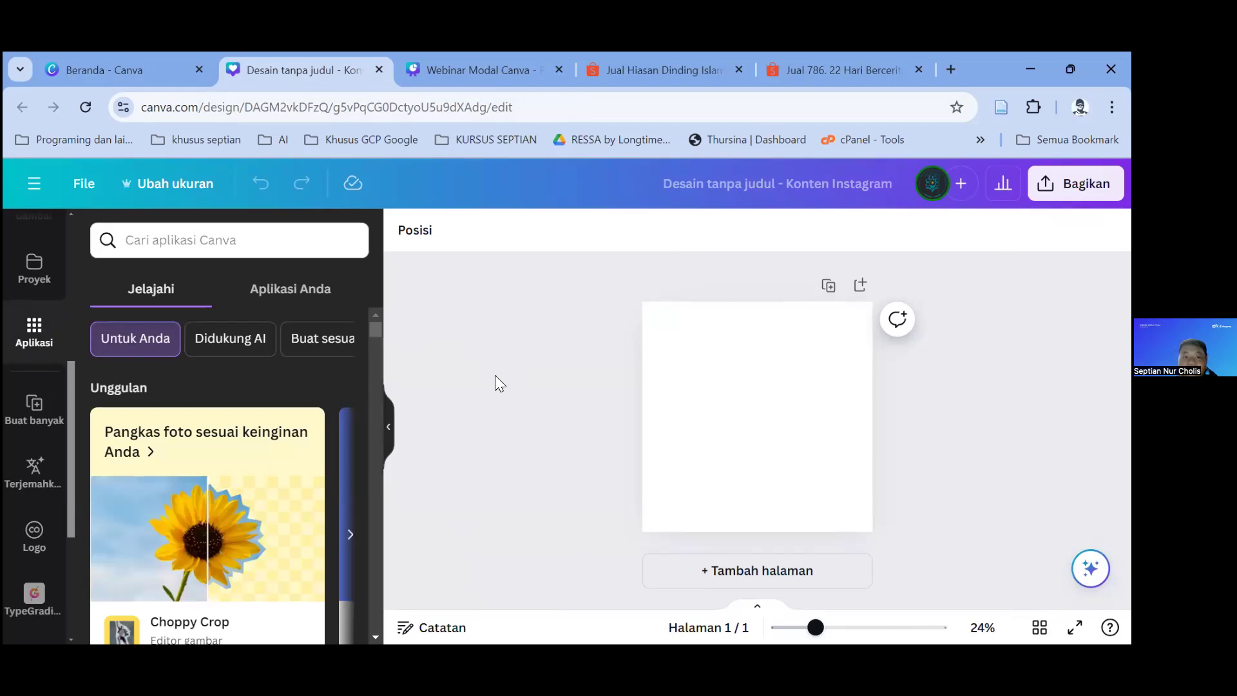
left_click(389, 436)
Step: Reopen the Desain panel listing Konten Instagram templates beside the blank page
scroll(35, 419, "down", 4)
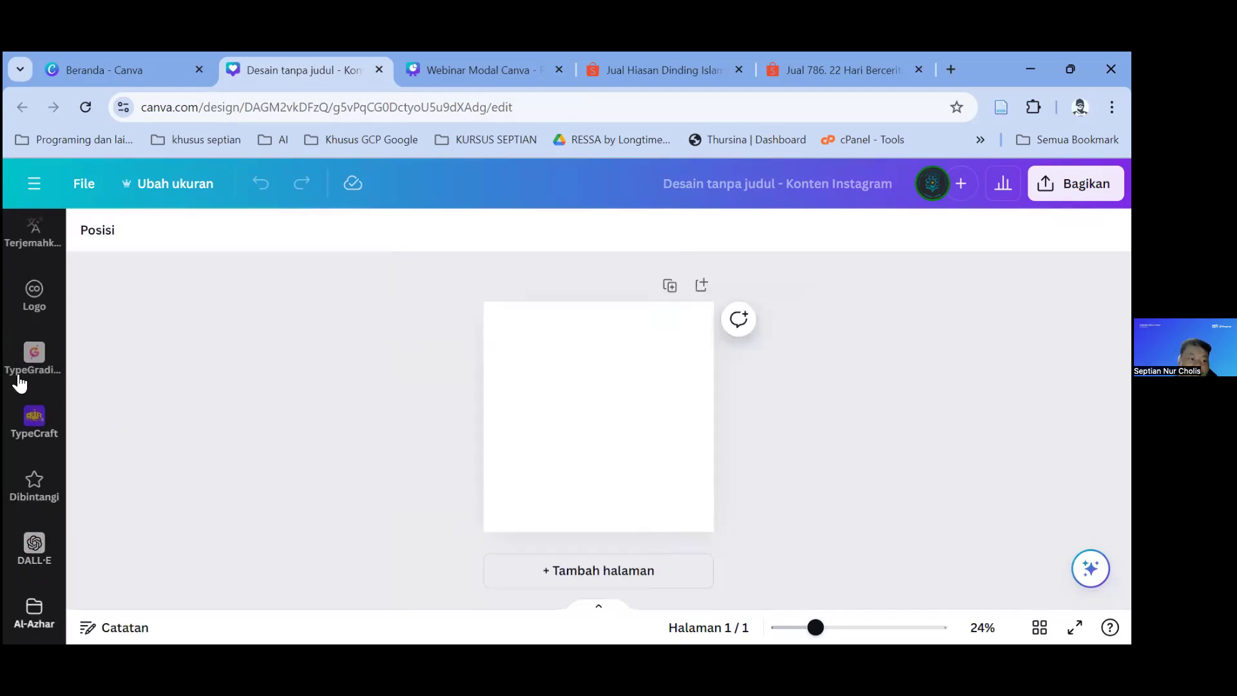
scroll(39, 413, "up", 4)
scroll(32, 438, "down", 3)
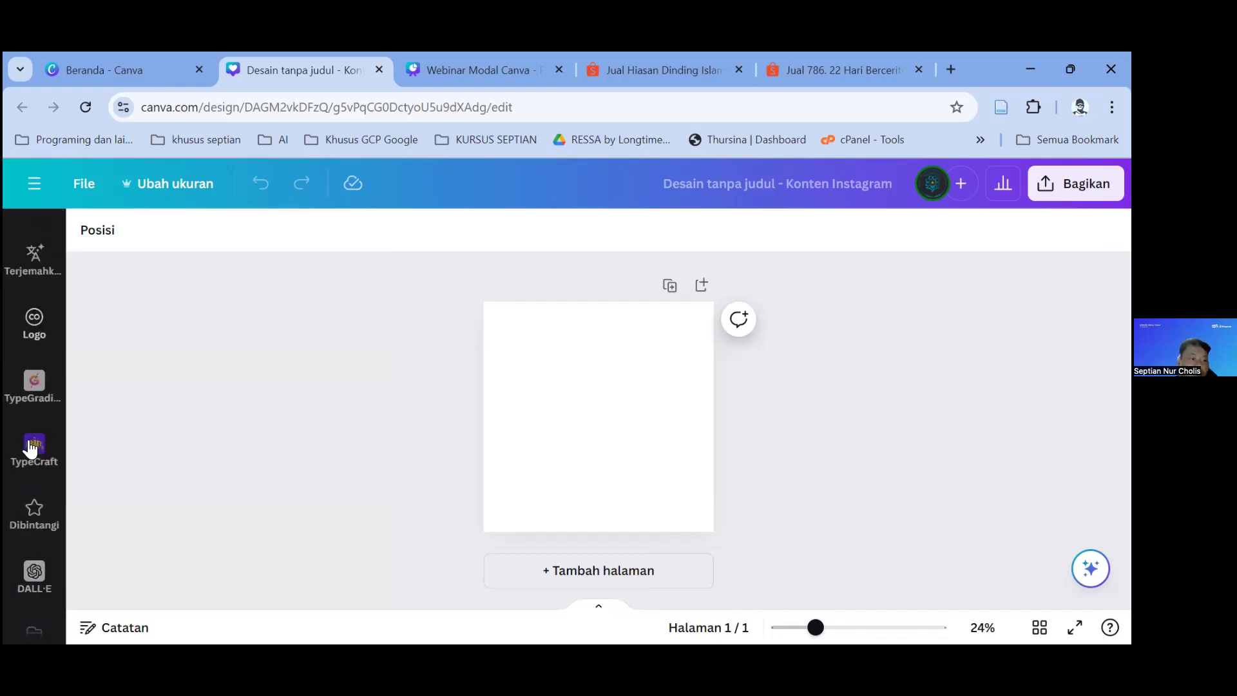
scroll(31, 448, "up", 2)
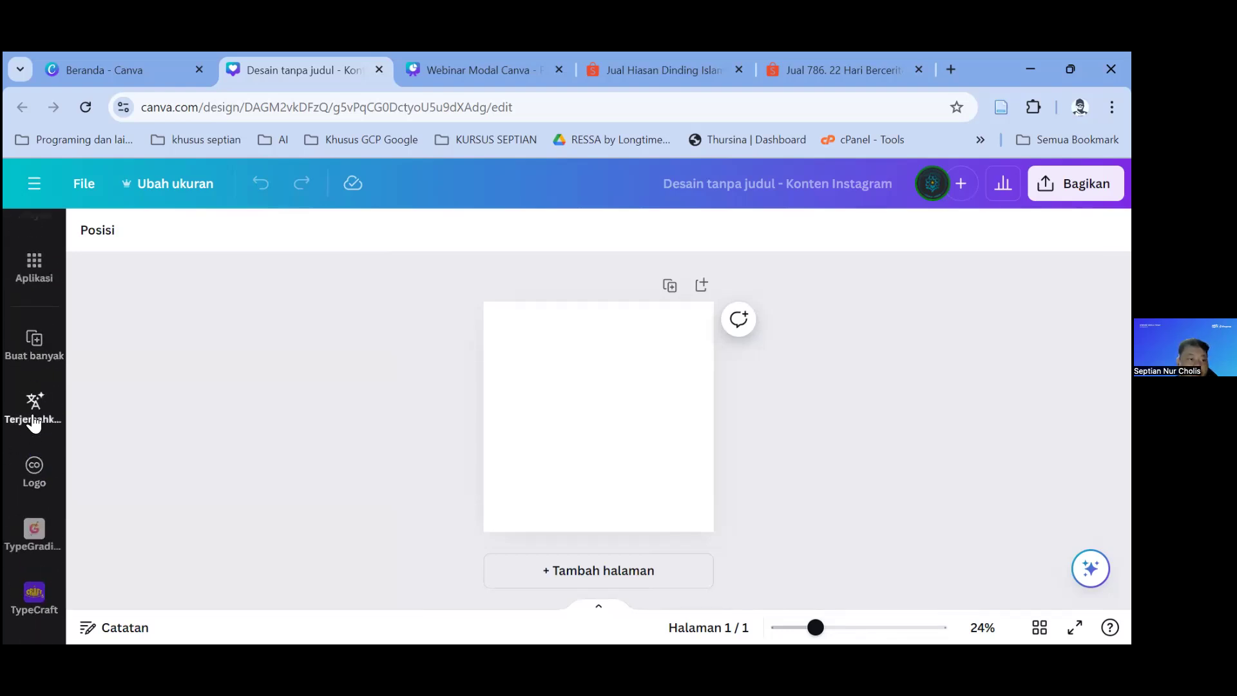
scroll(34, 422, "down", 3)
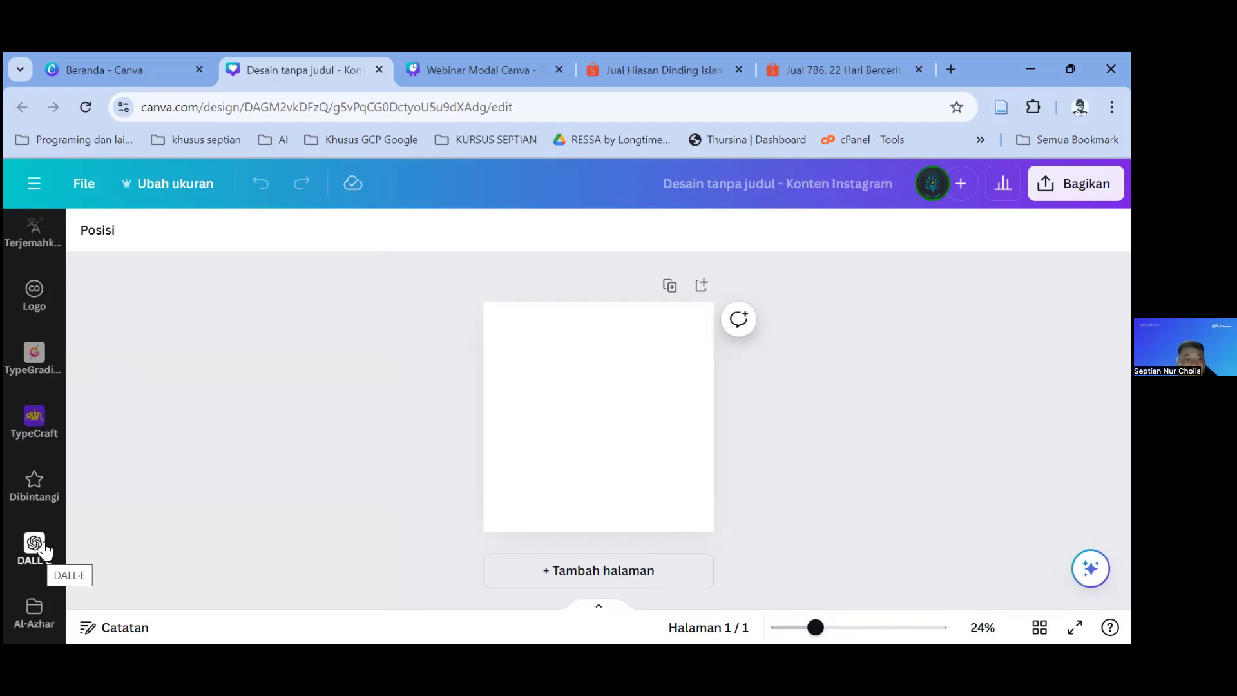
scroll(38, 515, "up", 10)
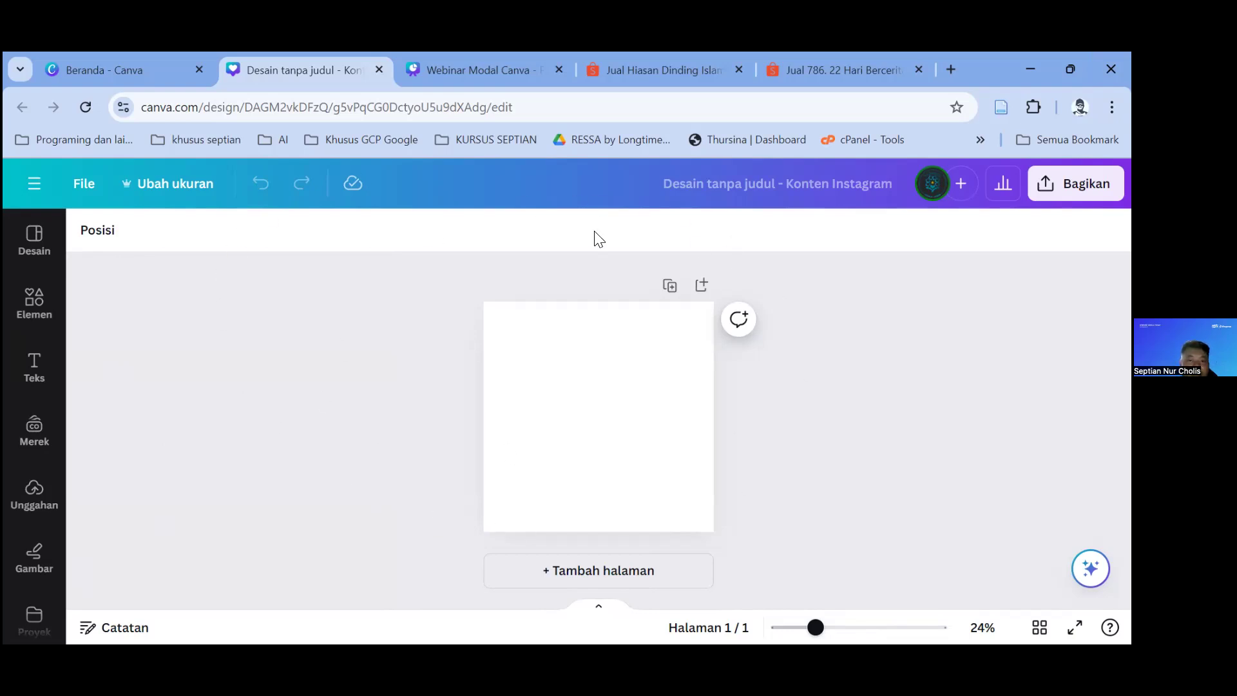
left_click(32, 243)
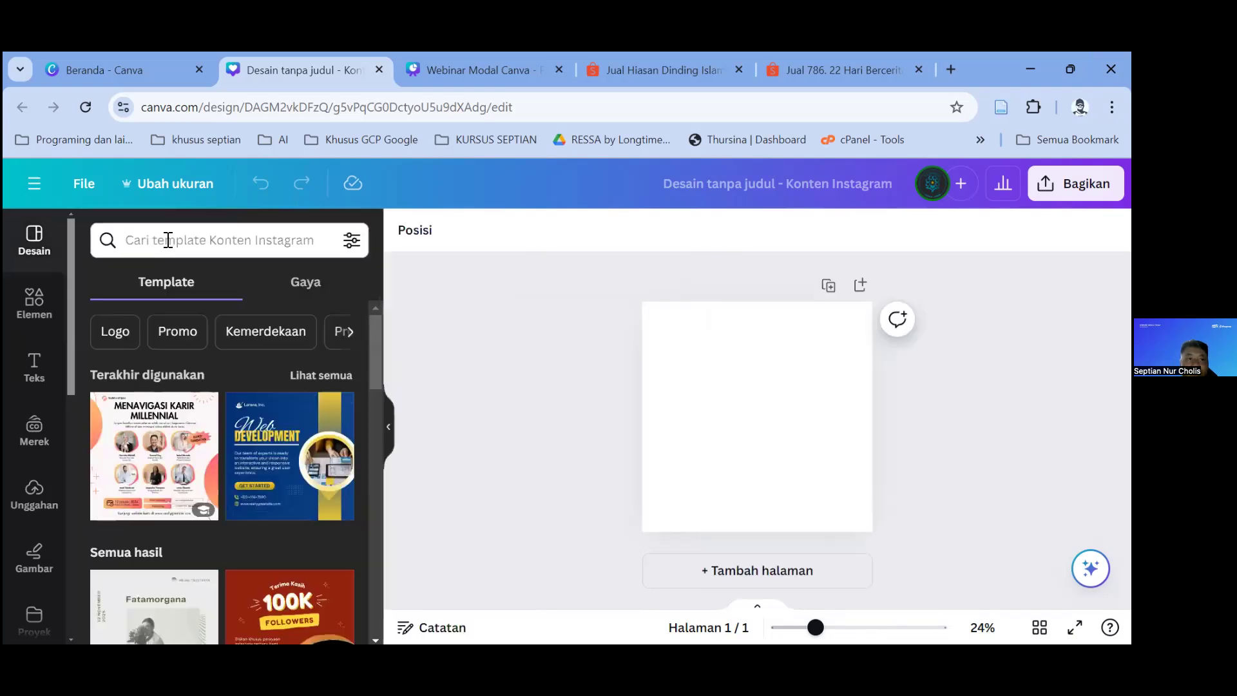
Step: Search the templates for 'minuman dingin' cold-drink designs
scroll(246, 450, "down", 10)
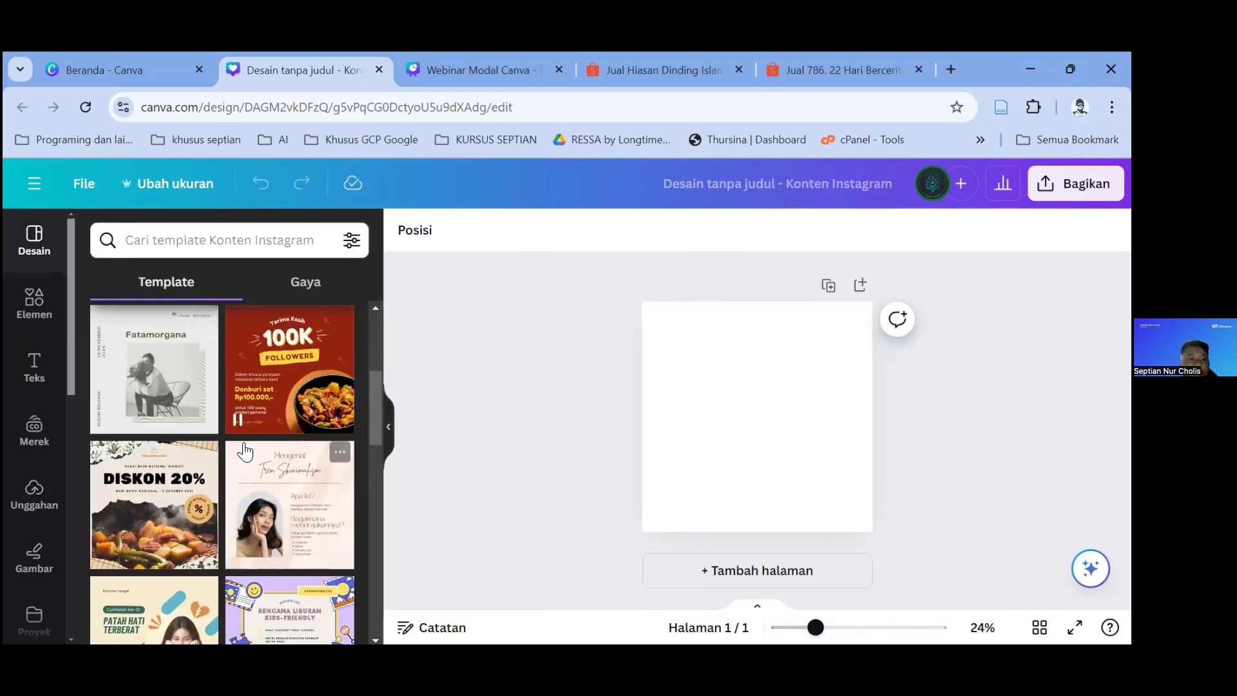
scroll(245, 451, "down", 3)
scroll(270, 425, "up", 10)
scroll(303, 393, "down", 10)
scroll(310, 384, "down", 10)
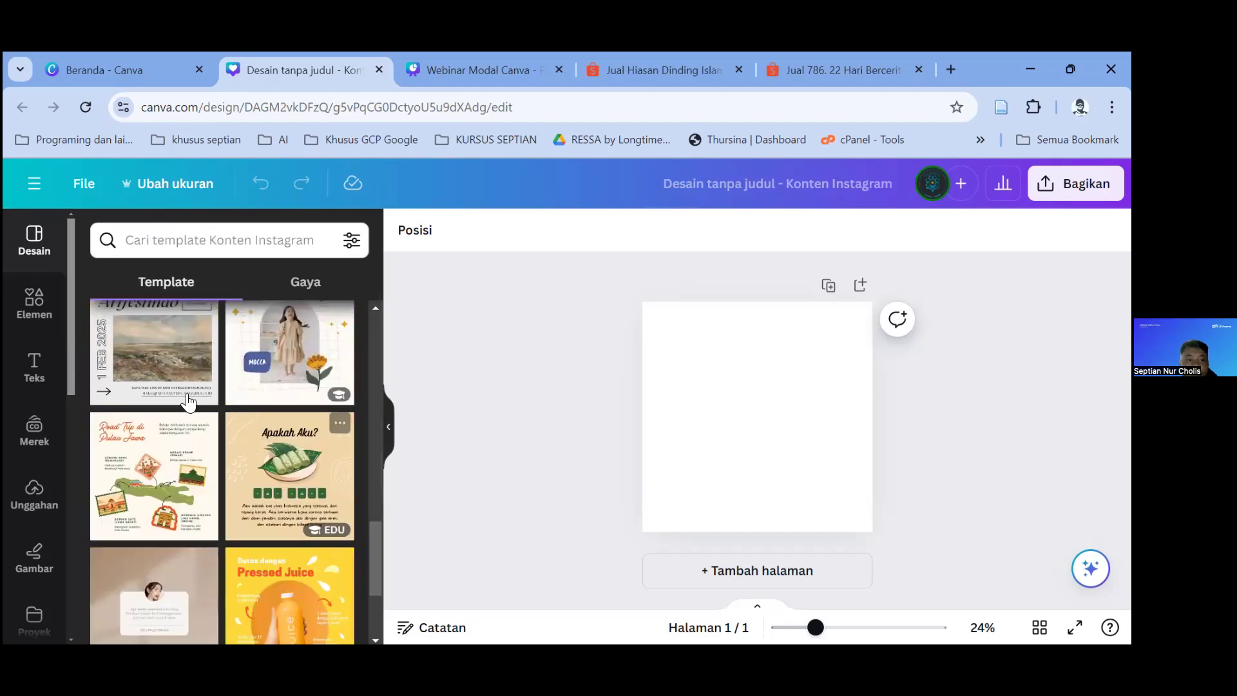
scroll(193, 444, "up", 15)
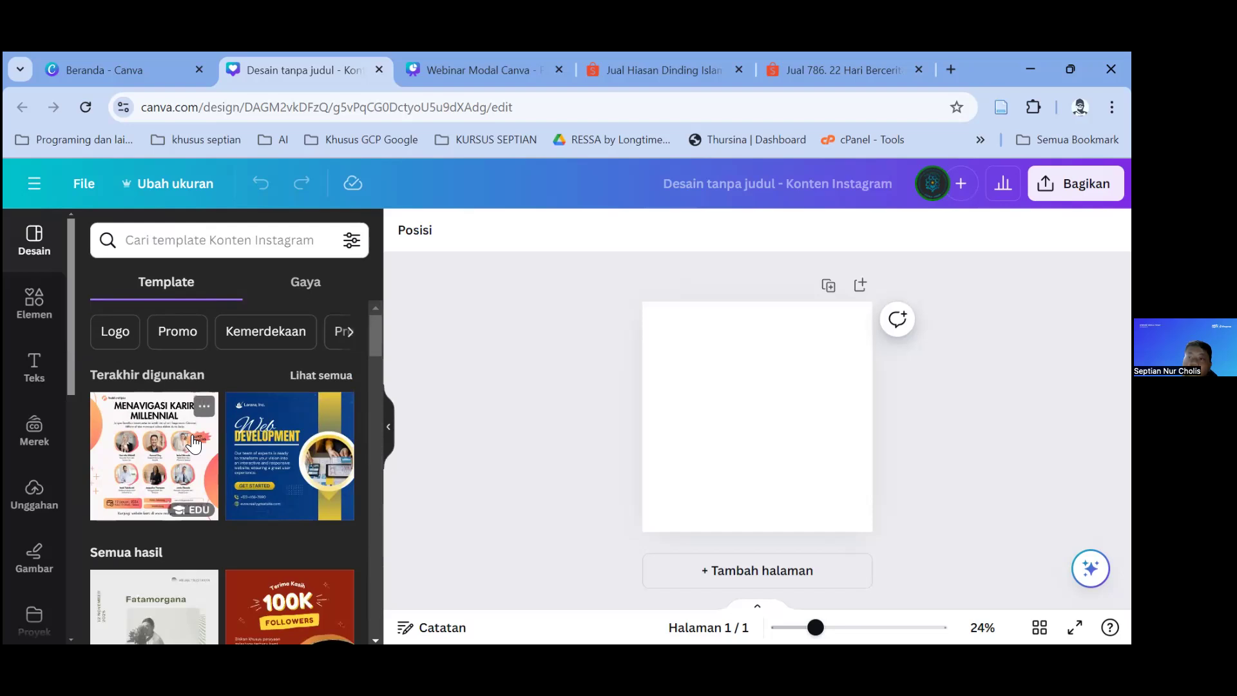
left_click(200, 240)
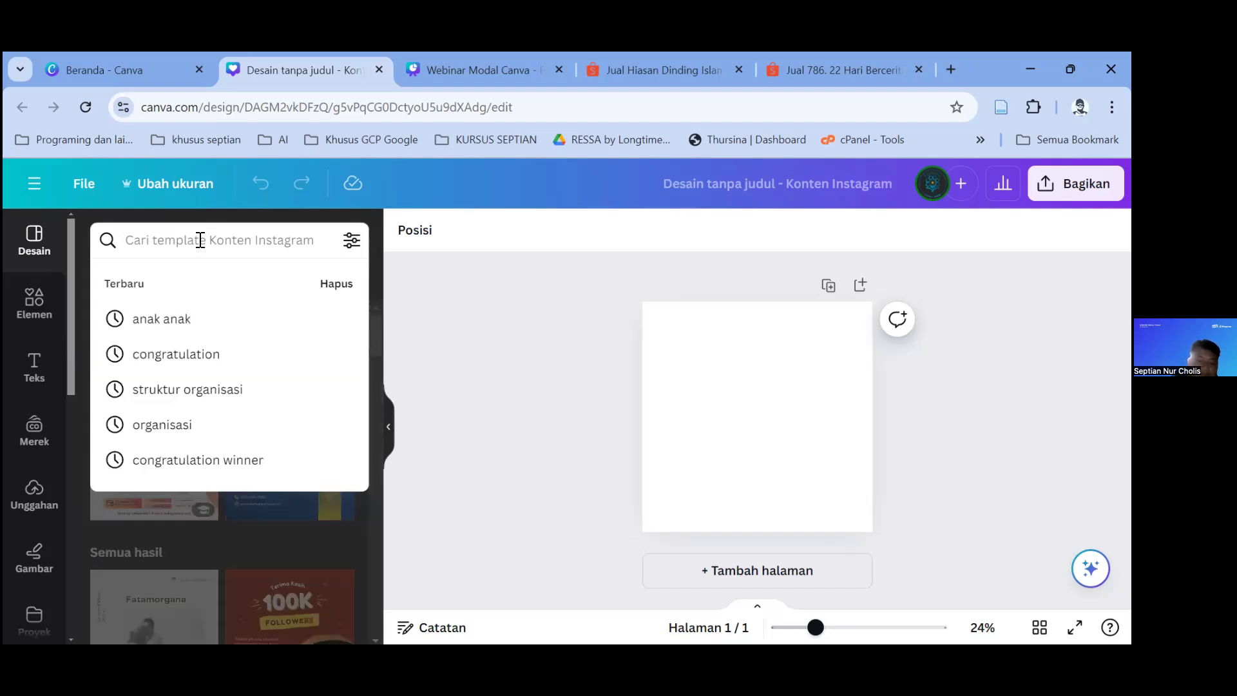
type("minuman")
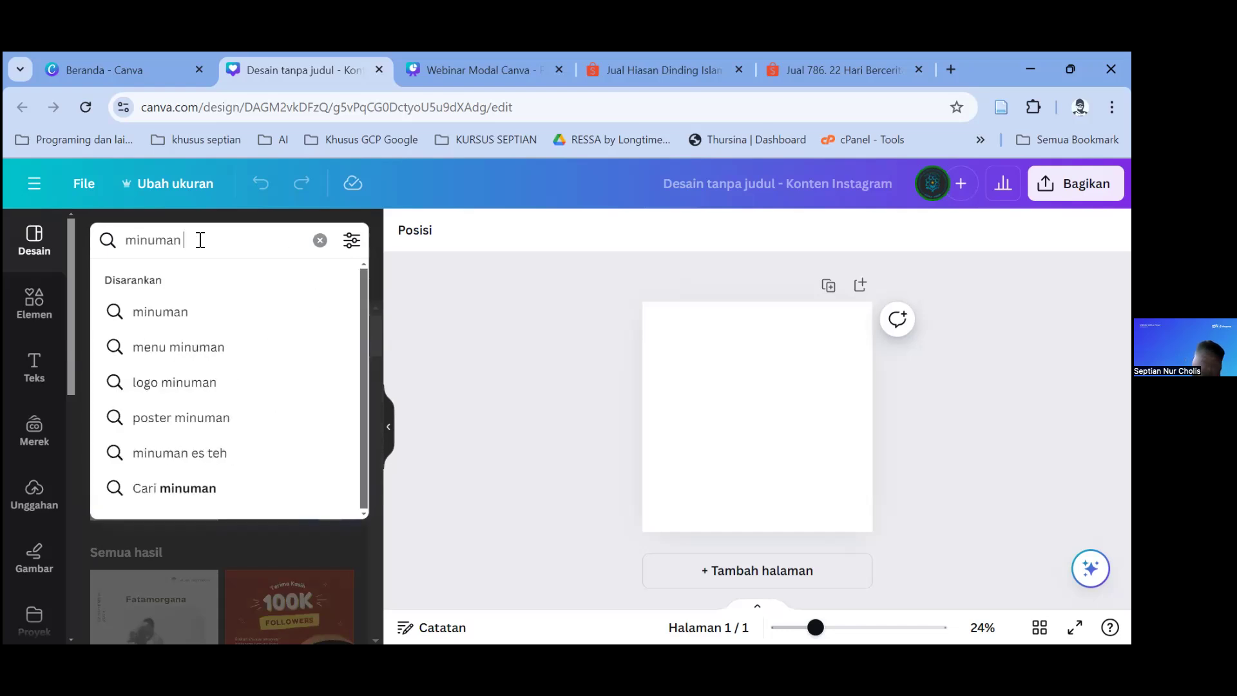
type(" dingin")
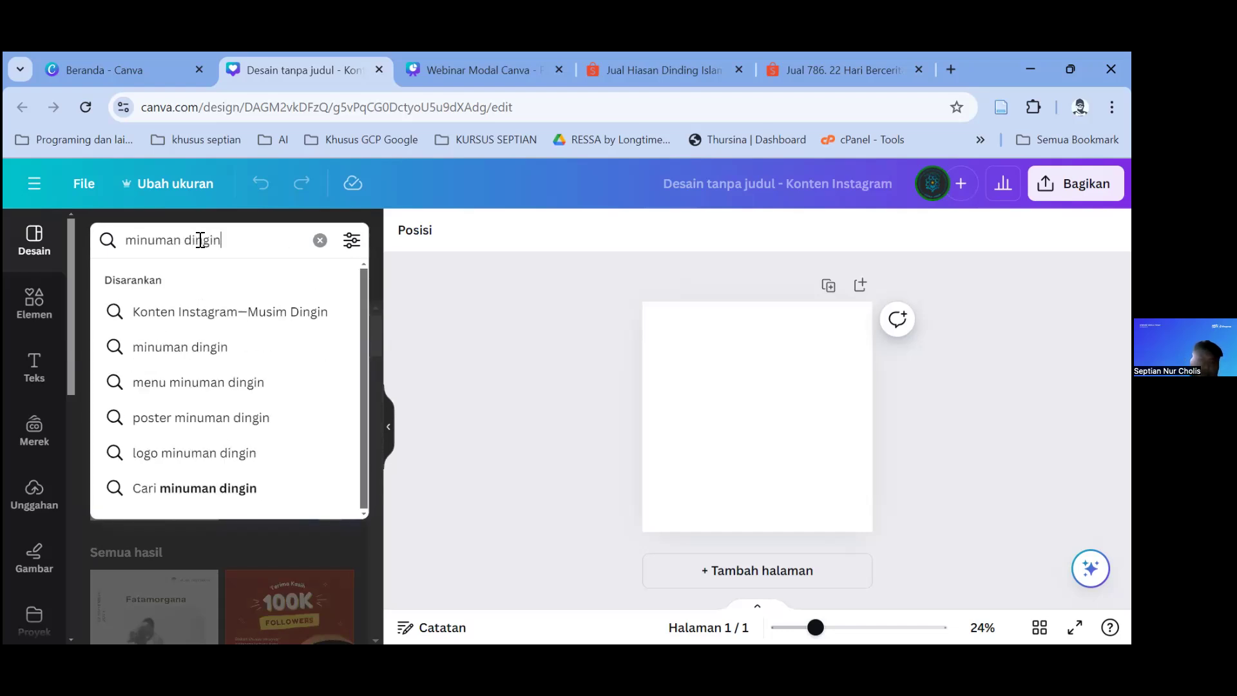
key("Return")
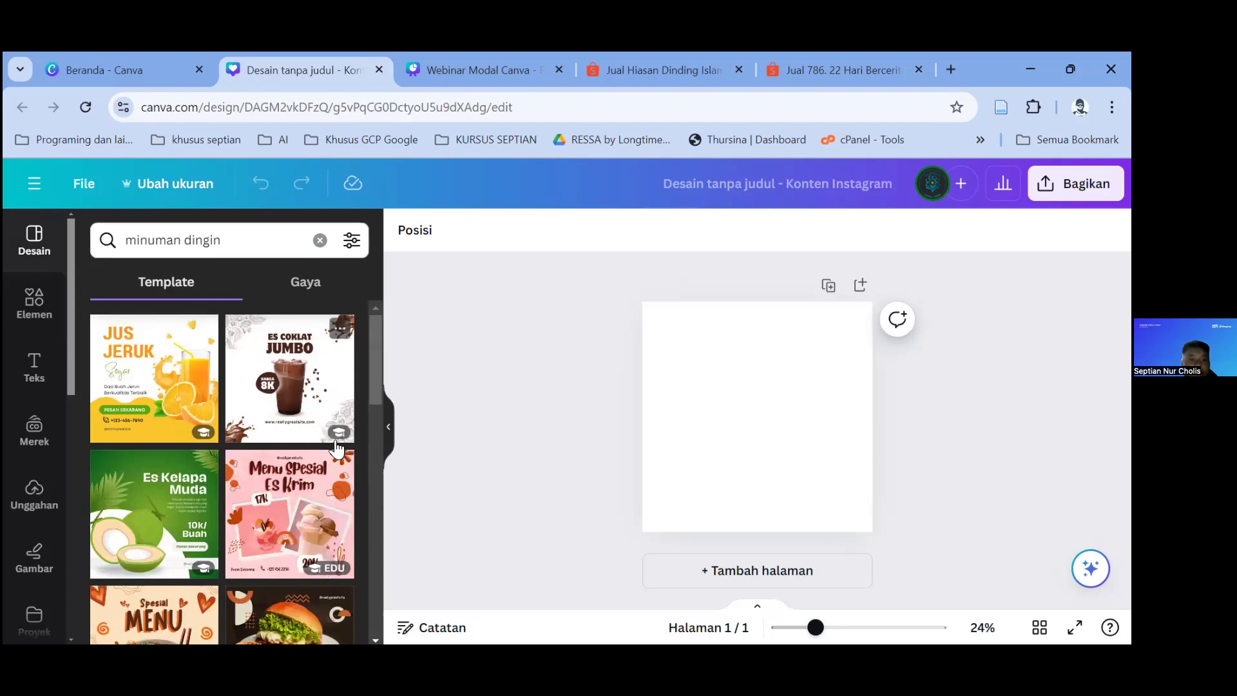
Step: Apply the Jus Jeruk Segar template to the blank post
scroll(297, 390, "down", 3)
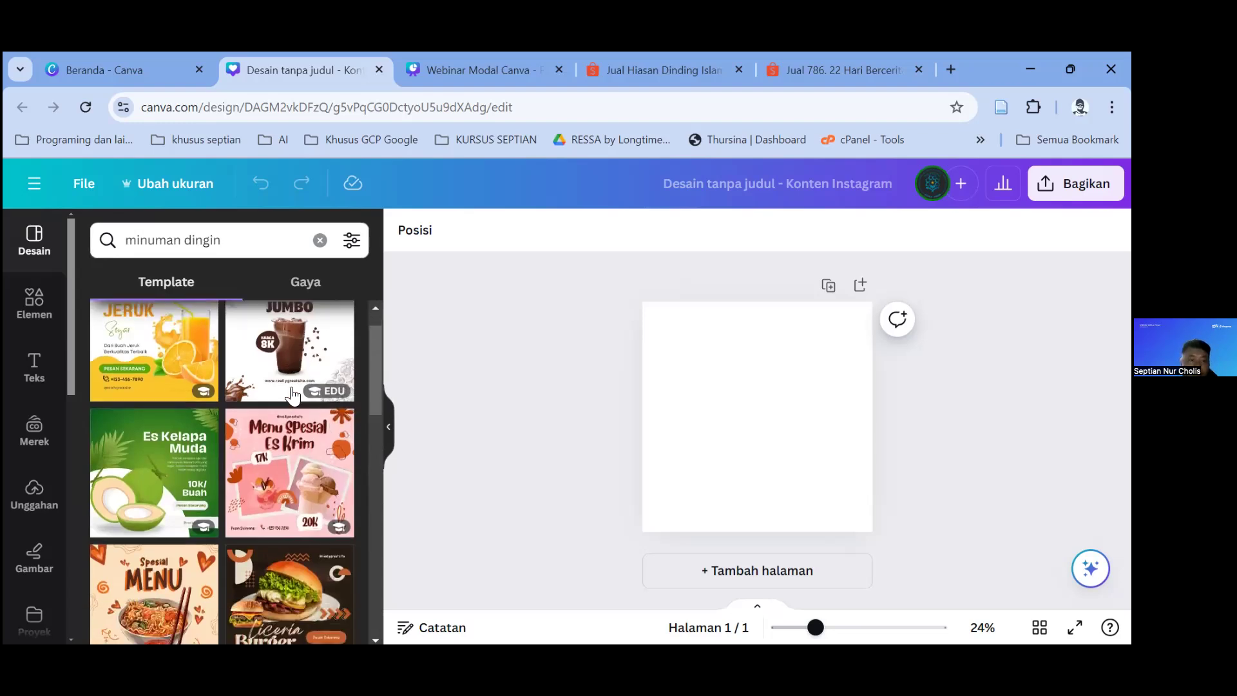
scroll(206, 406, "up", 3)
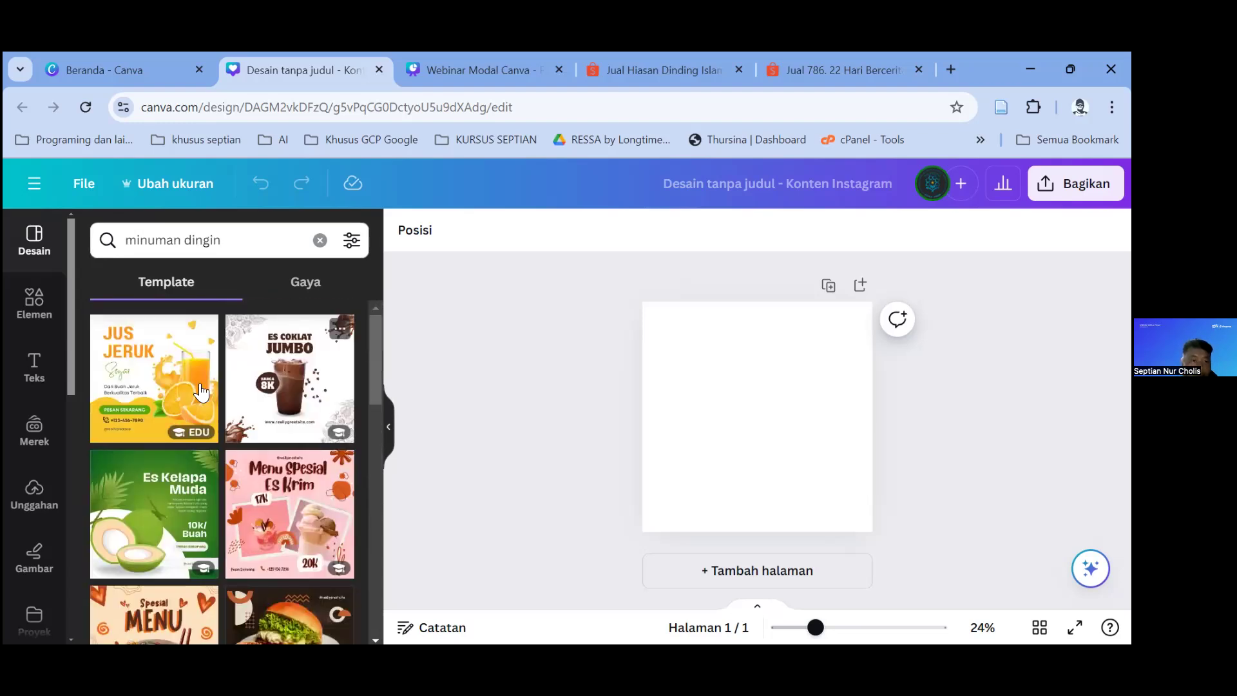
left_click(124, 409)
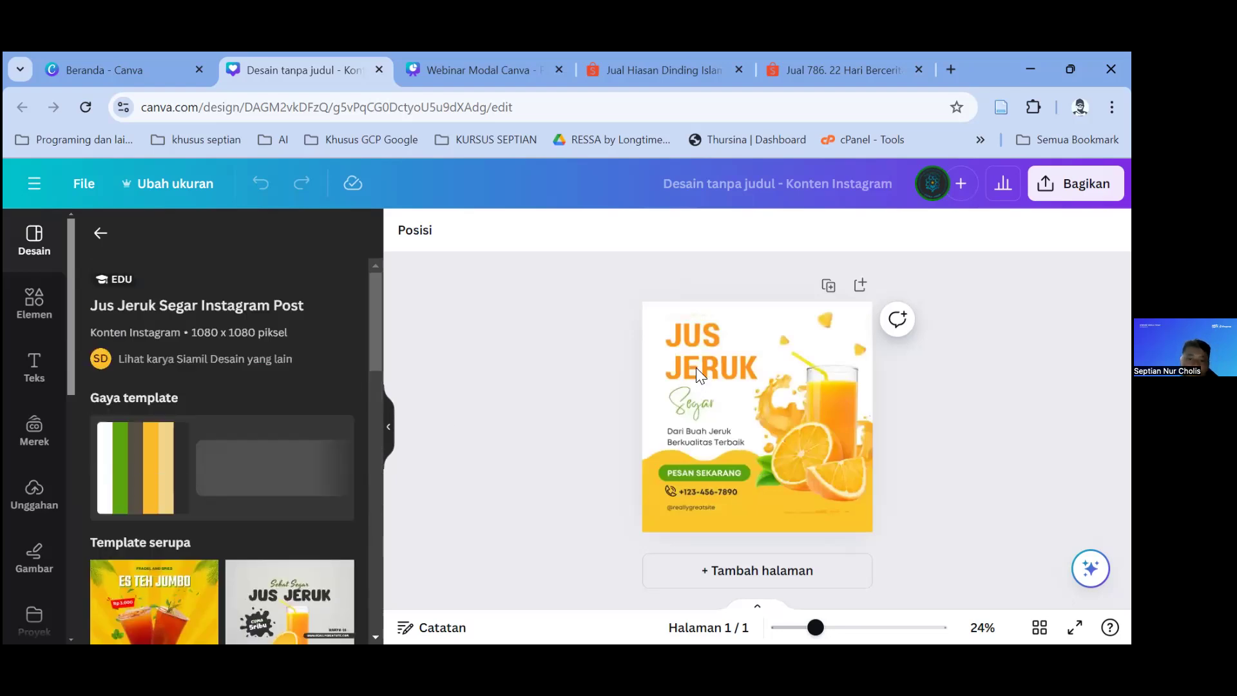
left_click(713, 488)
double_click(714, 491)
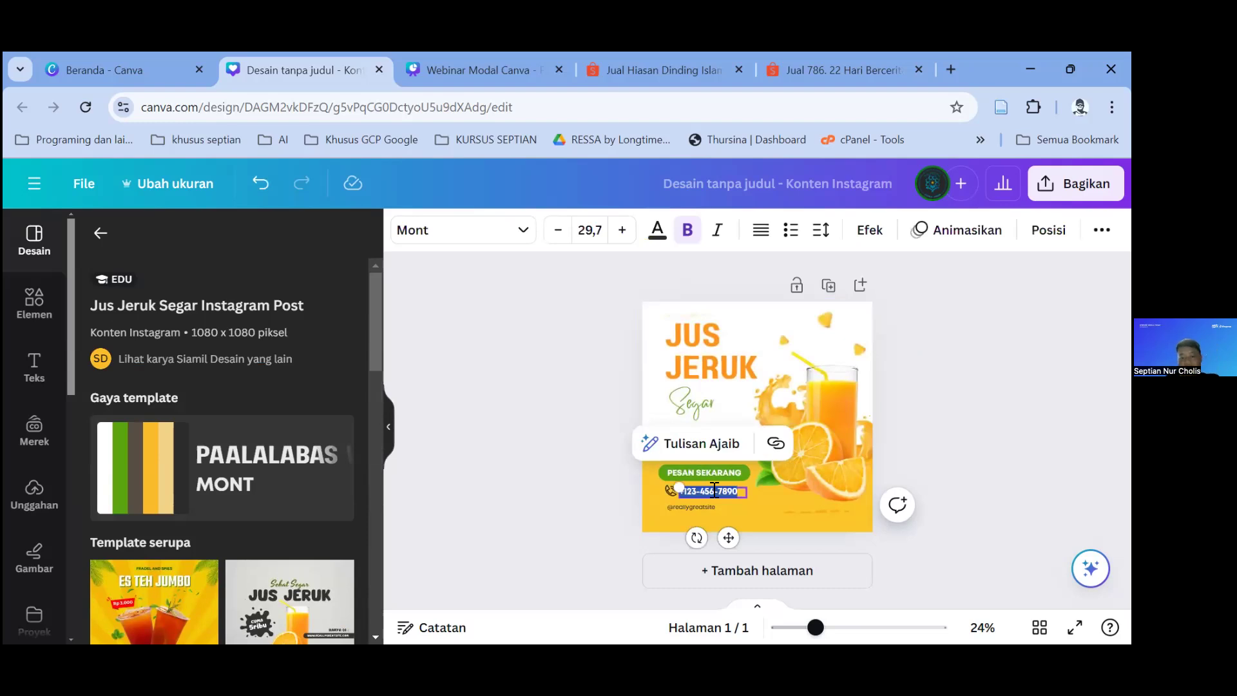
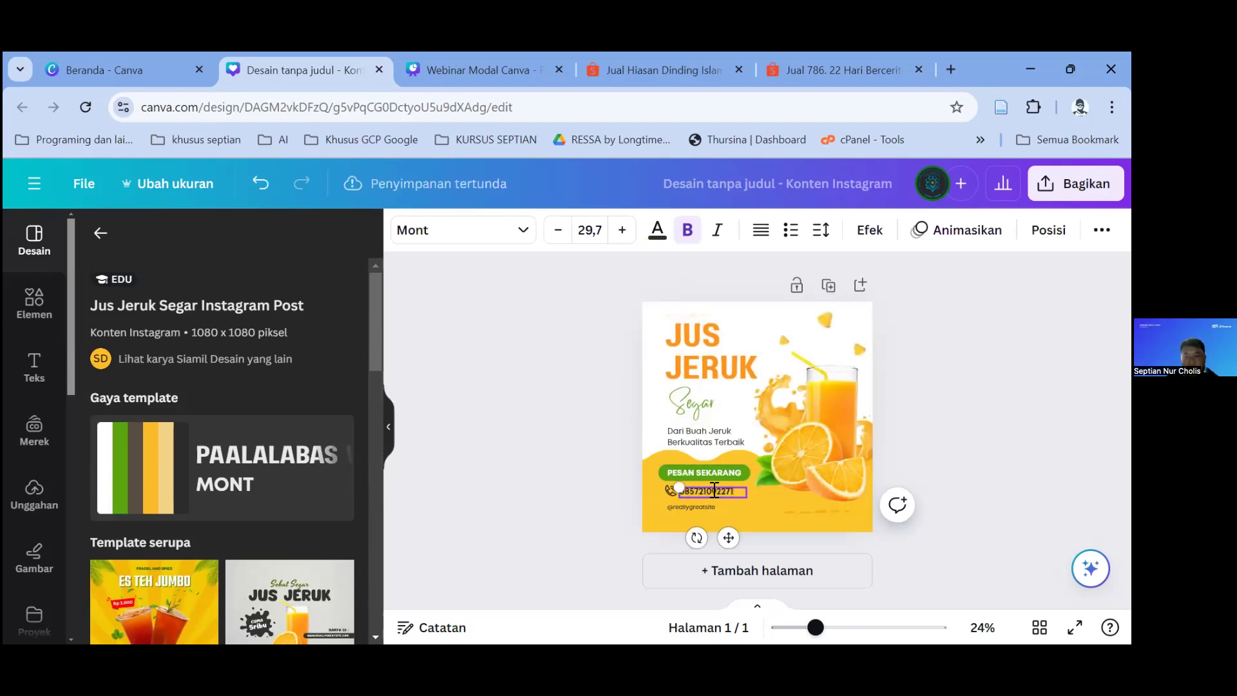
double_click(714, 510)
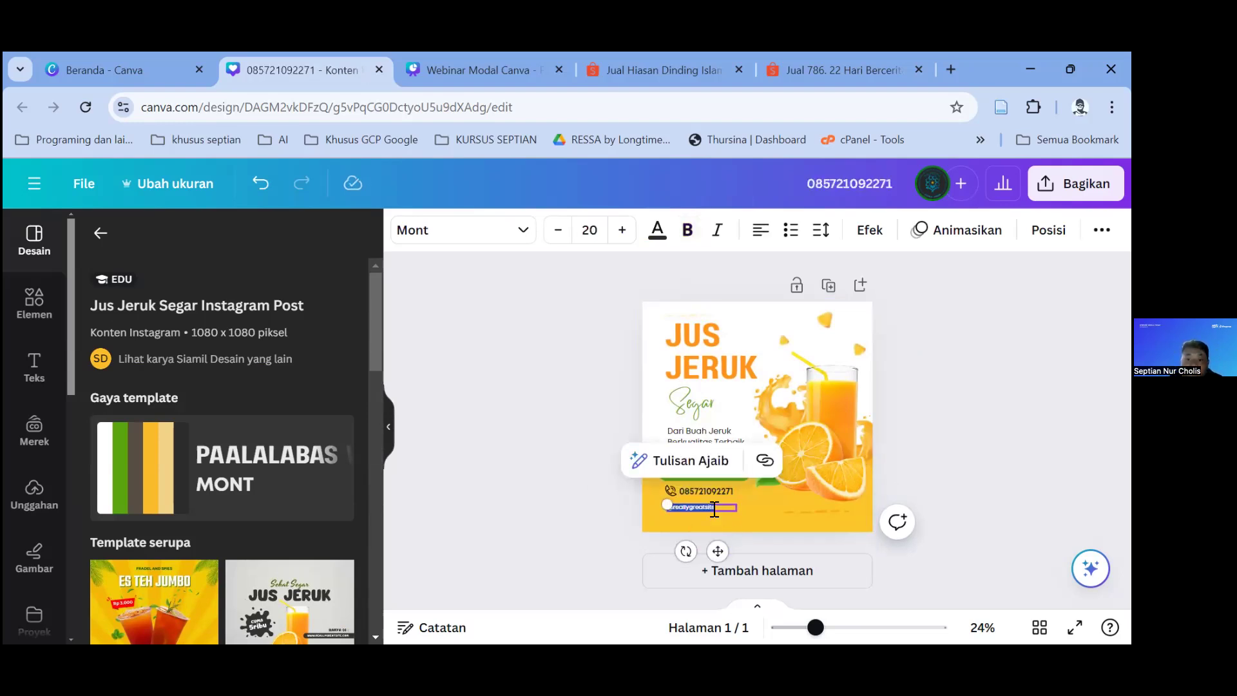
key("BackSpace")
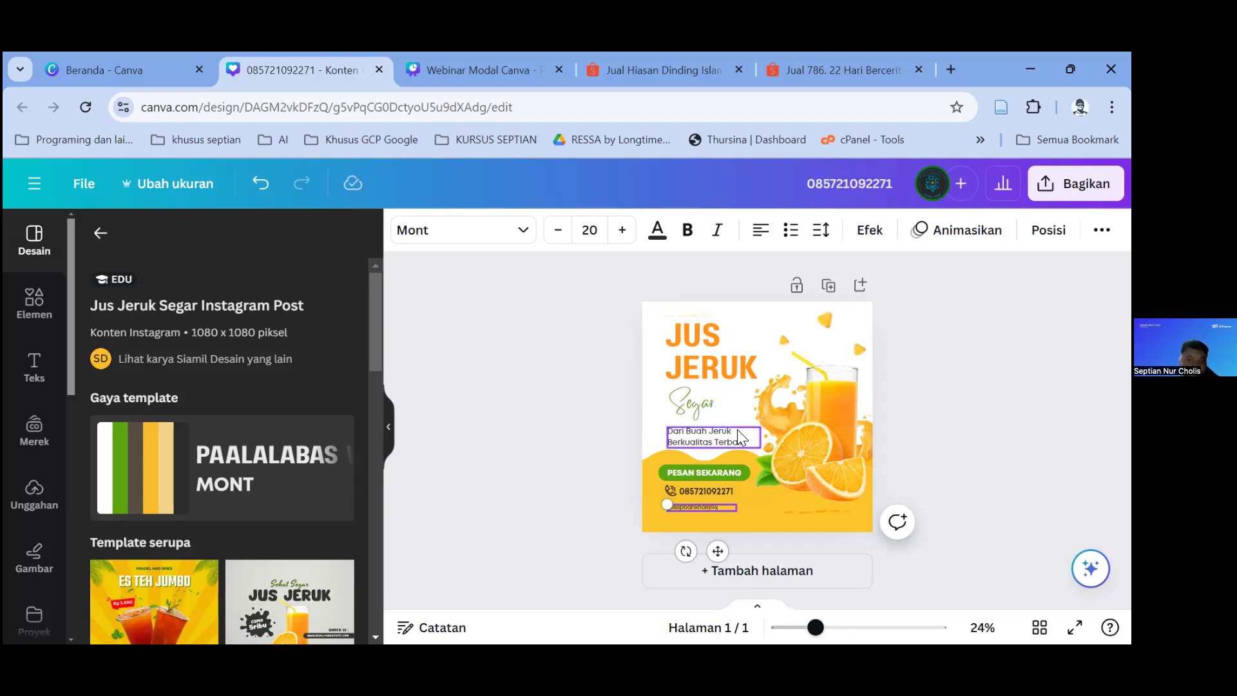
Step: Delete the orange-juice glass photo from the template
left_click_drag(801, 406, 791, 462)
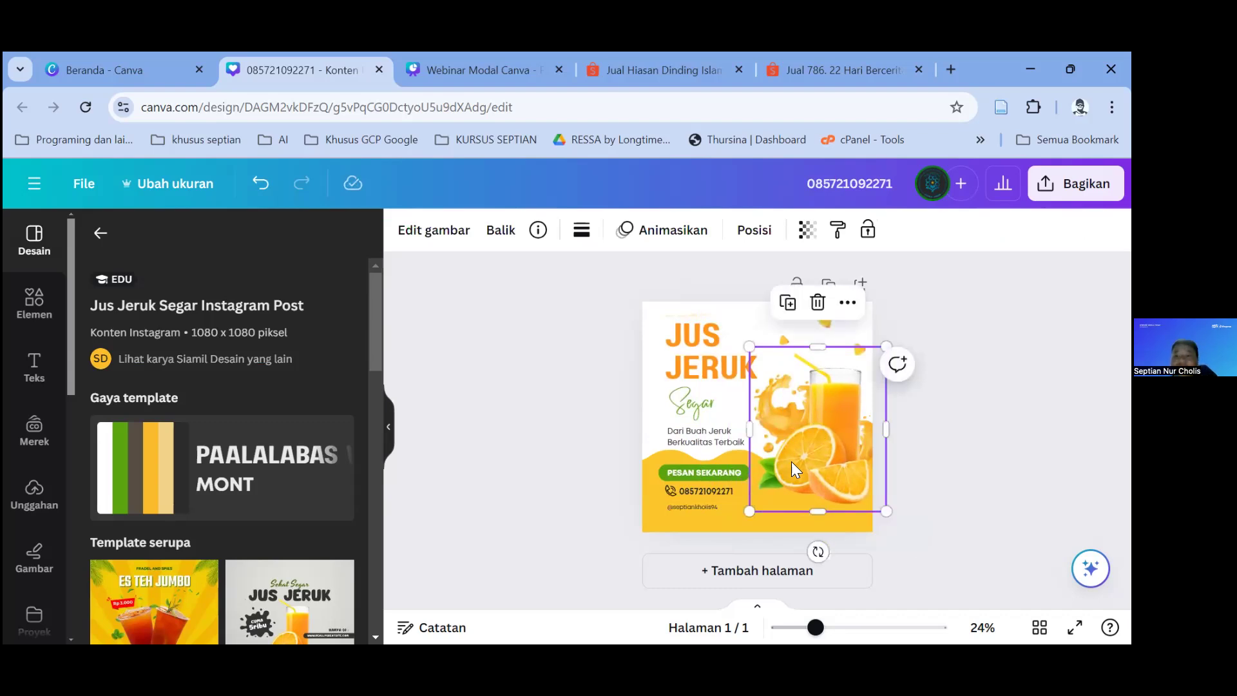
key("Delete")
left_click(791, 476)
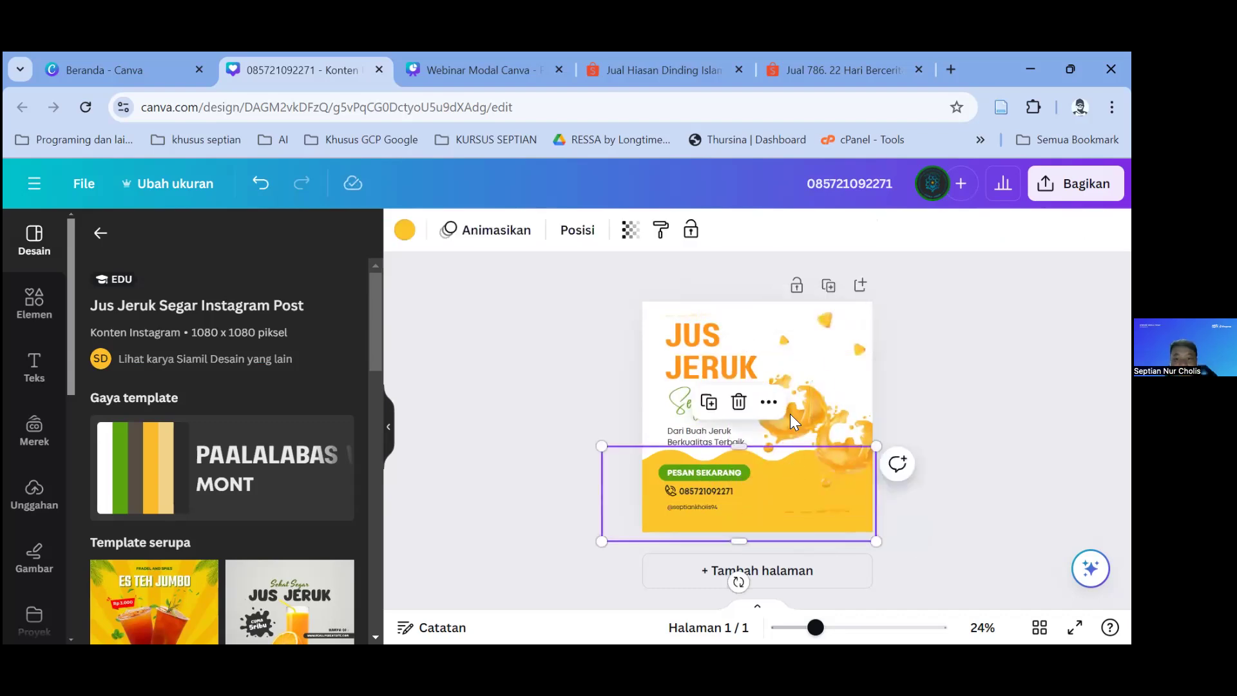
Step: Remove the orange splash image from the post
left_click(790, 416)
left_click_drag(797, 410, 855, 445)
key("Delete")
Step: Recolour the bottom wave shape pink after trying coral red and purple
left_click(790, 481)
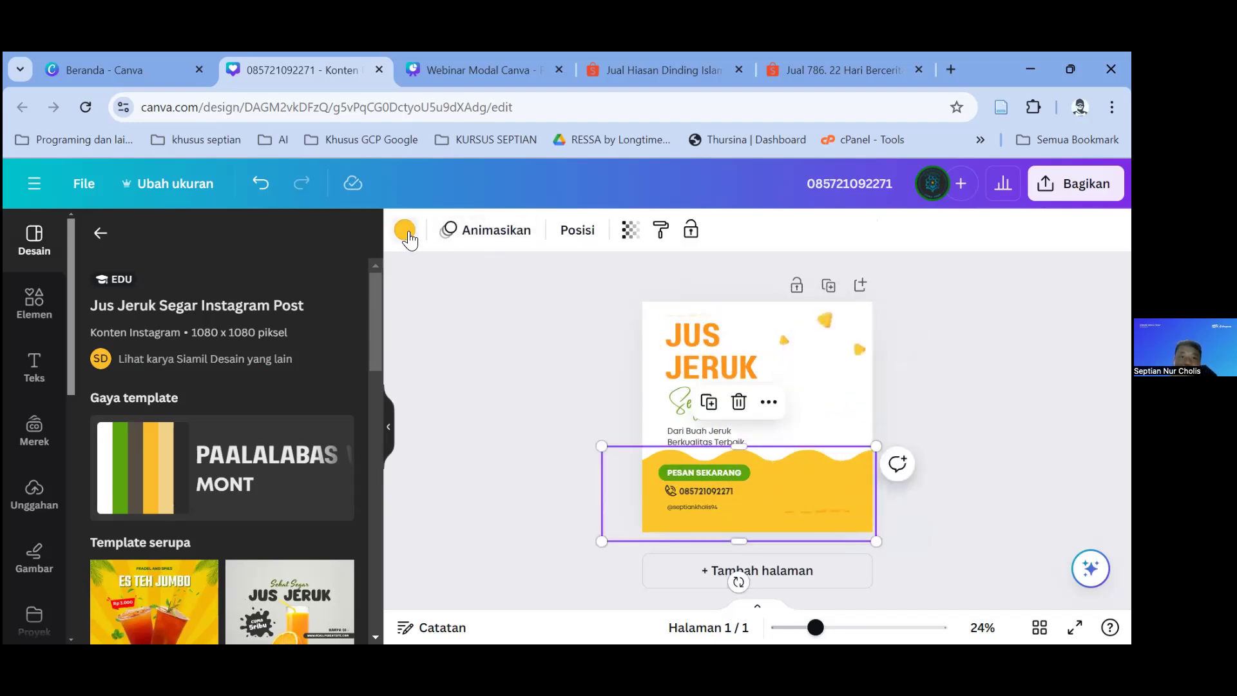
left_click(406, 235)
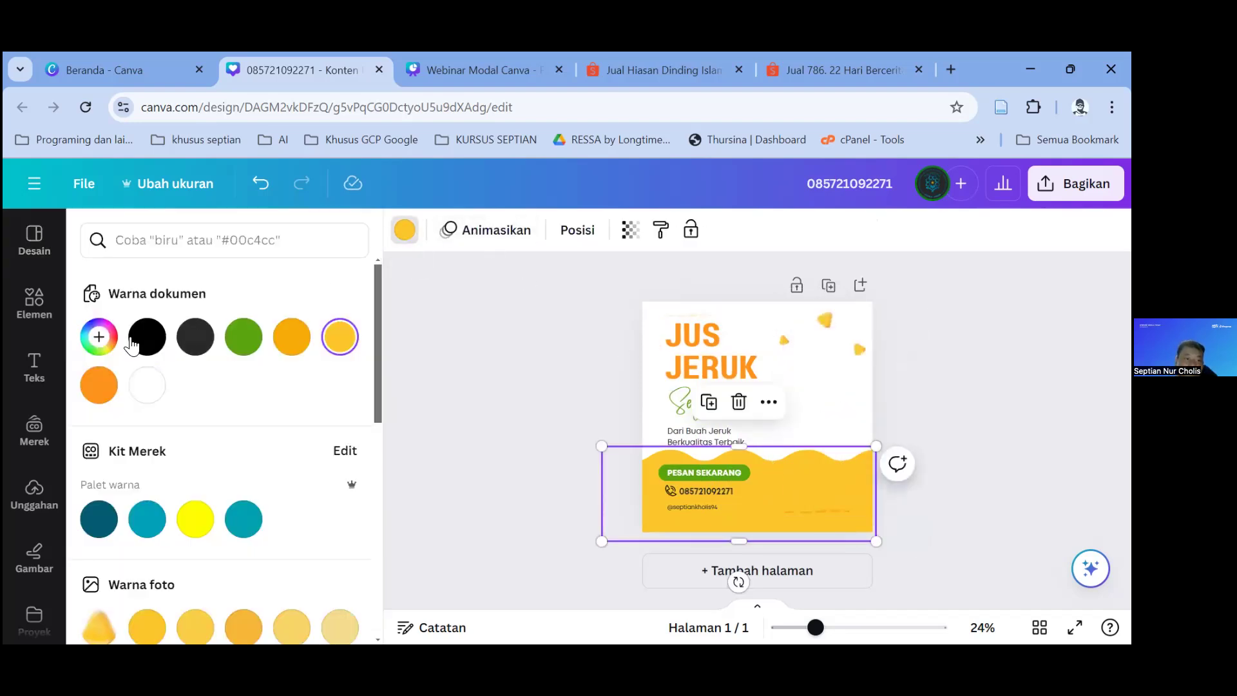
scroll(161, 461, "down", 5)
left_click(195, 457)
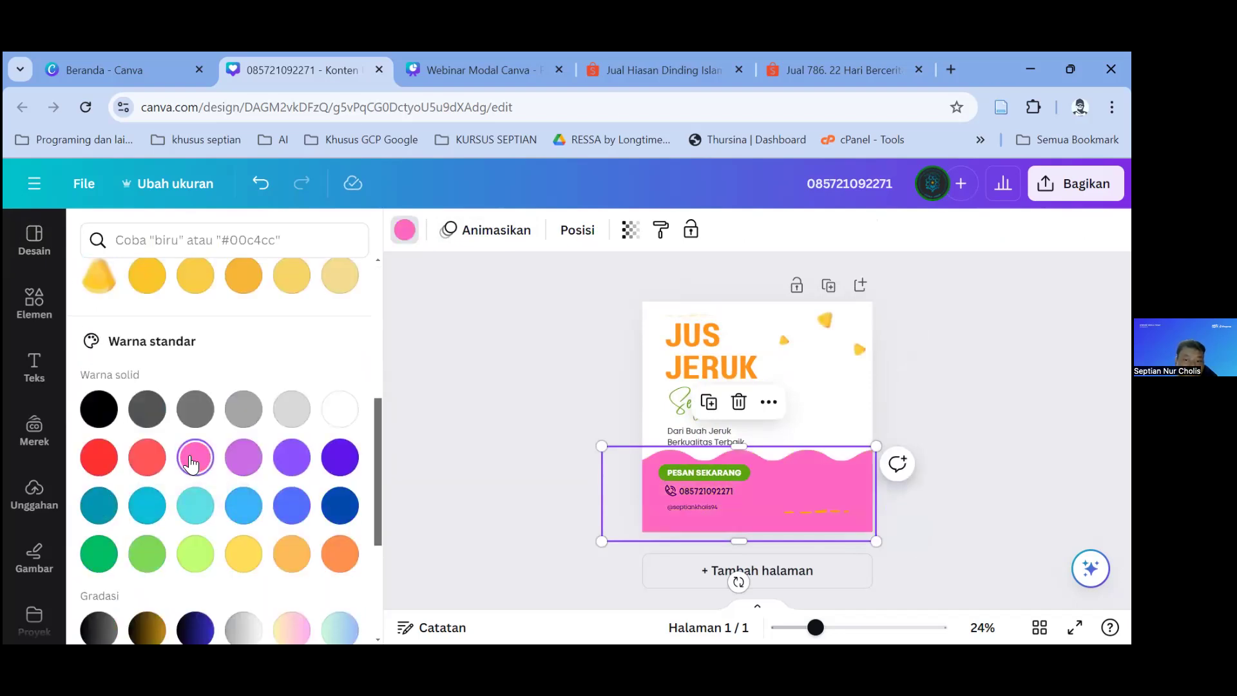
left_click(146, 457)
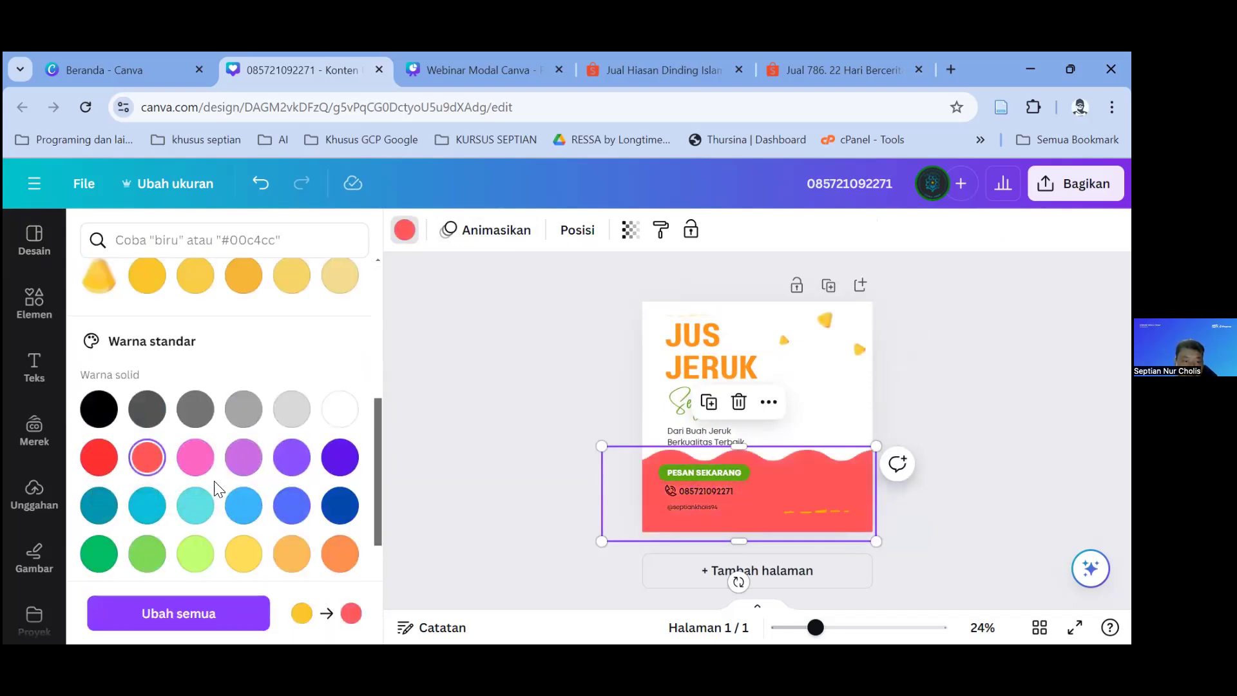
left_click(243, 462)
left_click(200, 460)
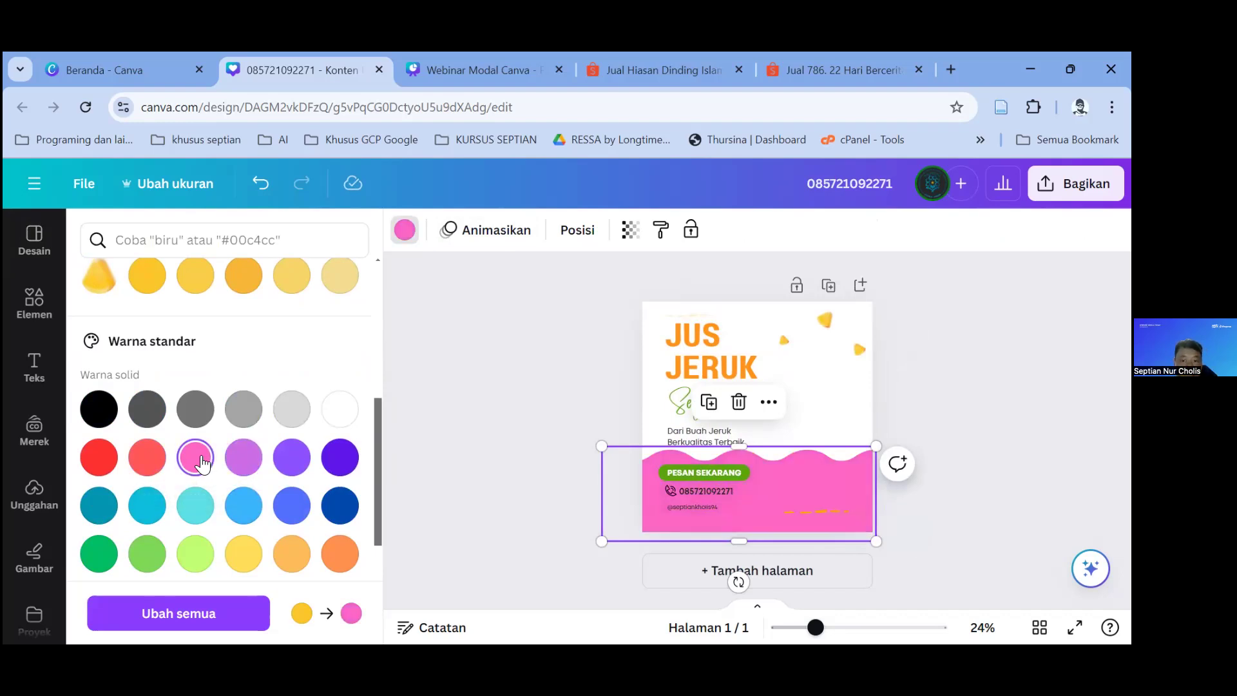
scroll(258, 399, "up", 5)
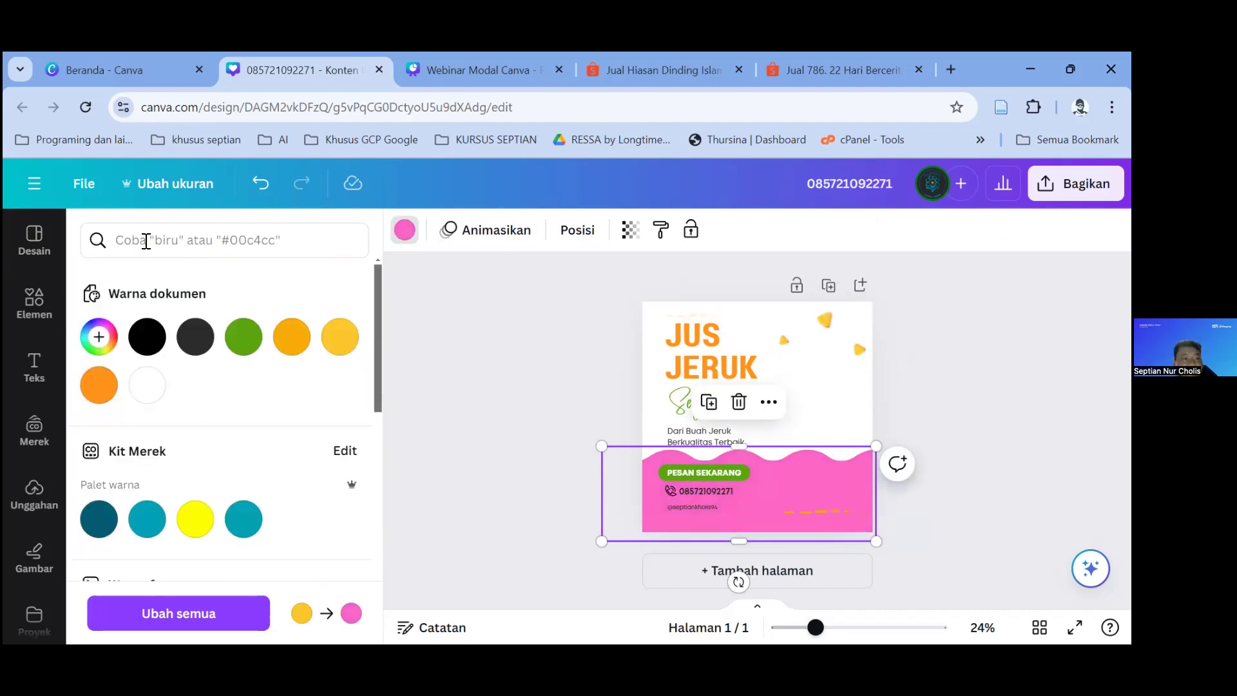
left_click(23, 308)
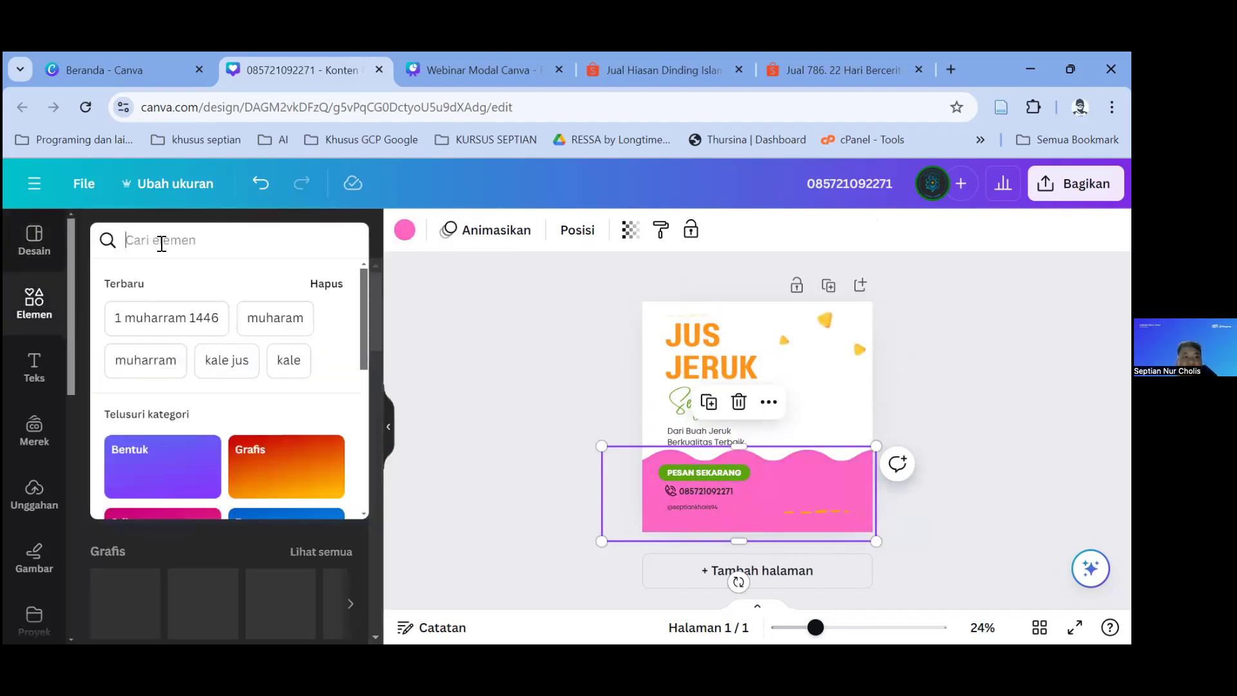
Step: Search the elements for 'minuman strawbery' and expand the strawberry graphics
left_click(161, 242)
type("m")
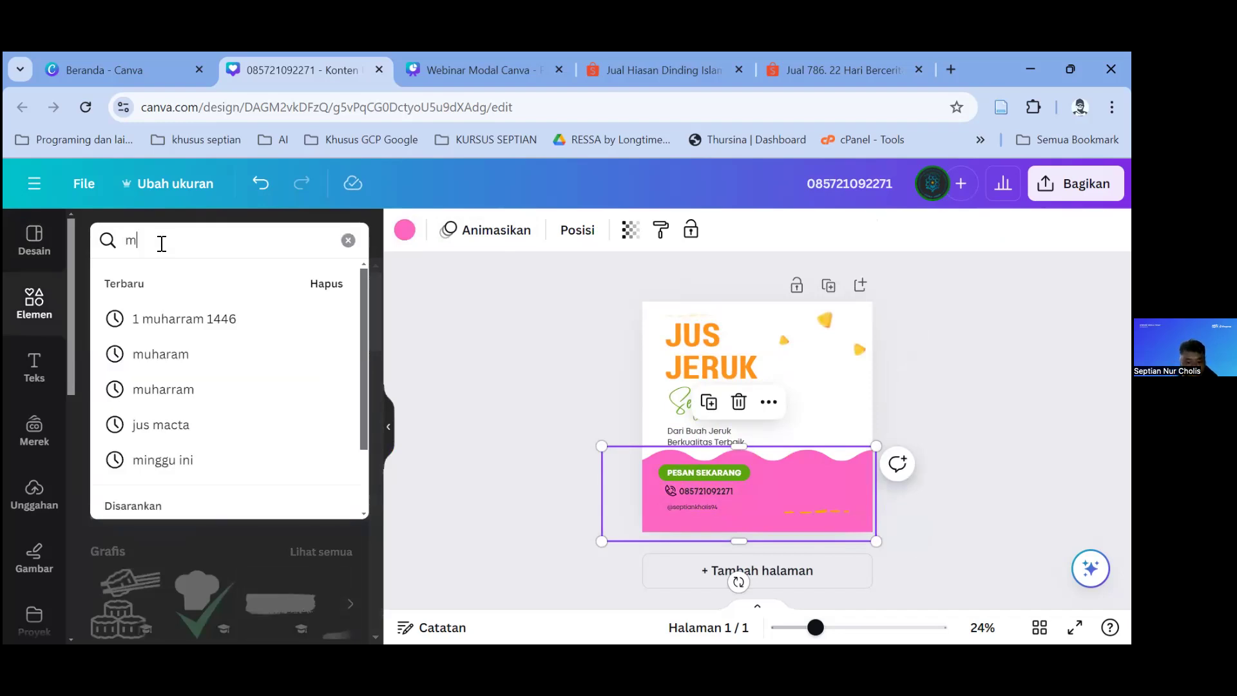
type("inuman strawbery")
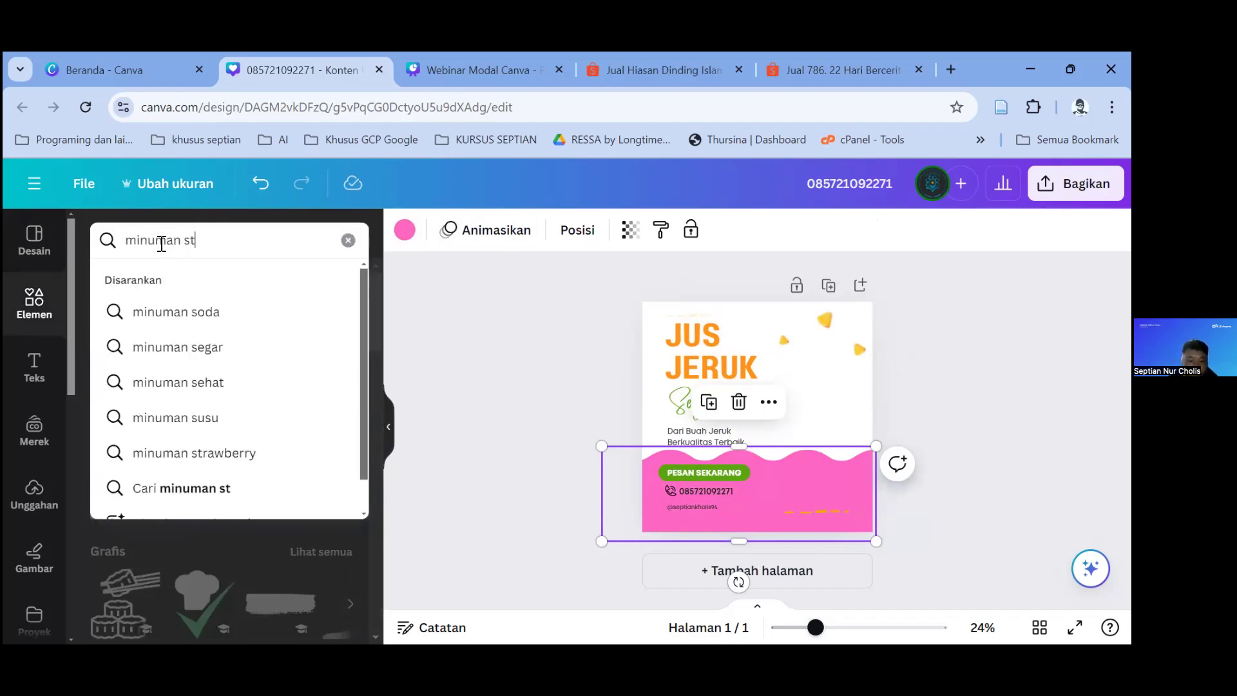
key("Return")
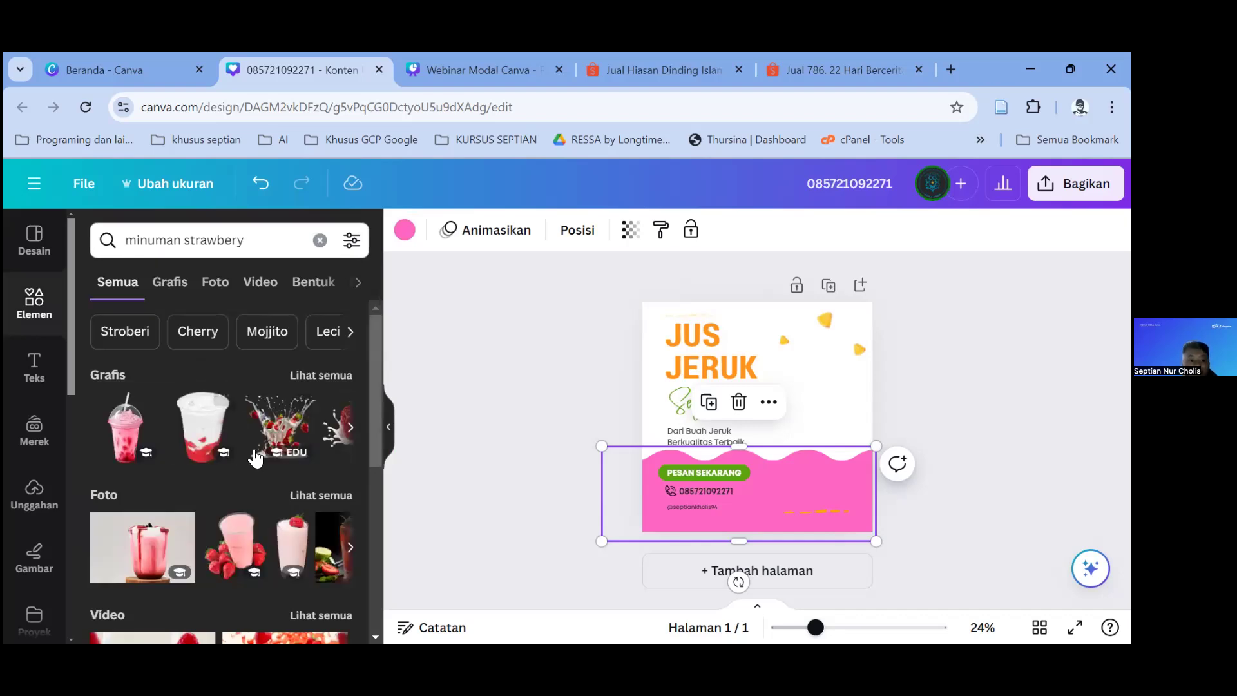
scroll(254, 439, "down", 3)
scroll(270, 428, "up", 2)
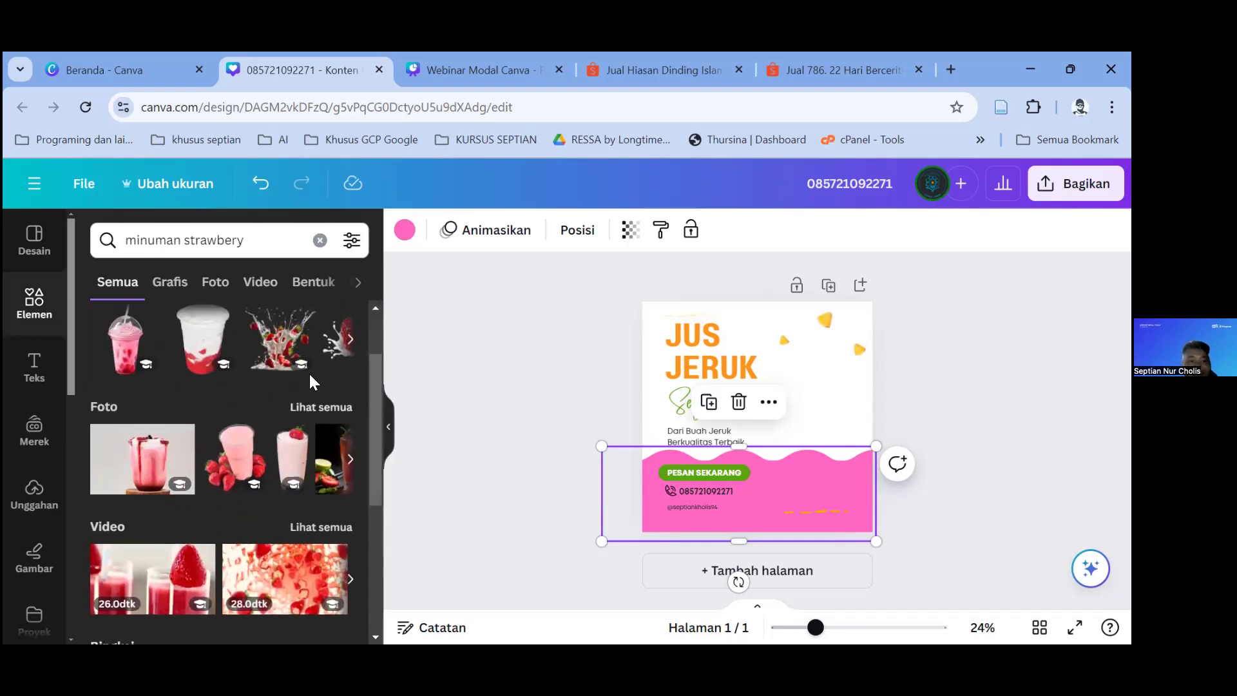
scroll(308, 370, "up", 2)
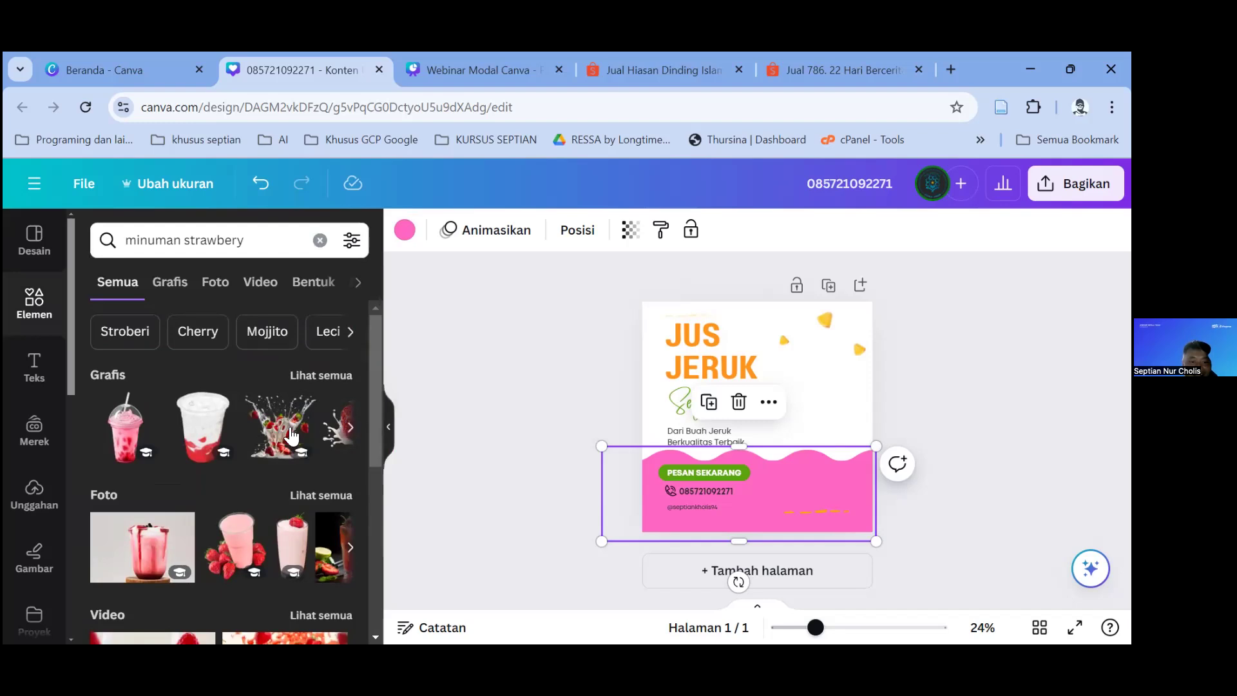
left_click(350, 427)
Step: Add a strawberry-splash graphic, shrink it, and place it at the lower-right edge
left_click(203, 427)
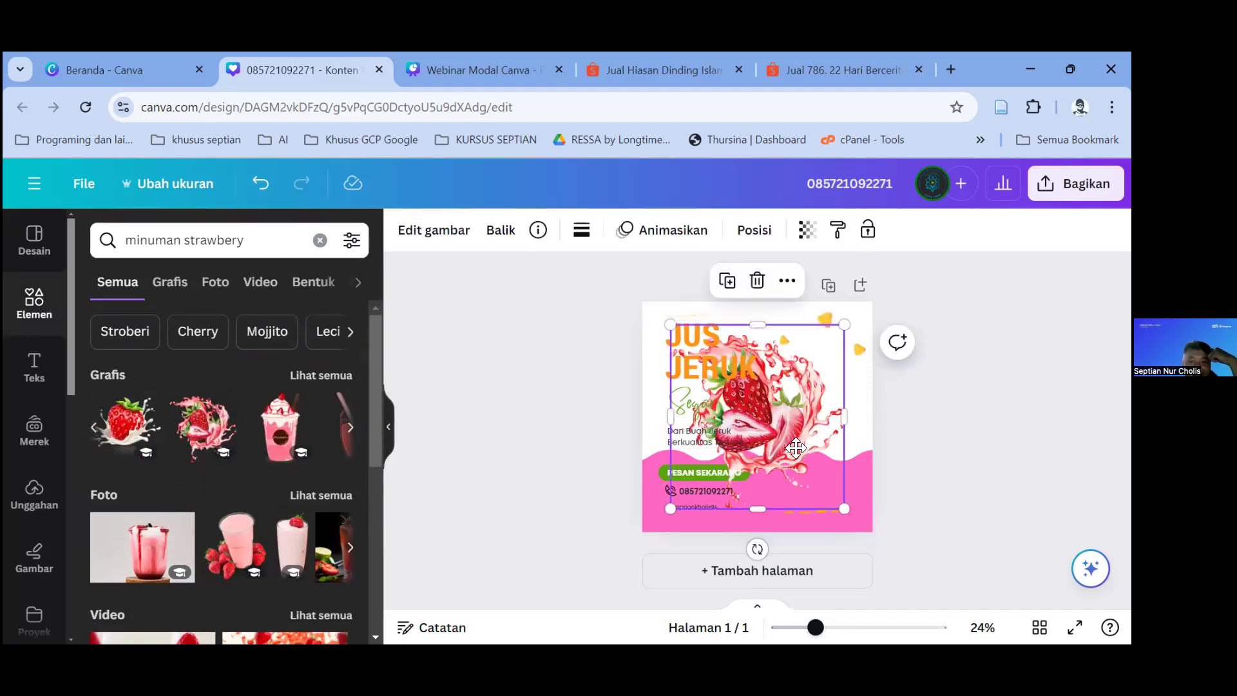
left_click_drag(745, 425, 789, 456)
left_click_drag(825, 406, 809, 428)
left_click_drag(767, 474, 854, 458)
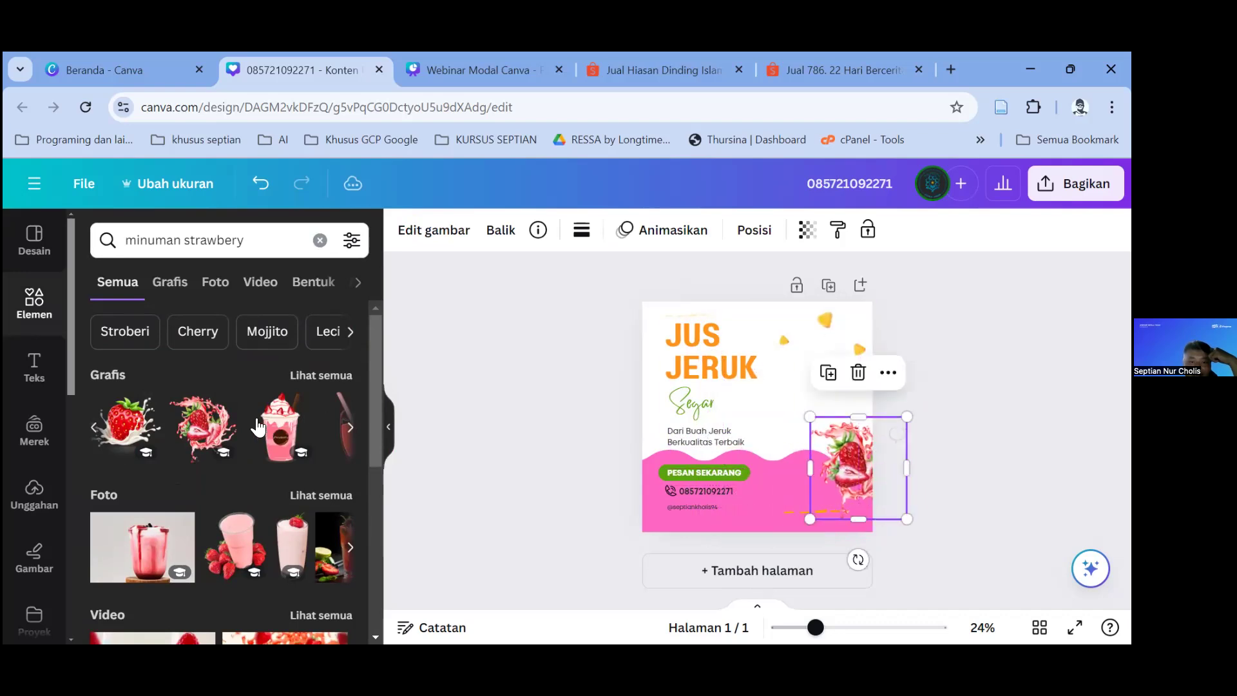
Step: Duplicate the strawberry splash and shrink the copy into a small accent near the centre
left_click(825, 370)
left_click_drag(793, 360, 769, 409)
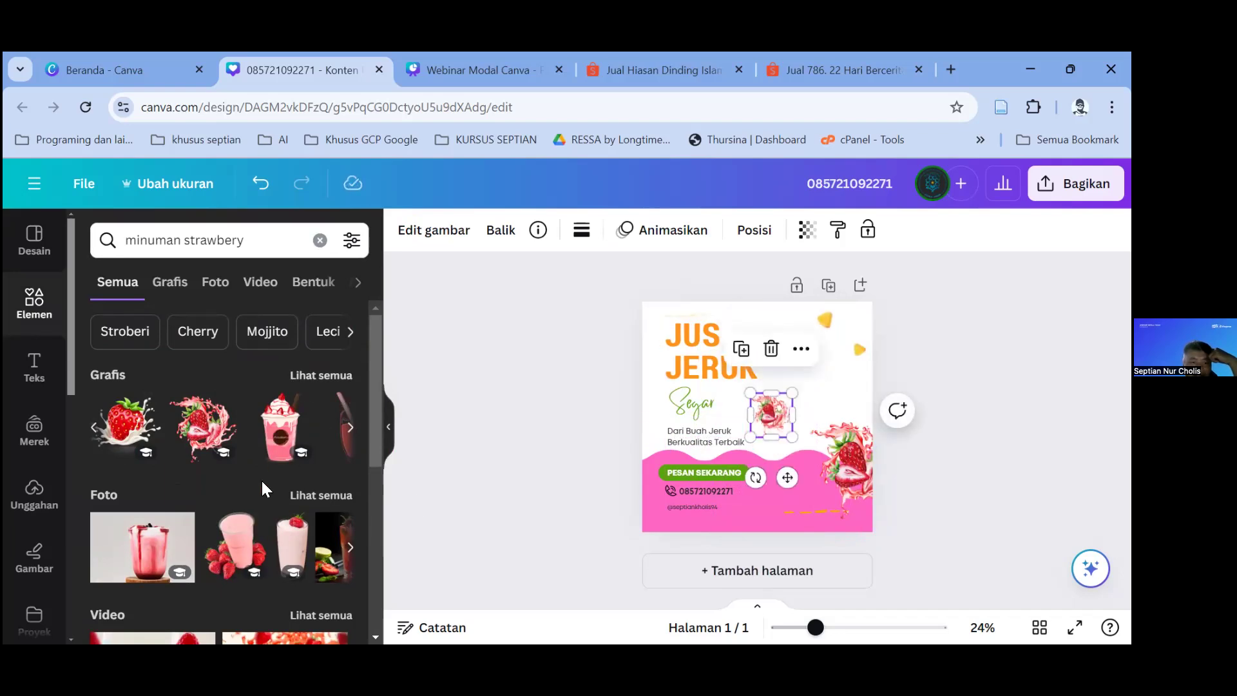
scroll(345, 332, "down", 3)
left_click(345, 332)
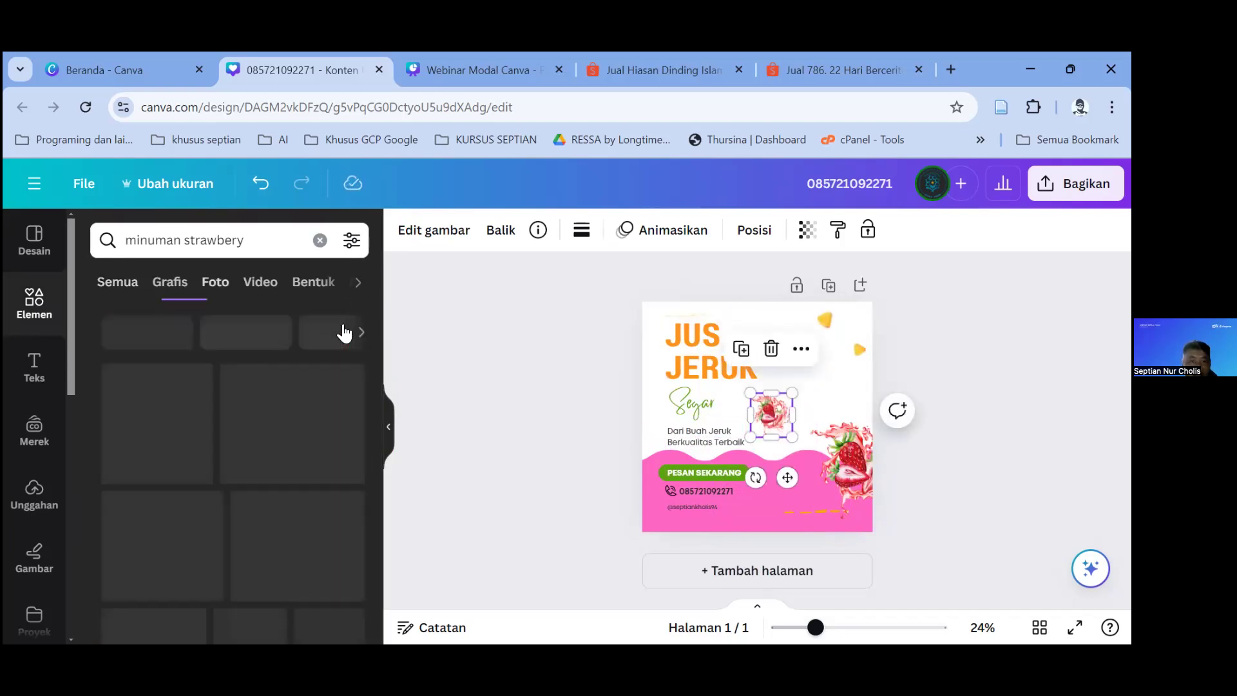
Step: Add the strawberry-juice glass photo and position it over the middle of the post
scroll(237, 473, "down", 3)
scroll(180, 496, "down", 4)
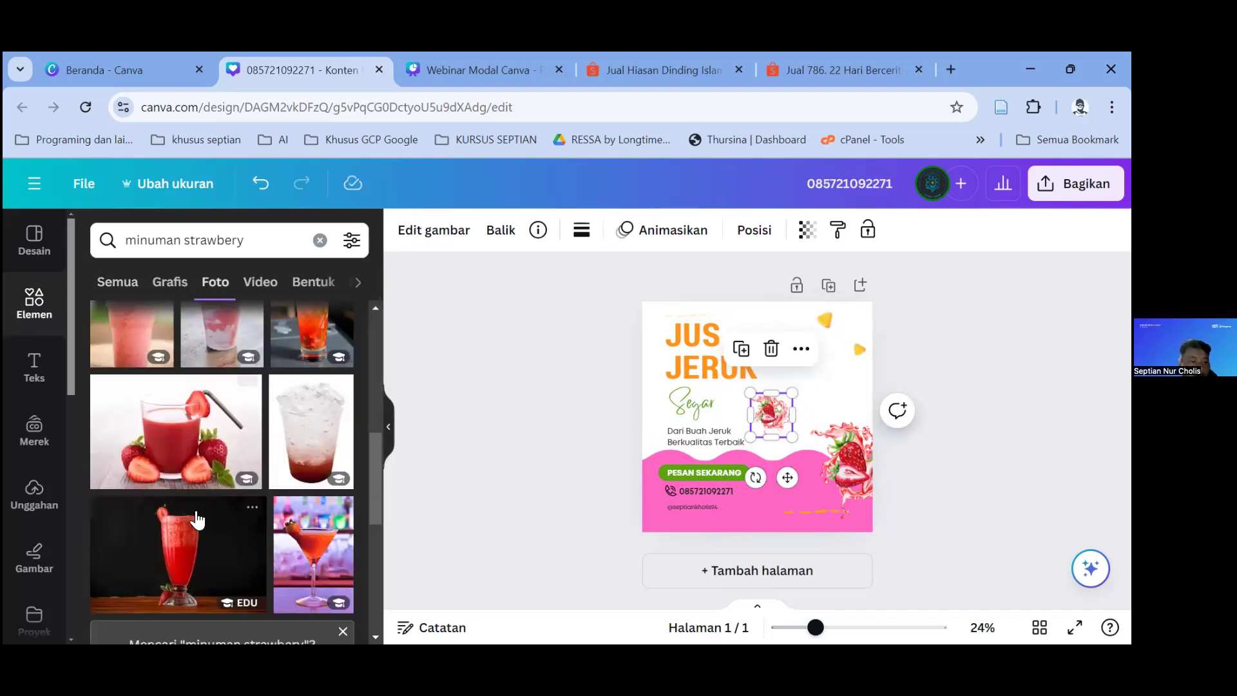
left_click(177, 451)
mouse_move(814, 391)
left_mouse_down()
mouse_move(829, 483)
mouse_move(822, 415)
mouse_move(793, 395)
mouse_move(809, 391)
left_mouse_up()
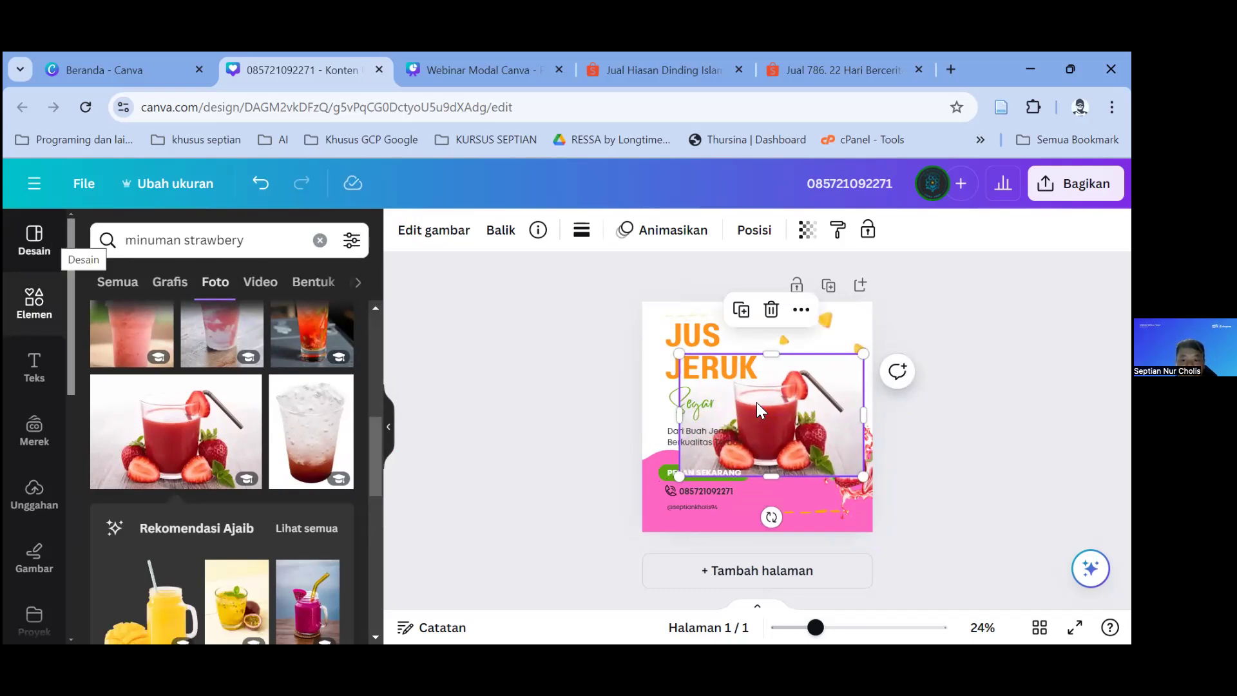
left_click_drag(810, 412, 779, 438)
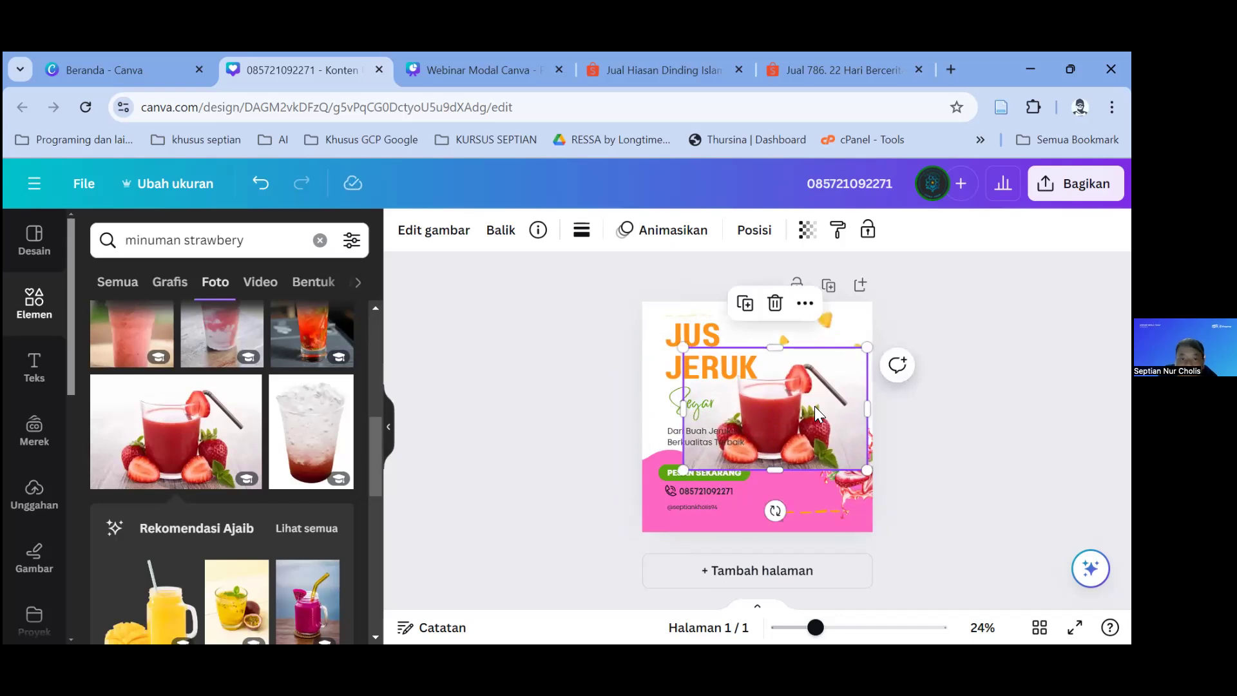
left_click(392, 426)
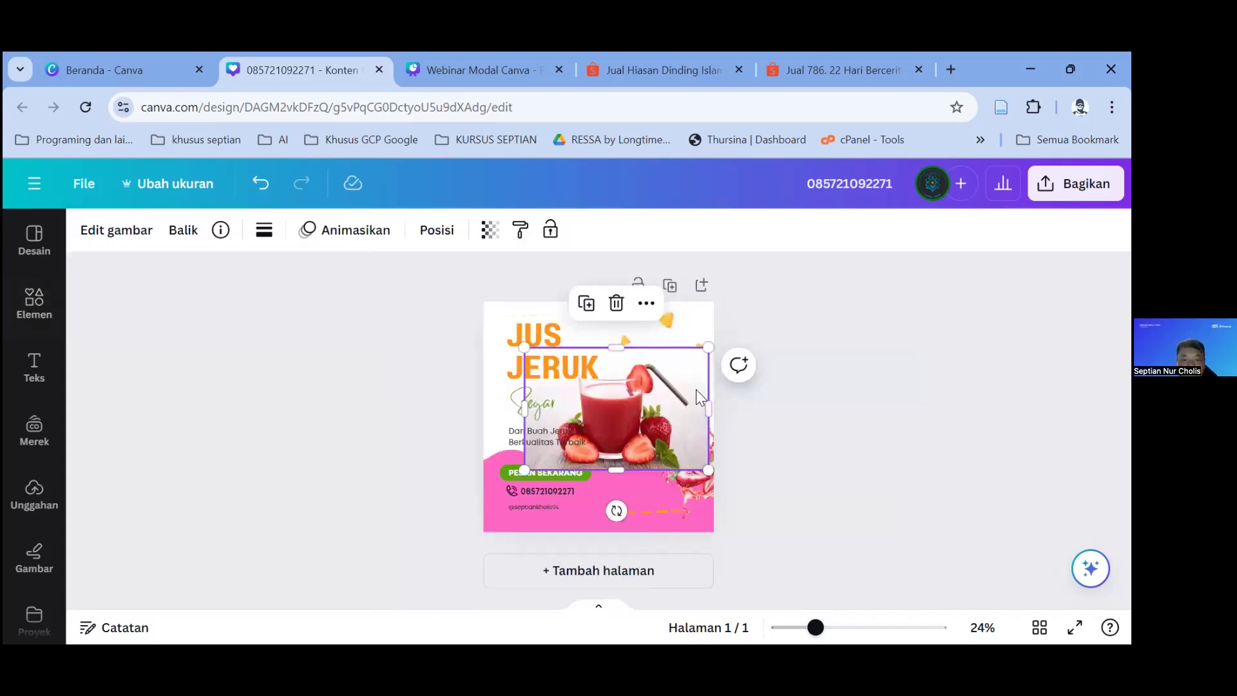
key("Escape")
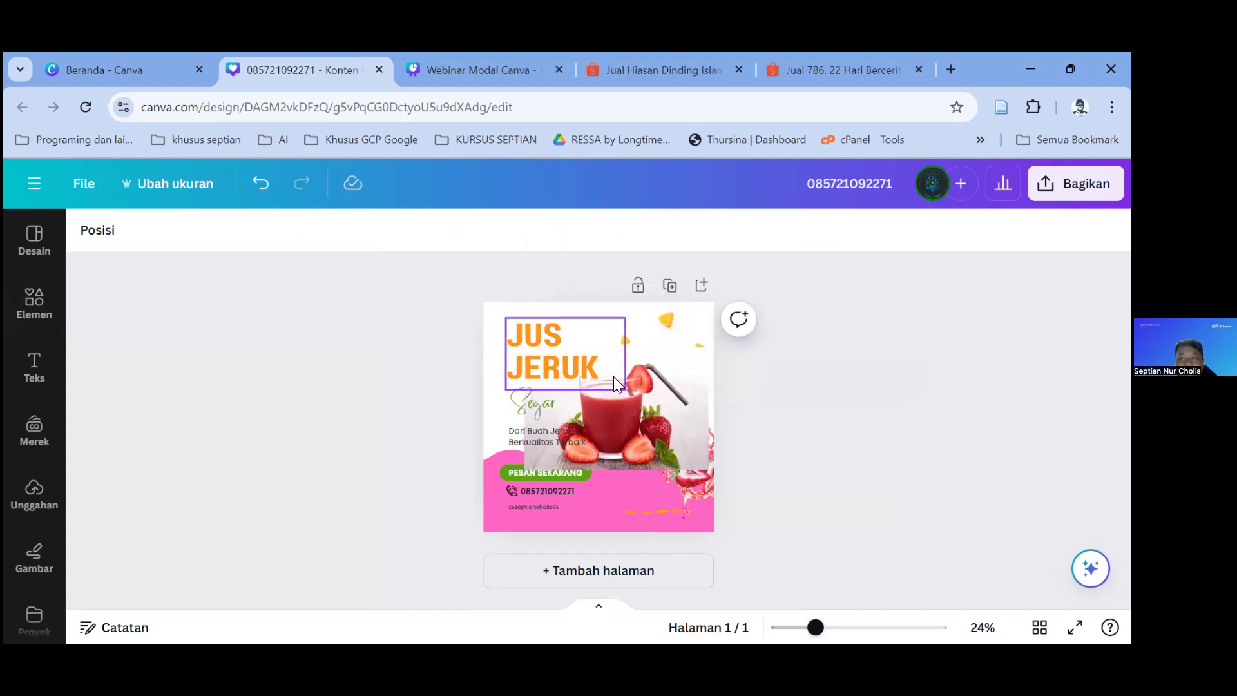
left_click(629, 413)
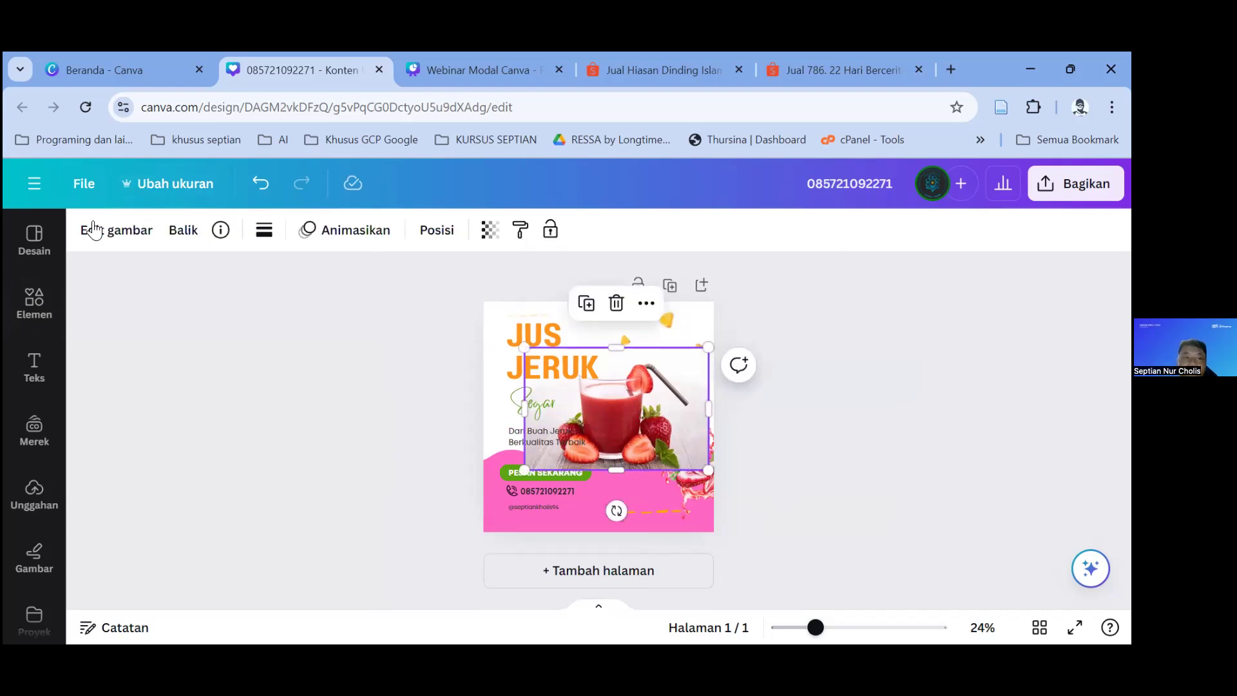
left_click(143, 238)
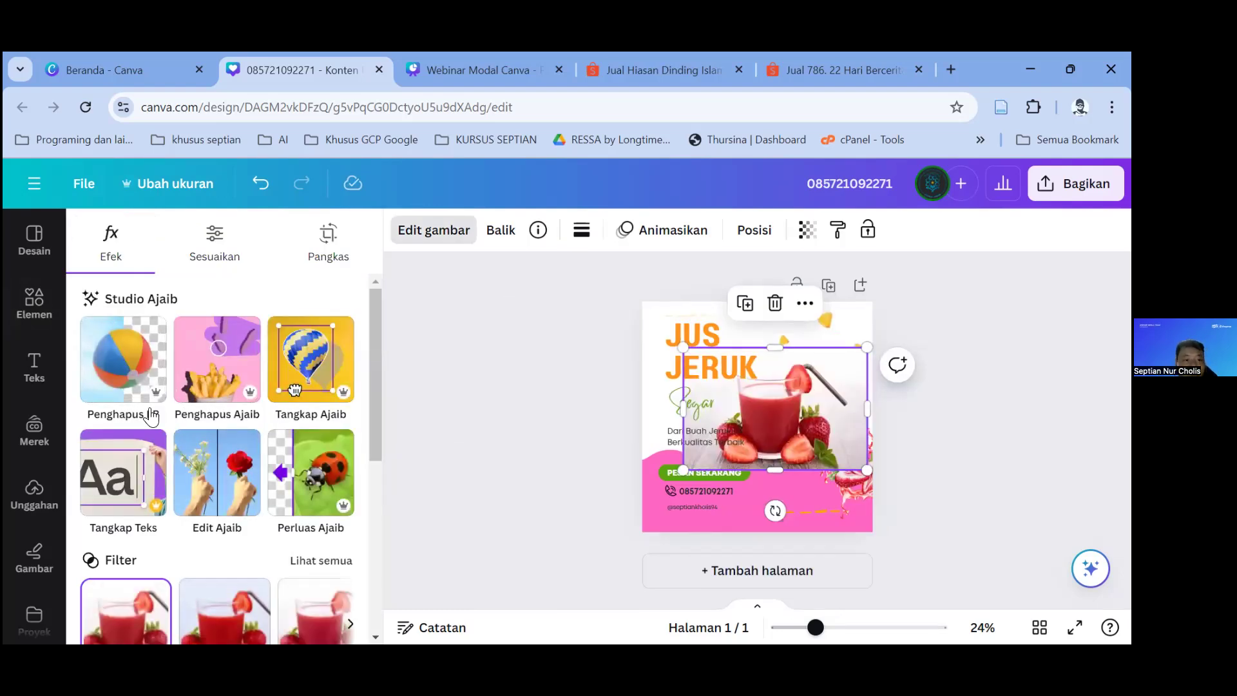
Step: Remove the juice photo's background with Penghapus LB and resize the cut-out glass
left_click(125, 370)
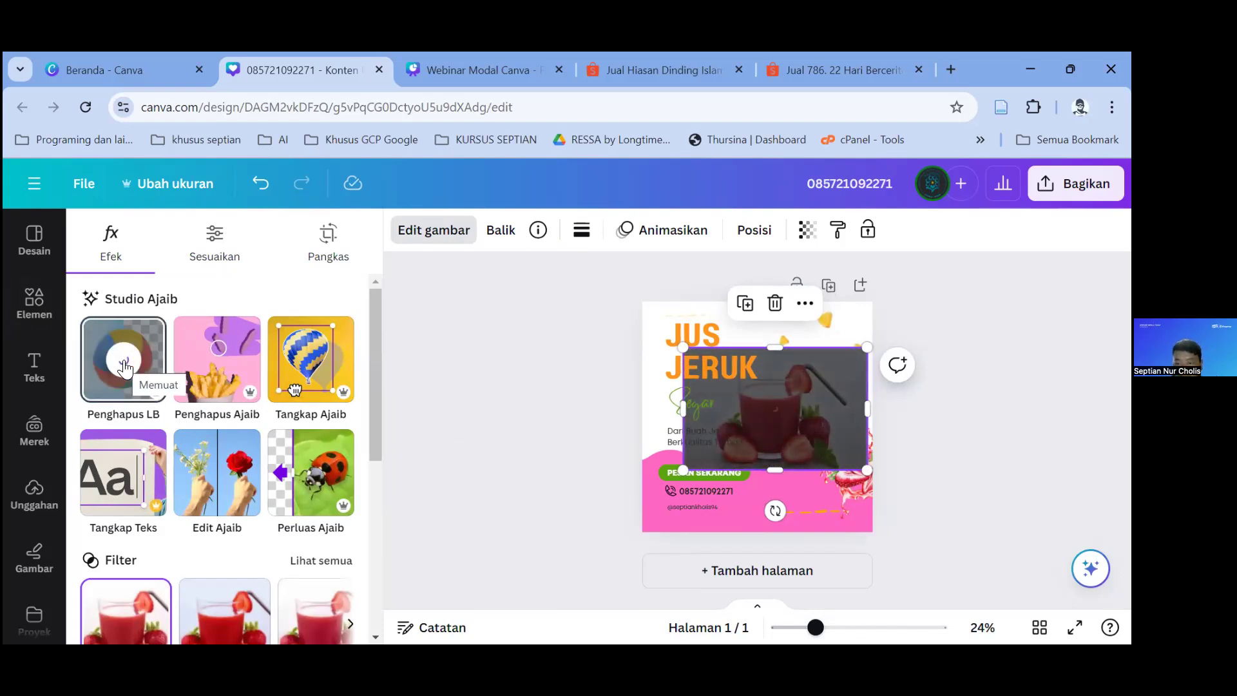
left_click_drag(835, 384, 822, 445)
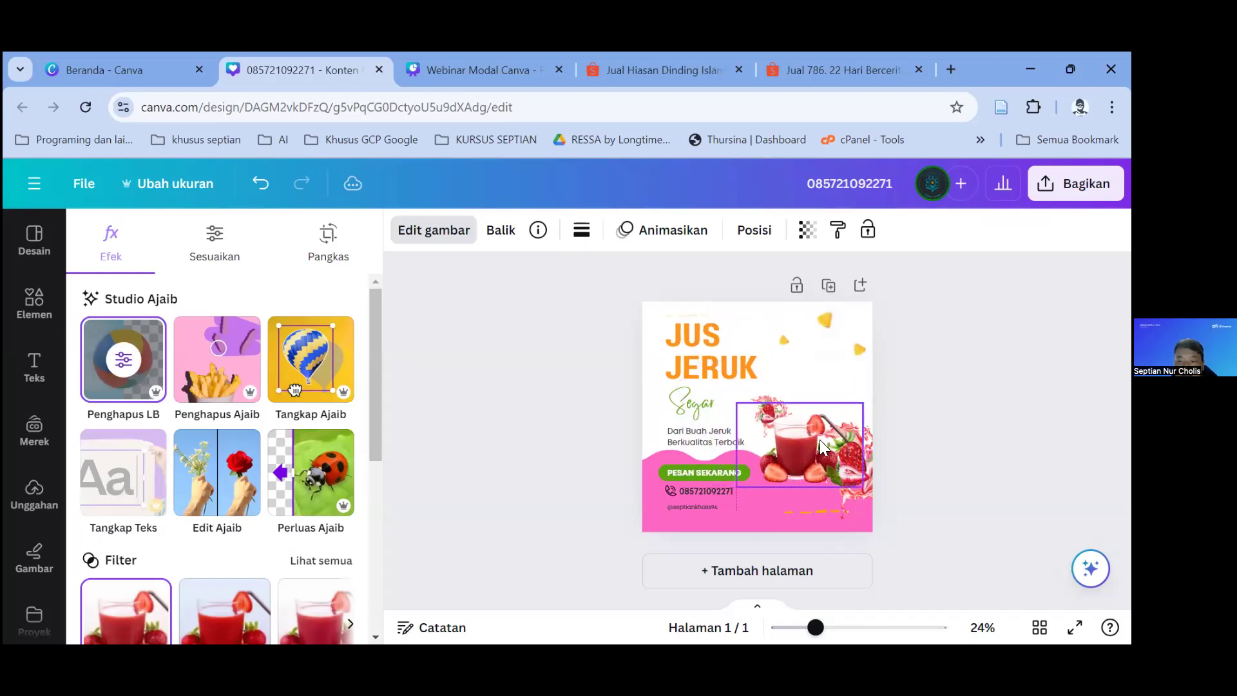
left_click_drag(801, 403, 801, 349)
left_click_drag(802, 438, 815, 467)
Step: Move and enlarge the juice glass and strawberry splash beside the JERUK headline
left_click(706, 369)
left_click(598, 405)
left_click_drag(684, 418, 741, 420)
left_click(612, 411)
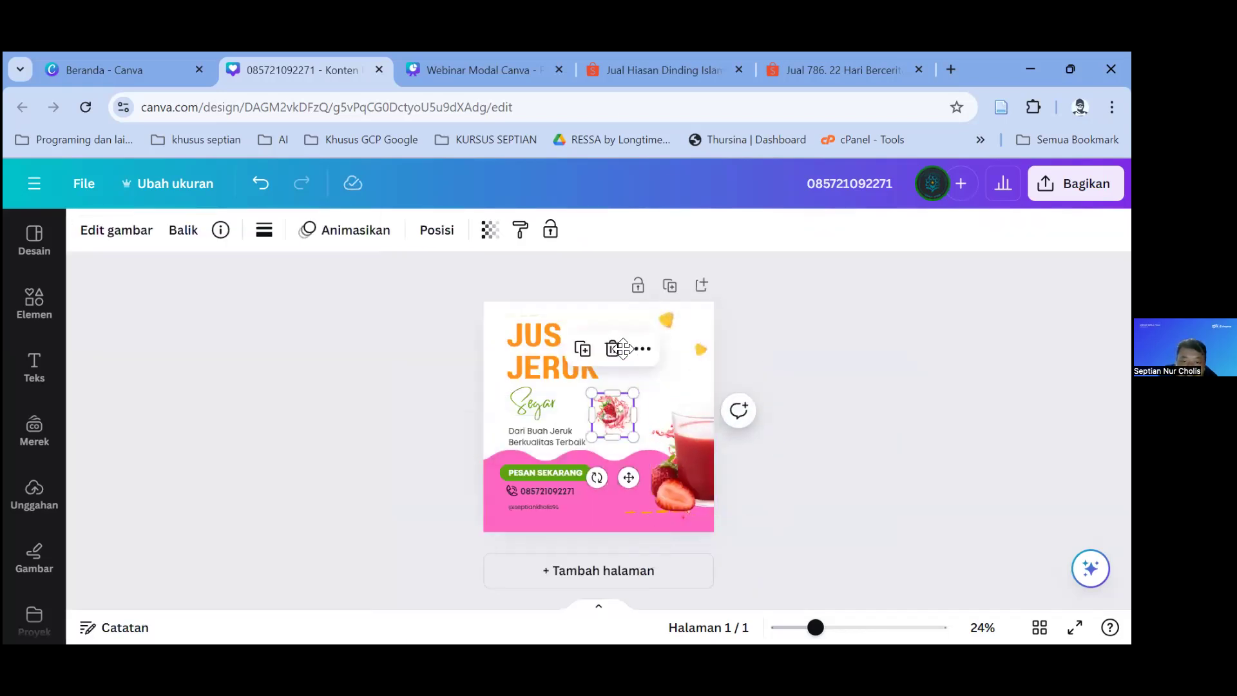
left_click_drag(612, 411, 651, 331)
mouse_move(646, 419)
left_mouse_down()
mouse_move(612, 412)
mouse_move(636, 426)
mouse_move(629, 412)
left_mouse_up()
left_click_drag(647, 472, 650, 498)
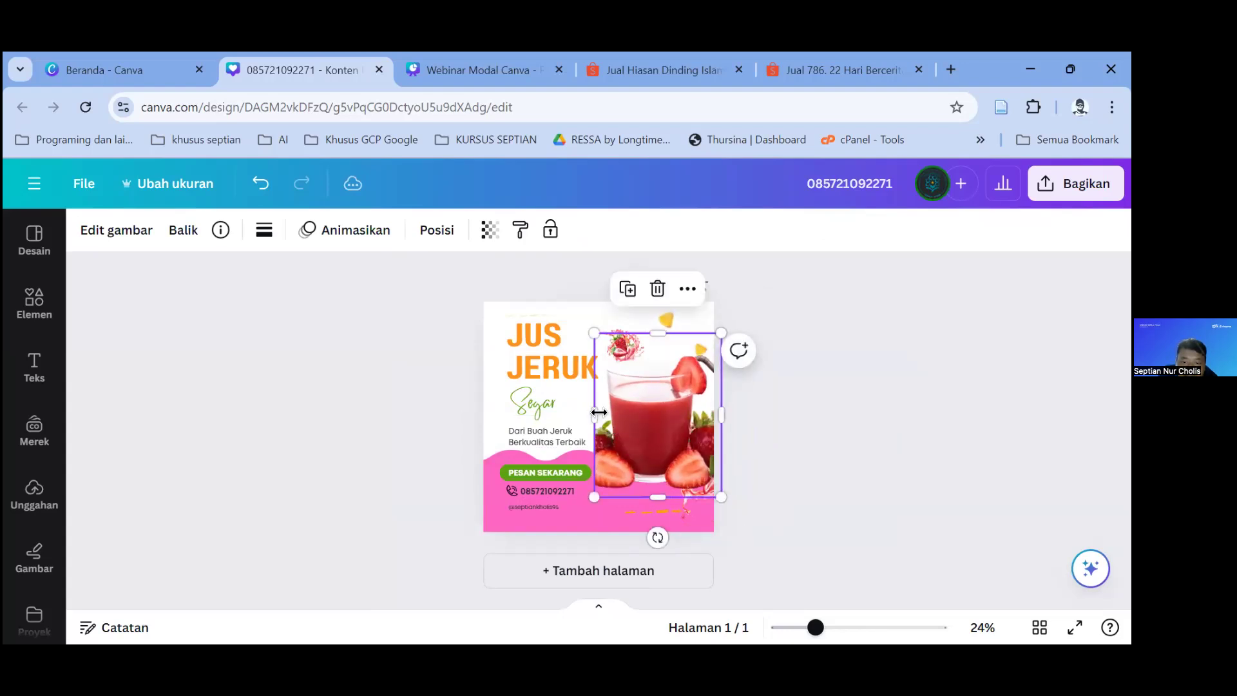
left_click_drag(594, 413, 579, 413)
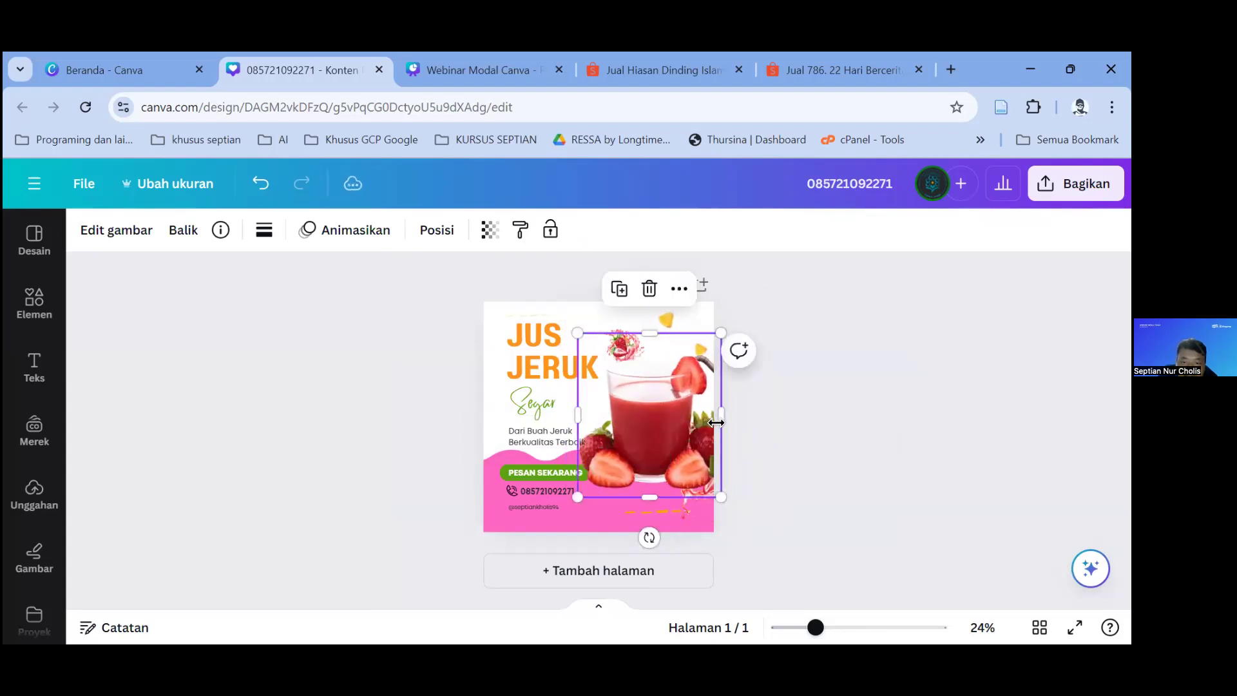
left_click_drag(686, 433, 699, 496)
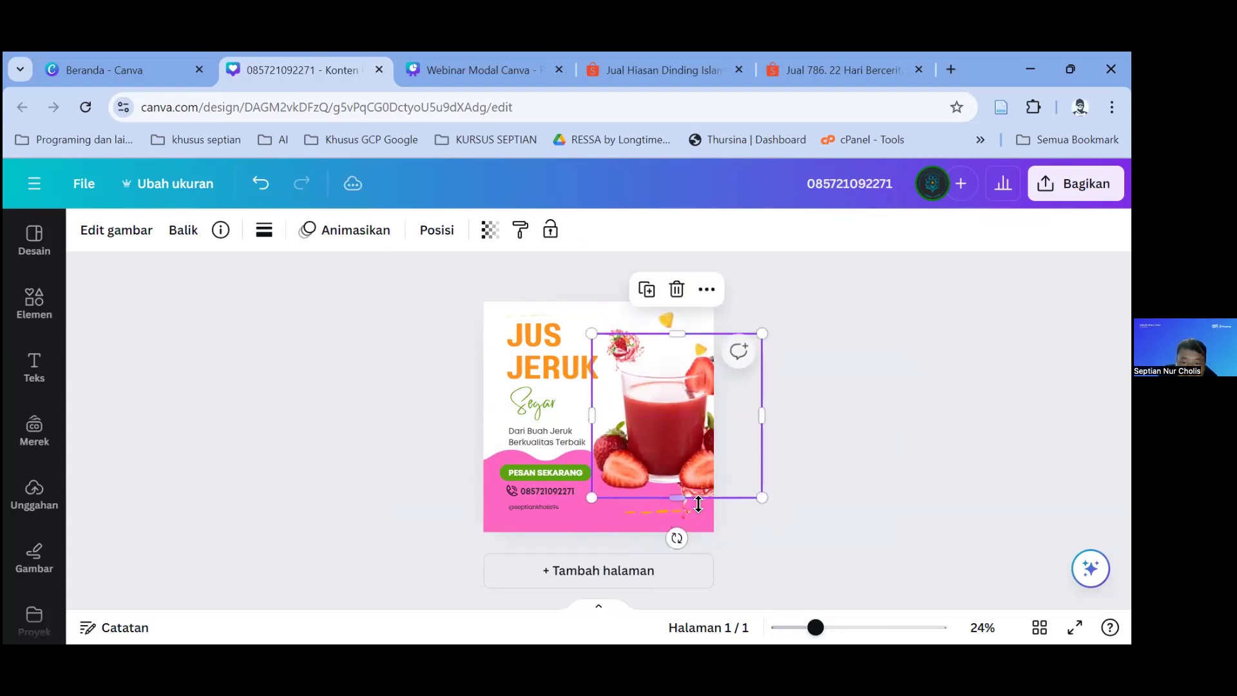
Step: Delete the stray elements overlapping the juice glass at the lower right
left_click(696, 506)
key("Delete")
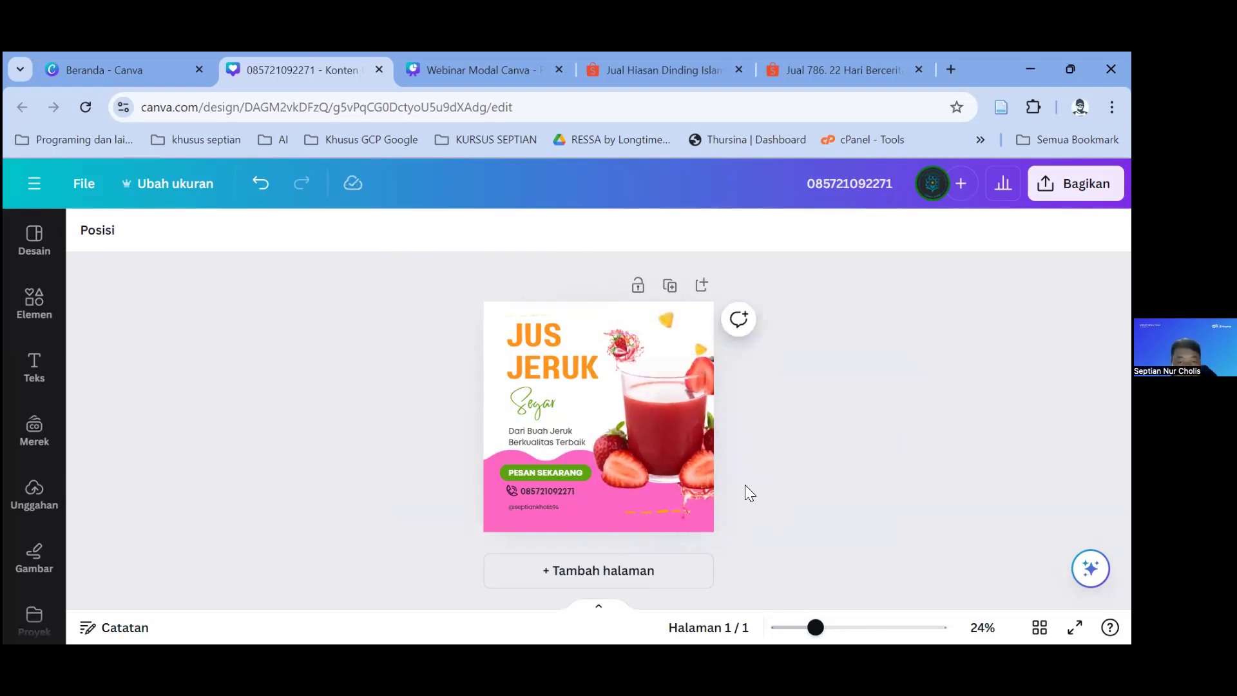
left_click(695, 500)
key("Delete")
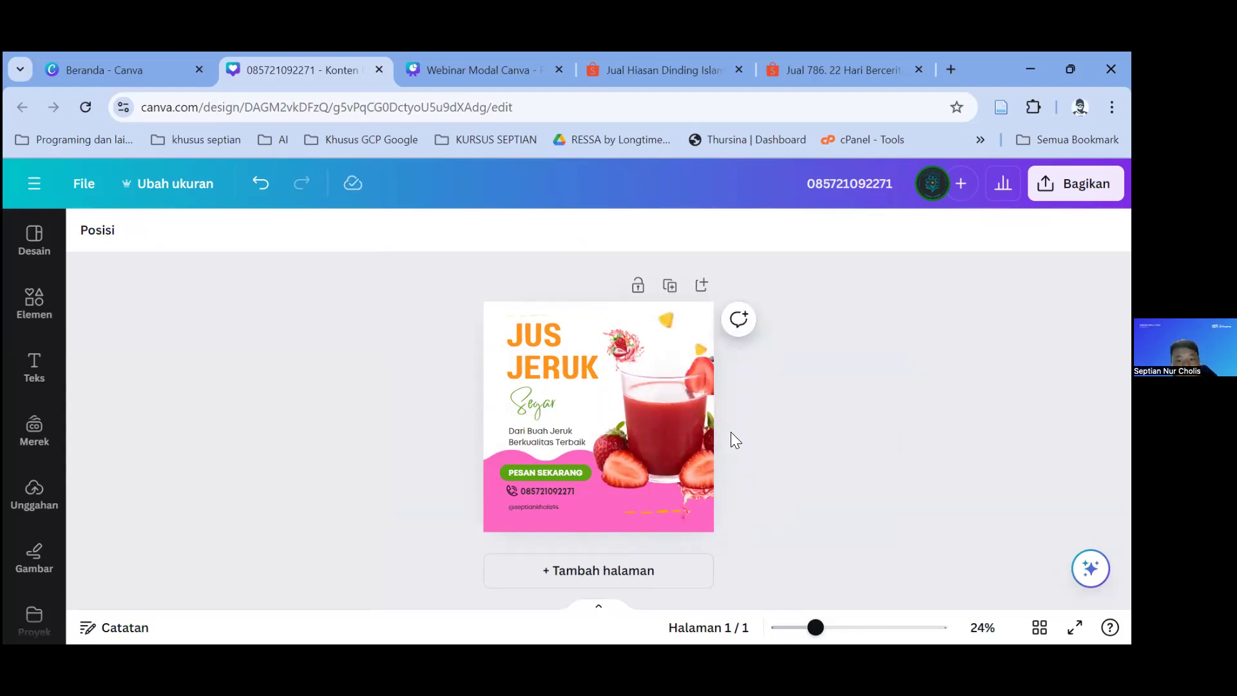
left_click(699, 500)
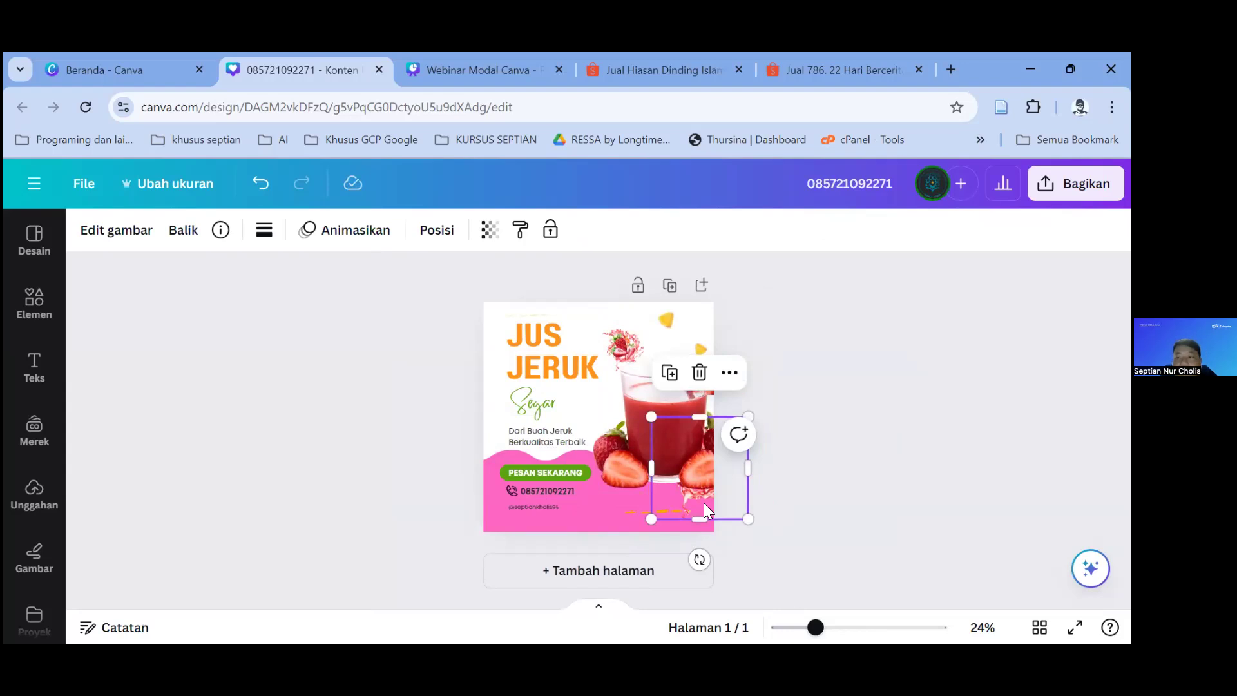
key("Delete")
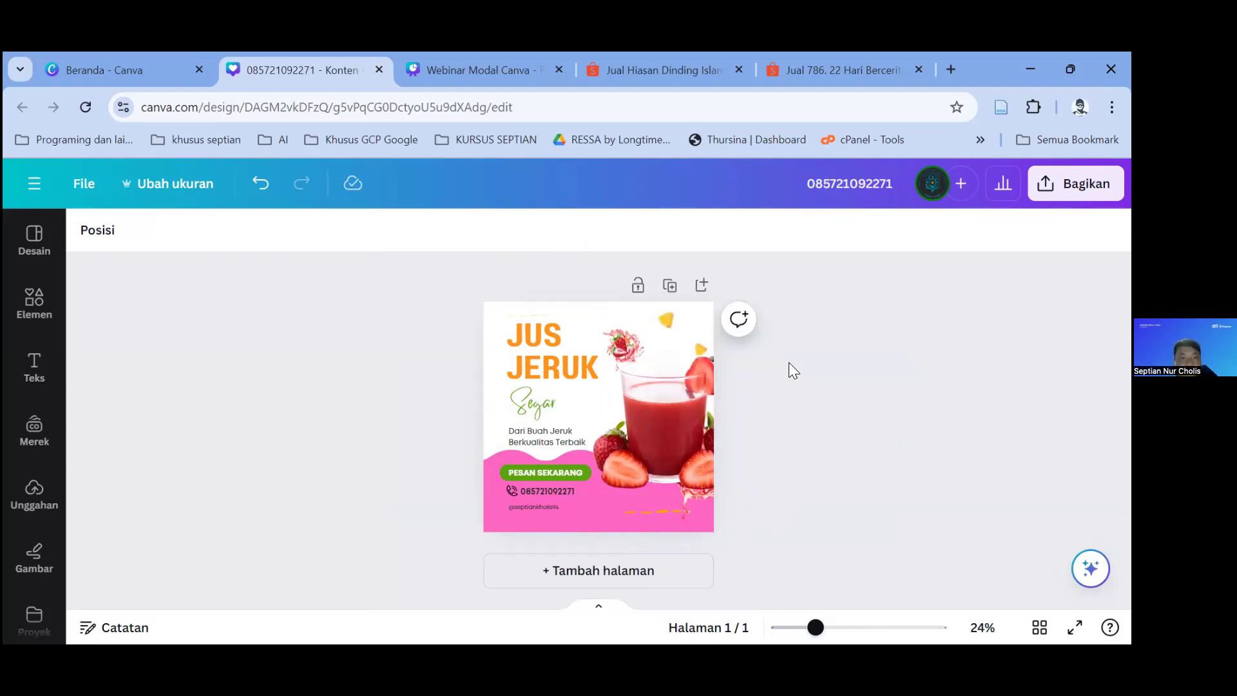
left_click(697, 496)
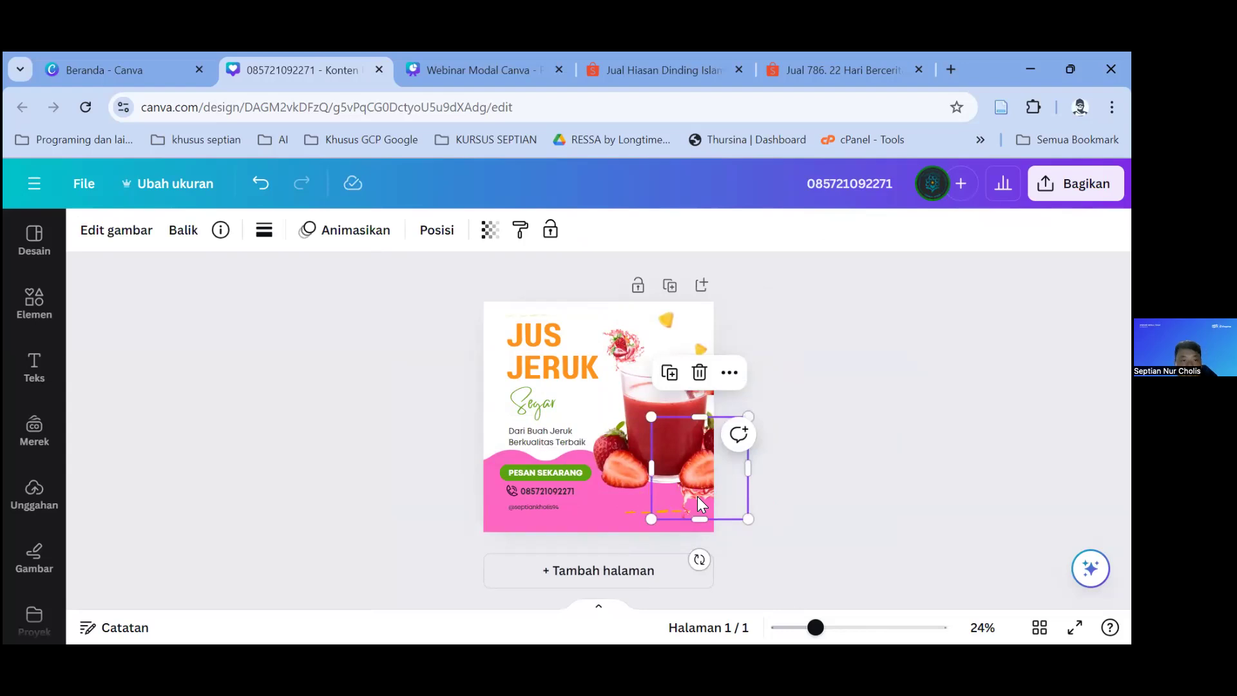
left_click(436, 234)
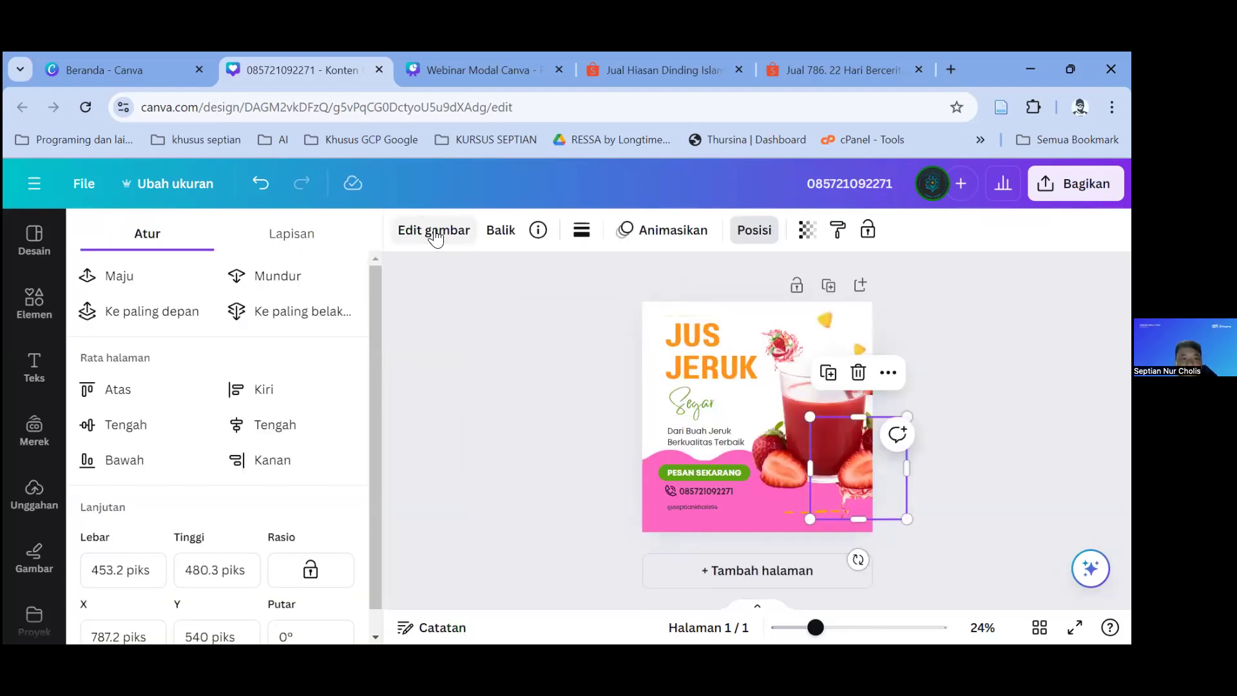
Step: Raise the strawberry-splash layer in Lapisan and shrink it at the lower-right corner
left_click(288, 240)
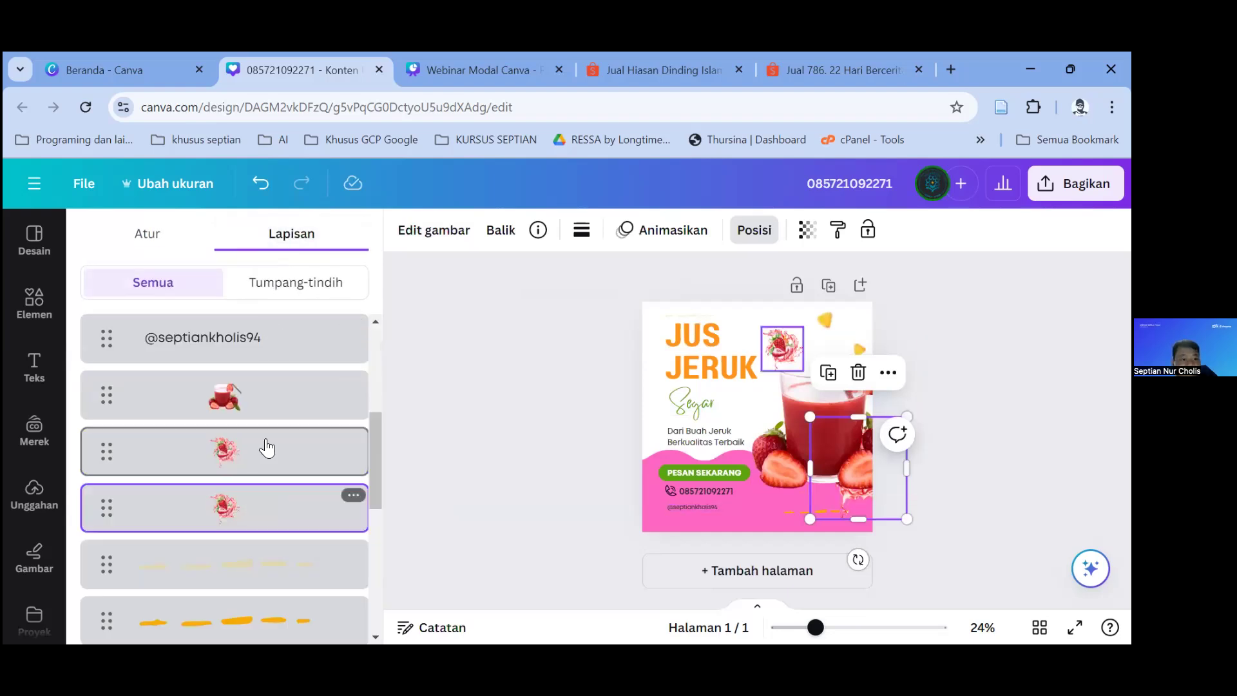
left_click_drag(303, 514, 339, 433)
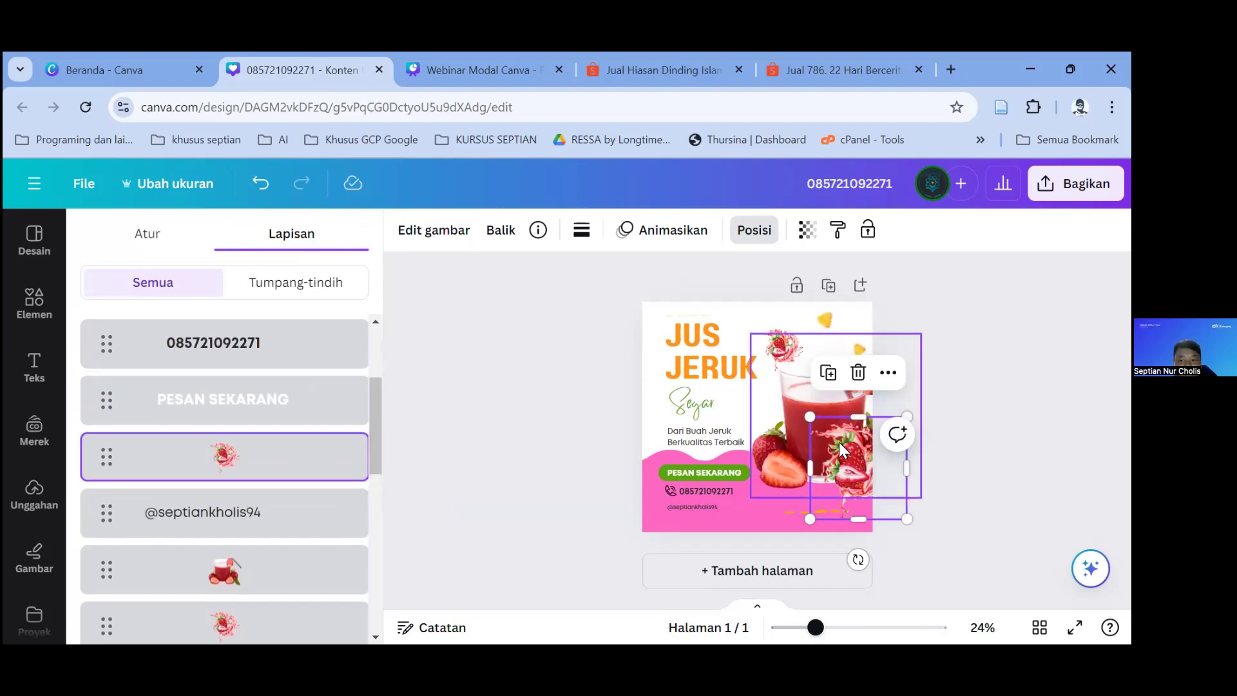
mouse_move(844, 488)
left_mouse_down()
mouse_move(838, 529)
mouse_move(827, 526)
mouse_move(811, 465)
mouse_move(837, 474)
left_mouse_up()
left_click_drag(870, 416, 857, 502)
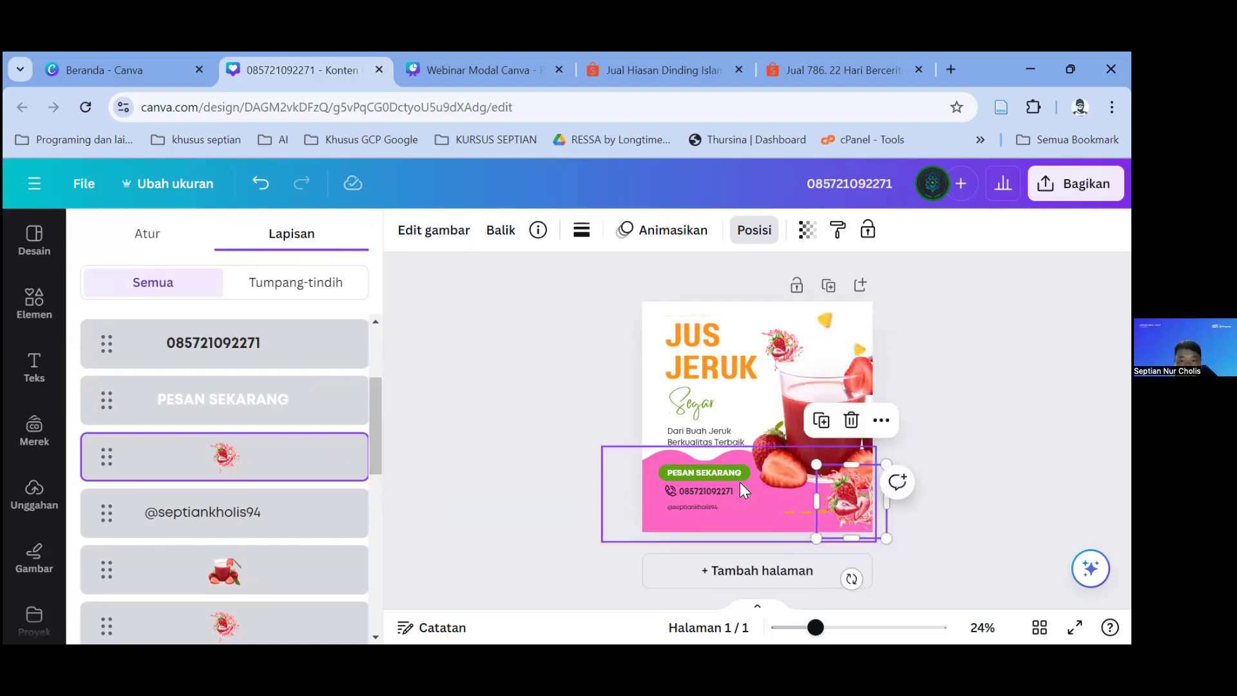
scroll(740, 482, "down", 1)
left_click(703, 368)
Step: Retype the headline as JUS STRAWBERRY and reduce its font size to 65
left_click(705, 371)
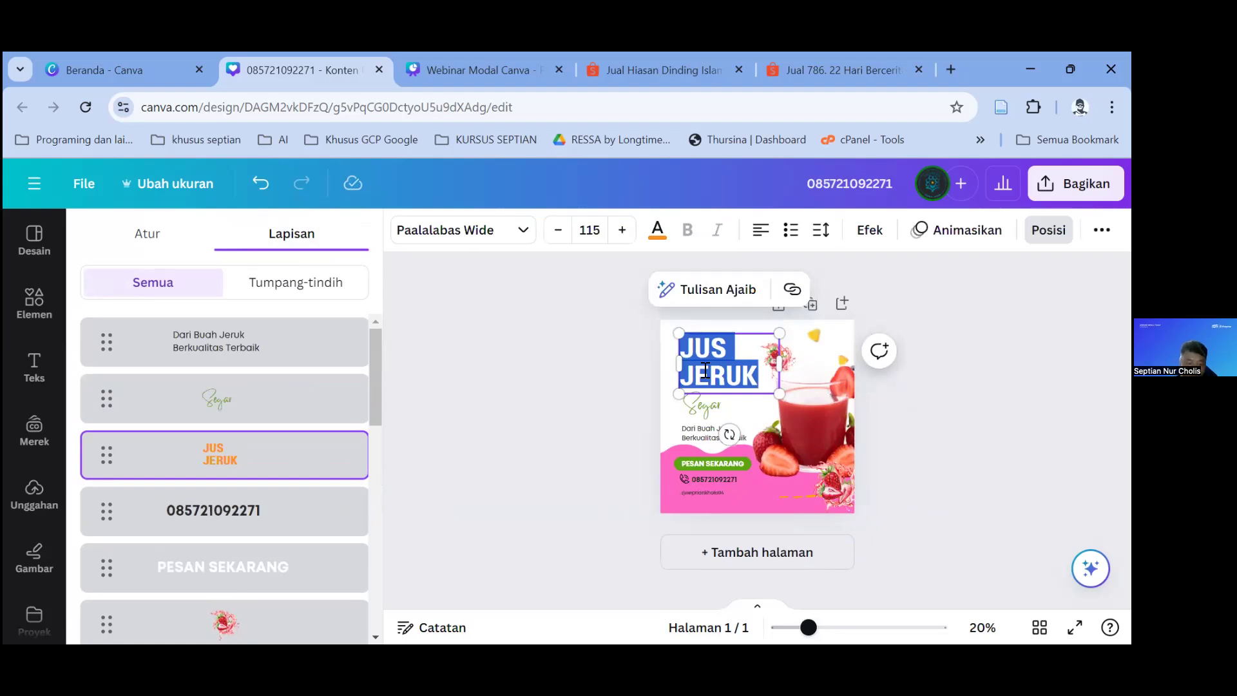
type("JUS STRAWBERRY")
key("ctrl+a")
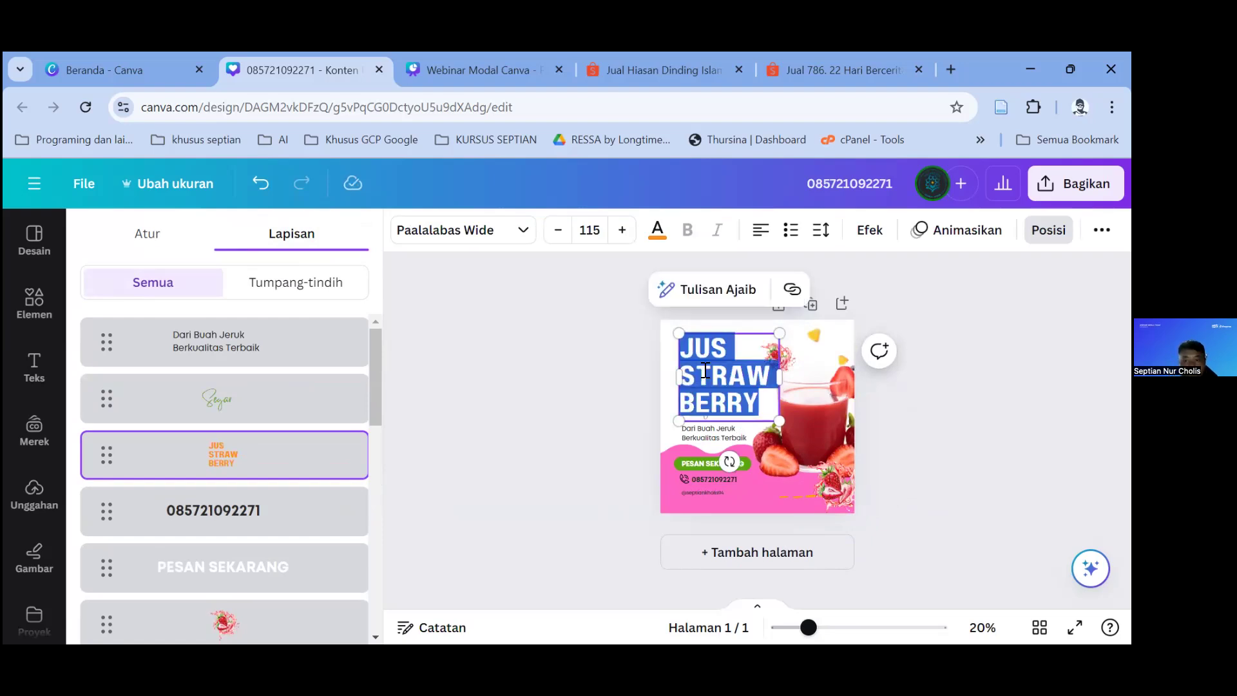
left_click(745, 406)
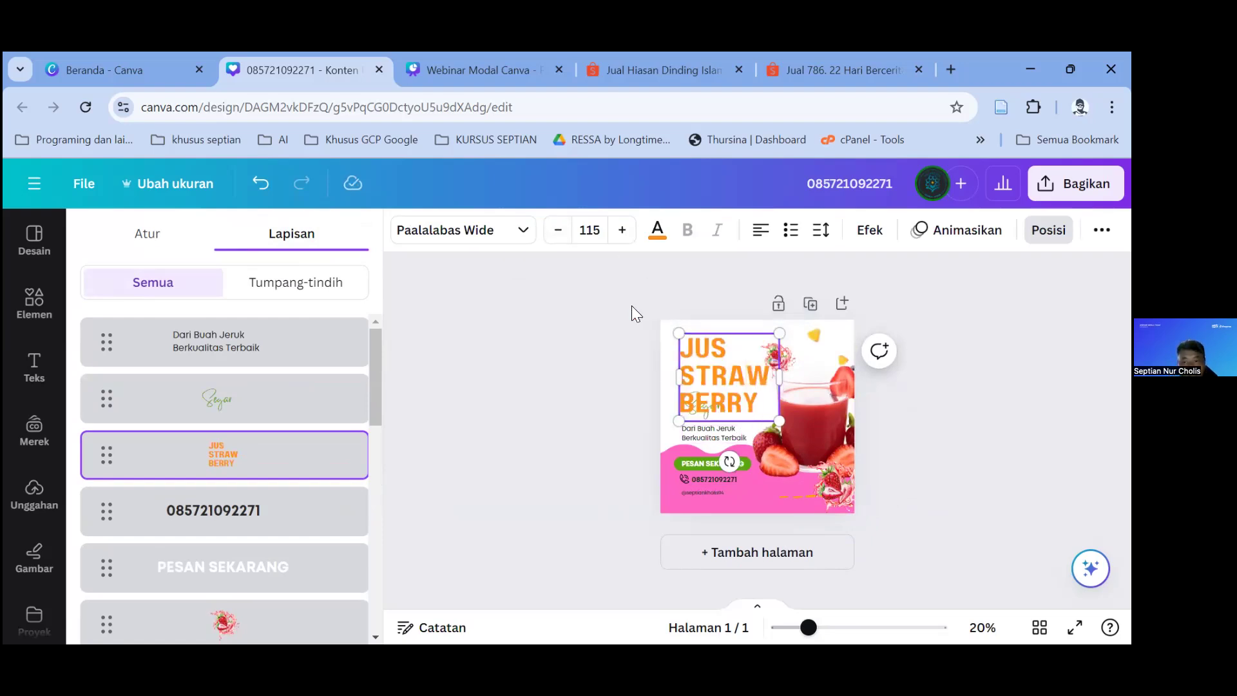
key("ctrl+a")
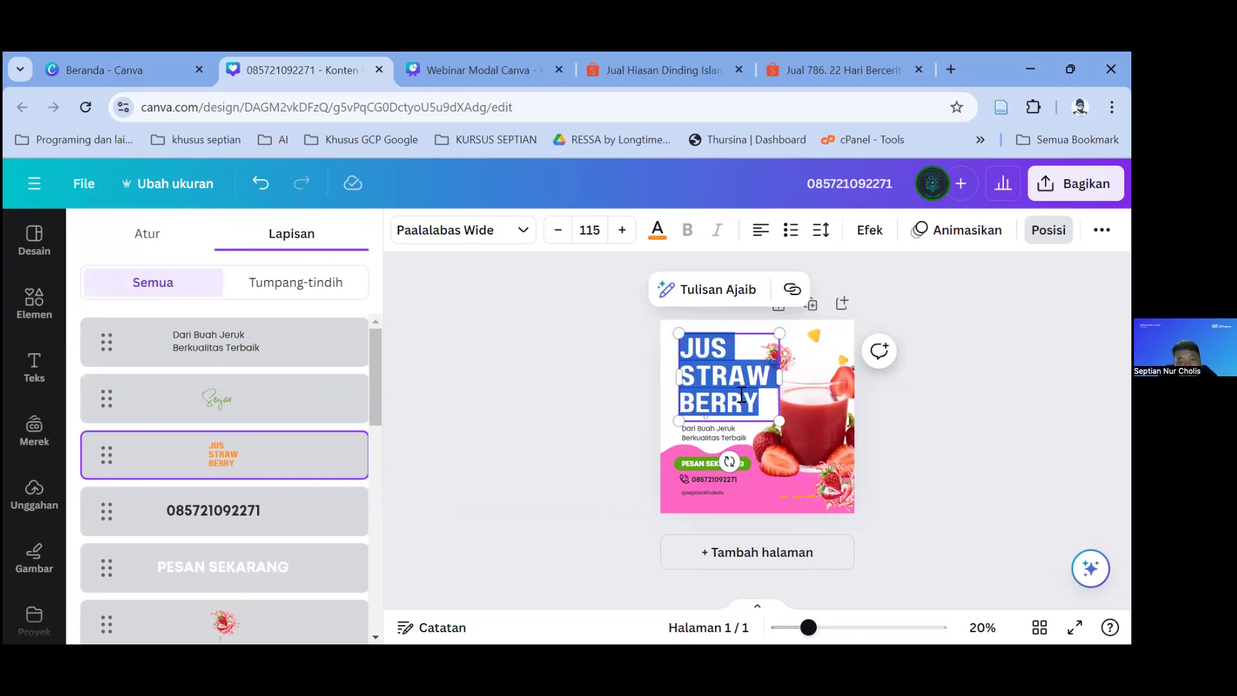
left_click(555, 230)
left_click(555, 231)
left_click(556, 231)
left_click(555, 231)
left_click(555, 230)
left_click(555, 230)
left_click(556, 231)
left_click(555, 231)
left_click(555, 230)
left_click(555, 231)
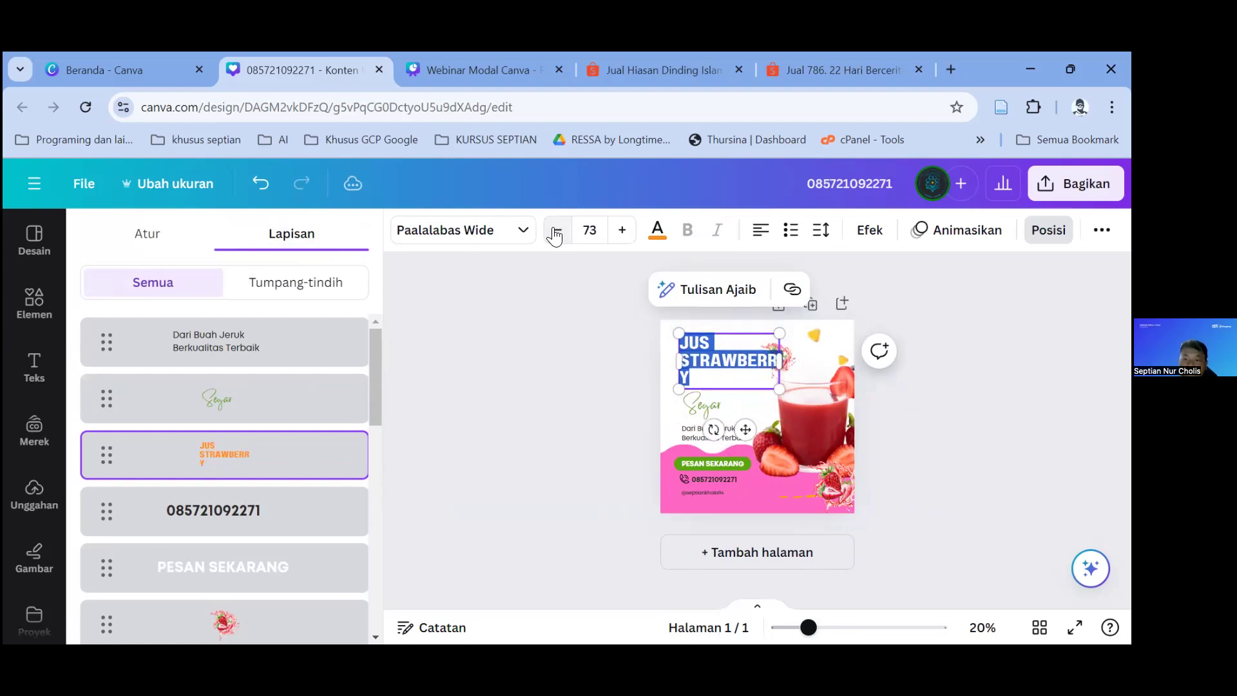
left_click(556, 230)
left_click(555, 230)
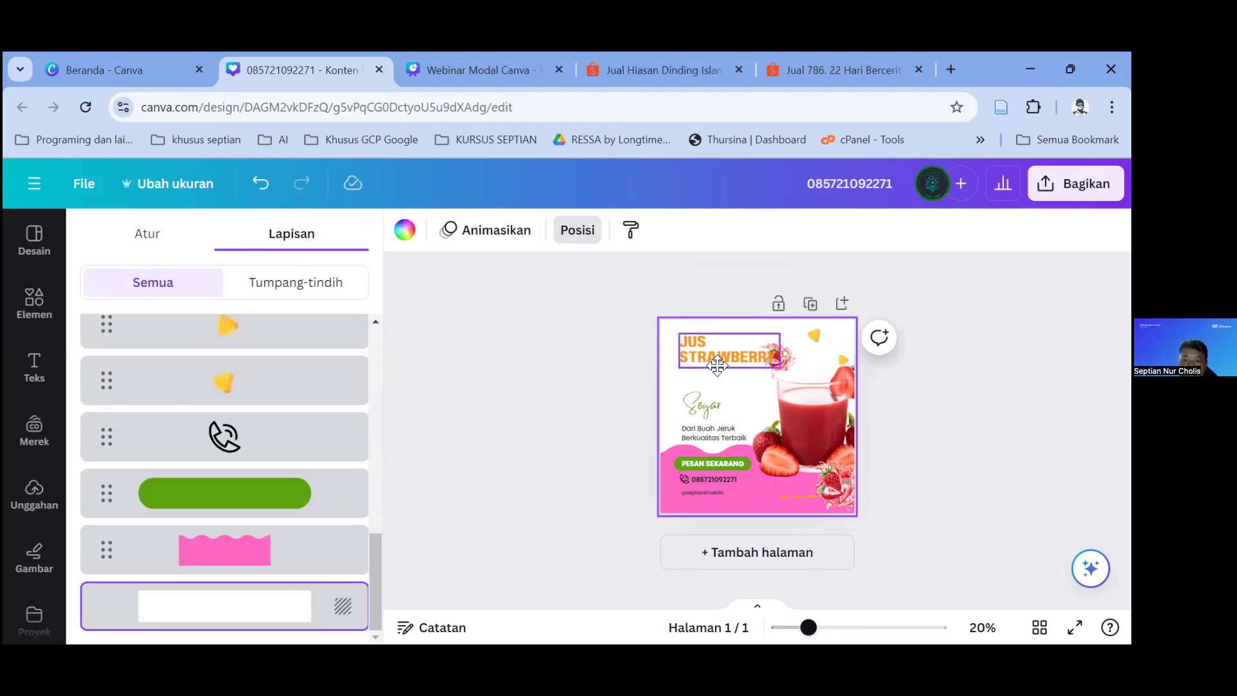
Step: Make the JUS STRAWBERRY title pink and fine-tune its position
left_click_drag(728, 363, 723, 386)
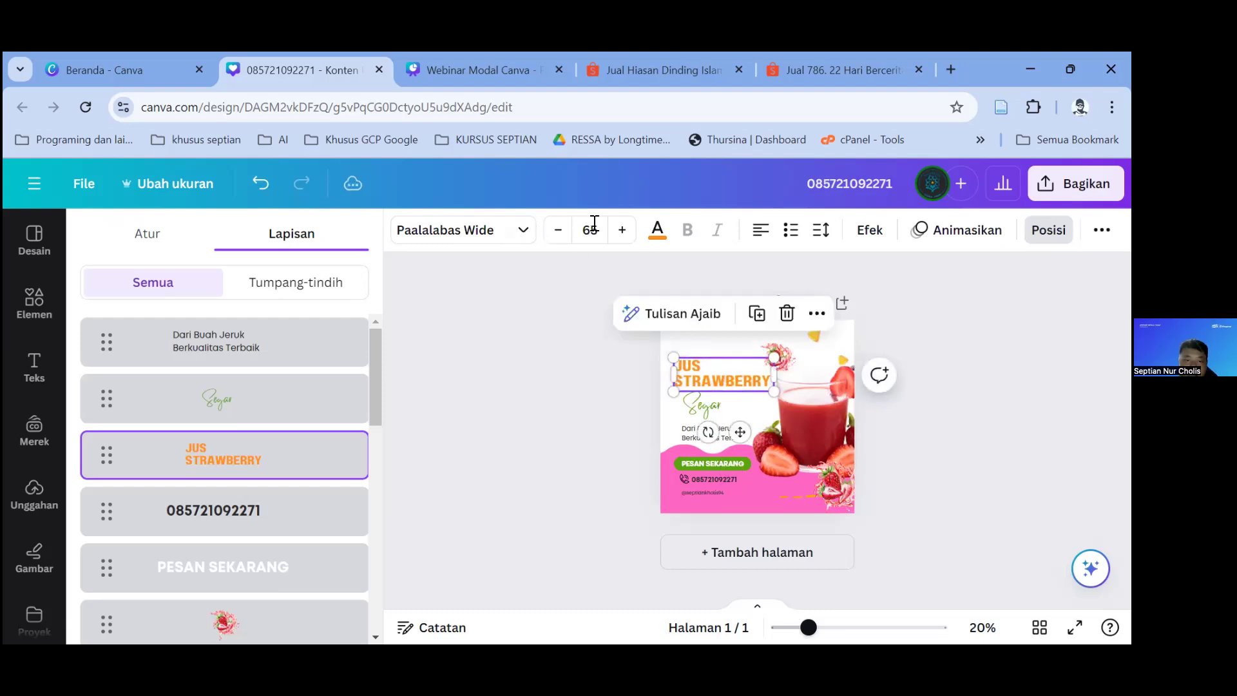
left_click(657, 230)
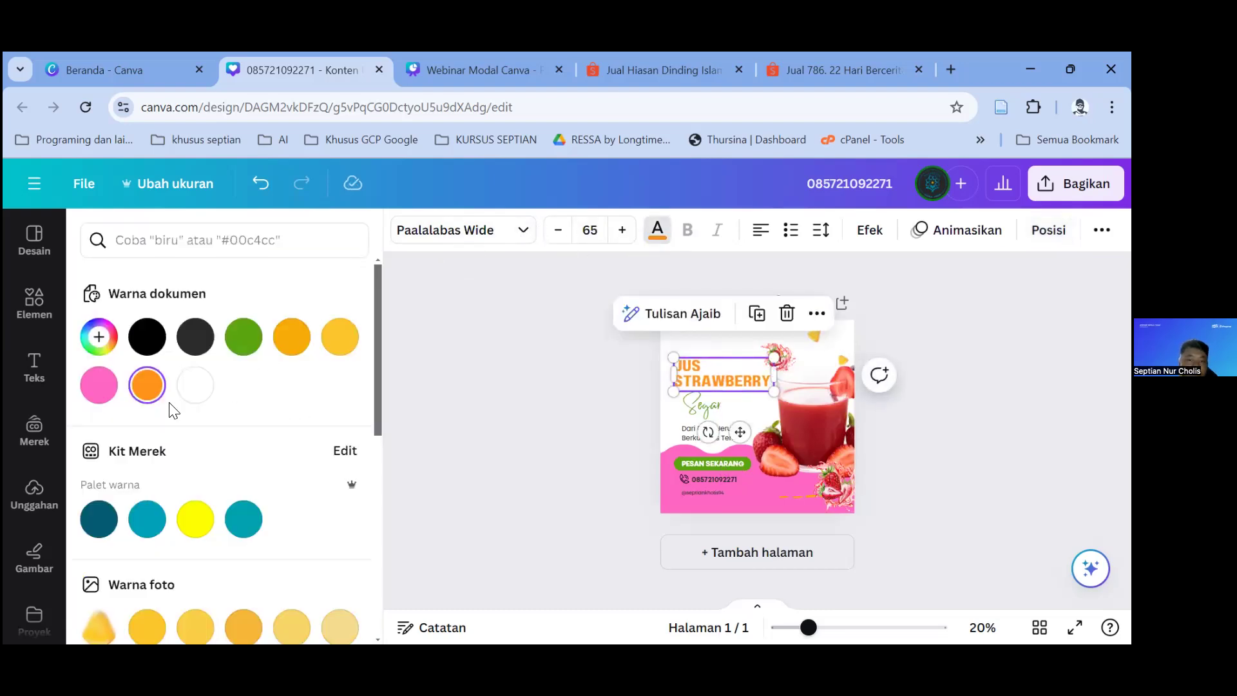
left_click(106, 386)
left_click_drag(722, 377, 773, 357)
left_click(782, 343)
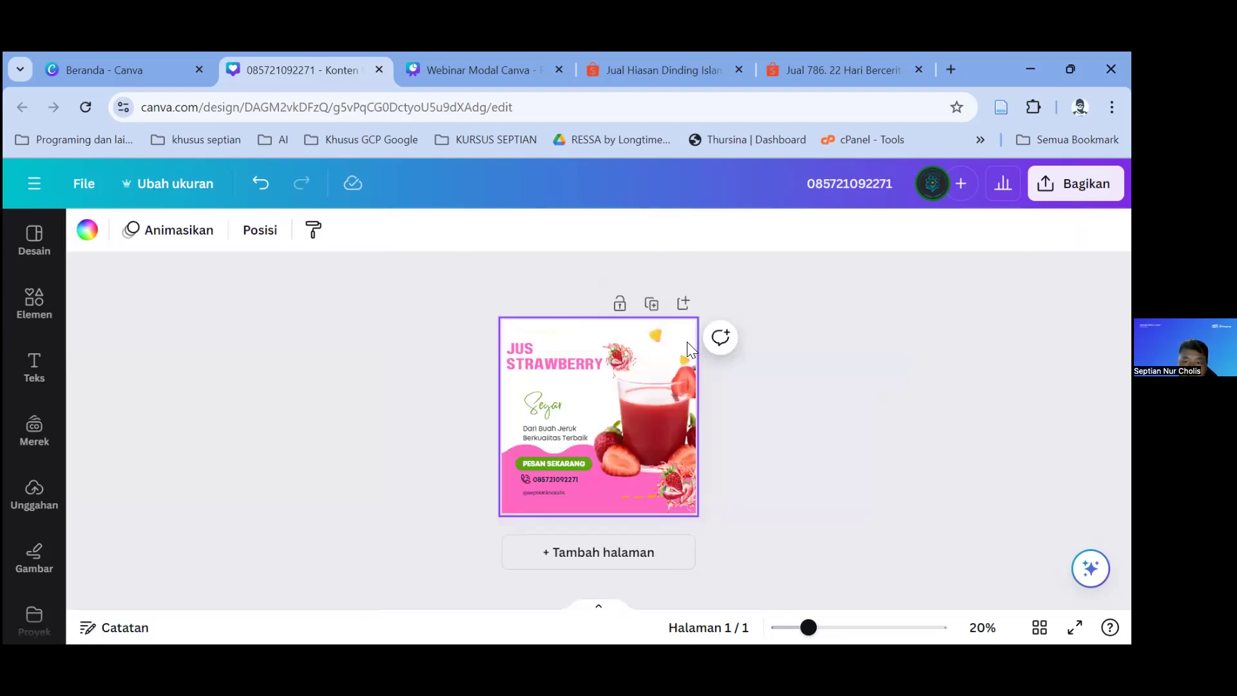
Step: Move the strawberry splash onto the glass and shift the title up and right
scroll(678, 437, "up", 4)
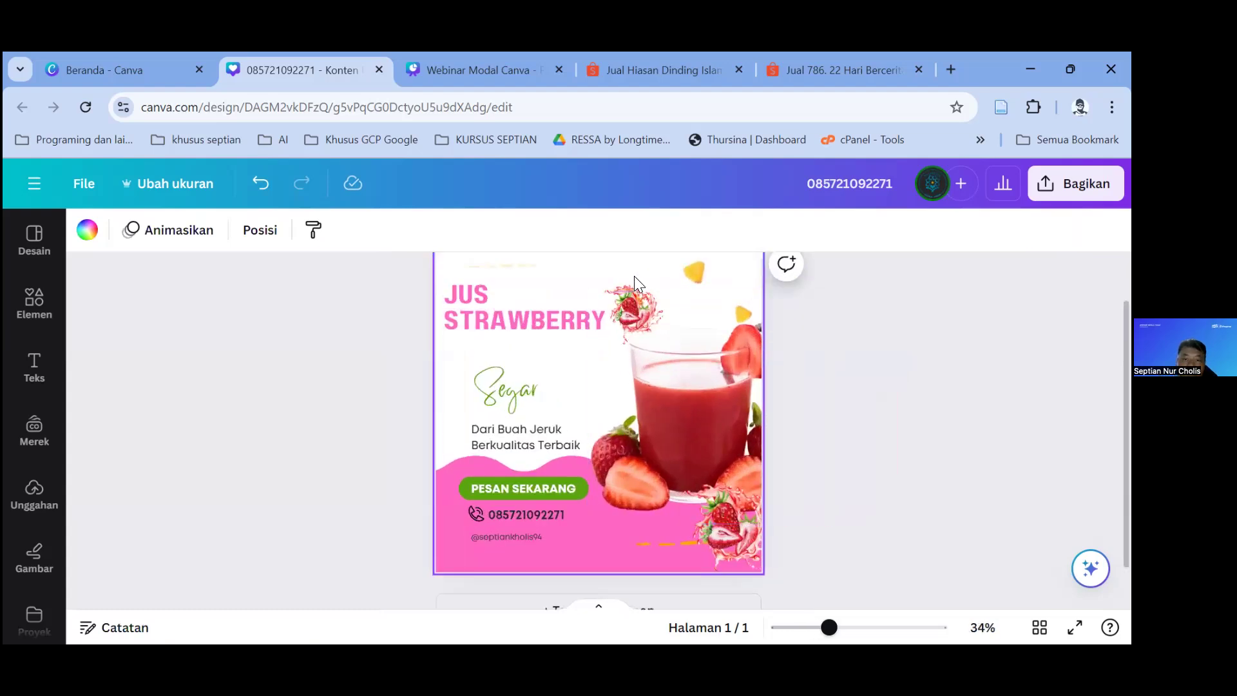
left_click(633, 282)
left_click_drag(633, 282, 629, 371)
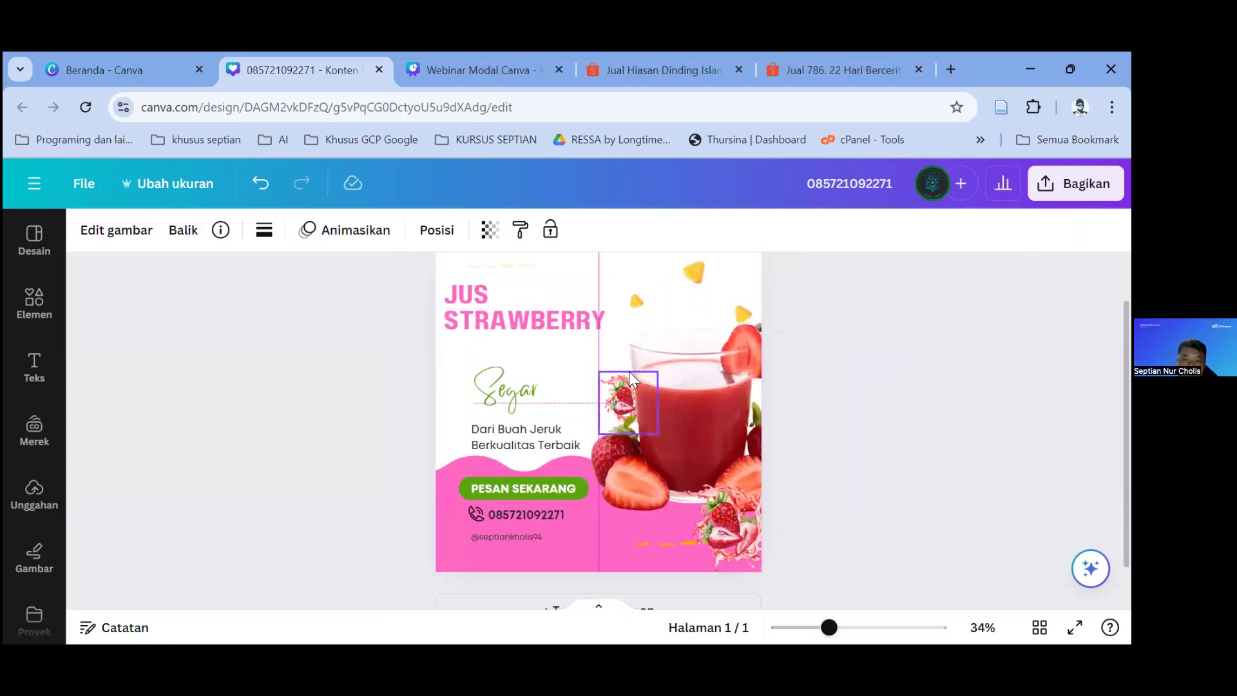
left_click(826, 348)
left_click_drag(575, 316, 594, 283)
left_click_drag(697, 263, 745, 304)
left_click_drag(737, 352, 731, 408)
Step: Raise the juice glass photo, lower the title slightly, and adjust the thin yellow line
left_click(733, 301)
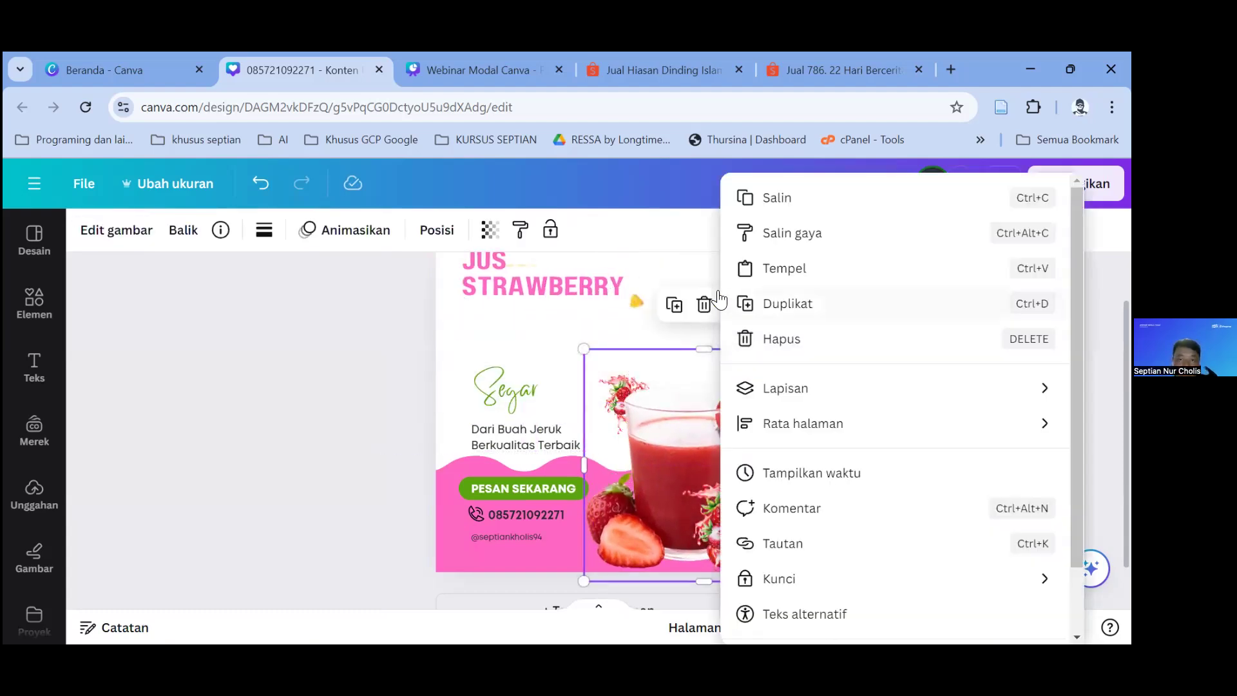
left_click(636, 300)
left_click(742, 314)
left_click_drag(691, 434, 671, 394)
scroll(554, 377, "up", 1)
left_click_drag(545, 343, 542, 378)
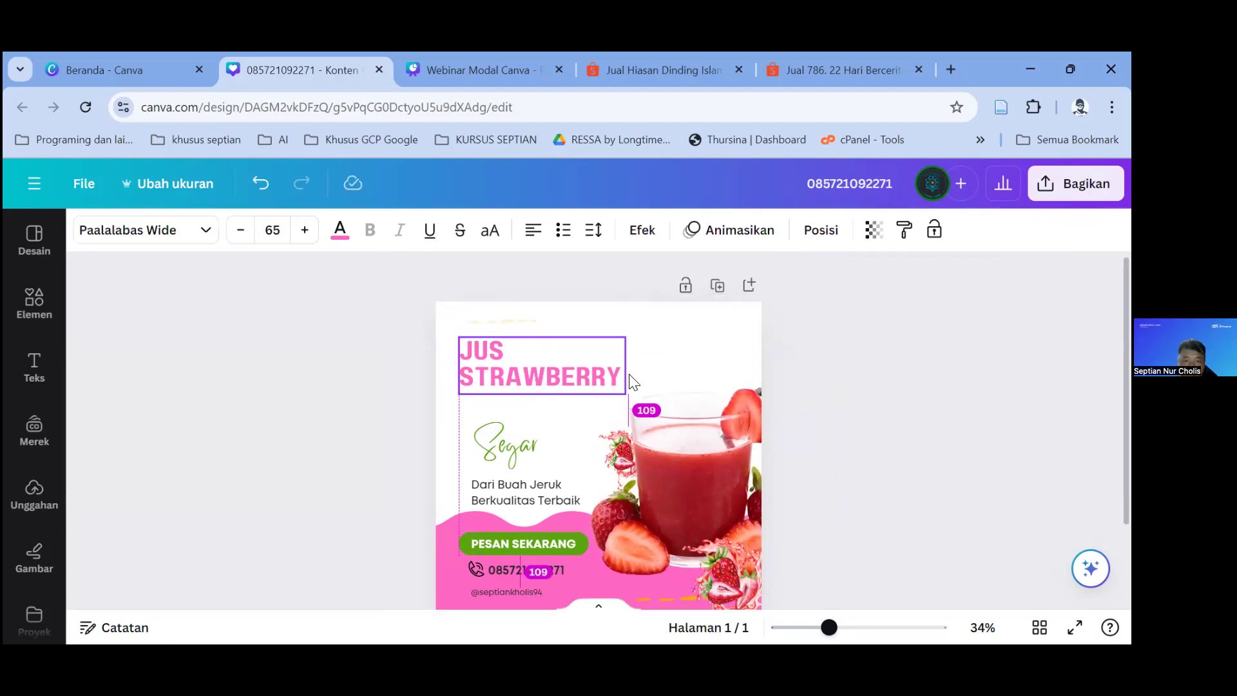
left_click_drag(634, 382, 635, 382)
left_click(824, 391)
left_click(509, 320)
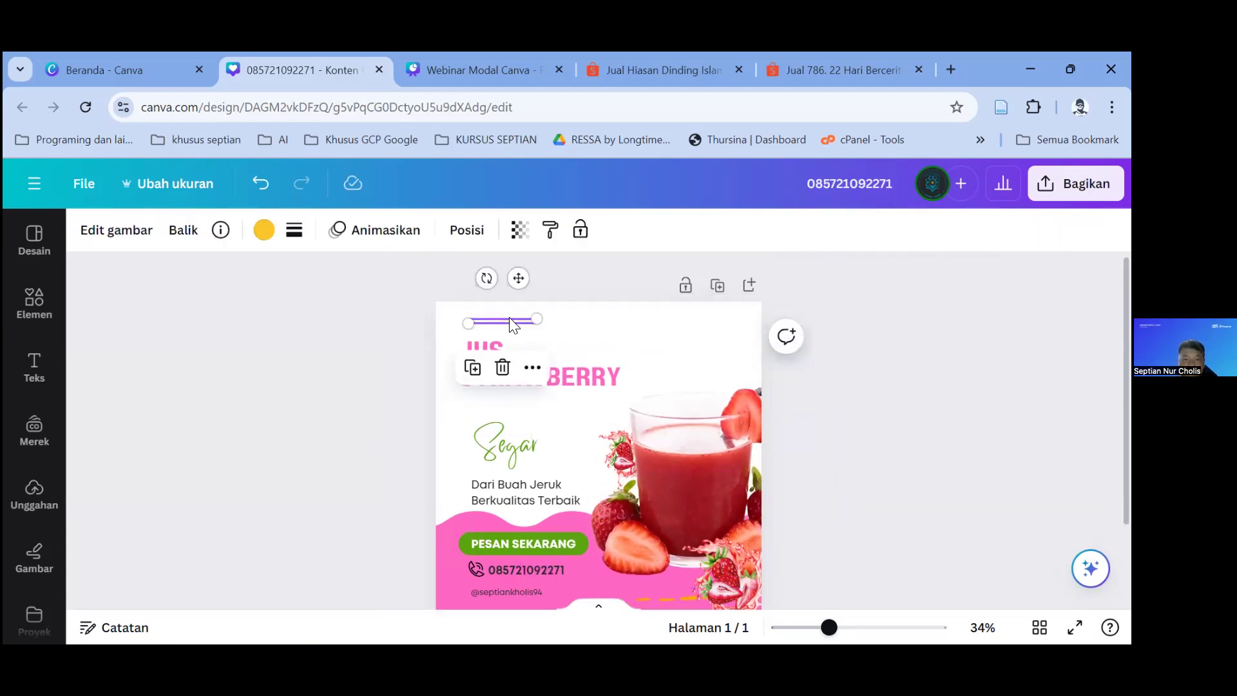
key("Delete")
scroll(509, 322, "down", 2)
mouse_move(507, 337)
left_mouse_down()
mouse_move(488, 304)
mouse_move(489, 322)
left_mouse_up()
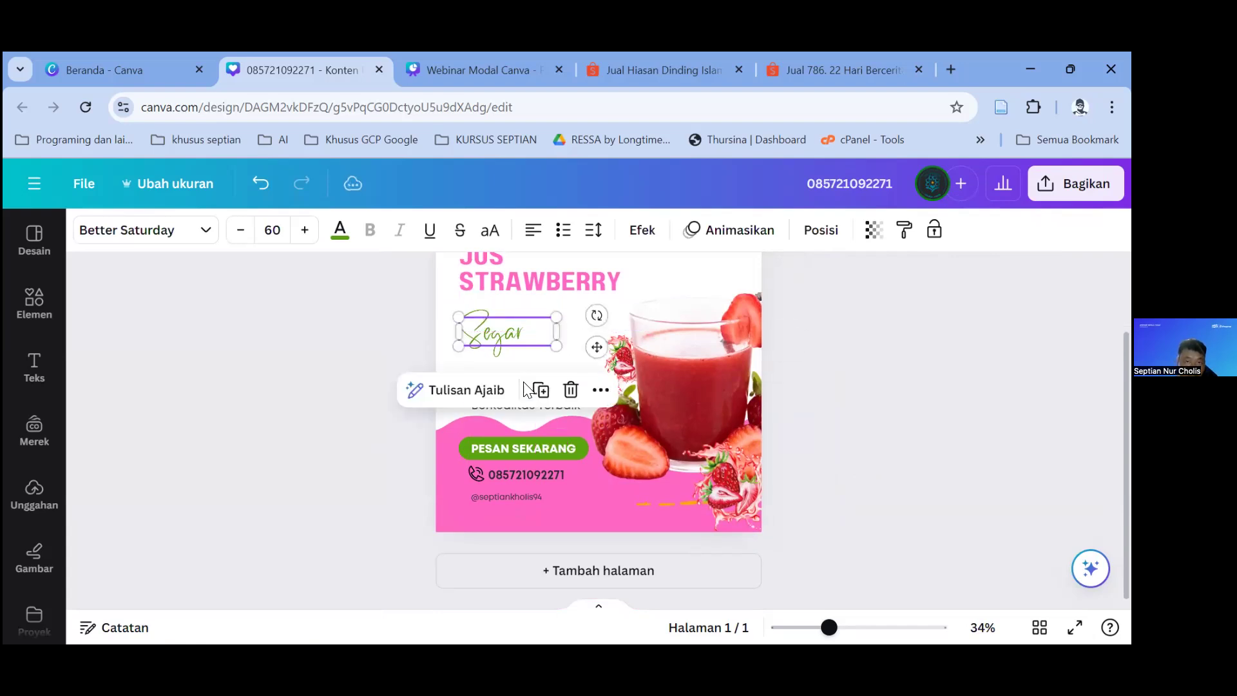
Step: Change the tagline to 'Dari Buah Starberry Berkualitas Terbaik'
left_click(526, 403)
double_click(528, 393)
left_click(529, 391)
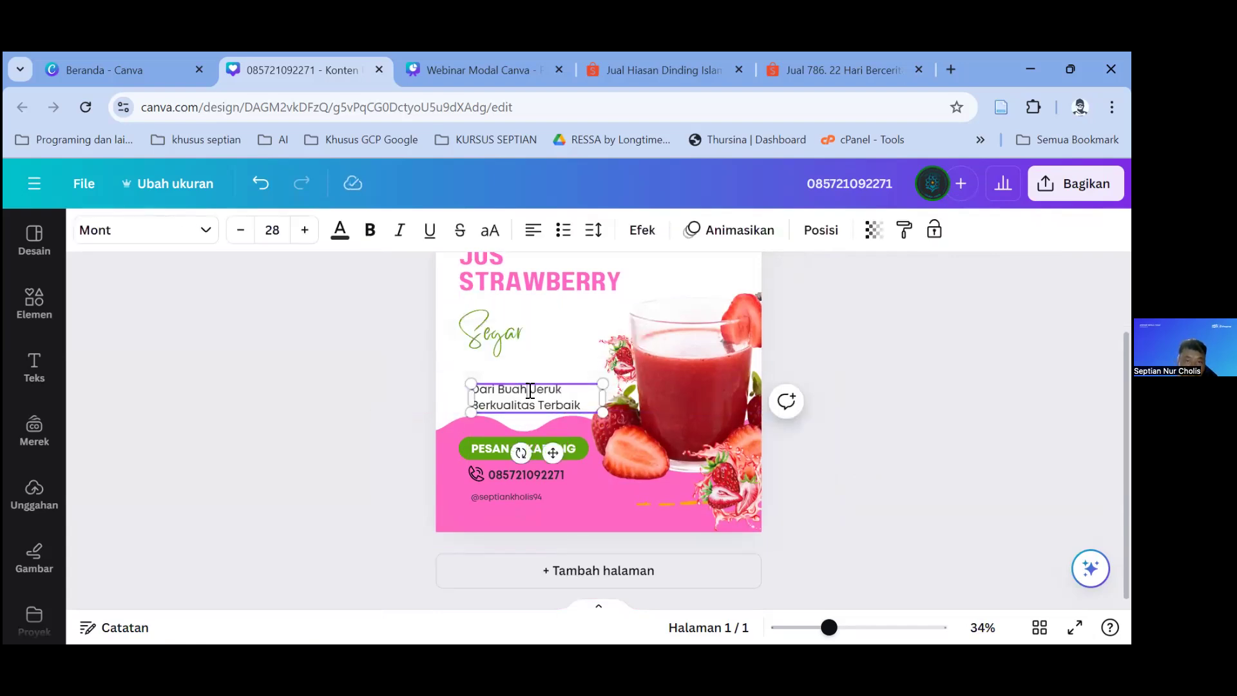
double_click(561, 393)
type("Straw")
type("berry")
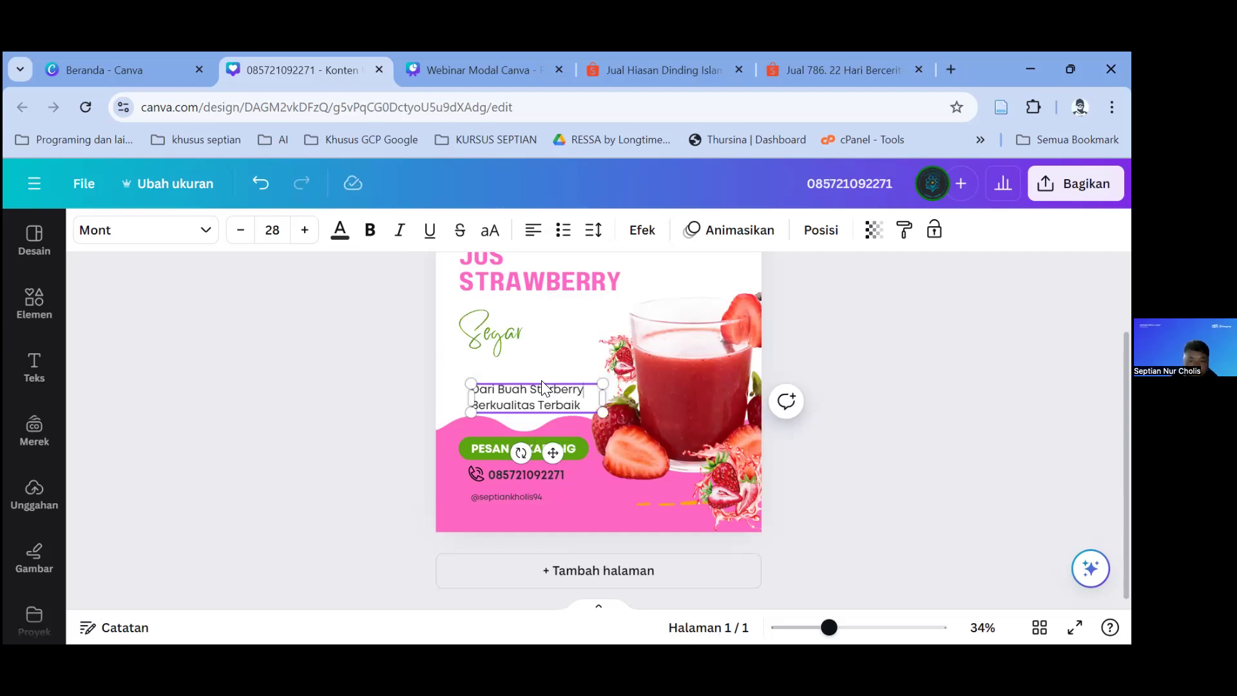
left_click(836, 452)
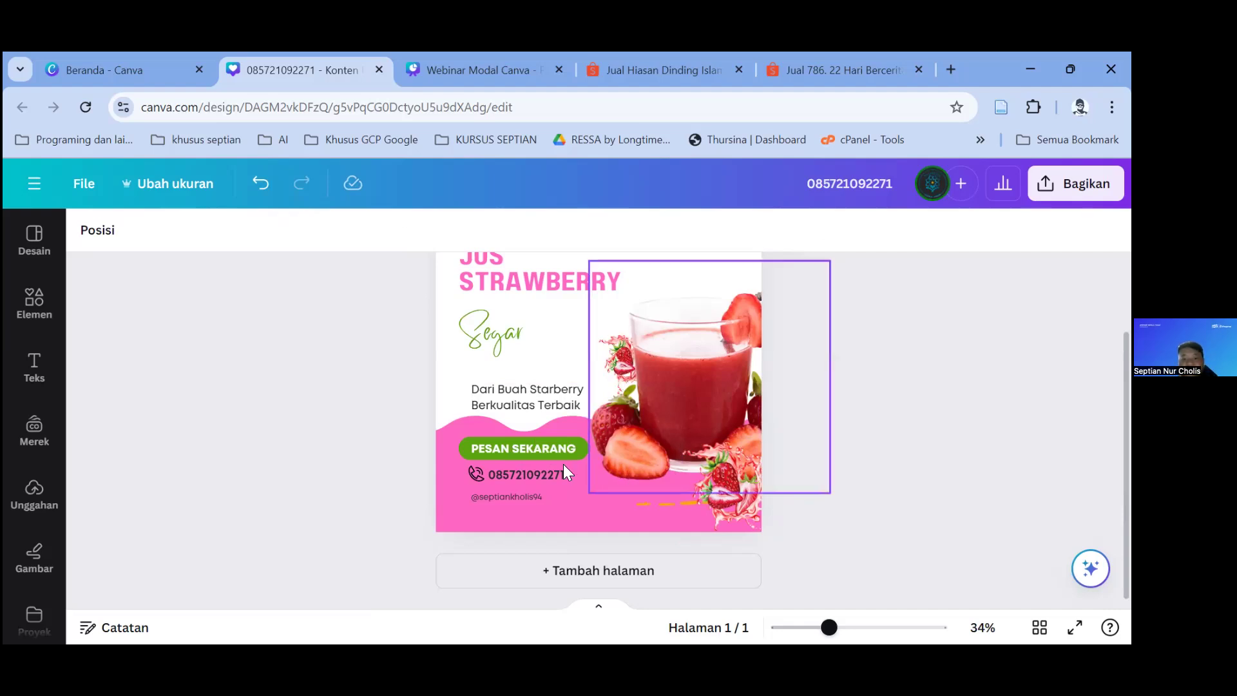
Step: Open the Bagikan sharing dialog for the design
left_click(541, 479)
left_click(830, 461)
scroll(830, 460, "up", 2)
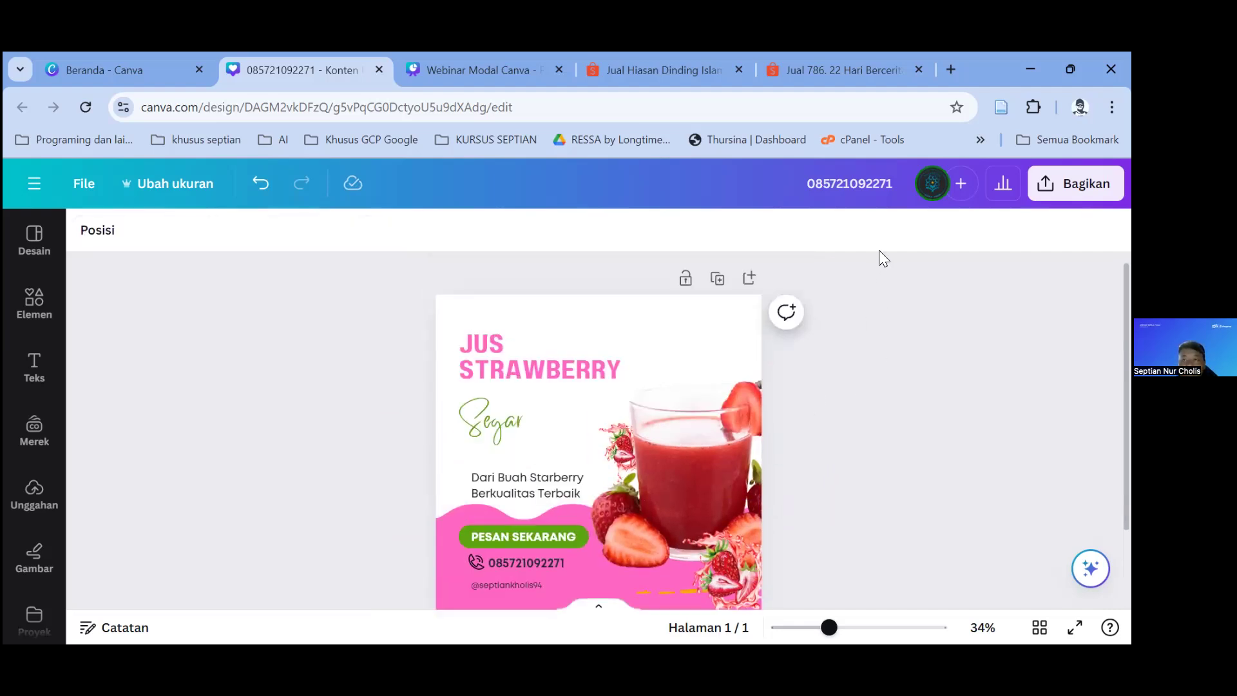
left_click(1077, 184)
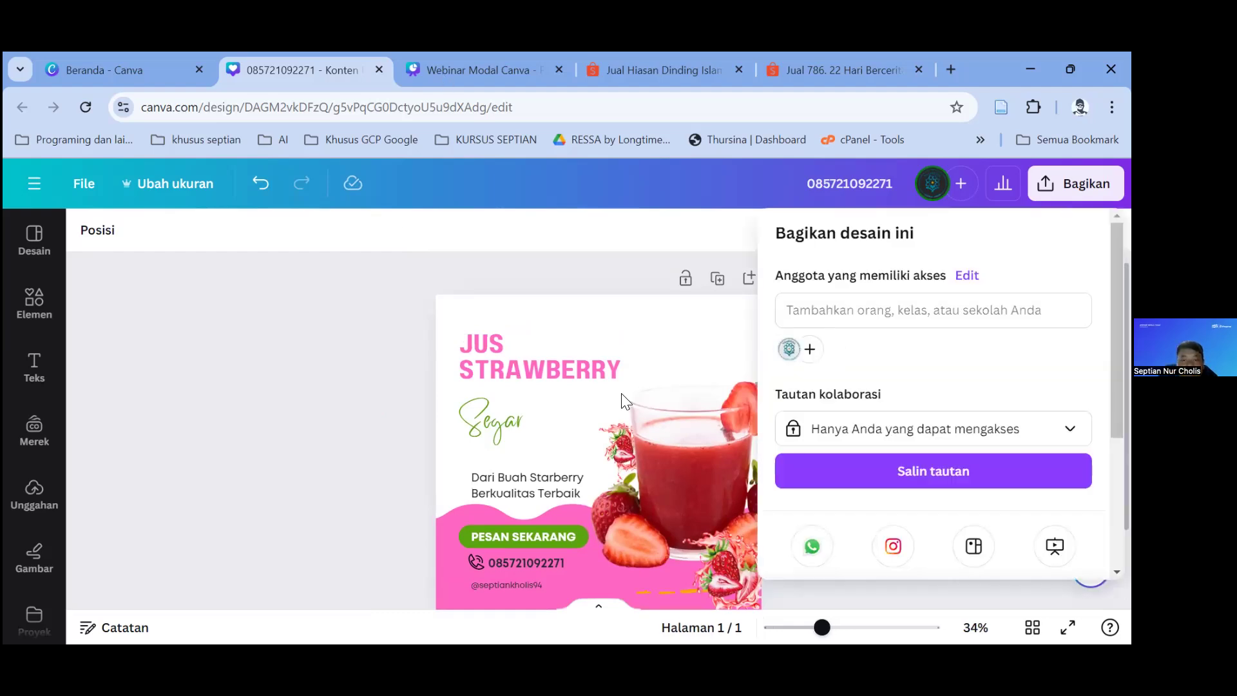
Step: From the Bagikan share panel, open Unduh and show the Jenis file list with PNG selected
left_click(1076, 183)
left_click(1077, 184)
scroll(878, 449, "down", 3)
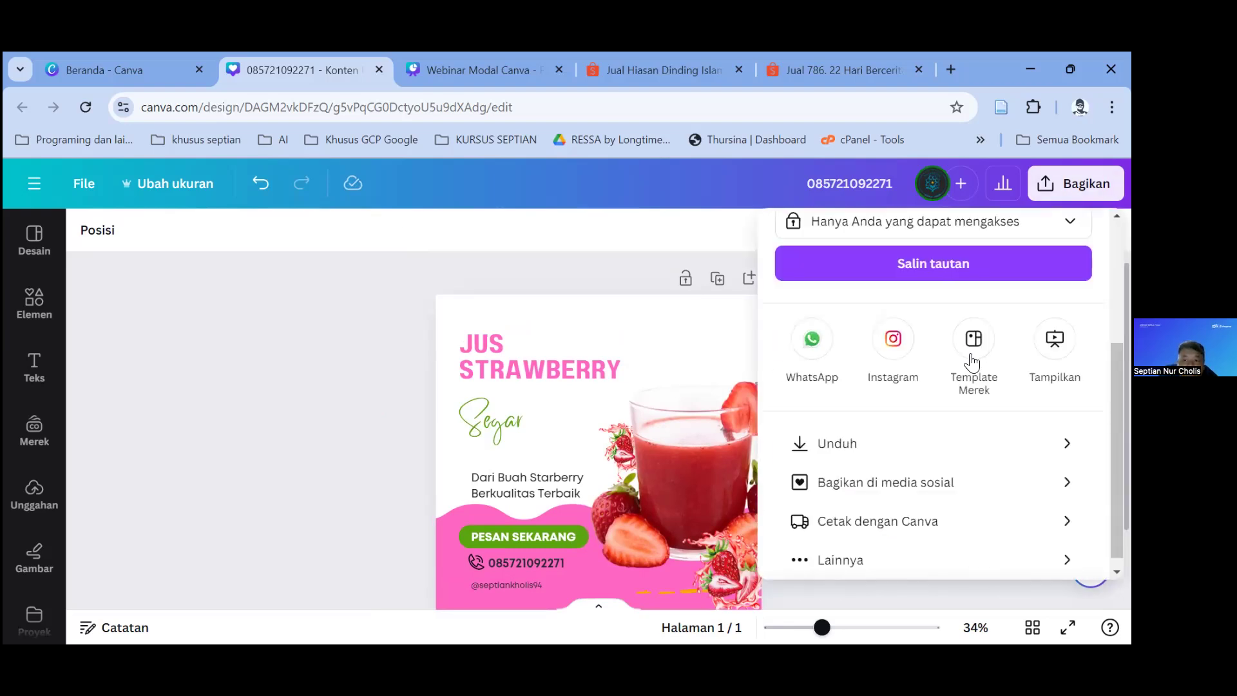
left_click(879, 446)
left_click(966, 315)
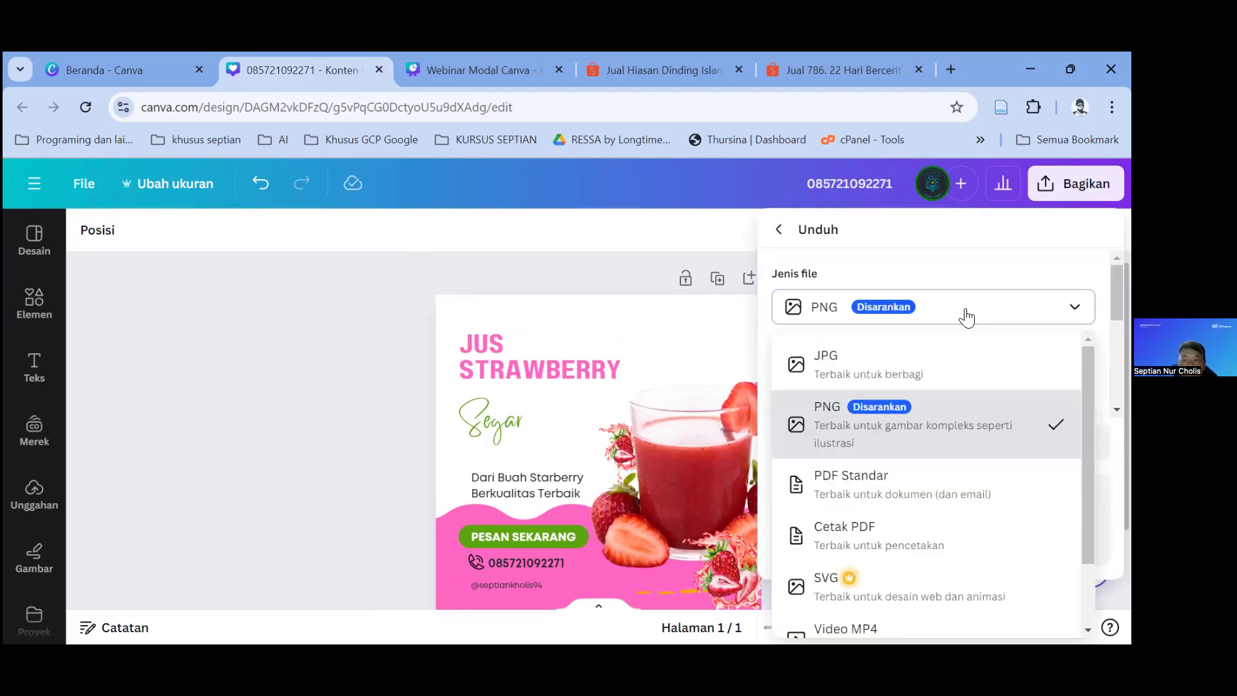
left_click(966, 316)
left_click(966, 316)
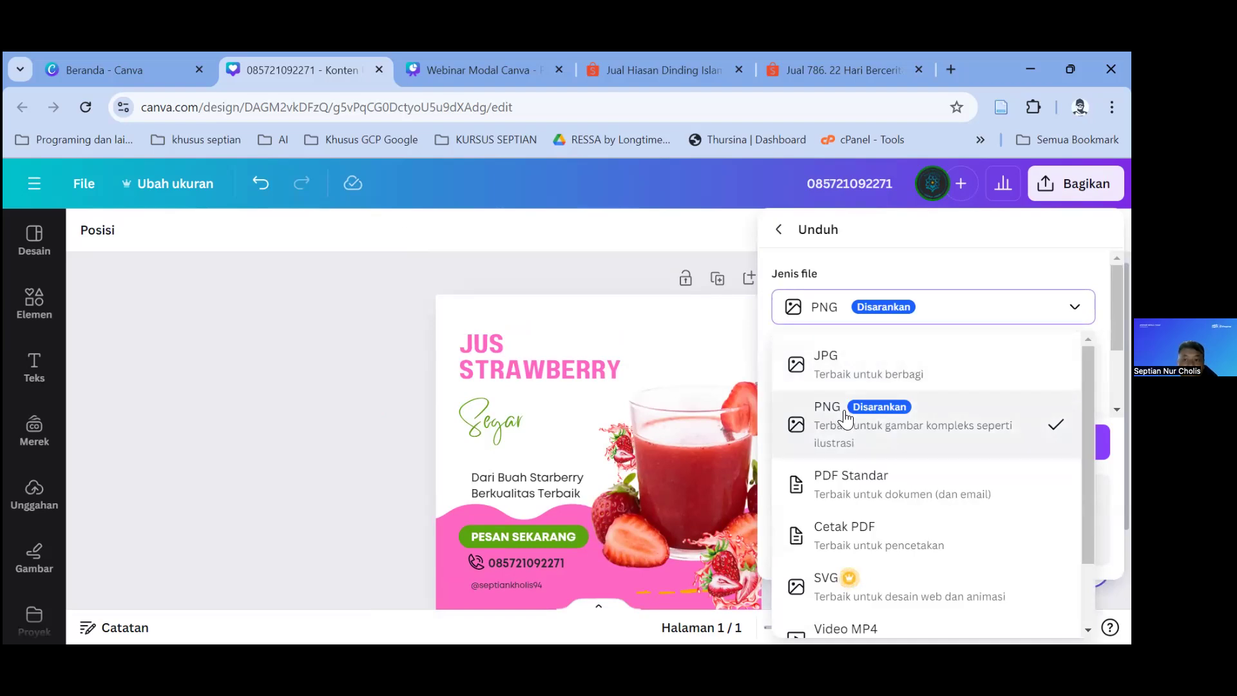
scroll(865, 393, "down", 1)
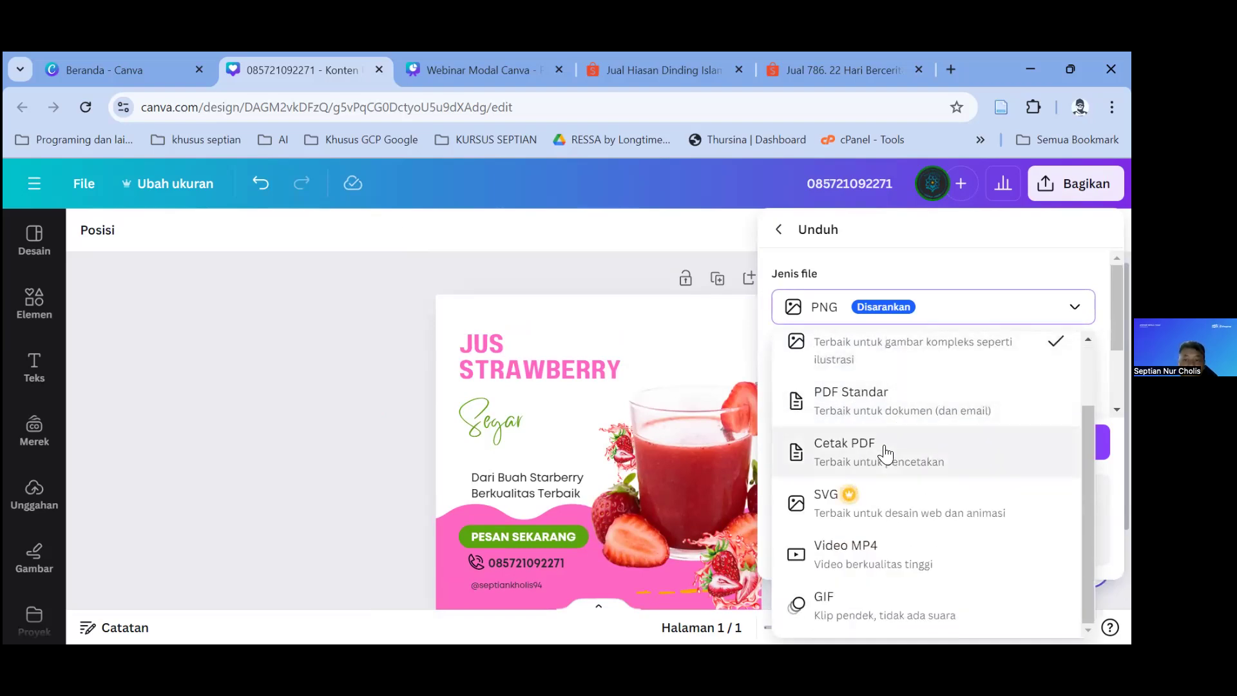
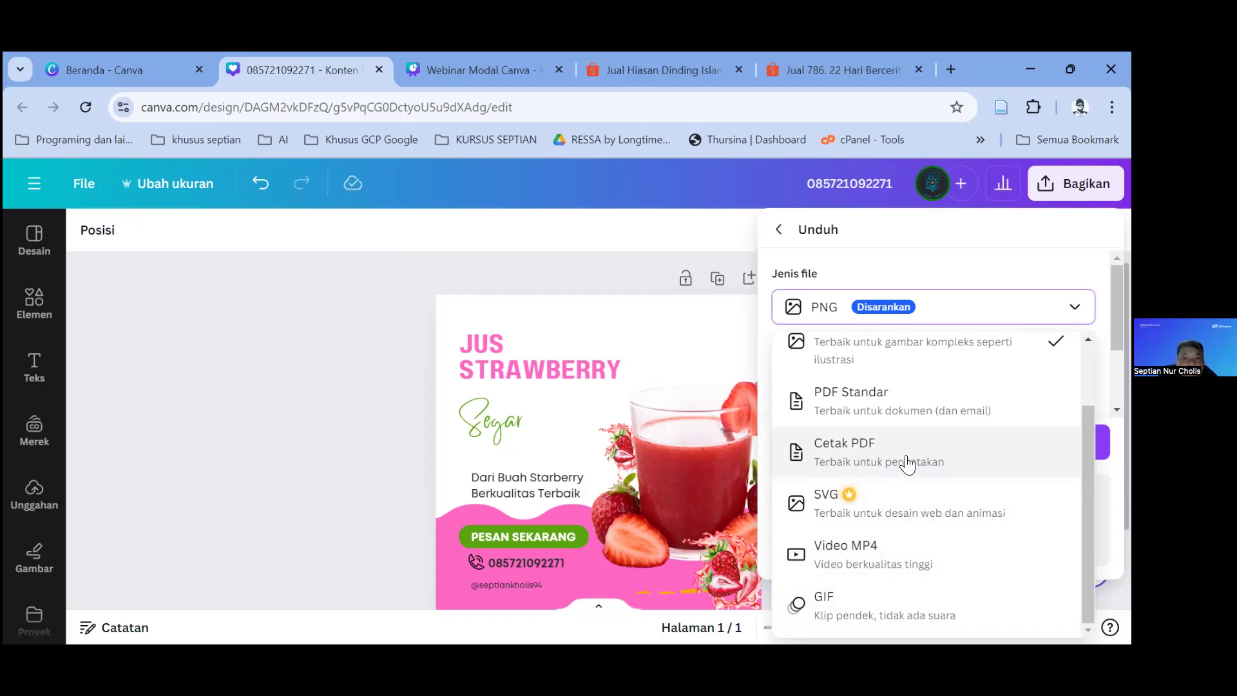
Step: Switch the download file type to JPG and save the image into the Downloads folder
scroll(906, 463, "up", 2)
left_click(870, 367)
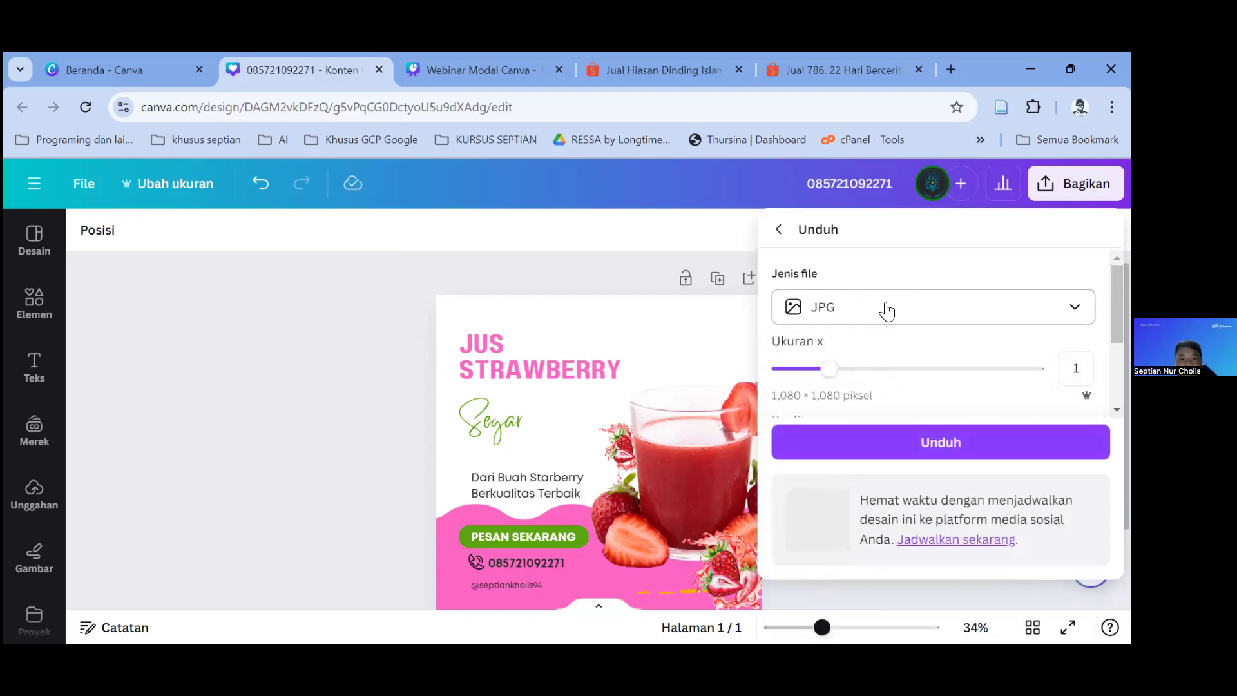
scroll(884, 326, "down", 2)
left_click(938, 442)
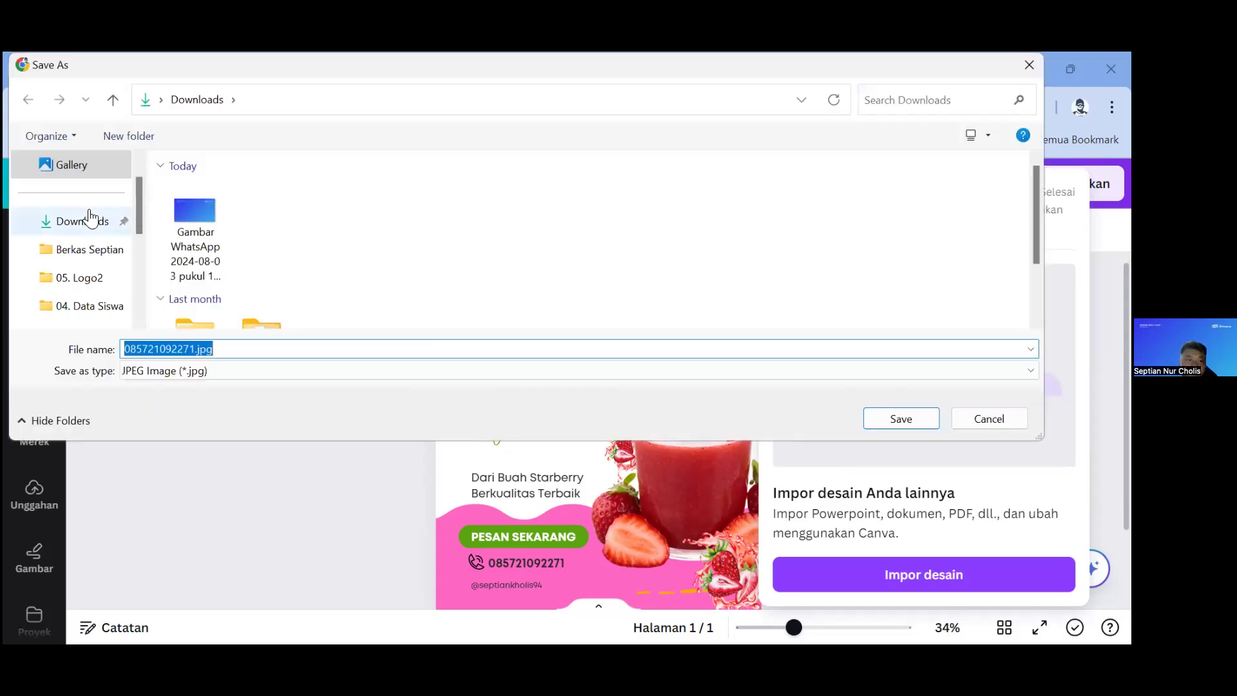
left_click(91, 217)
left_click(888, 427)
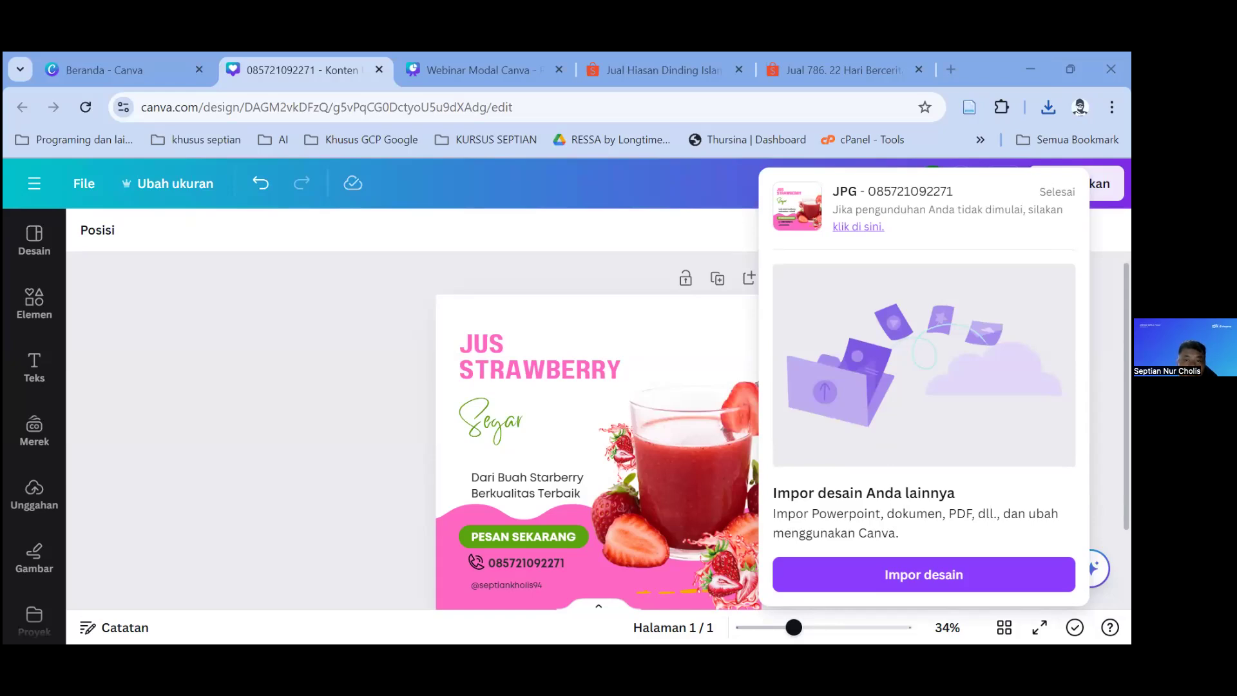
left_click(640, 273)
Step: Select the JUS STRAWBERRY headline and try the Intro Rust font on it
scroll(951, 336, "down", 1)
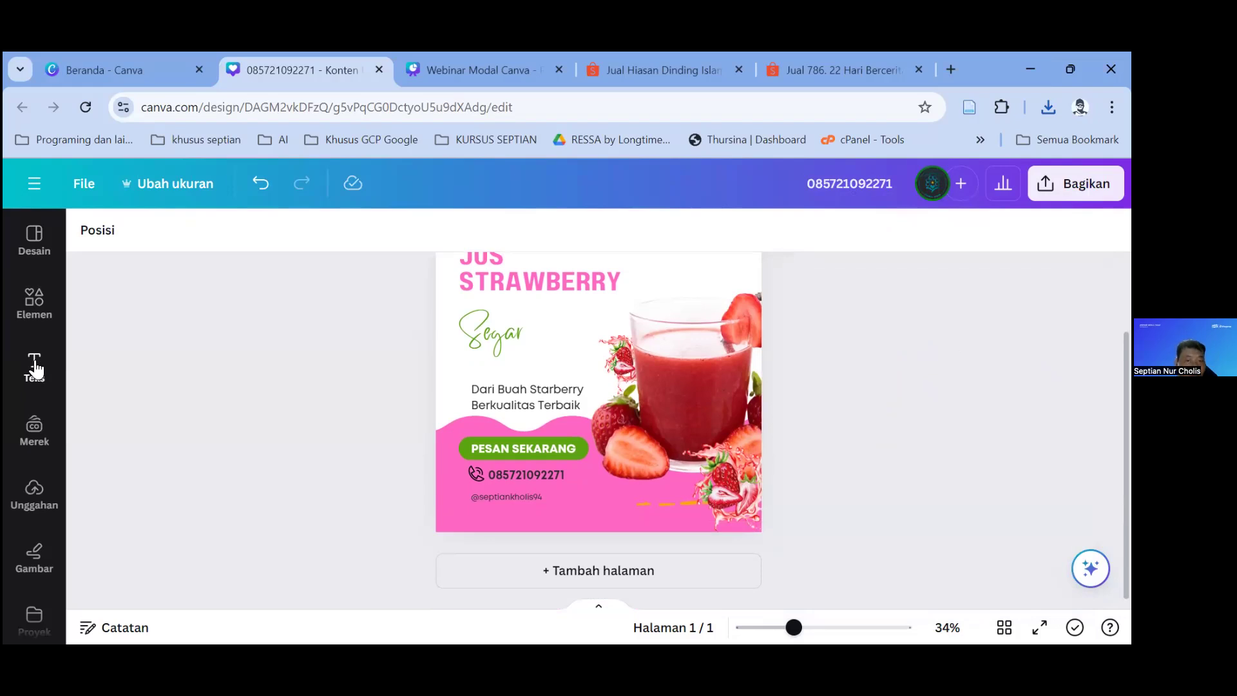
scroll(580, 361, "up", 1)
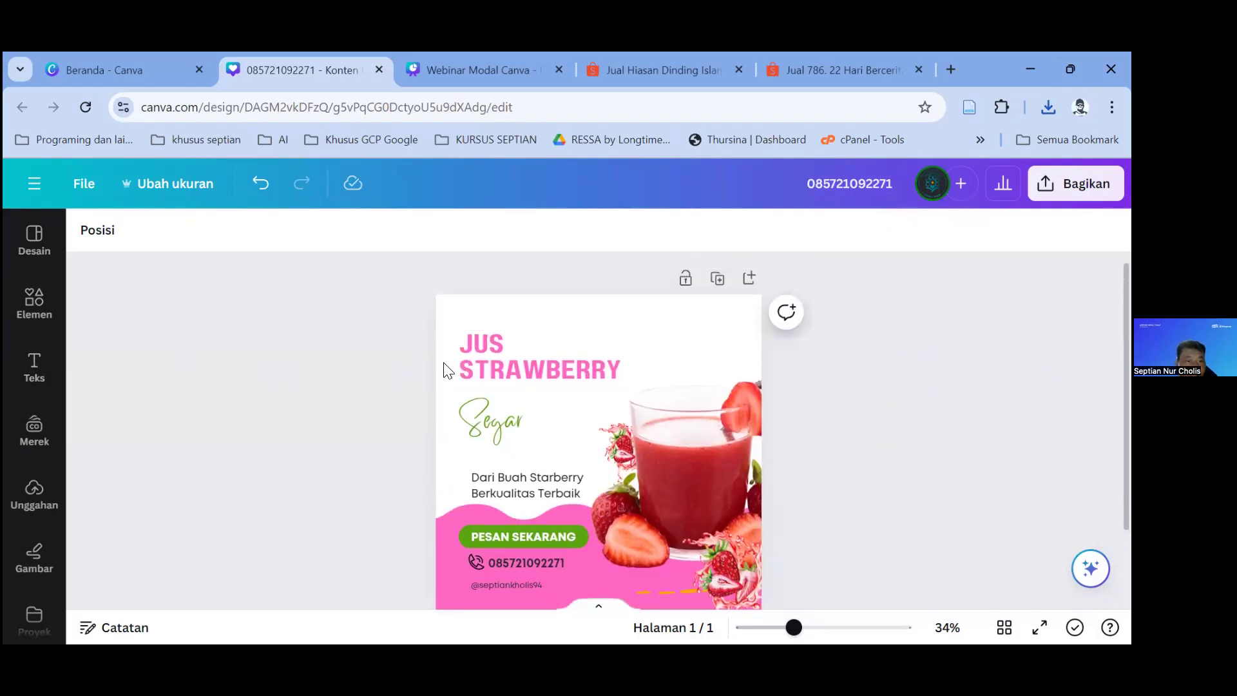
left_click(506, 366)
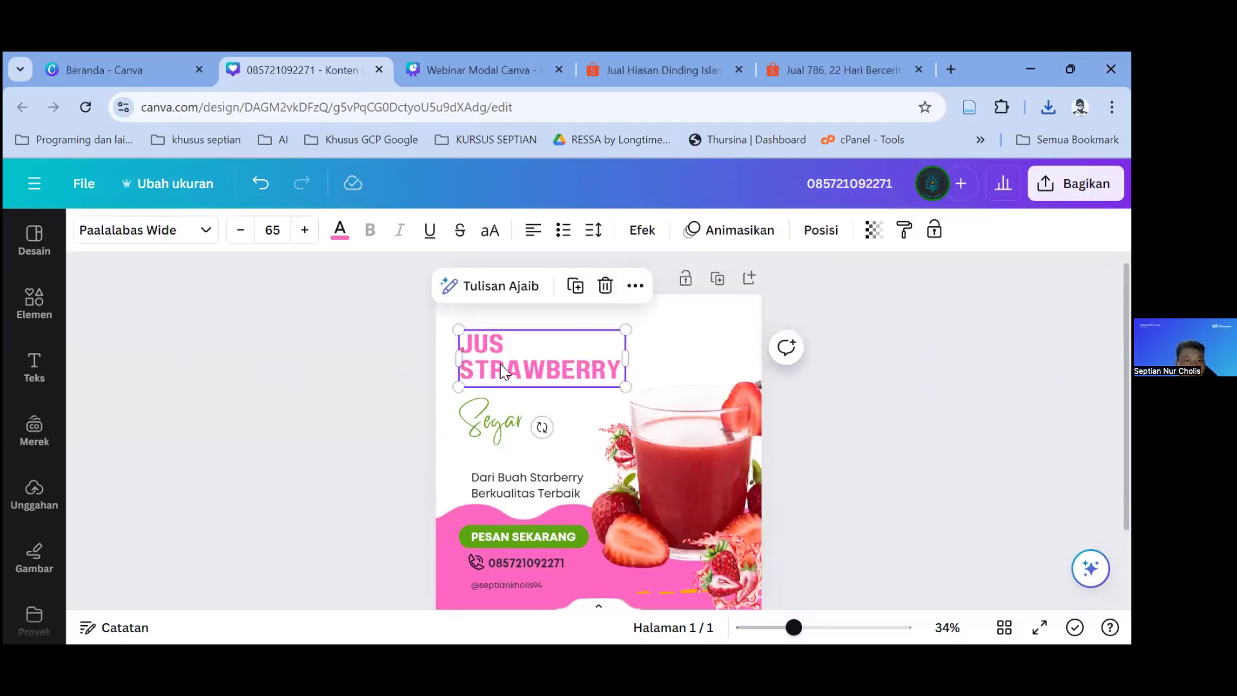
left_click(212, 254)
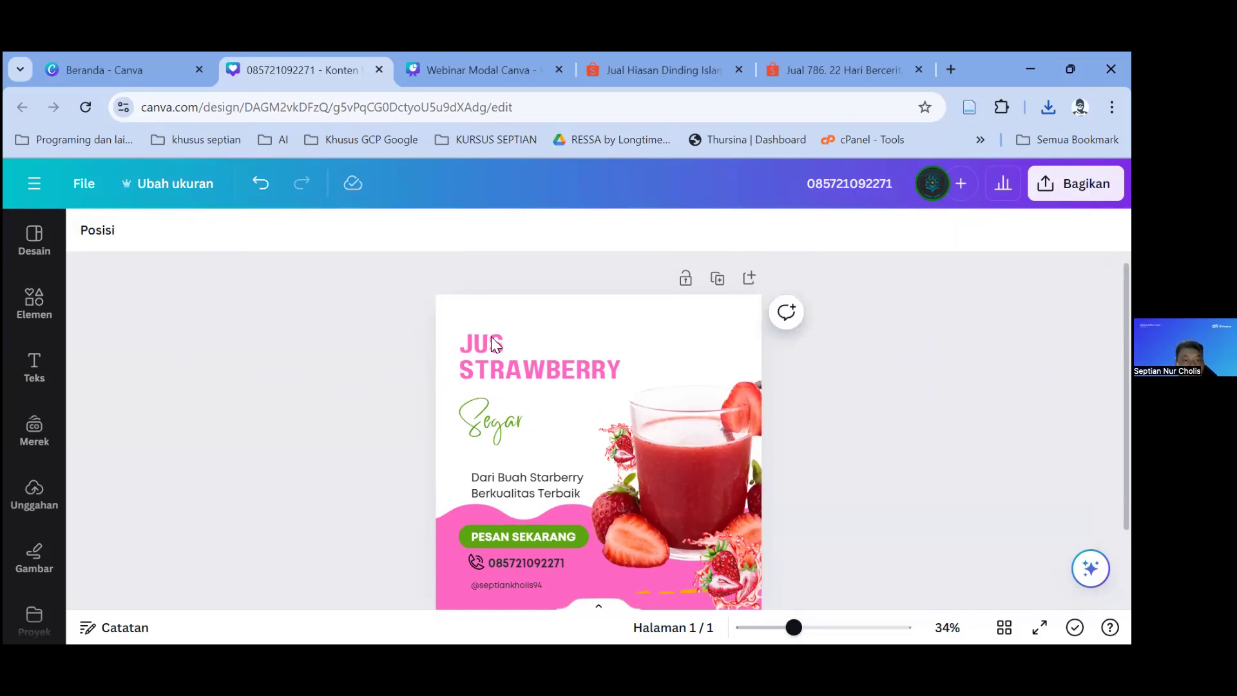
left_click(517, 361)
left_click(215, 232)
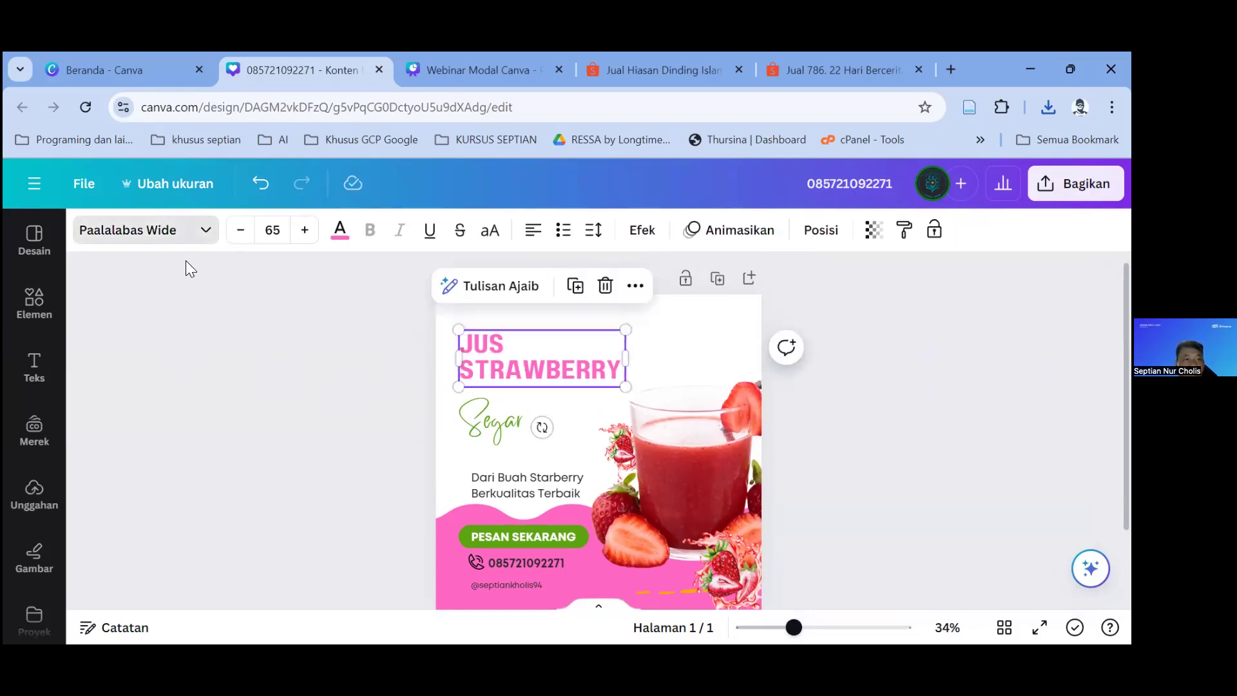
scroll(236, 464, "down", 10)
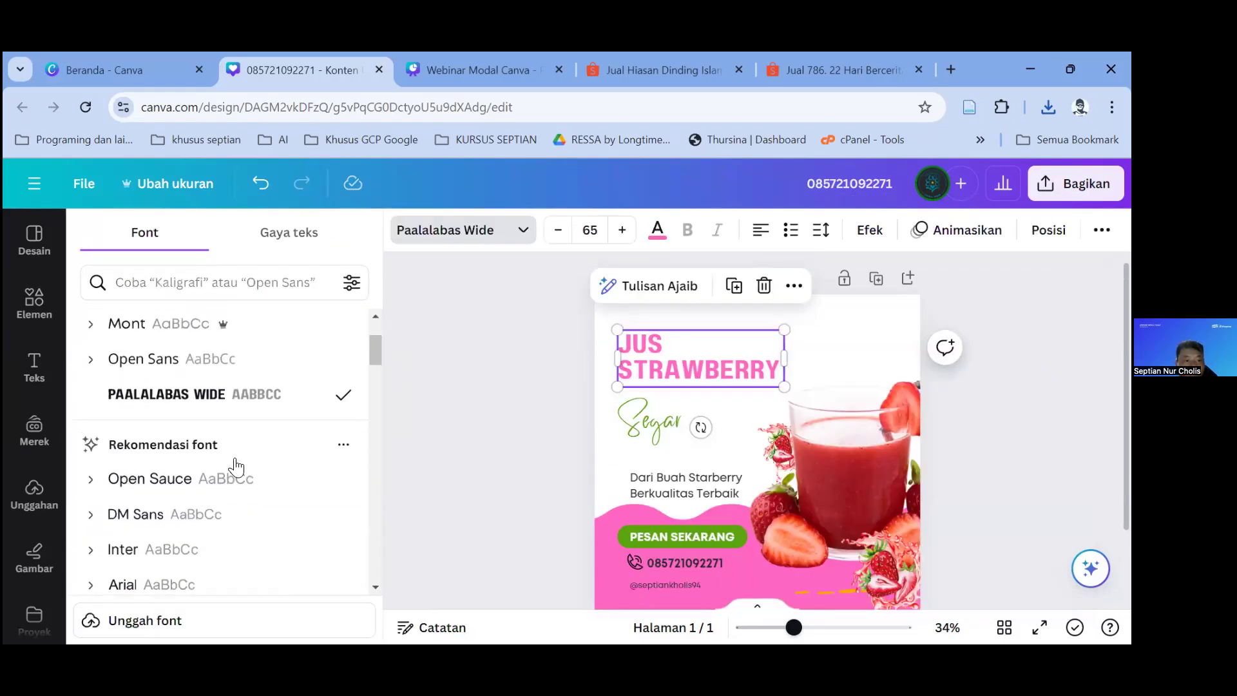
scroll(227, 429, "down", 10)
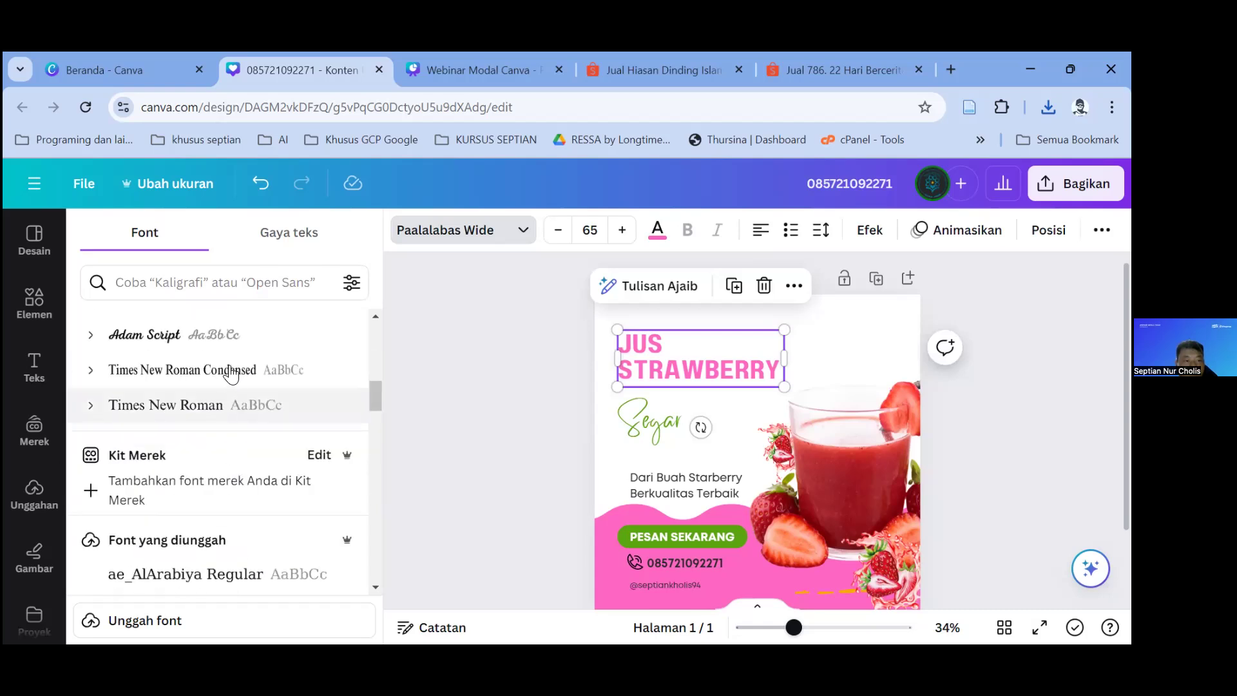
scroll(222, 476, "down", 8)
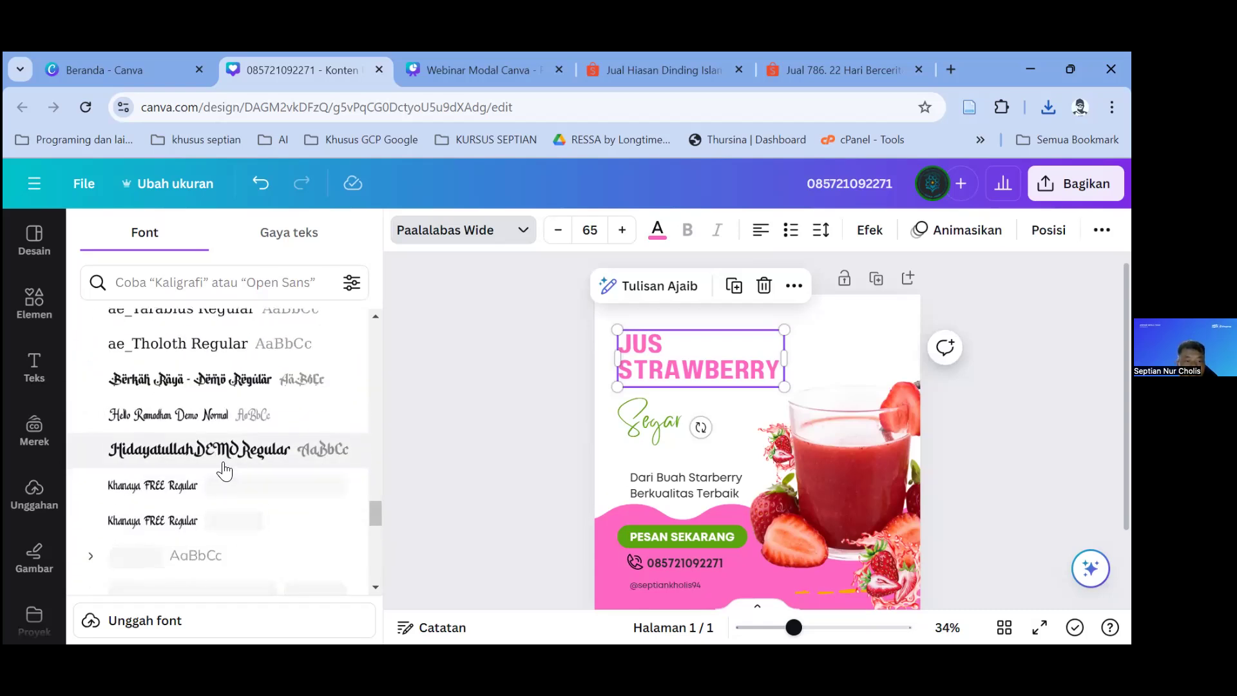
scroll(221, 426, "up", 5)
scroll(219, 406, "down", 15)
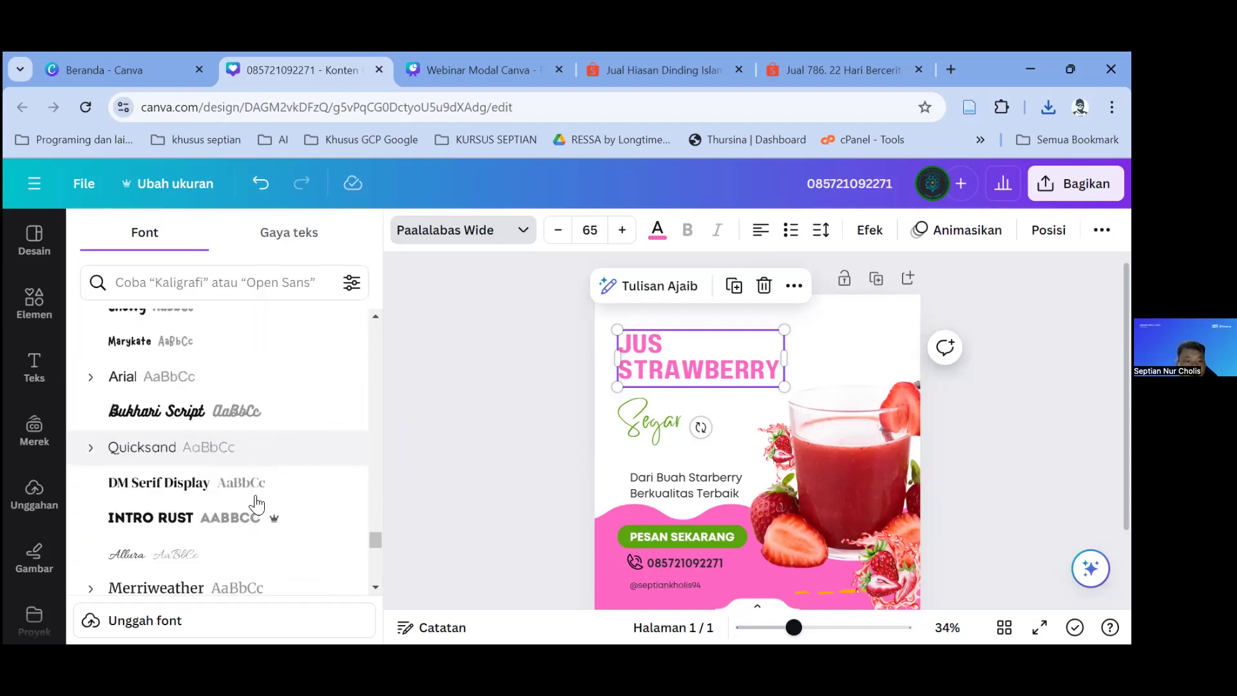
left_click(294, 526)
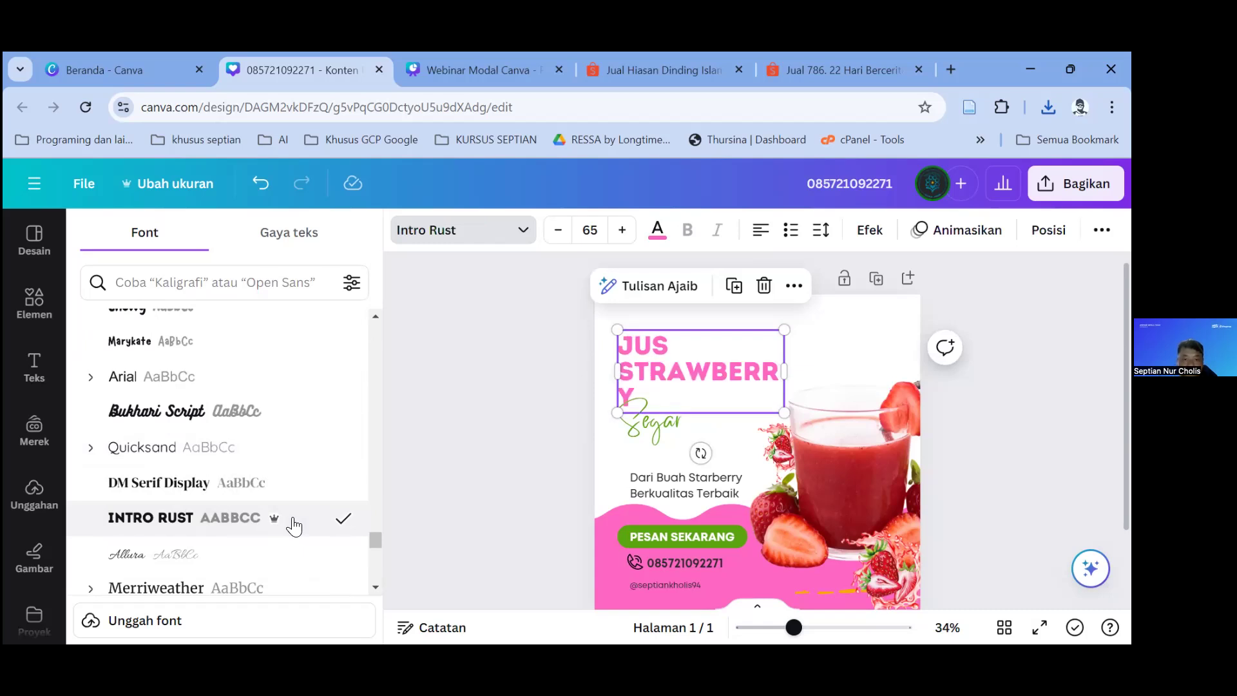
Step: Try Horizon, Times New Roman and Bryndan Write, and widen the headline box to one line
scroll(270, 510, "down", 6)
left_click(177, 377)
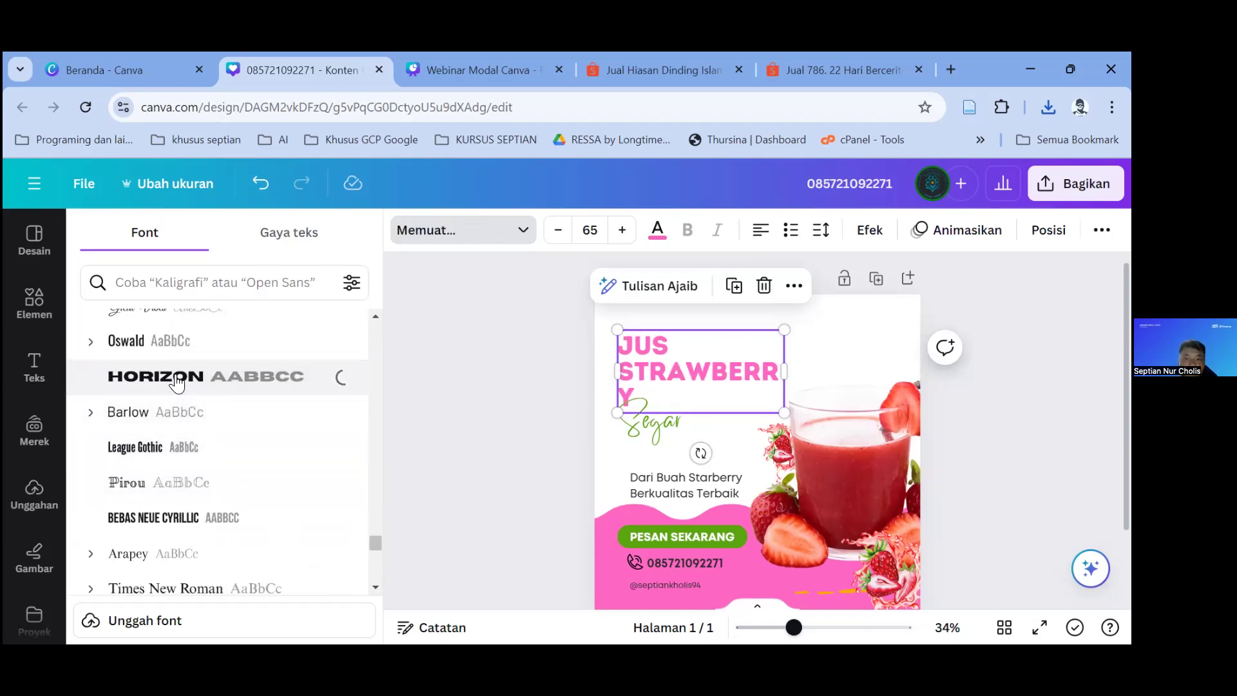
scroll(171, 386, "down", 4)
left_click(172, 330)
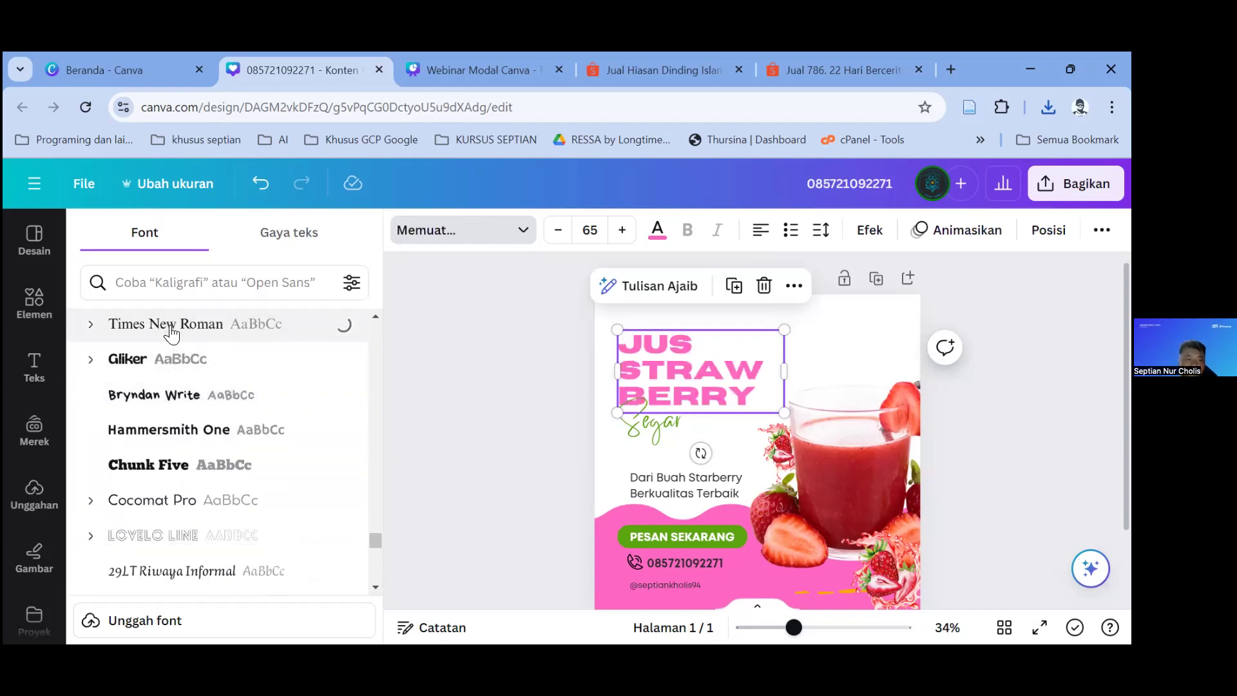
left_click(160, 406)
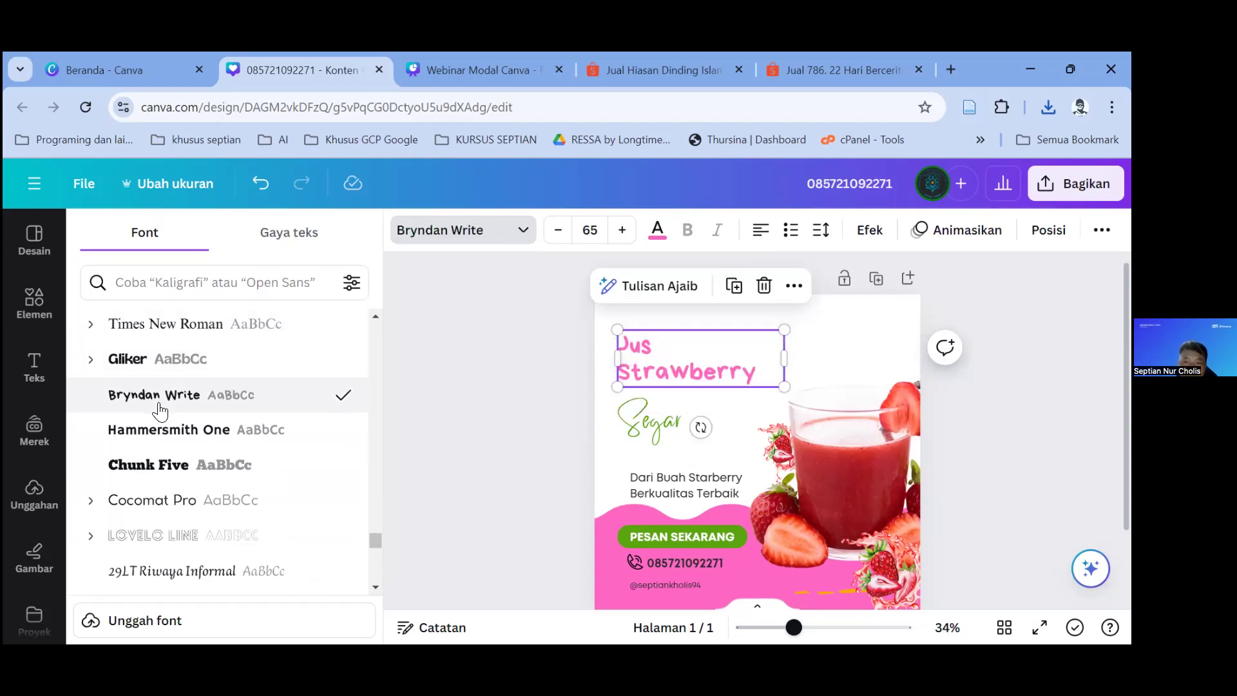
left_click_drag(784, 358, 816, 351)
Step: Try Chunk Five, Cocomat Pro, Railey and Sugo Display, then settle on Advetime
left_click(202, 480)
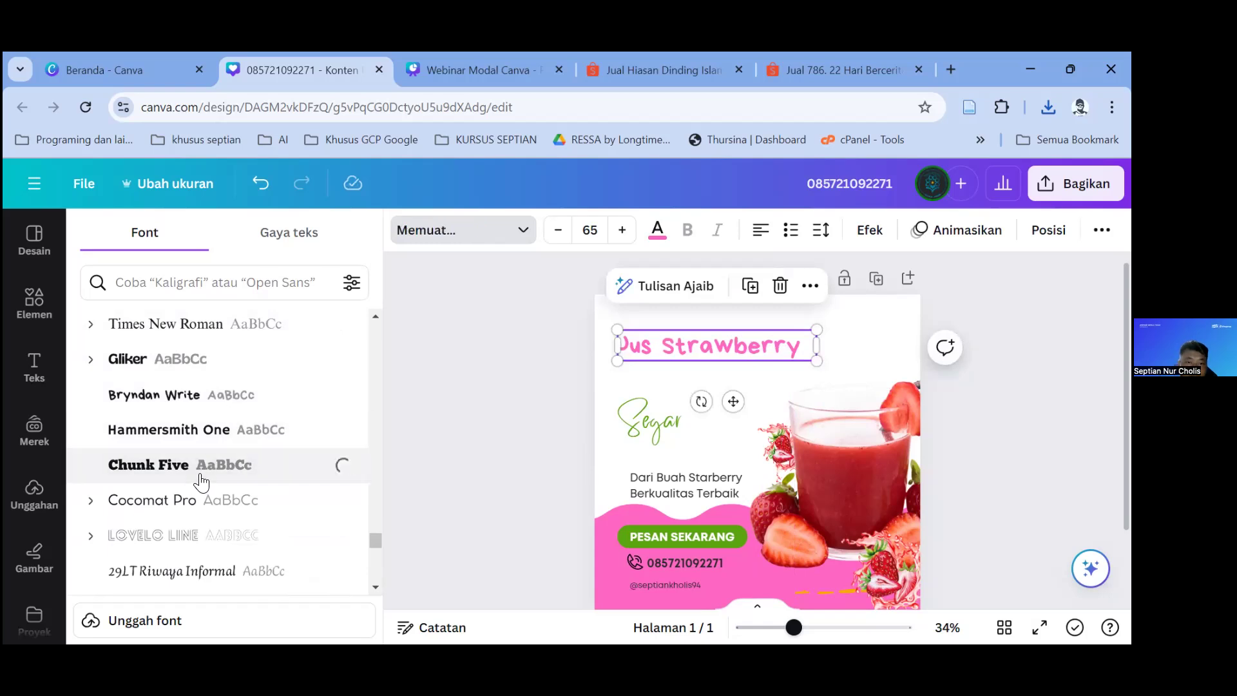
left_click(207, 508)
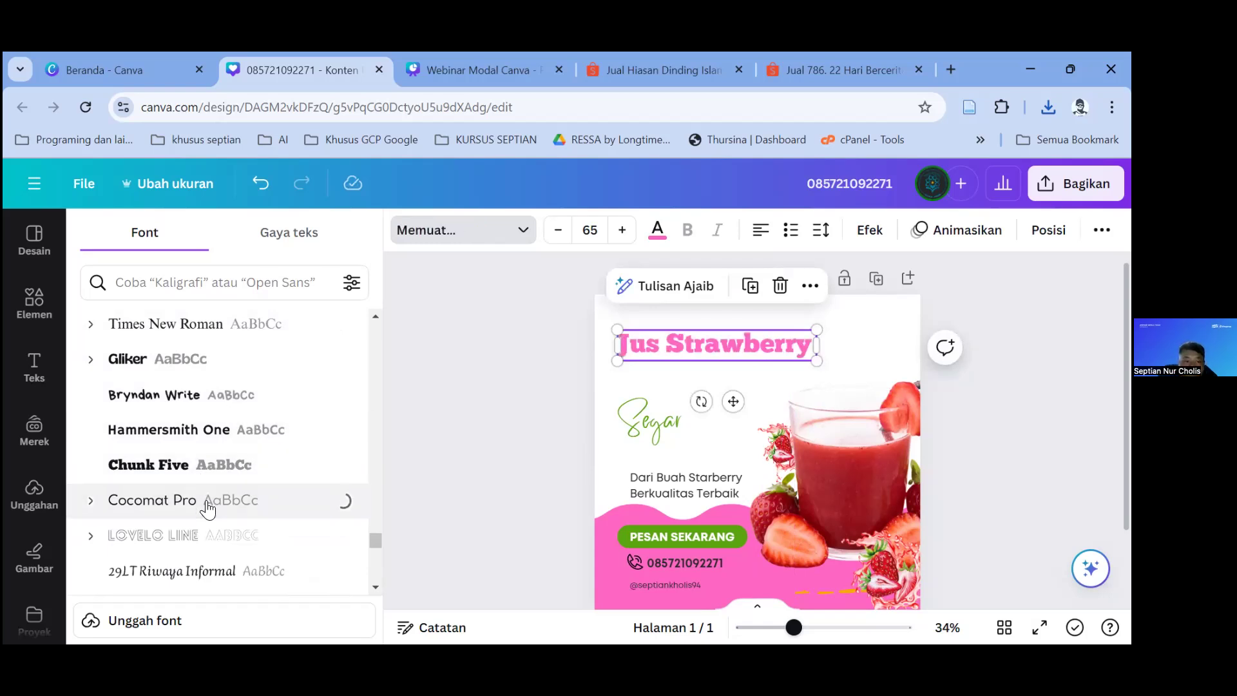
scroll(181, 464, "down", 6)
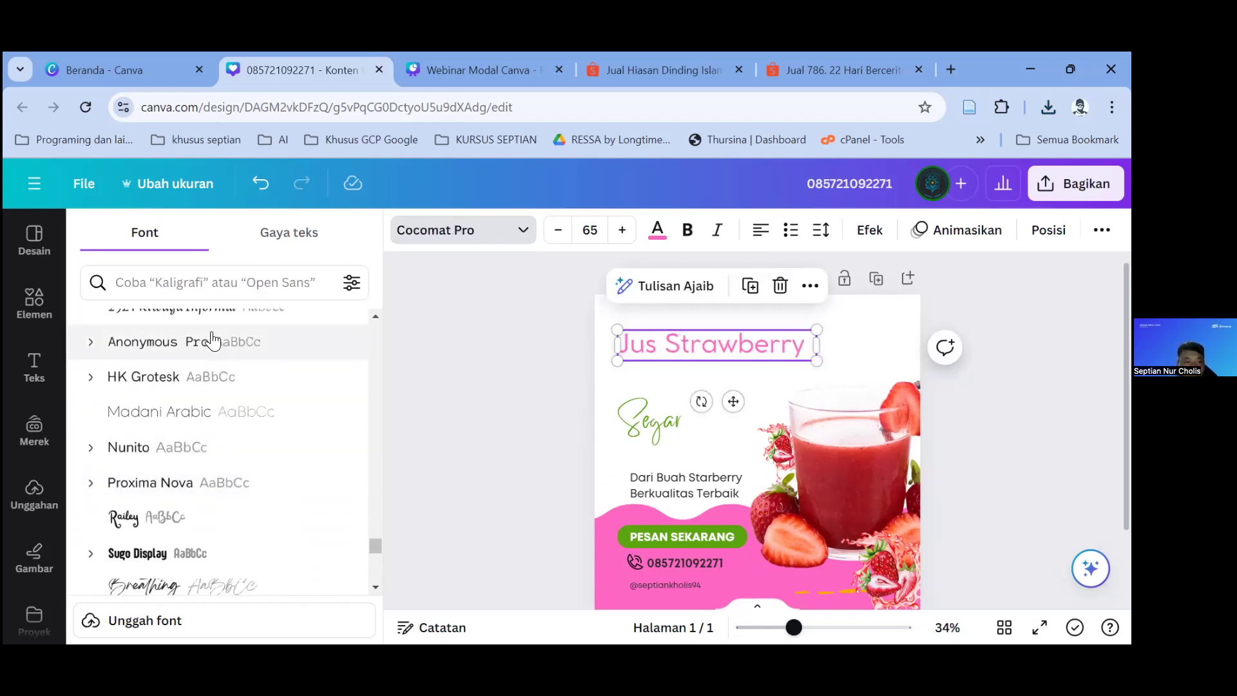
scroll(155, 437, "down", 1)
left_click(145, 342)
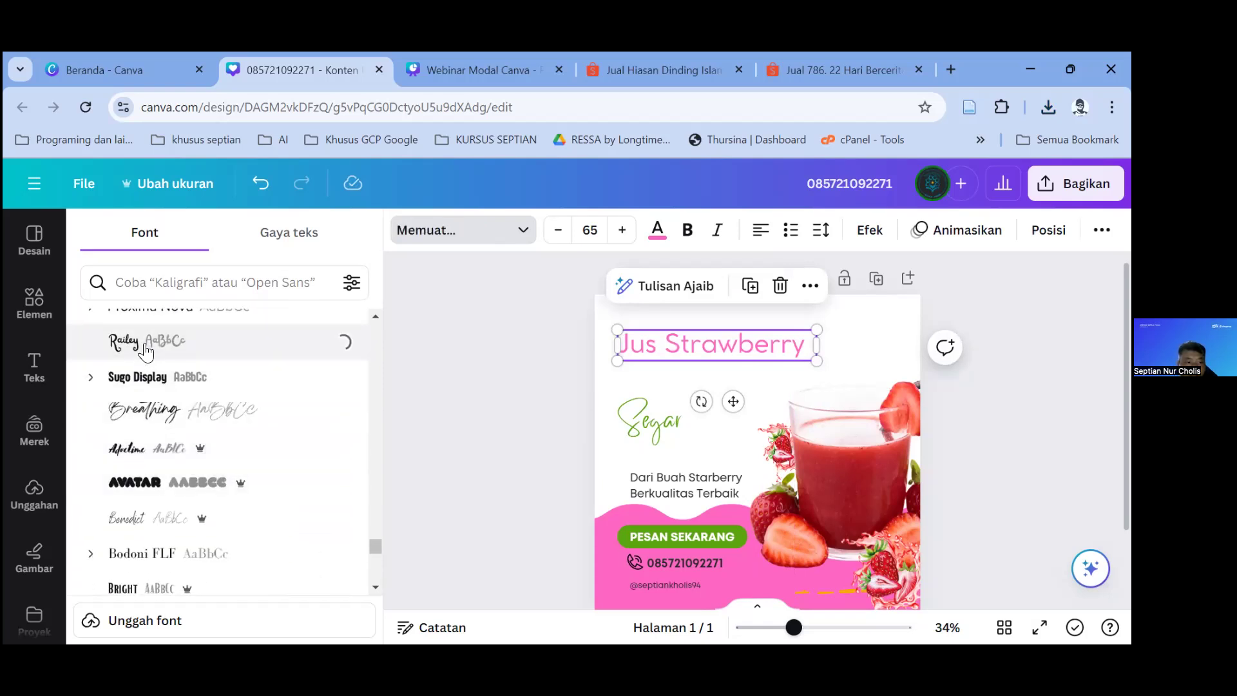
left_click(153, 382)
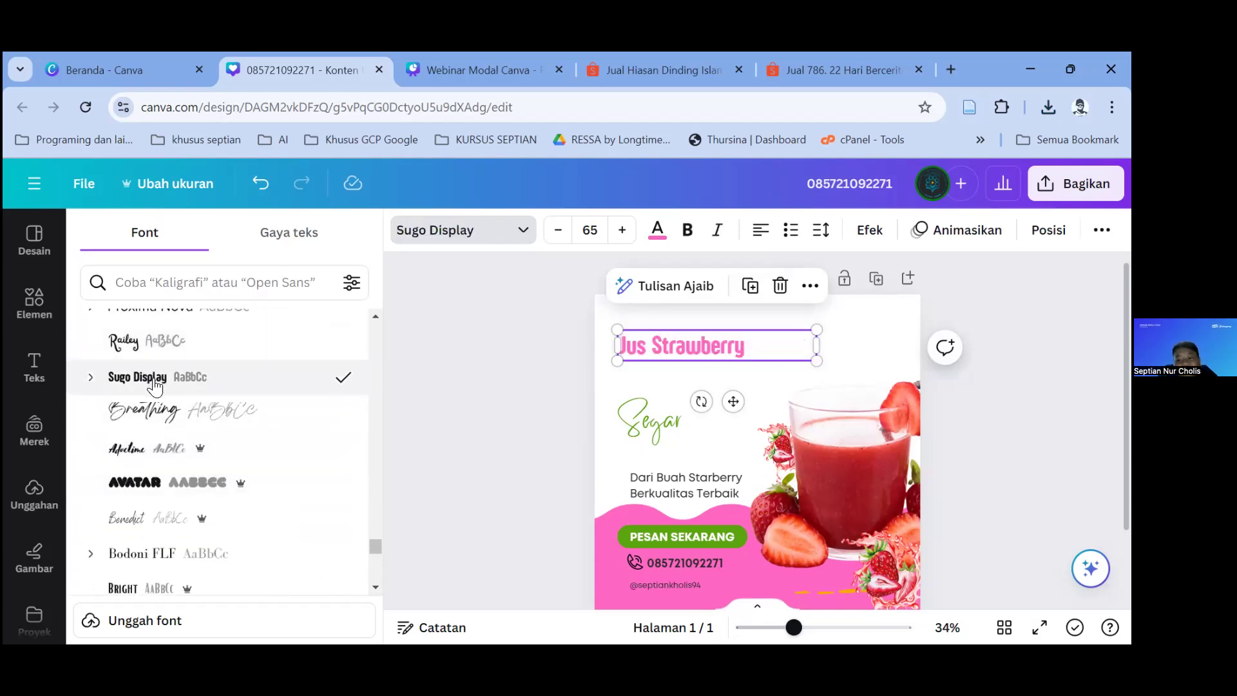
left_click(164, 449)
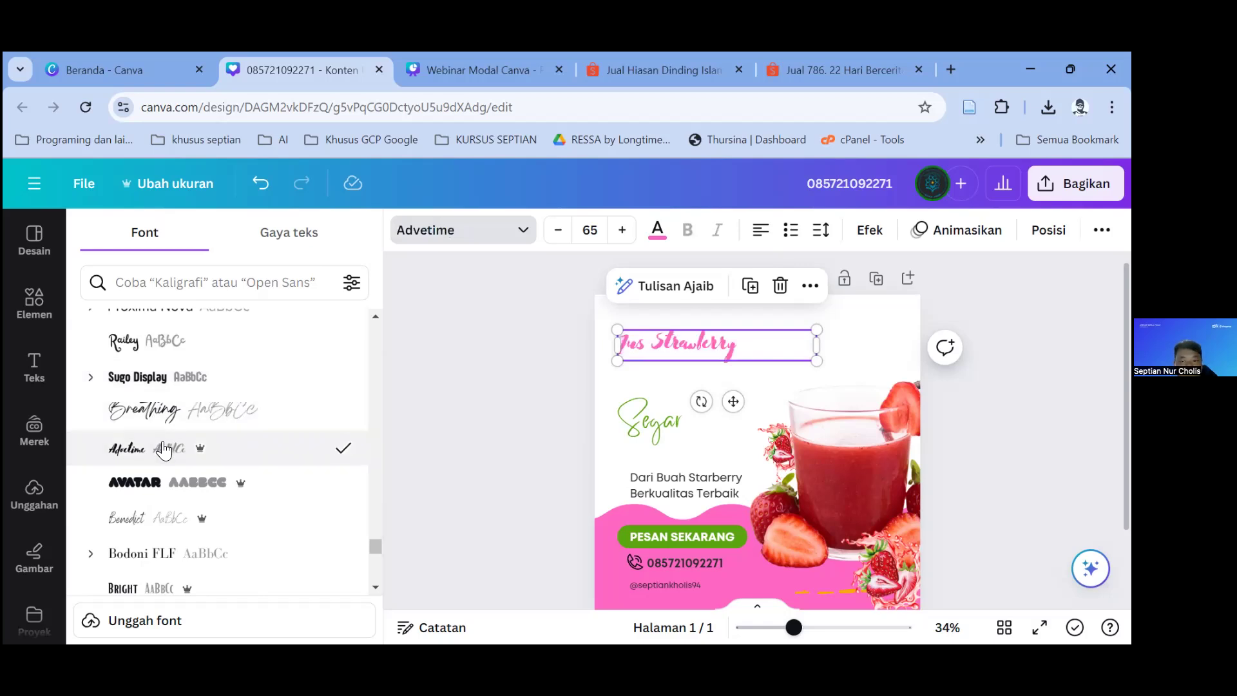
scroll(165, 445, "up", 5)
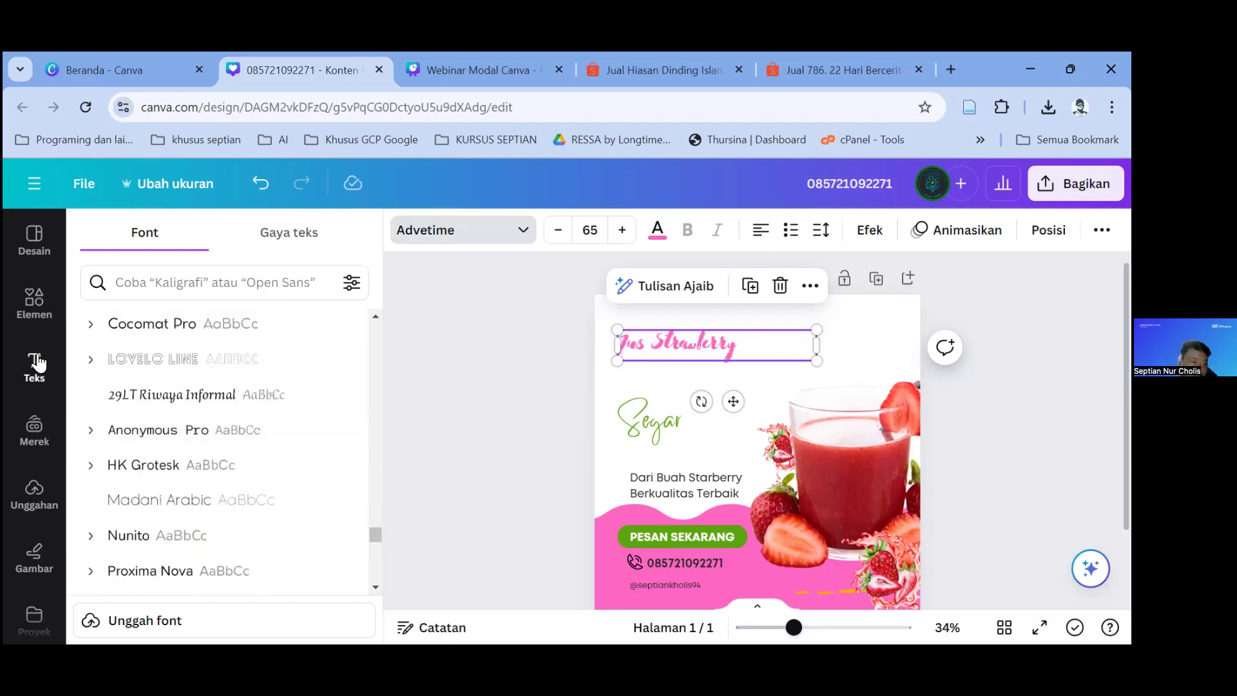
Step: Add a blank second page and place a rounded-square photo frame on it
left_click(34, 301)
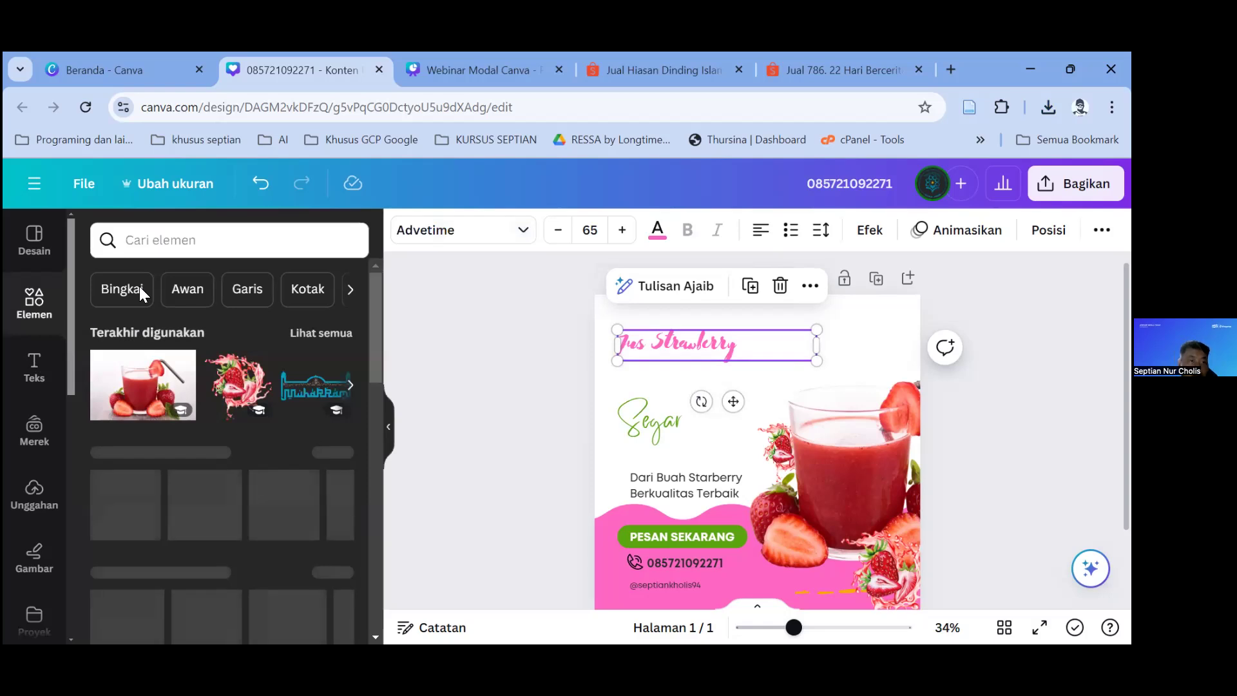
scroll(212, 387, "down", 10)
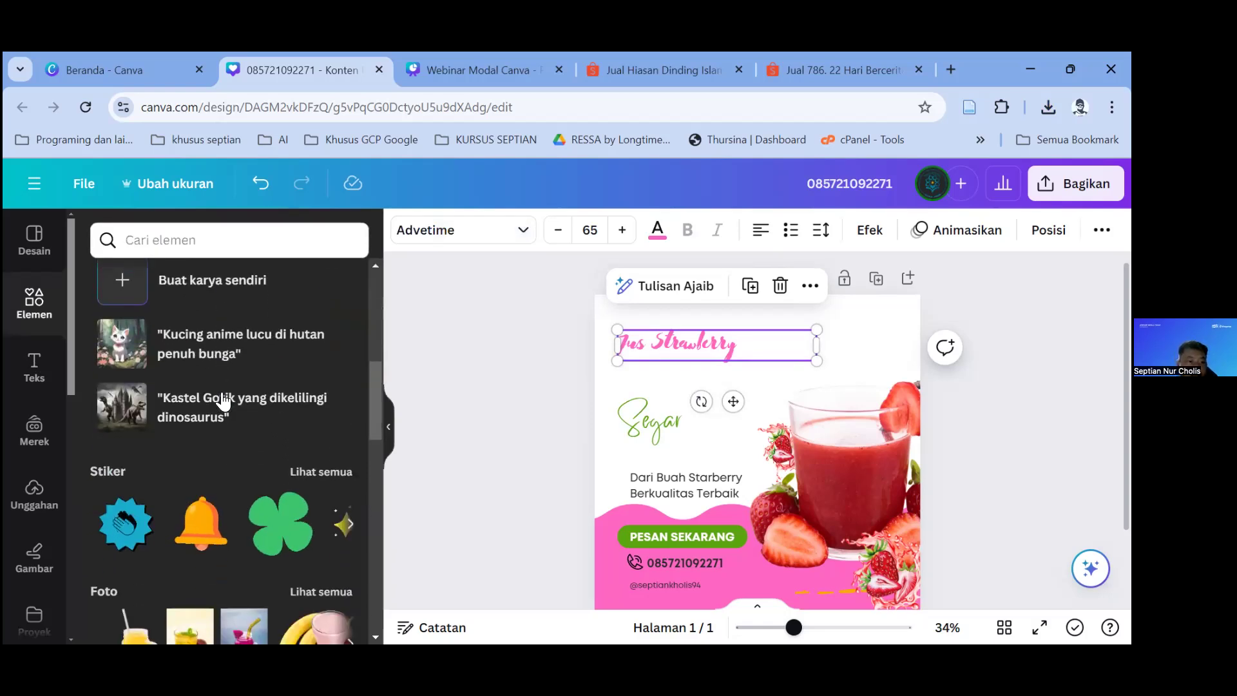
scroll(212, 400, "down", 10)
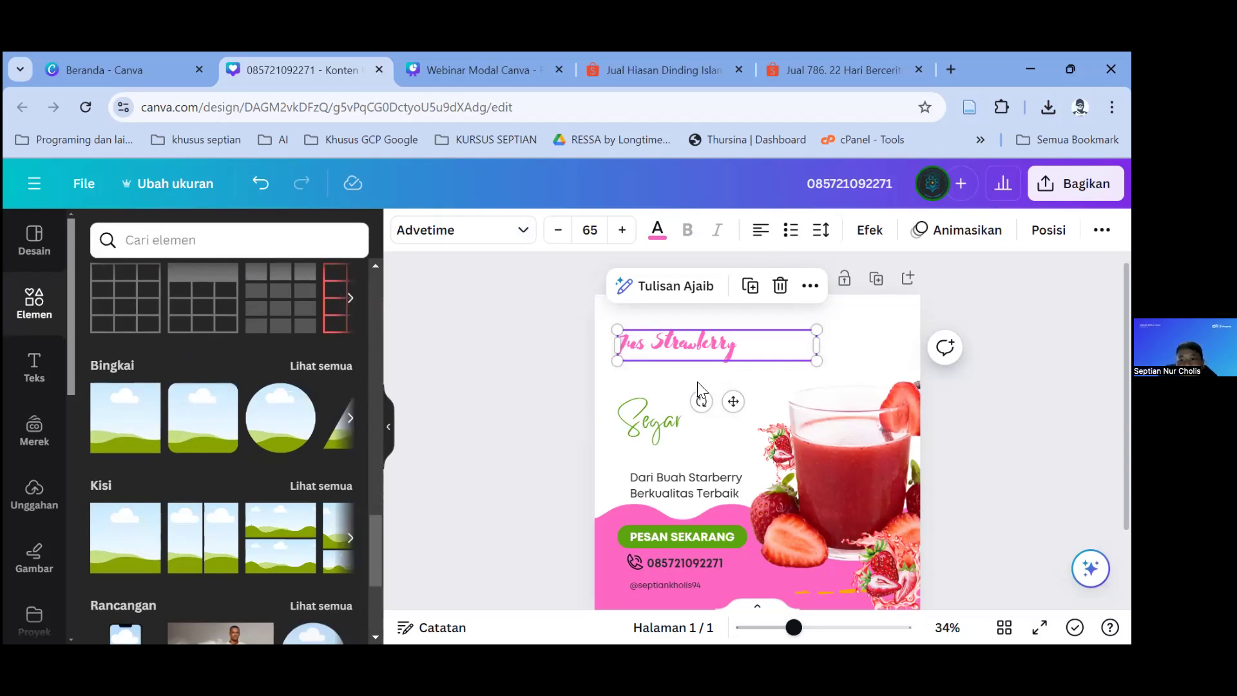
scroll(741, 513, "down", 1)
scroll(747, 541, "down", 2)
left_click(748, 569)
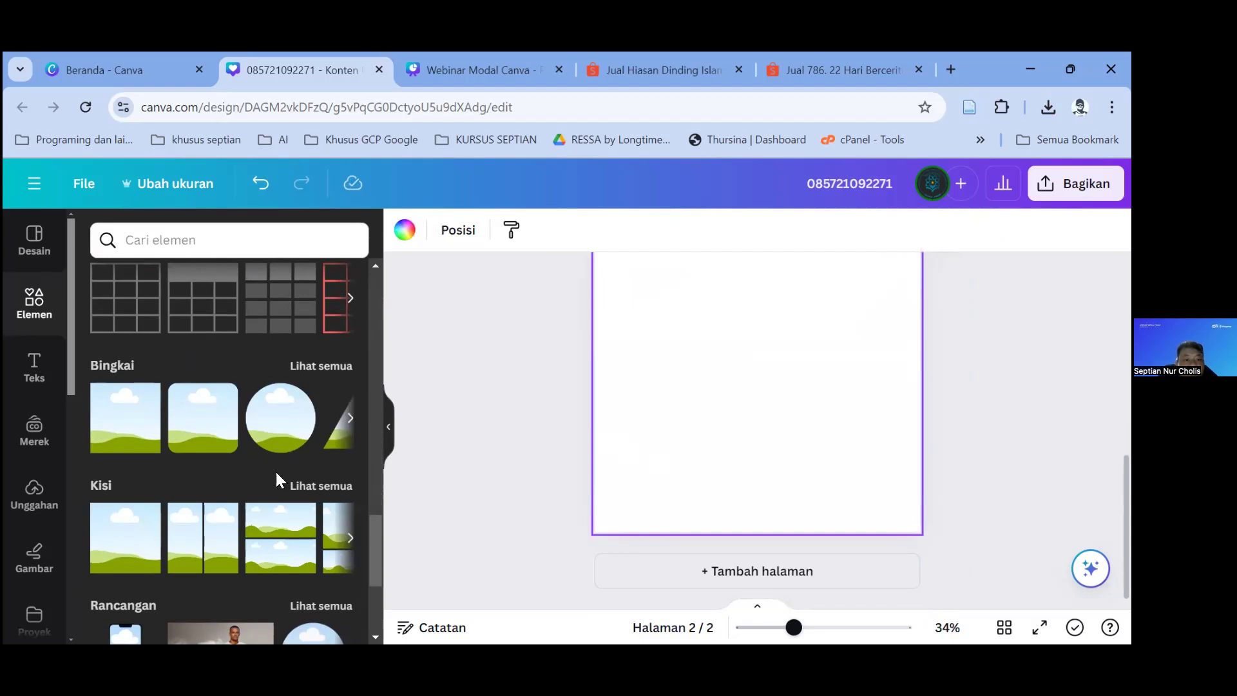
left_click(210, 430)
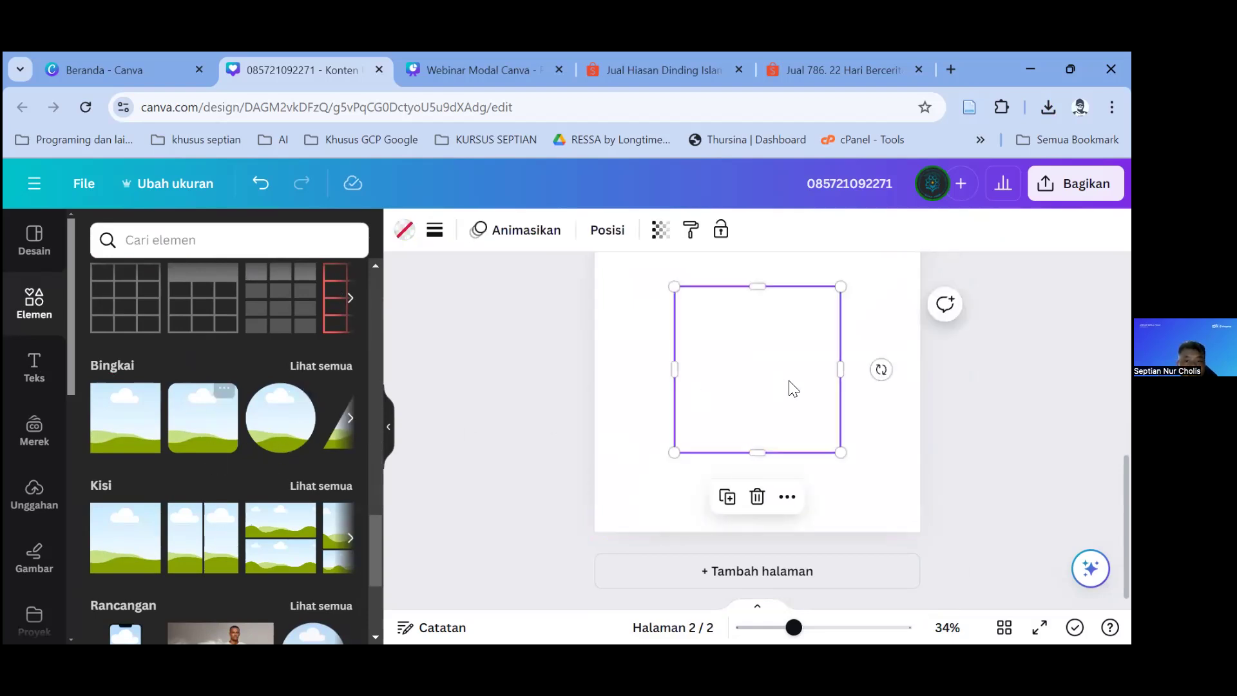
Step: Drop the strawberry juice photo into the square frame on page 2
scroll(676, 502, "up", 4)
scroll(683, 425, "down", 4)
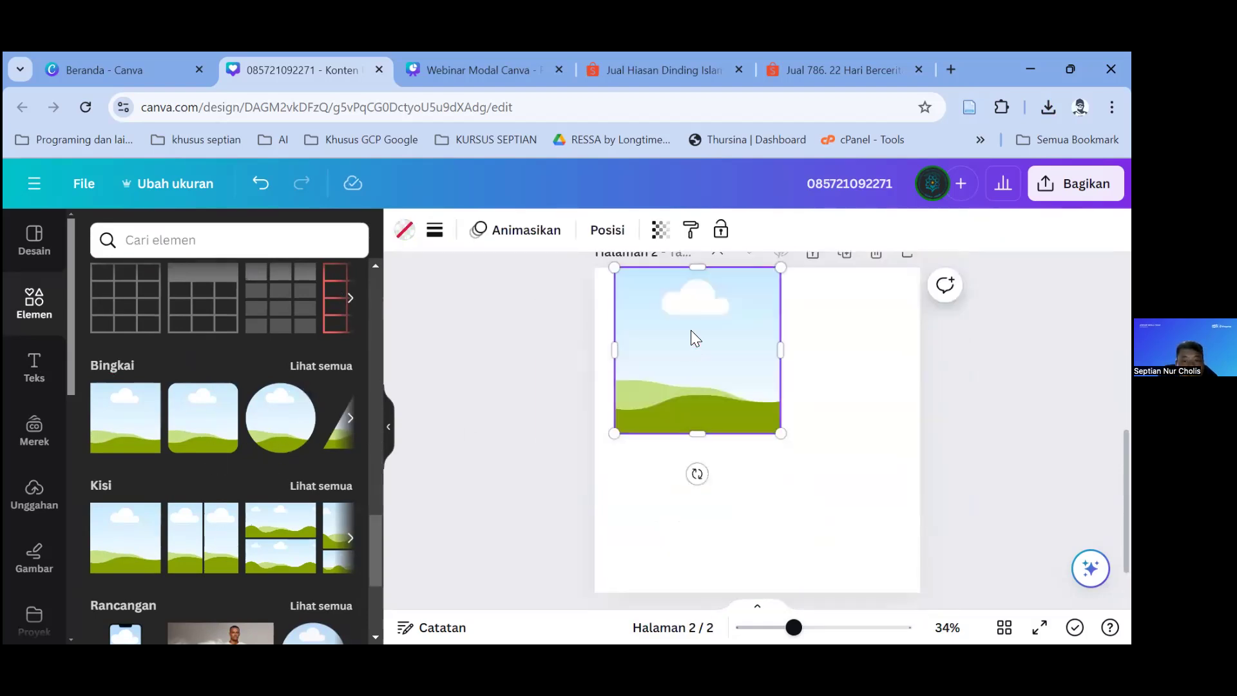
left_click_drag(694, 312, 699, 365)
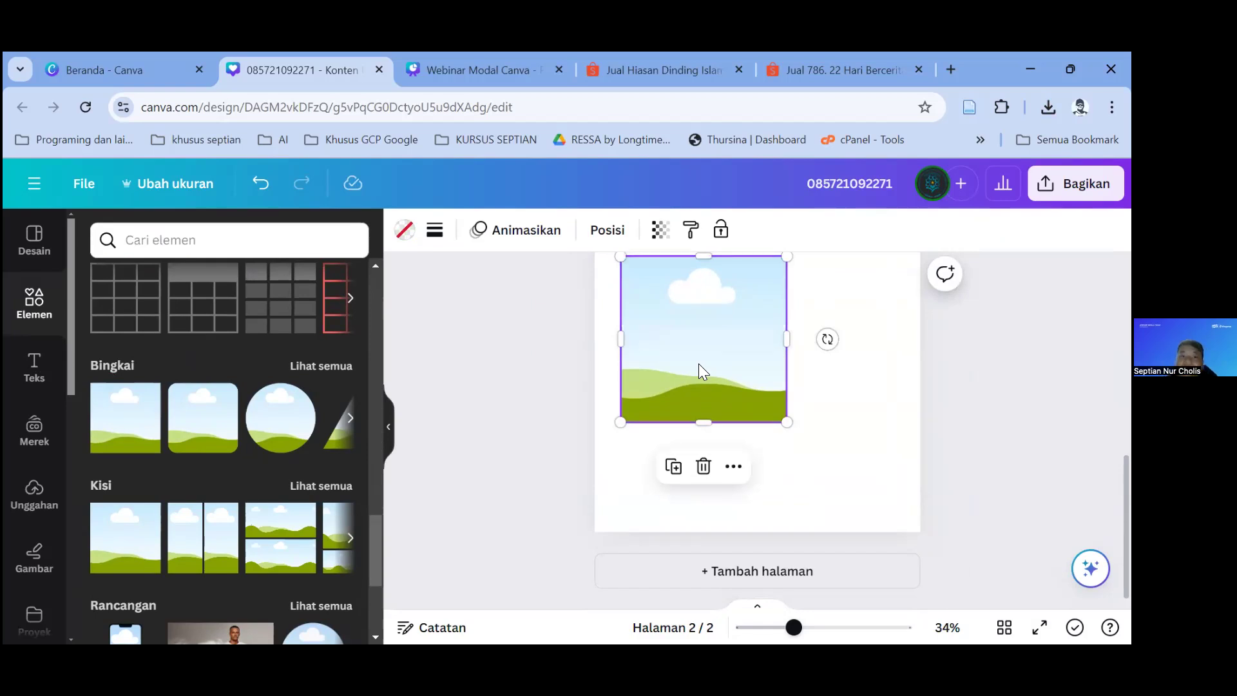
scroll(90, 395, "up", 10)
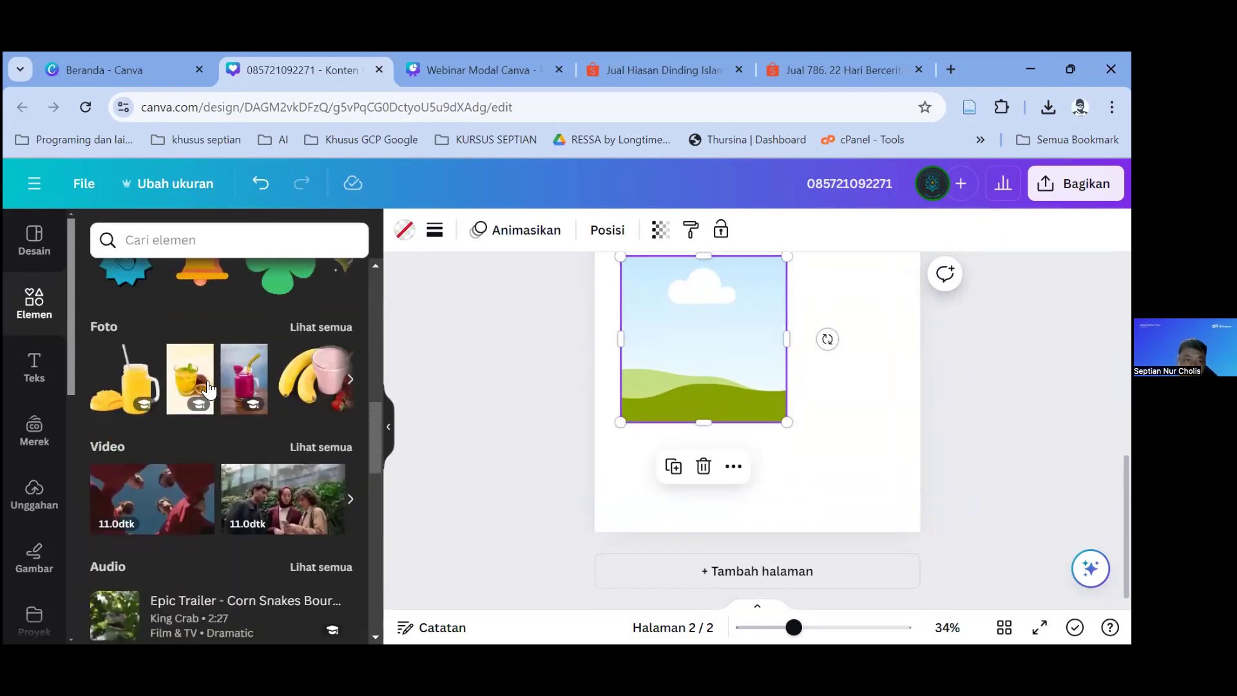
scroll(208, 389, "up", 5)
scroll(277, 451, "down", 8)
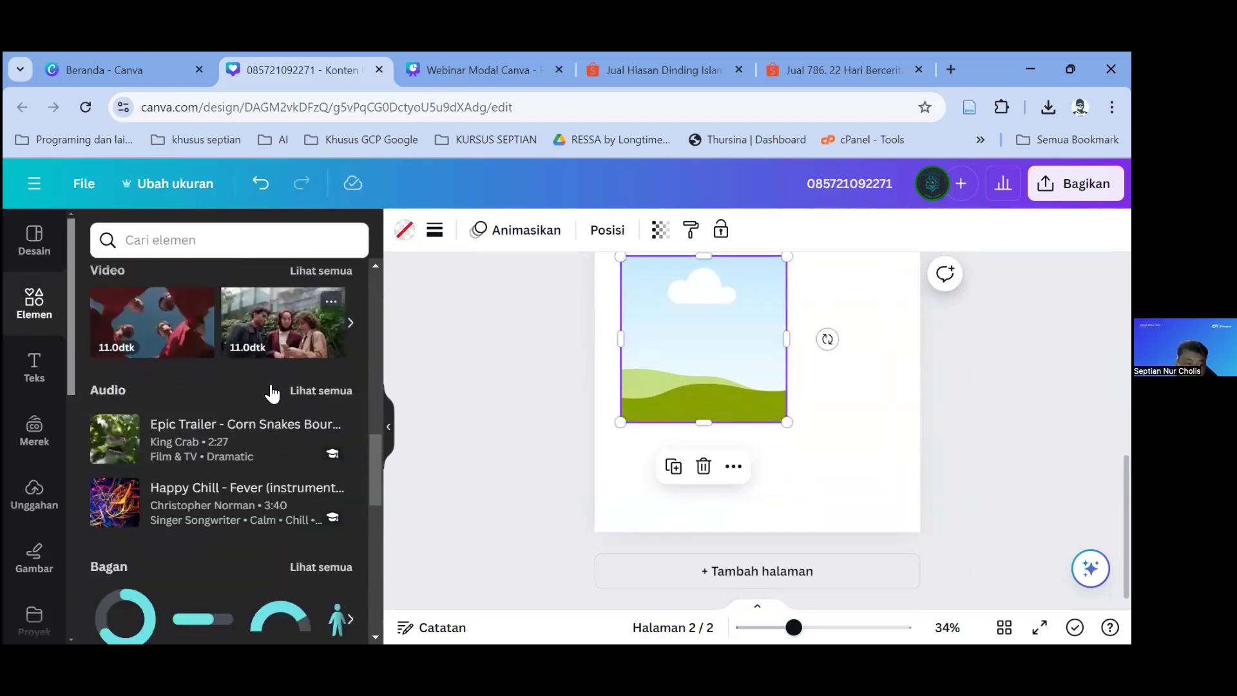
scroll(272, 393, "up", 10)
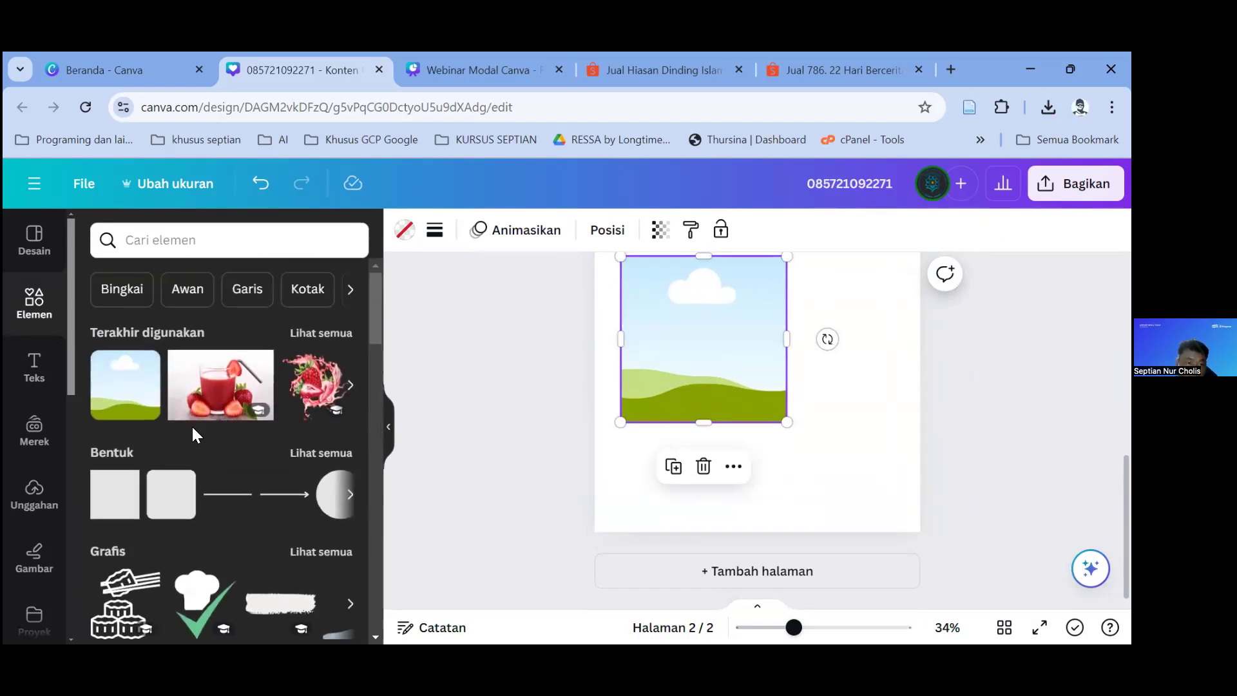
left_click_drag(222, 387, 655, 445)
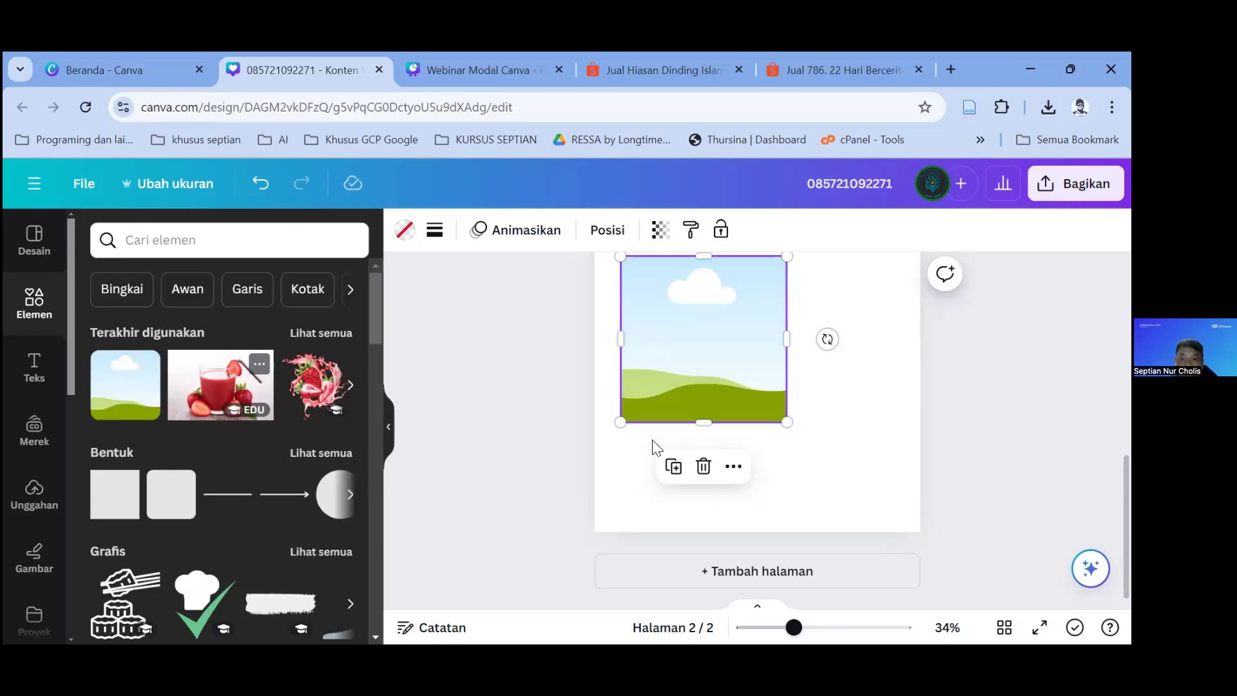
left_click_drag(752, 525, 758, 525)
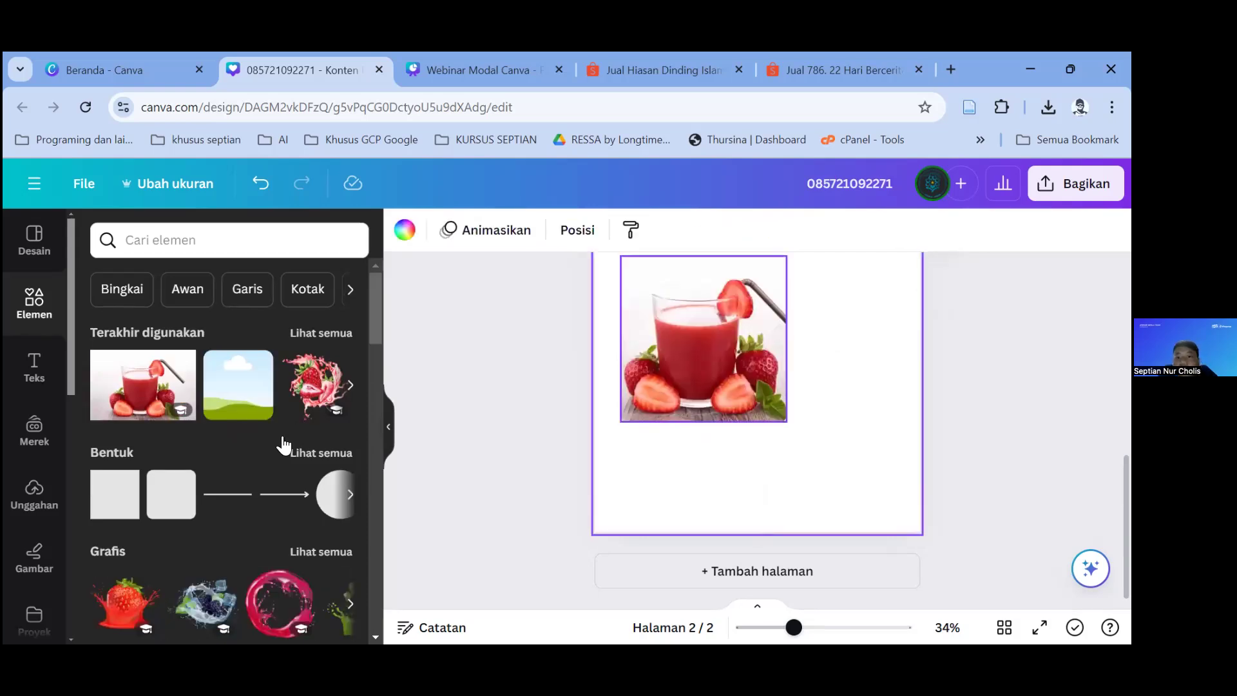
scroll(276, 446, "down", 8)
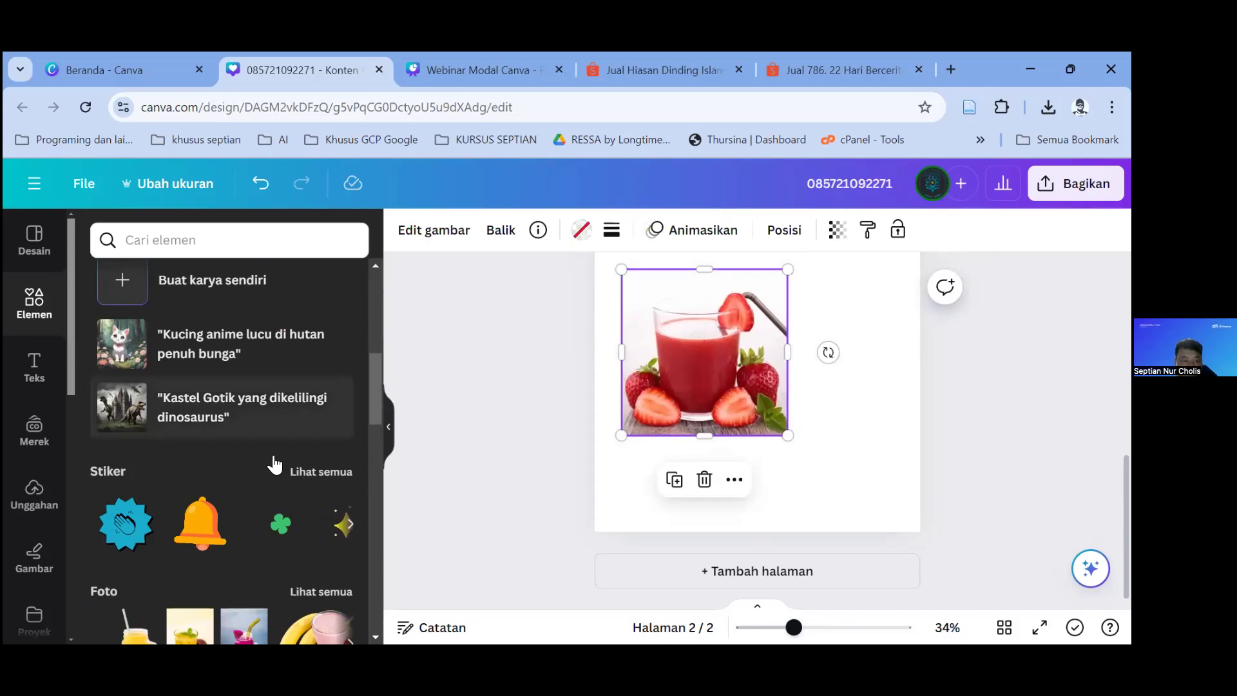
Step: Add a phone mockup frame and fill it with the strawberry juice photo
scroll(276, 462, "down", 10)
left_click(321, 398)
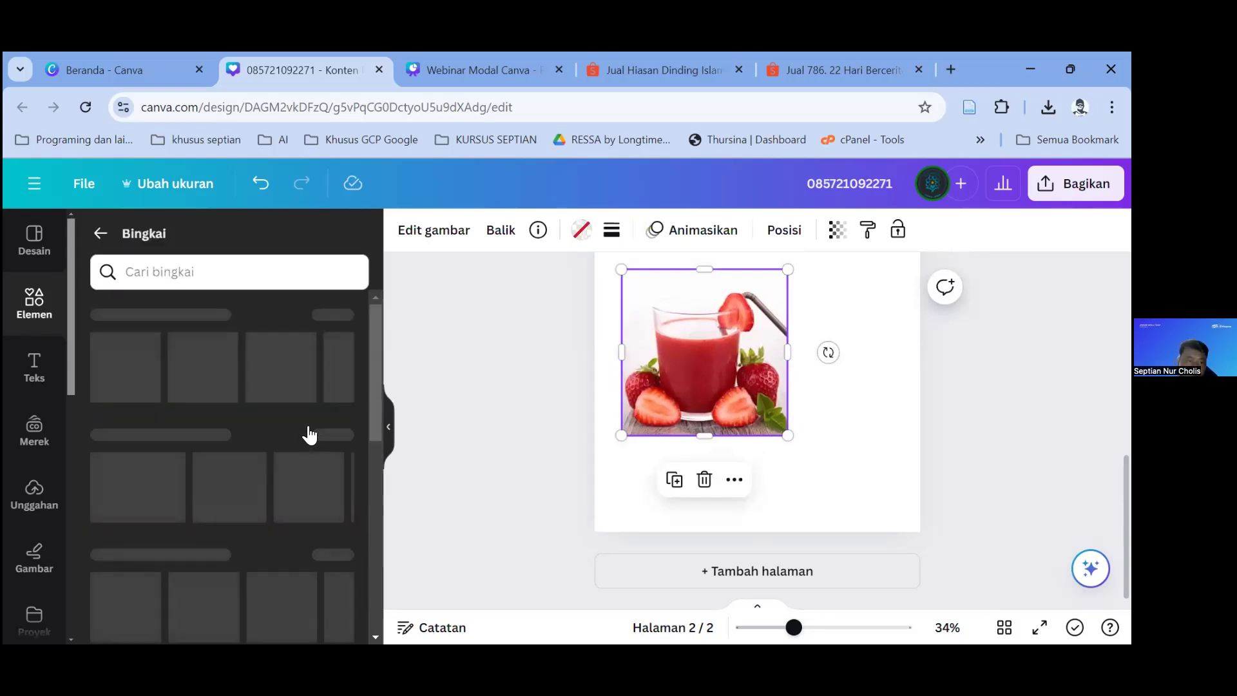
left_click(349, 365)
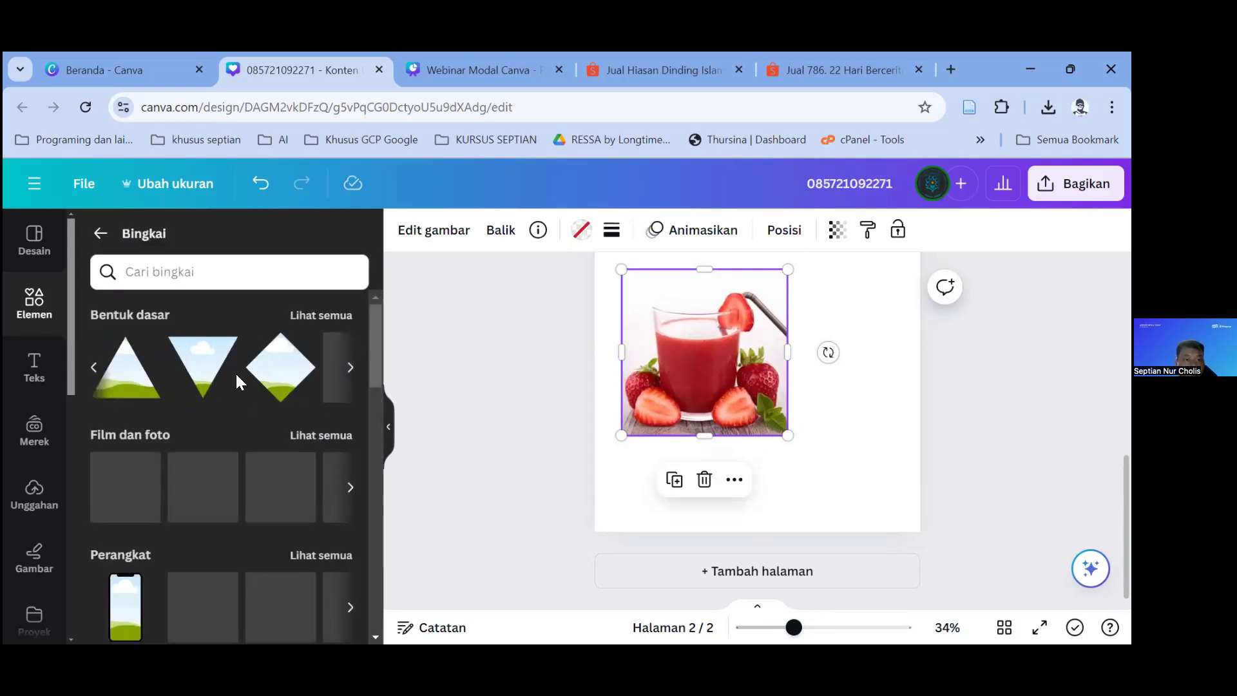
scroll(159, 478, "down", 3)
left_click_drag(125, 446, 742, 371)
left_click(32, 304)
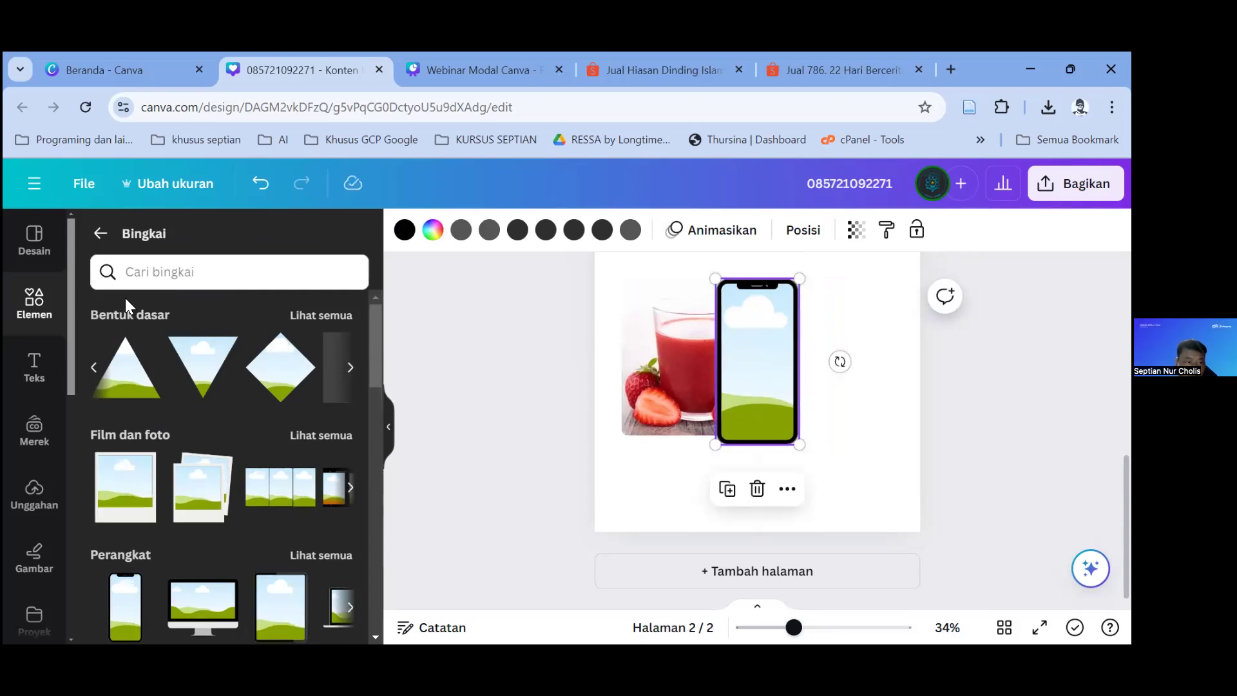
left_click_drag(227, 355, 767, 322)
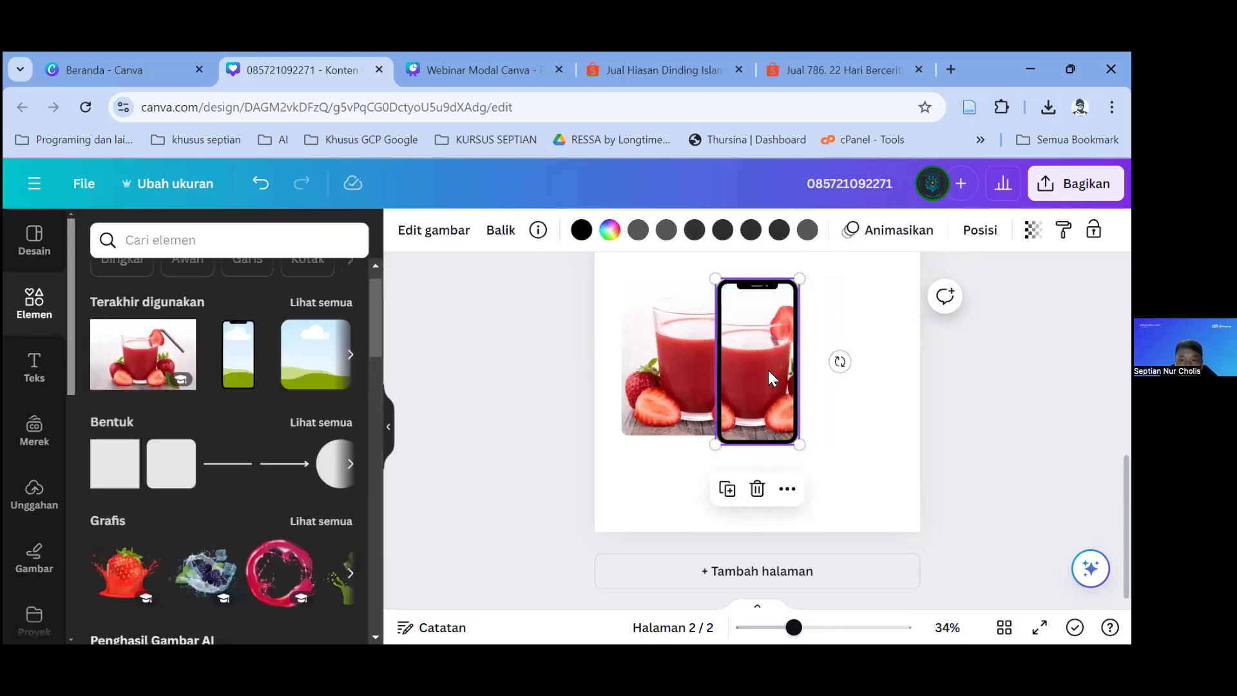
left_click_drag(768, 395, 765, 382)
Step: Remove the square juice photo from page 2
left_click(687, 353)
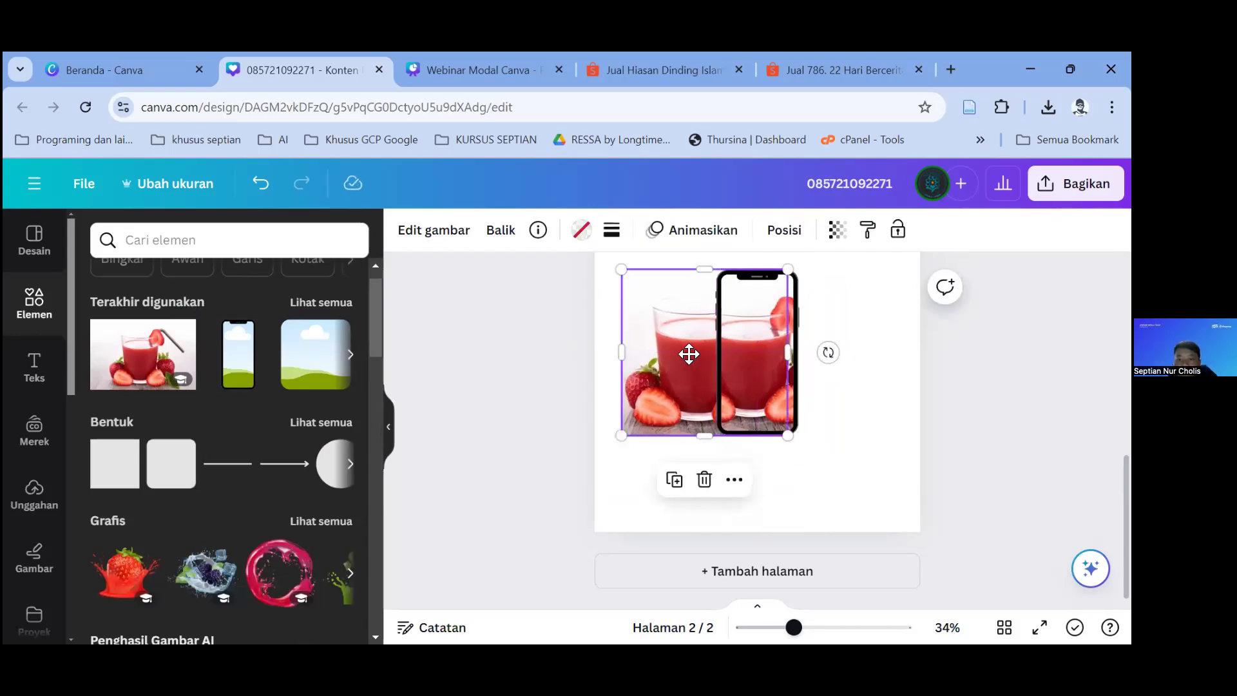
double_click(689, 354)
key("Escape")
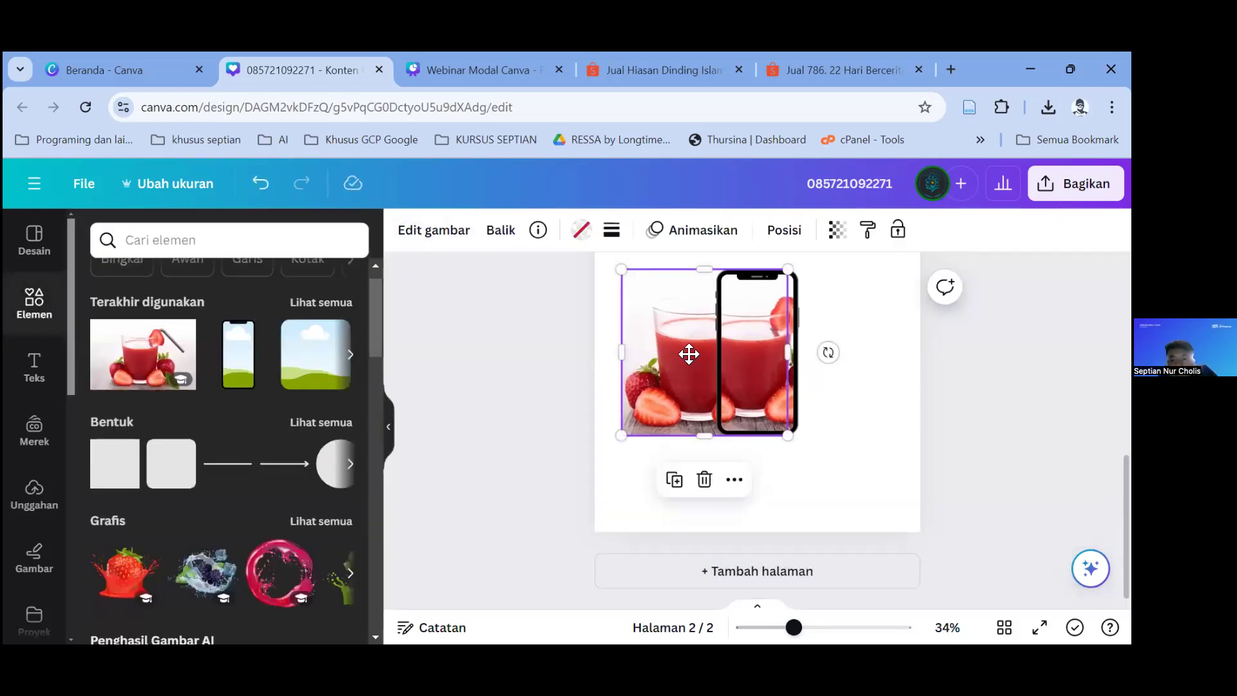
double_click(688, 354)
key("Escape")
key("Escape")
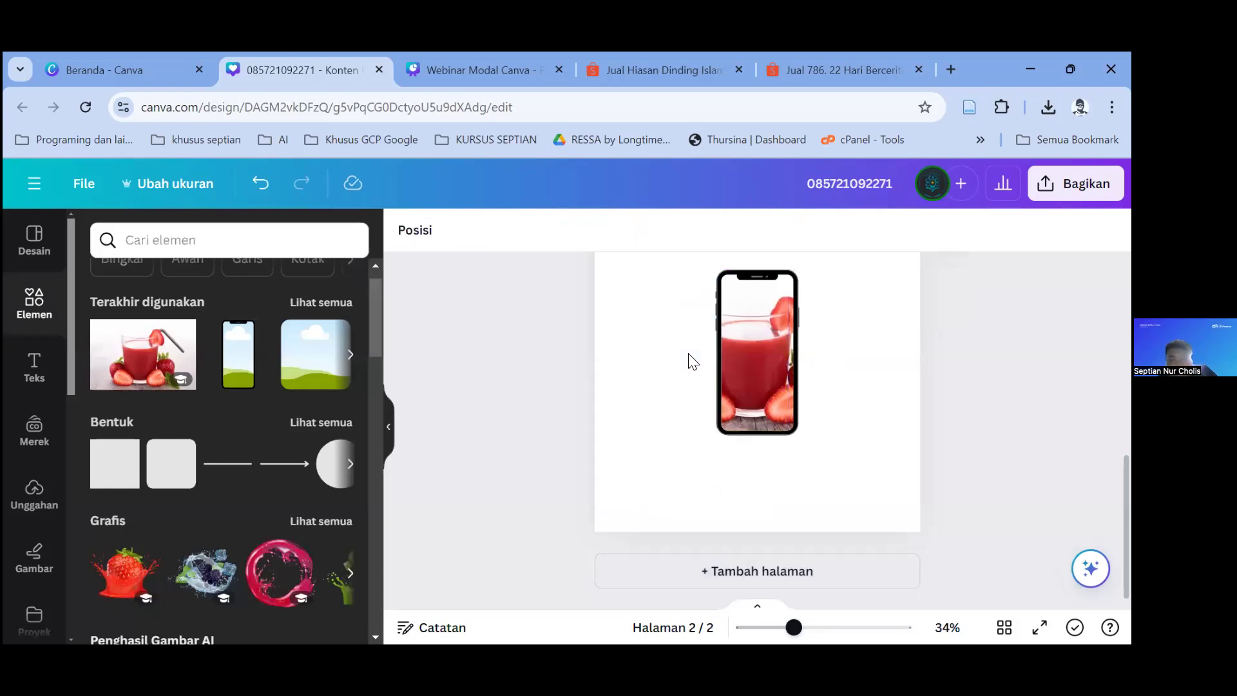
Step: Add the juice photo again, shrink it behind the phone, and reposition the mockup
left_click(190, 353)
left_click_drag(724, 371, 715, 395)
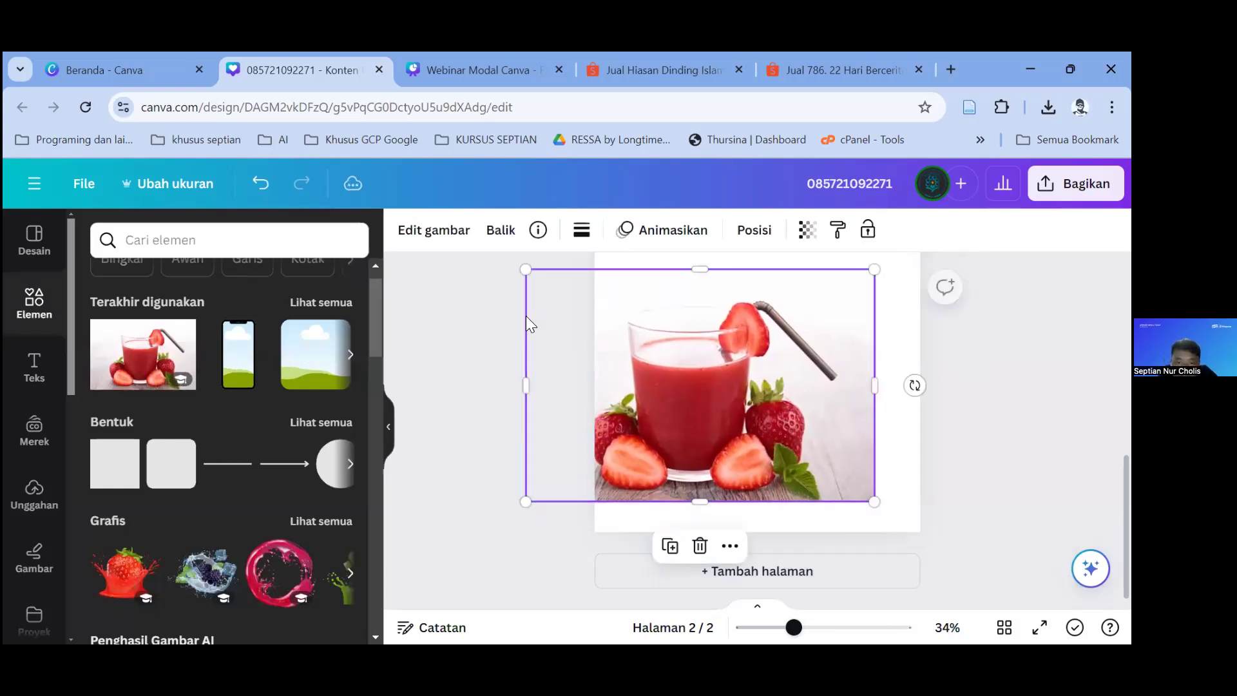
left_click_drag(526, 269, 658, 354)
left_click_drag(828, 355, 767, 312)
left_click(770, 294)
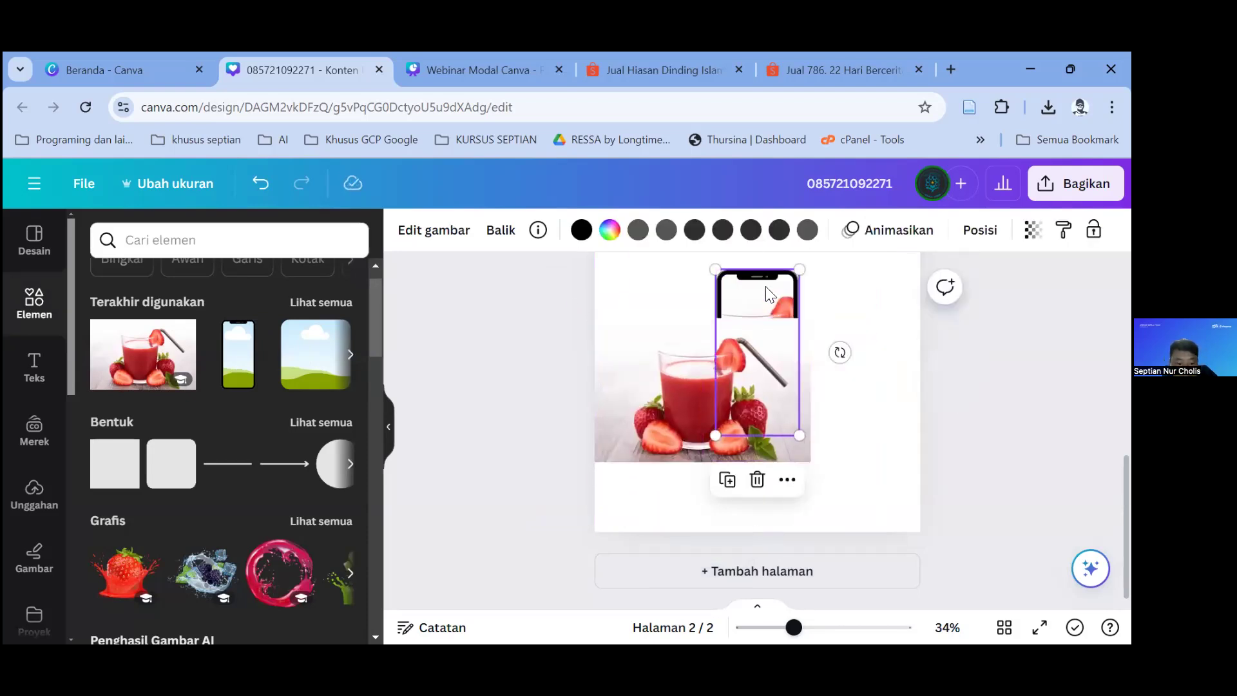
mouse_move(765, 354)
left_mouse_down()
mouse_move(764, 379)
mouse_move(763, 367)
left_mouse_up()
Step: Crop the juice photo's left and right sides so it sits narrowly behind the phone
left_click(685, 377)
double_click(685, 377)
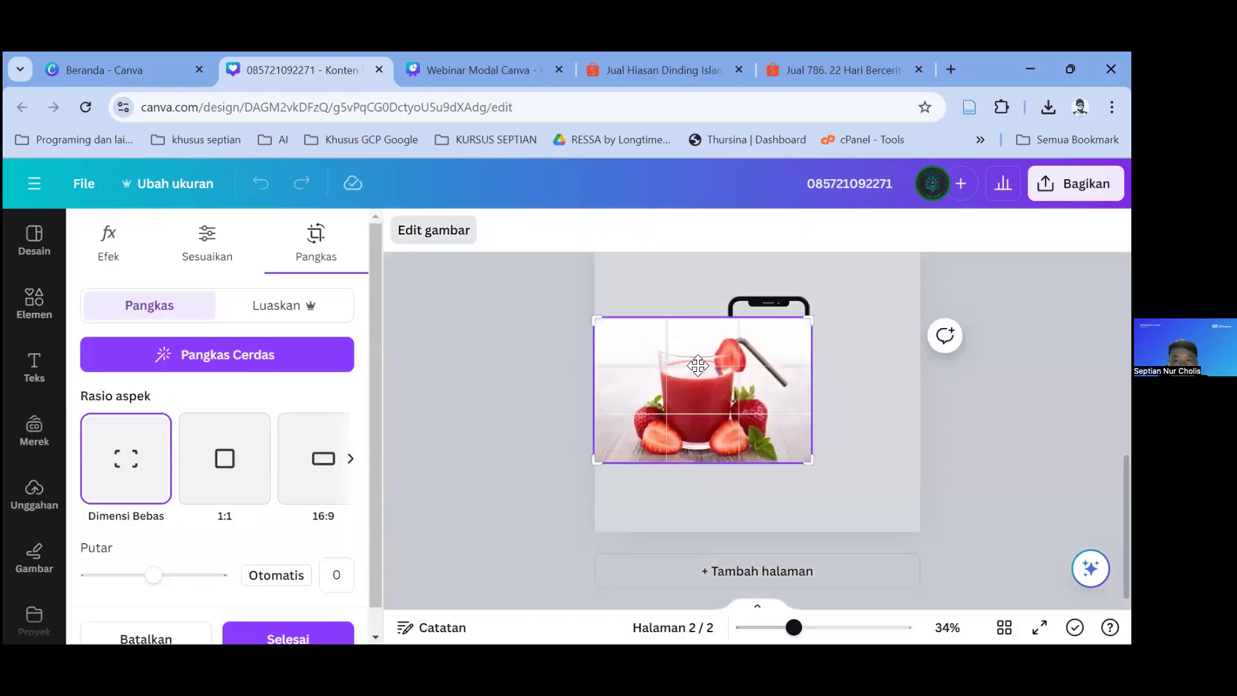
left_click_drag(795, 372, 777, 400)
double_click(688, 376)
left_click_drag(691, 370, 725, 360)
left_click_drag(632, 381, 668, 384)
left_click_drag(822, 379, 716, 402)
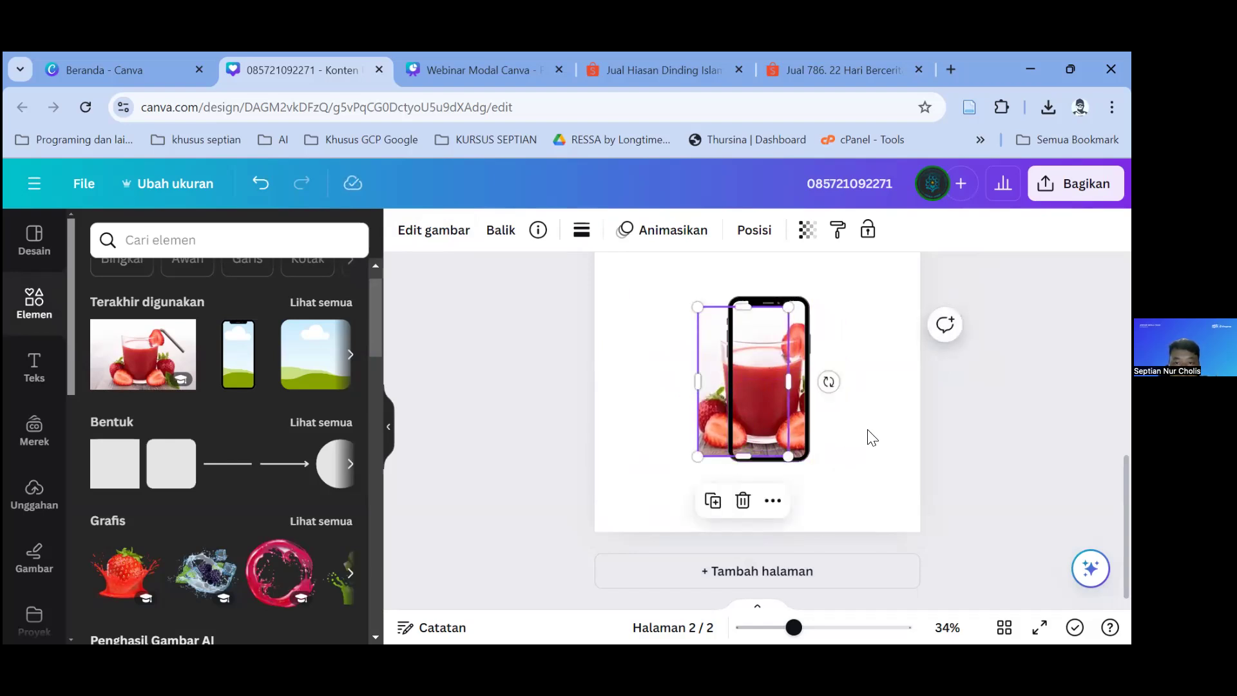
left_click(765, 312)
Step: Remove the juice photo's background, shift the phone's screen image left, and centre the photo
left_click_drag(743, 305, 742, 300)
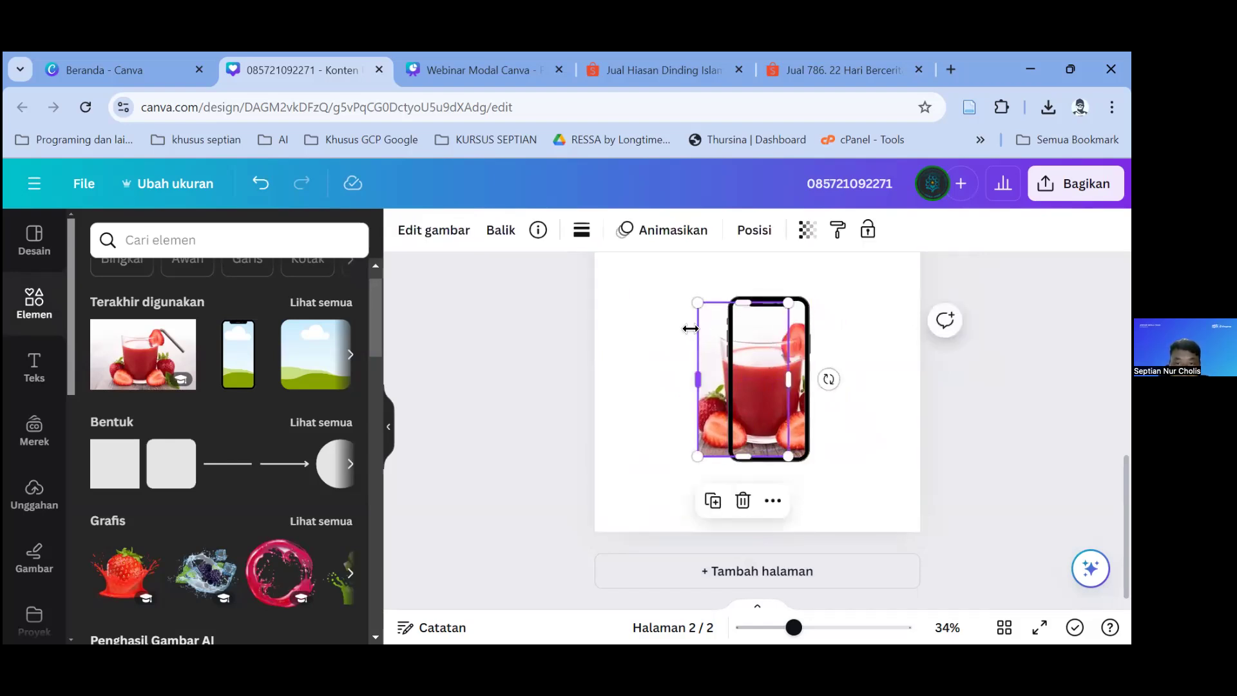
left_click(444, 236)
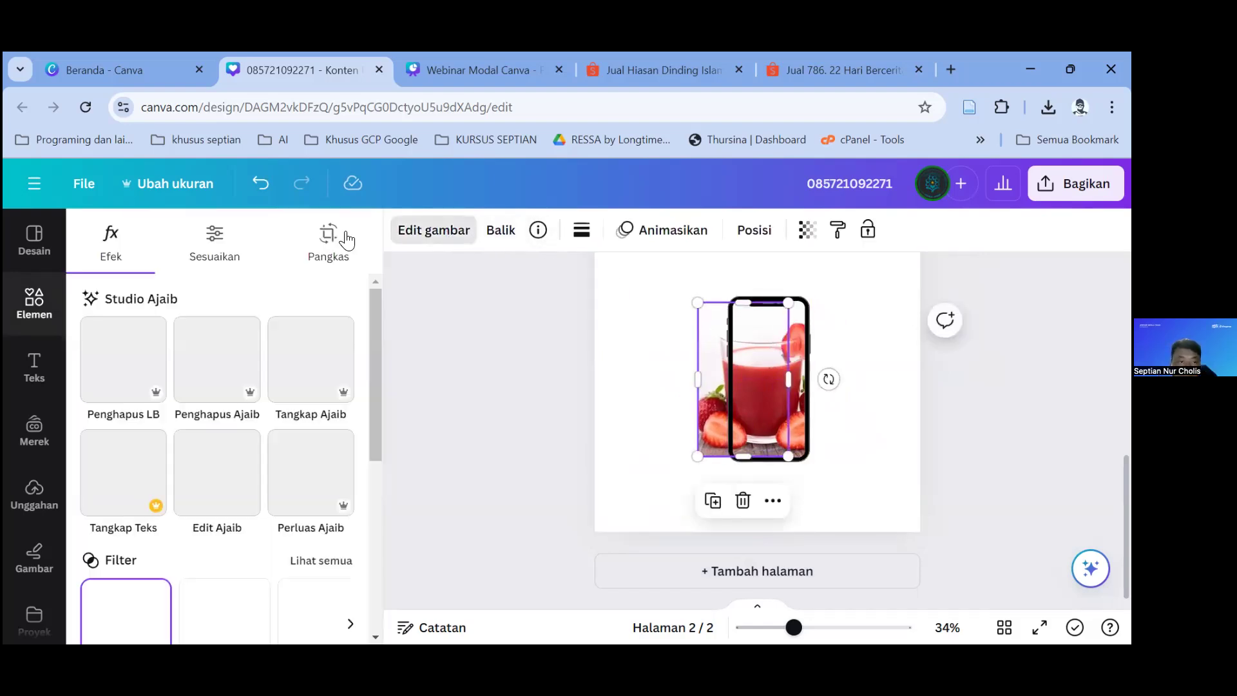
left_click(98, 371)
left_click(791, 403)
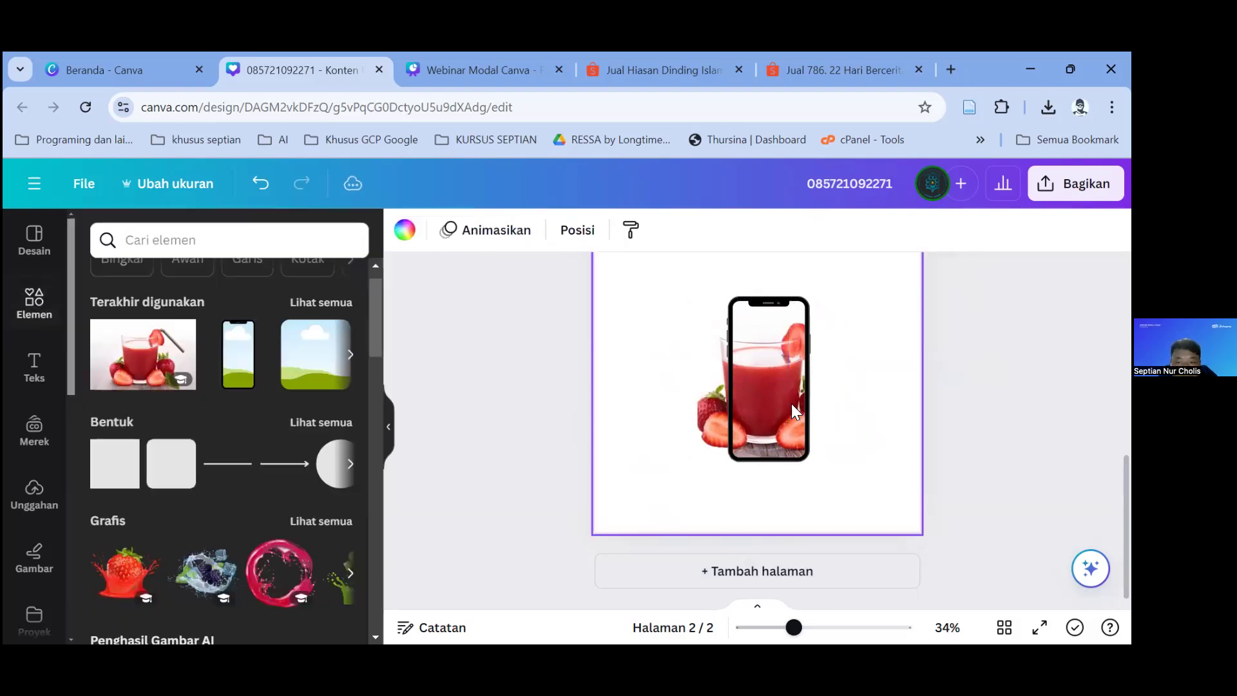
double_click(777, 402)
left_click_drag(764, 403, 736, 403)
left_click(679, 330)
mouse_move(705, 354)
left_mouse_down()
mouse_move(672, 350)
mouse_move(691, 355)
left_mouse_up()
Step: Stretch the photo's left edge and enlarge the photo and phone mockup together
left_click_drag(631, 273, 799, 520)
scroll(755, 485, "up", 1)
left_click_drag(756, 485, 844, 435)
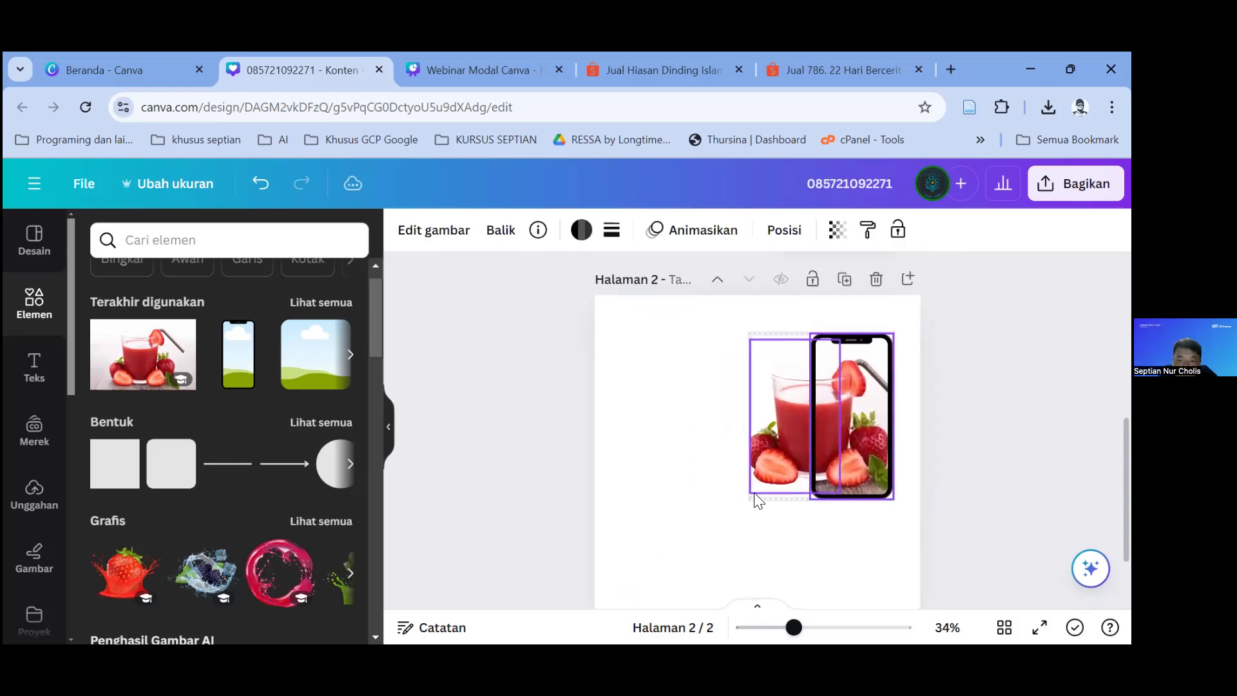
left_click(712, 433)
left_click(754, 429)
left_click_drag(734, 412, 731, 416)
left_click_drag(680, 328, 818, 505)
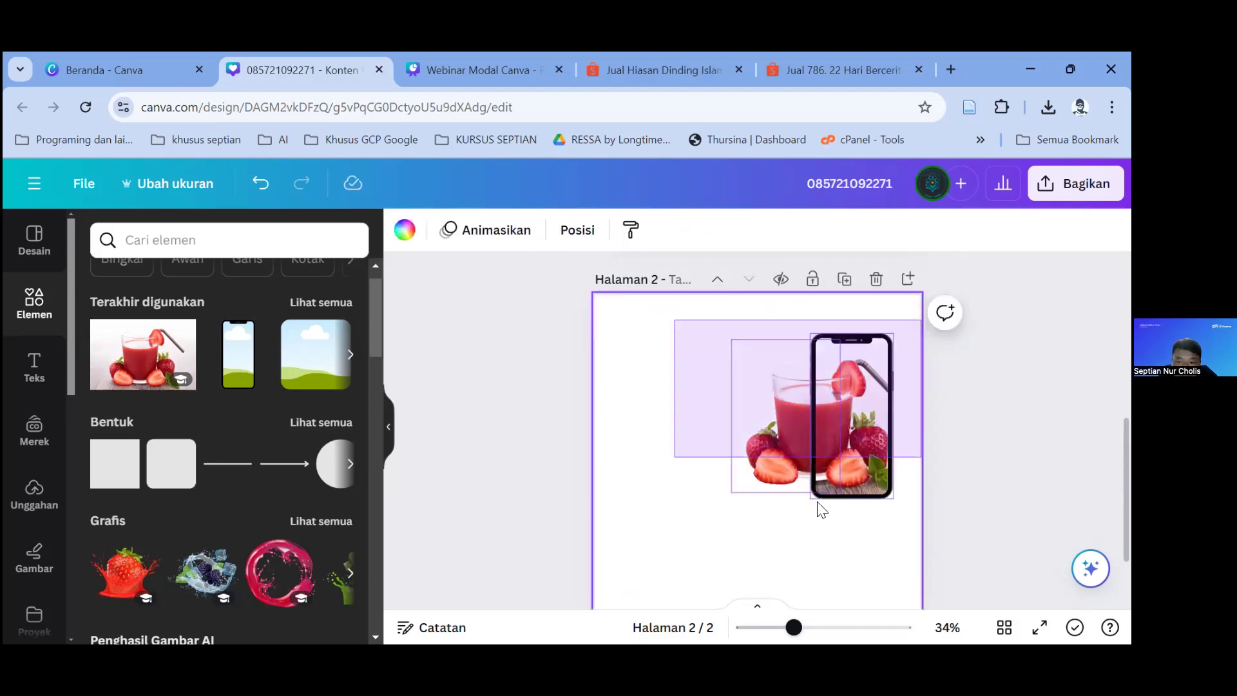
left_click_drag(709, 511, 677, 525)
scroll(798, 477, "down", 2)
left_click(659, 458)
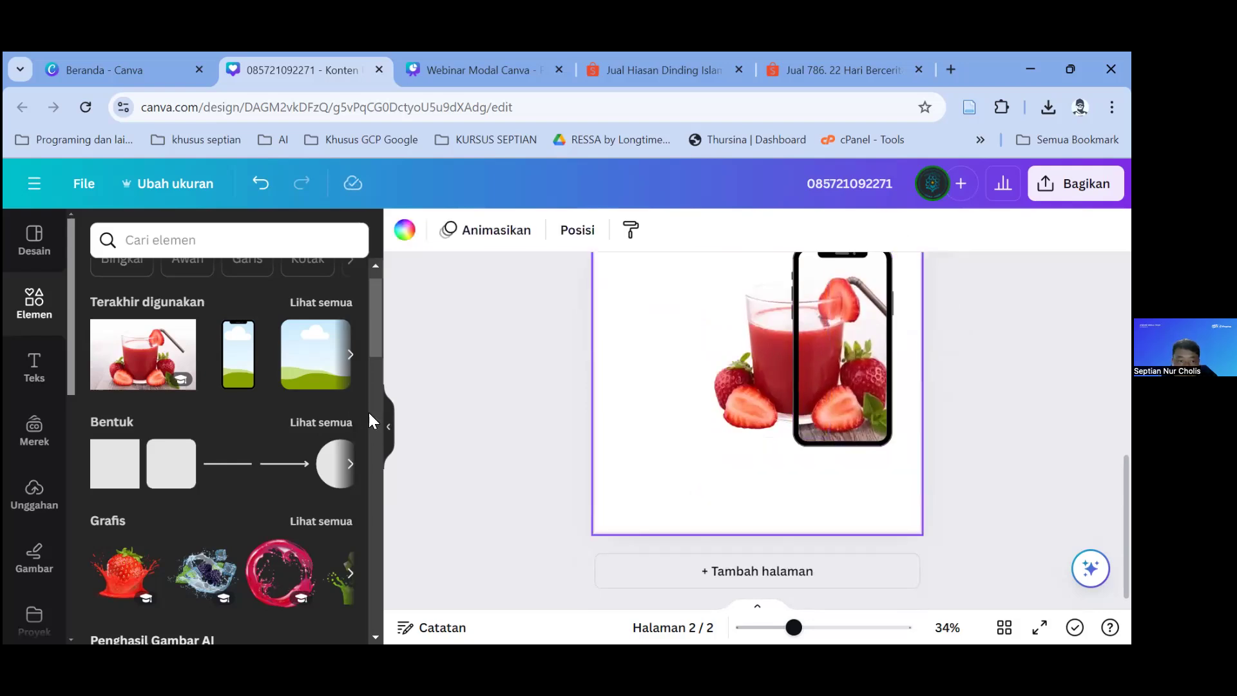
Step: Add a subheading reading 'Jus Segar' and move it to the upper left
left_click(29, 366)
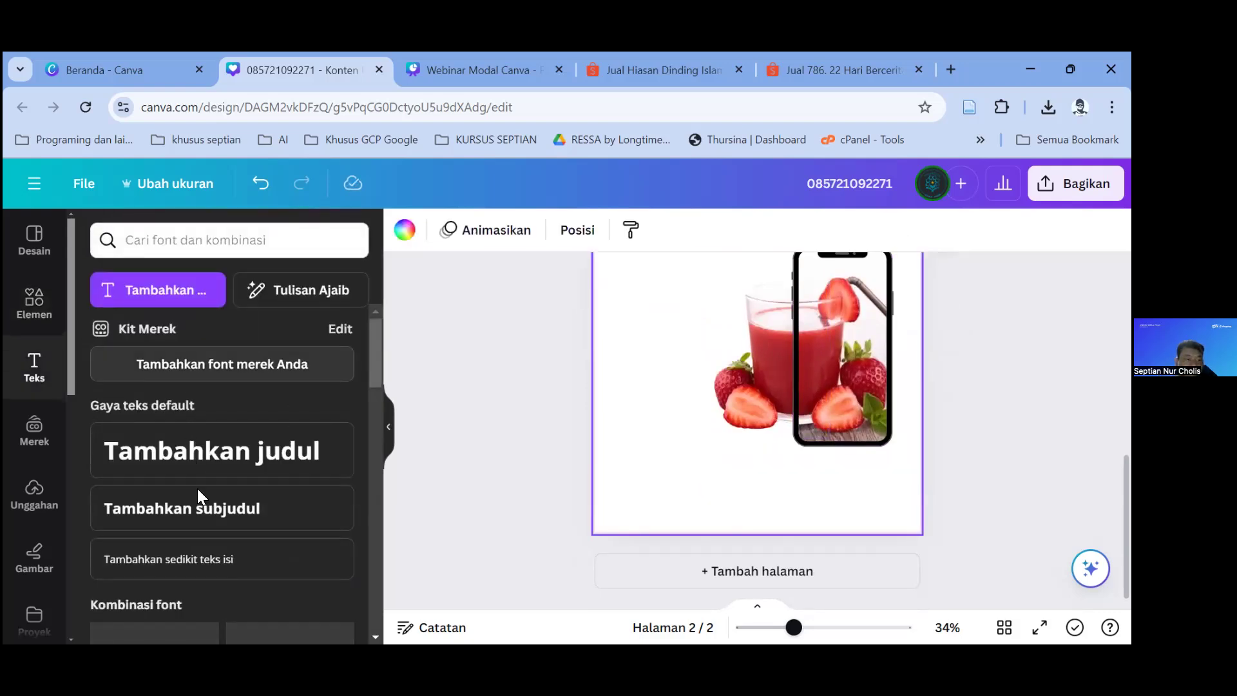
left_click(207, 521)
type("Jus Segar")
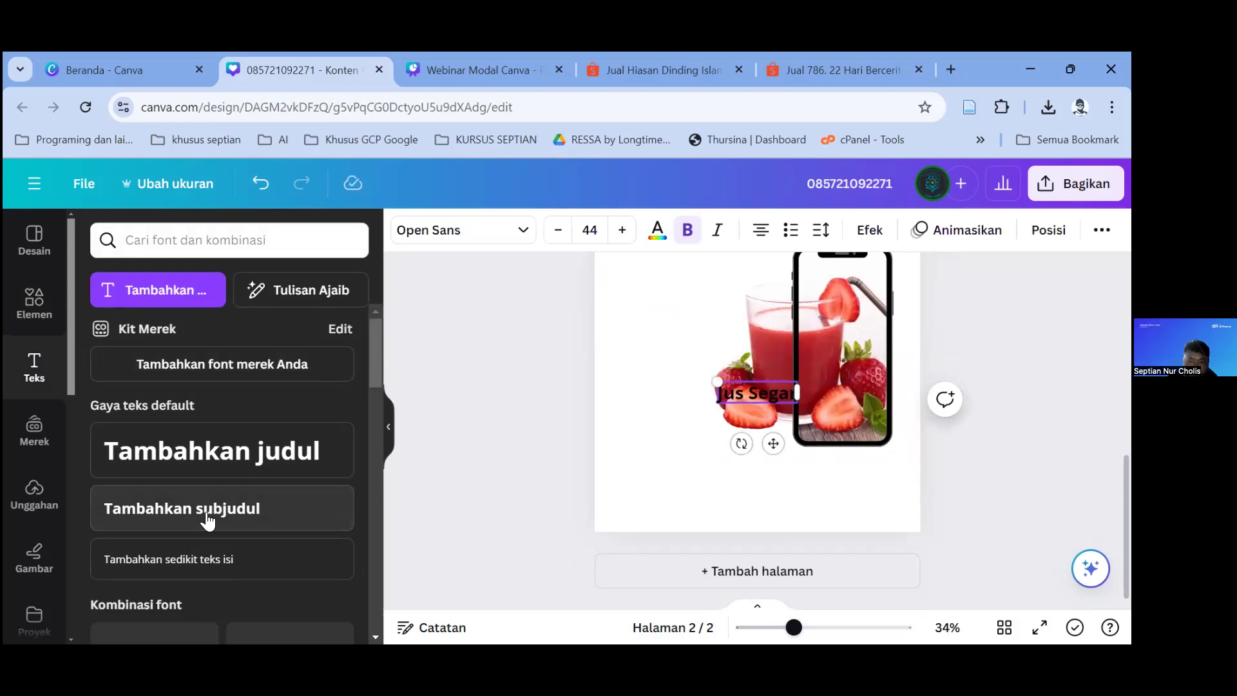
left_click_drag(772, 444, 697, 347)
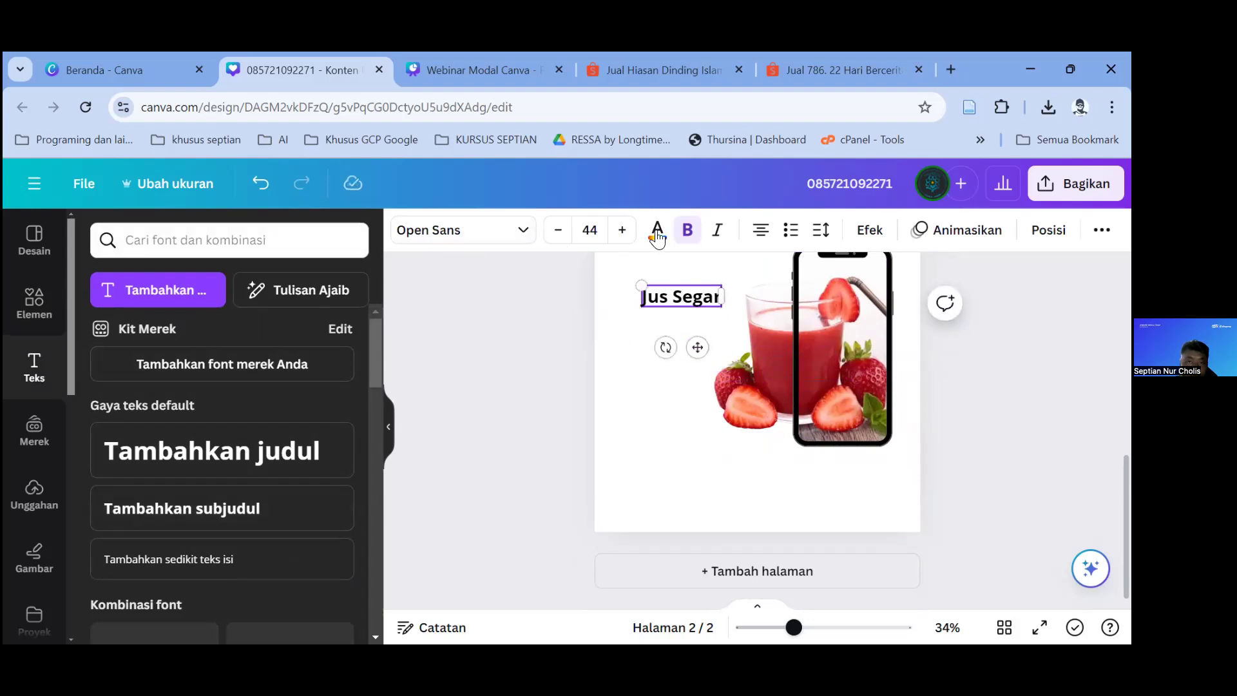
Step: Colour all of the Jus Segar text with the red from the photo's colours
left_click(658, 230)
scroll(135, 498, "down", 4)
left_click(195, 363)
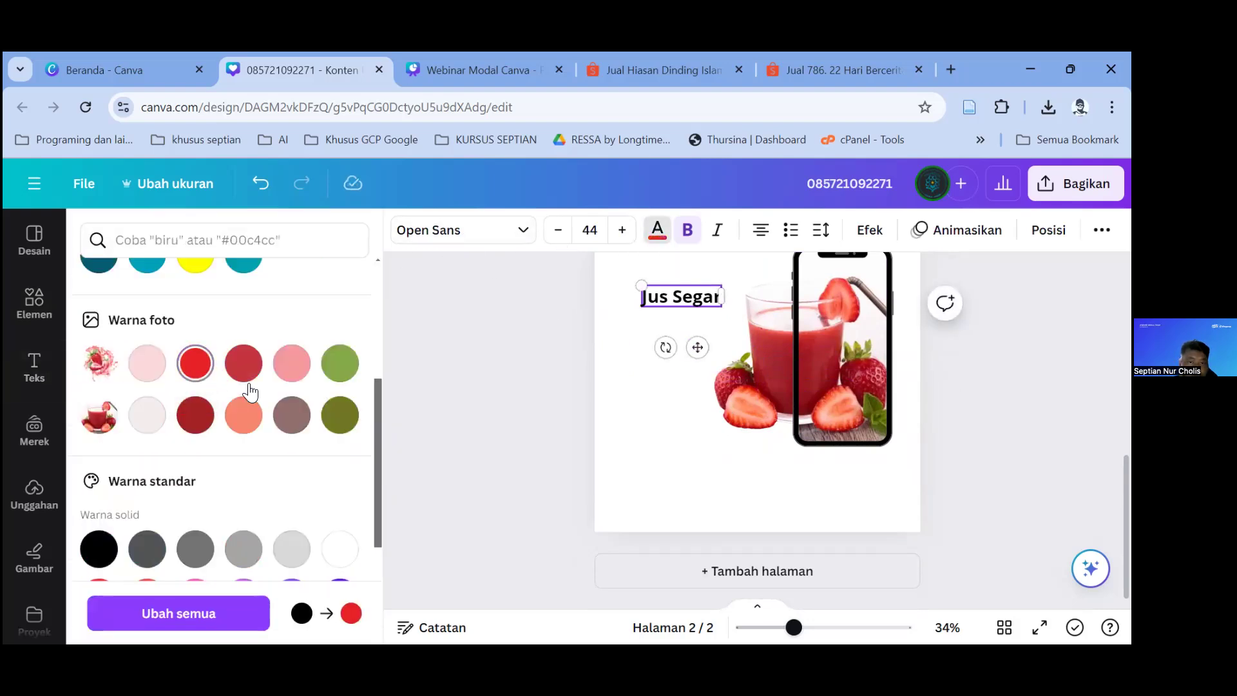
triple_click(672, 300)
left_click(656, 232)
scroll(193, 386, "down", 4)
left_click(197, 369)
left_click(656, 484)
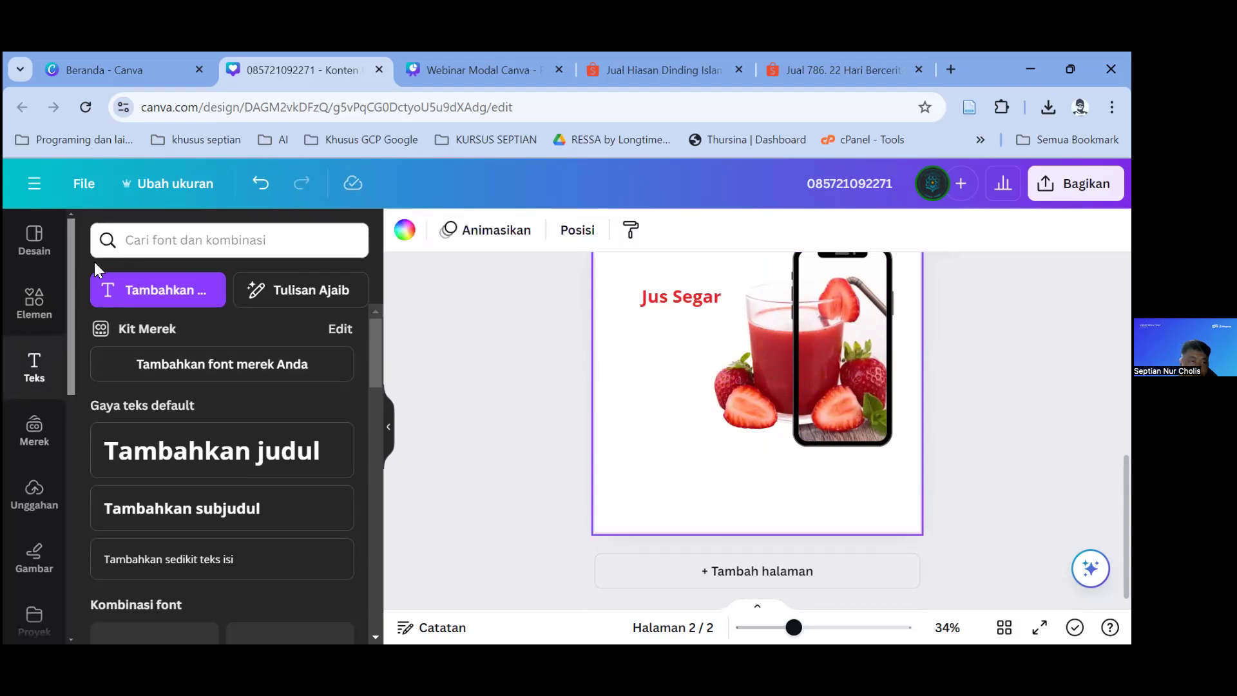
left_click(34, 300)
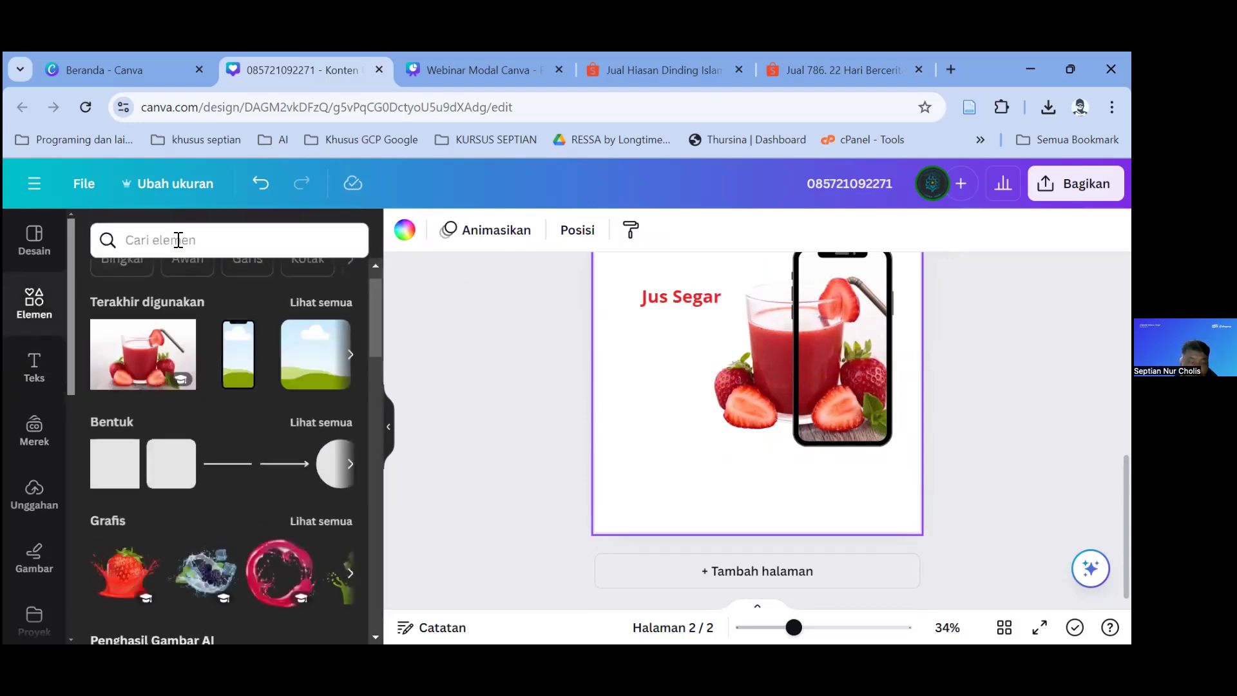
Step: Search elements for 'price' and place a price tag graphic on page 2
left_click(177, 241)
type("price")
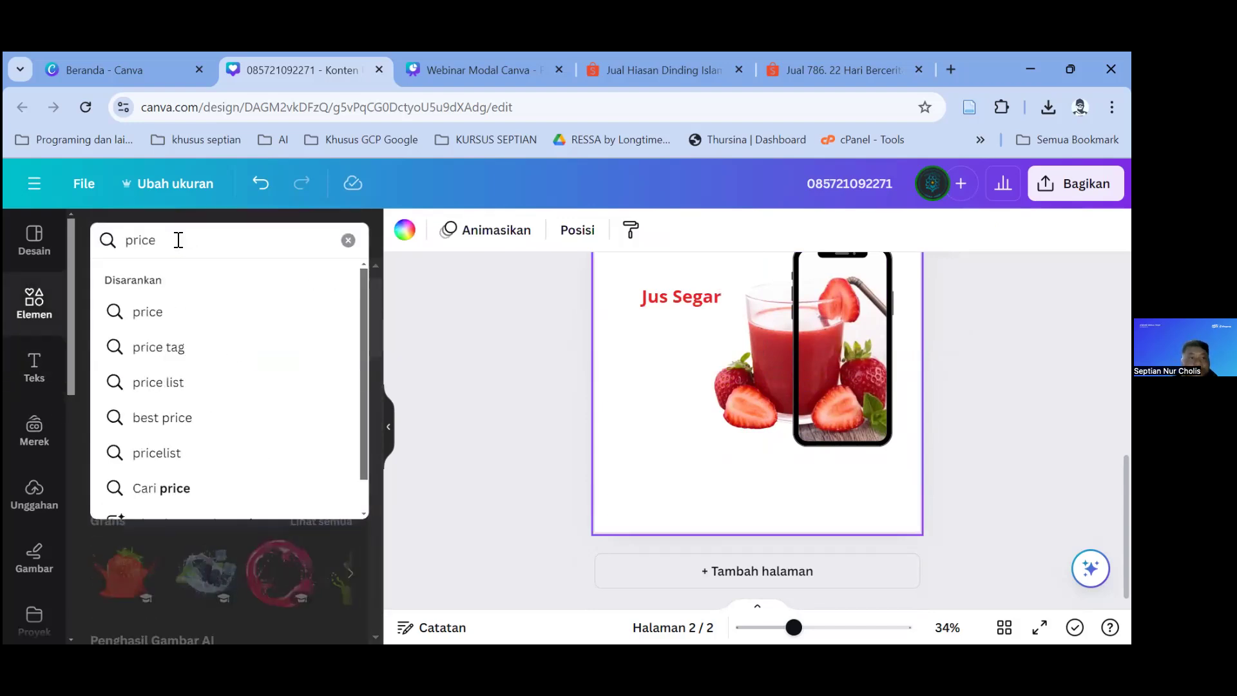
left_click(197, 348)
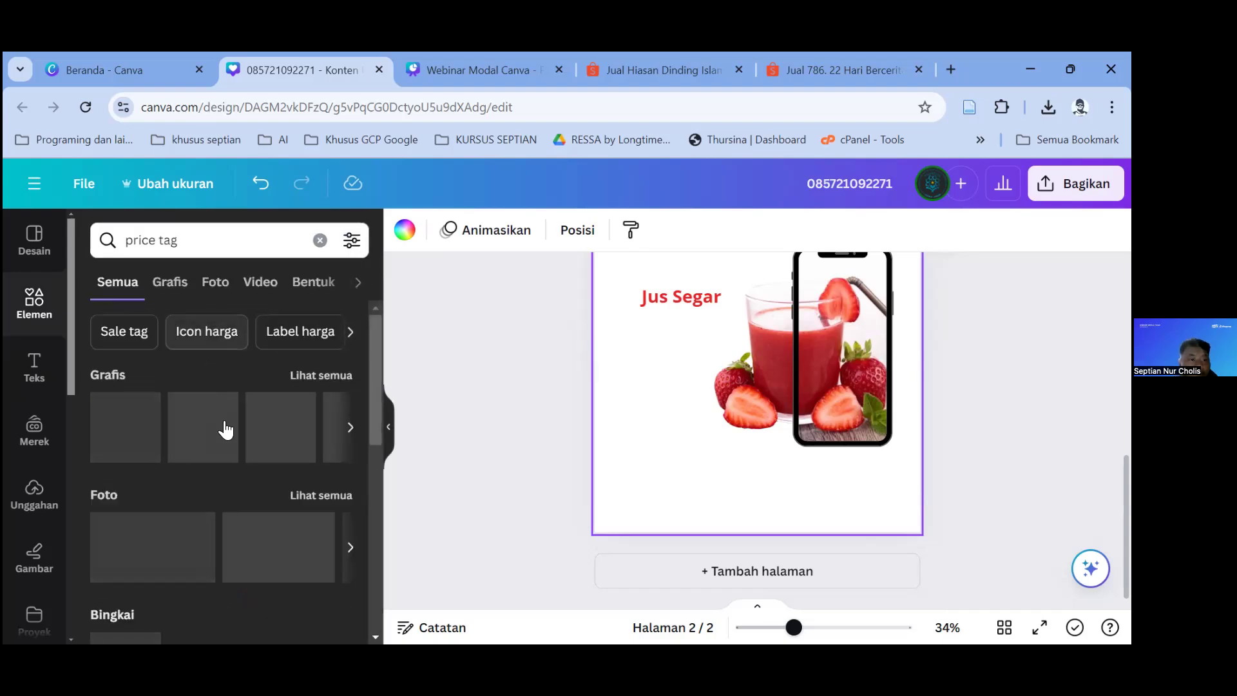
left_click_drag(122, 425, 738, 444)
Step: Flip the price tag horizontally and move it up and left beside the juice
left_click(500, 232)
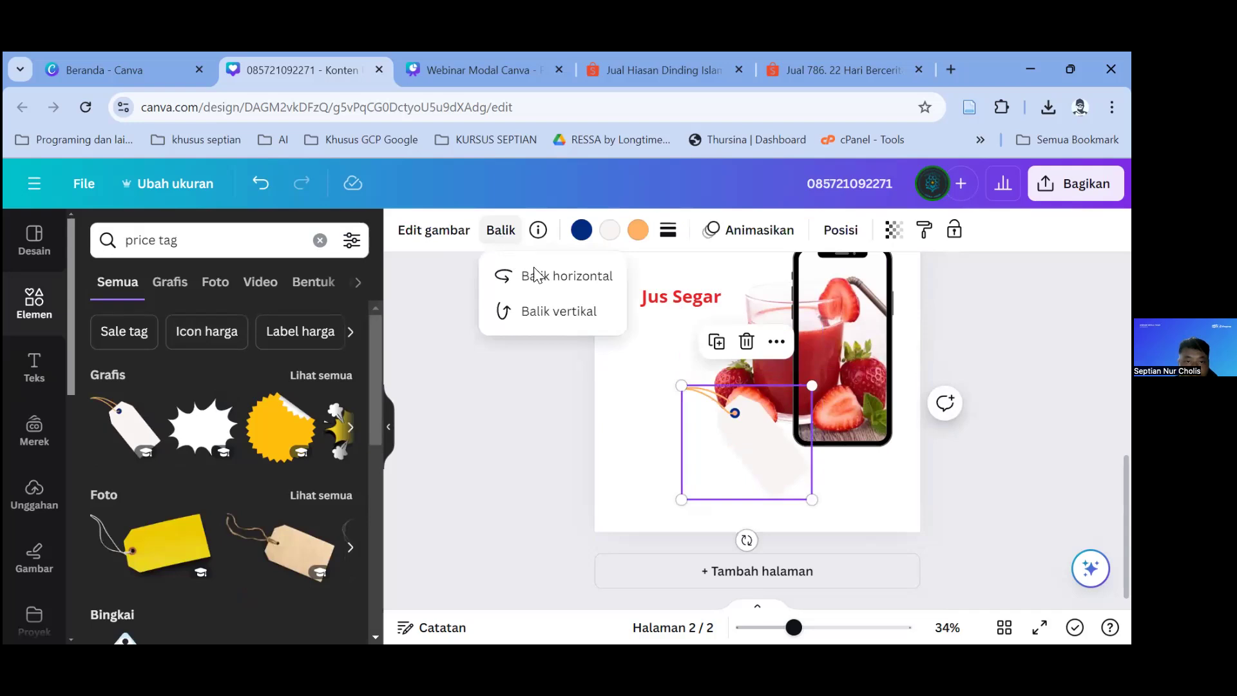
key("Escape")
left_click(730, 390)
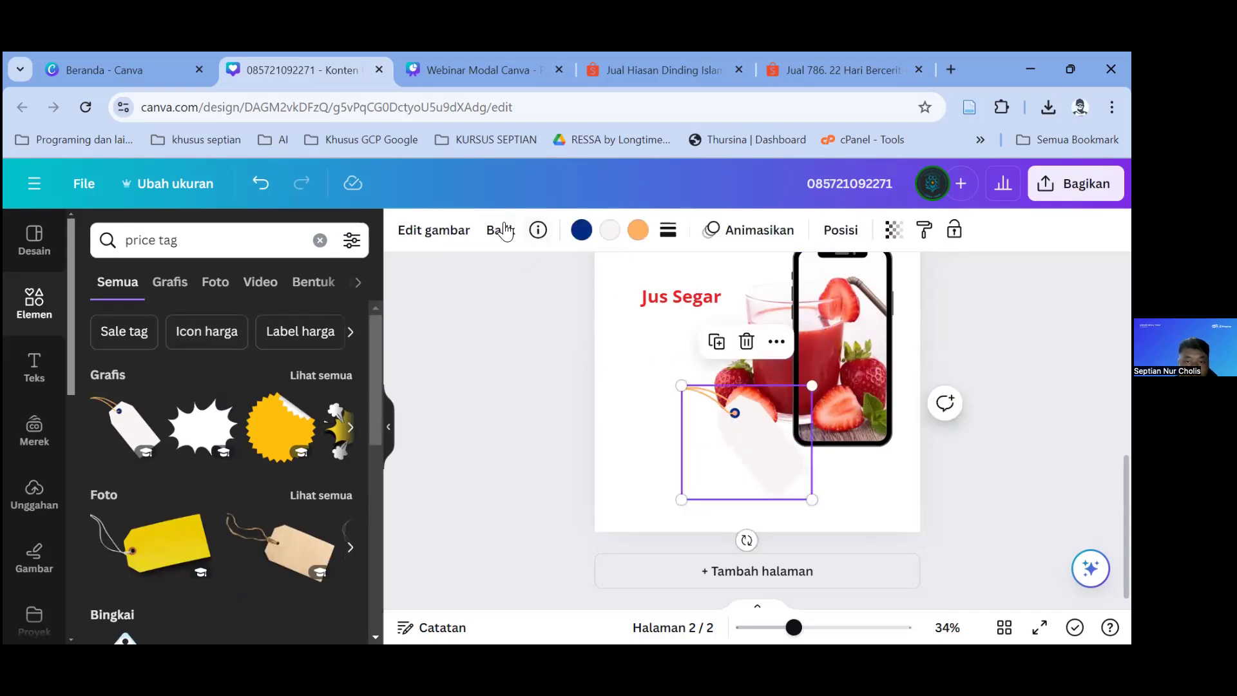
left_click(501, 230)
left_click(567, 275)
left_click_drag(699, 396, 645, 336)
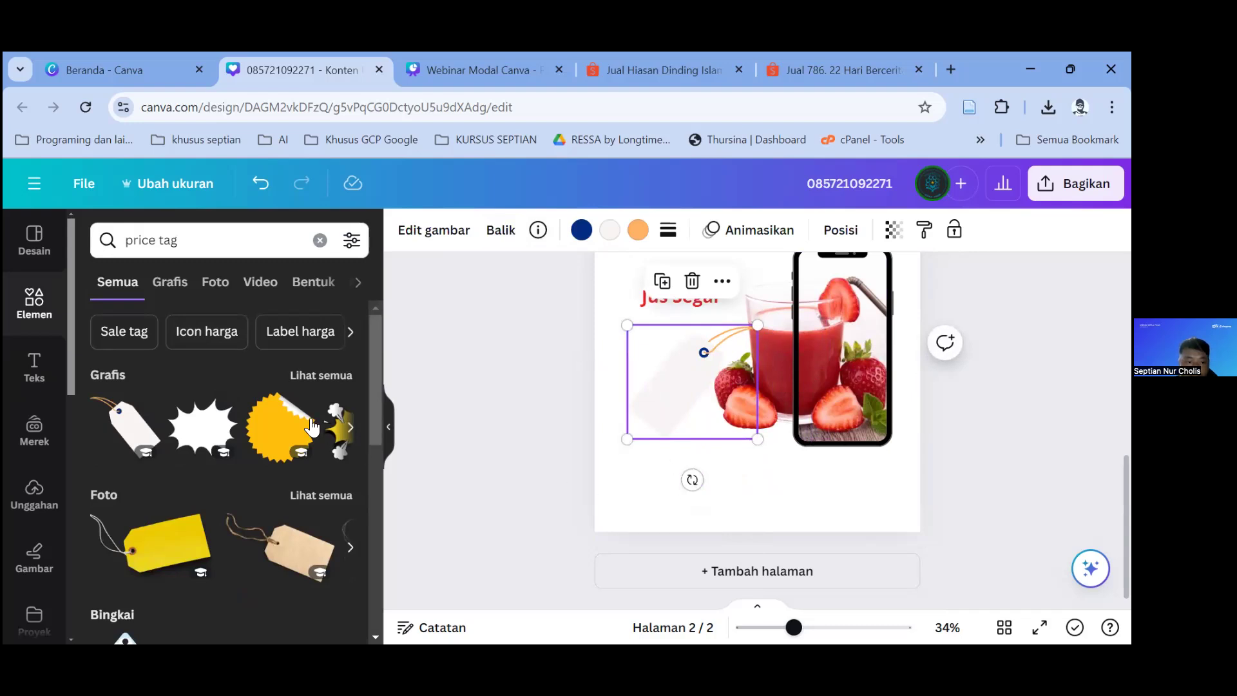
key("Escape")
left_click(34, 366)
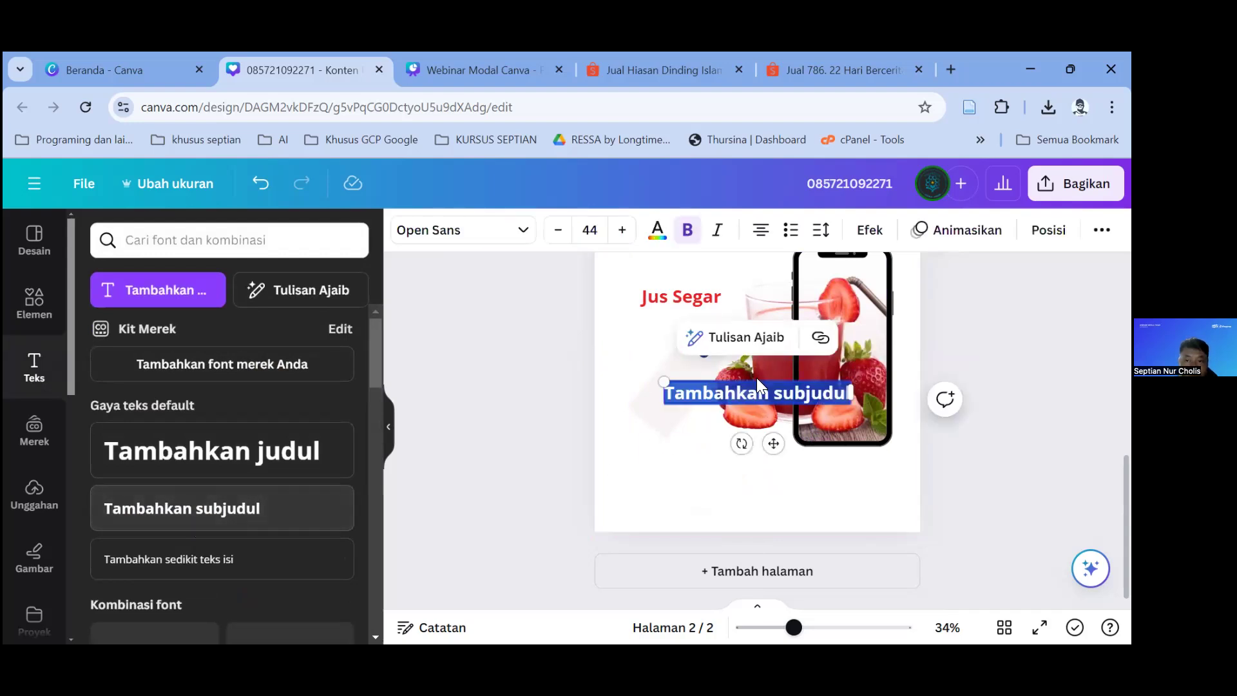
Step: Replace the placeholder with '15 K', place it on the price tag, and tilt it about -40°
key("BackSpace")
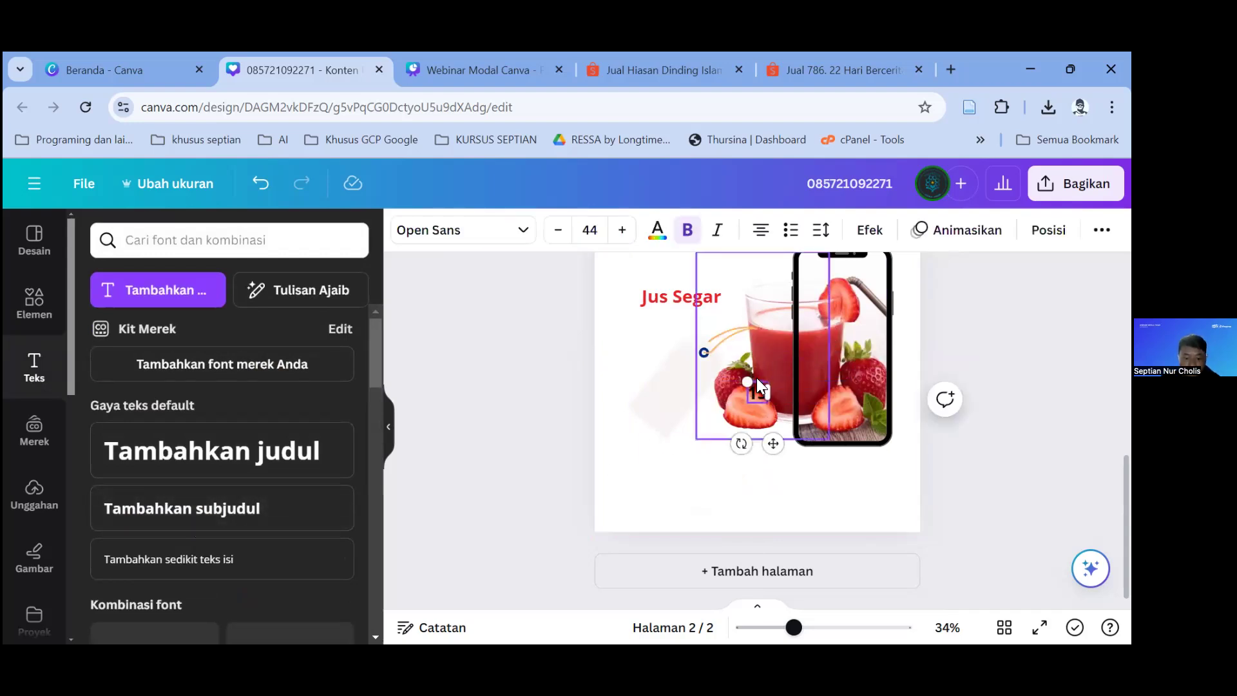
left_click_drag(773, 443, 715, 453)
left_click(700, 471)
left_click(682, 398)
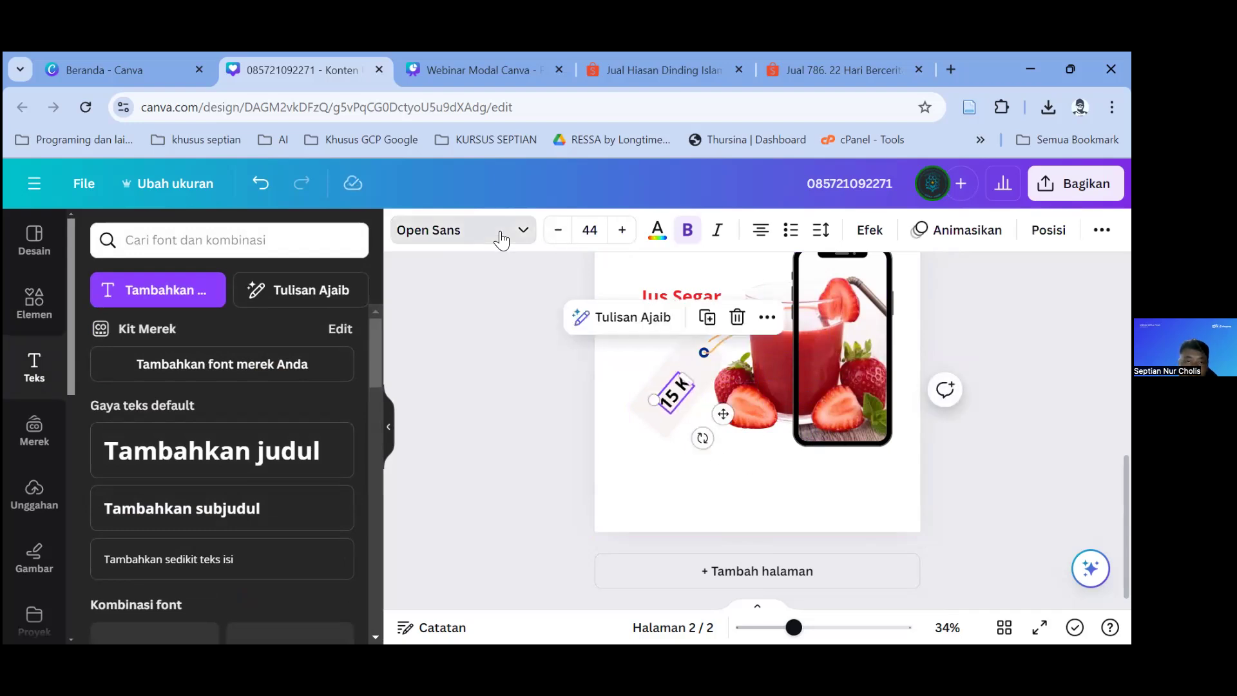
Step: Set the 15 K label's font to Sugo Display and hide the side panel
left_click(499, 237)
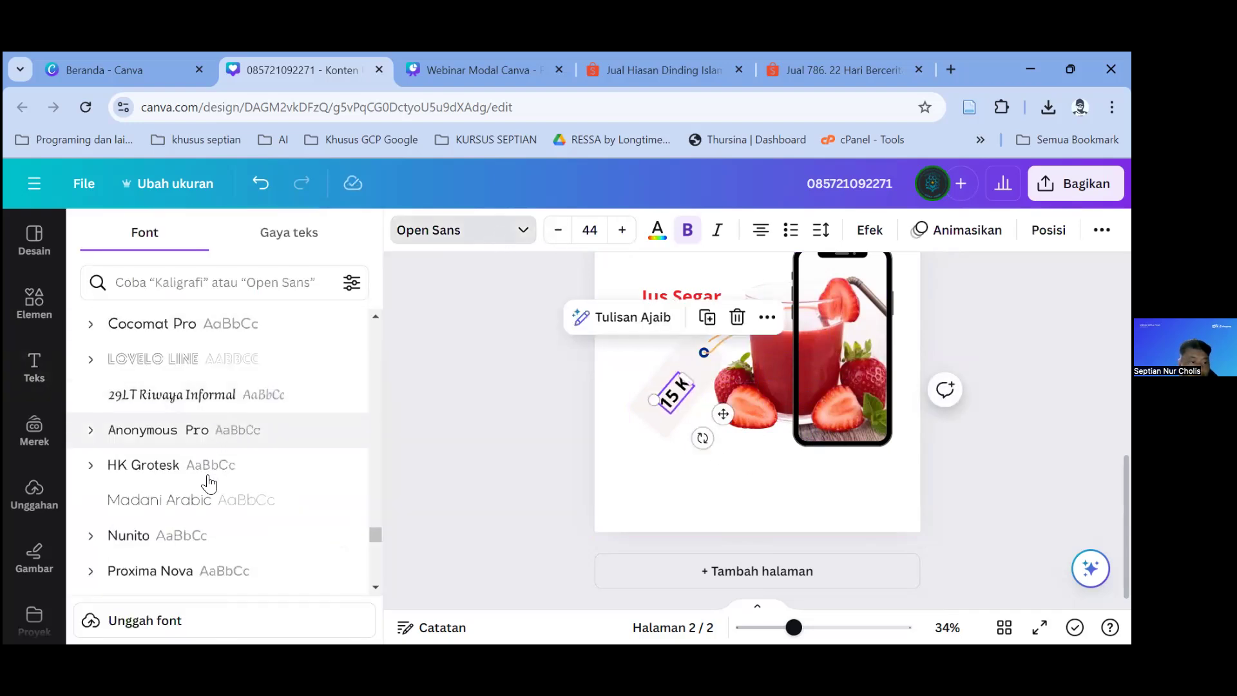
scroll(208, 482, "down", 5)
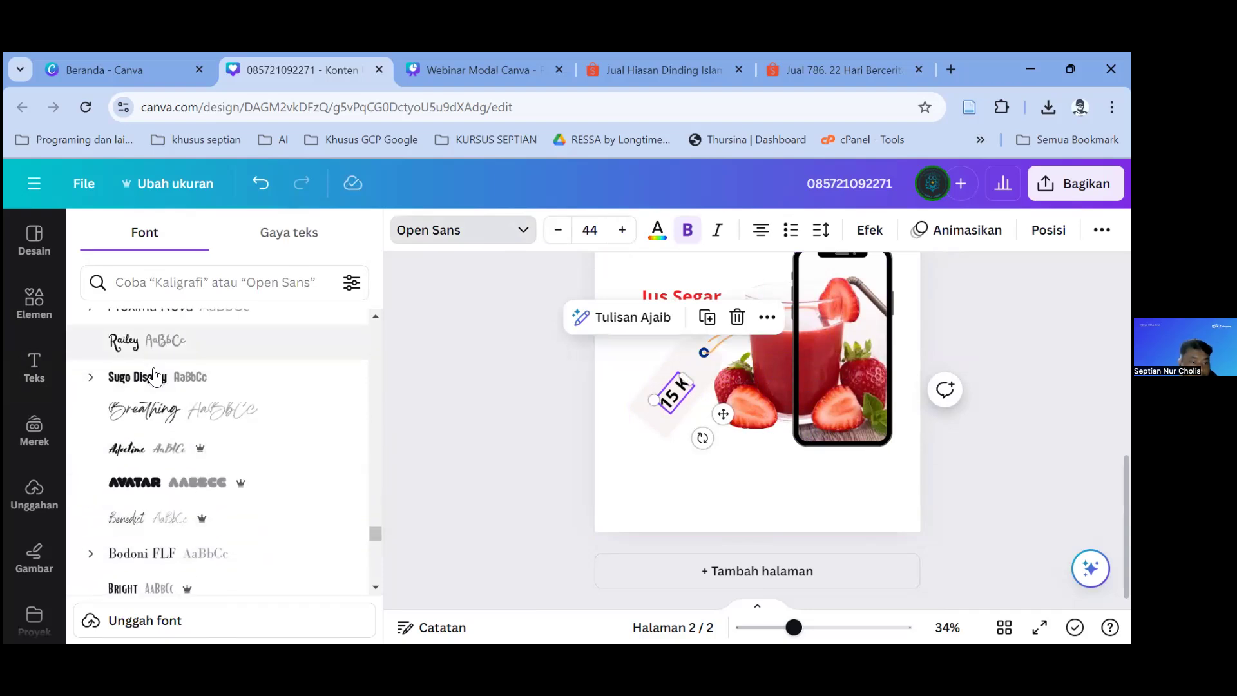
left_click(155, 376)
left_click(672, 426)
left_click(686, 385)
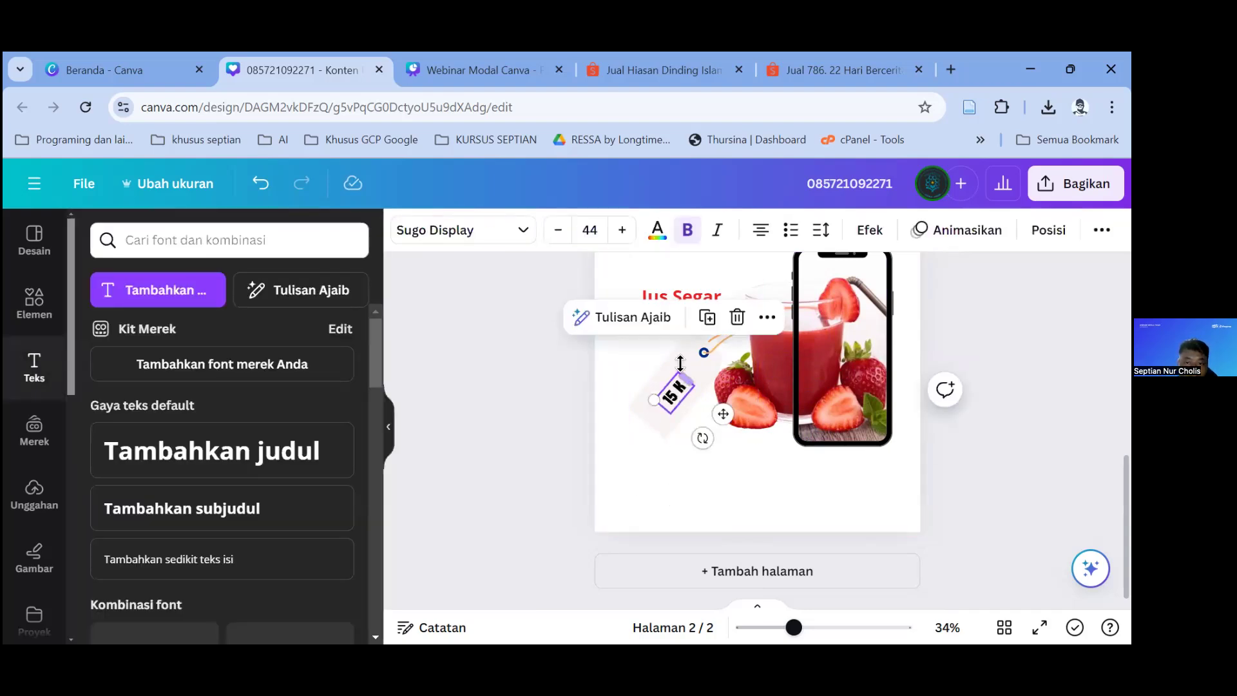
left_click(712, 476)
scroll(740, 482, "up", 3)
scroll(767, 463, "down", 3)
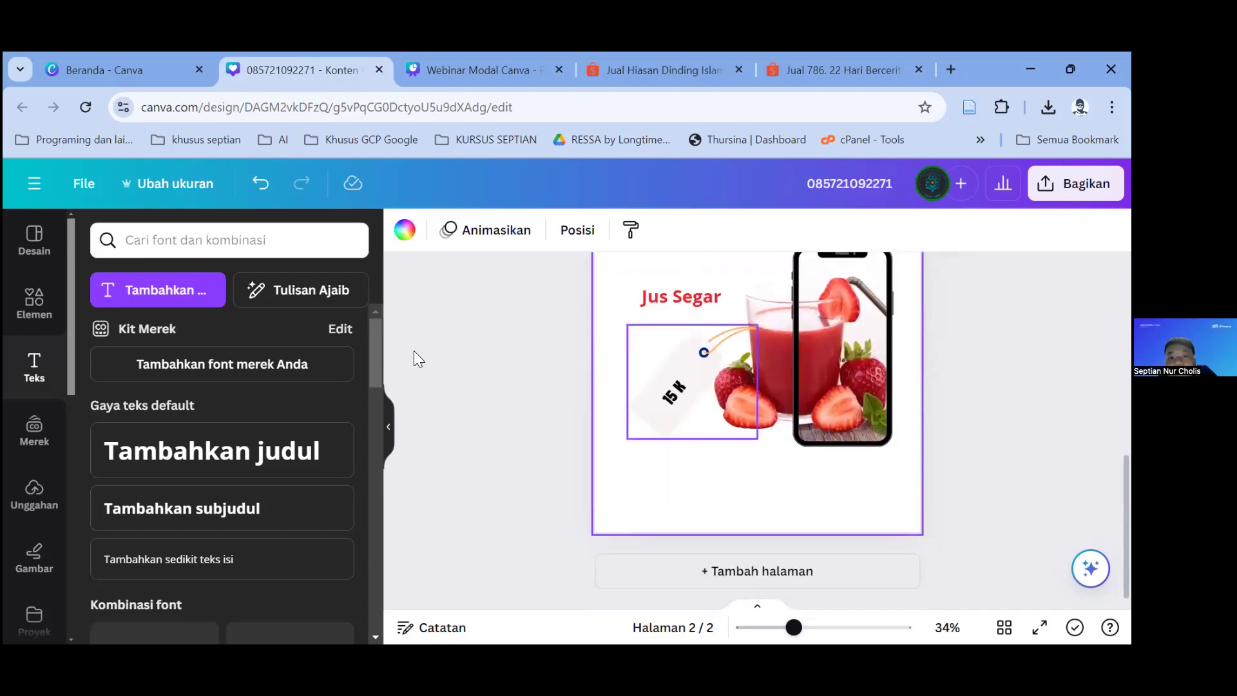
left_click(389, 427)
scroll(779, 417, "up", 2)
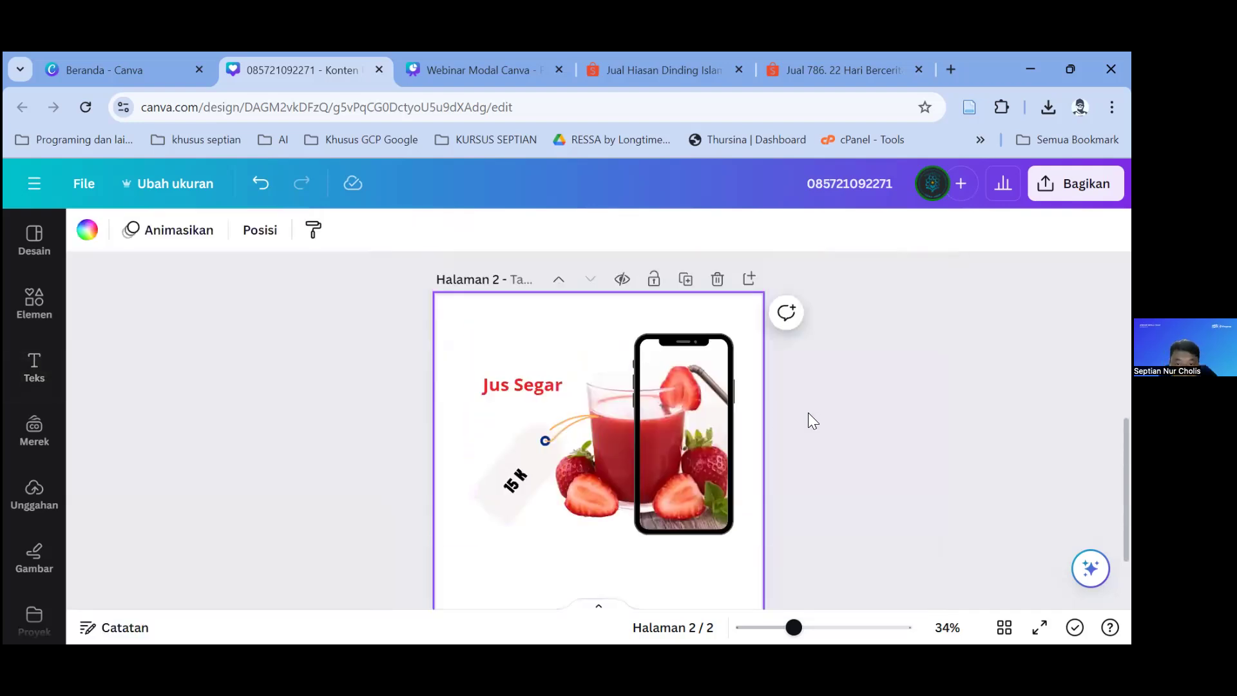
Step: Deselect, scroll through the finished pages, then bring up the Unggahan uploads library
left_click(809, 418)
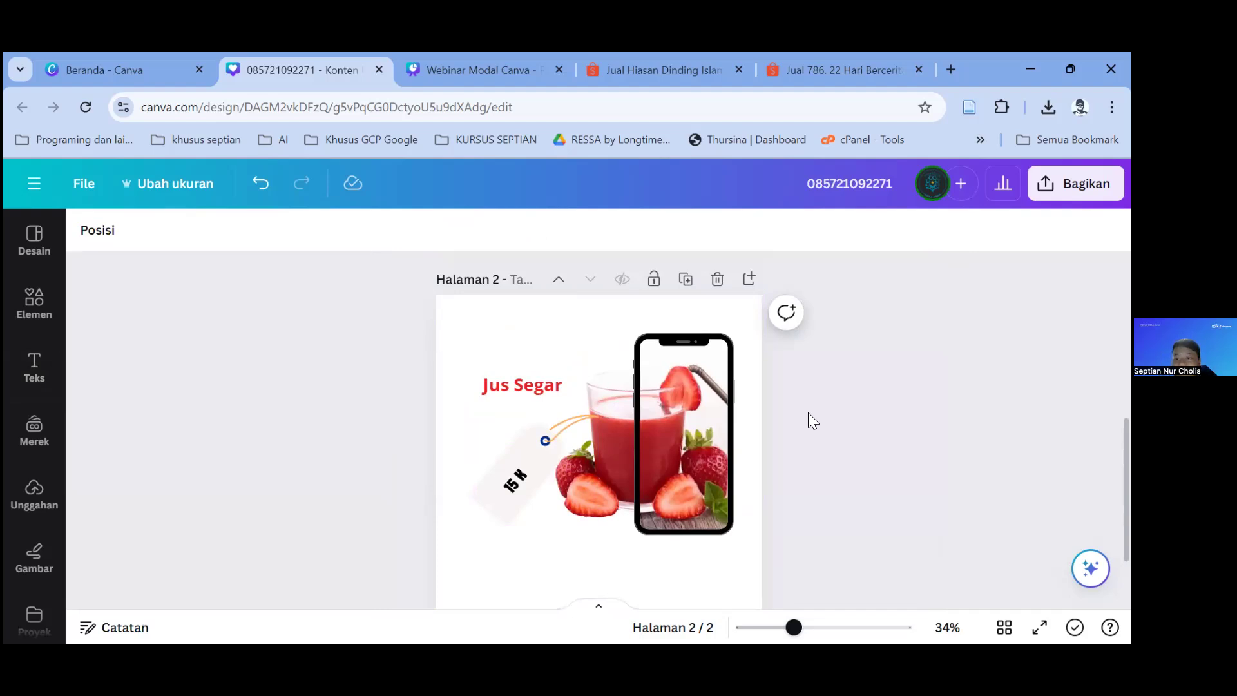
scroll(734, 406, "down", 2)
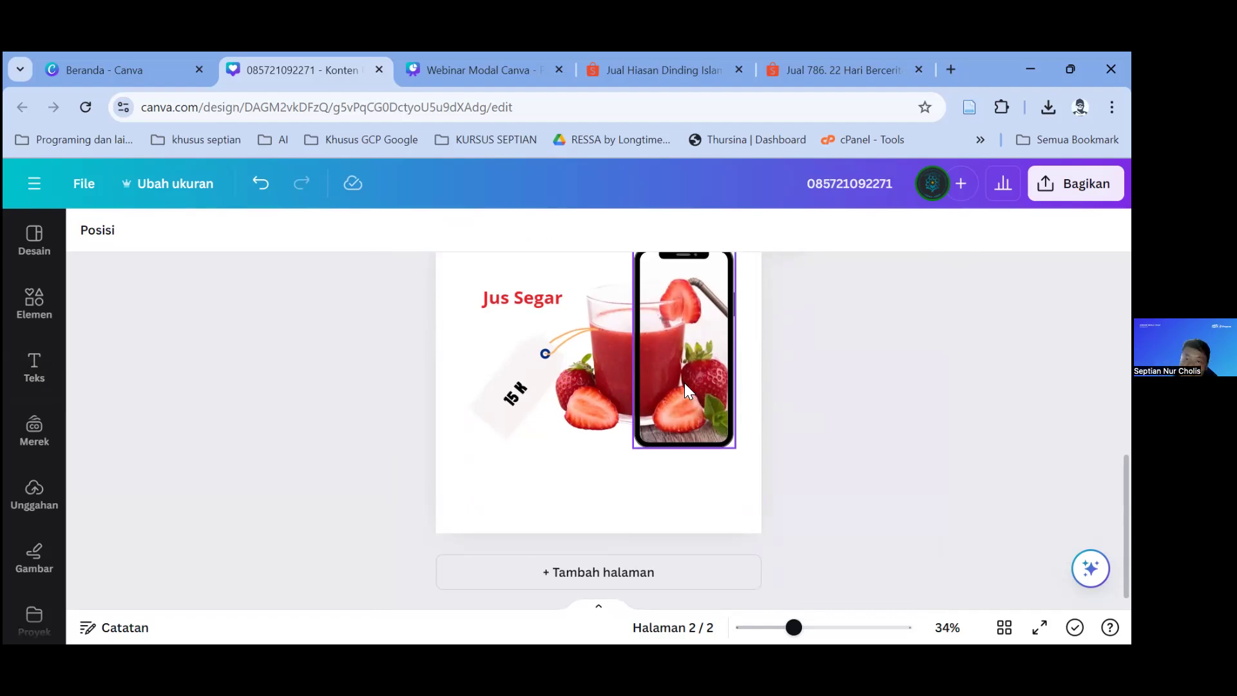
scroll(624, 406, "up", 2)
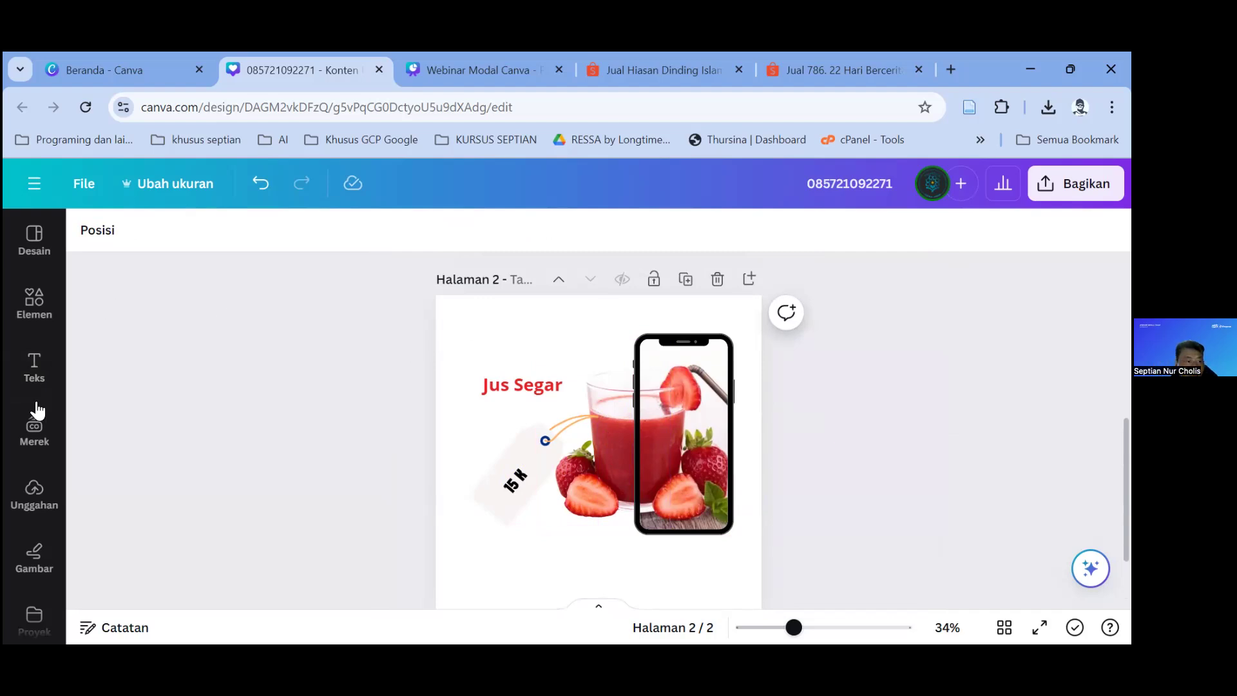
scroll(36, 414, "down", 2)
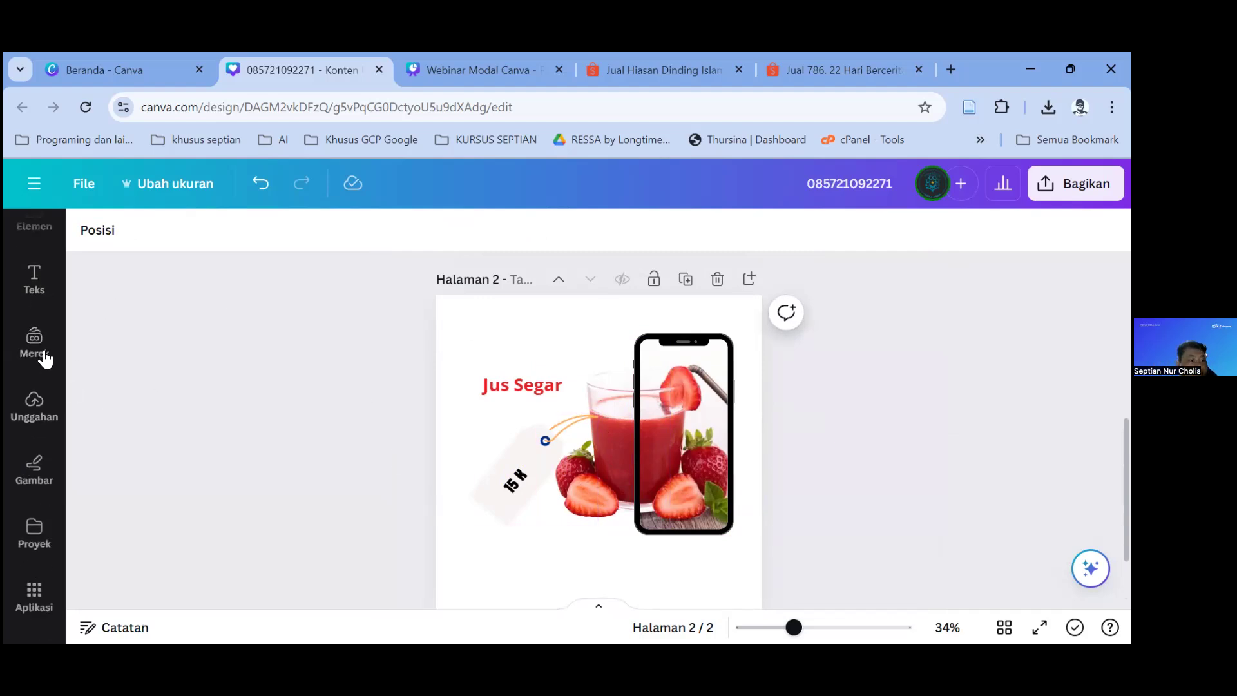
scroll(57, 360, "down", 3)
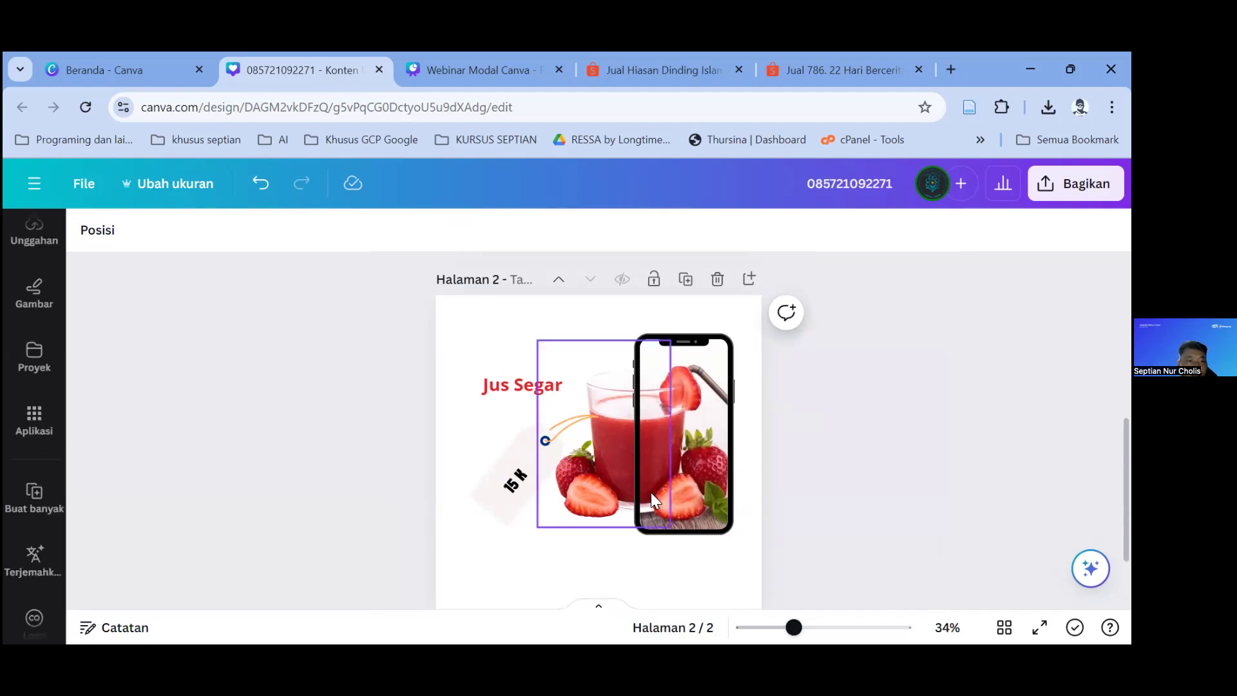
scroll(580, 418, "up", 3)
scroll(34, 326, "up", 3)
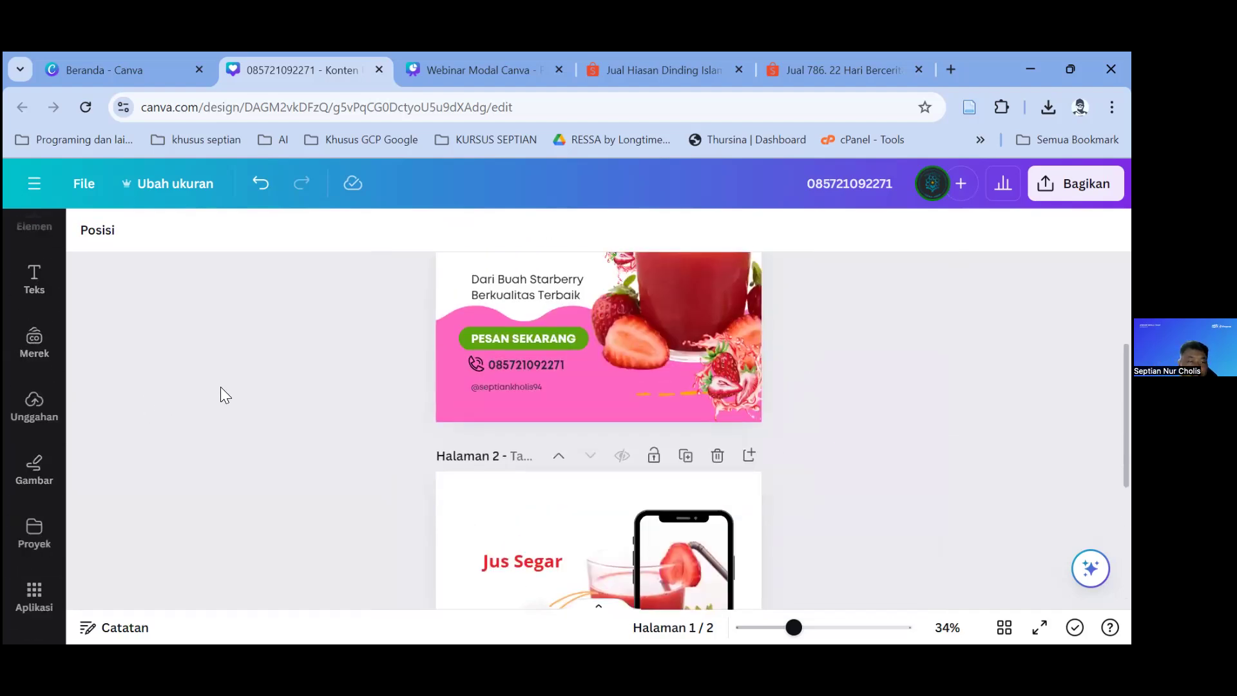
scroll(96, 414, "down", 4)
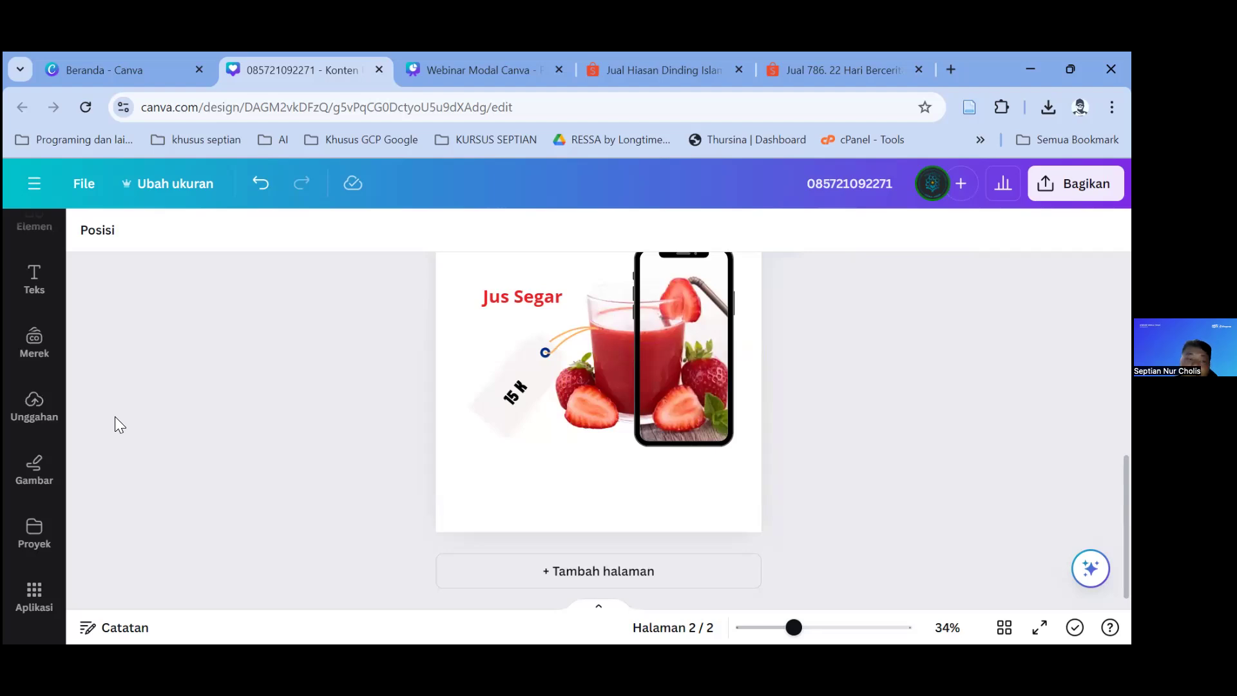
left_click(31, 403)
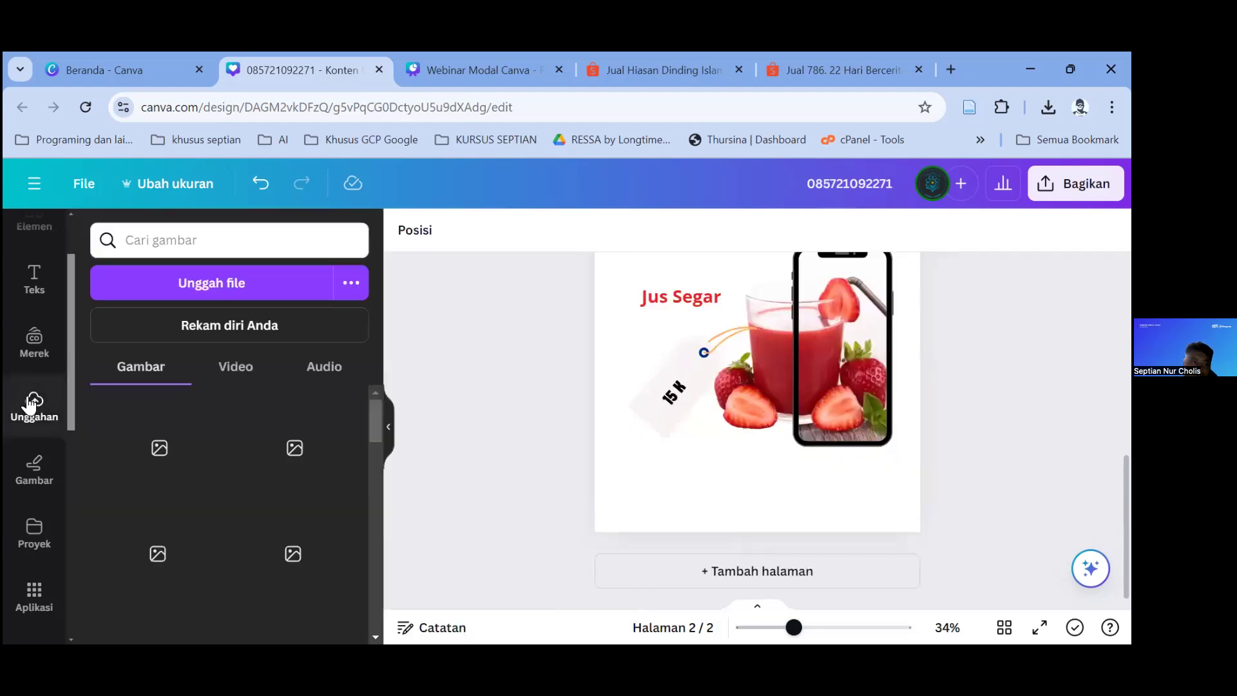
Step: Upload the WhatsApp image from Downloads and place it on a new third page
left_click(203, 286)
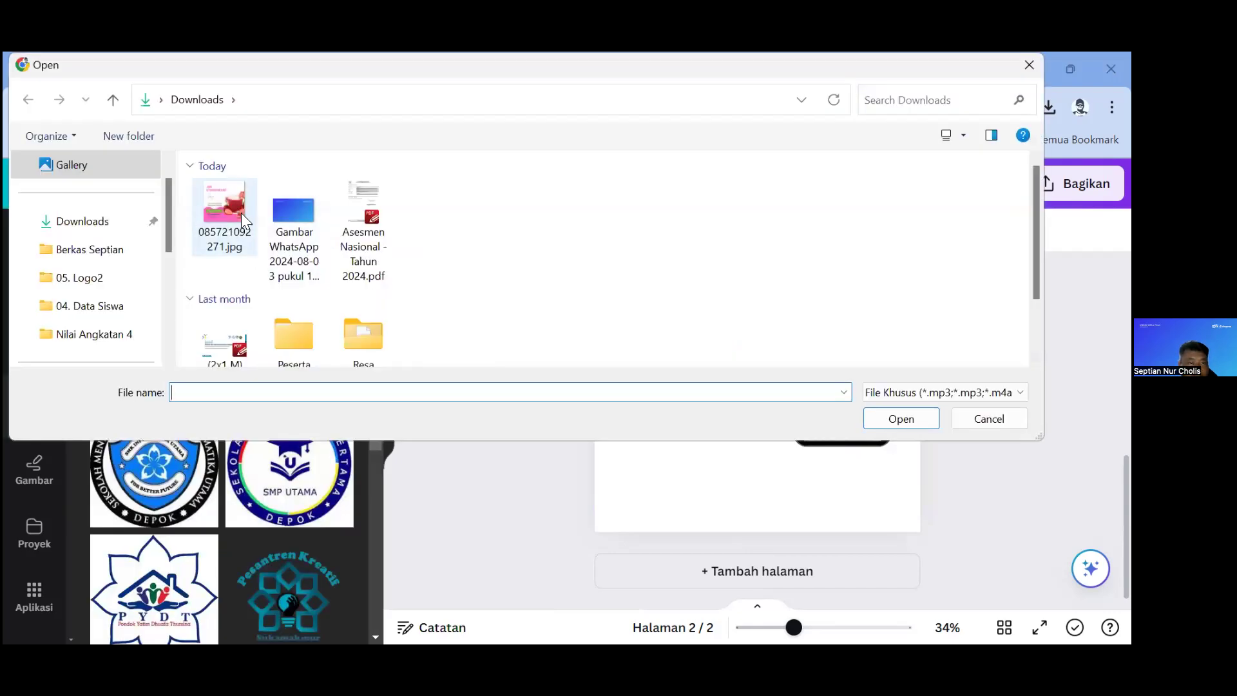
double_click(299, 208)
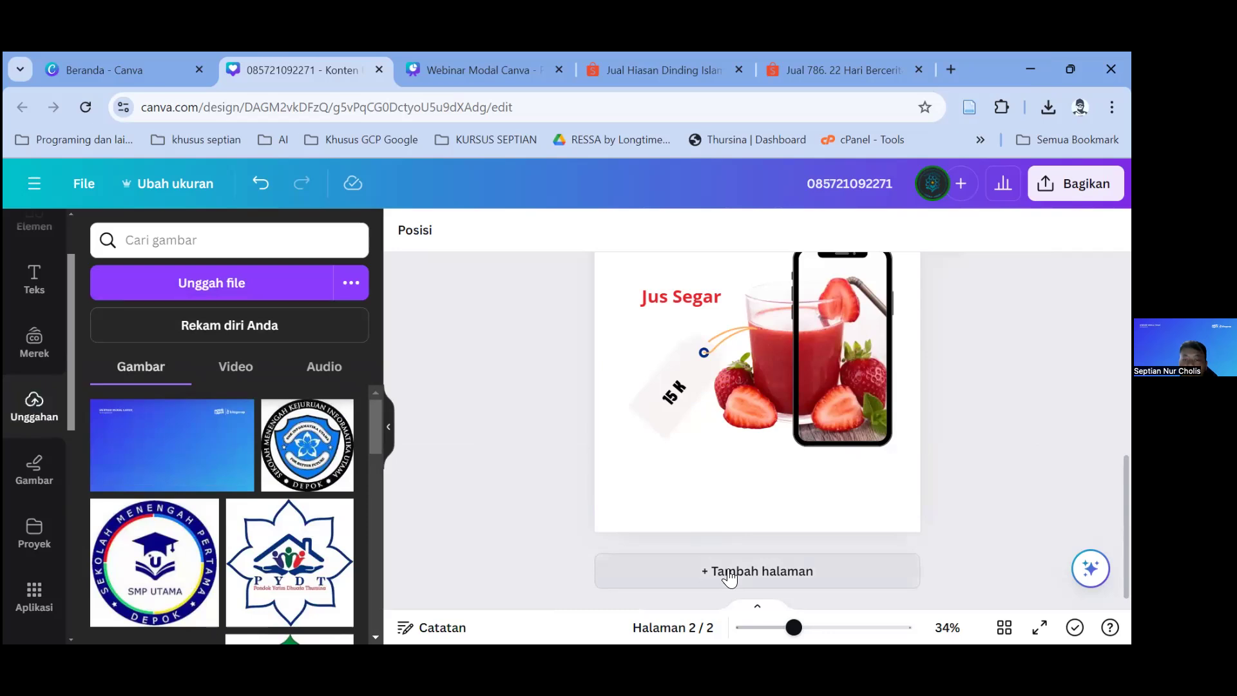
left_click(730, 573)
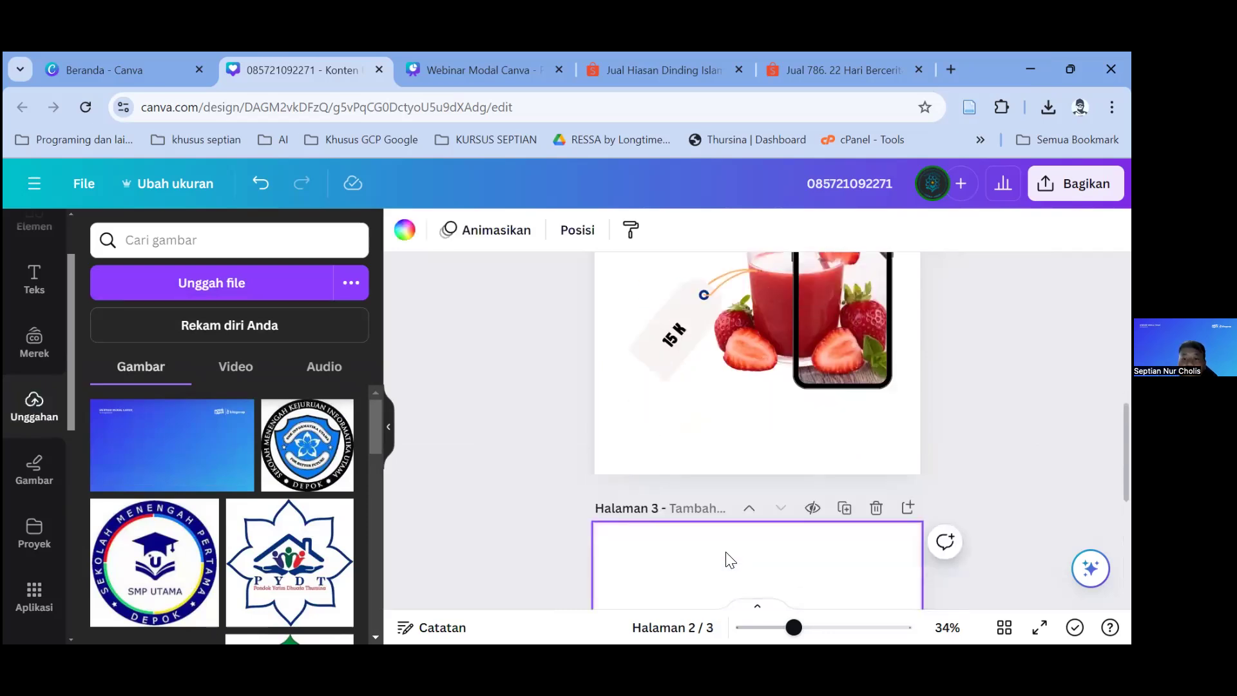
left_click(172, 445)
left_click_drag(740, 419, 727, 392)
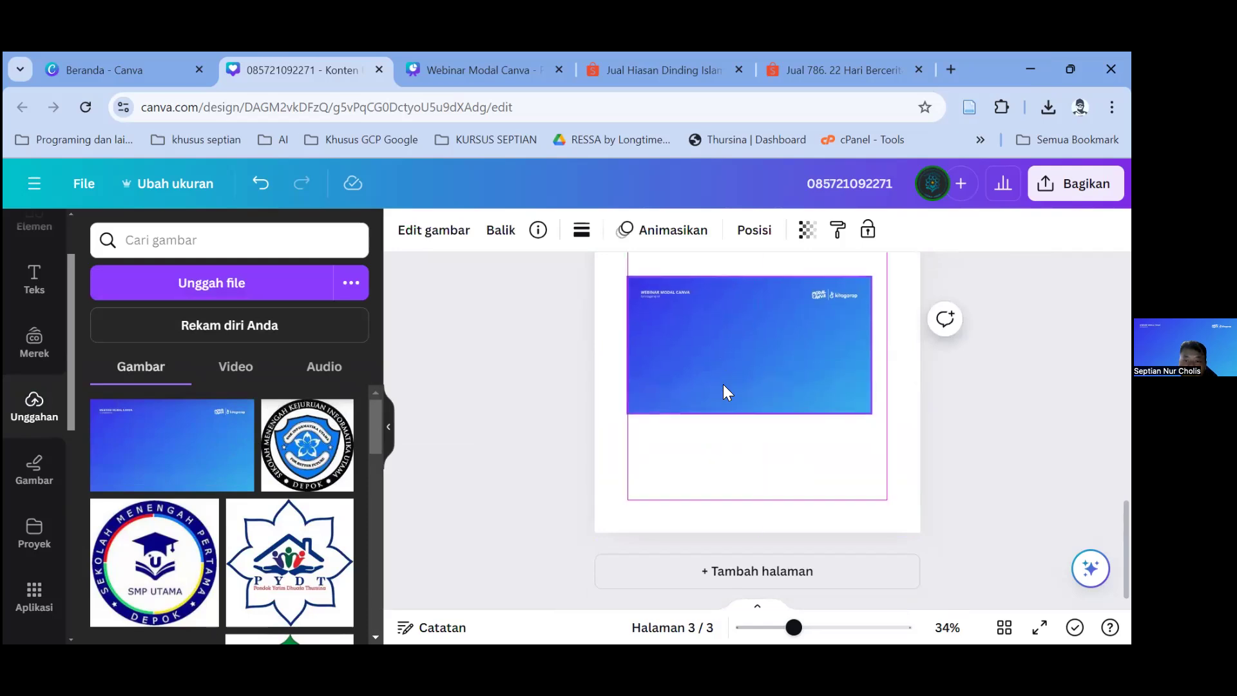
Step: Set the blue image as page 3's background and shift its framing to the right
right_click(727, 392)
scroll(800, 493, "down", 1)
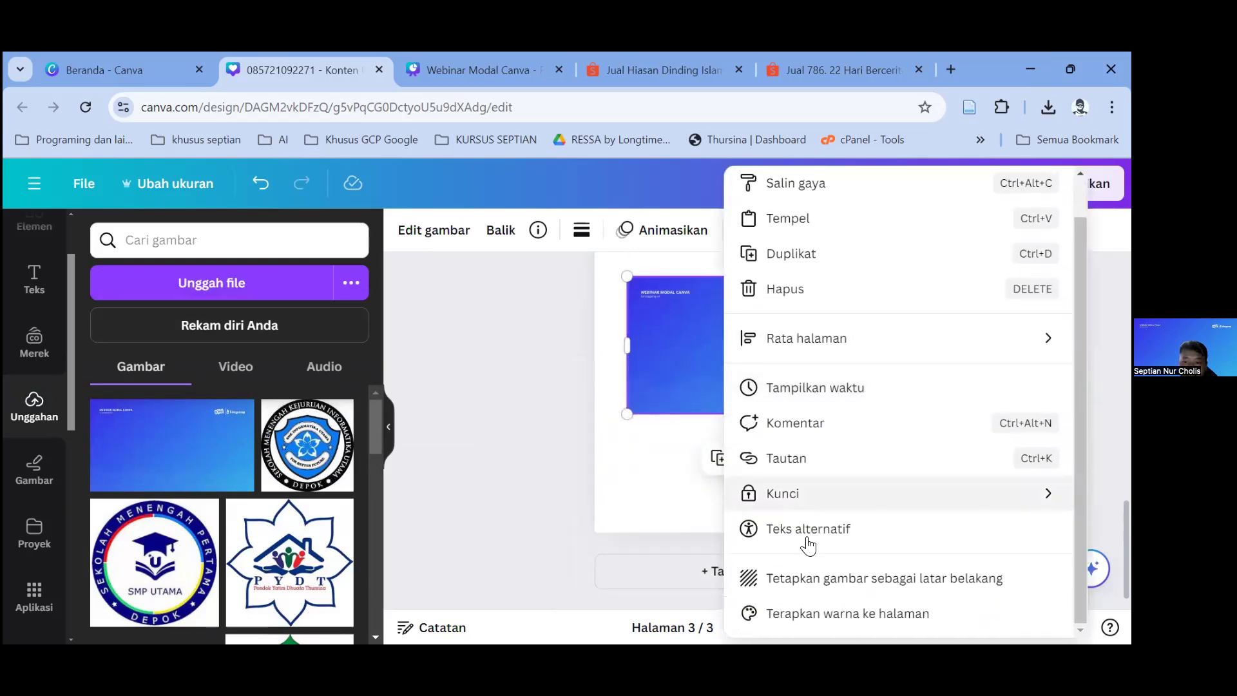
left_click(805, 578)
scroll(679, 486, "up", 3)
double_click(729, 556)
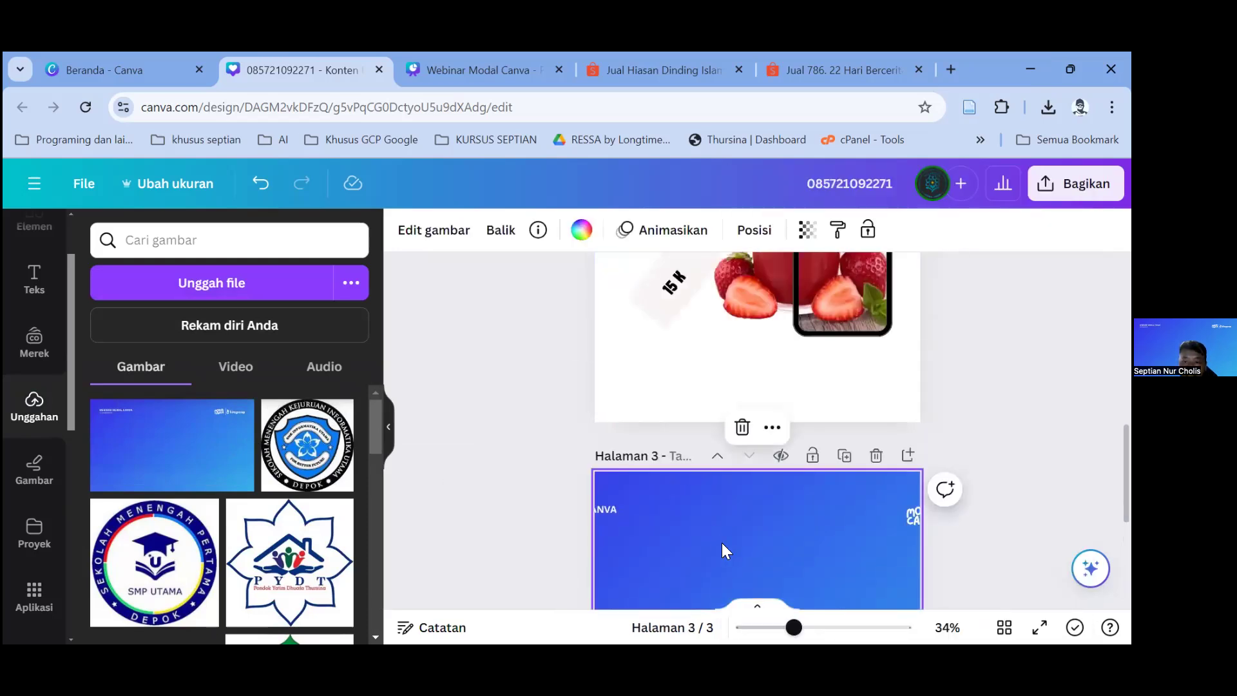
left_click_drag(823, 545, 873, 547)
left_click(513, 443)
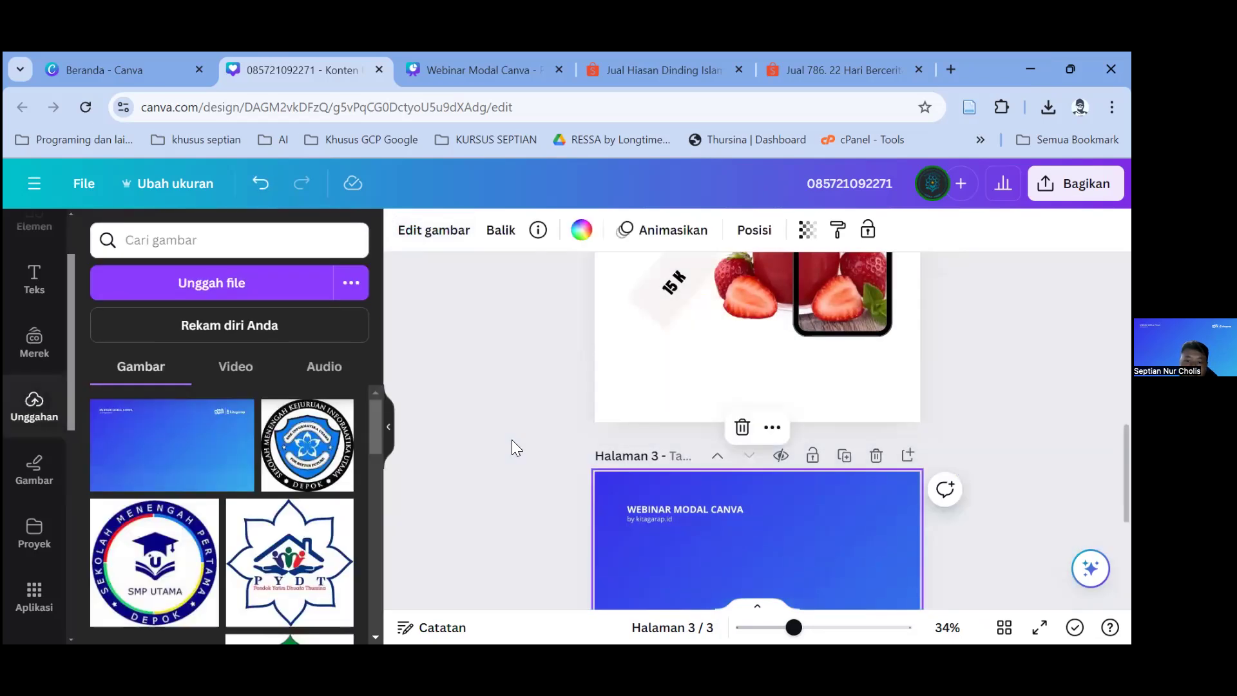
scroll(741, 455, "down", 3)
scroll(740, 448, "up", 3)
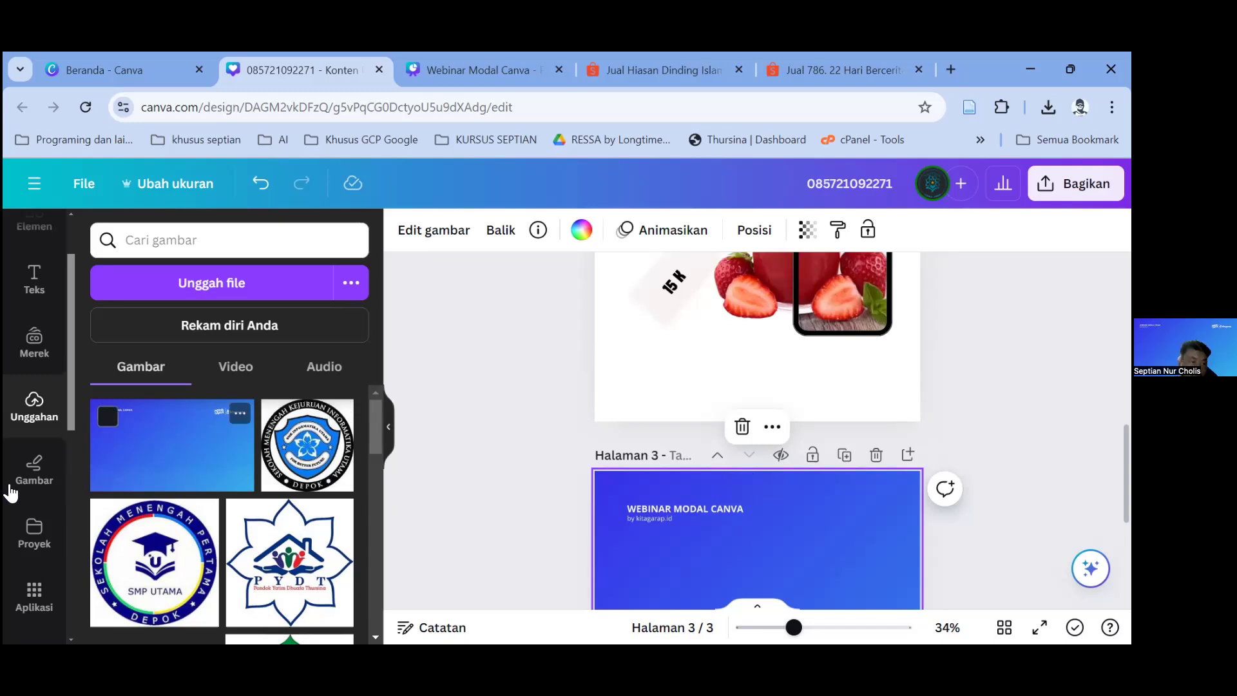
Step: Add a fourth page and scribble across it with the blue pen
scroll(19, 451, "down", 3)
left_click(30, 306)
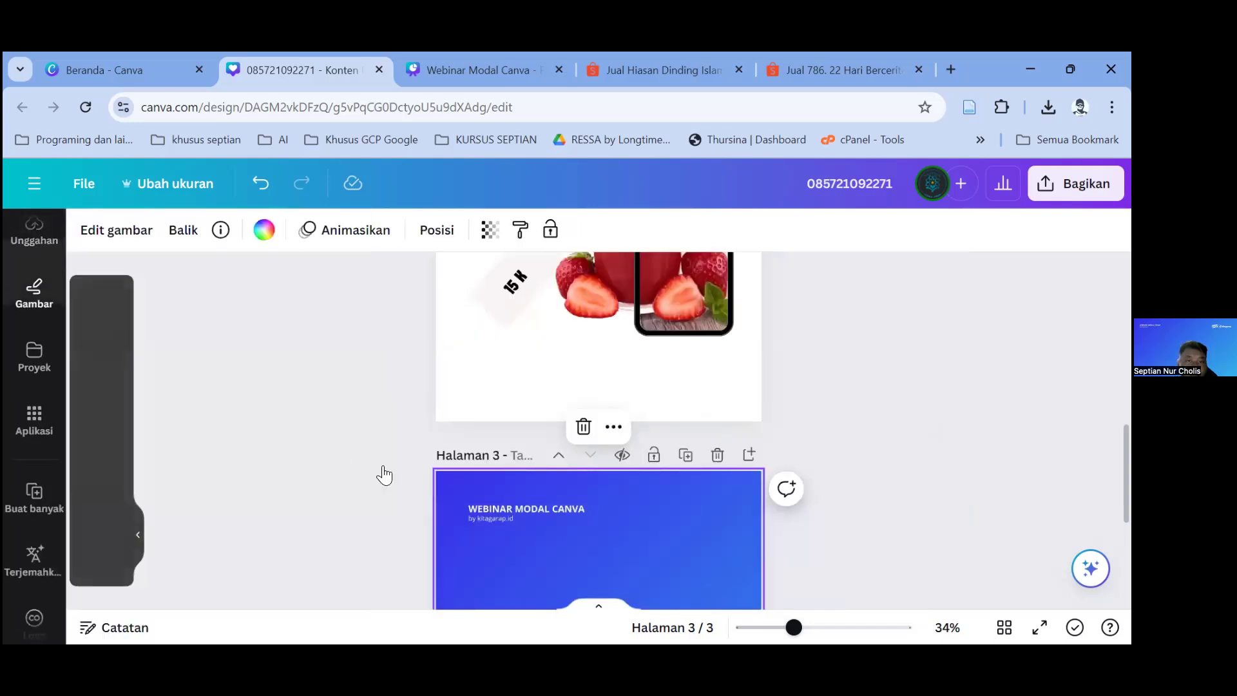
scroll(483, 477, "down", 5)
left_click(612, 567)
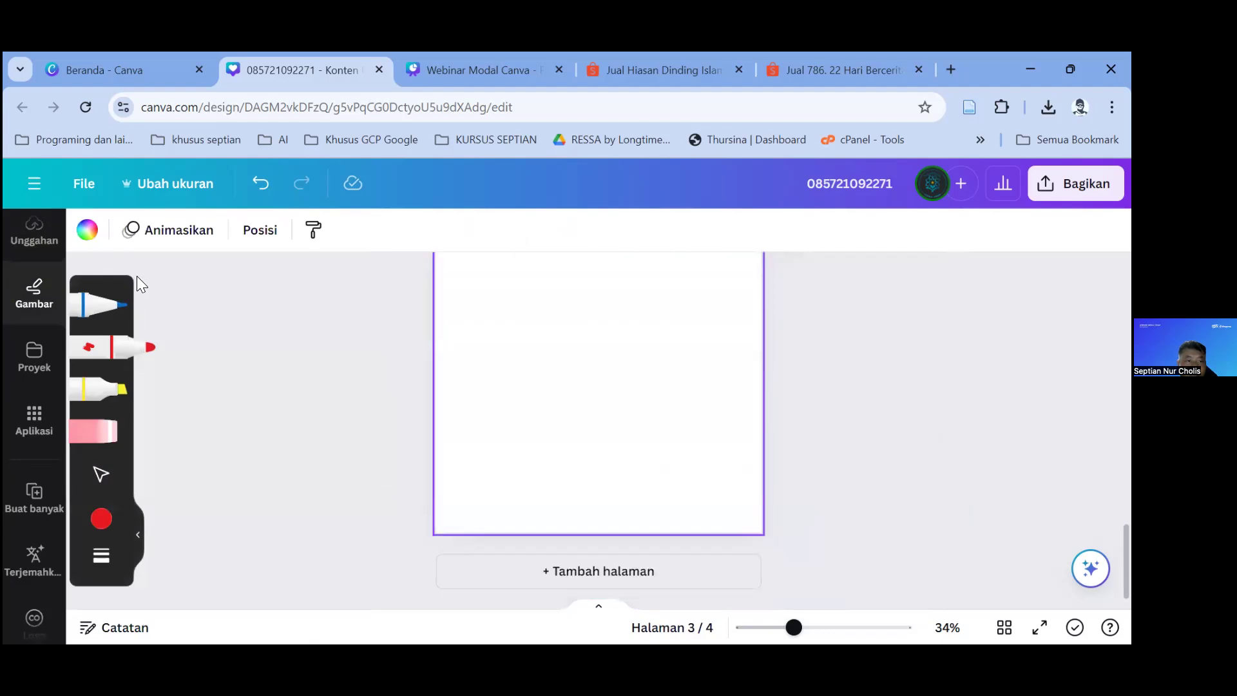
left_click(97, 304)
left_click_drag(553, 317, 559, 345)
mouse_move(572, 434)
left_mouse_down()
mouse_move(595, 339)
mouse_move(701, 396)
left_mouse_up()
Step: Draw a red pen zigzag and a thick yellow highlighter zigzag across page 4
left_click(122, 348)
mouse_move(445, 360)
left_mouse_down()
mouse_move(724, 339)
mouse_move(748, 320)
left_mouse_up()
left_click(109, 389)
mouse_move(491, 387)
left_mouse_down()
mouse_move(570, 418)
mouse_move(728, 396)
mouse_move(740, 408)
left_mouse_up()
Step: Erase the yellow and blue strokes and bring up the projects list
left_click(111, 430)
mouse_move(458, 436)
left_mouse_down()
mouse_move(612, 514)
mouse_move(703, 426)
left_mouse_up()
mouse_move(702, 425)
left_mouse_down()
mouse_move(550, 312)
mouse_move(251, 432)
left_mouse_up()
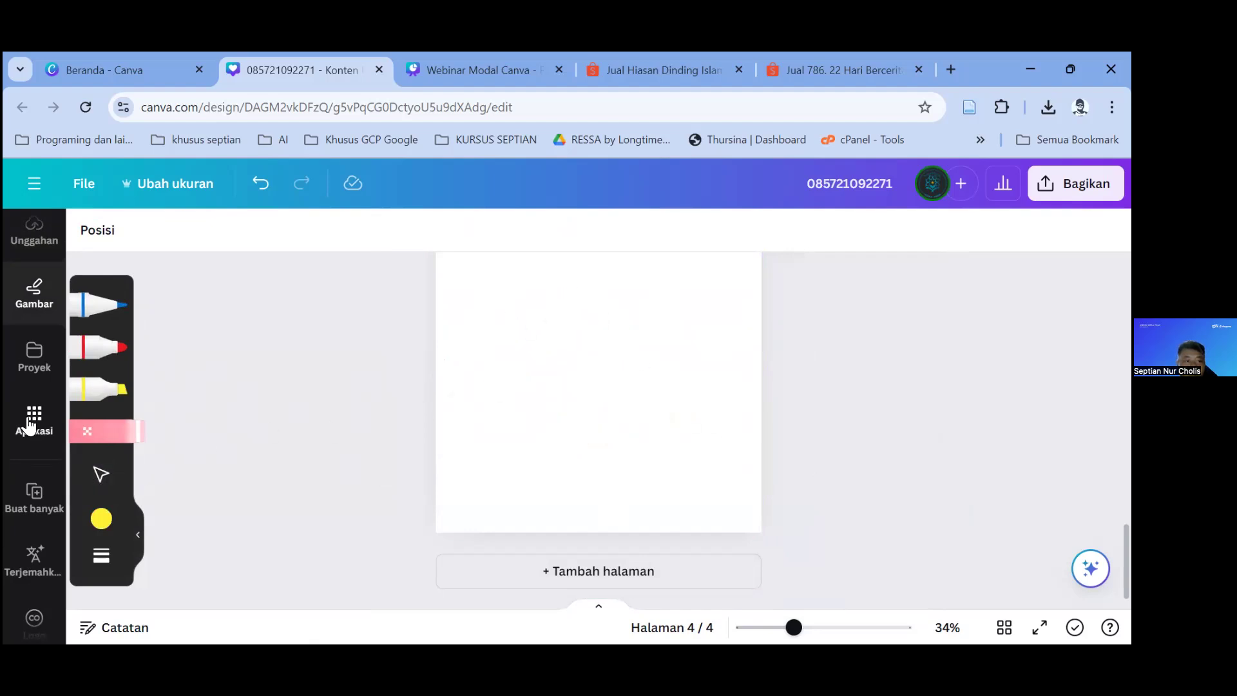
scroll(31, 438, "up", 2)
left_click(34, 459)
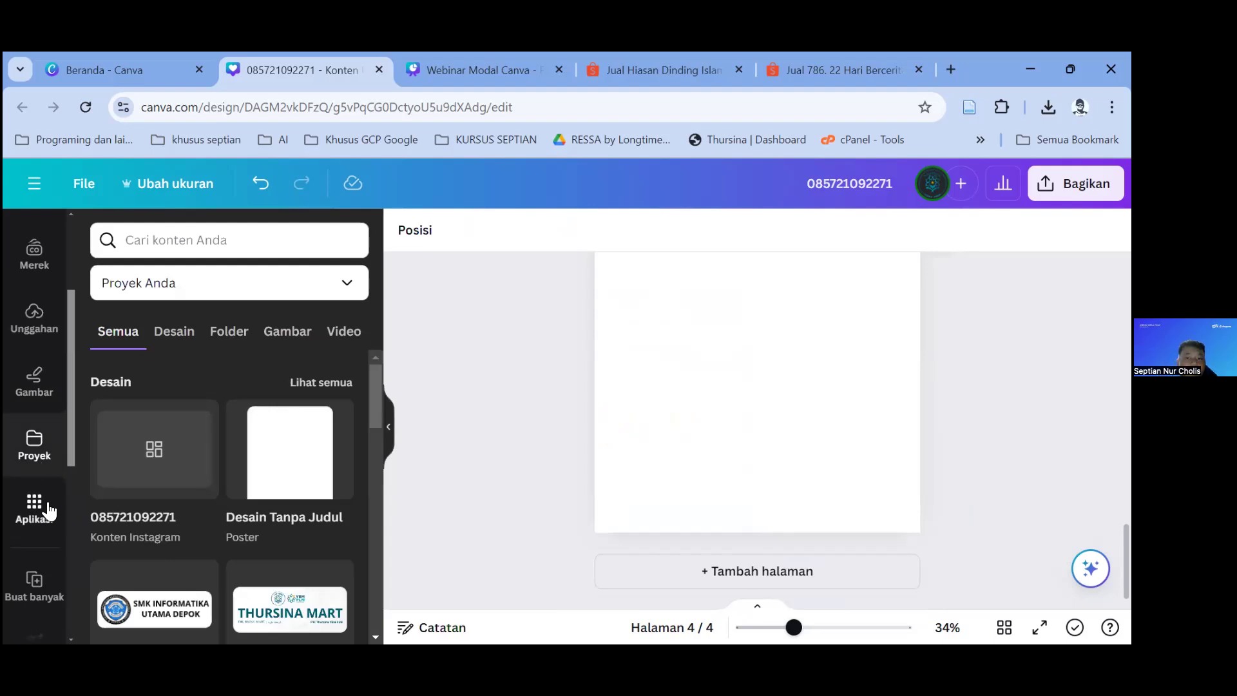
Step: In the TypeCraft app, replace the sample text with 'JUS JERUK'
scroll(49, 513, "down", 4)
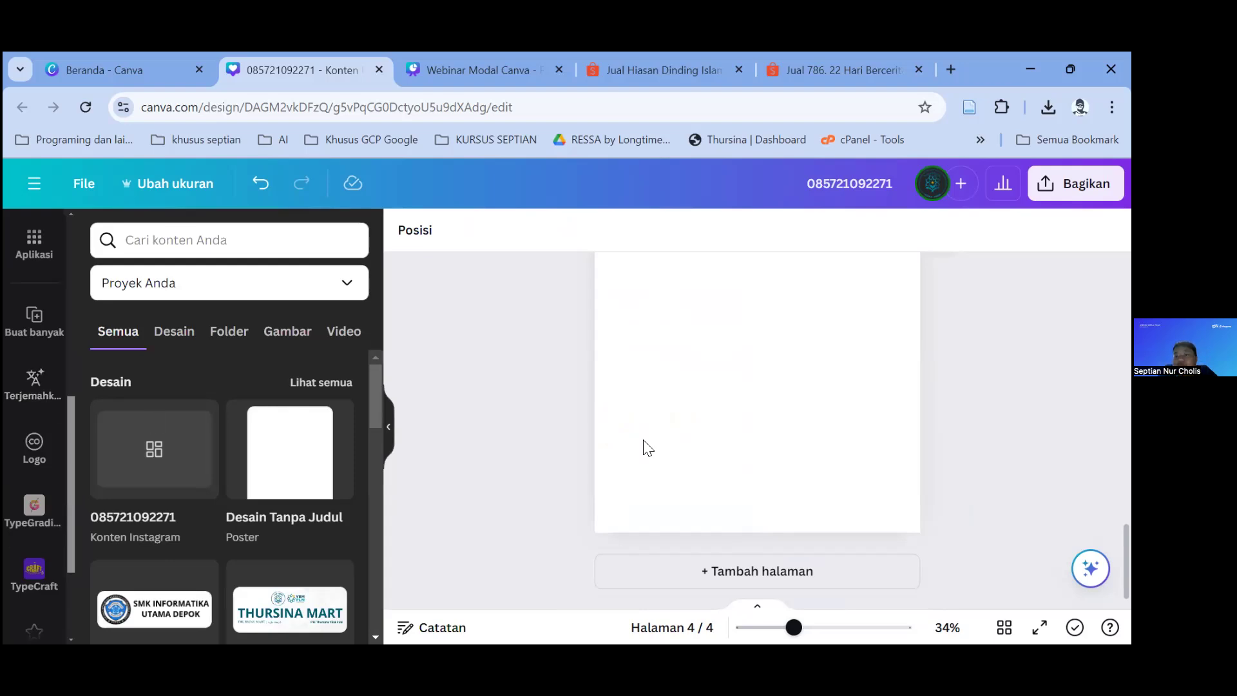
scroll(19, 500, "down", 3)
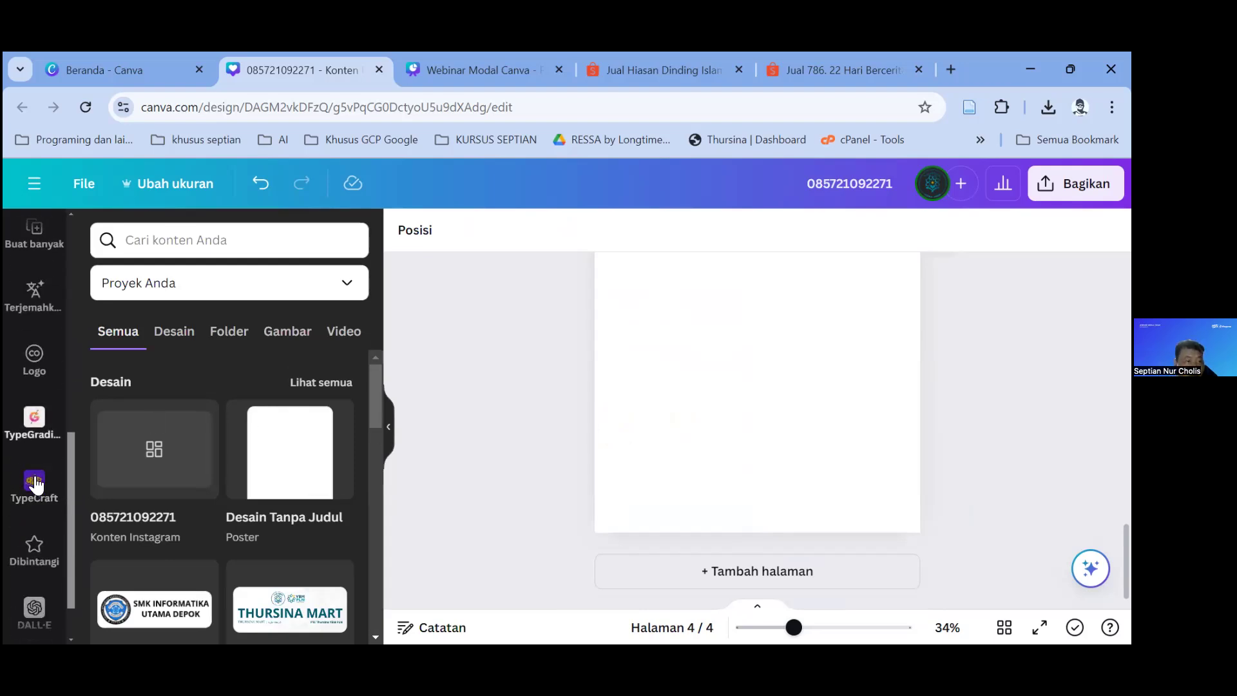
left_click(32, 489)
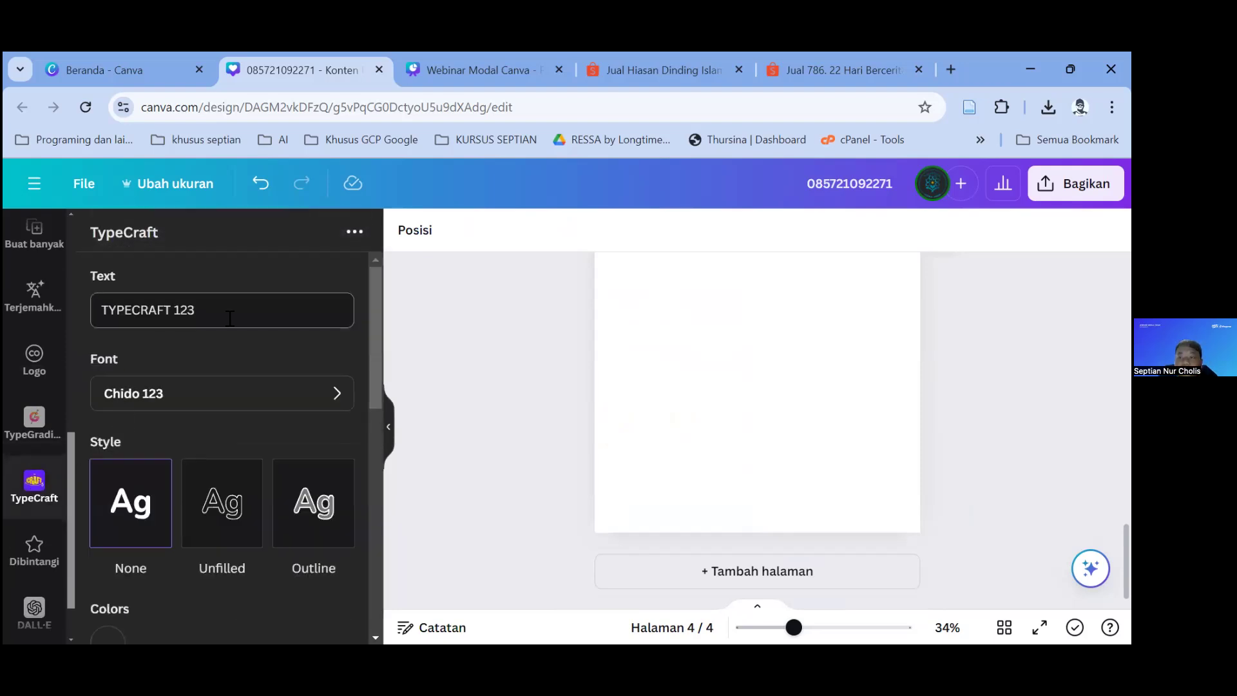
left_click_drag(230, 317, 75, 334)
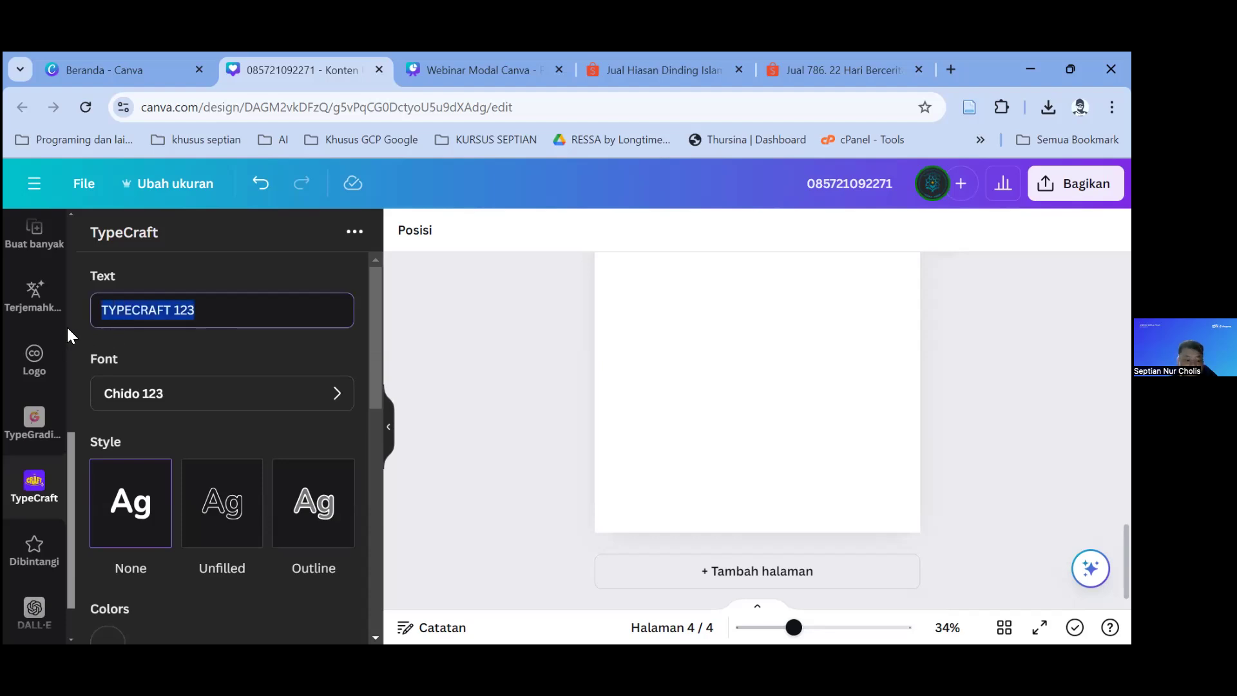
type("JUS JERUK")
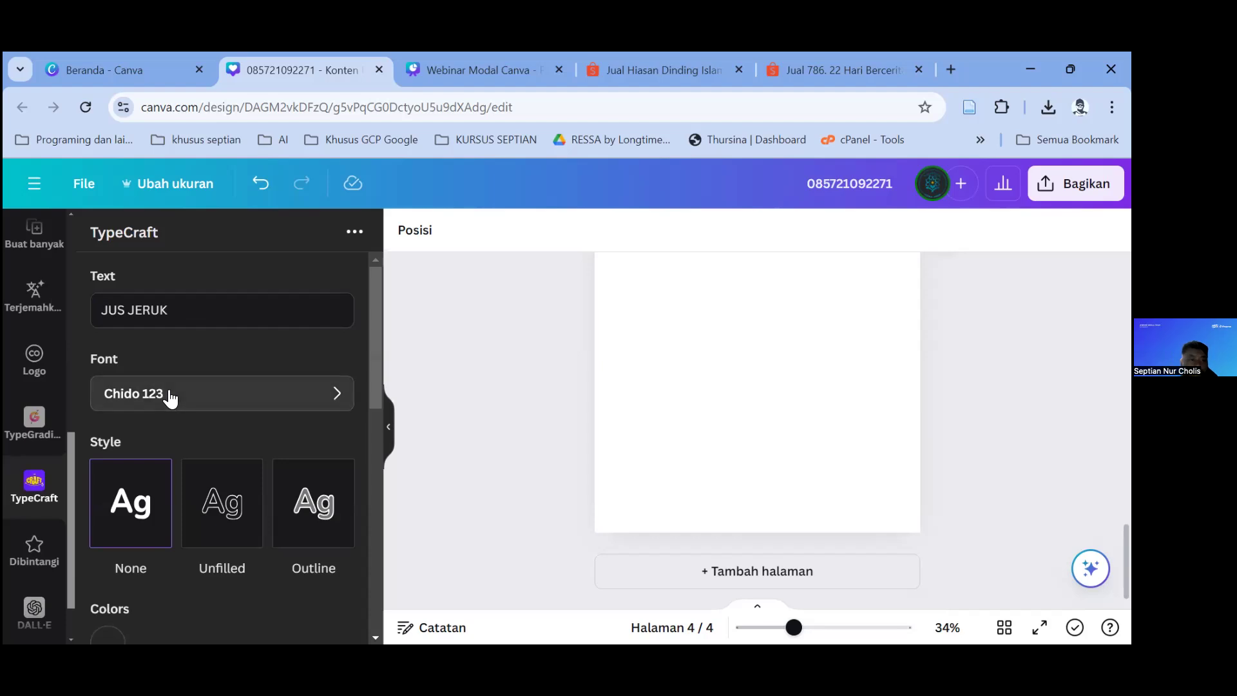
Step: Set the word-art font to Batuphat Script 123 after trying Andala Script 123
left_click(166, 395)
scroll(219, 451, "down", 3)
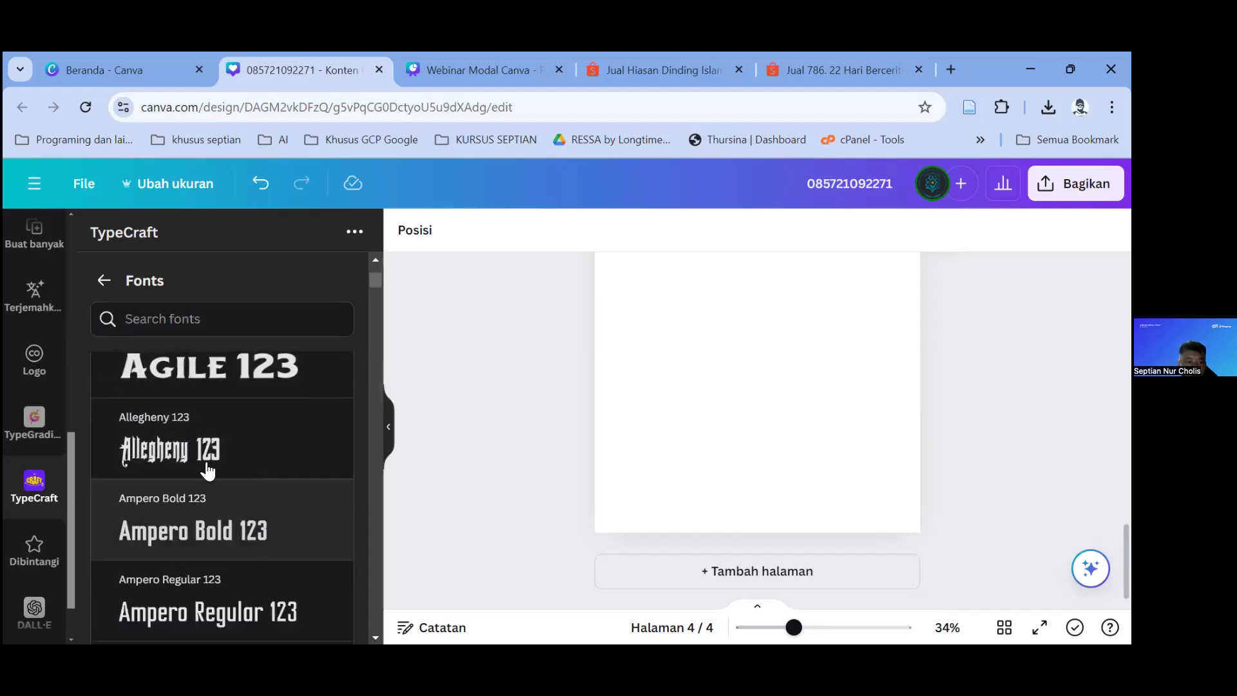
scroll(257, 492, "down", 3)
scroll(270, 511, "down", 3)
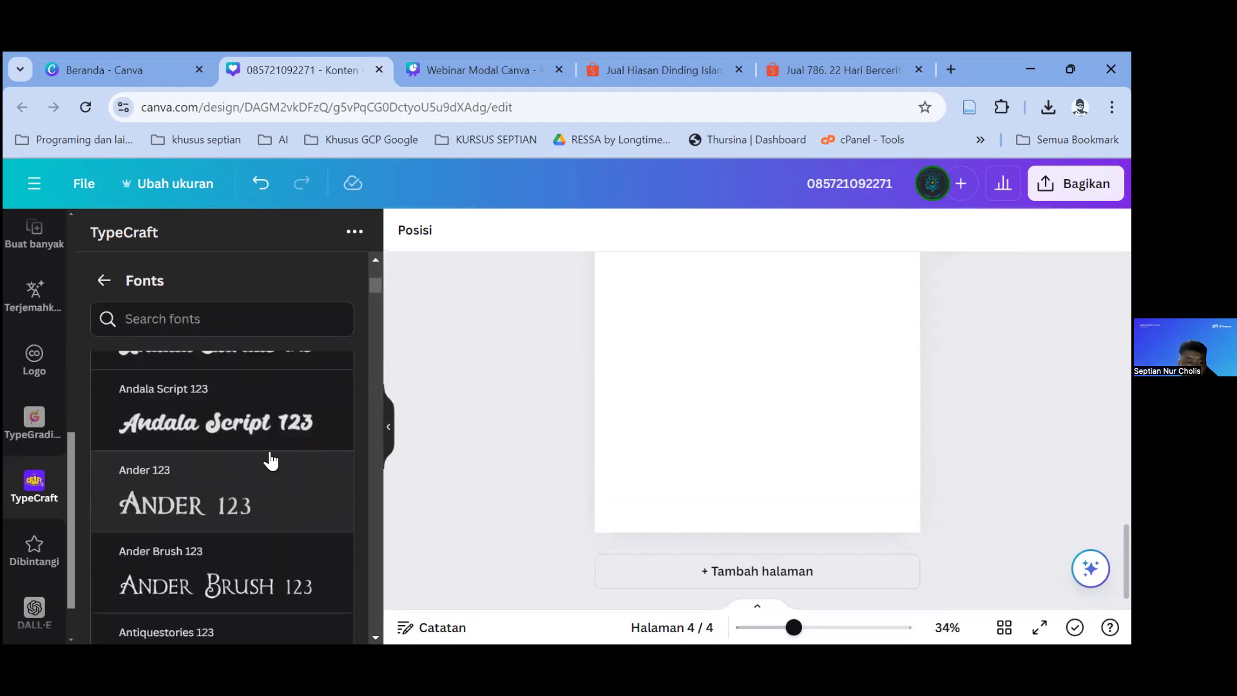
left_click(268, 435)
scroll(269, 436, "down", 4)
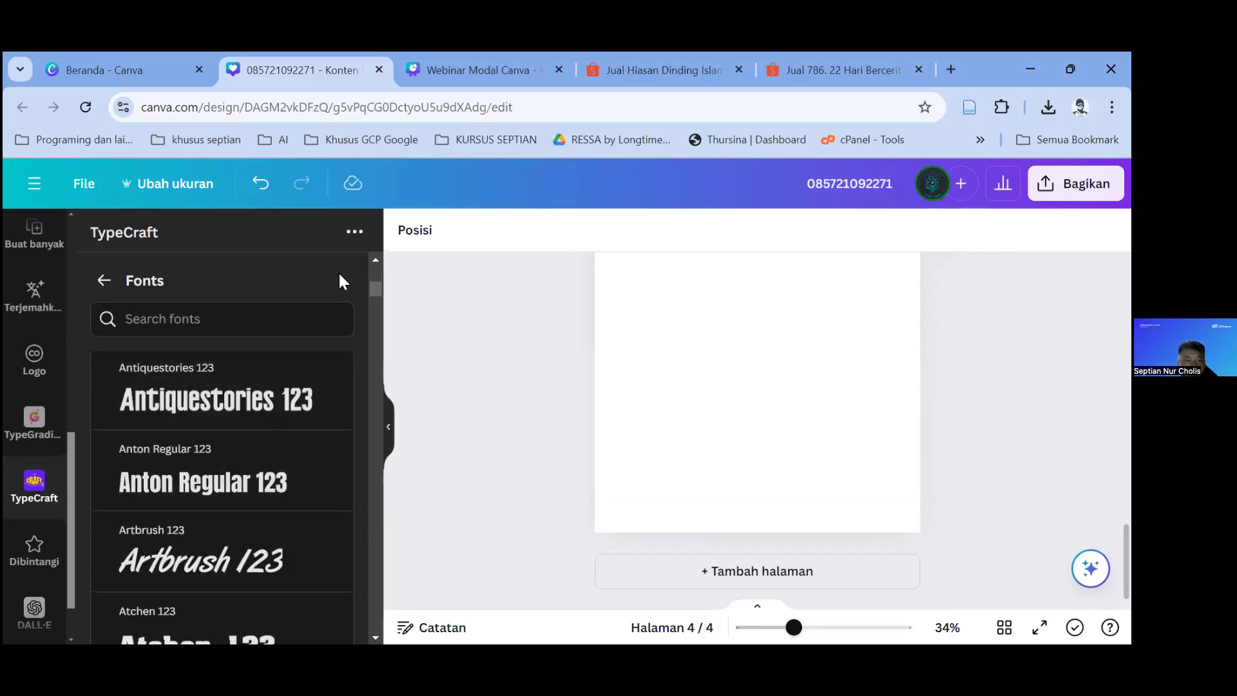
scroll(312, 455, "down", 4)
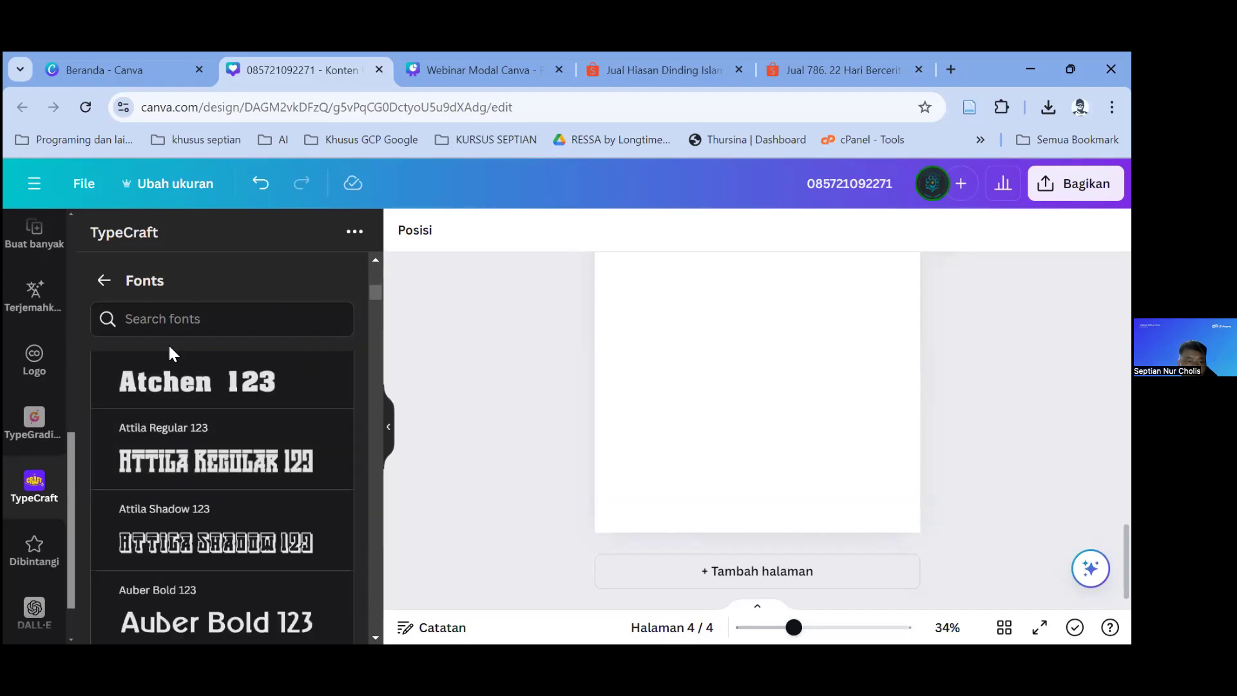
scroll(245, 451, "down", 5)
scroll(229, 517, "down", 4)
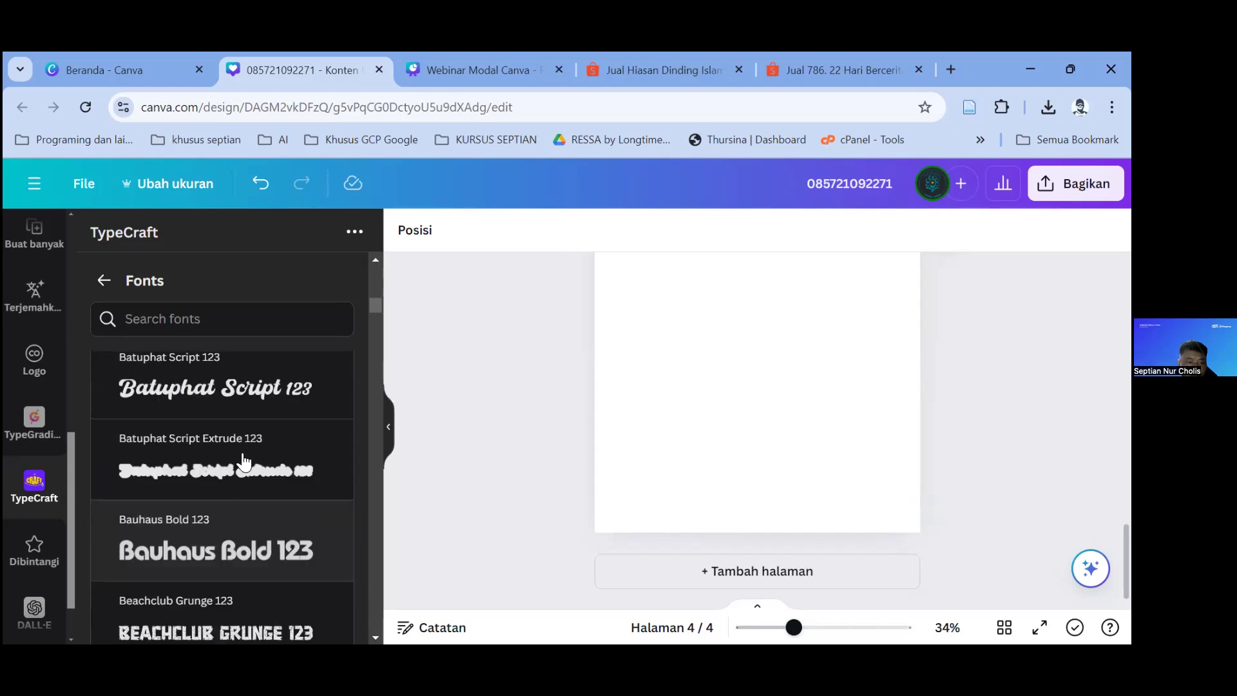
left_click(244, 394)
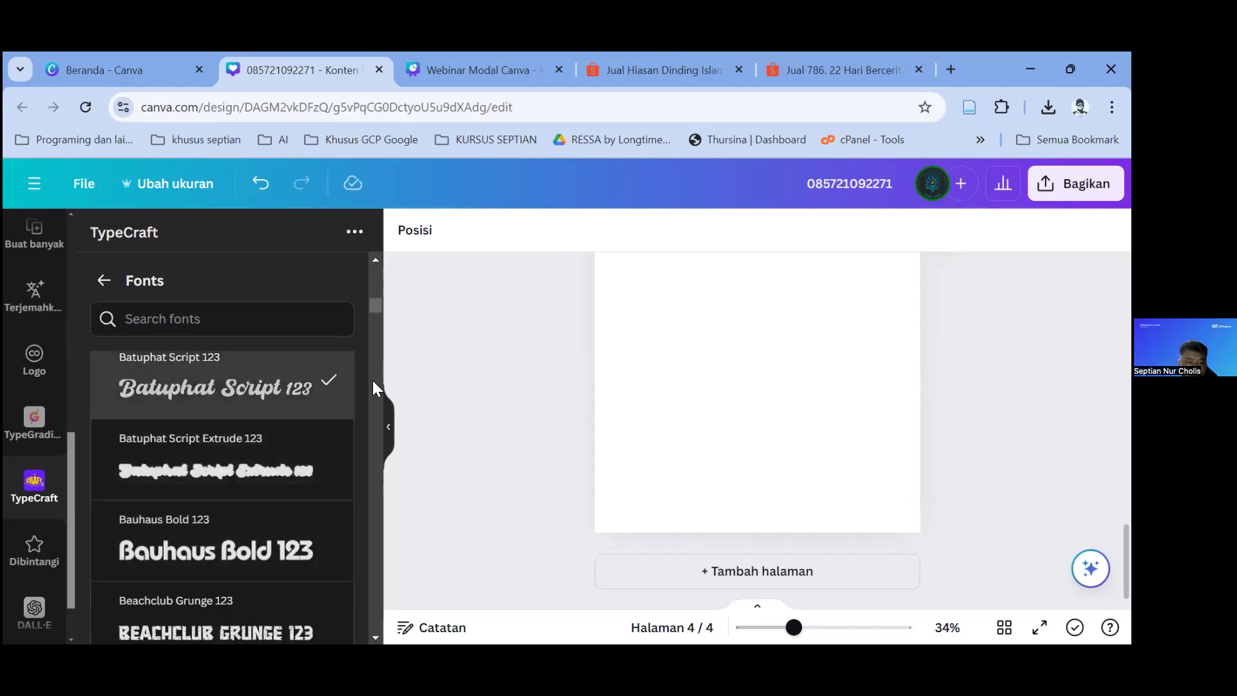
scroll(370, 358, "down", 6)
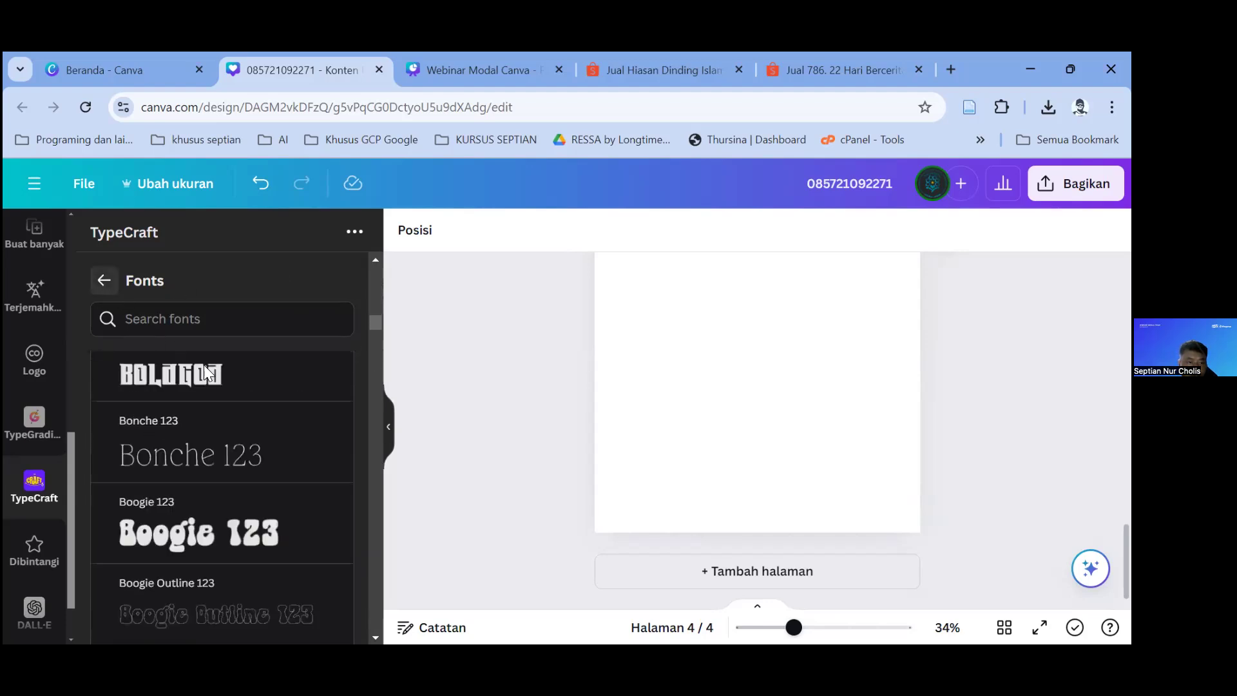
left_click(105, 287)
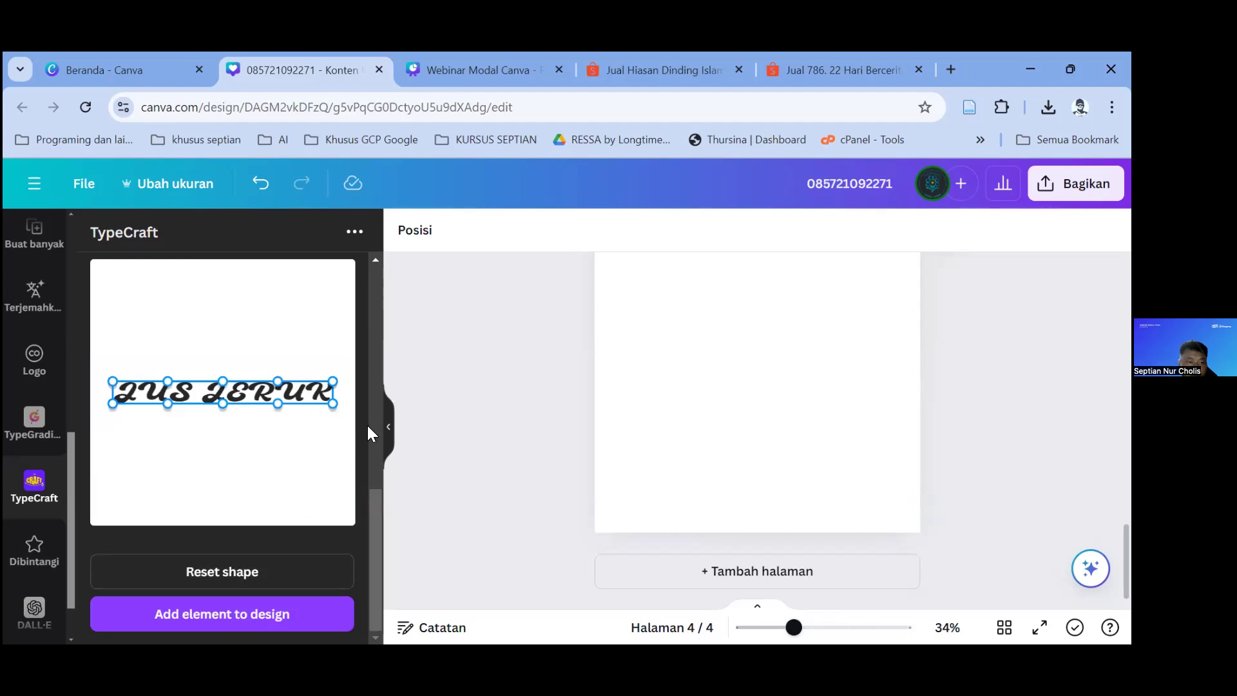
left_click_drag(375, 505, 351, 338)
Step: Switch the word-art to Outline style and set its colour to yellow (#DBD935)
left_click(319, 354)
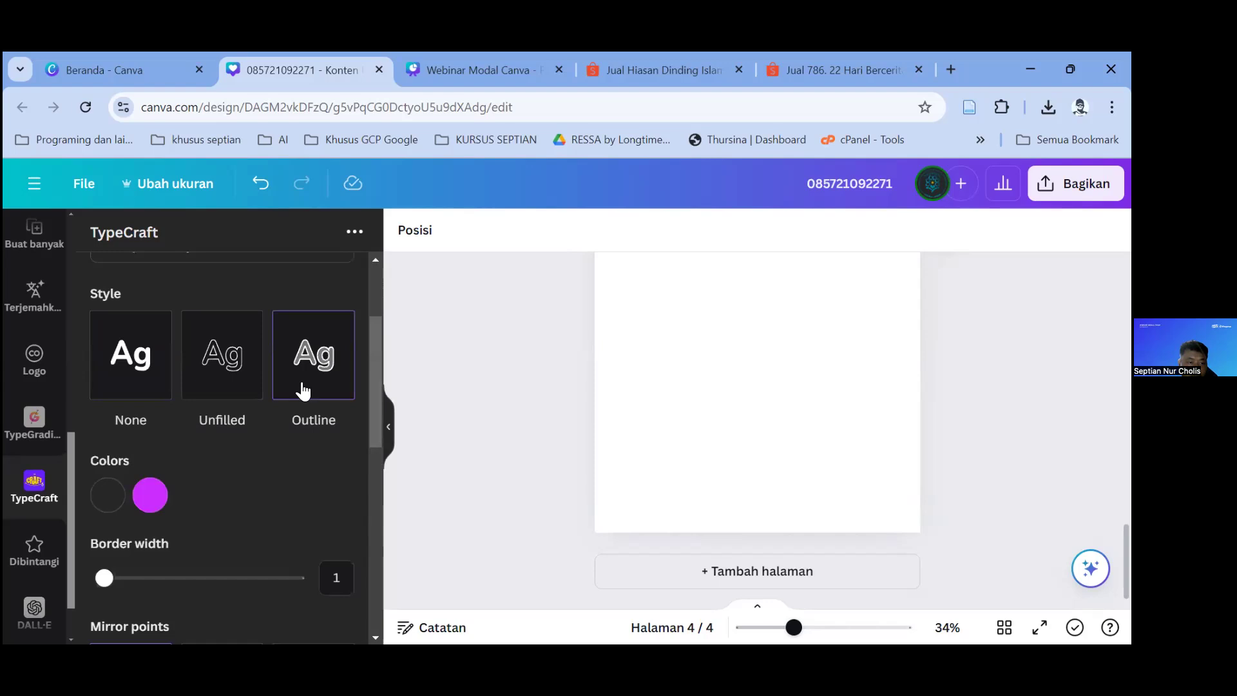
left_click(150, 495)
left_click_drag(317, 302, 242, 328)
left_click(346, 408)
left_click(290, 312)
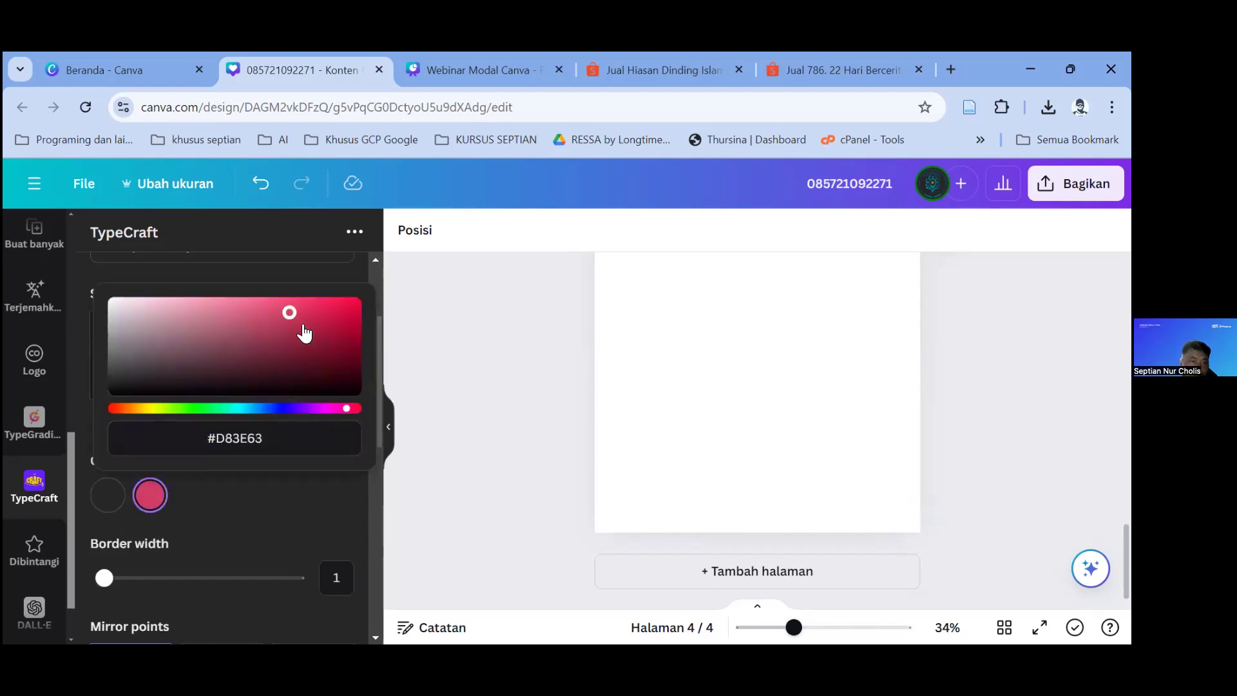
left_click_drag(138, 415, 153, 418)
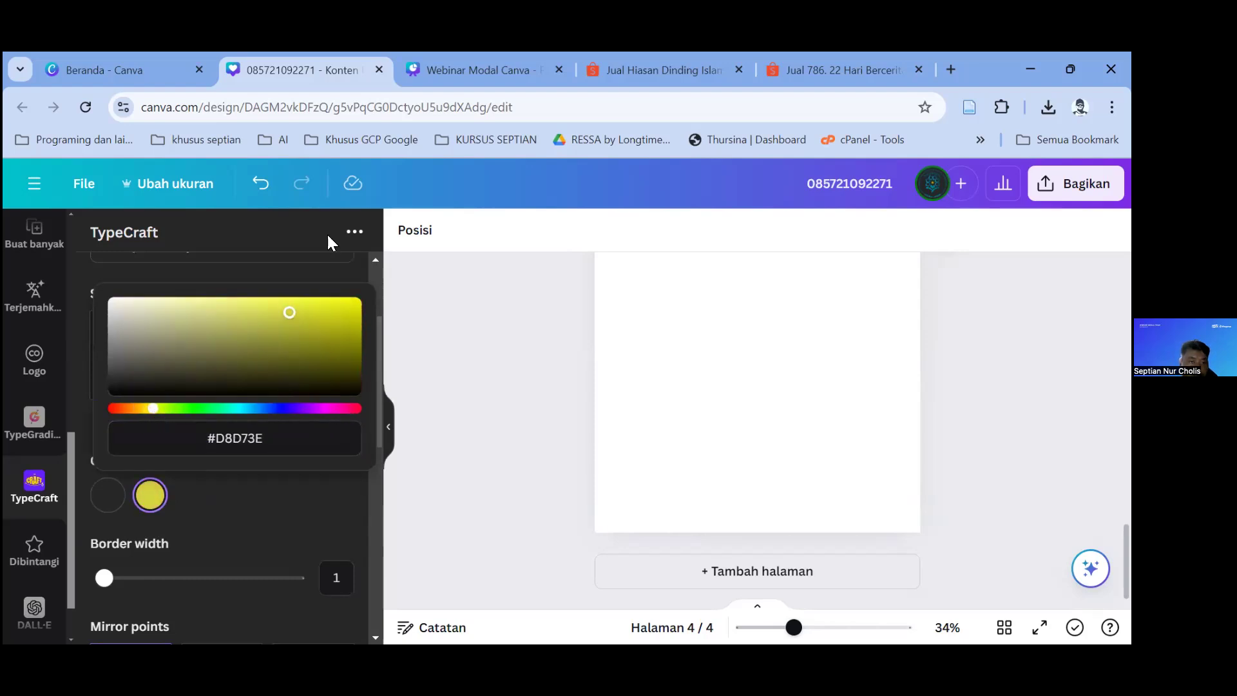
left_click_drag(291, 314, 300, 312)
Step: Add the yellow outlined JUS JERUK word-art to page 4
scroll(296, 462, "down", 5)
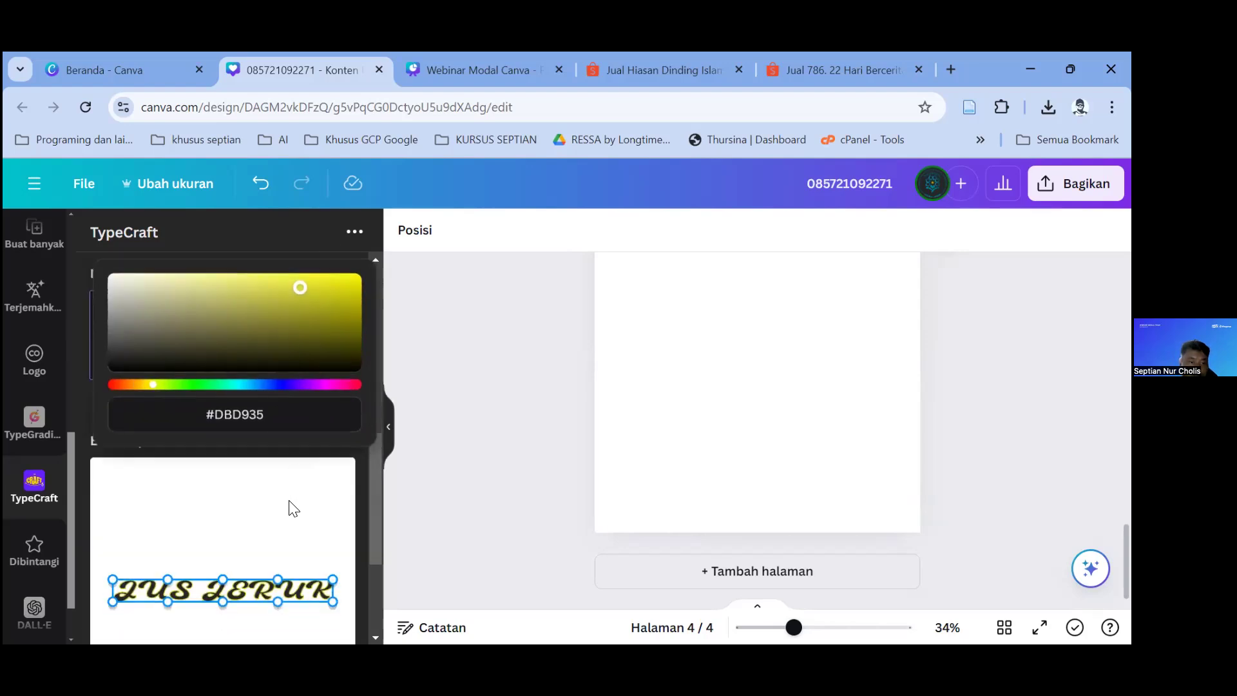
scroll(241, 551, "down", 1)
left_click(247, 572)
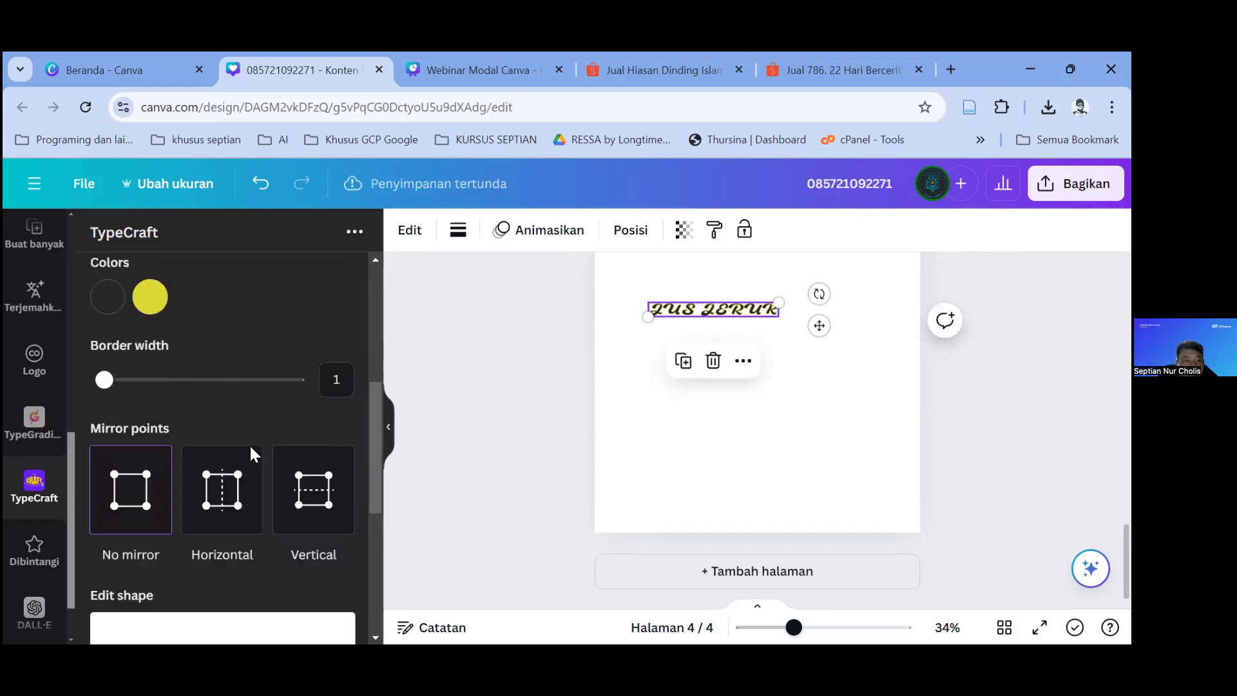
scroll(244, 425, "up", 5)
scroll(235, 381, "up", 1)
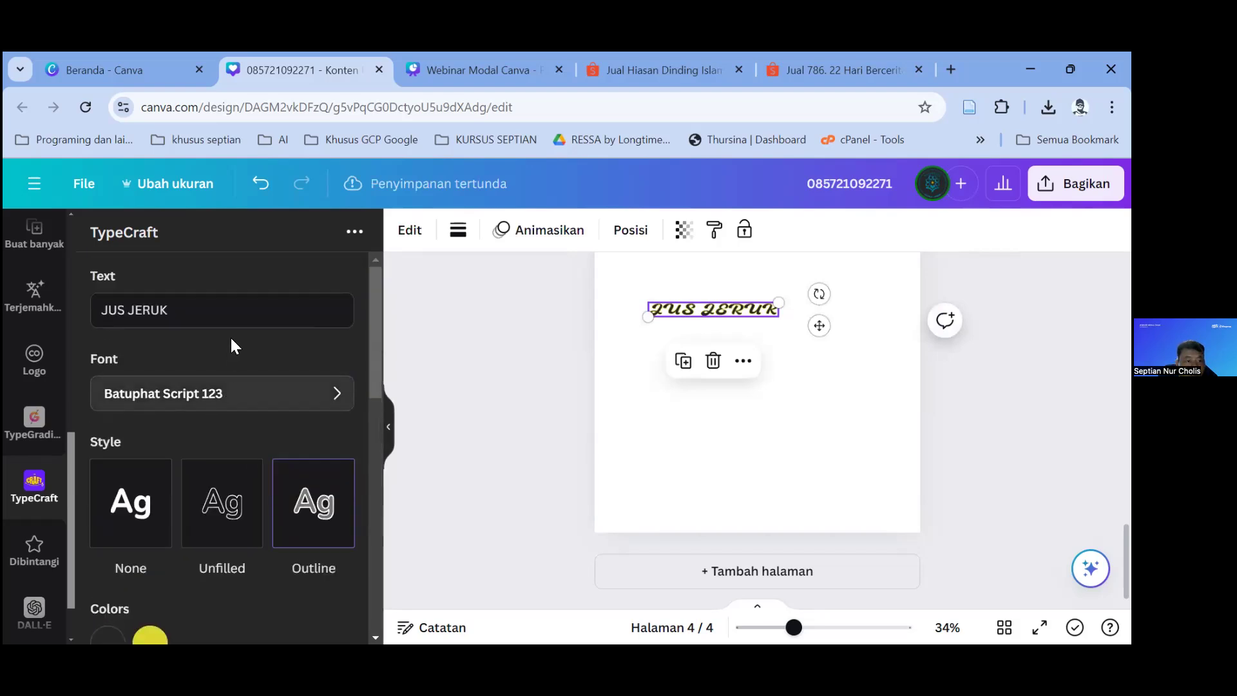
Step: Switch the JUS JERUK heading to Anton Regular 123, update it on page 4, and deselect
left_click(238, 396)
scroll(258, 438, "down", 10)
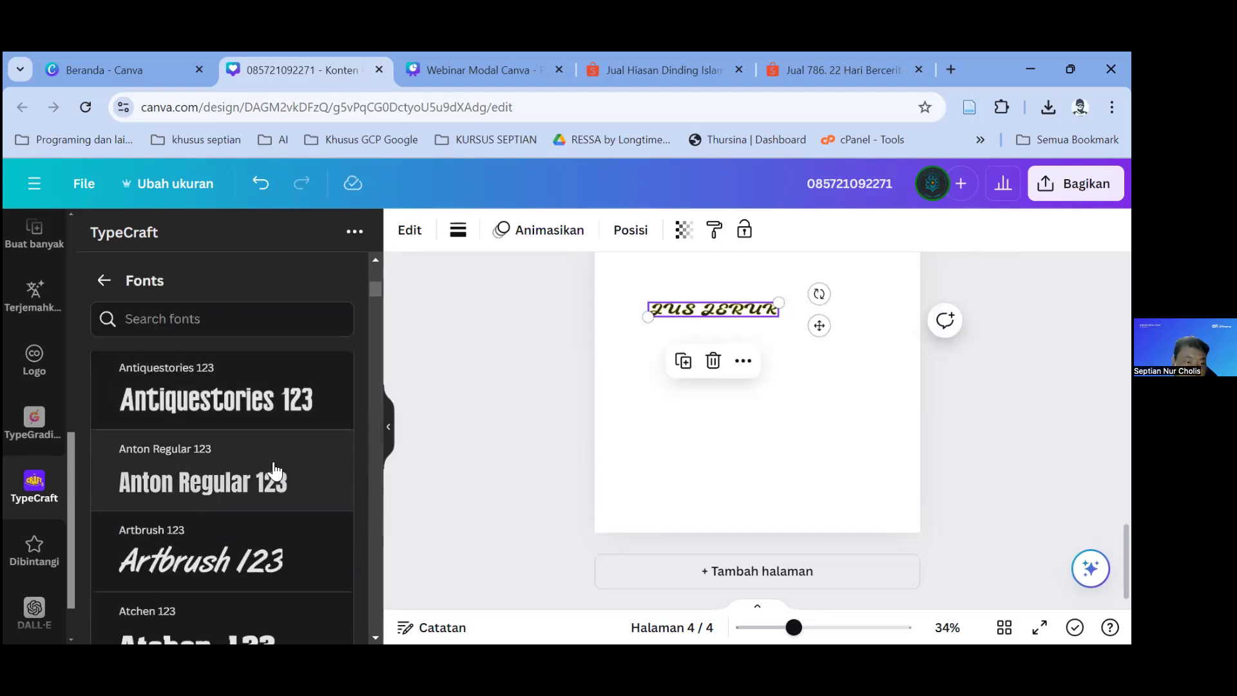
left_click(247, 474)
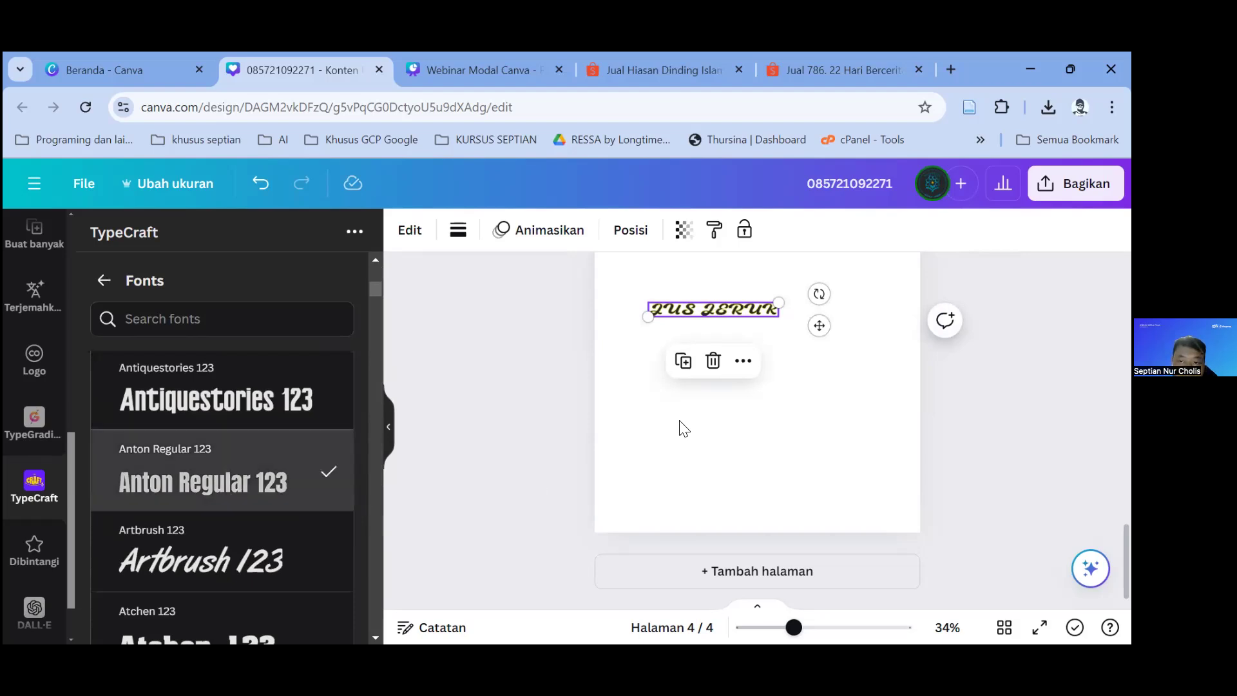
scroll(276, 488, "down", 5)
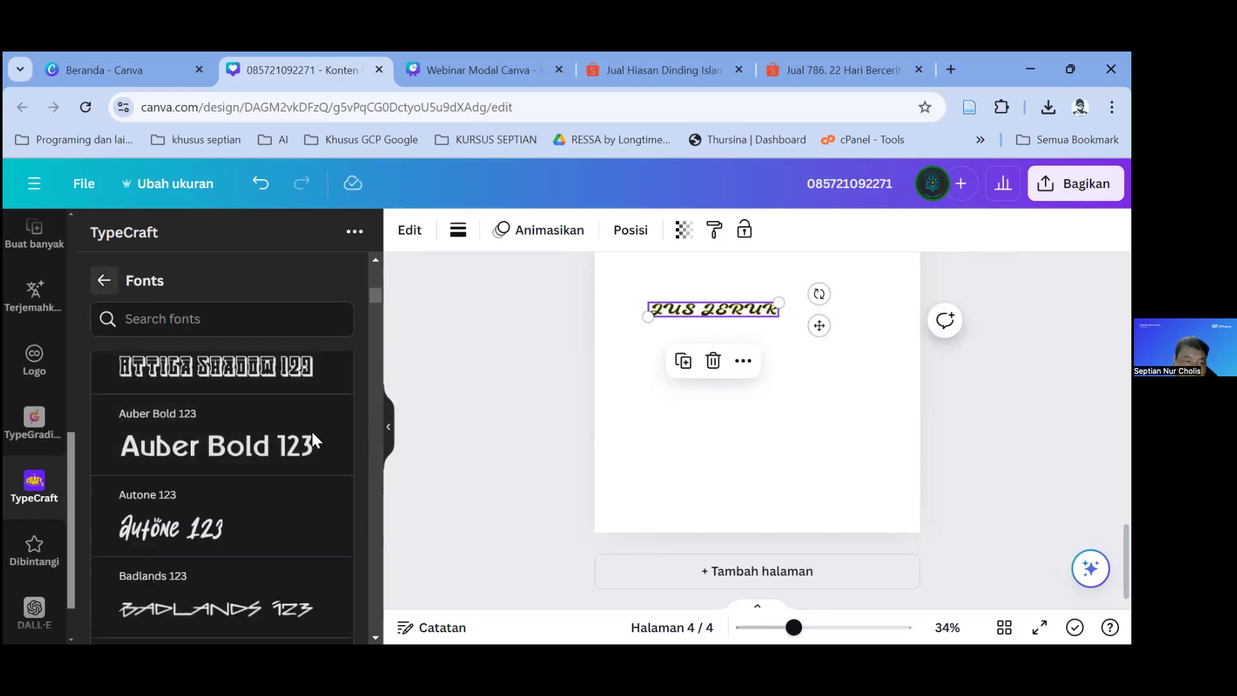
left_click(312, 432)
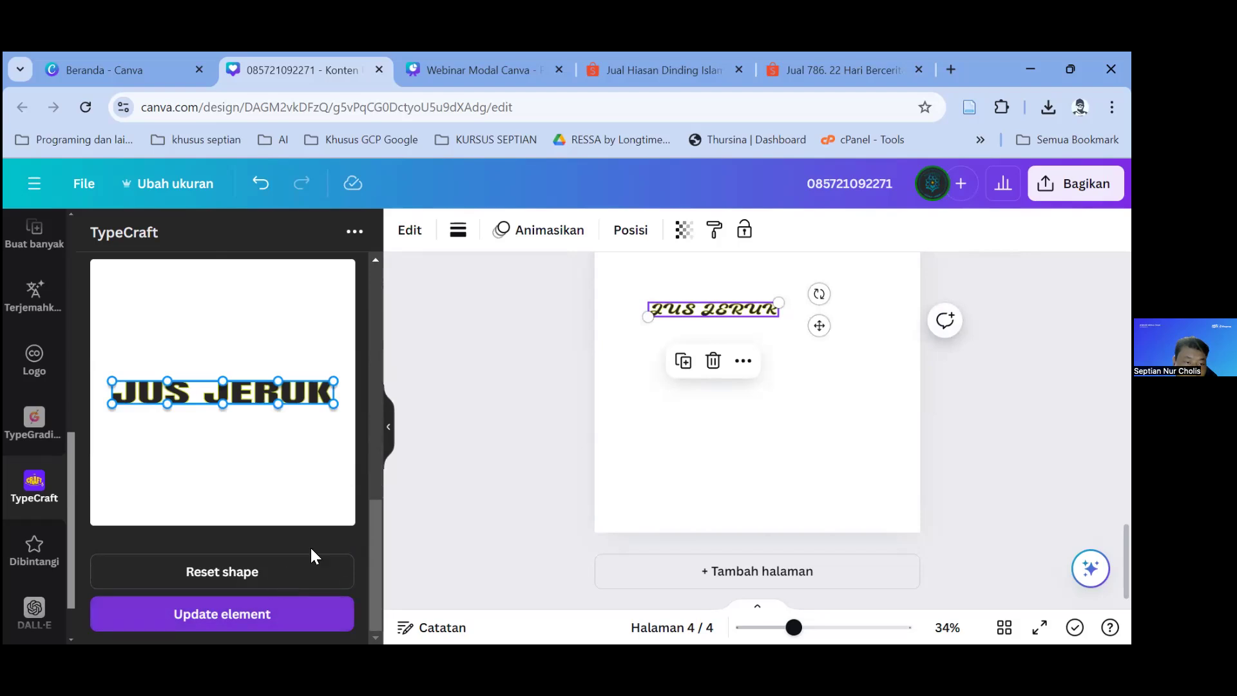
left_click(302, 614)
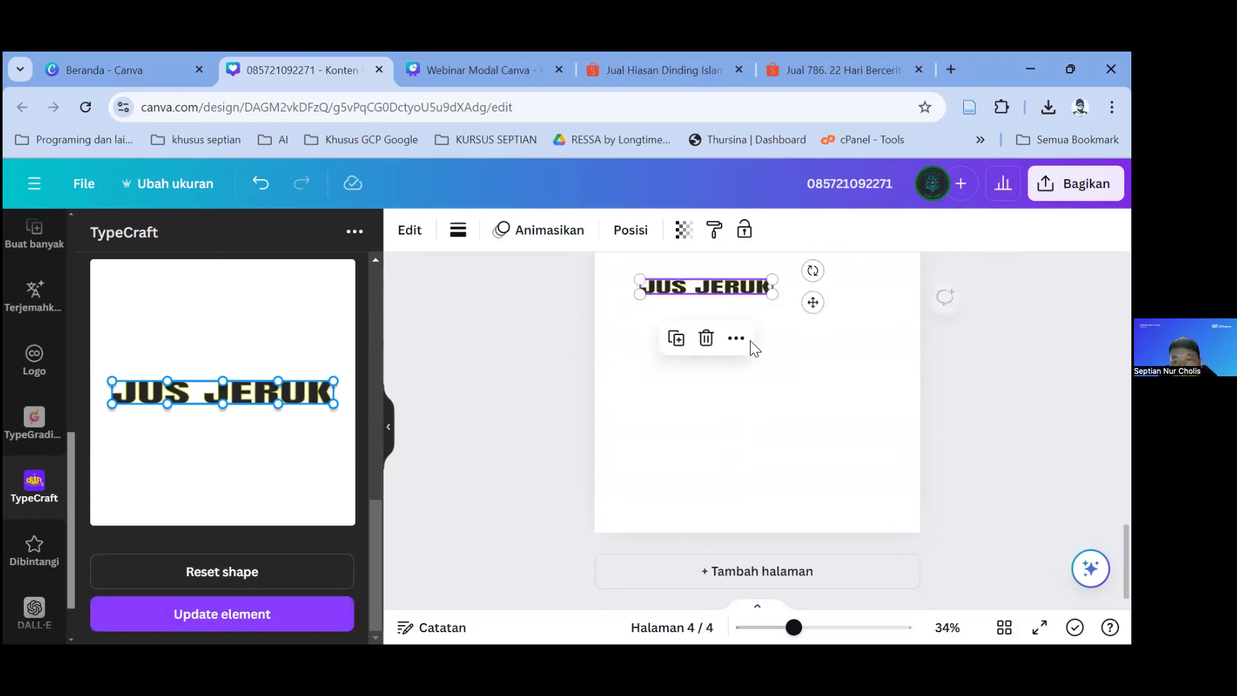
left_click(790, 373)
scroll(624, 423, "up", 3)
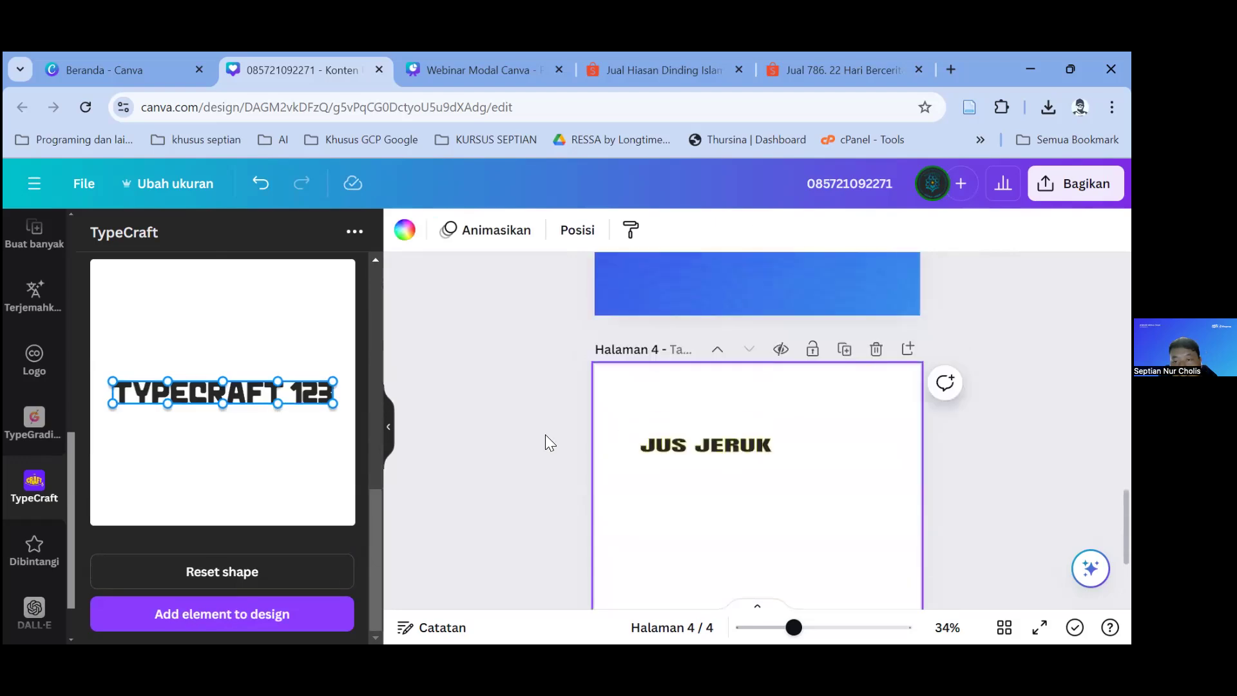
scroll(190, 458, "up", 6)
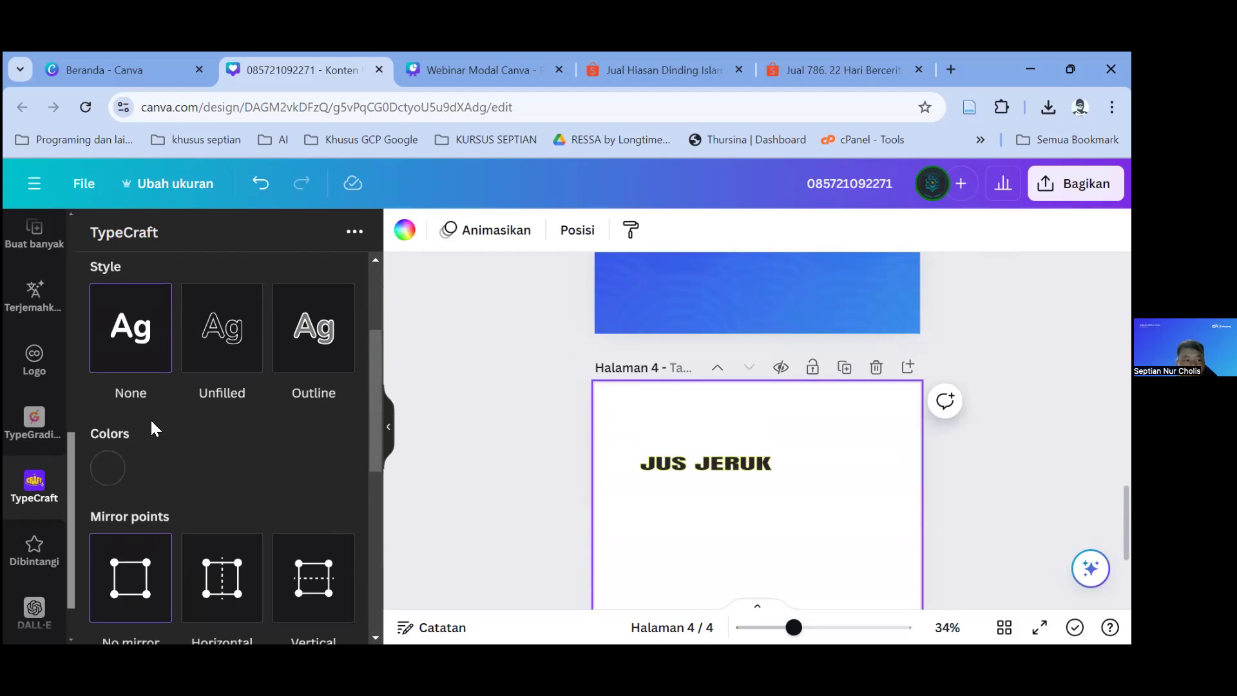
Step: Try the TypeGradient app, then launch DALL·E and start a description prompt
left_click(27, 433)
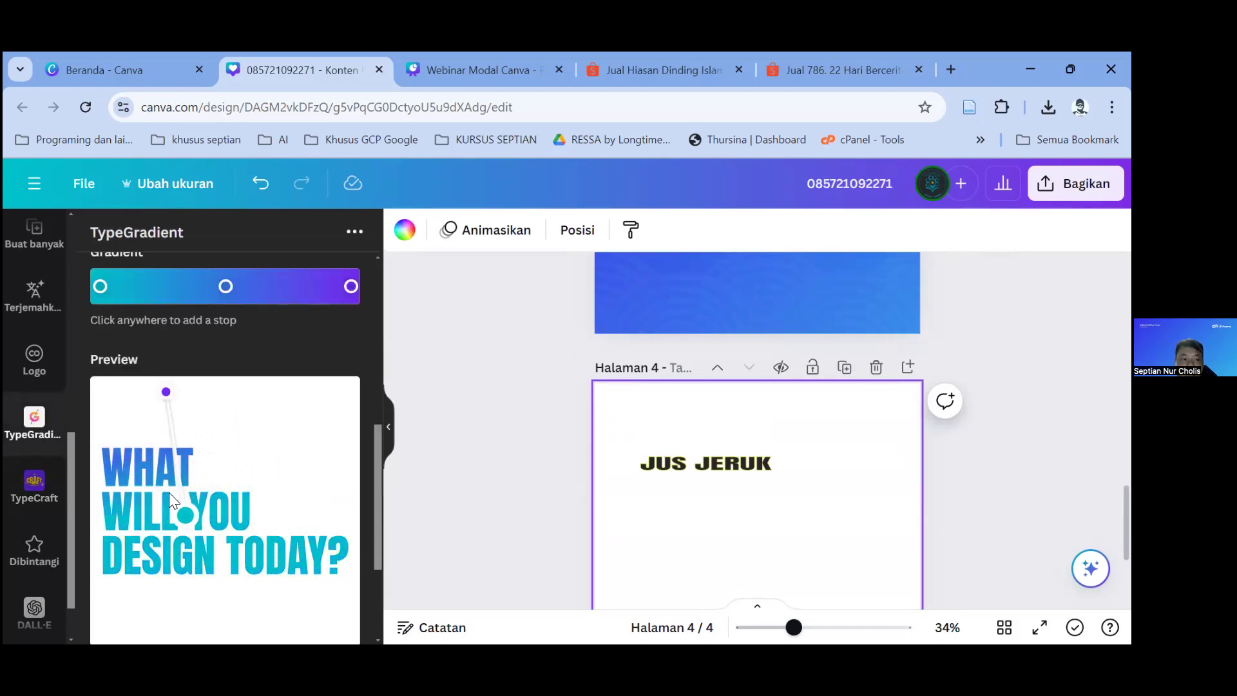
scroll(196, 443, "up", 3)
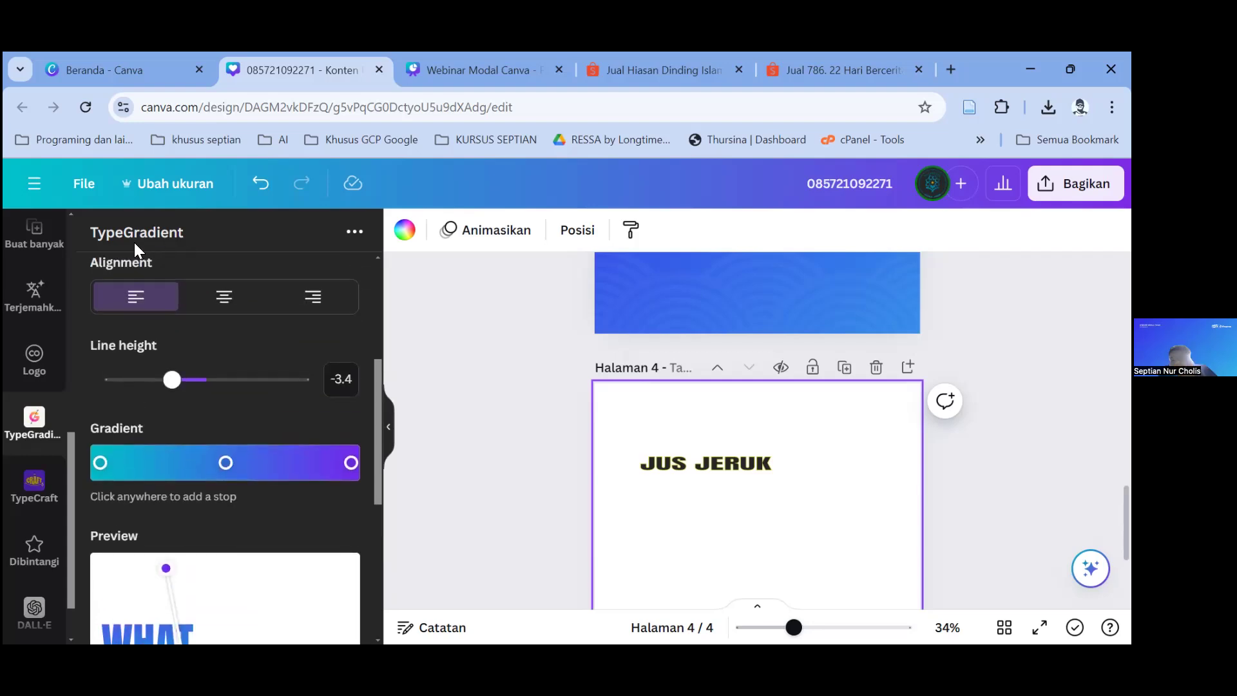
scroll(42, 504, "down", 1)
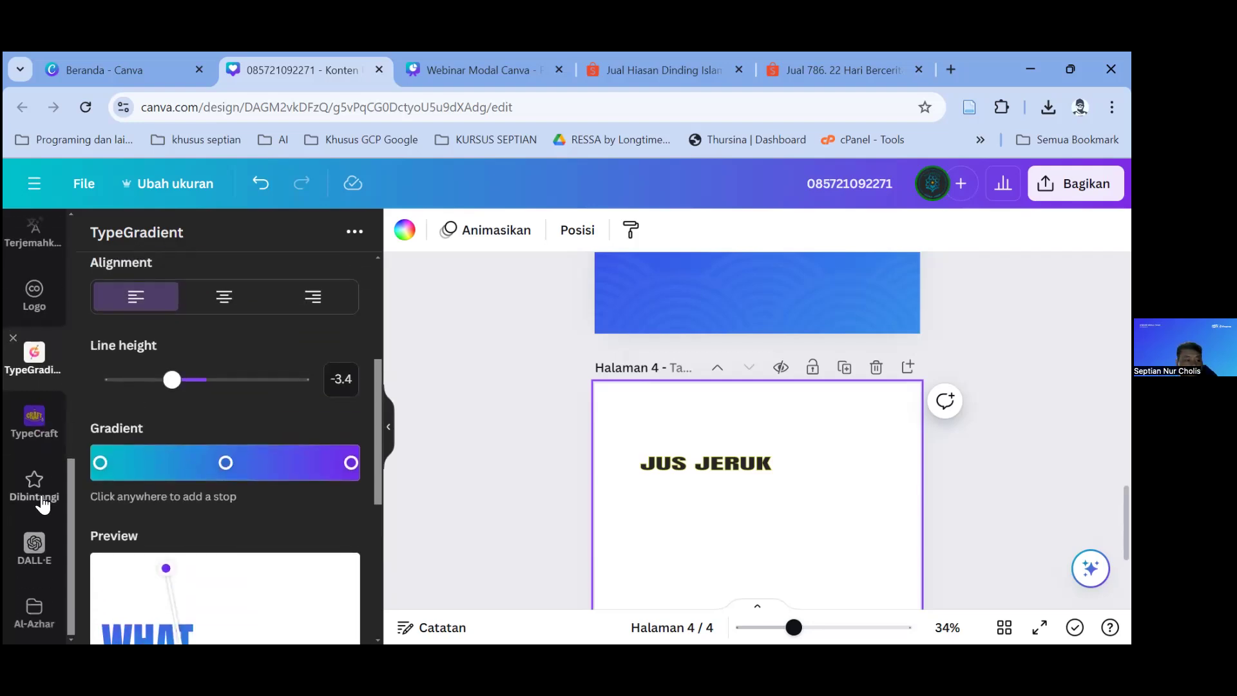
left_click(38, 548)
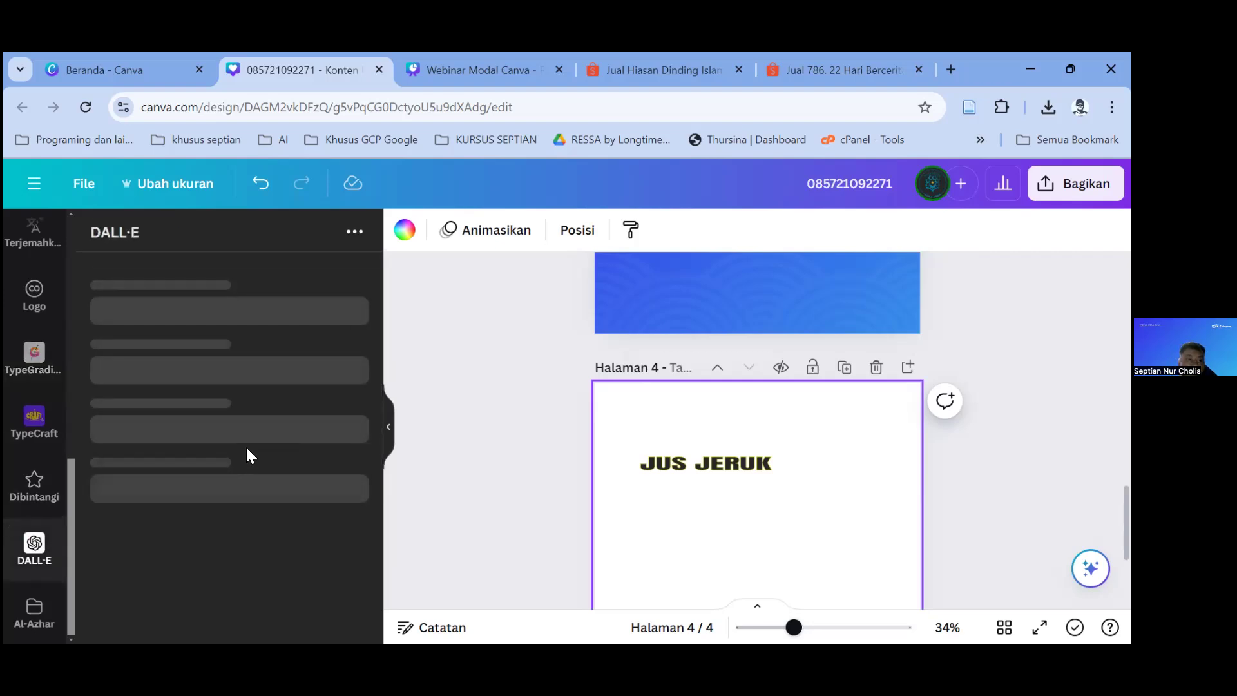
left_click(205, 320)
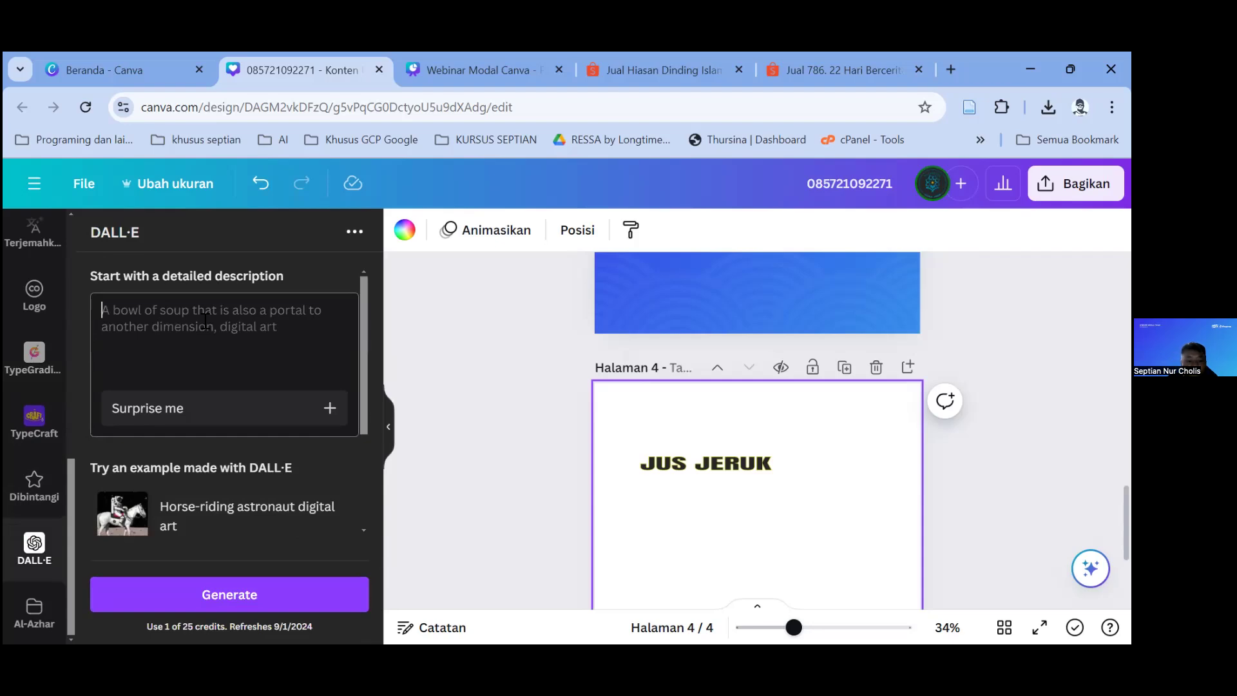
Step: Generate DALL·E watermelon images from the prompt 'semangka' and review the results
type("semangka")
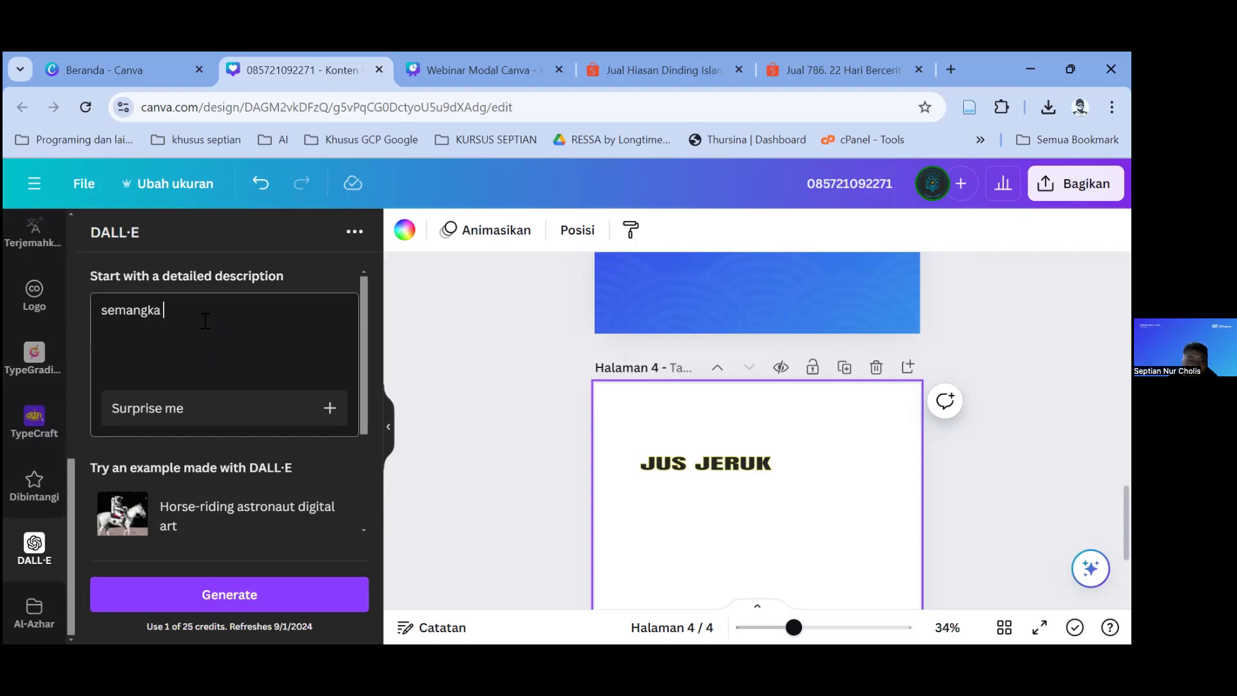
left_click(228, 574)
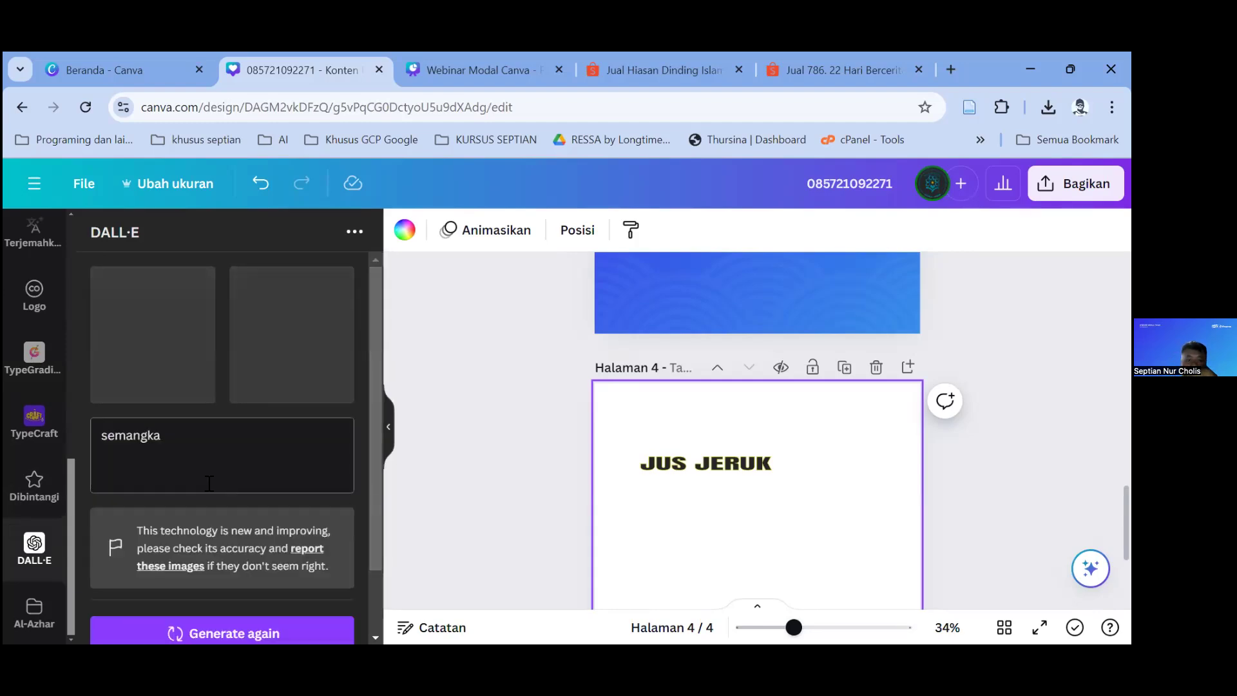
scroll(234, 438, "down", 1)
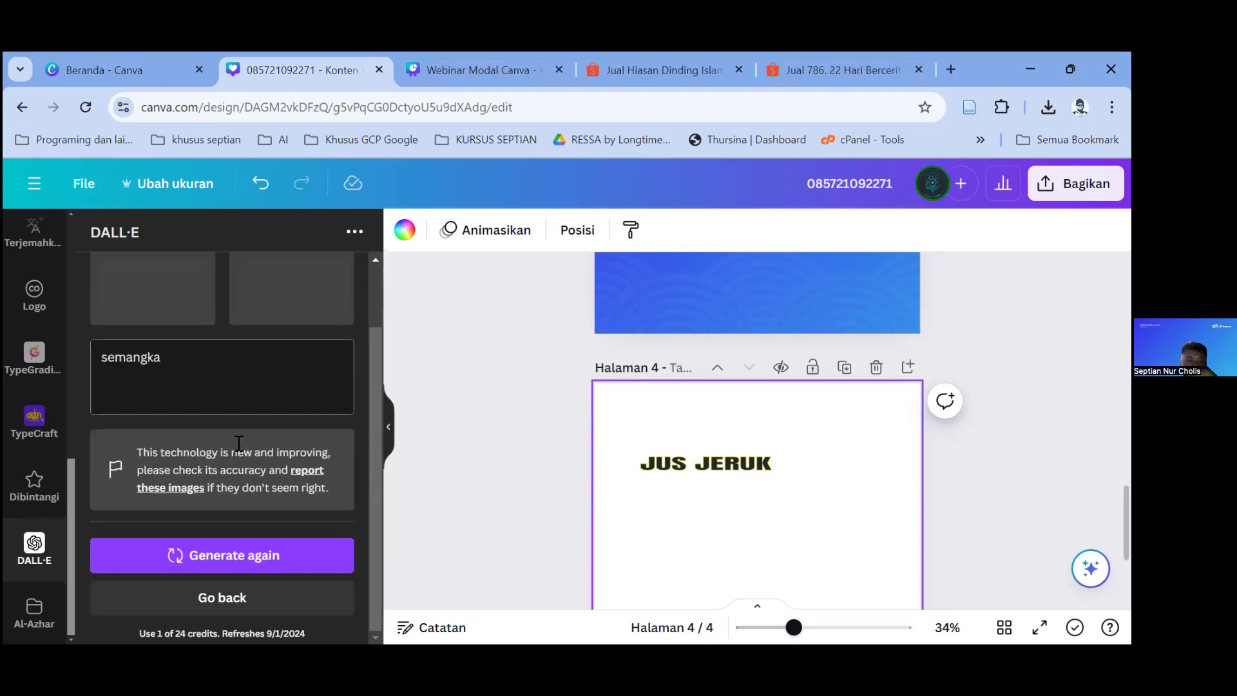
scroll(238, 483, "up", 1)
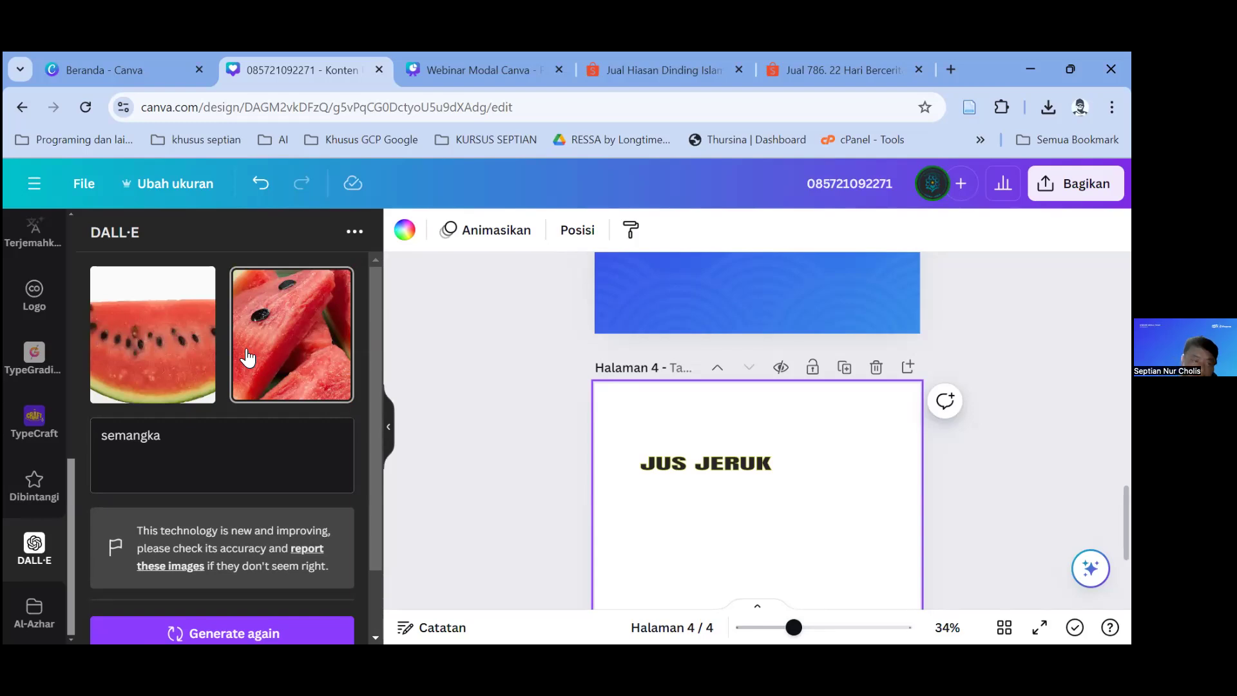
scroll(33, 399, "up", 3)
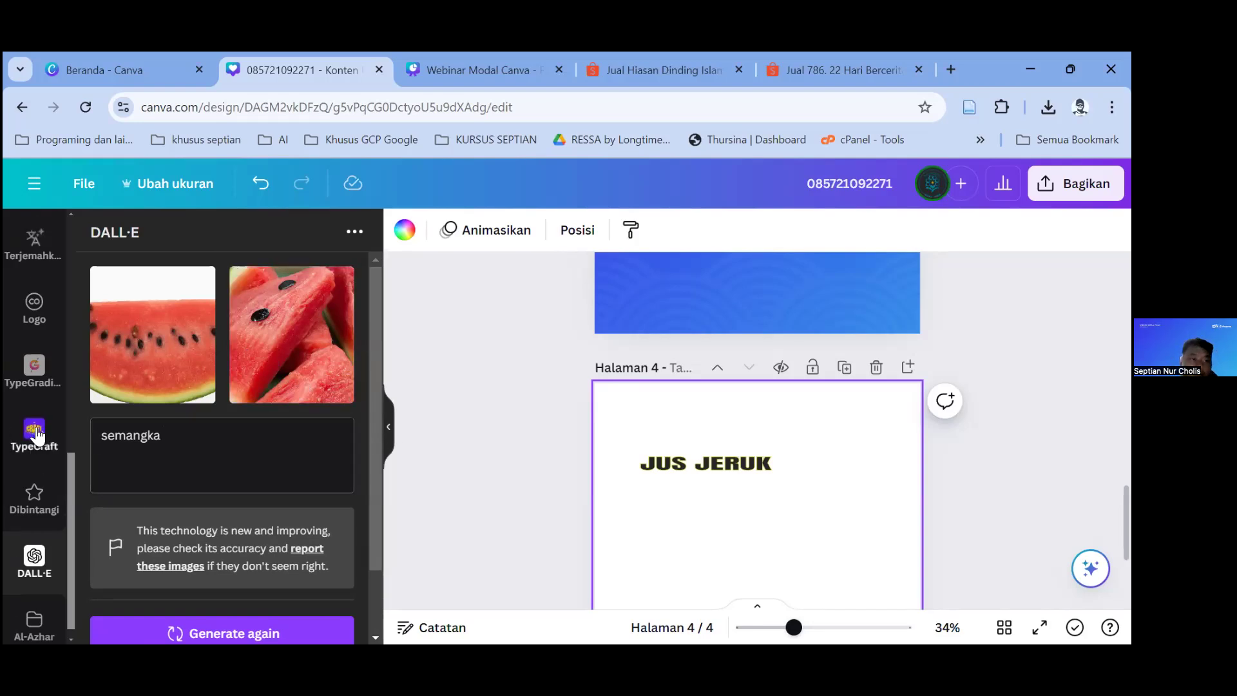
left_click(34, 328)
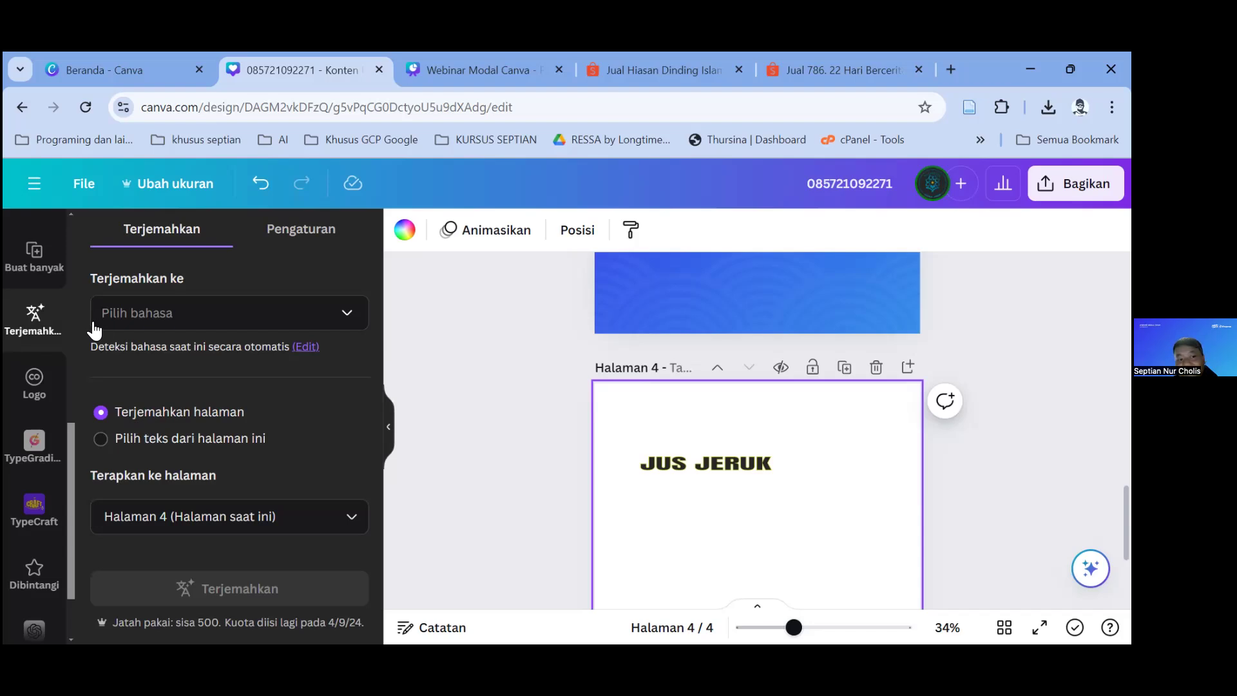
Step: Select the JUS JERUK heading and add page 1 to the pages being translated
left_click(703, 463)
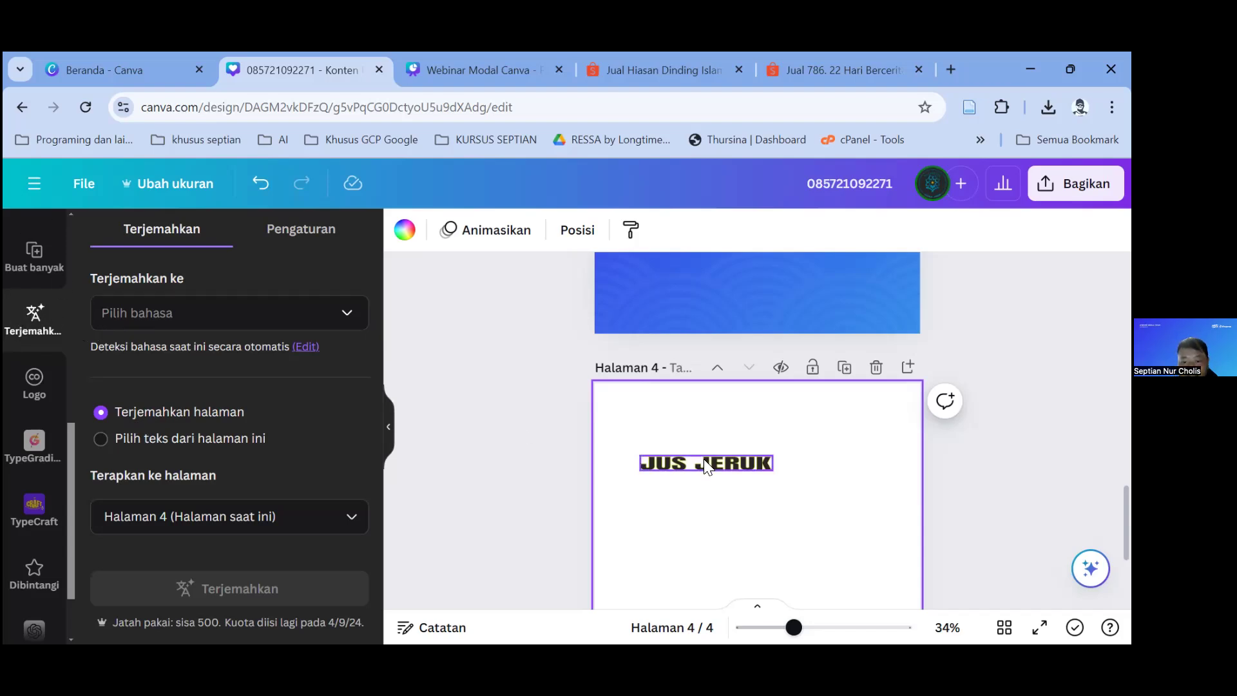
left_click(176, 515)
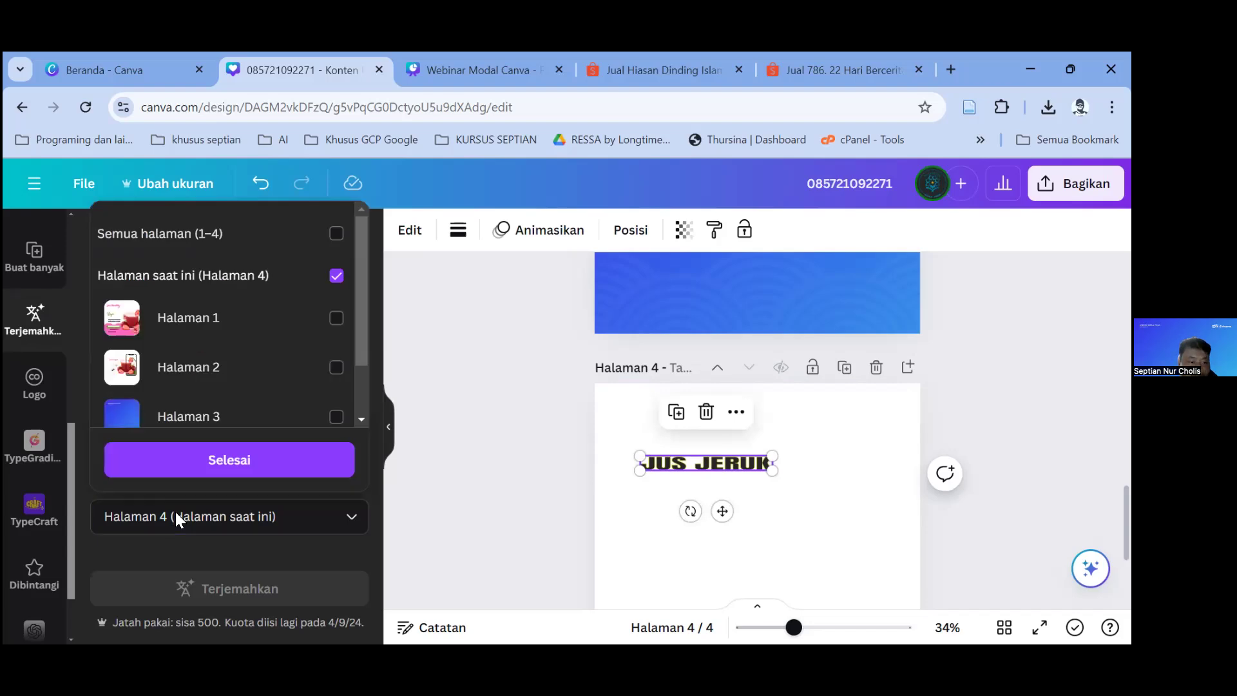
left_click(276, 320)
Step: Translate pages 1 and 4 into Arabic (Bahasa Arab)
left_click(241, 464)
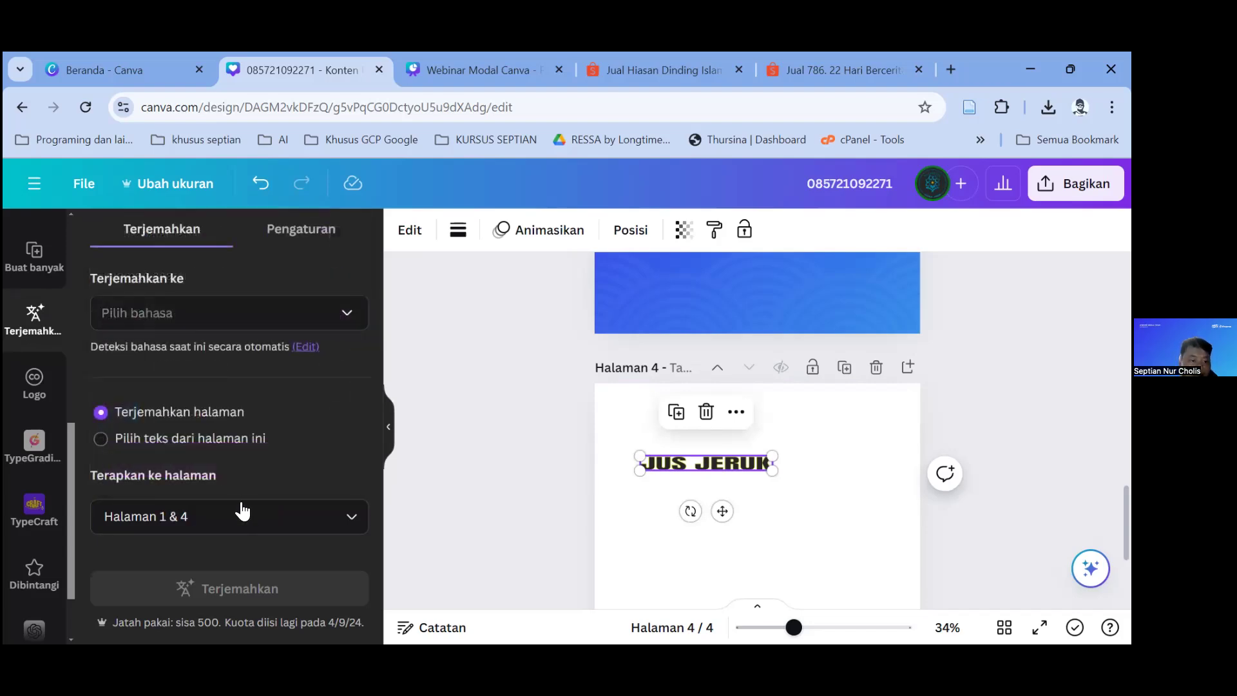
left_click(249, 326)
scroll(214, 448, "down", 3)
scroll(181, 467, "up", 3)
left_click(180, 528)
left_click(260, 570)
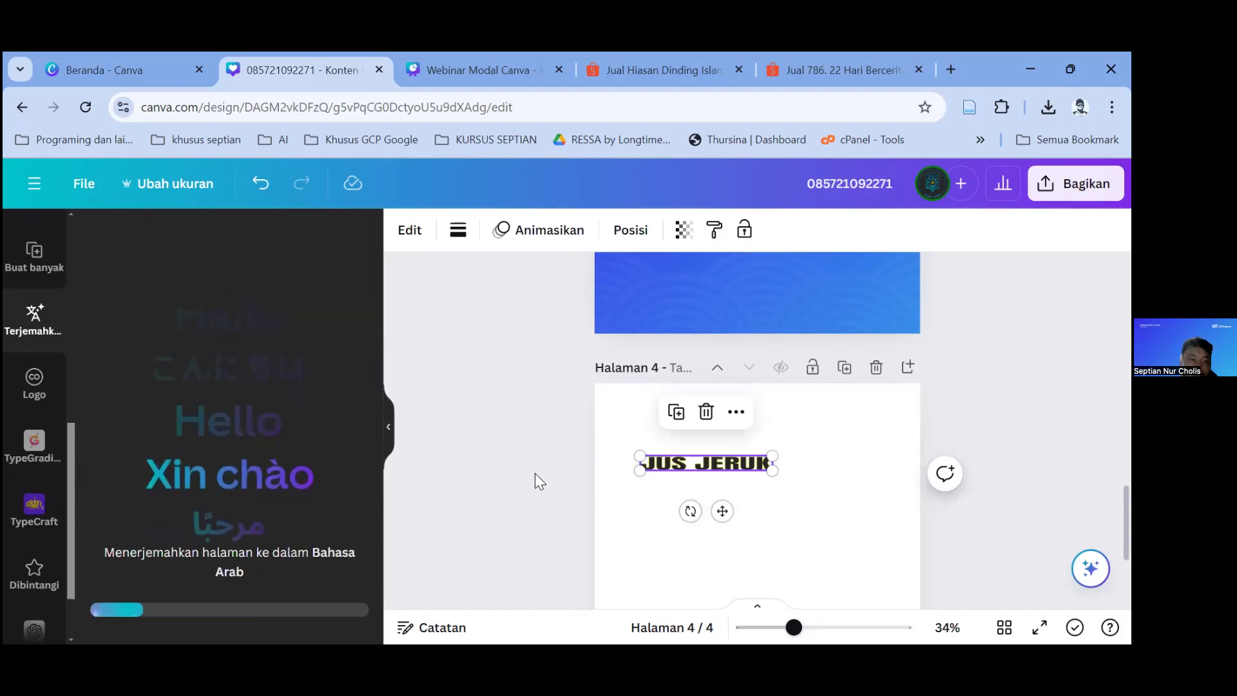
scroll(655, 452, "up", 15)
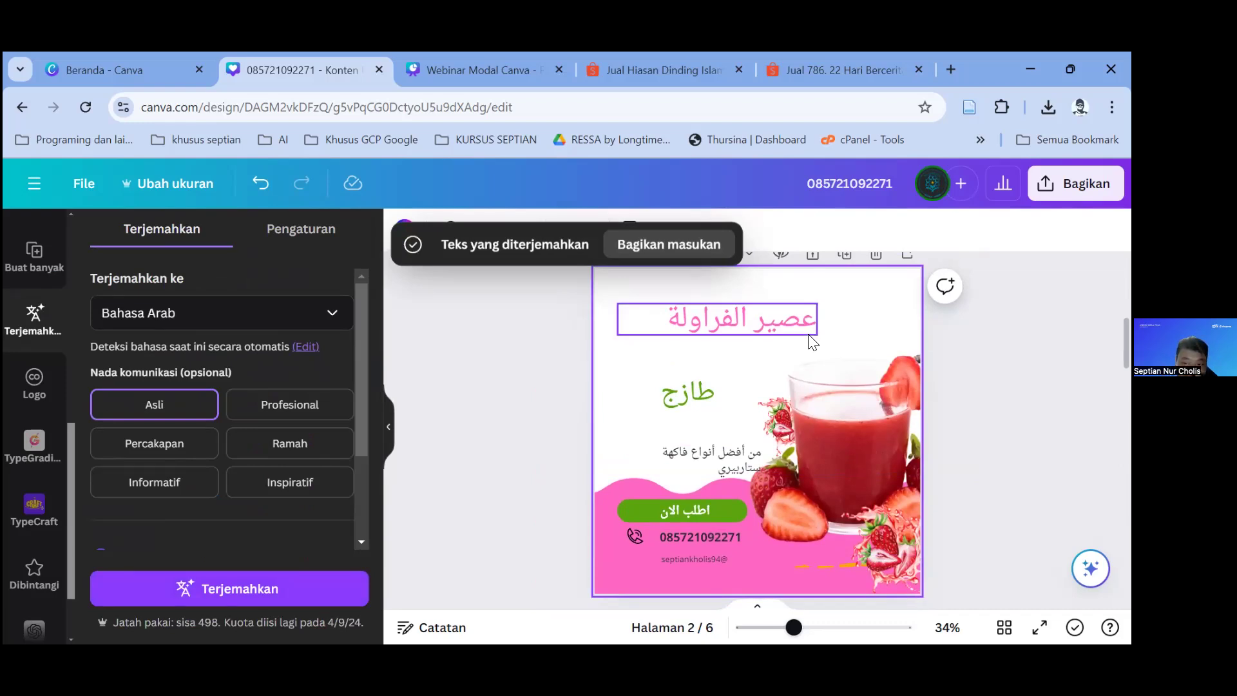
scroll(808, 335, "up", 5)
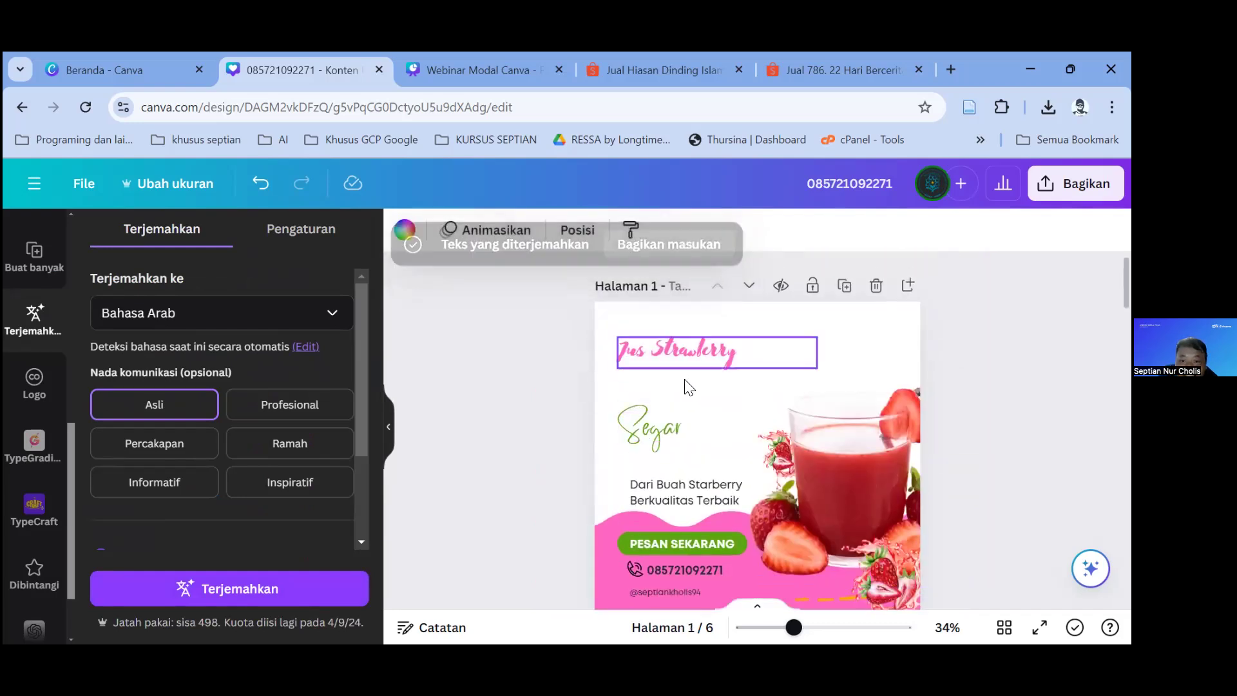
scroll(688, 388, "down", 5)
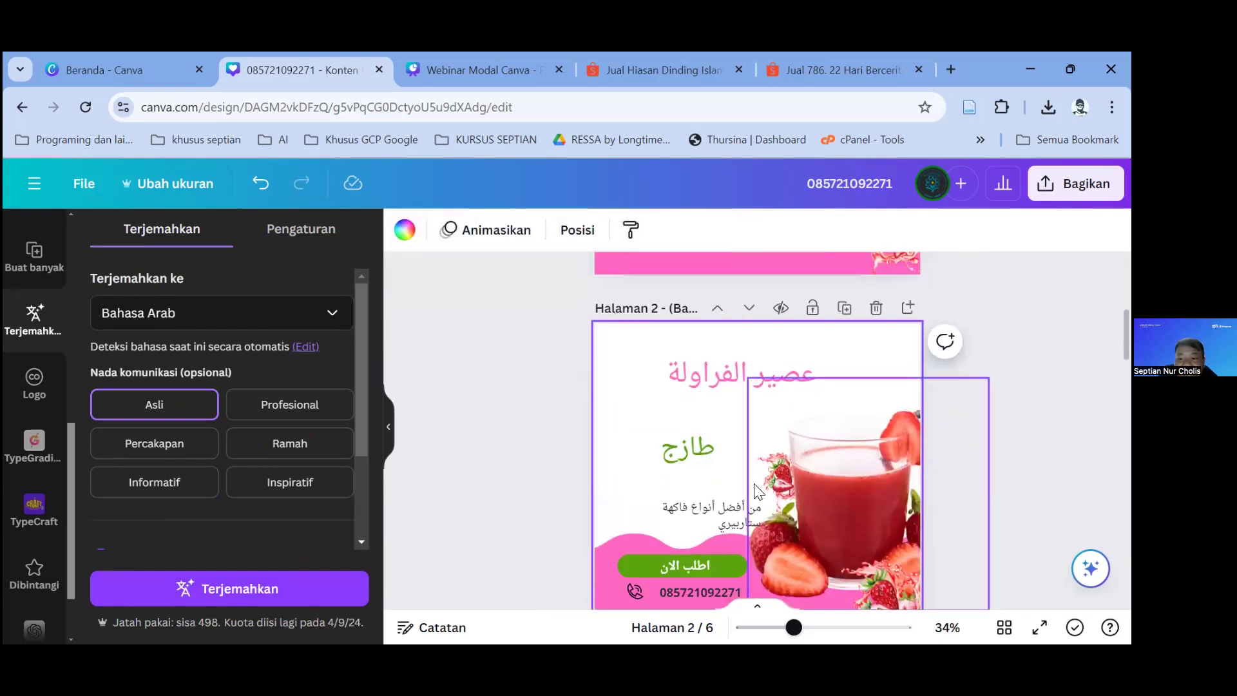
scroll(758, 491, "down", 2)
Step: Reposition the Arabic body text and move the pink Arabic title left and down
left_click_drag(717, 415, 704, 366)
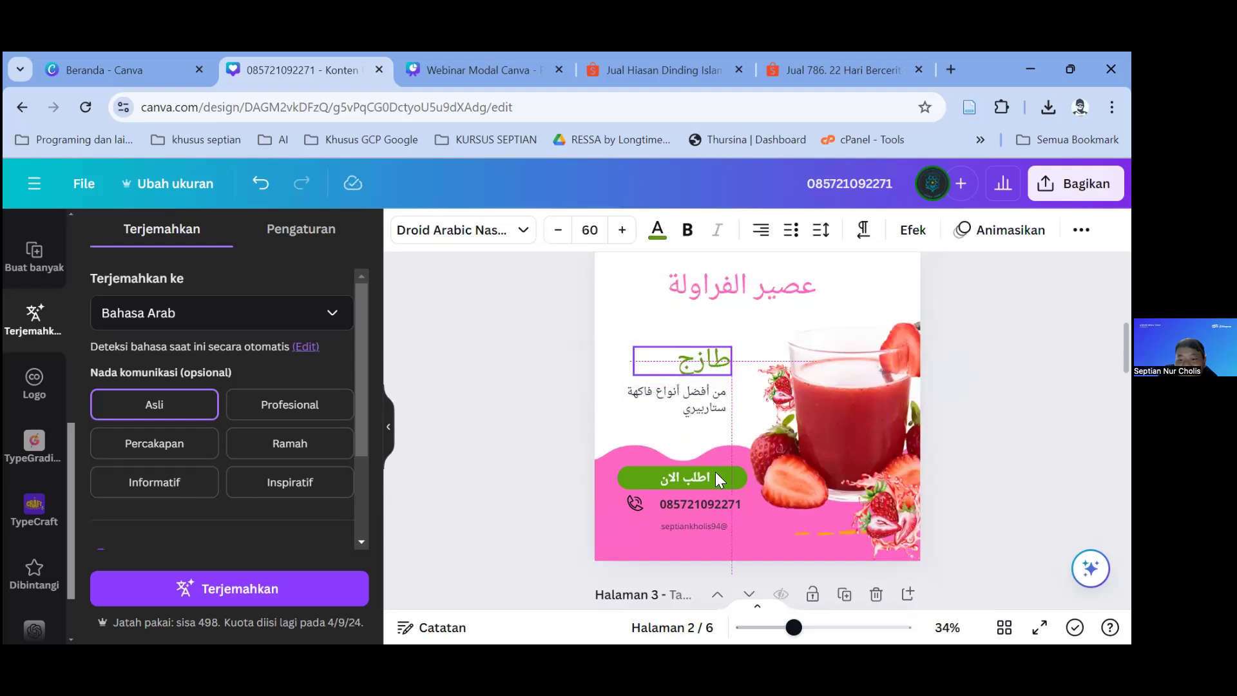
left_click(802, 288)
left_click_drag(802, 288, 746, 318)
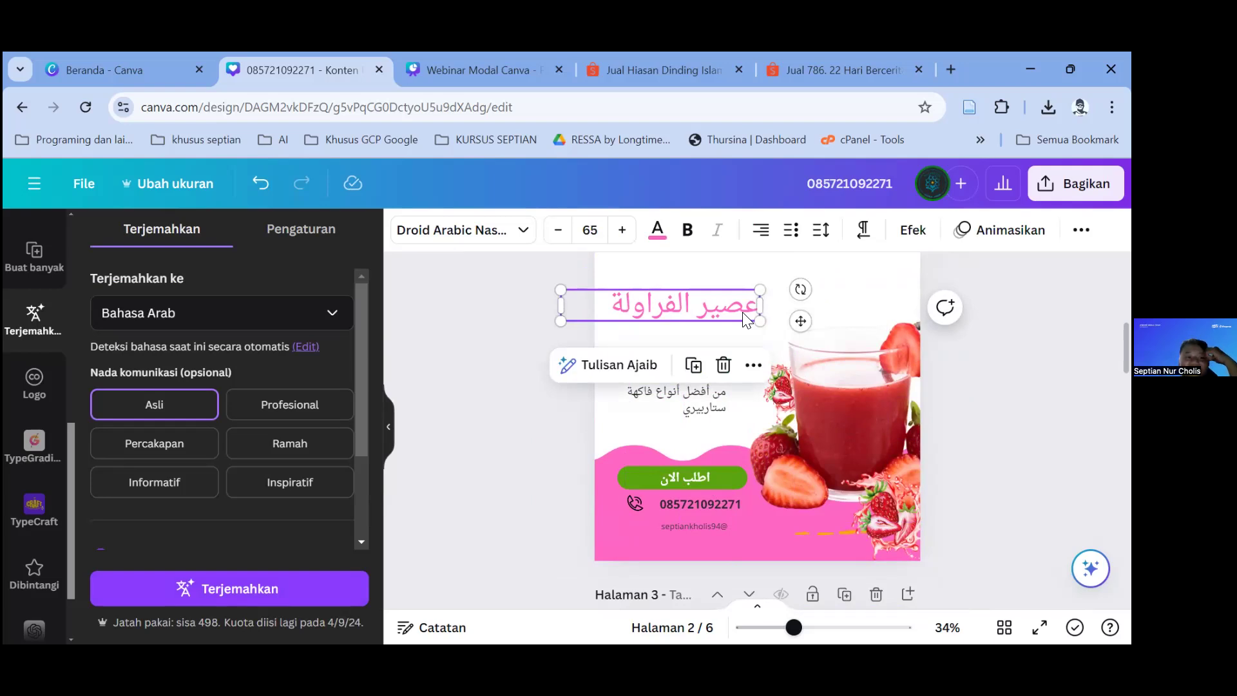
scroll(33, 367, "up", 4)
scroll(71, 418, "down", 1)
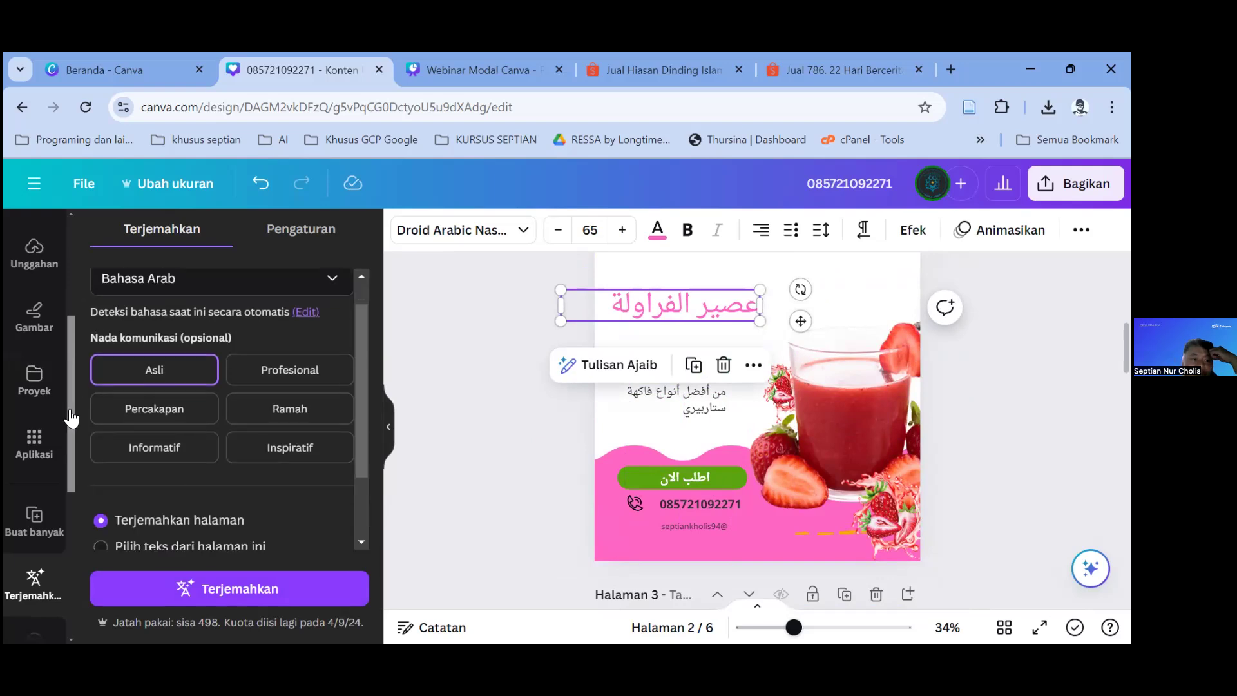
scroll(35, 419, "down", 3)
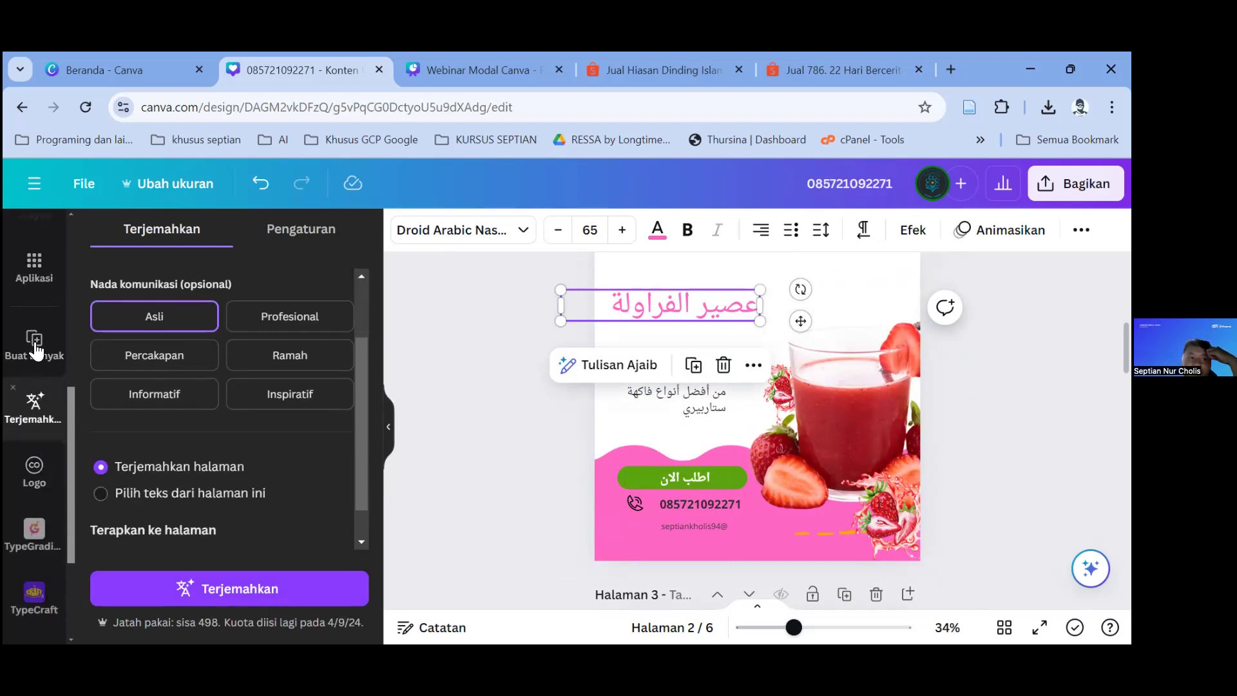
Step: Open the Buat banyak bulk-create data panel, then bring up the File menu
left_click(35, 345)
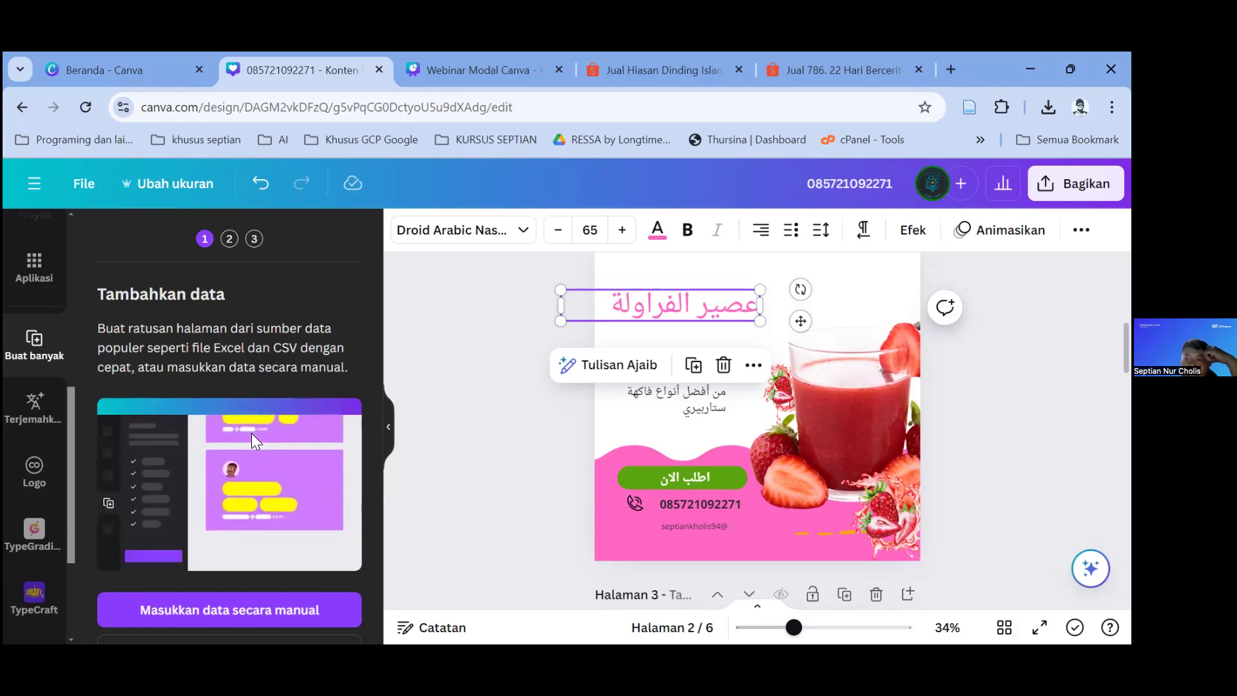
scroll(606, 454, "up", 1)
scroll(606, 453, "up", 5)
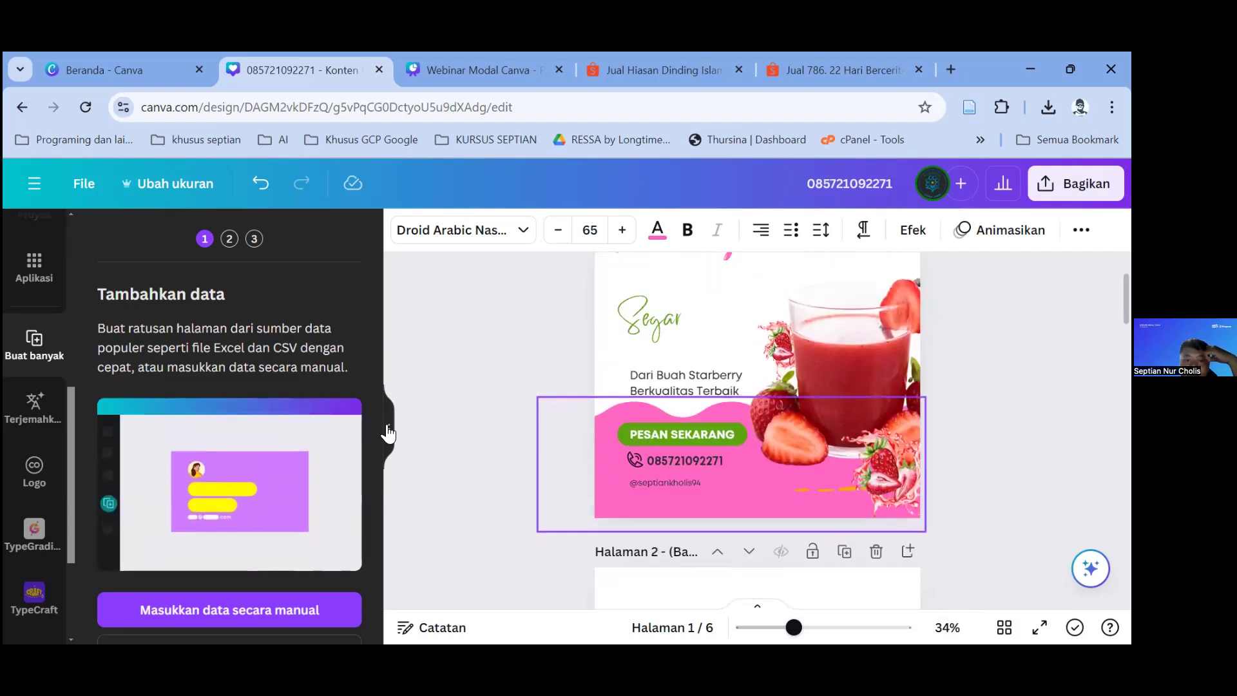
scroll(606, 454, "down", 8)
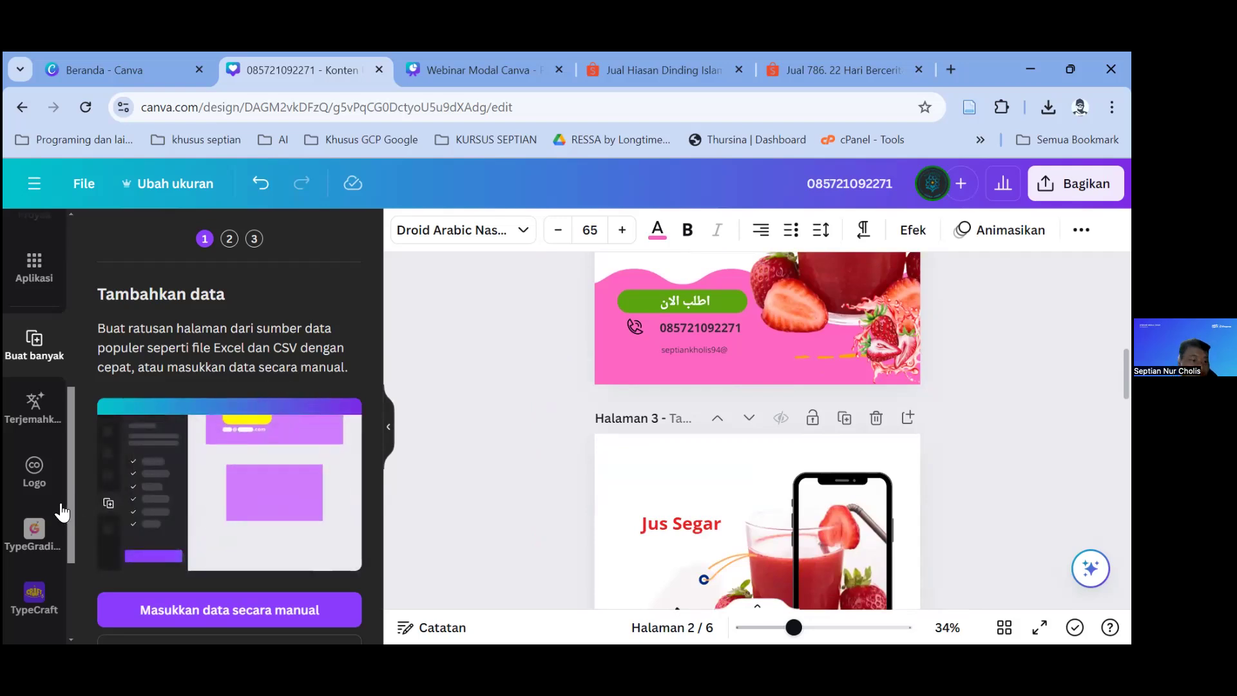
scroll(61, 509, "down", 3)
scroll(35, 371, "up", 6)
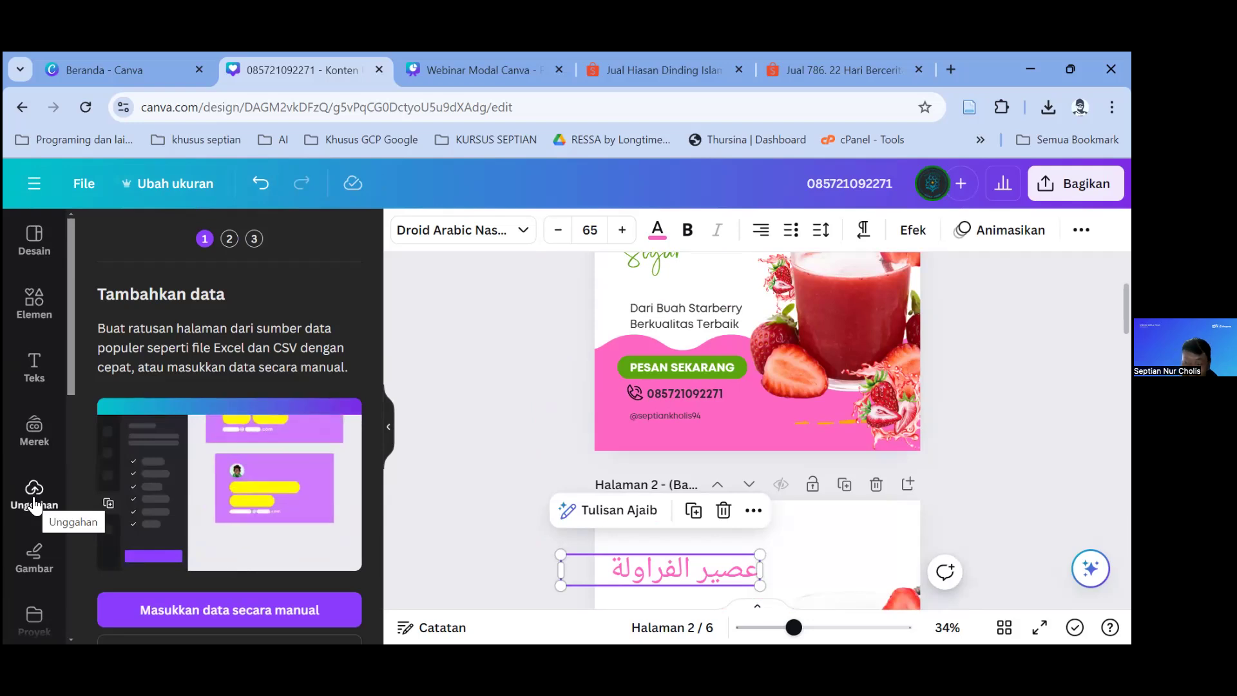
left_click(90, 183)
scroll(212, 367, "down", 1)
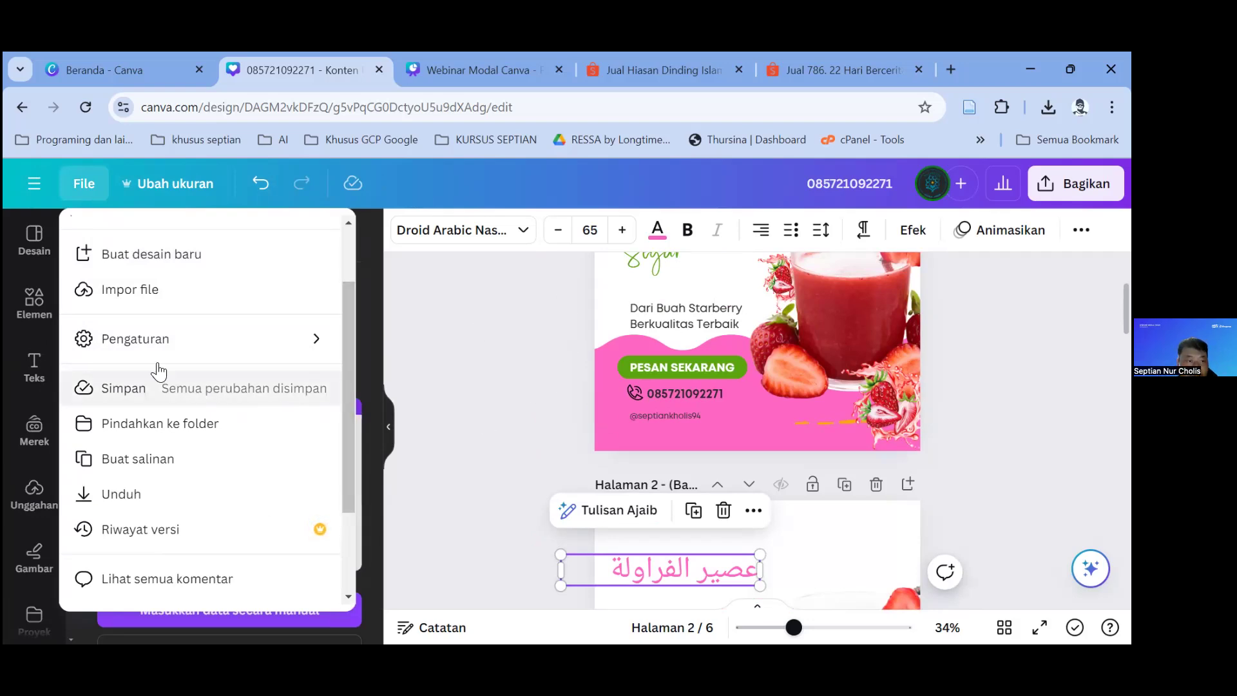
Step: Turn on Tampilkan penggaris dan patokan under File > Pengaturan
scroll(158, 303, "up", 2)
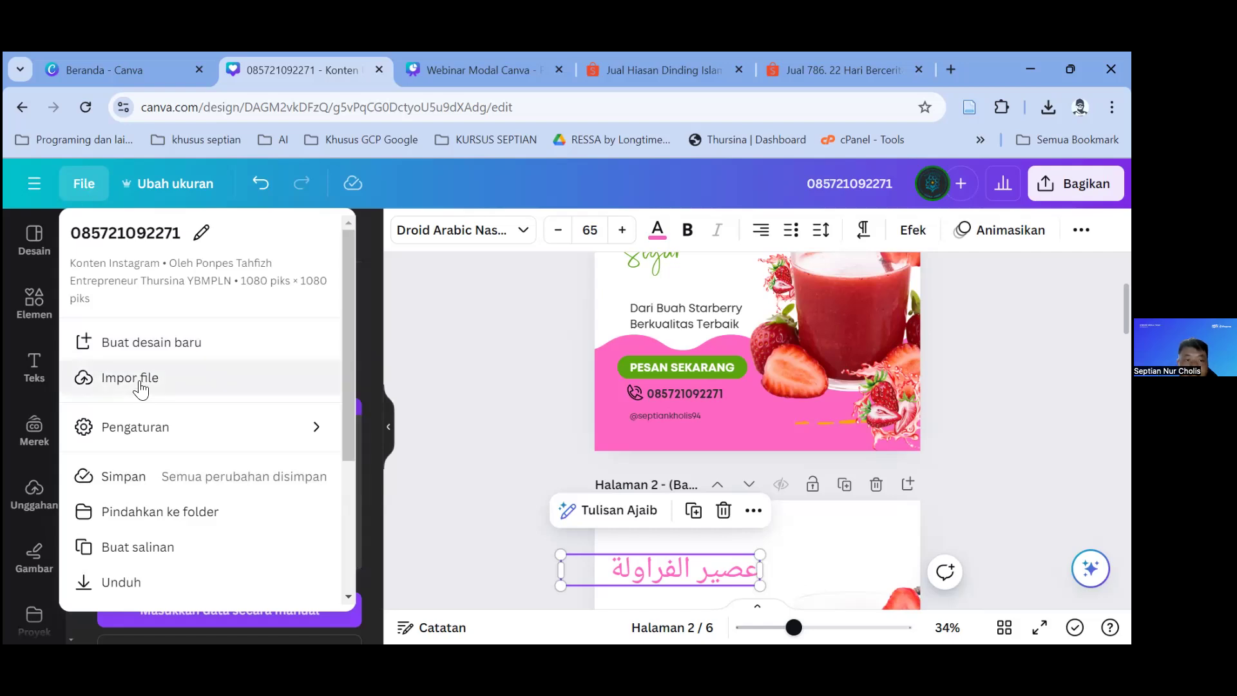
scroll(141, 390, "down", 2)
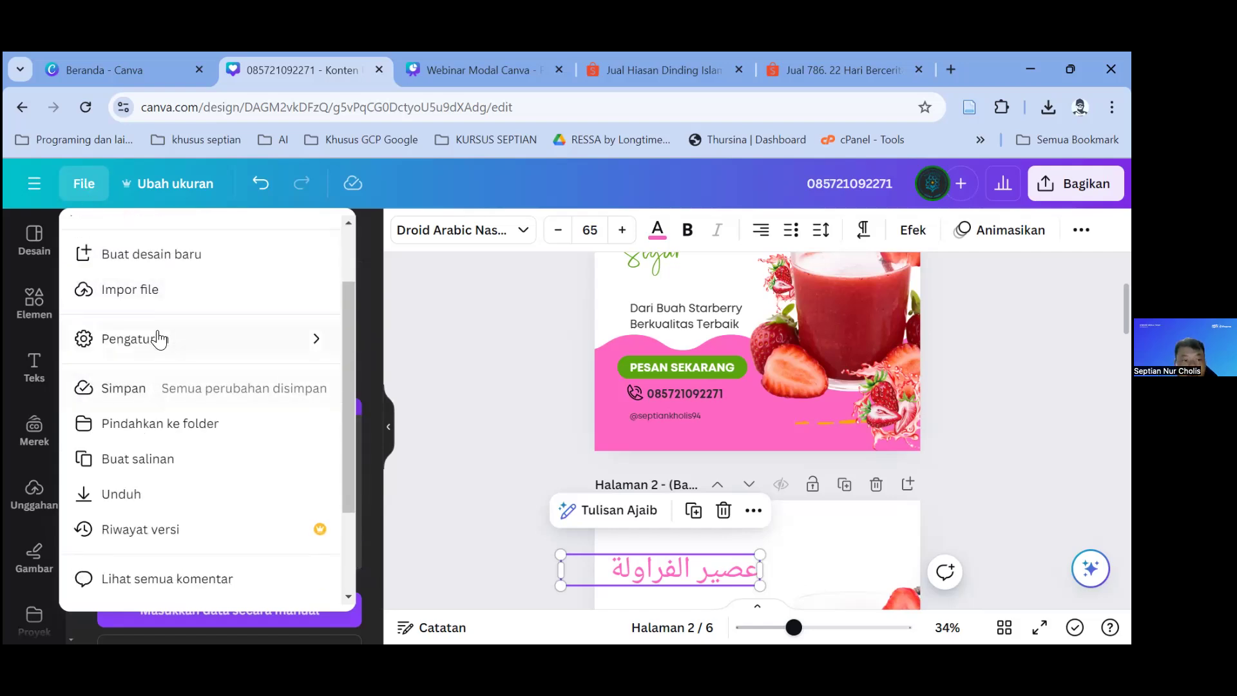
mouse_move(159, 339)
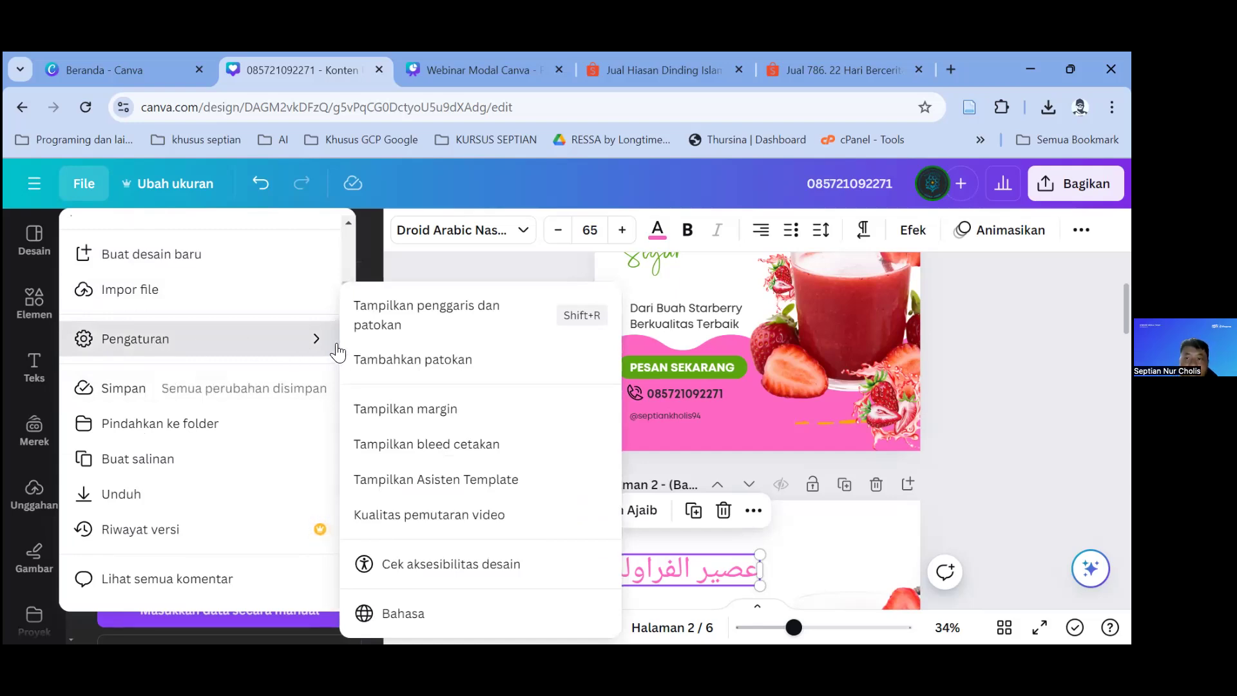
left_click(365, 319)
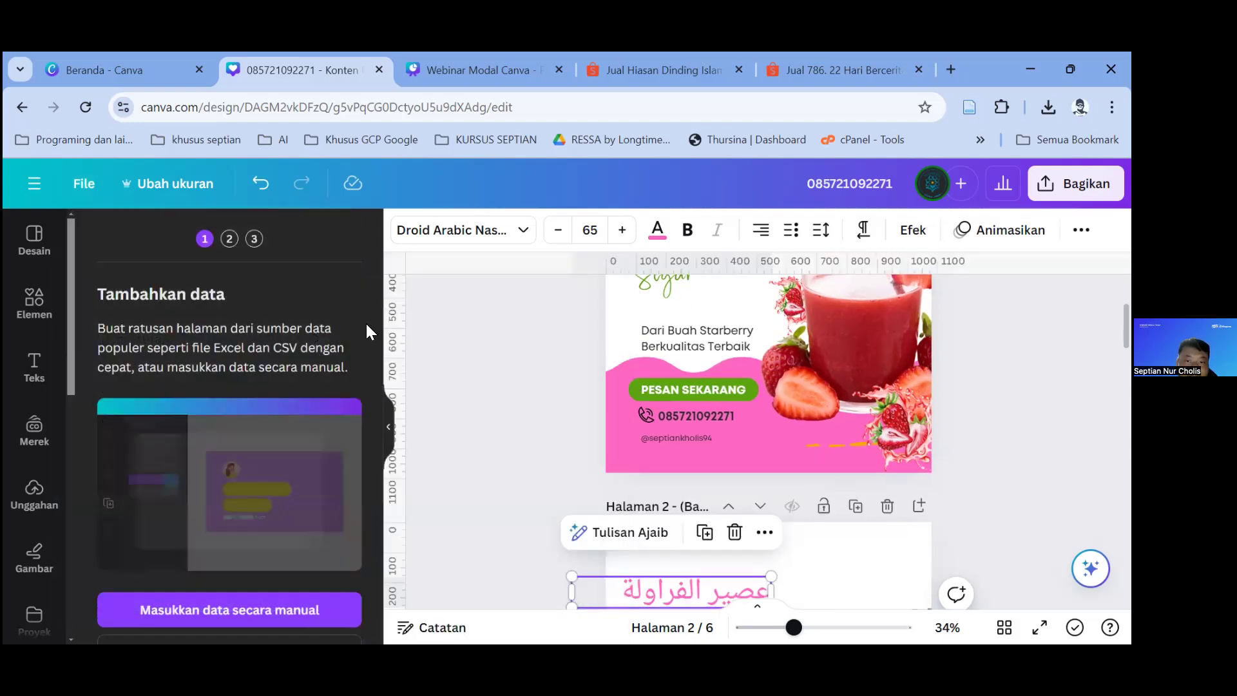
Step: Turn on Tampilkan margin so dashed page margins appear
left_click(87, 190)
mouse_move(165, 425)
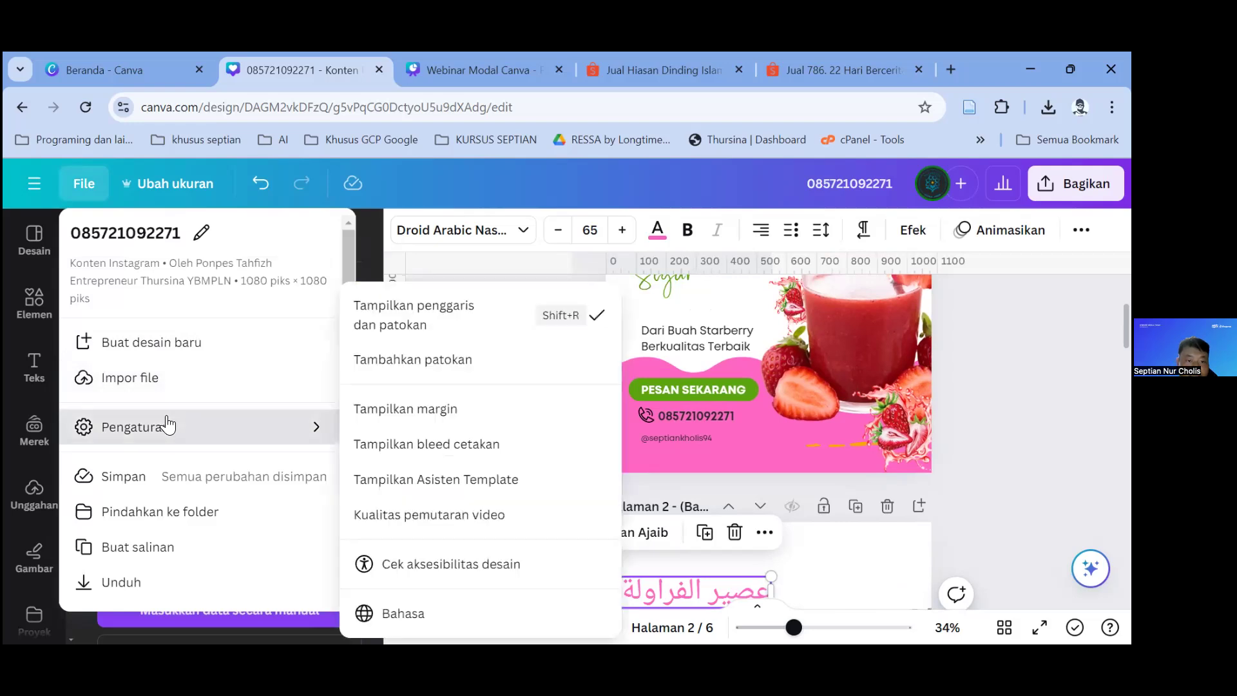
left_click(403, 422)
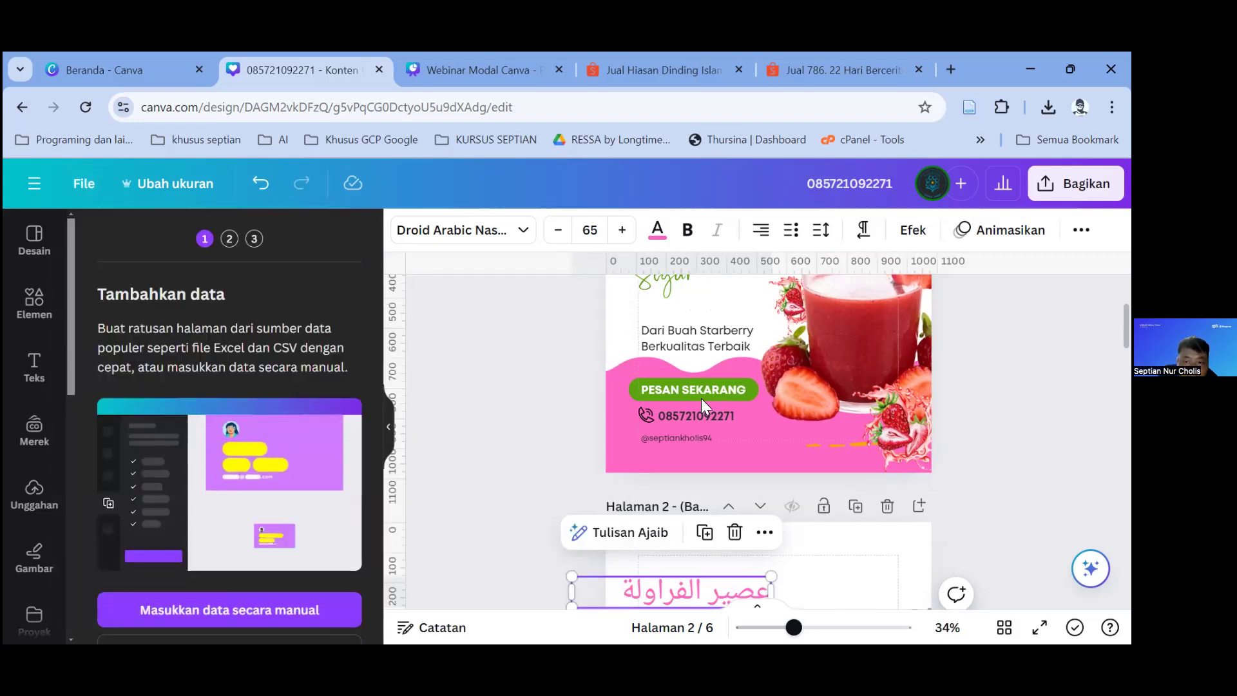
scroll(703, 412, "down", 1)
scroll(704, 425, "down", 15)
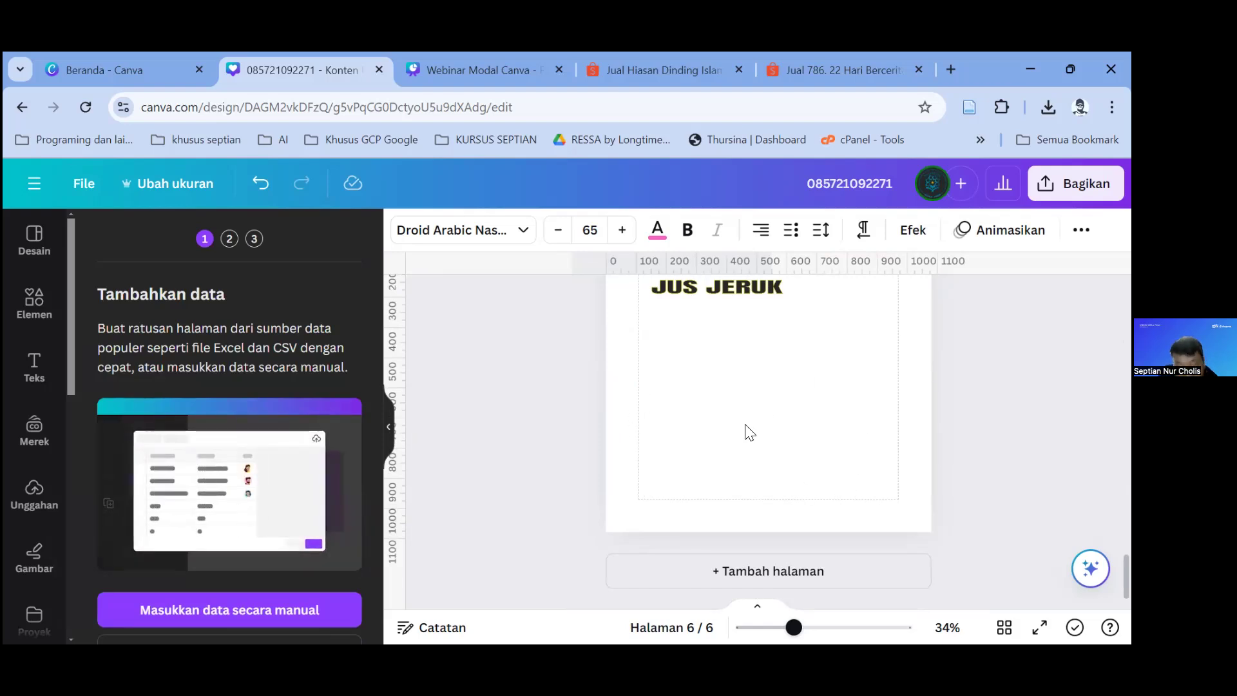
Step: Delete the JUS JERUK heading from page 6
scroll(749, 431, "up", 1)
scroll(748, 430, "up", 3)
left_click(750, 361)
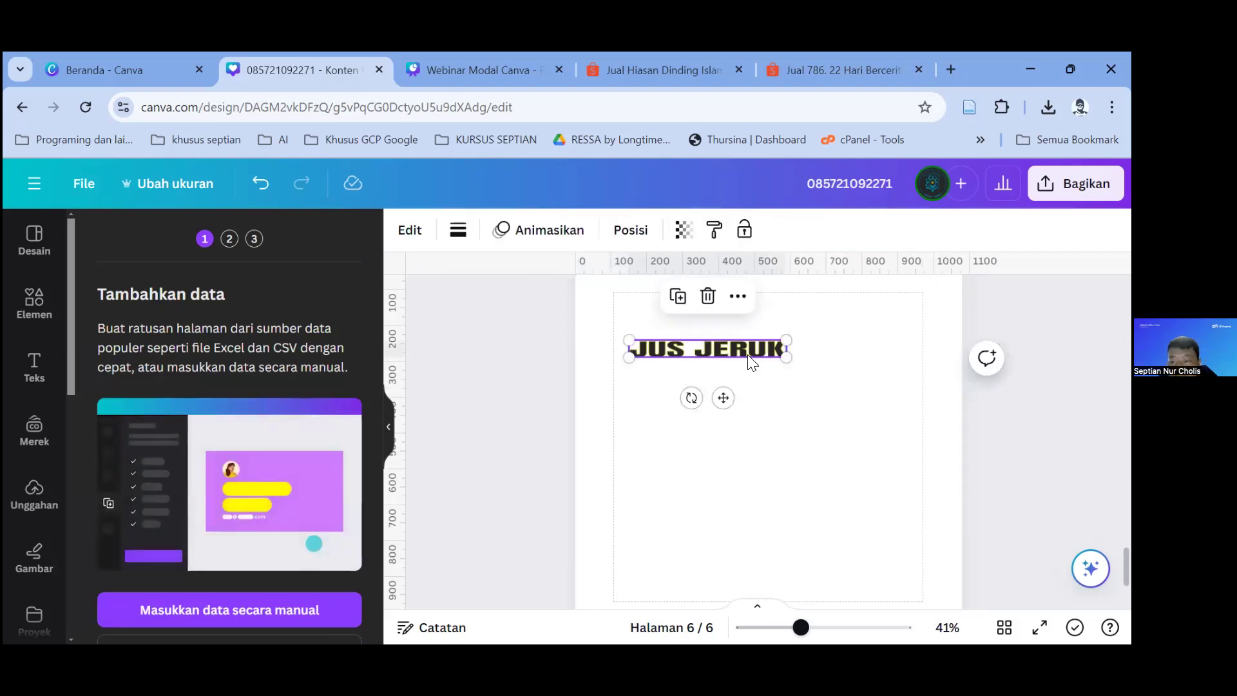
key("Delete")
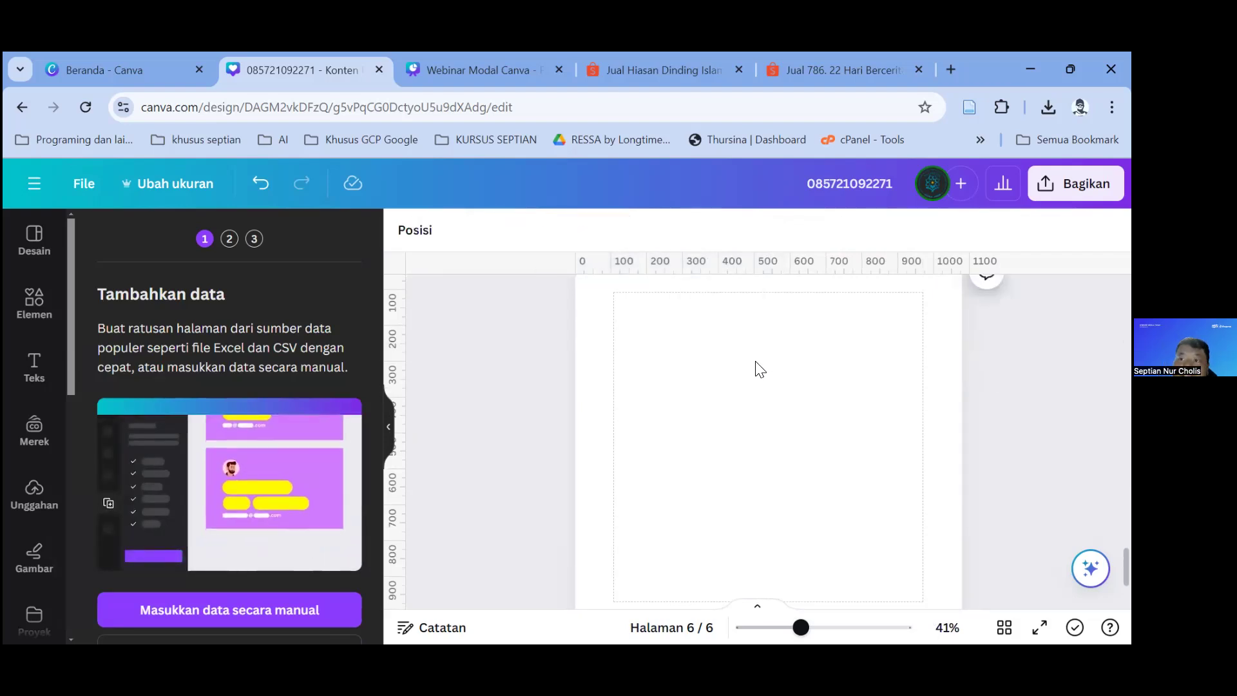
Step: Run Tampilkan Asisten Template, review its 49 flagged issues, and close it
left_click(78, 188)
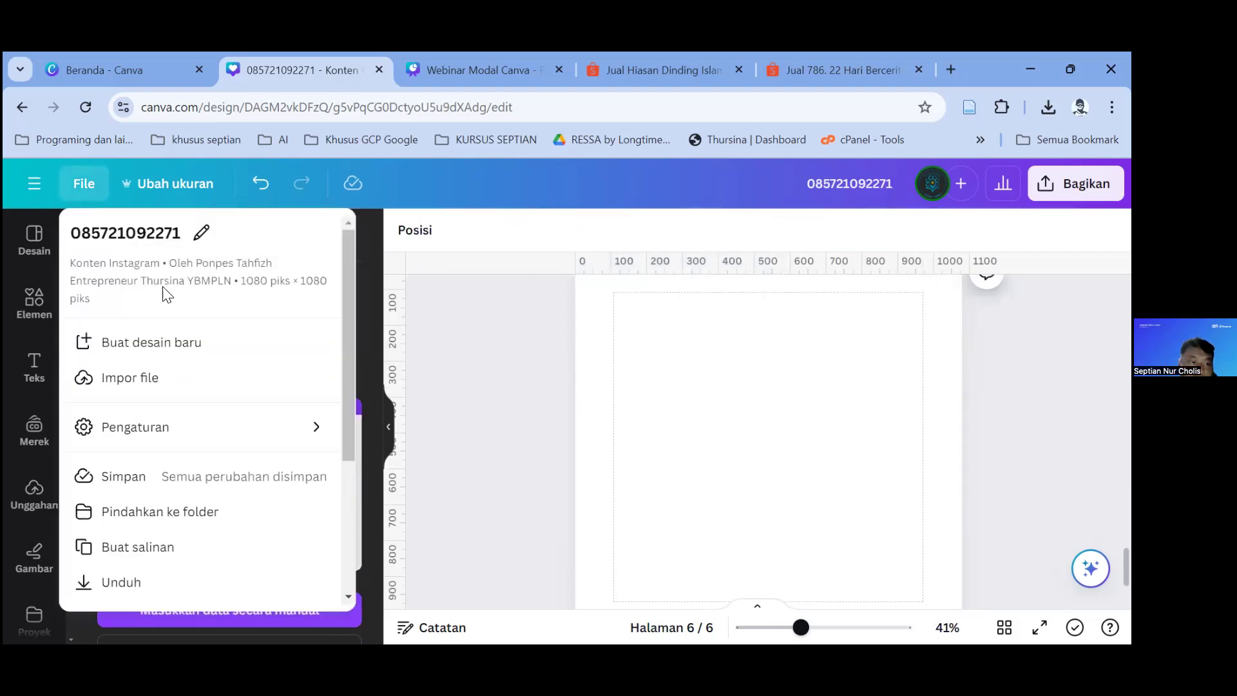
mouse_move(196, 446)
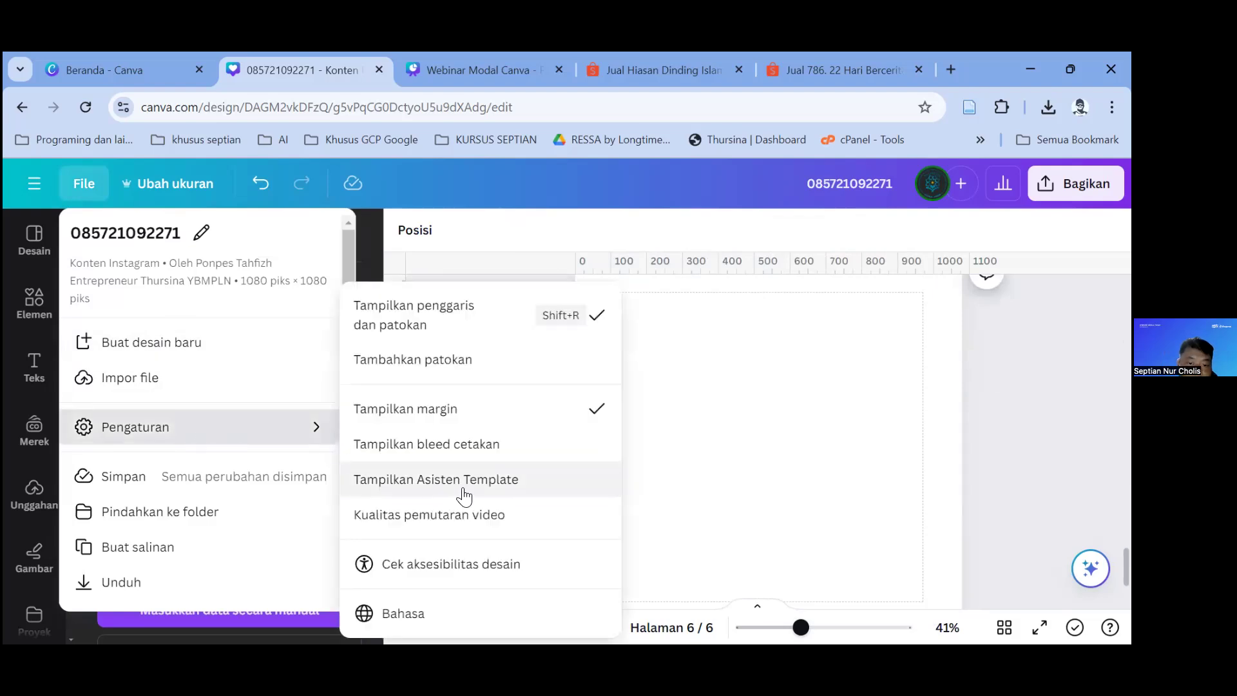
left_click(491, 496)
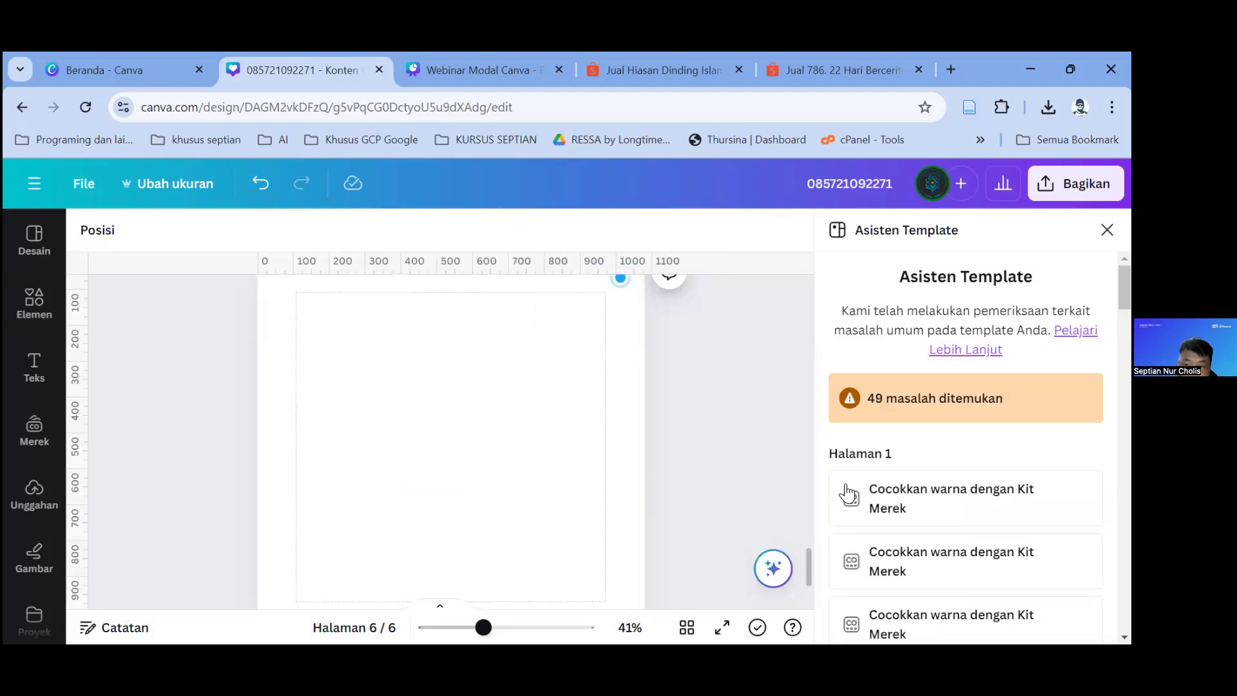
scroll(919, 463, "down", 5)
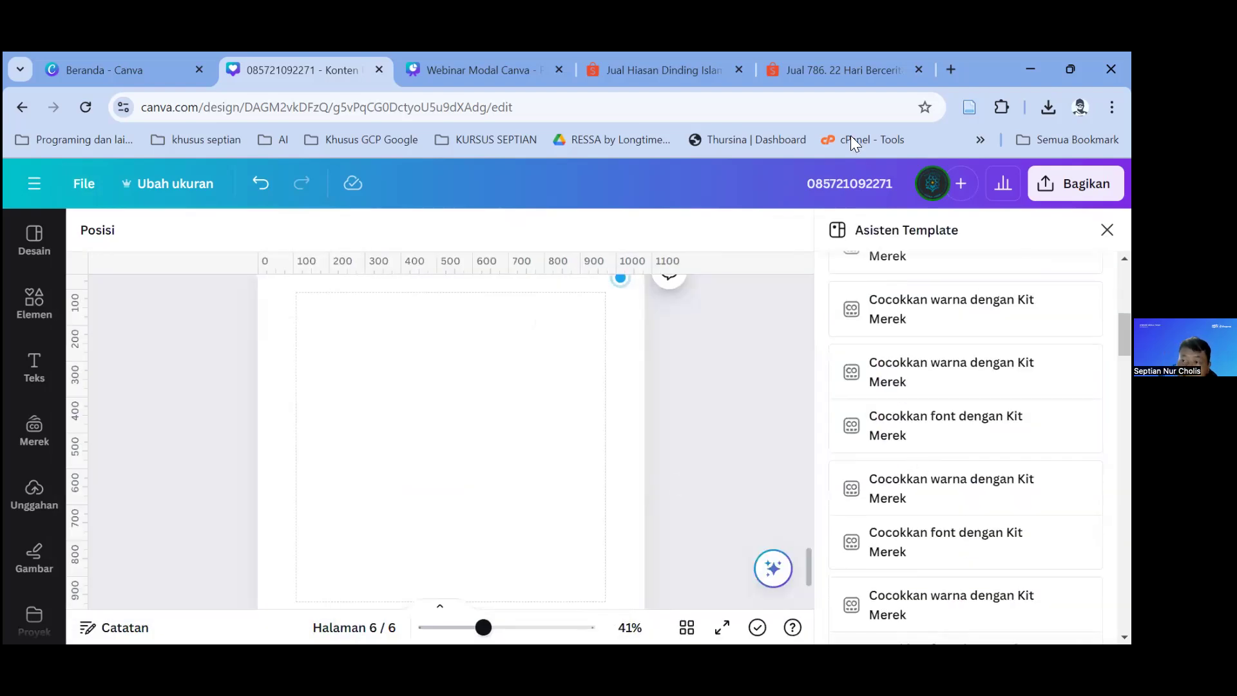
left_click(1107, 230)
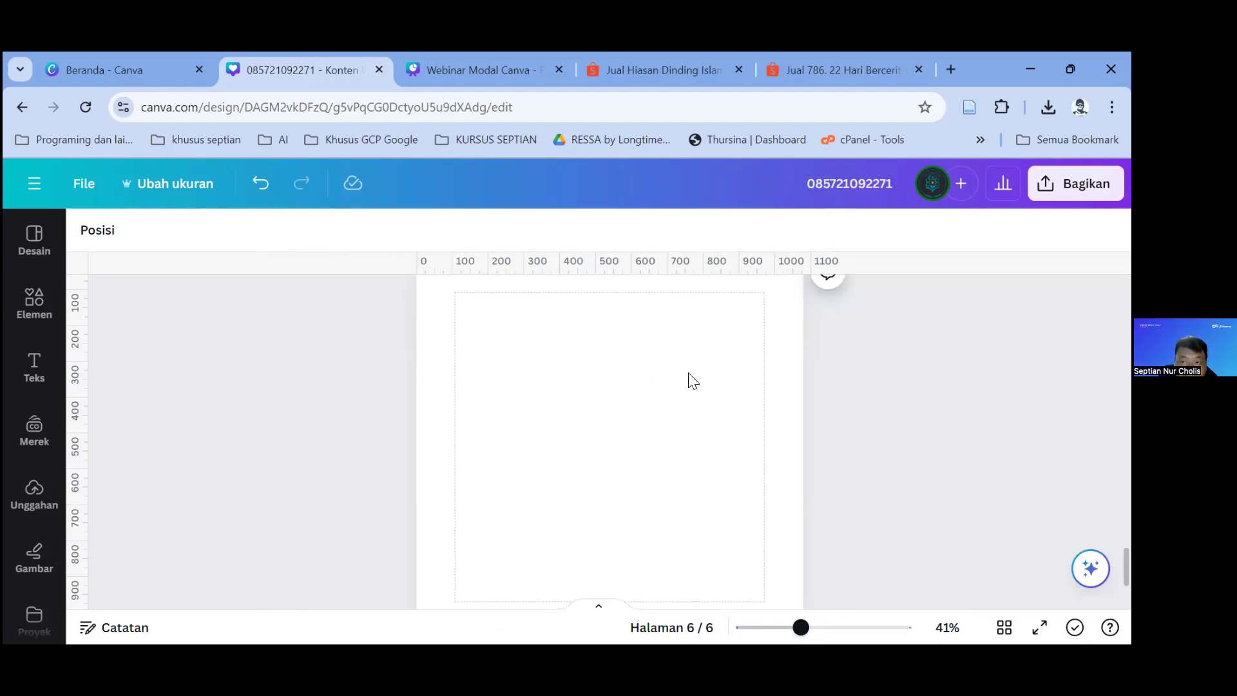
Step: Check the File > Pengaturan options, then switch to the 'Beranda - Canva' home tab
left_click(83, 185)
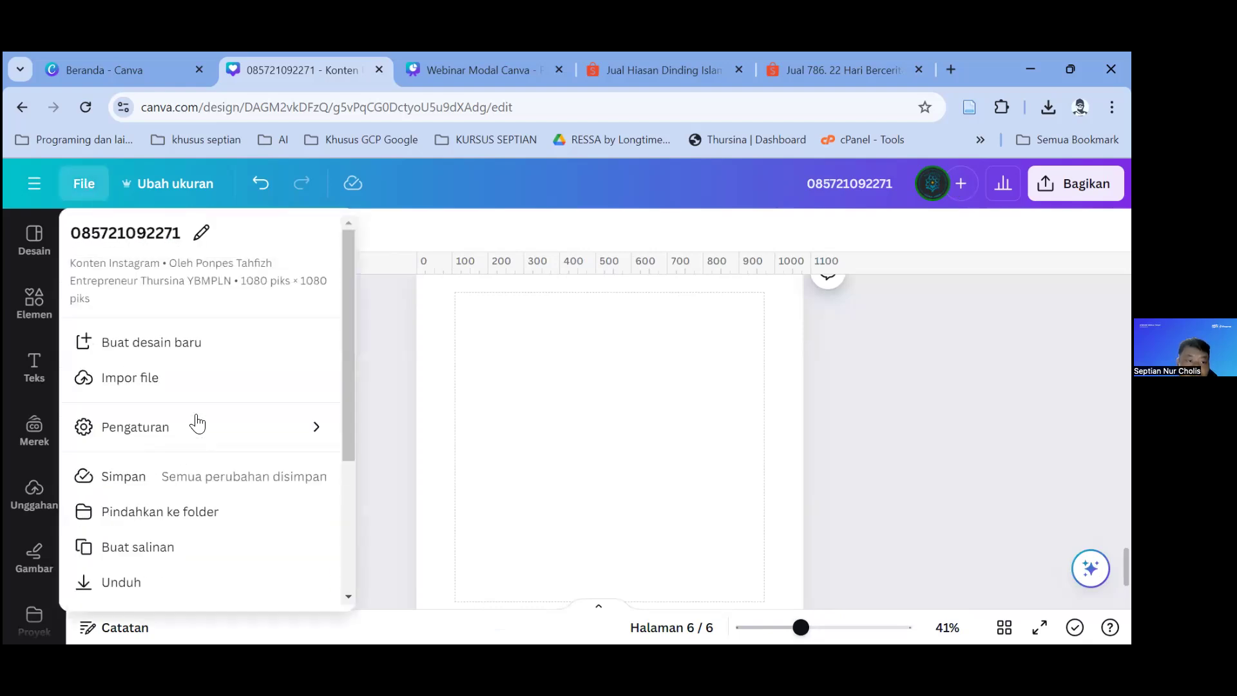
mouse_move(194, 425)
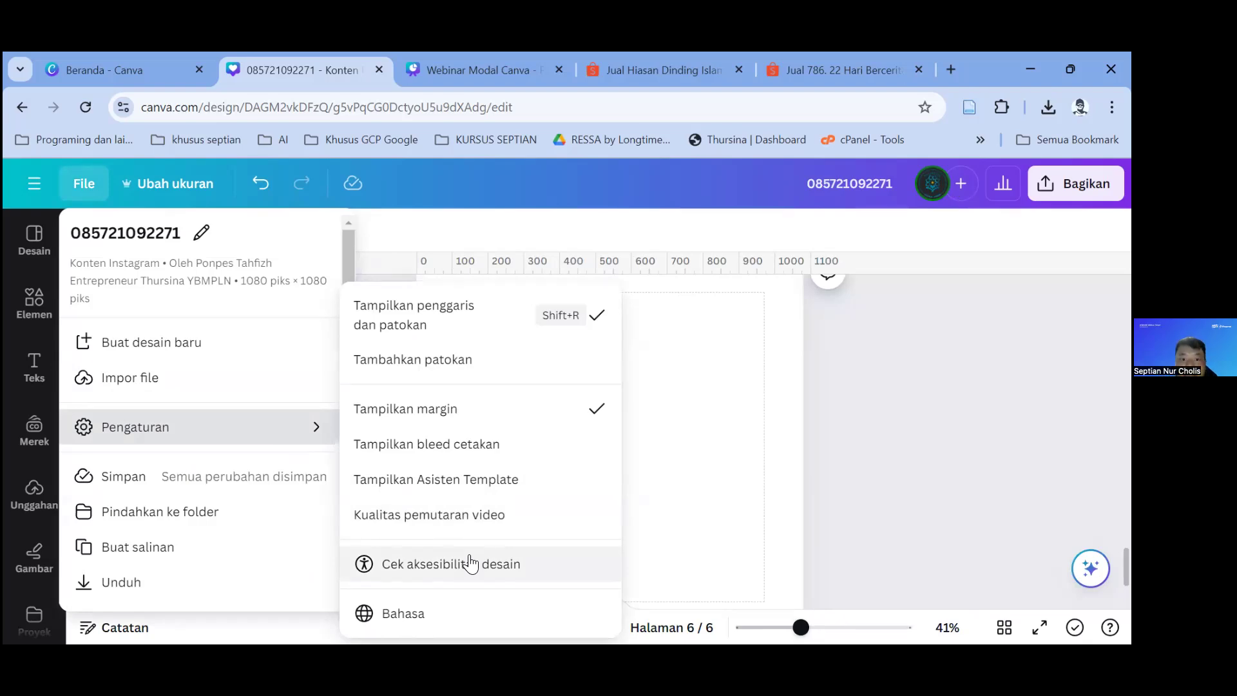
scroll(155, 451, "down", 3)
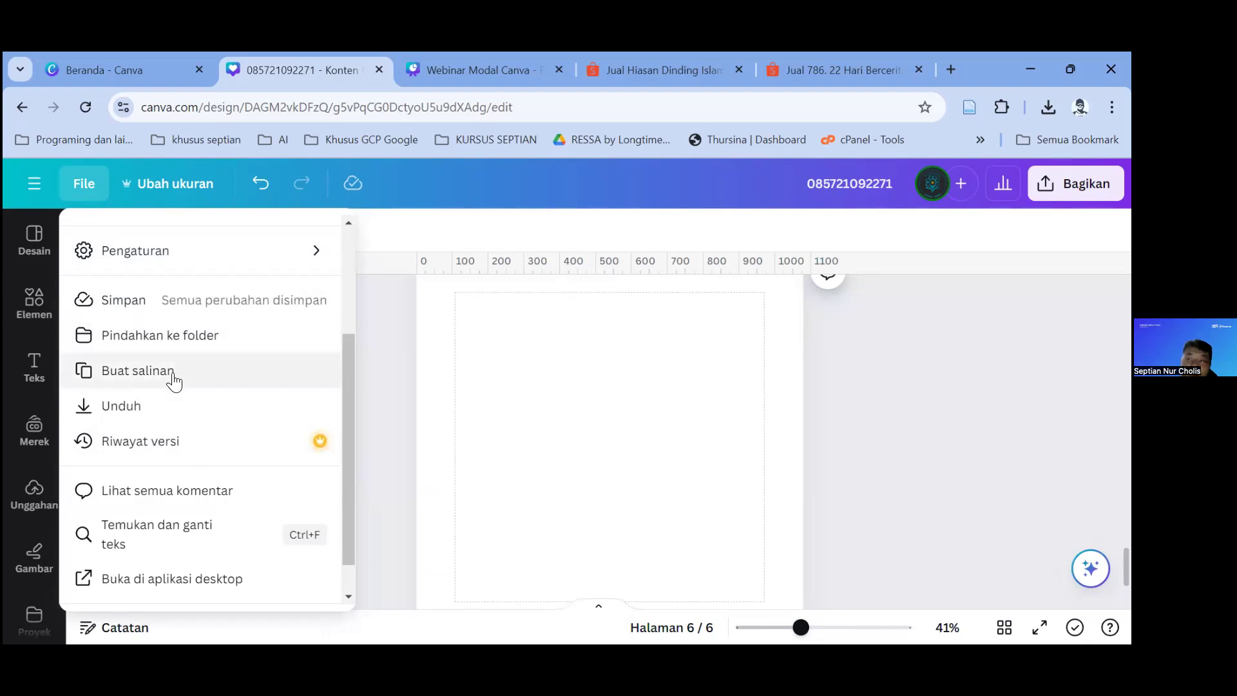
left_click(110, 69)
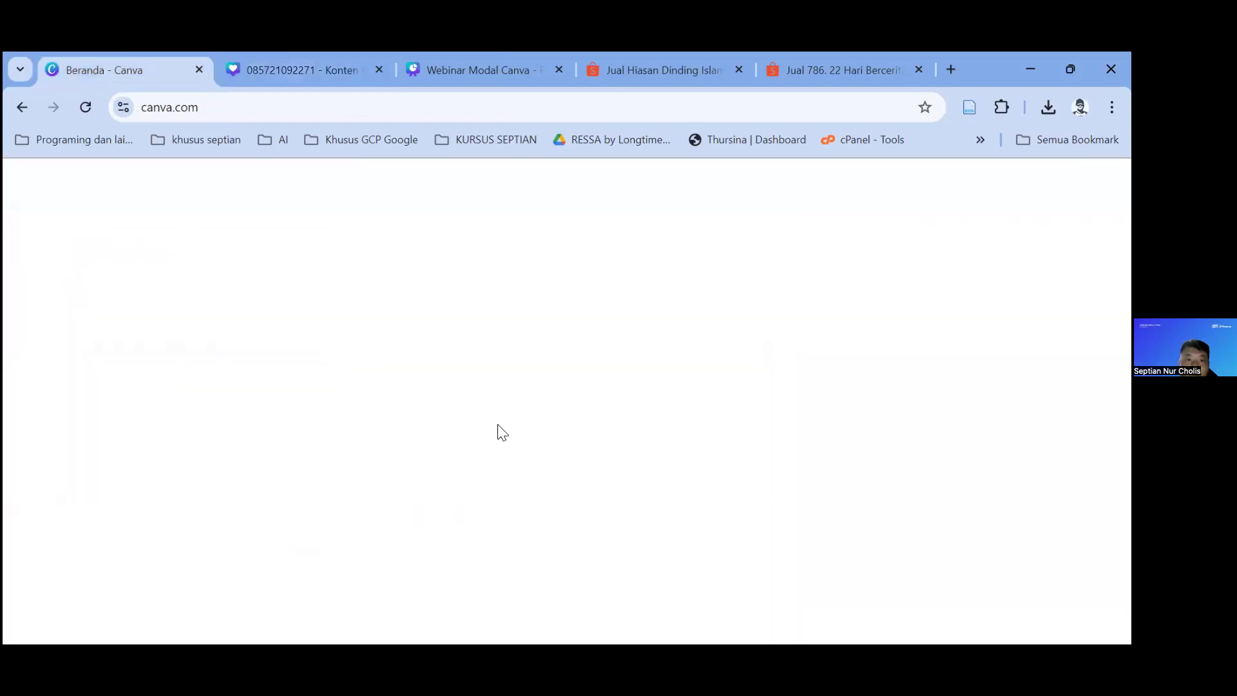
scroll(566, 451, "down", 4)
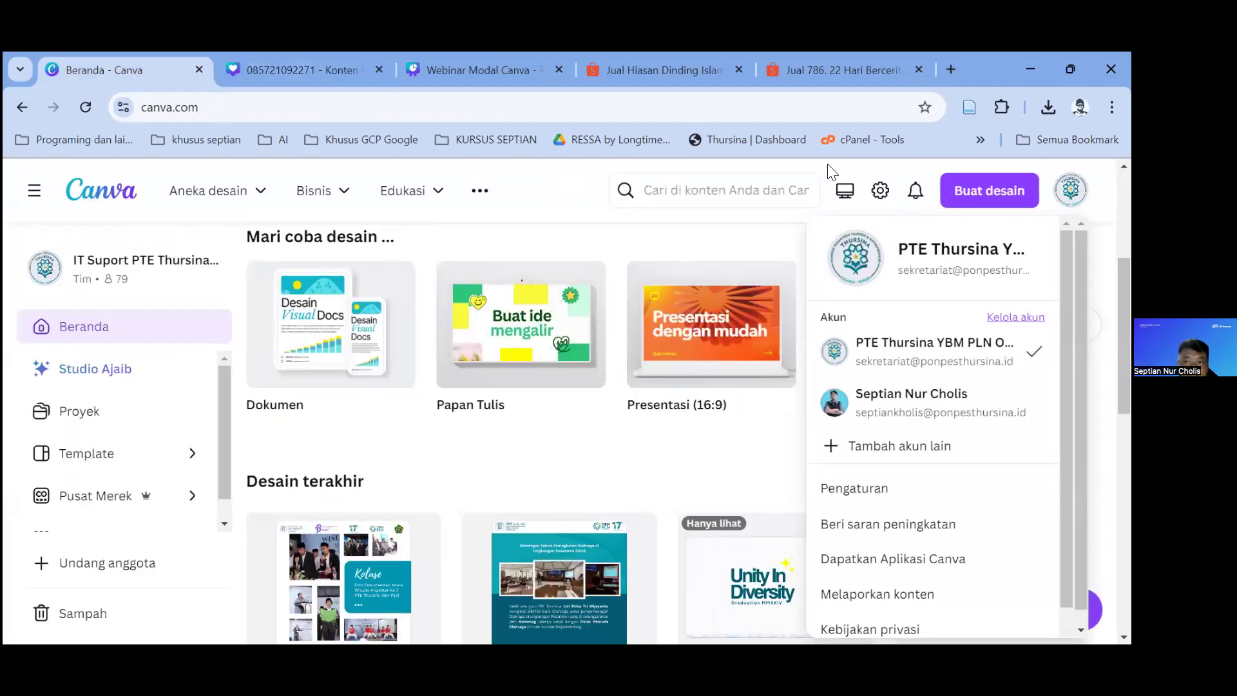
Step: Go back to the page-6 design tab and open the Ubah ukuran resize options
left_click(281, 58)
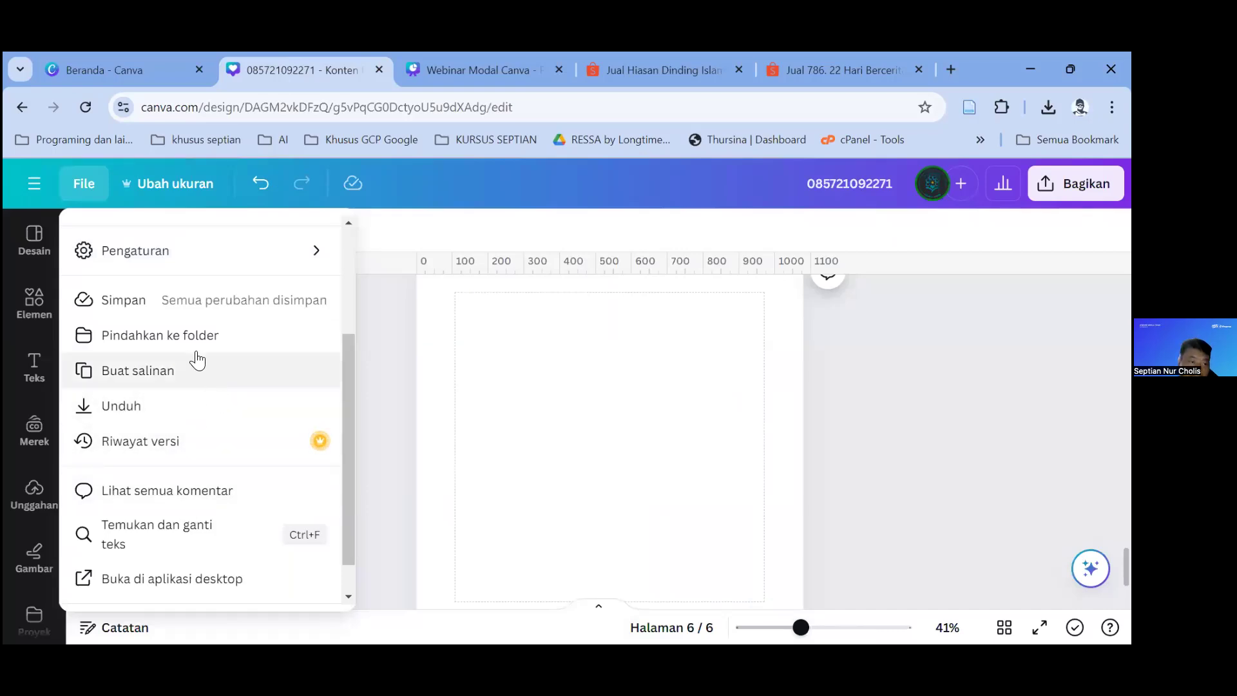
scroll(197, 362, "down", 1)
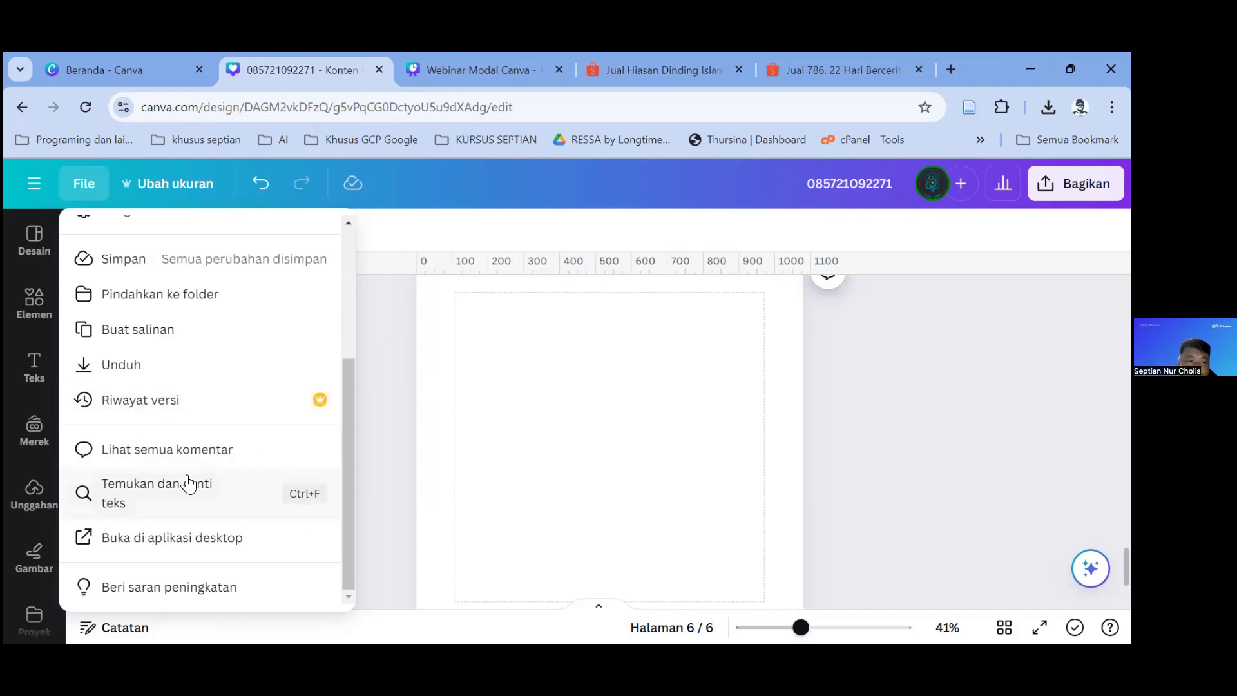
left_click(161, 187)
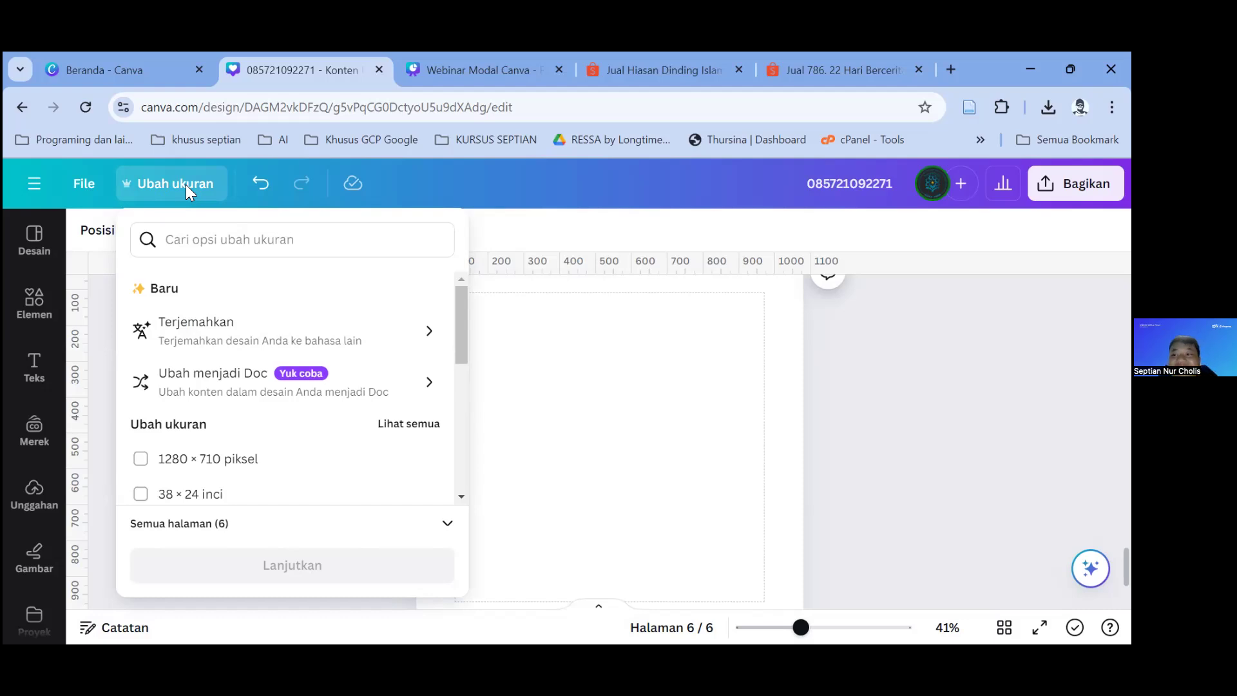
Step: Browse the Ubah ukuran size list, then dismiss the resize options
scroll(291, 386, "down", 5)
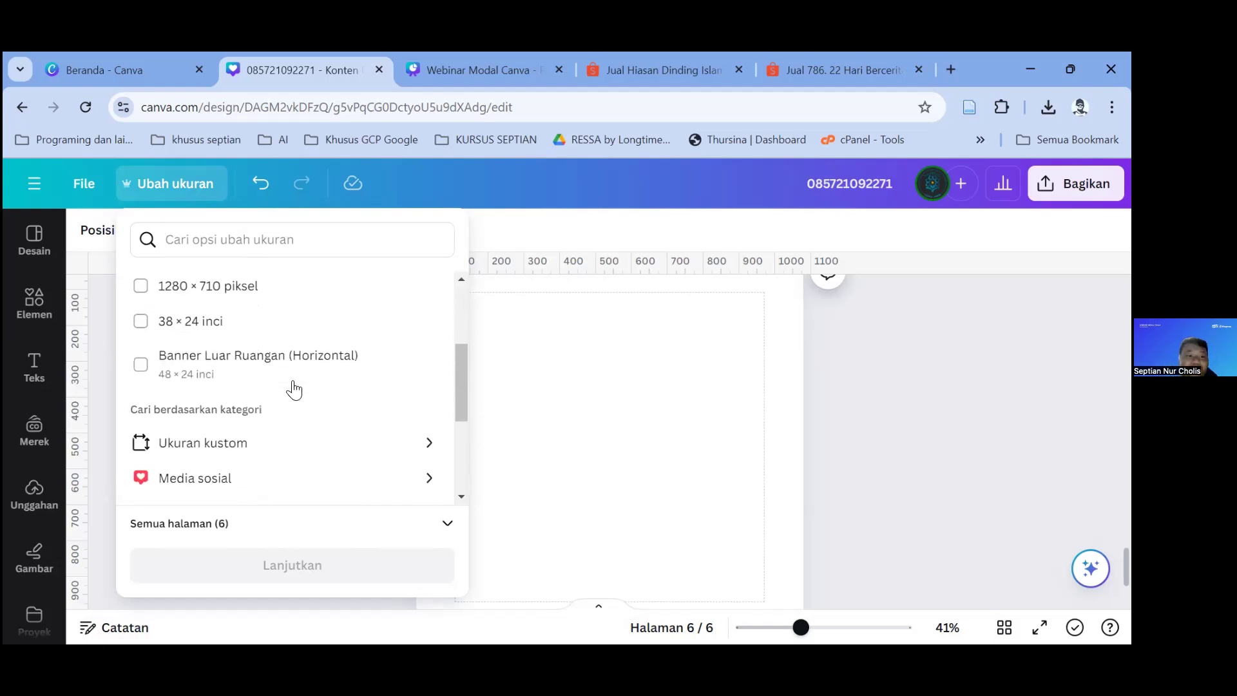
scroll(293, 390, "down", 1)
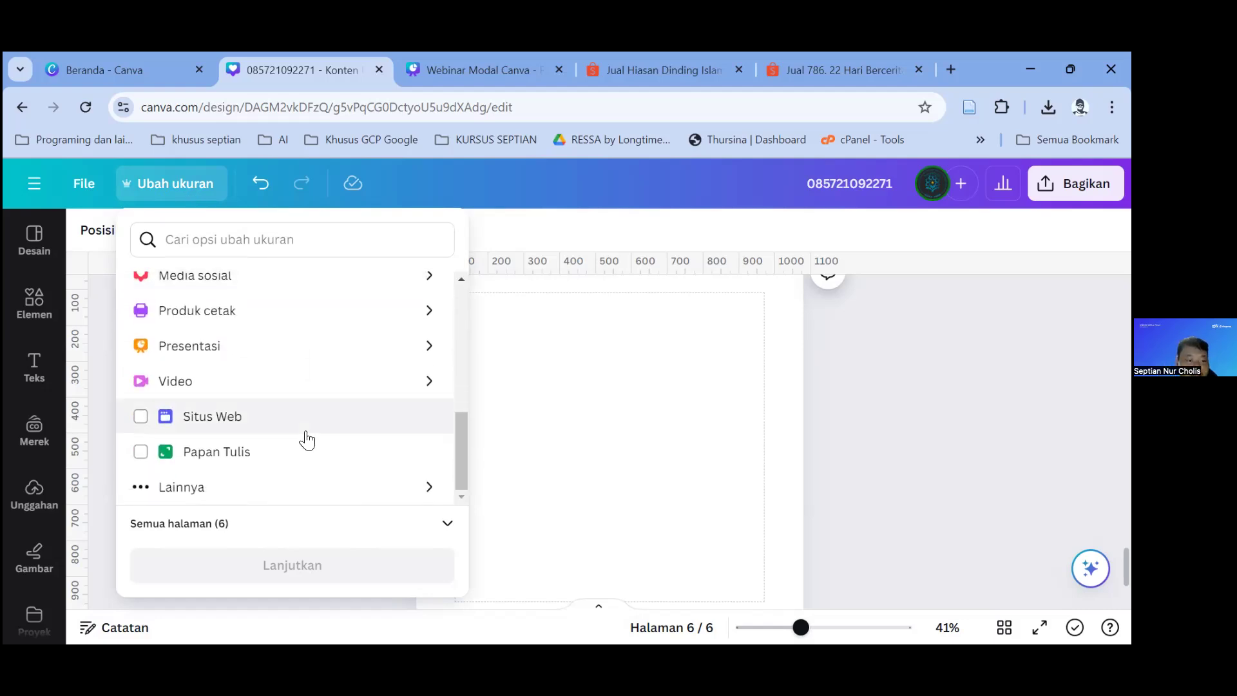
scroll(307, 425, "up", 5)
scroll(240, 389, "down", 3)
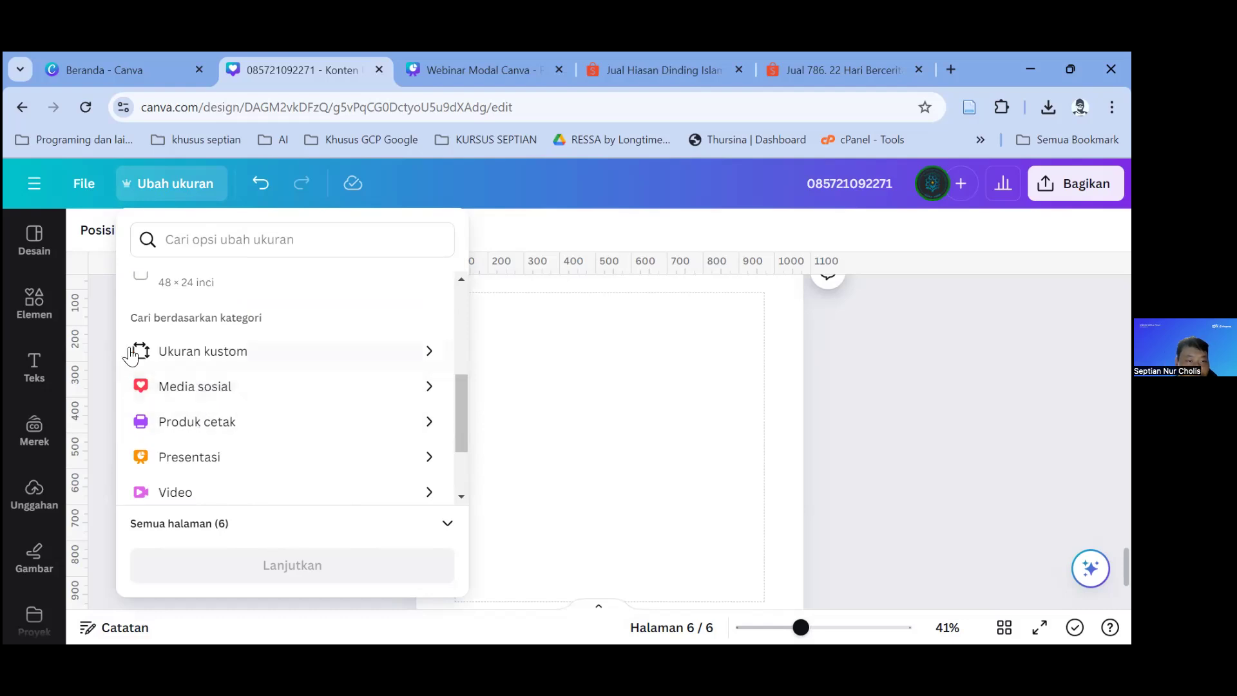
left_click(145, 64)
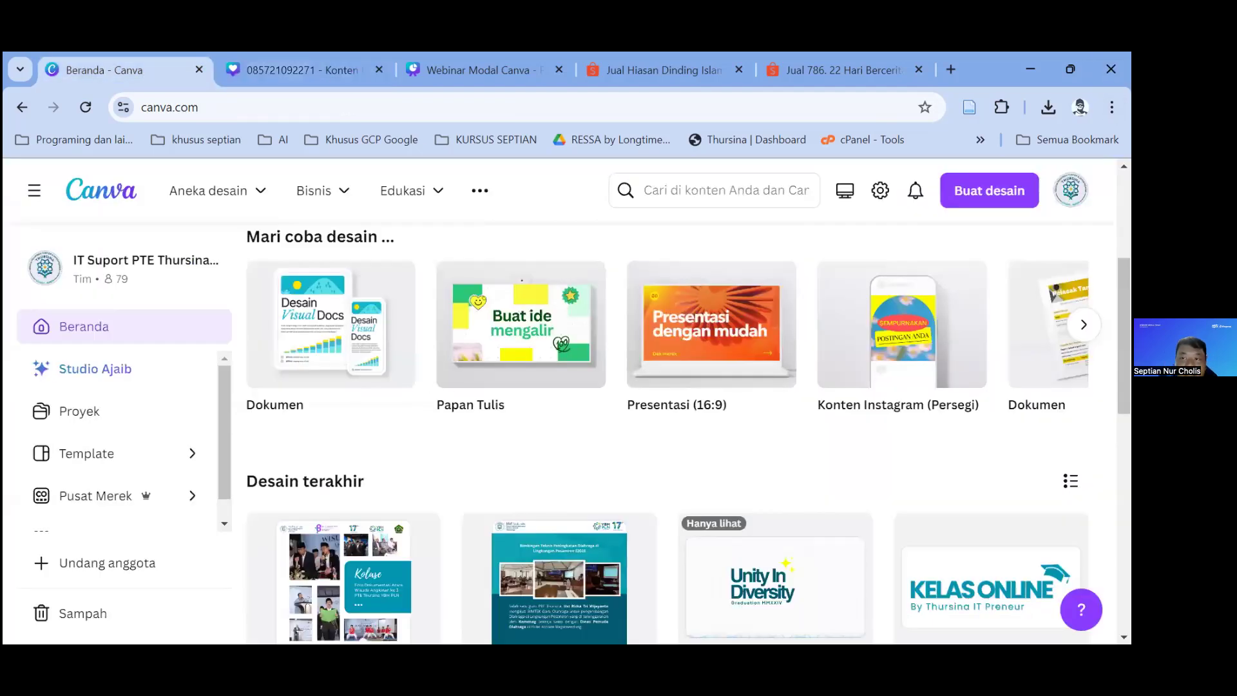
left_click(281, 69)
left_click(615, 441)
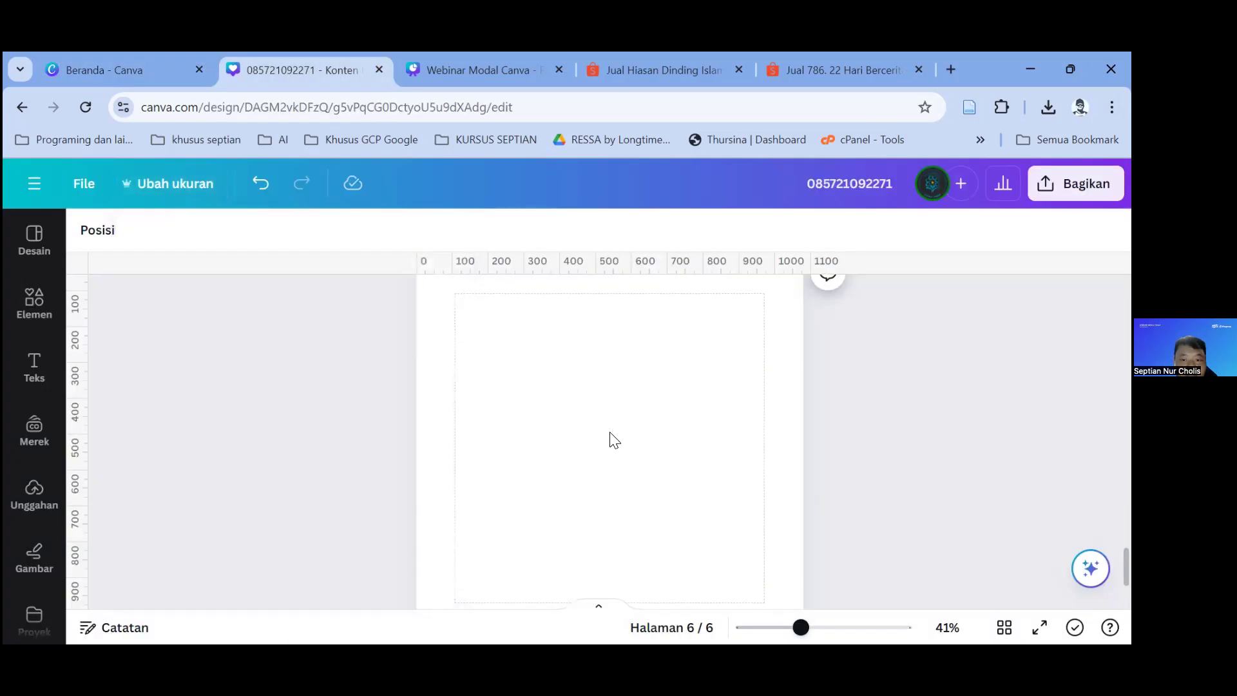
Step: Scroll through the design pages, then switch to the 'Webinar Modal Canva' tab
scroll(614, 440, "up", 3)
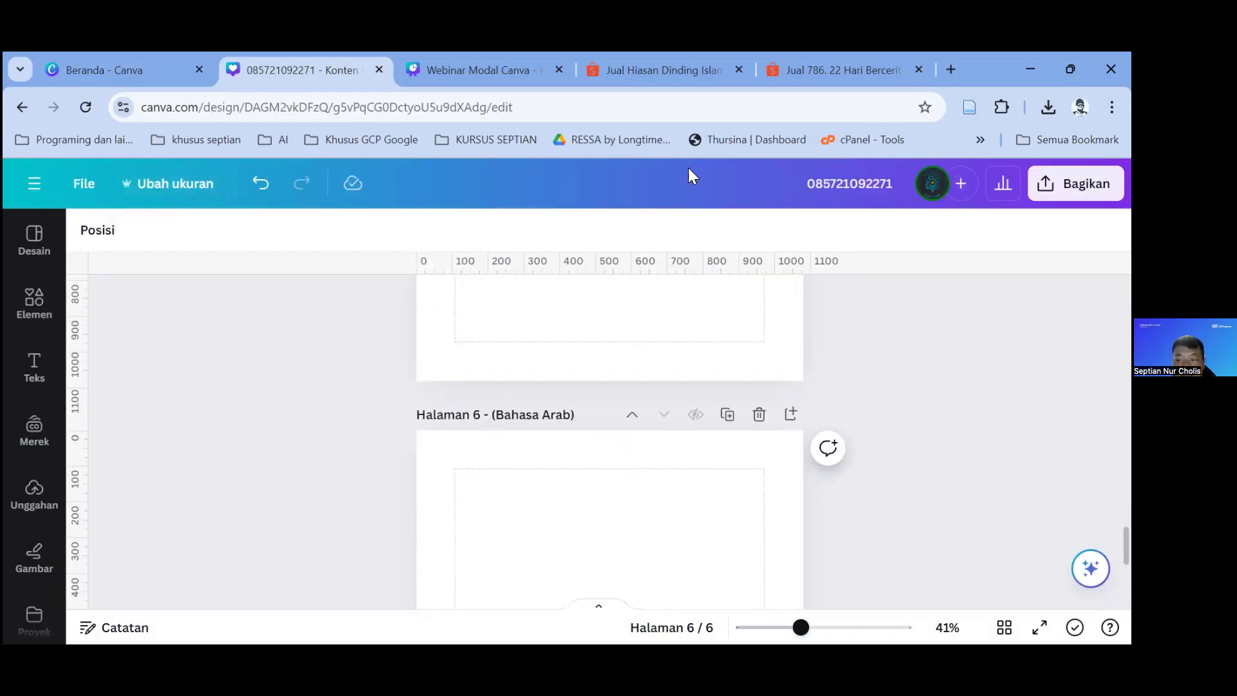
scroll(632, 431, "down", 5)
scroll(497, 412, "up", 15)
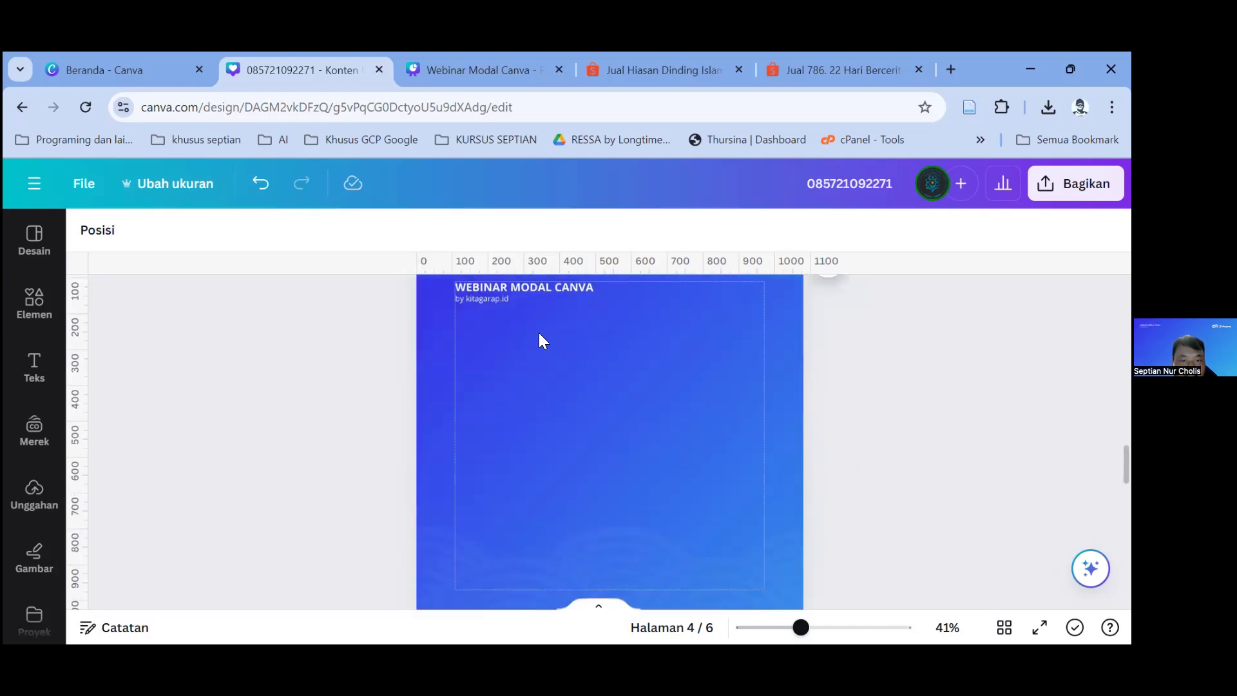
scroll(536, 329, "up", 3)
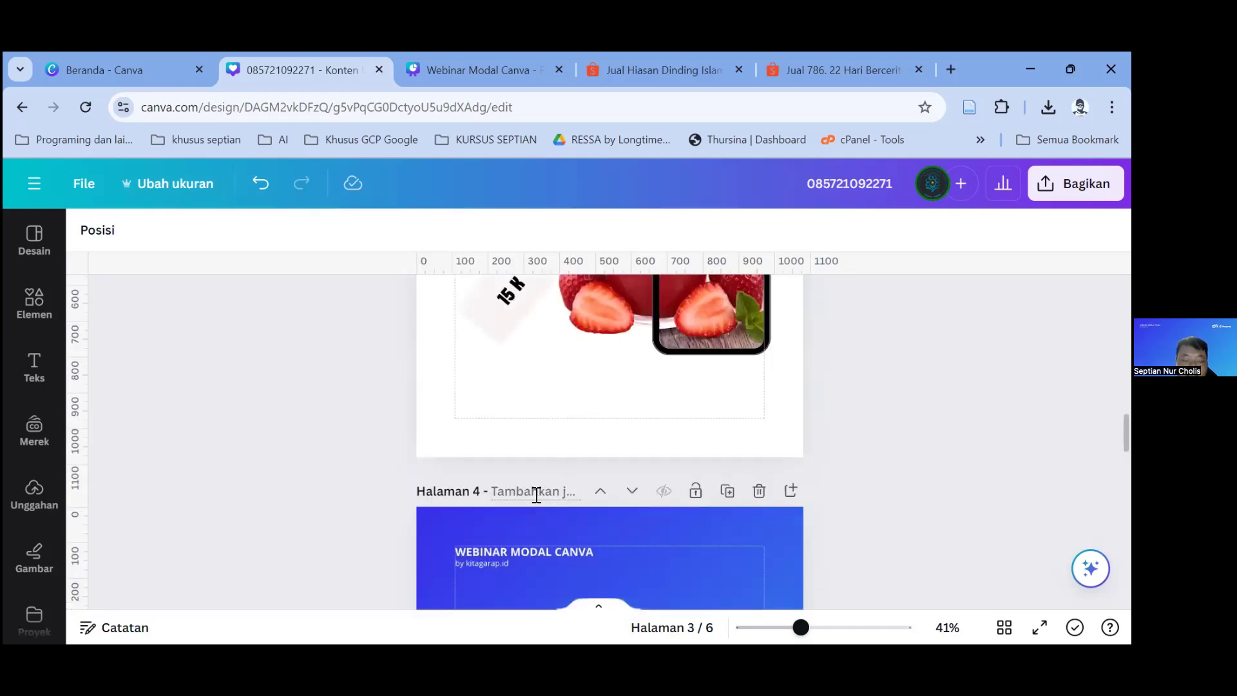
scroll(547, 412, "down", 5)
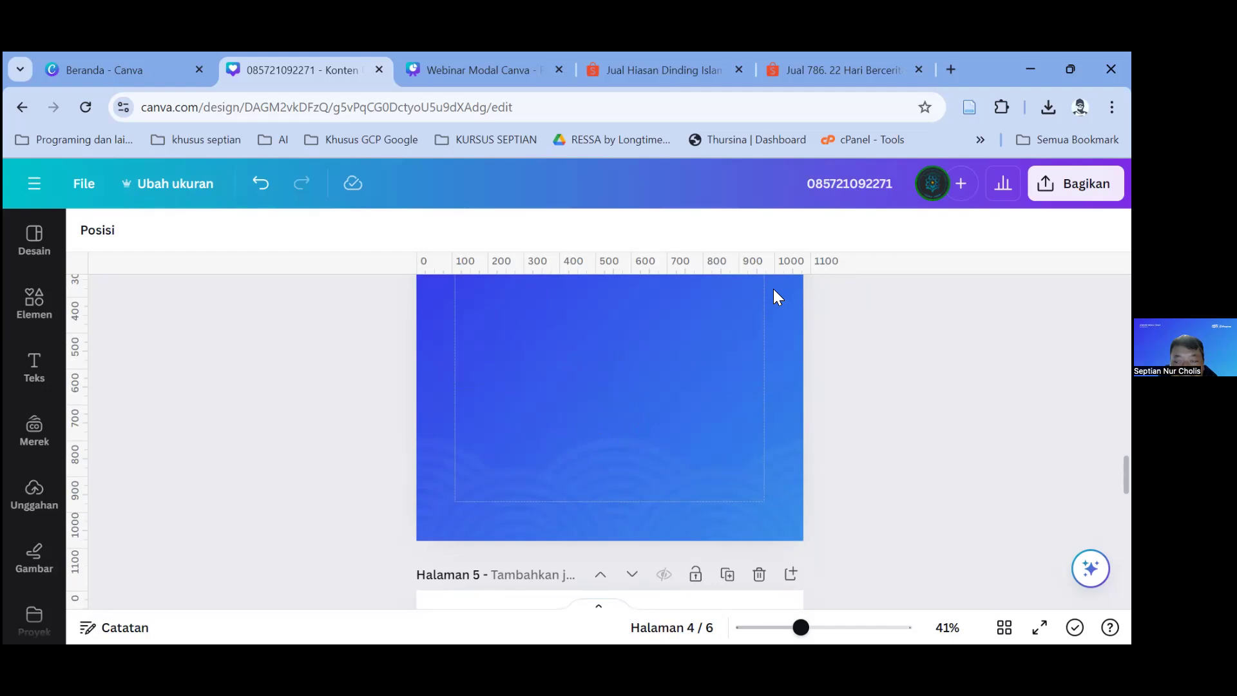
left_click(518, 75)
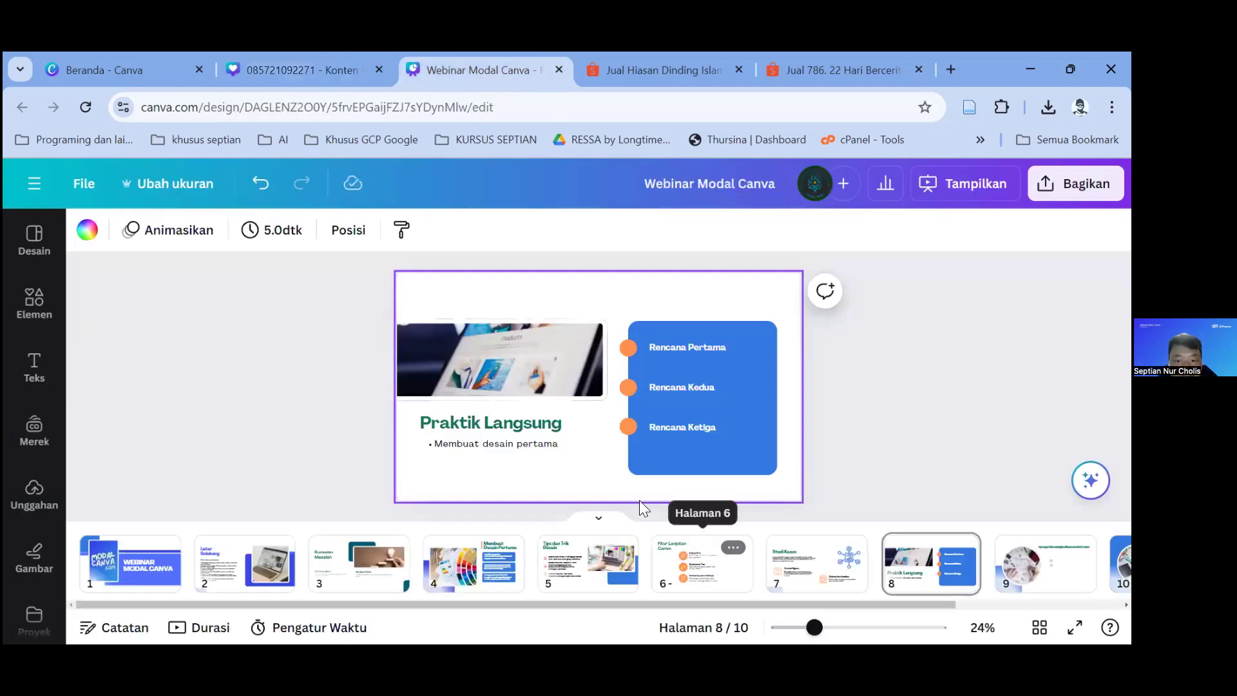
Step: Show slide 9, 'Tips agar bisa menghasilkan cuan dari canva'
left_click(1045, 564)
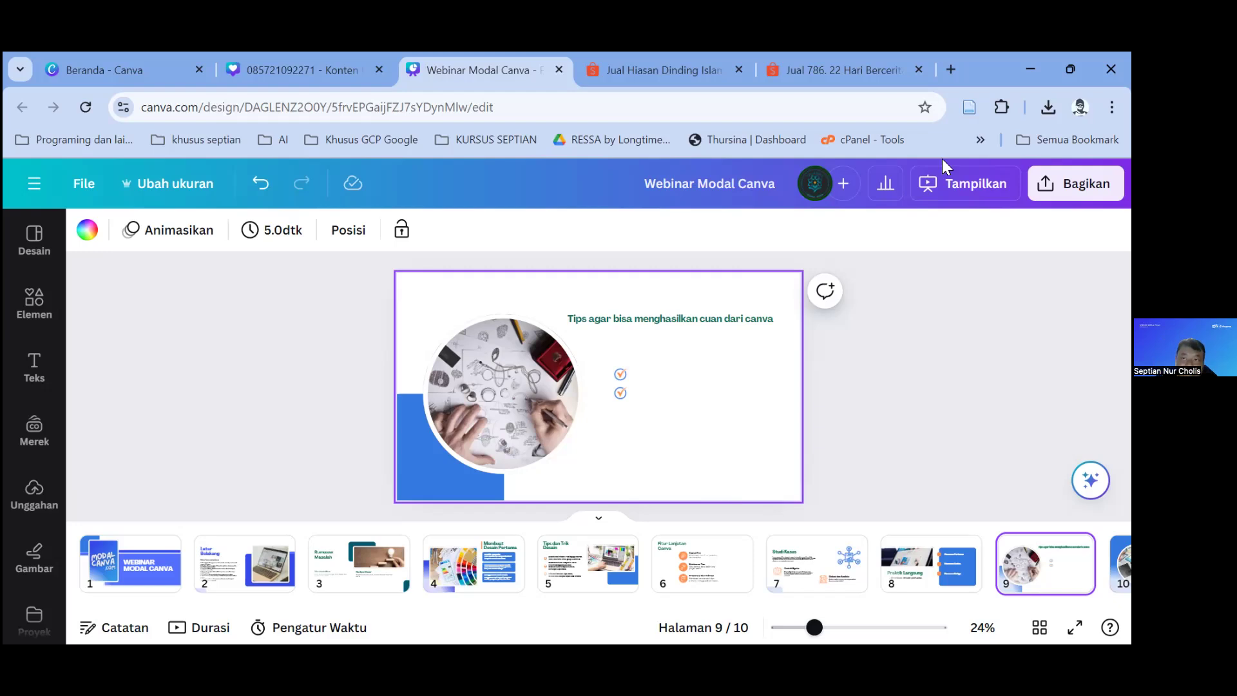
Step: Search Google for 'pacdora' in a new tab and open the Pacdora website
left_click(950, 69)
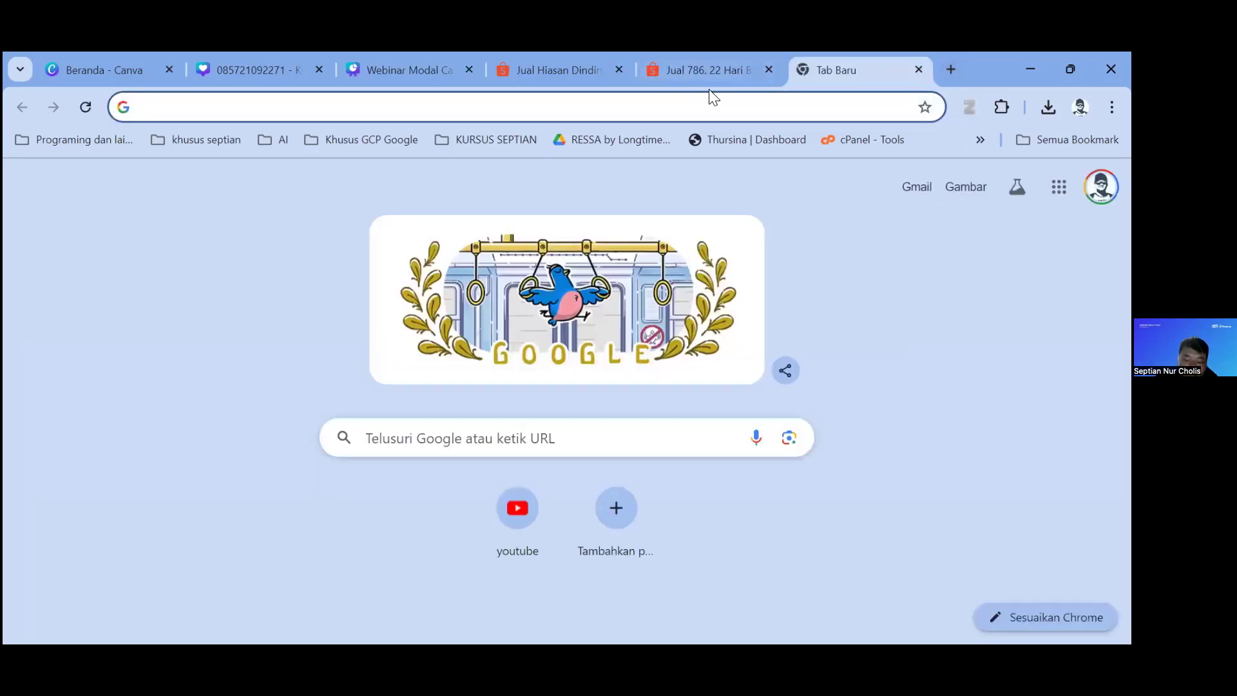
type("pacdora")
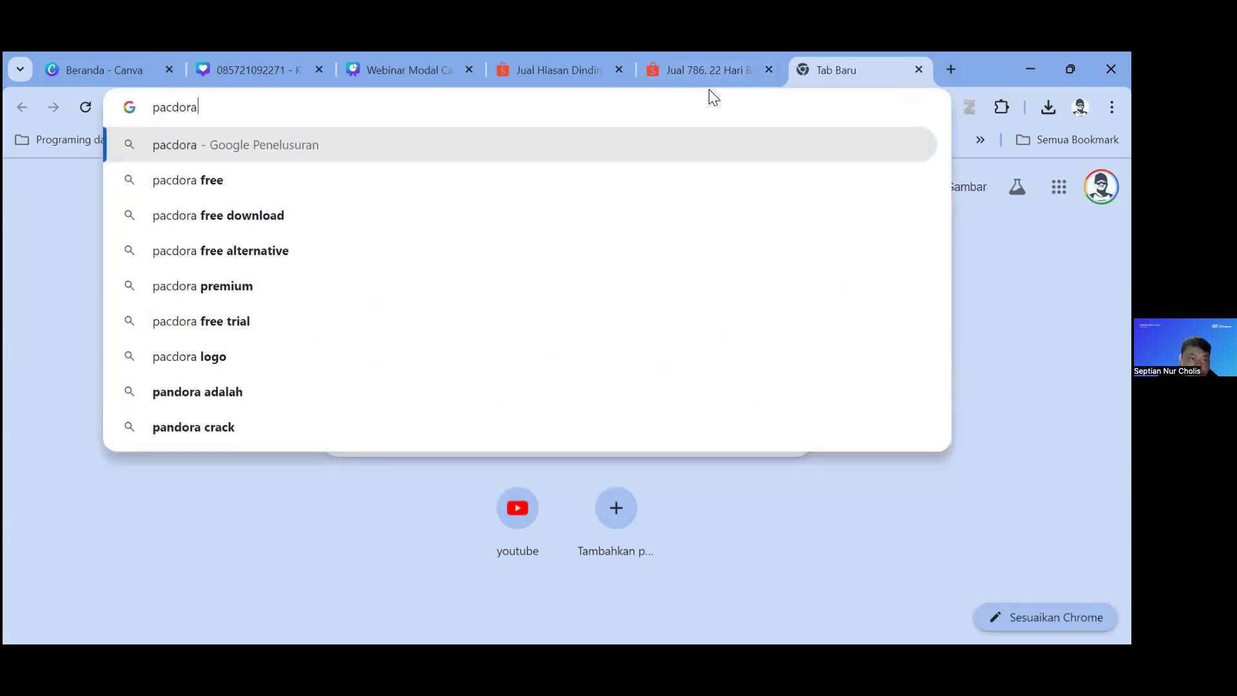
key("Return")
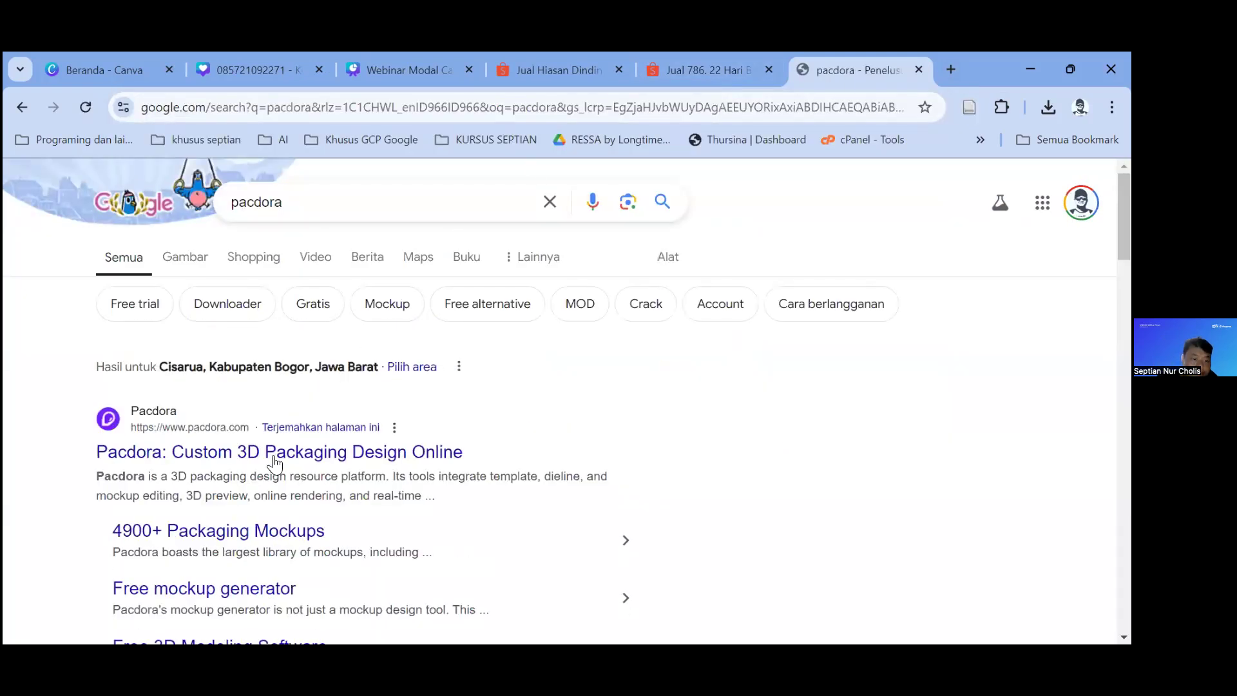
left_click(275, 459)
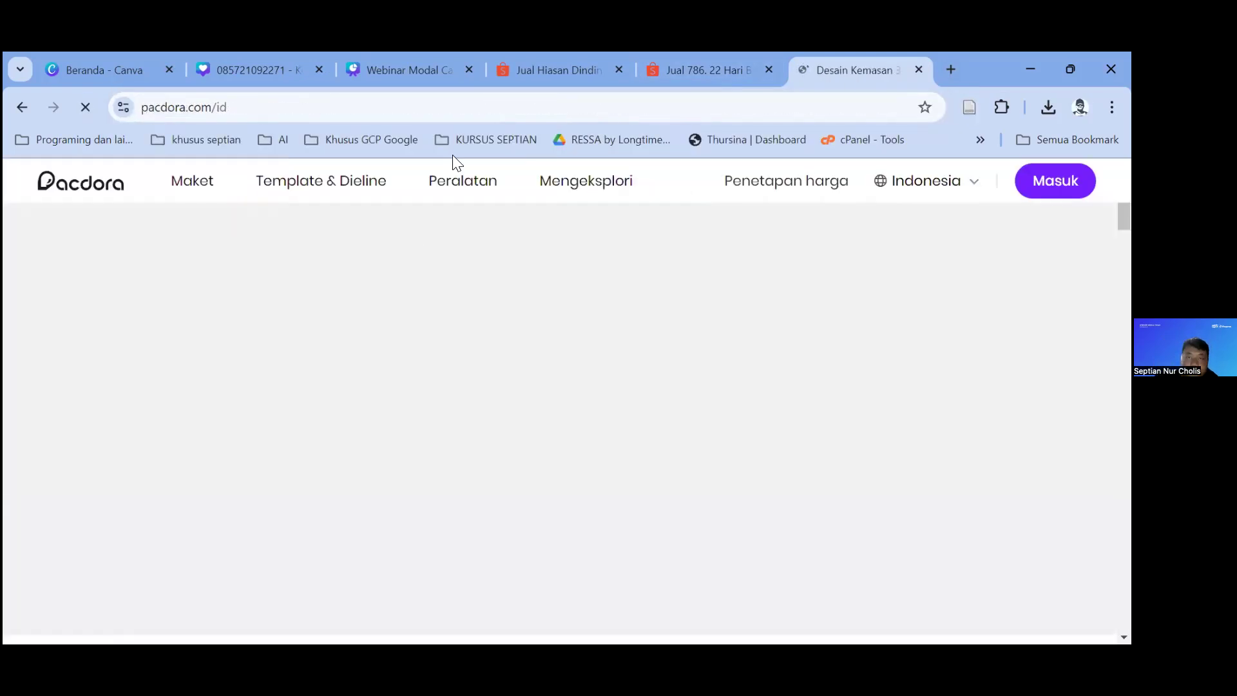
Step: Flip through the other open tabs and settle back on the Pacdora website
left_click(626, 61)
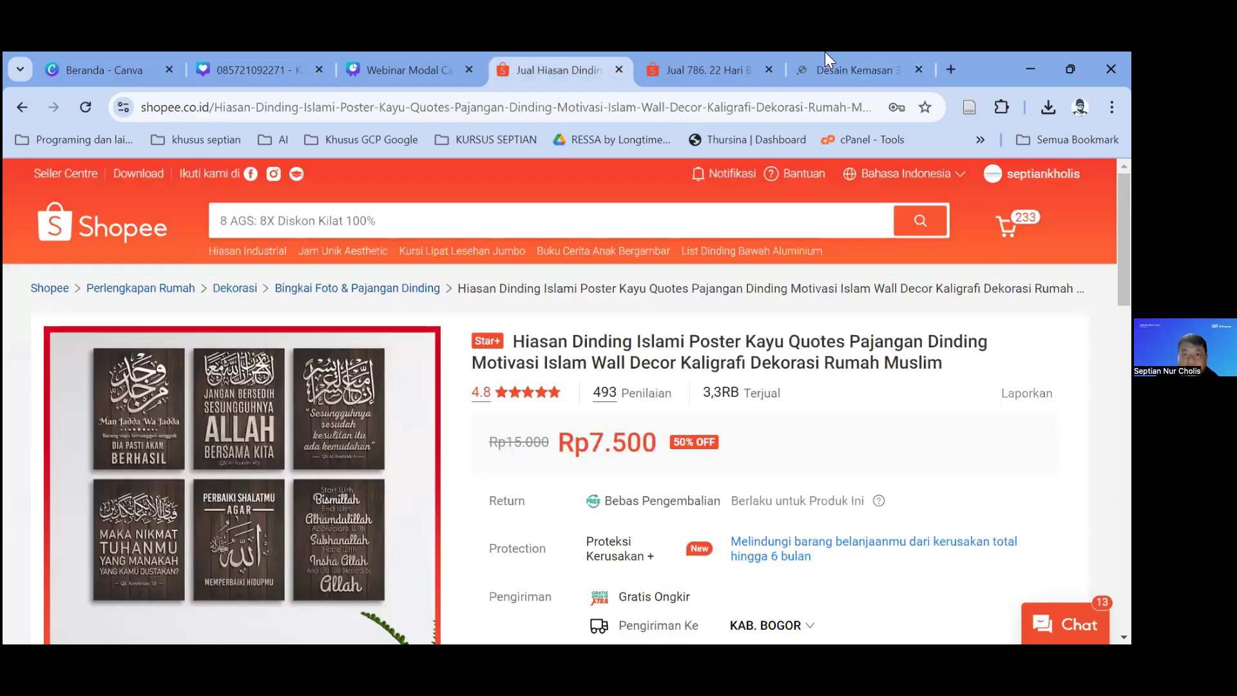
left_click(825, 53)
left_click(727, 58)
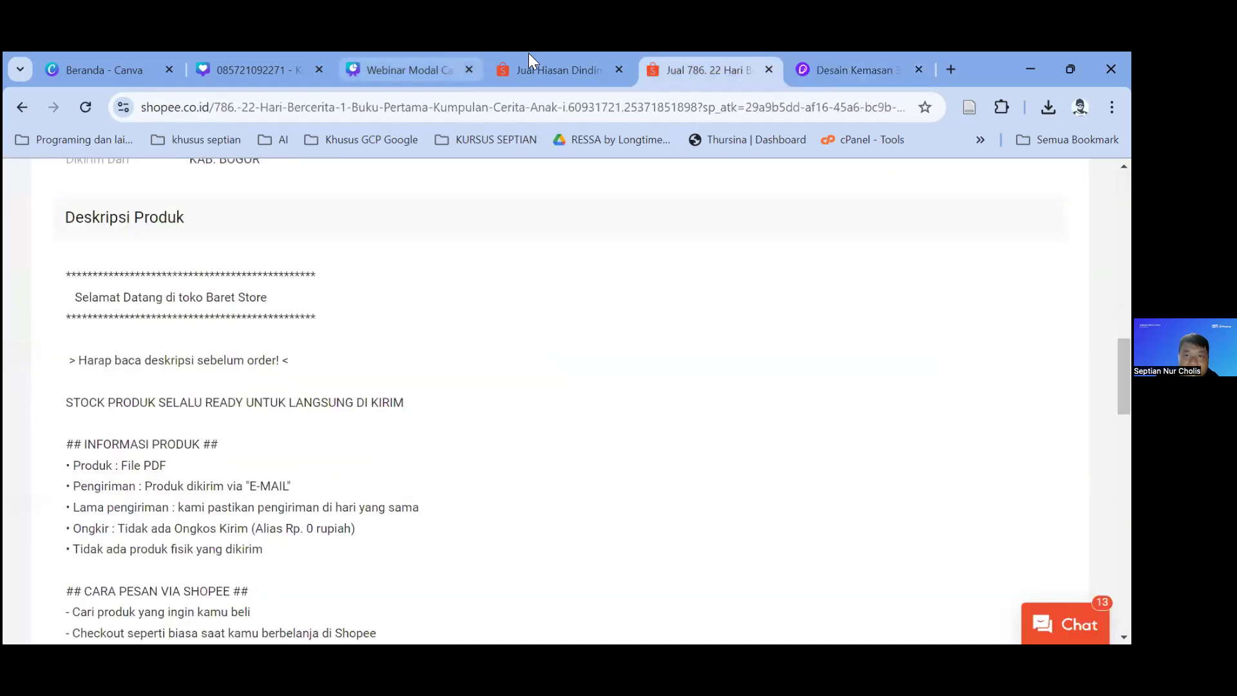
left_click(528, 59)
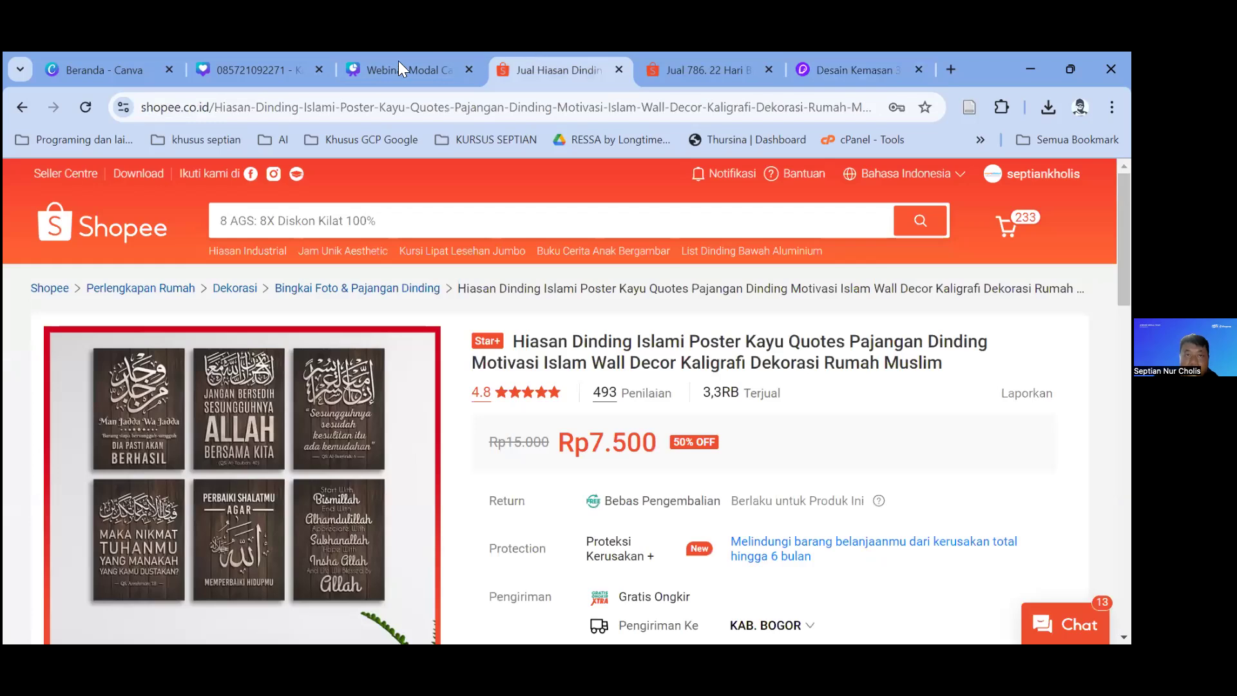
left_click(358, 53)
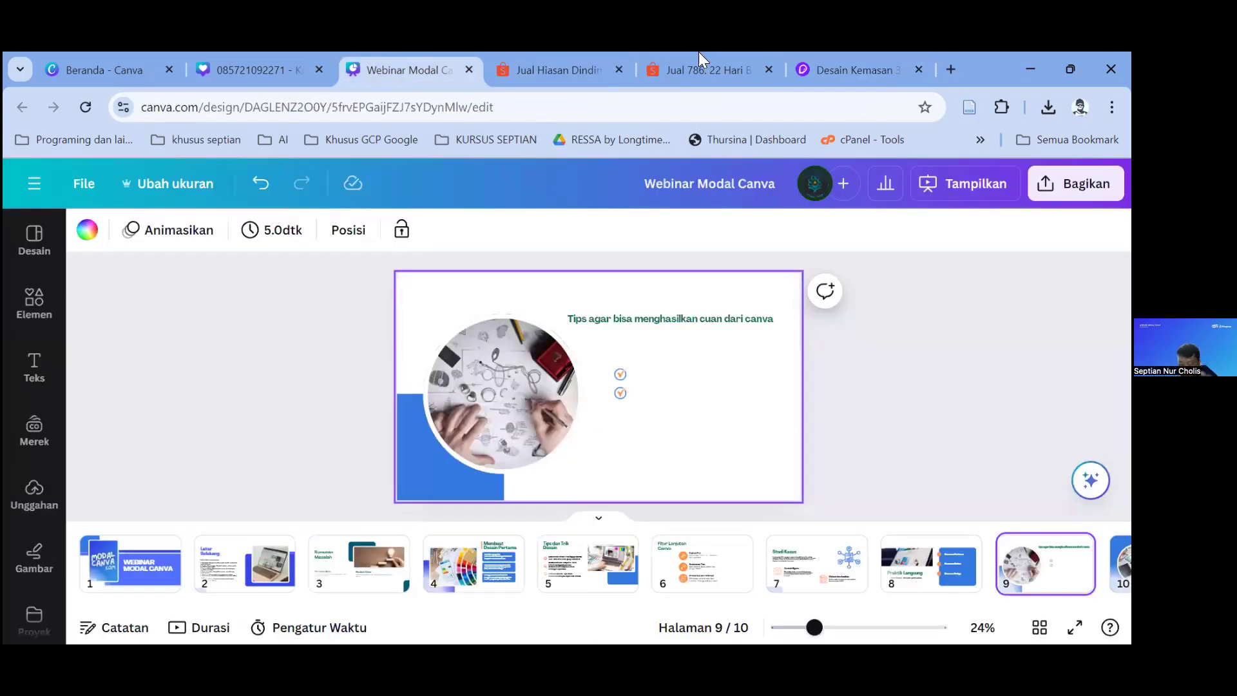
left_click(851, 69)
scroll(567, 399, "down", 5)
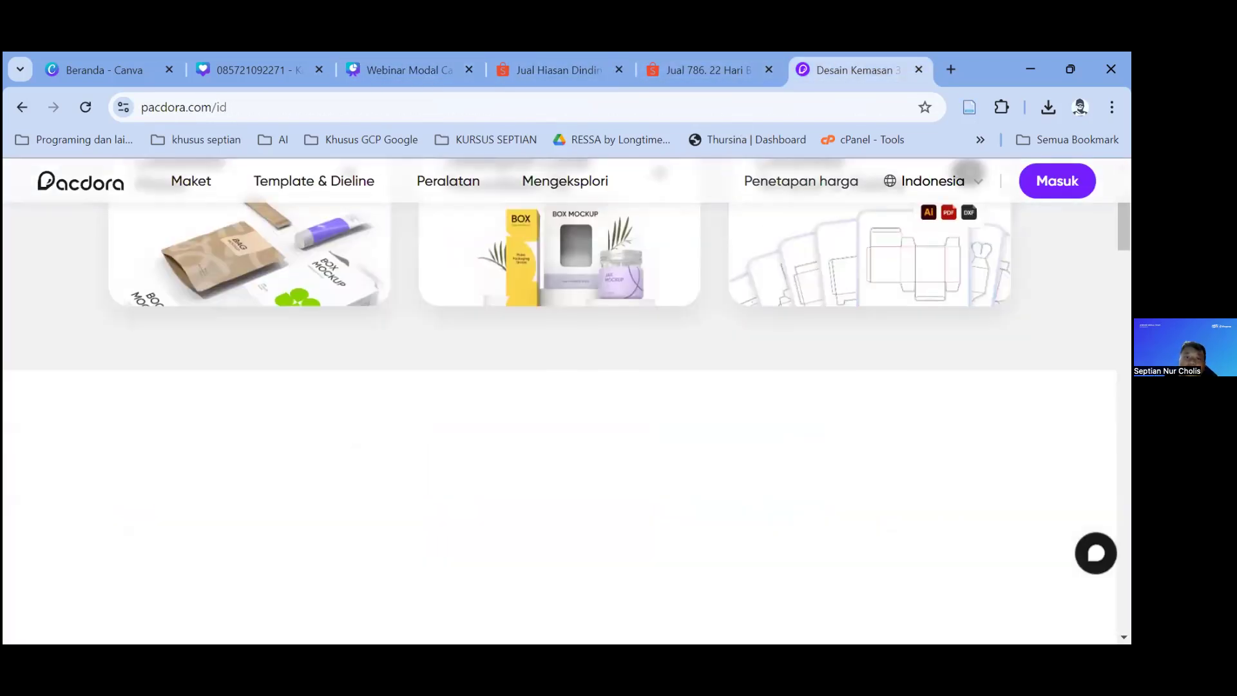
Step: Sign in to Pacdora with Google, start a new 3D design file, and close the Tuck end tab
left_click(1057, 180)
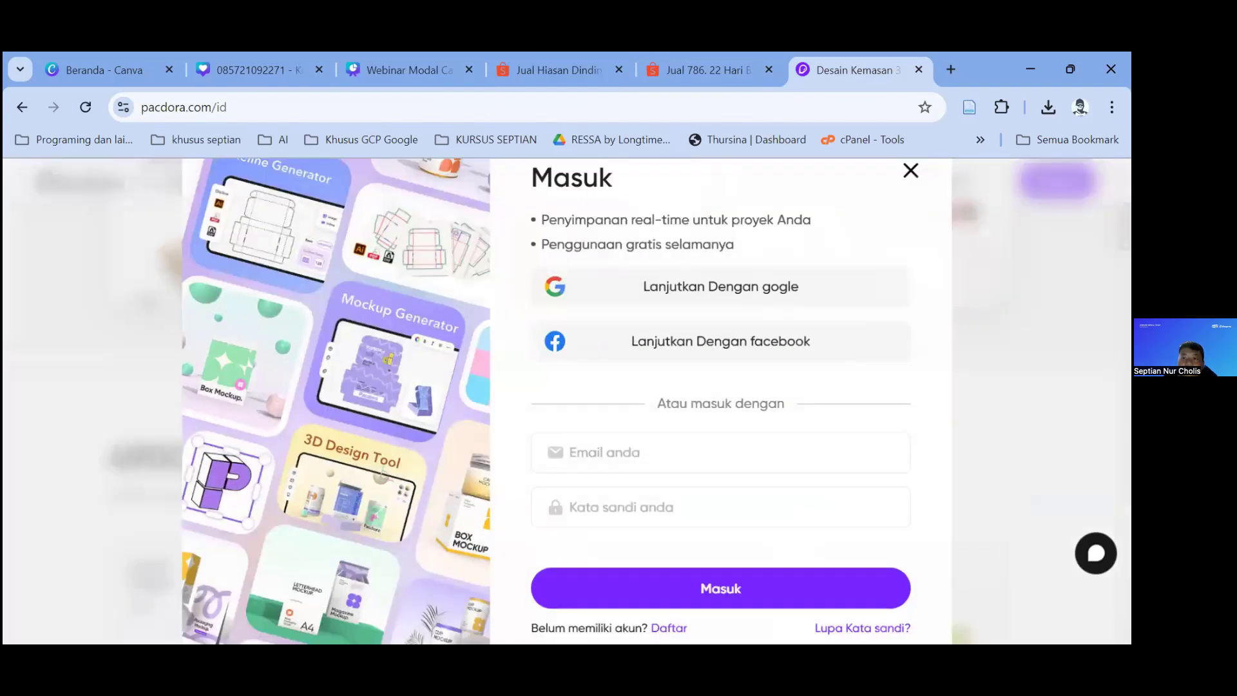
left_click(756, 282)
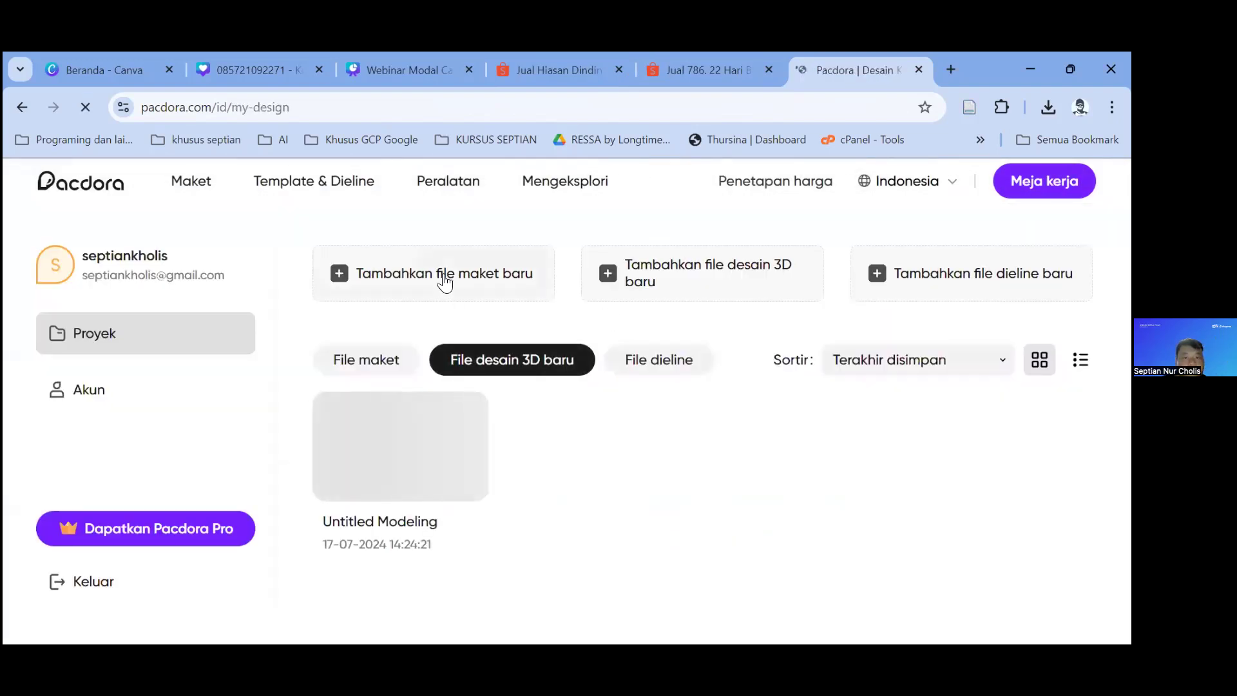
left_click(444, 282)
left_click(718, 62)
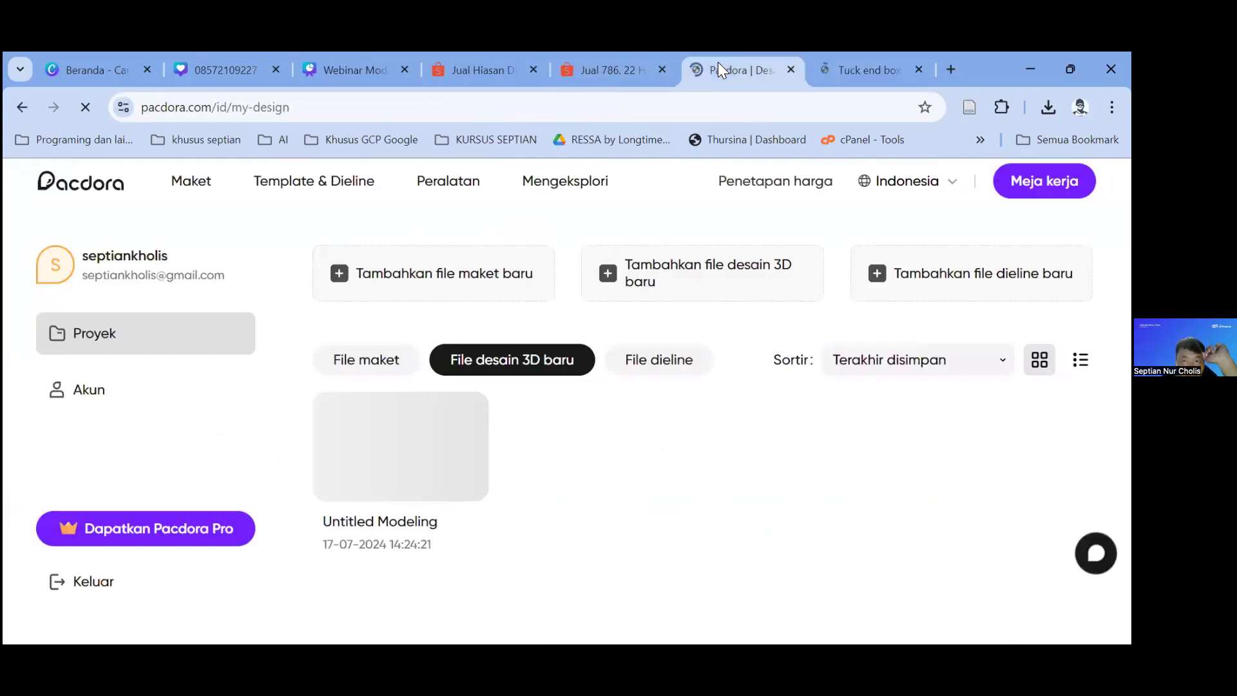
left_click(400, 442)
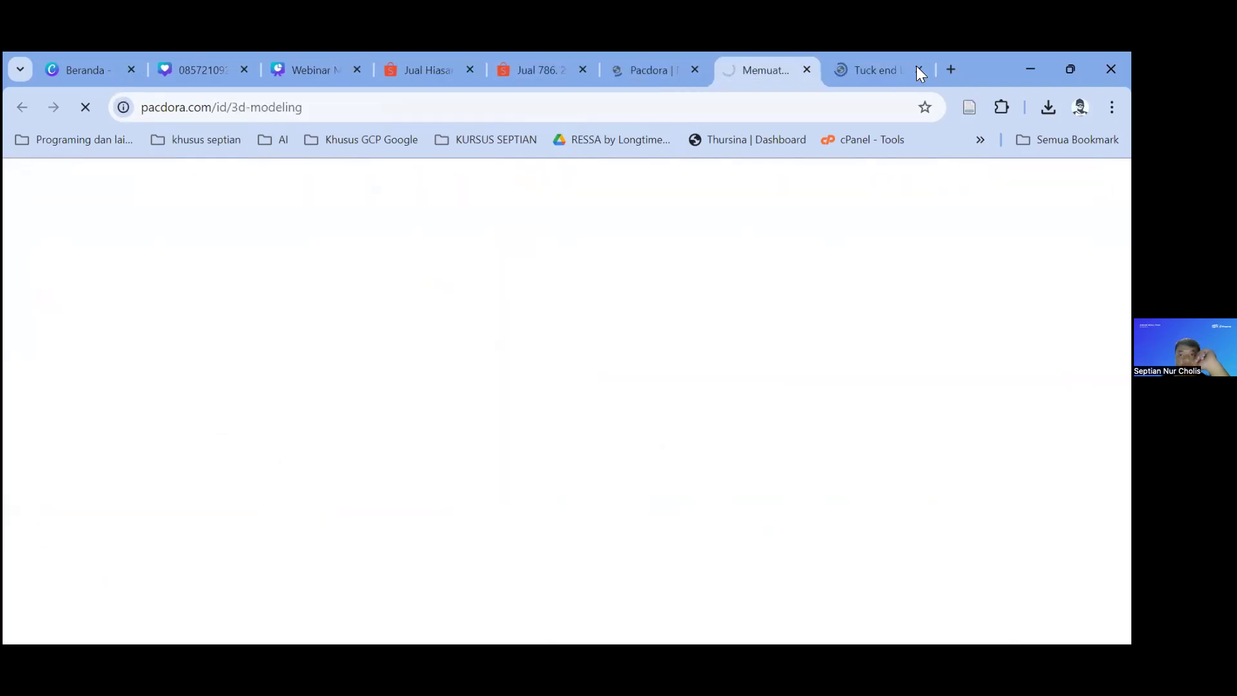
left_click(919, 70)
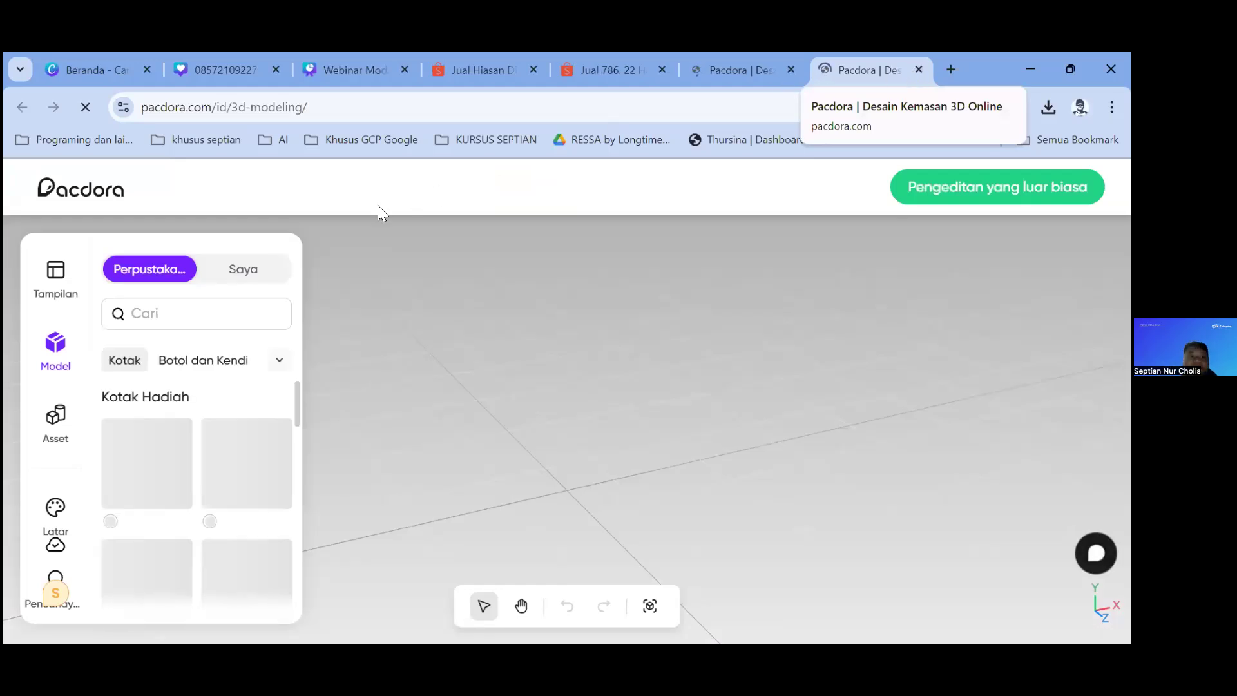
Step: Open the Model library's Botol dan Kendi category and add a bottle model
left_click(199, 323)
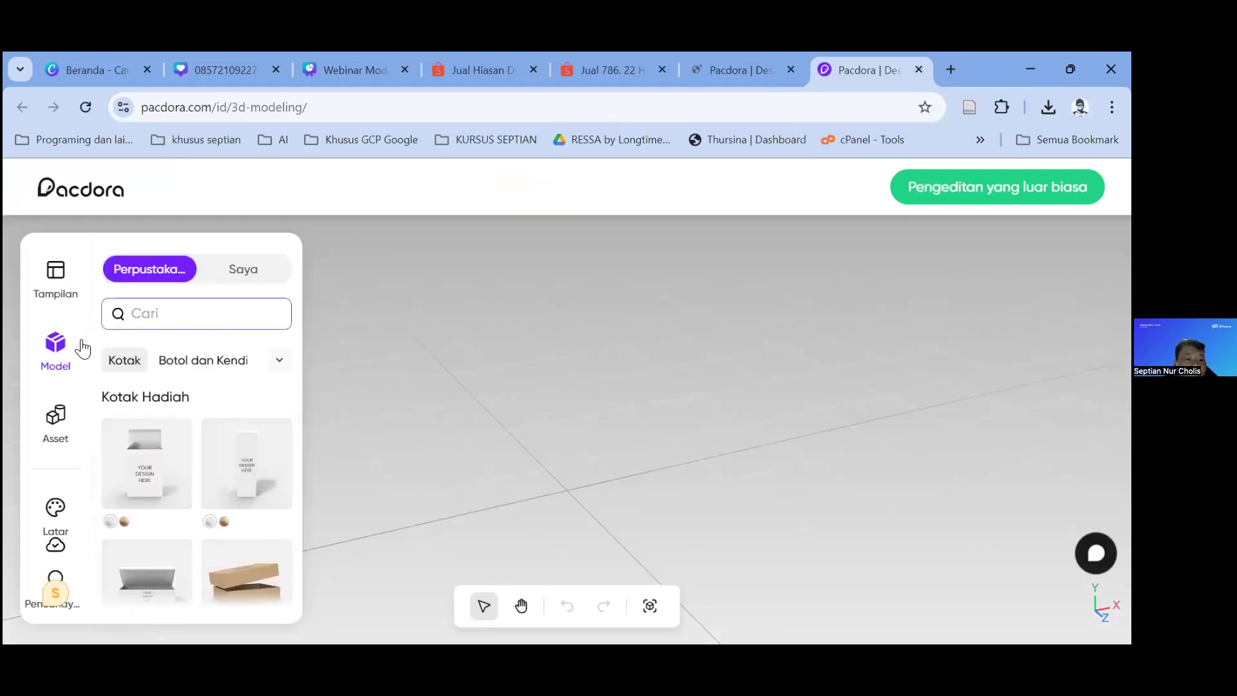
scroll(216, 459, "down", 5)
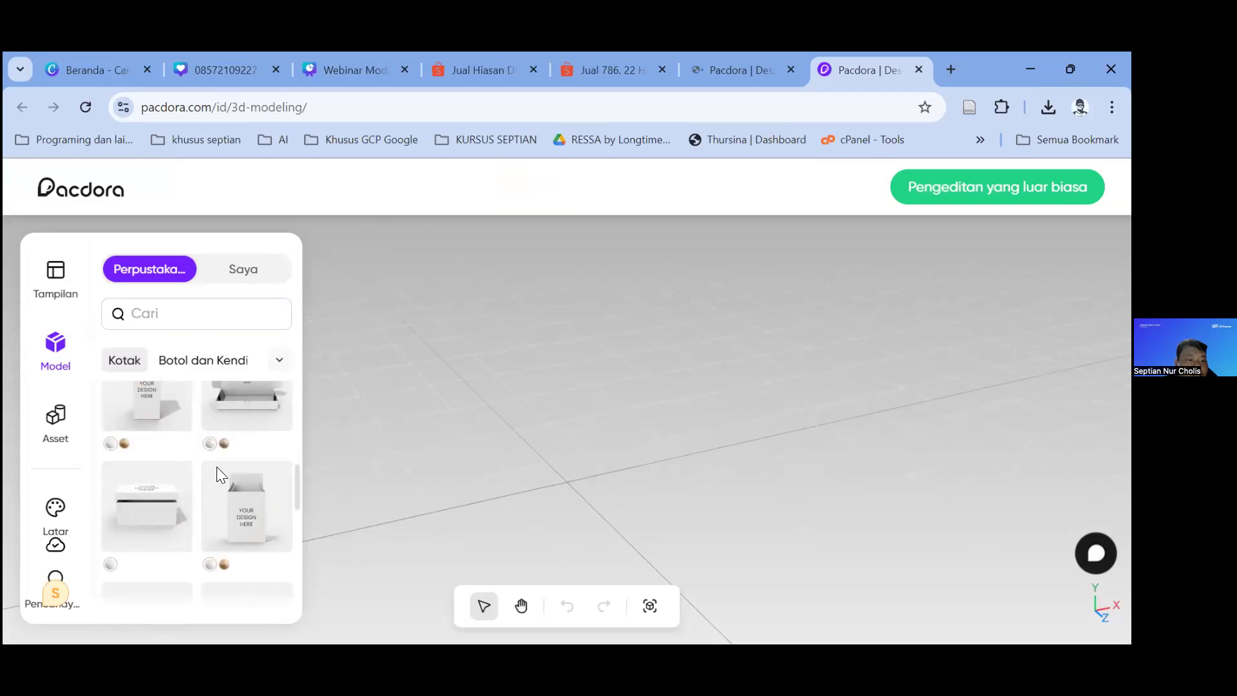
scroll(216, 466, "down", 5)
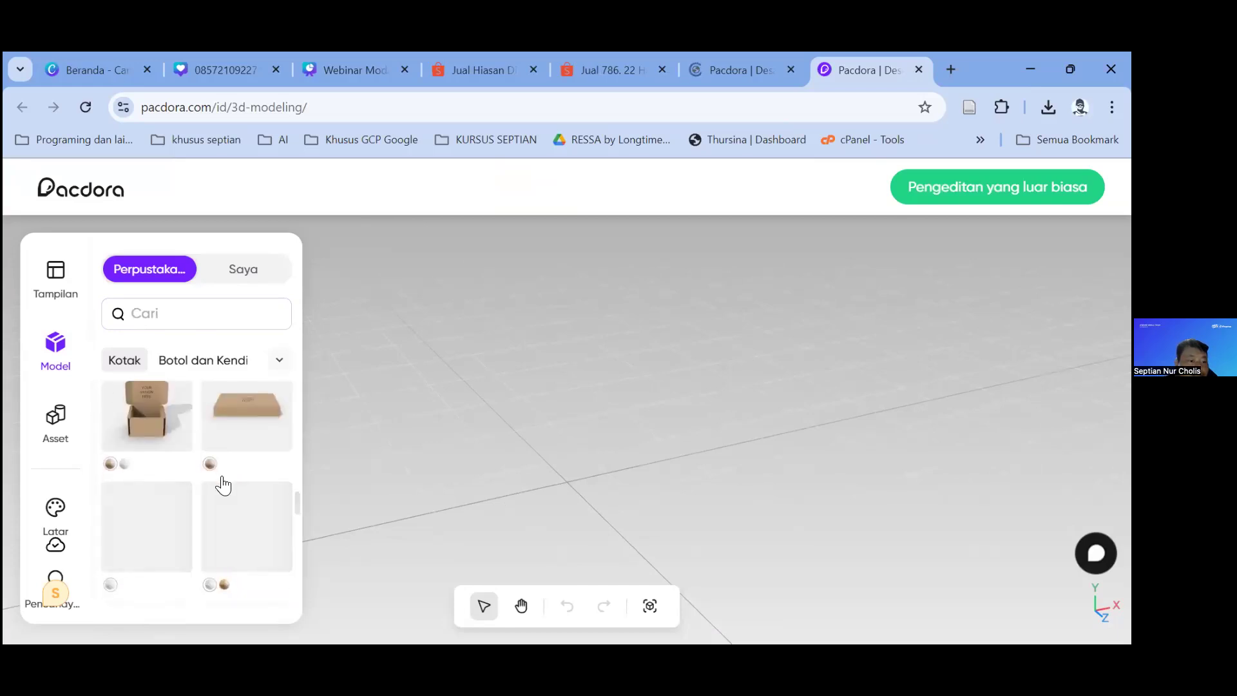
scroll(224, 474, "down", 2)
left_click(221, 360)
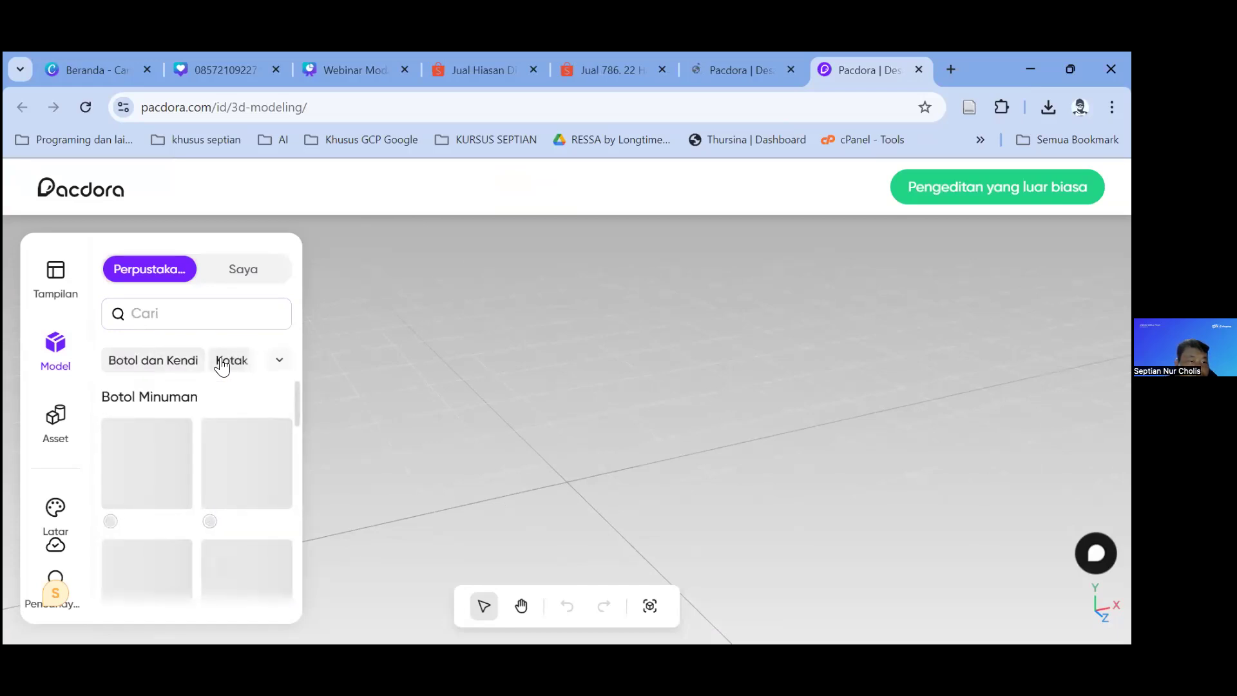
left_click(243, 475)
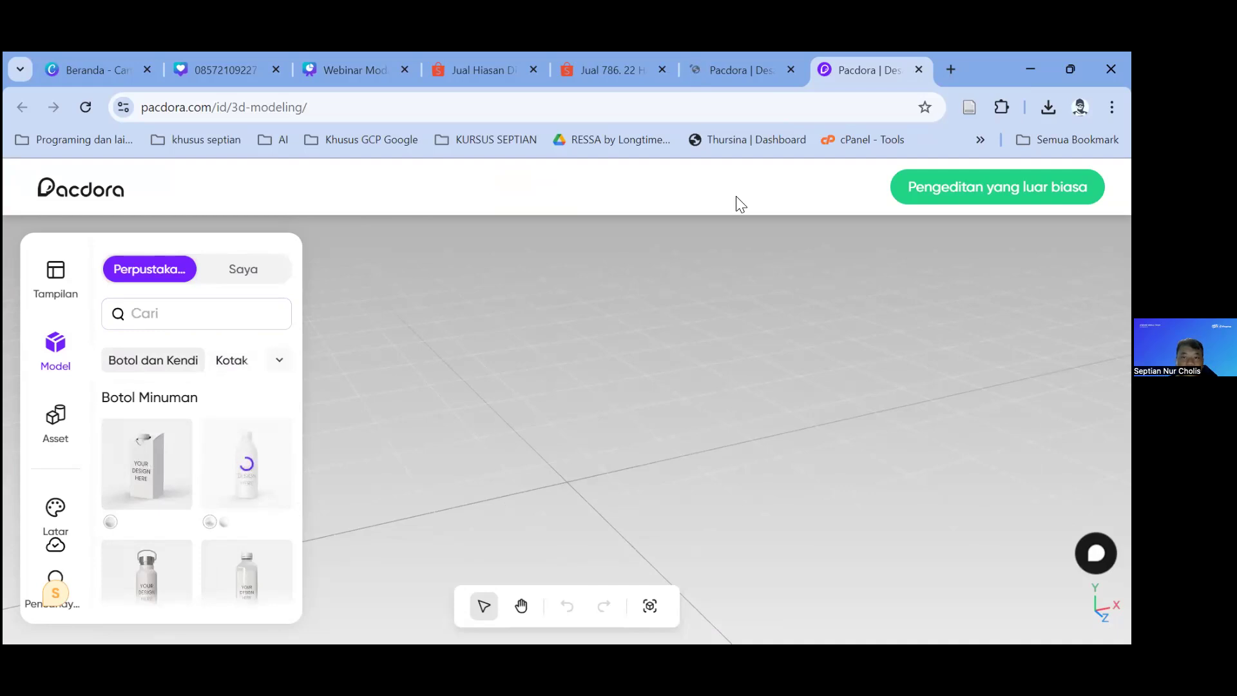
Step: Close the duplicate Pacdora tab, add the clear bottle, and open its 265 × 140 mm label editor
left_click(790, 67)
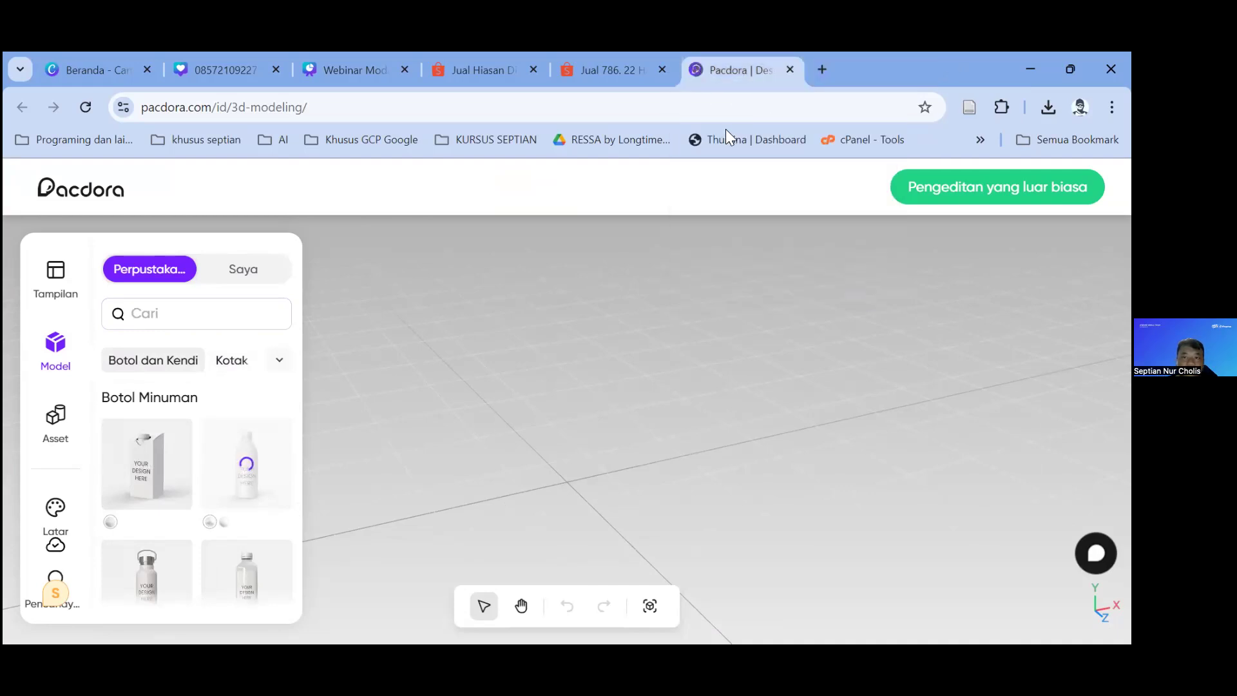
scroll(274, 458, "down", 2)
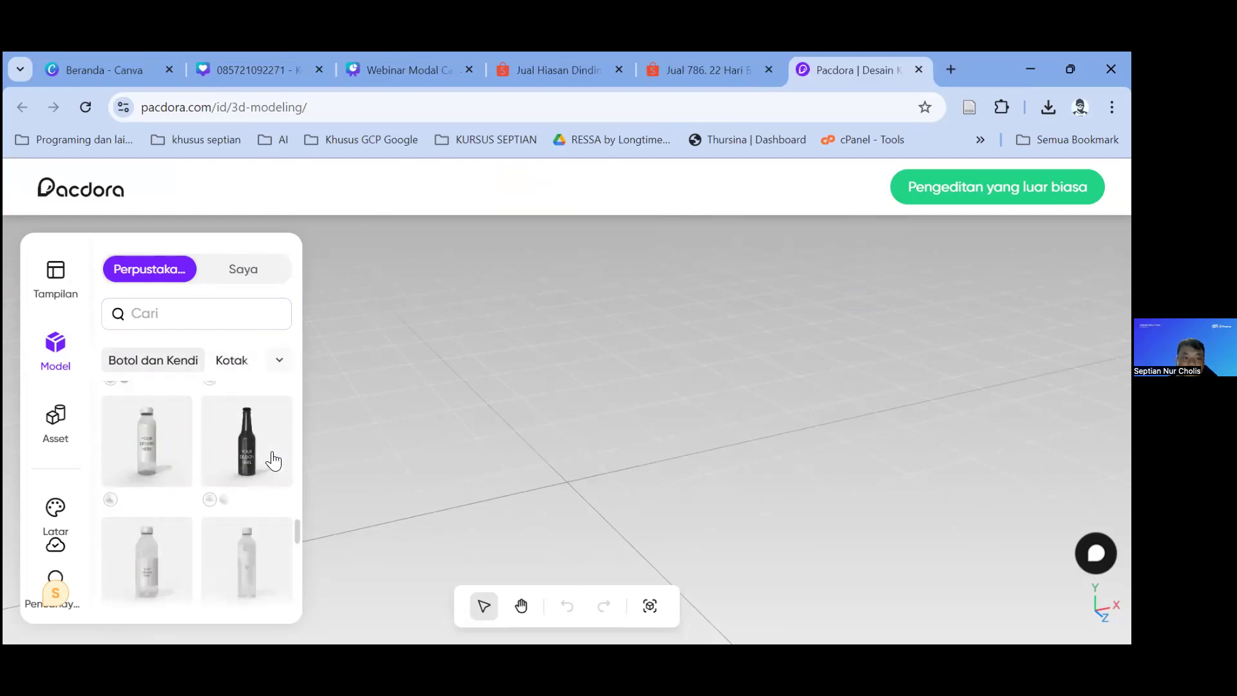
left_click(279, 456)
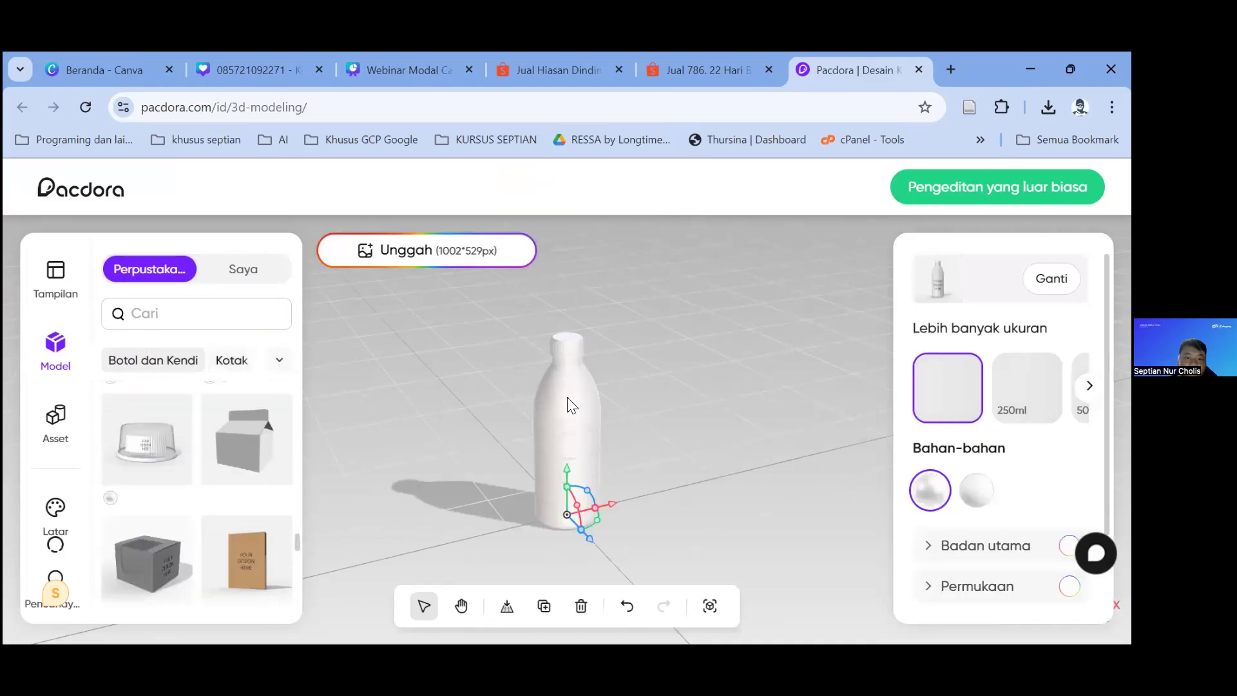
left_click(402, 253)
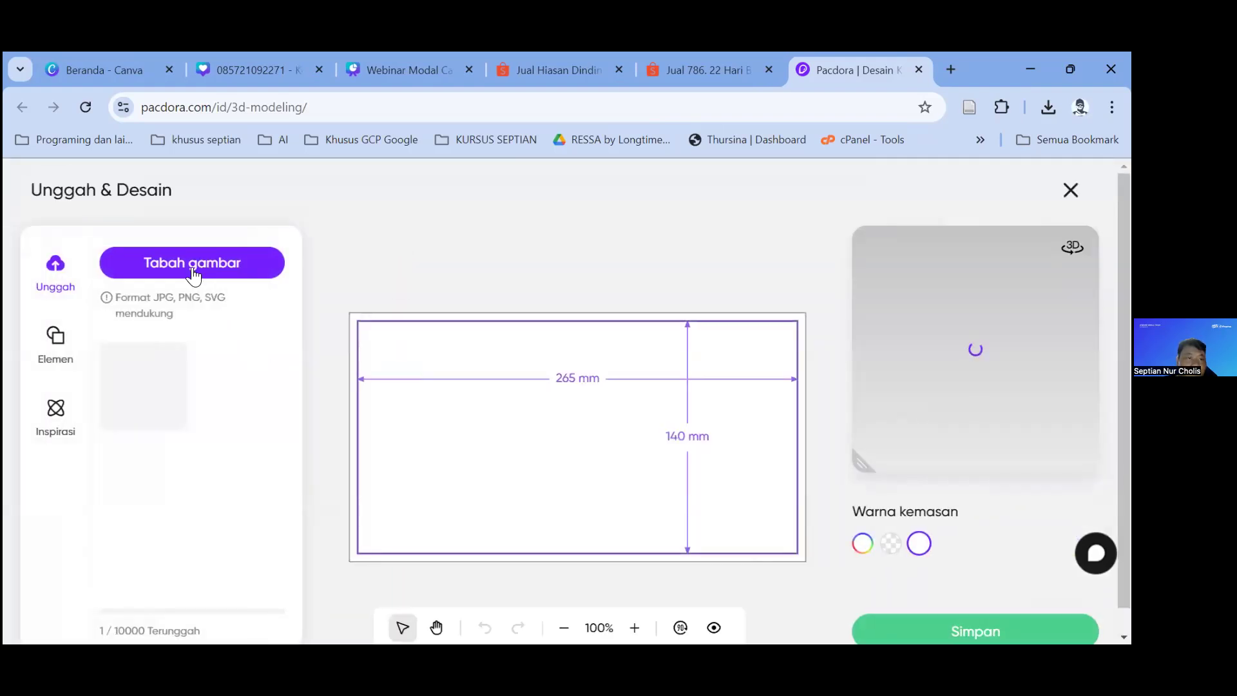
Step: Upload the ES KALE design image and place it at the left edge of the bottle label
left_click(191, 271)
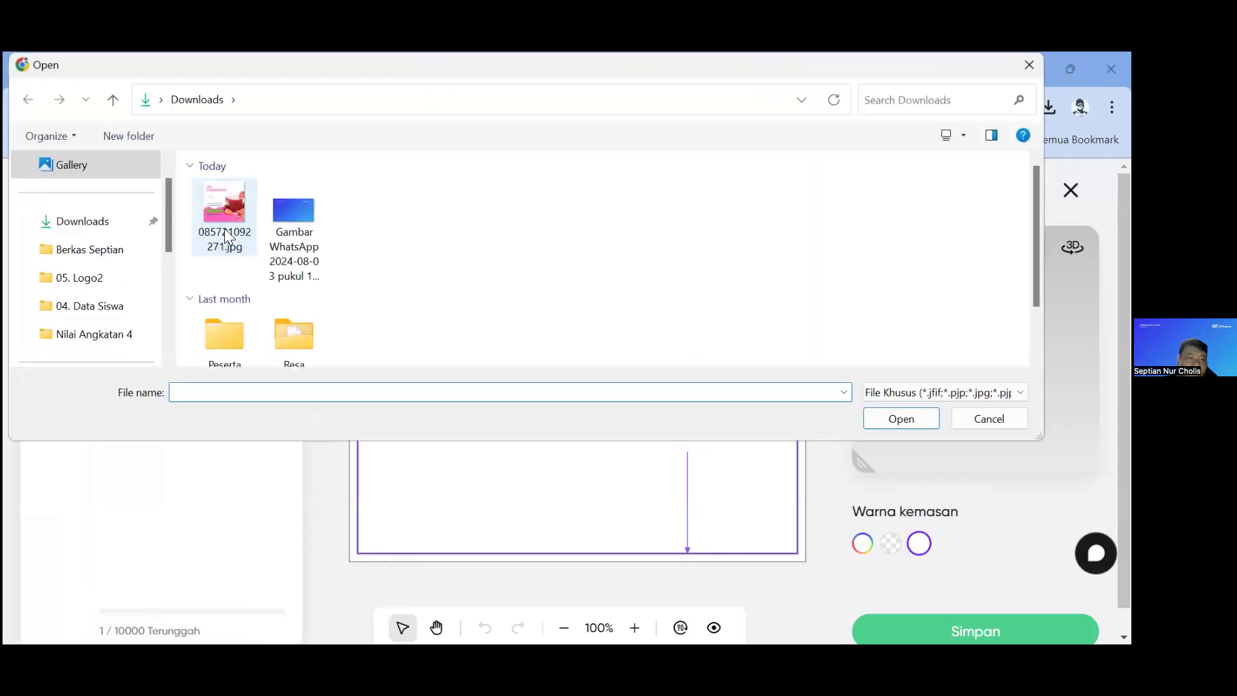
double_click(224, 206)
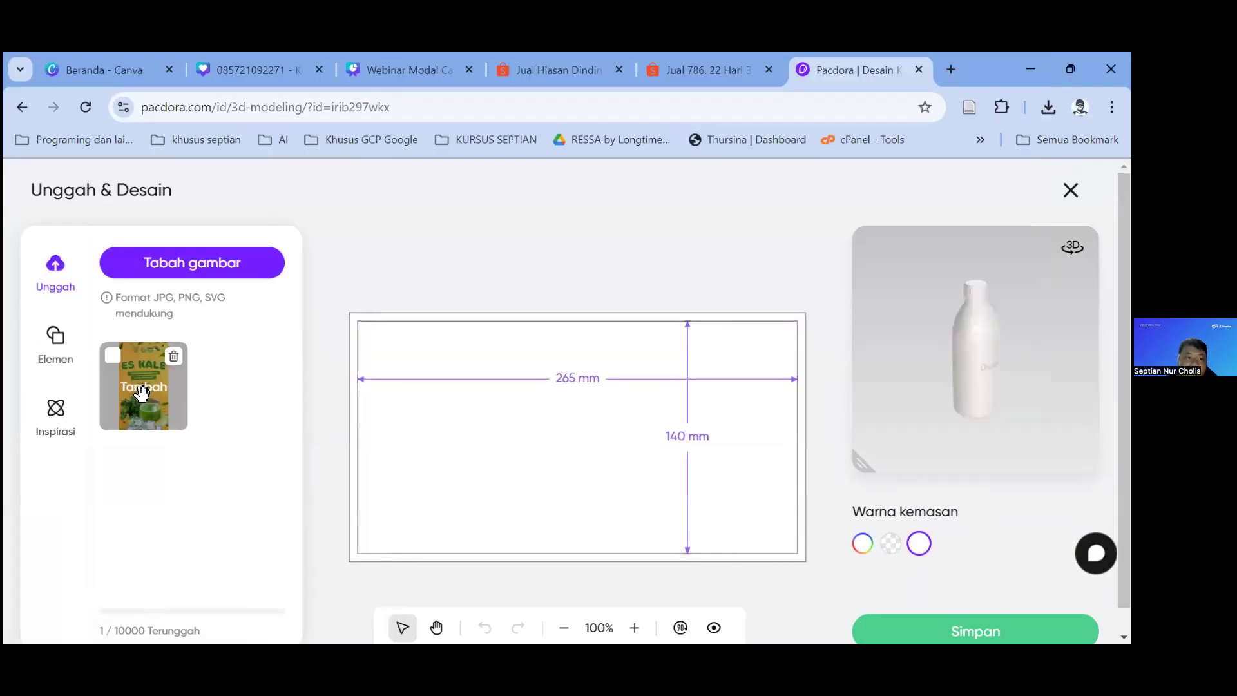
left_click(144, 386)
left_click_drag(593, 426, 362, 416)
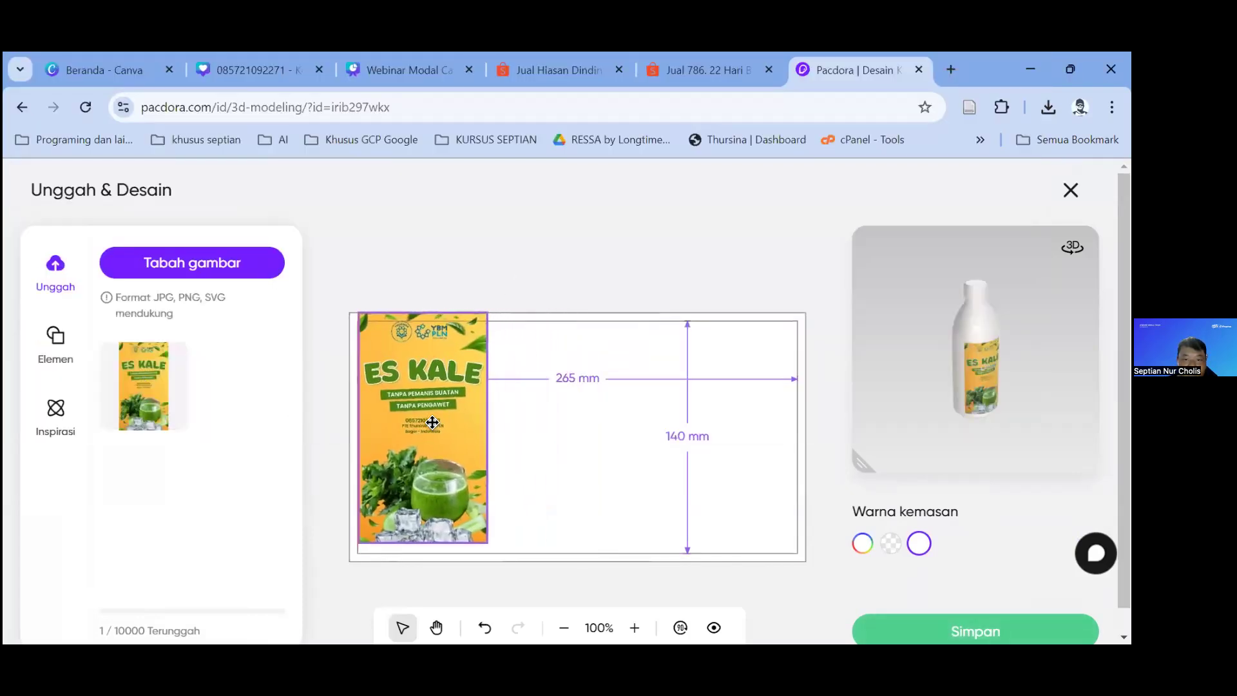
Step: Duplicate the ES KALE image into four side-by-side copies spanning the label
left_click(443, 422)
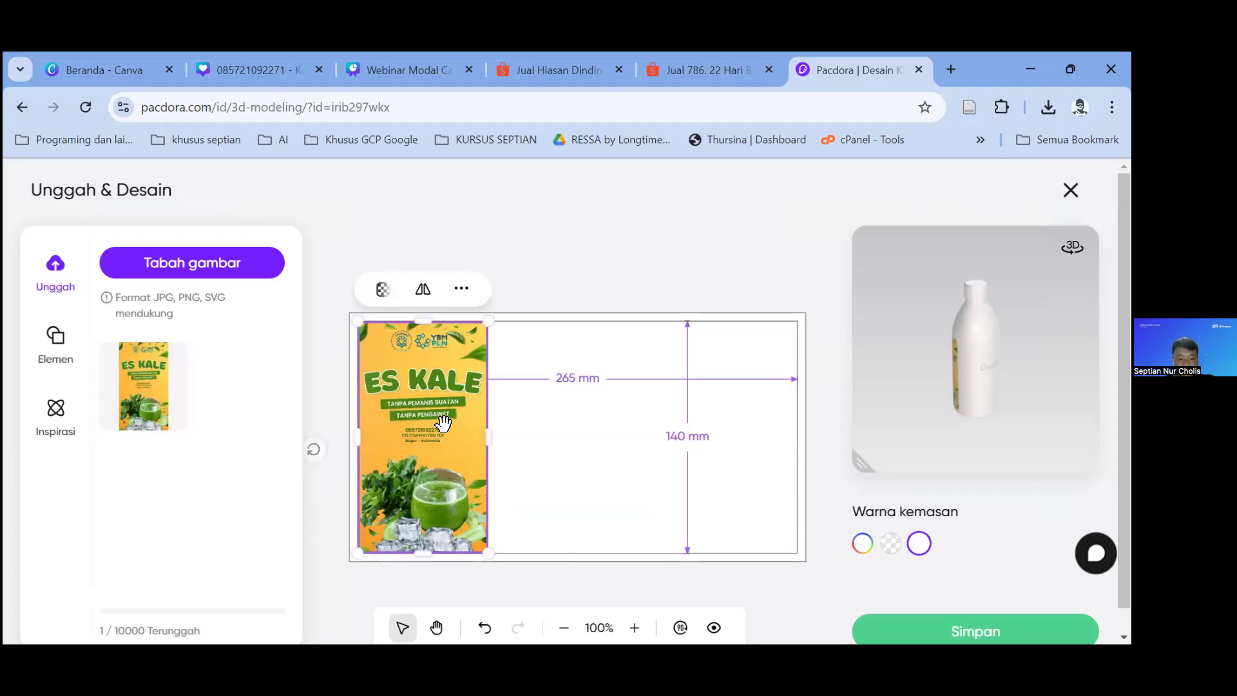
key("ctrl+d")
left_click_drag(480, 438, 679, 374)
key("ctrl+d")
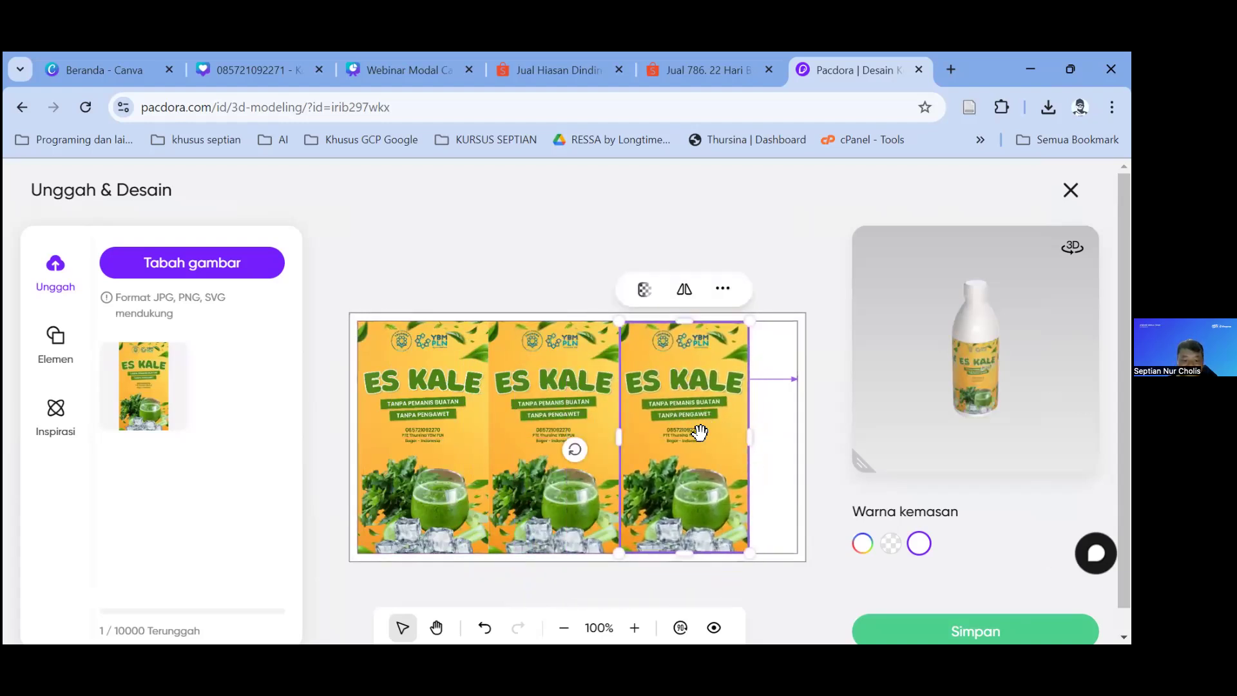
key("ctrl+d")
left_click_drag(703, 444, 809, 424)
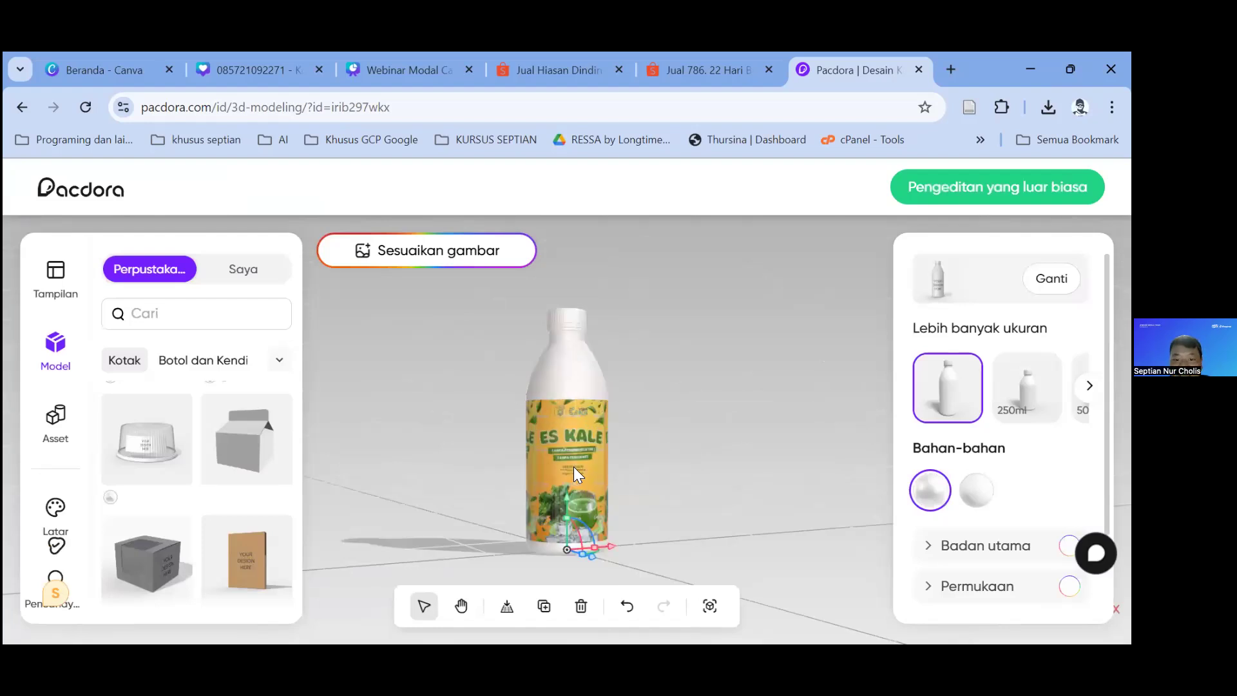
Step: Orbit the labelled bottle to check its seam, then return to the Canva juice design
left_click_drag(658, 452, 574, 441)
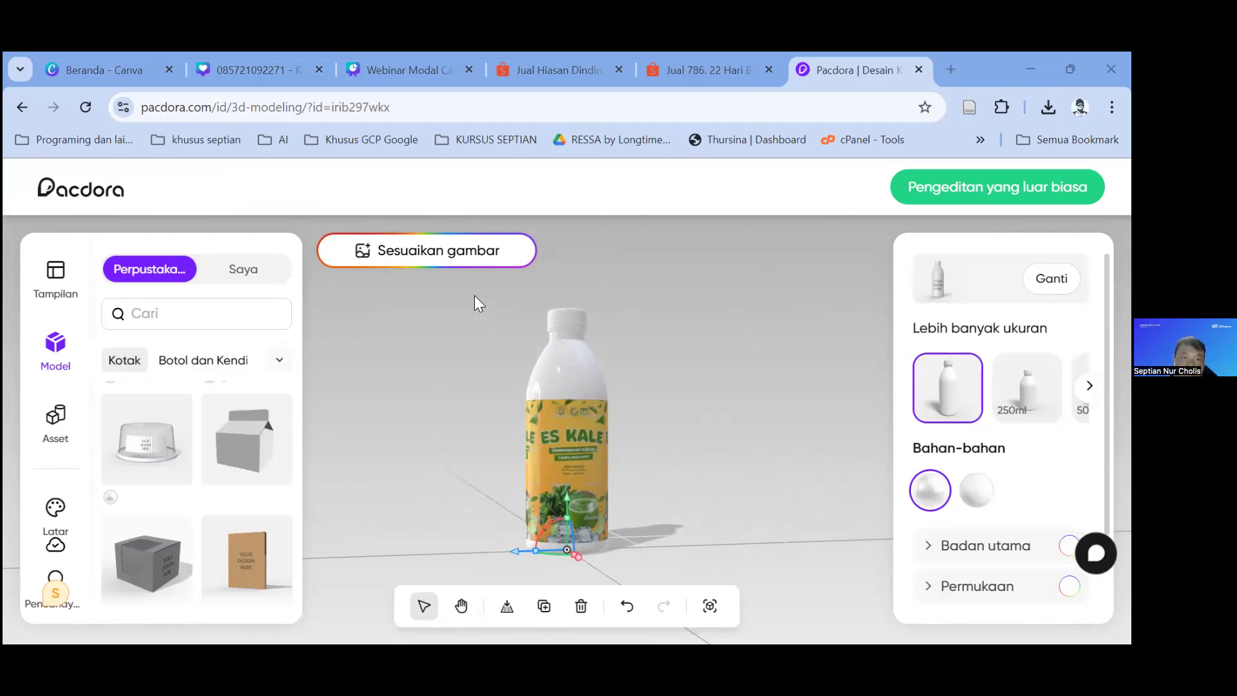
left_click(269, 71)
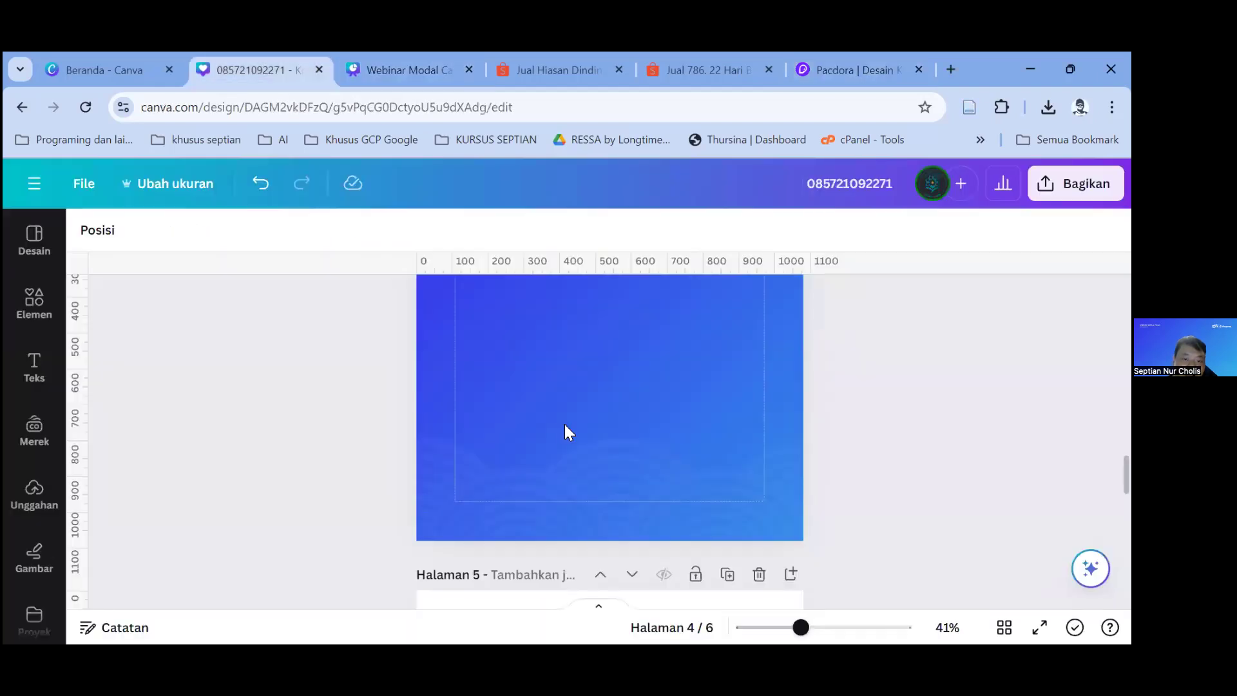
Step: Paste the bottle mockup onto page 5, beside the JUS JERUK heading
scroll(568, 431, "down", 10)
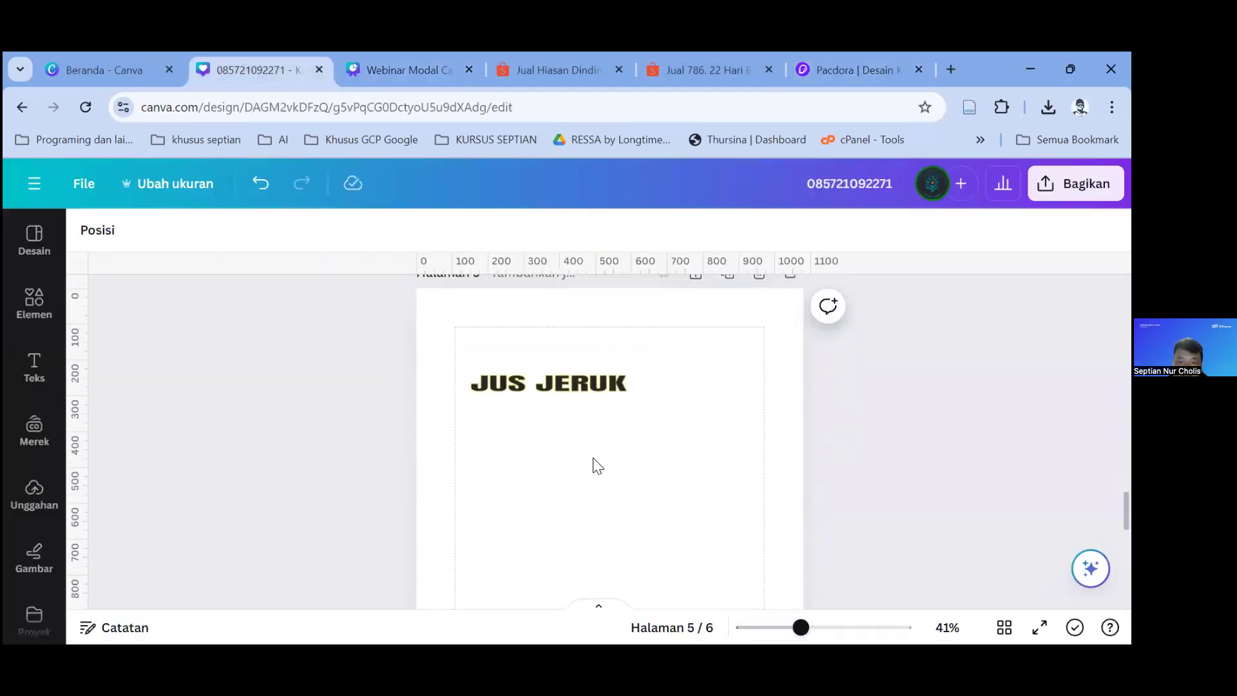
left_click(611, 419)
scroll(602, 455, "up", 3)
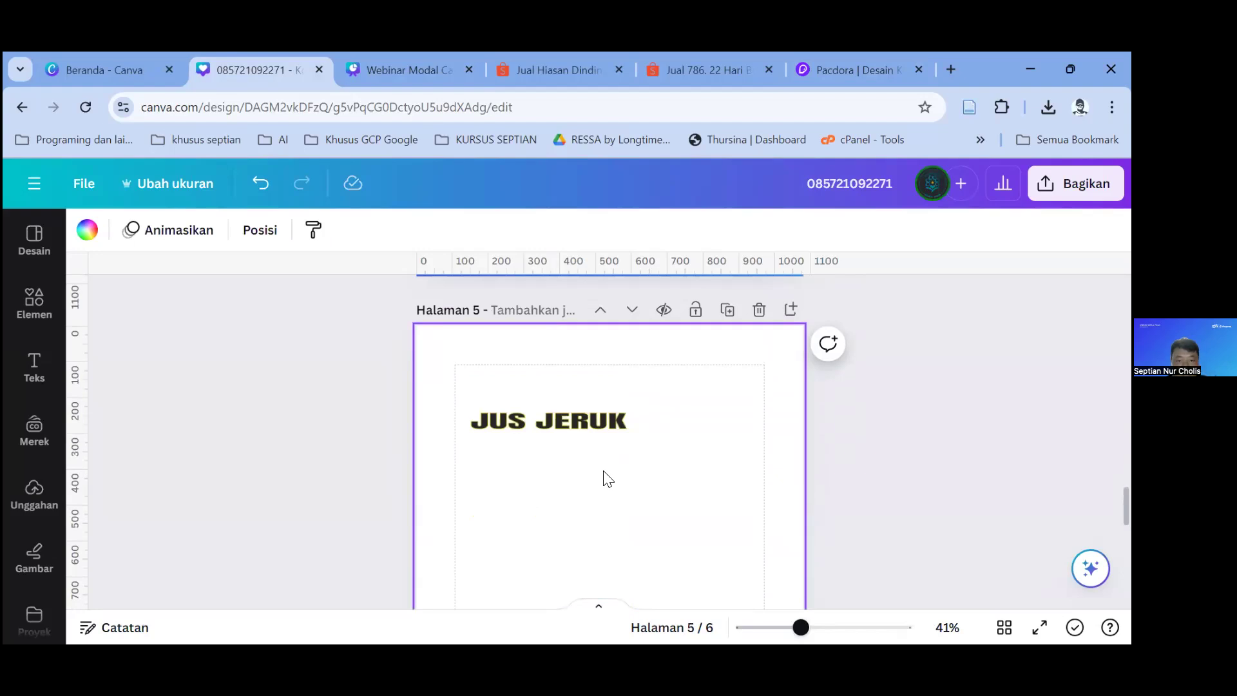
key("ctrl+v")
left_click_drag(625, 487, 717, 490)
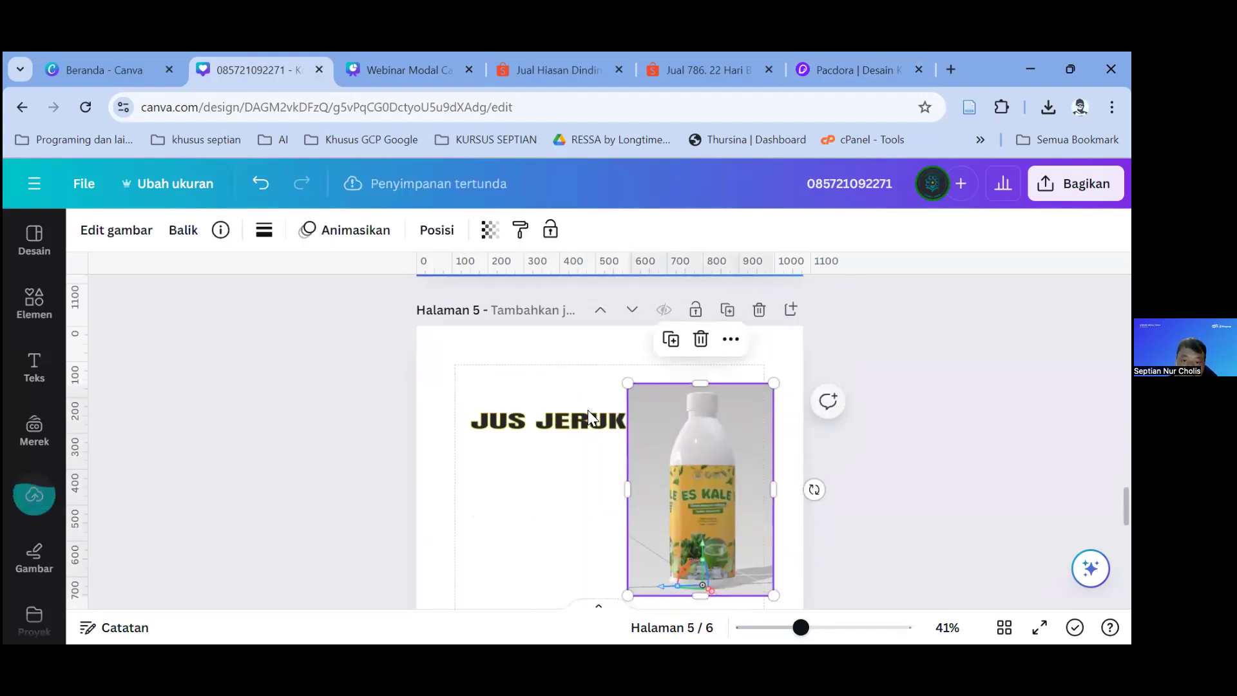
Step: Remove the bottle's background with Penghapus LB, adjust its position, then go to the Shopee wall-decor listing
left_click(127, 230)
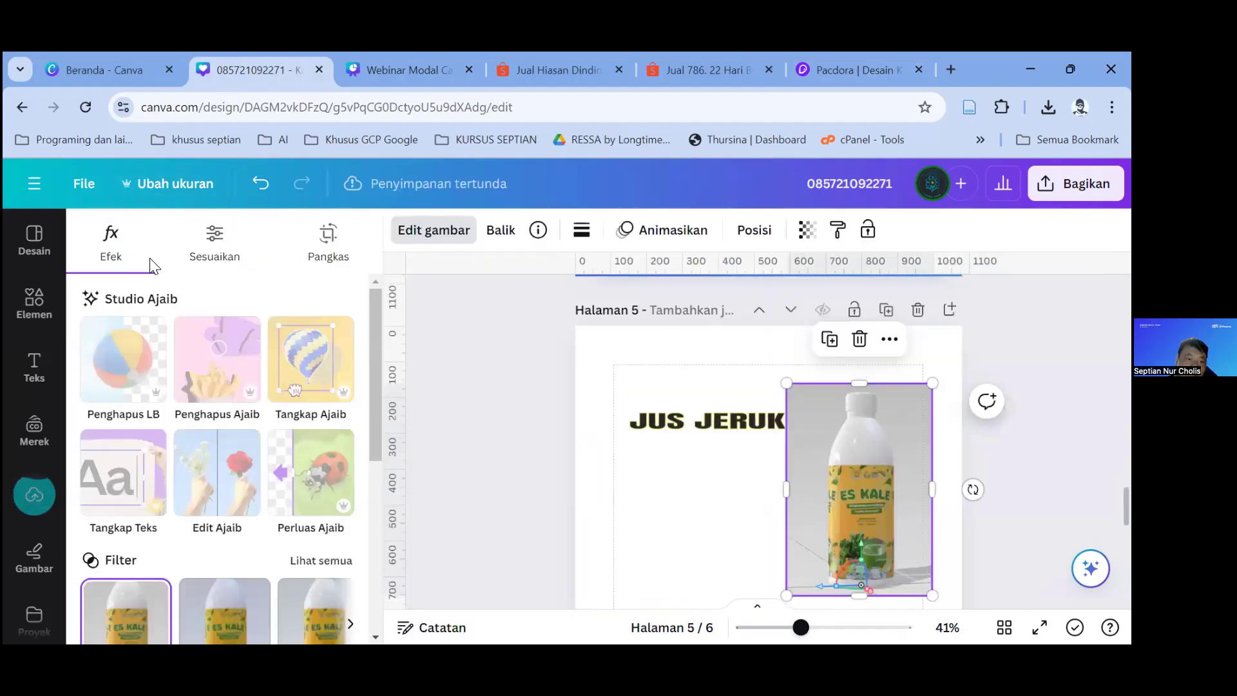
left_click(137, 361)
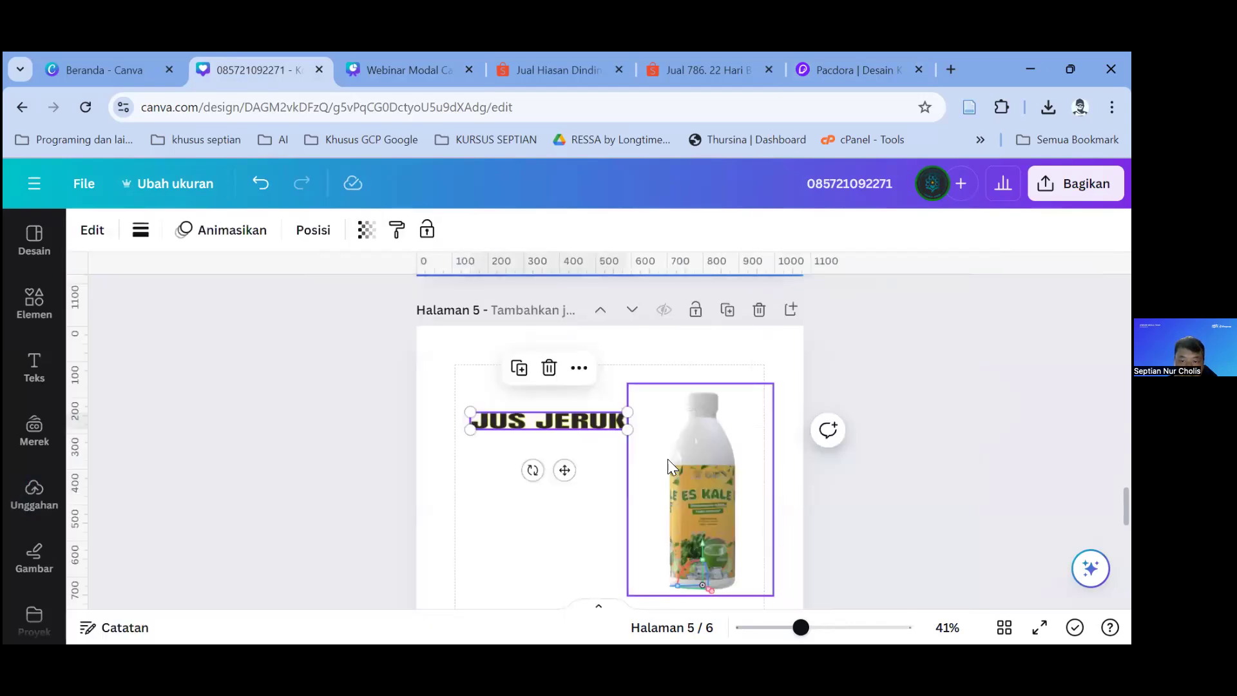
left_click(716, 500)
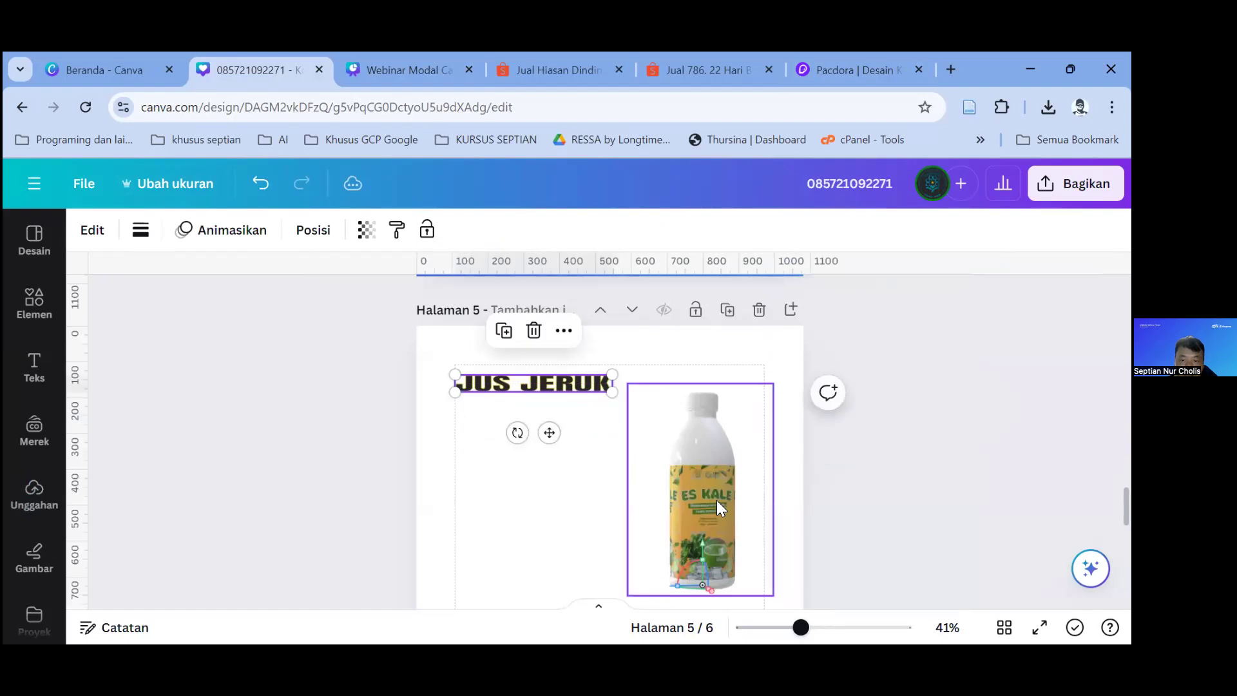
scroll(716, 500, "down", 2)
left_click_drag(713, 447, 710, 490)
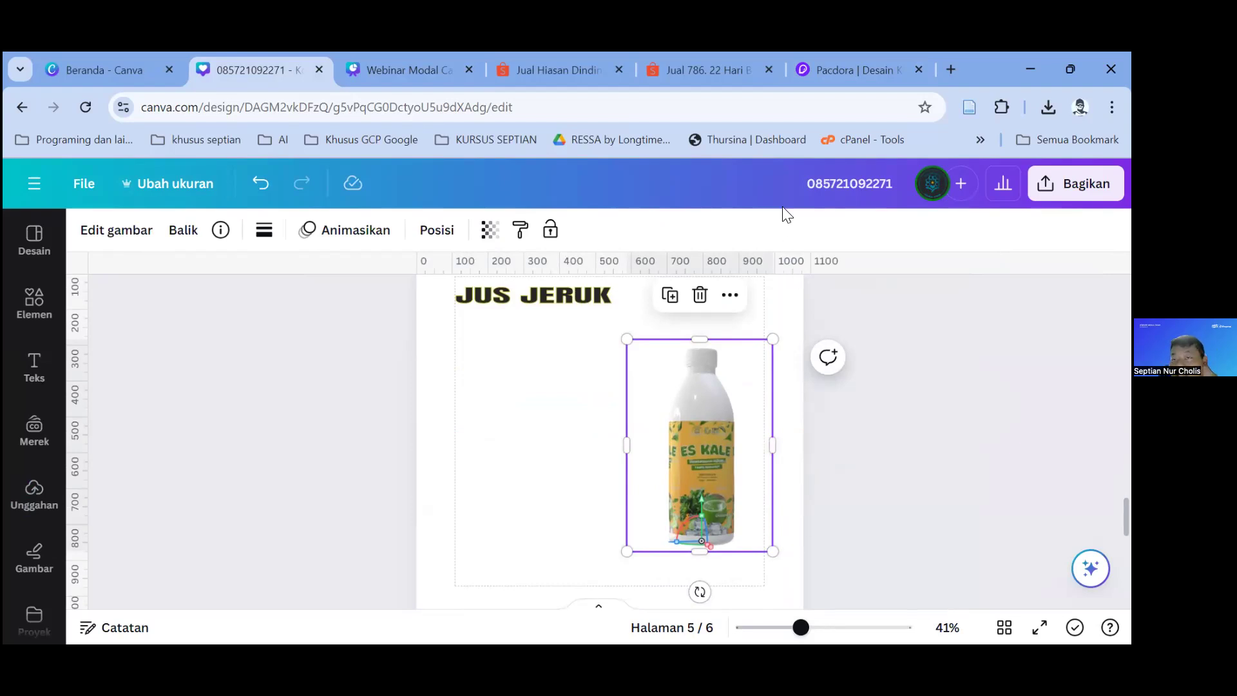
left_click(723, 69)
left_click(572, 64)
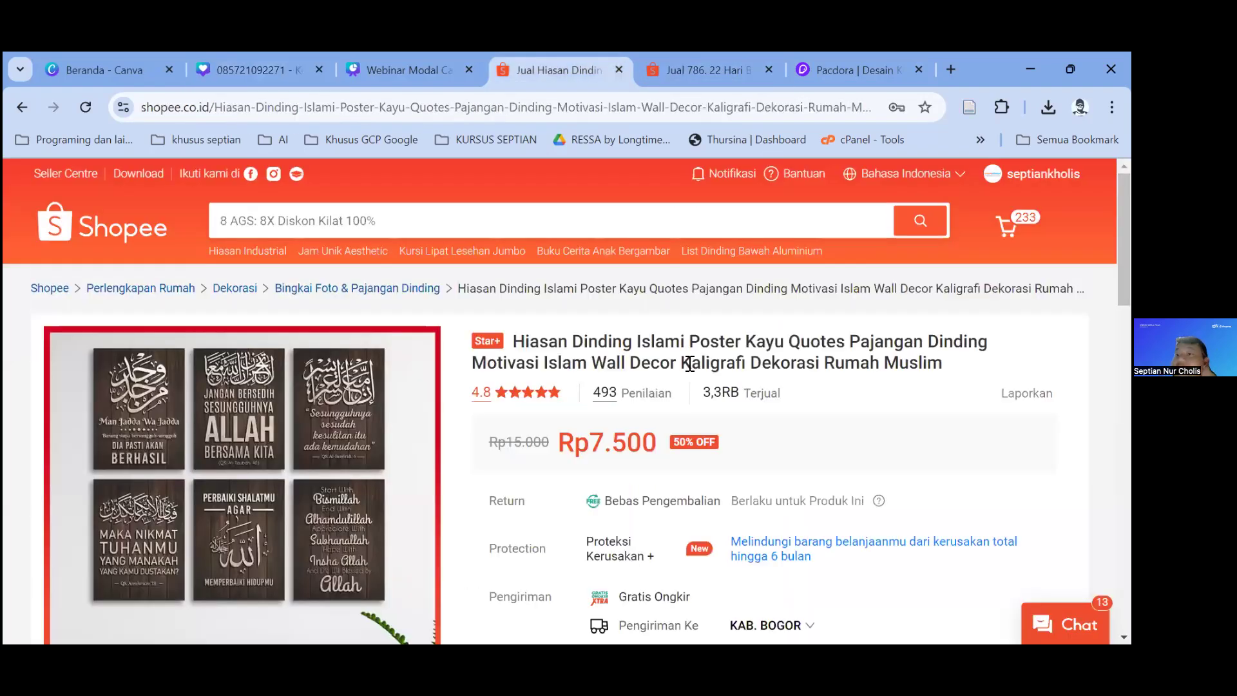
Step: Return to the Webinar Modal Canva presentation, showing slide 9 of 10
left_click(380, 64)
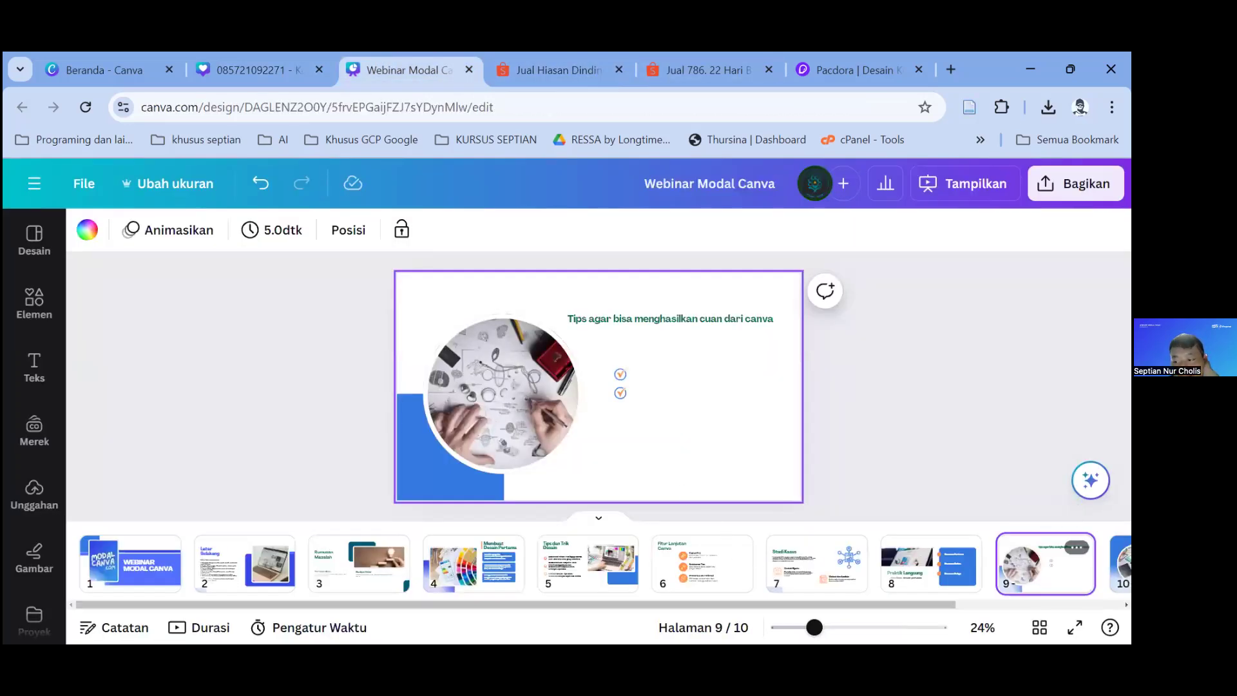
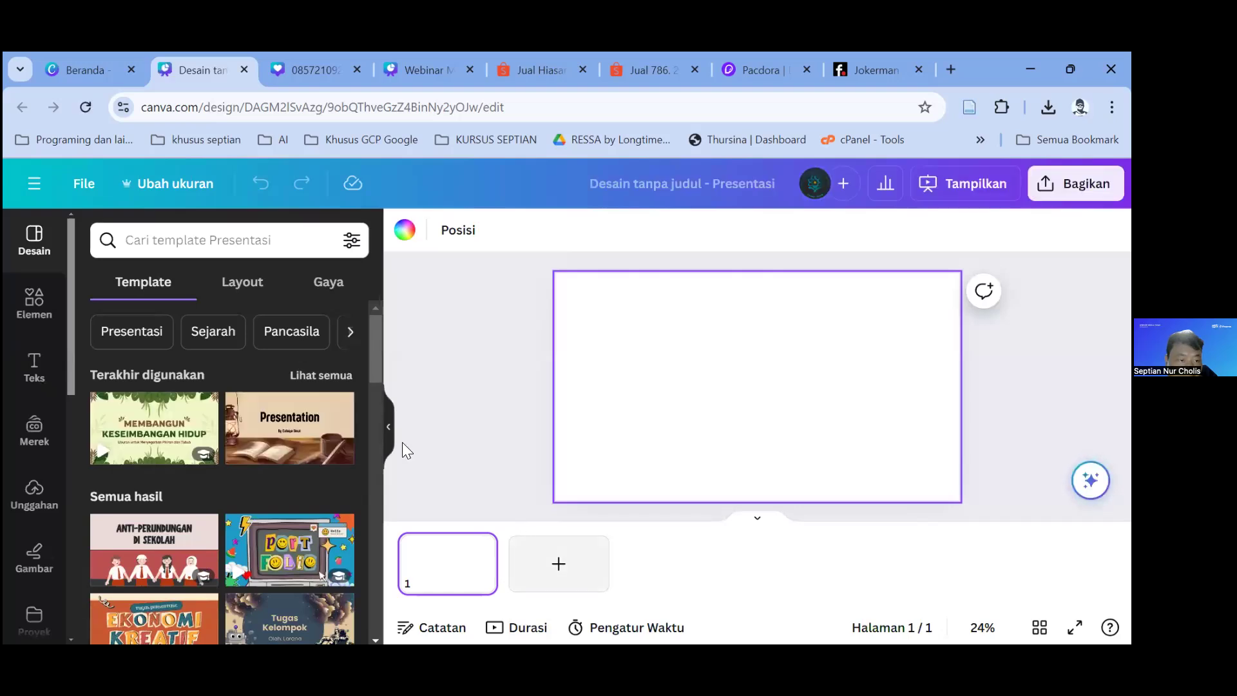
Step: Apply the Brown and Black Modern Watercolor template's Background layout to page 1
scroll(270, 410, "down", 2)
scroll(269, 413, "up", 2)
left_click(270, 429)
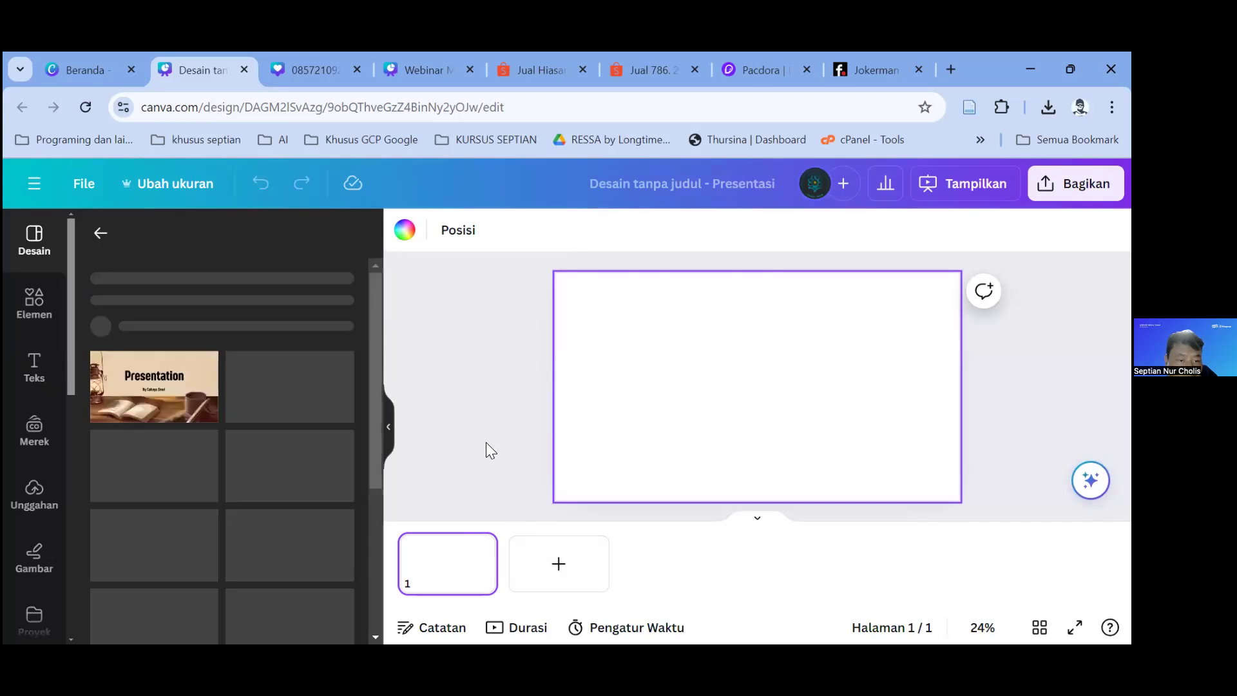
left_click(166, 496)
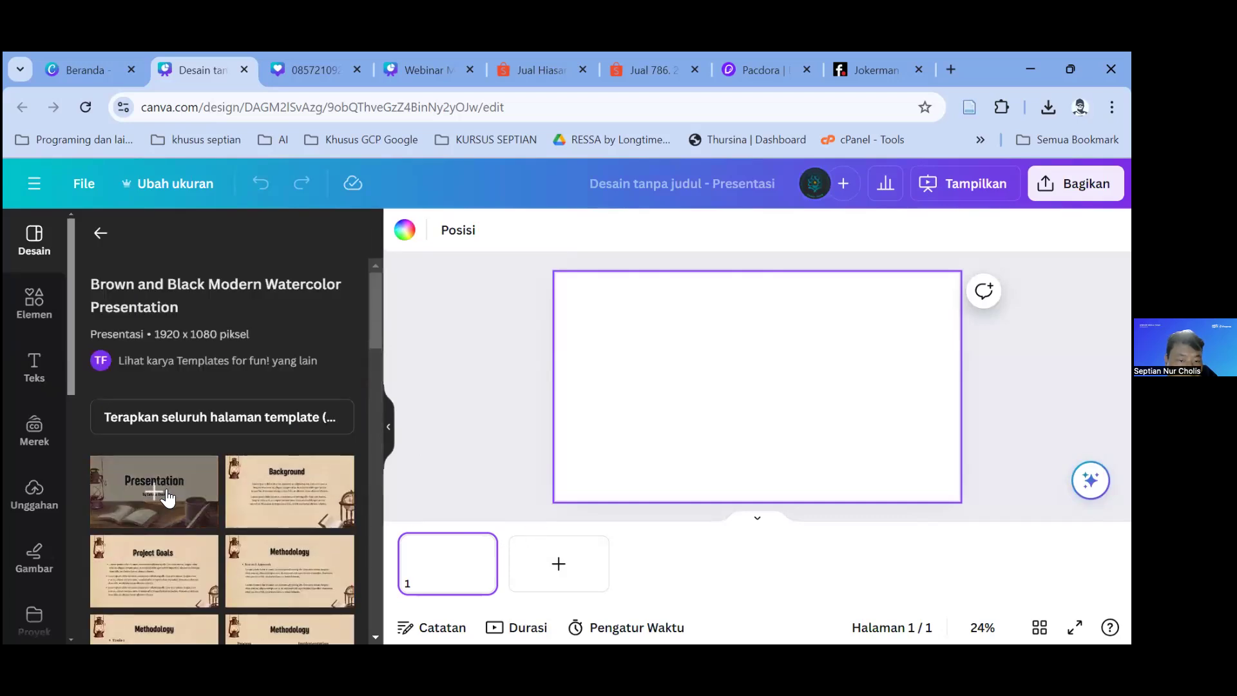
left_click(306, 499)
Step: Add a second page with the Background layout, then show animation effects for its image
left_click(522, 549)
left_click(323, 509)
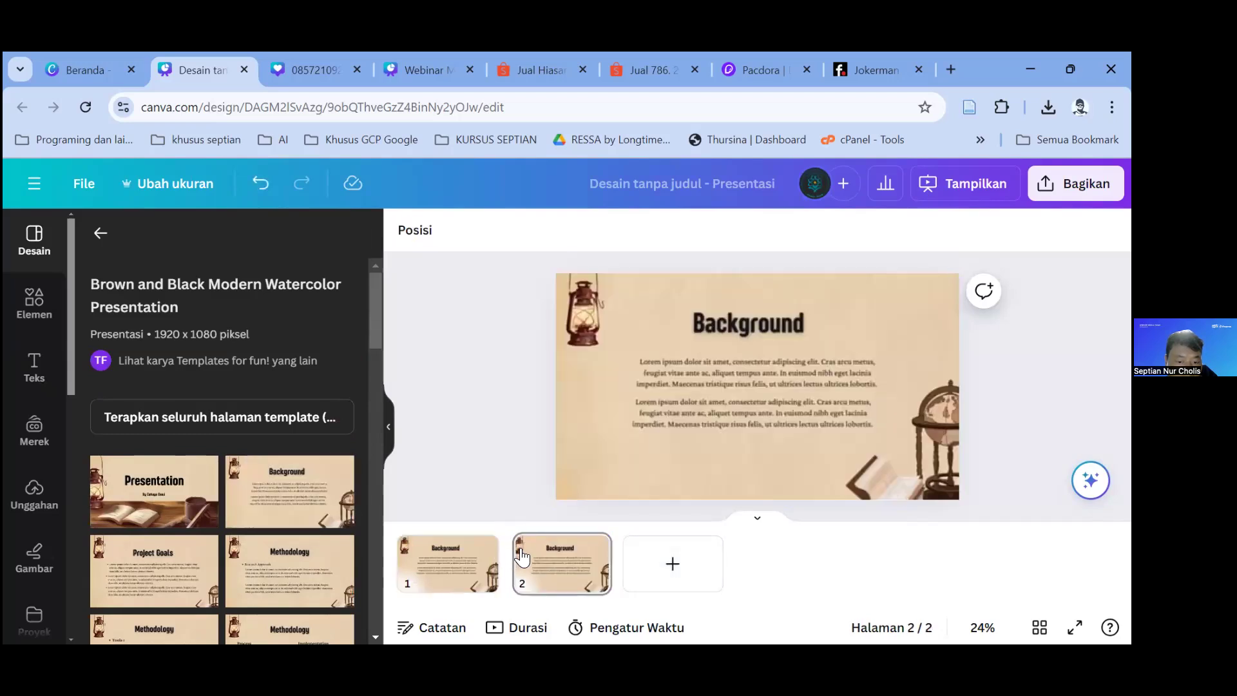
left_click(525, 550)
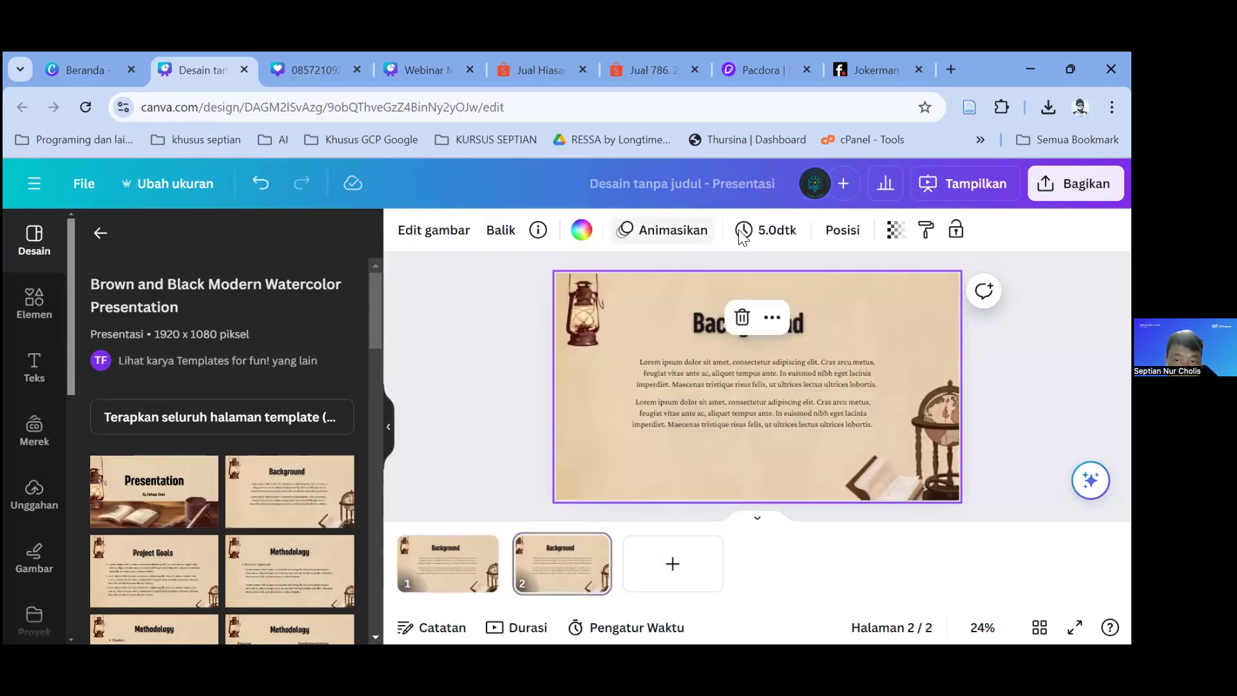
left_click(658, 232)
scroll(213, 412, "down", 2)
scroll(216, 422, "down", 8)
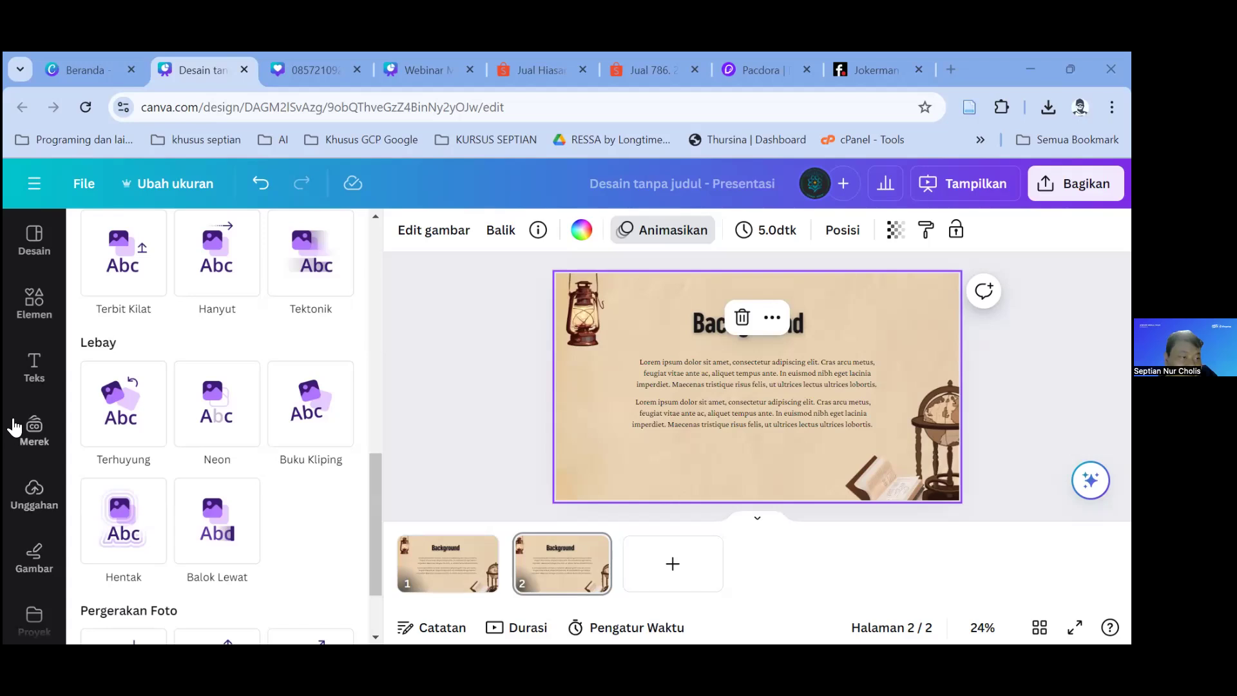
Step: Start a manual bulk-create data table and add a Gambar image column to it
left_click(36, 506)
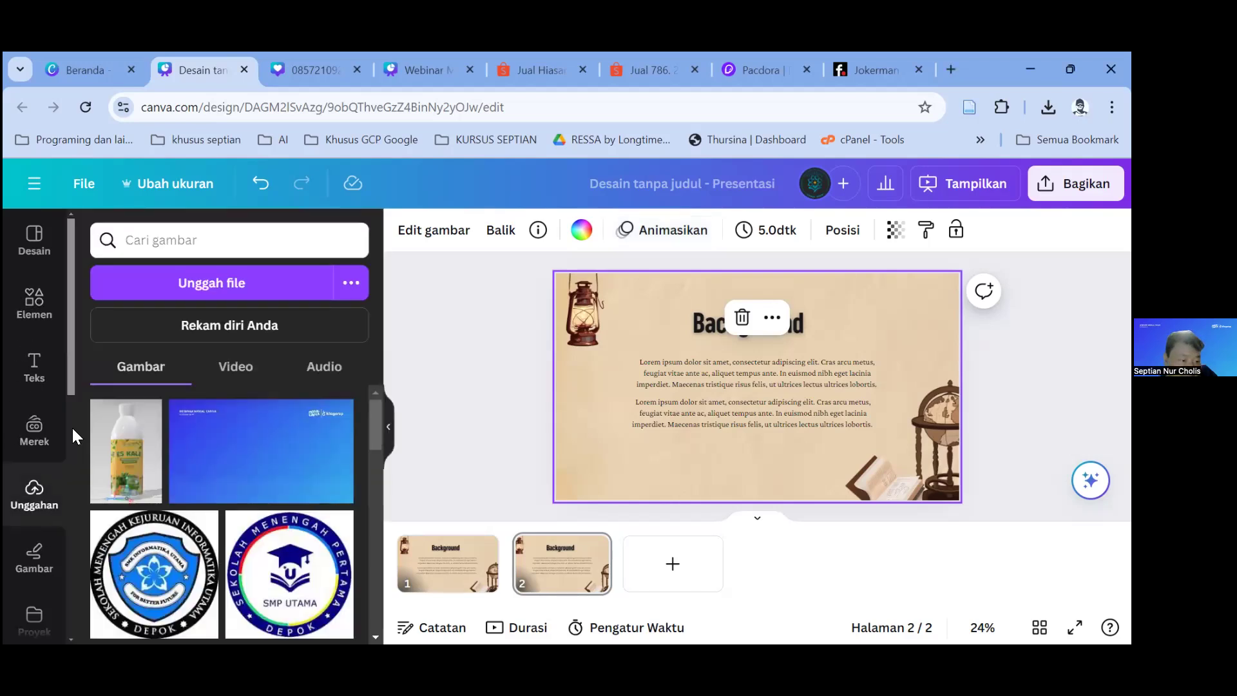
left_click_drag(69, 385, 66, 492)
left_click(40, 485)
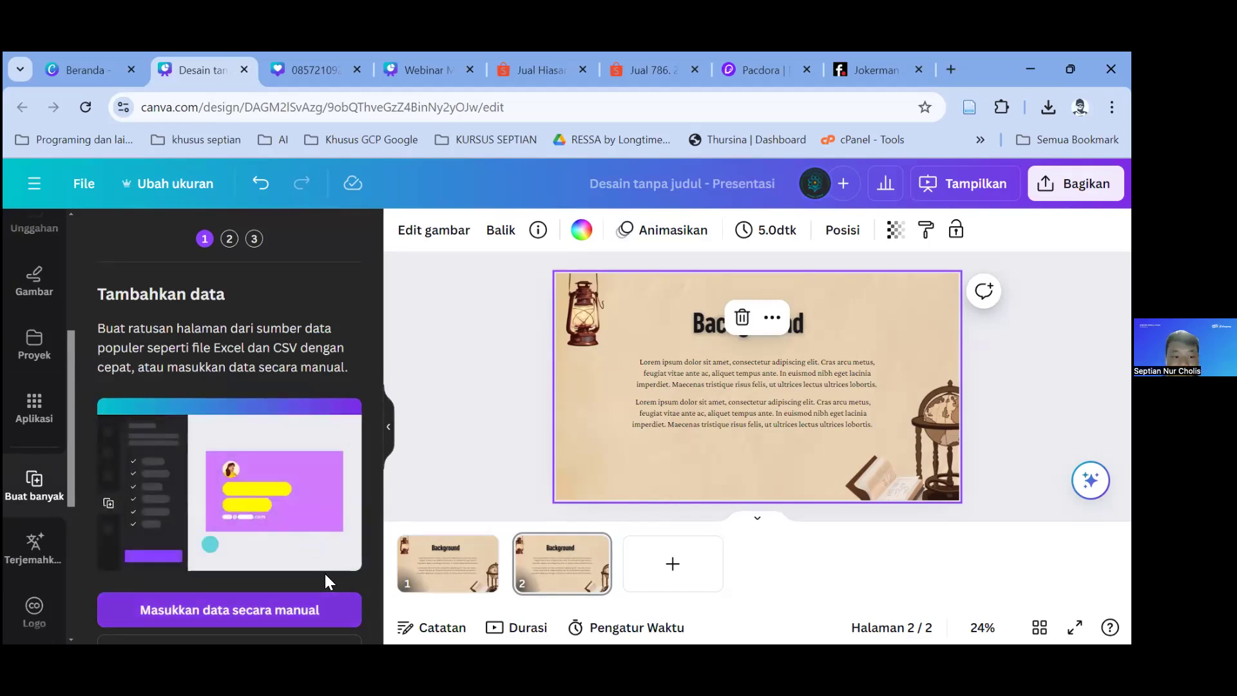
left_click(296, 610)
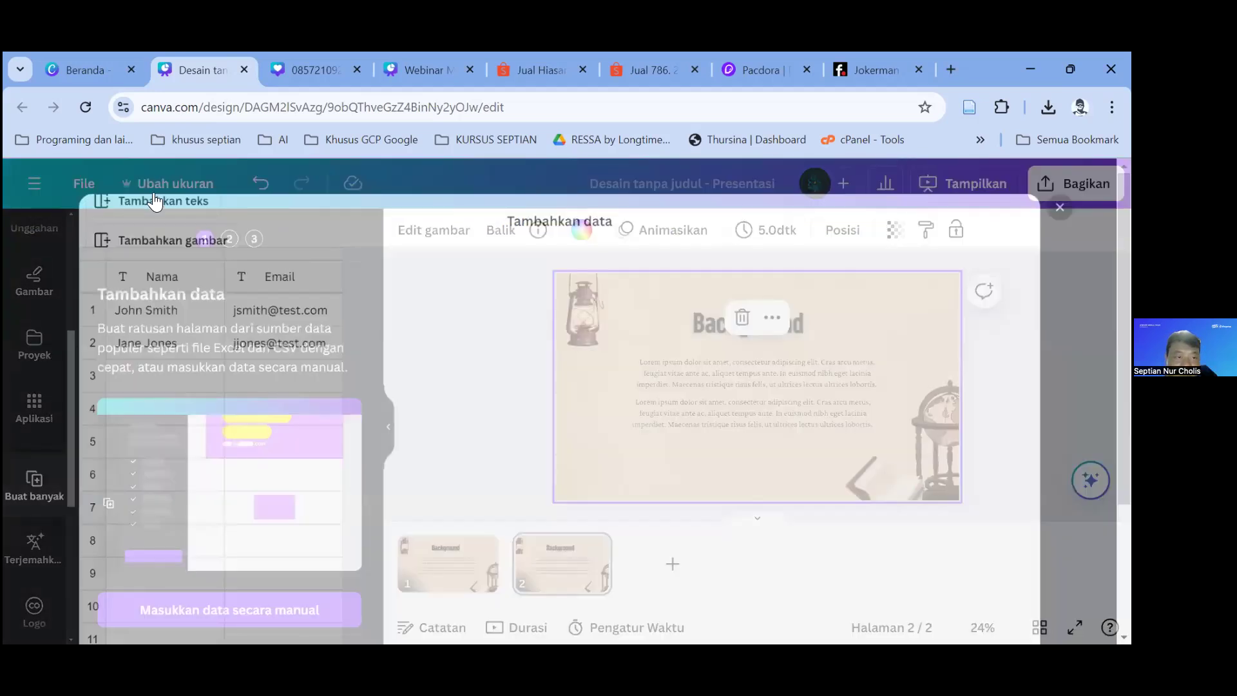
left_click(145, 222)
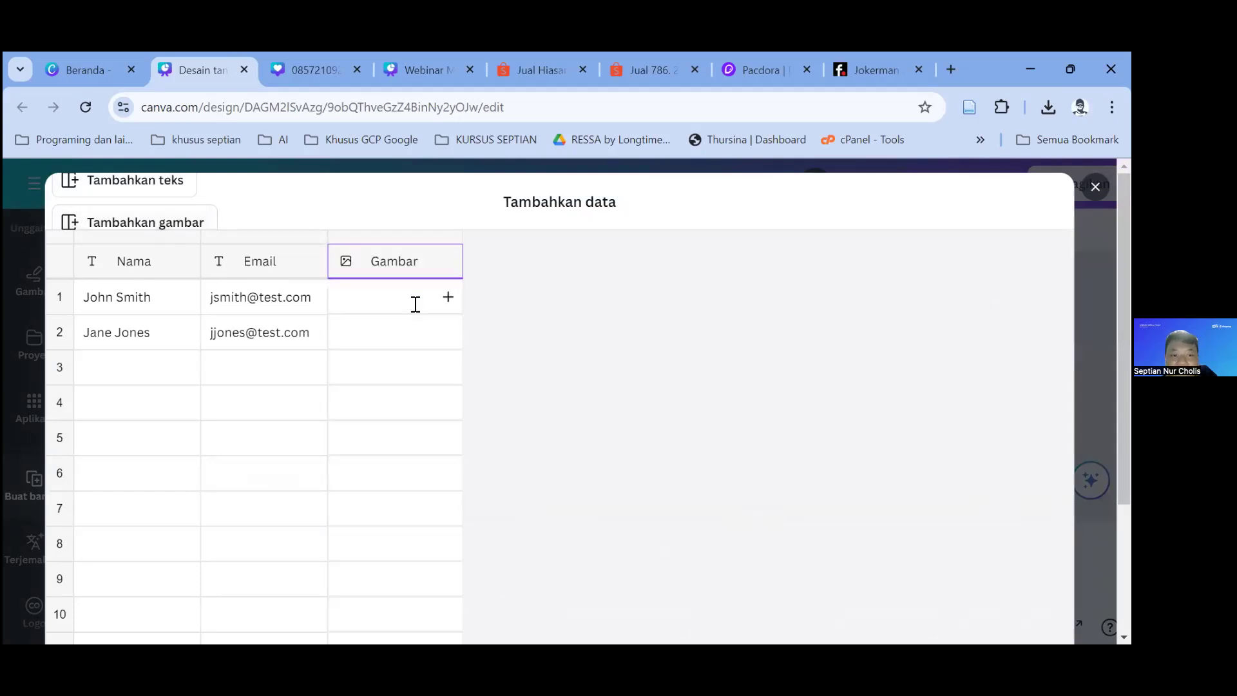
left_click(447, 296)
left_click(775, 326)
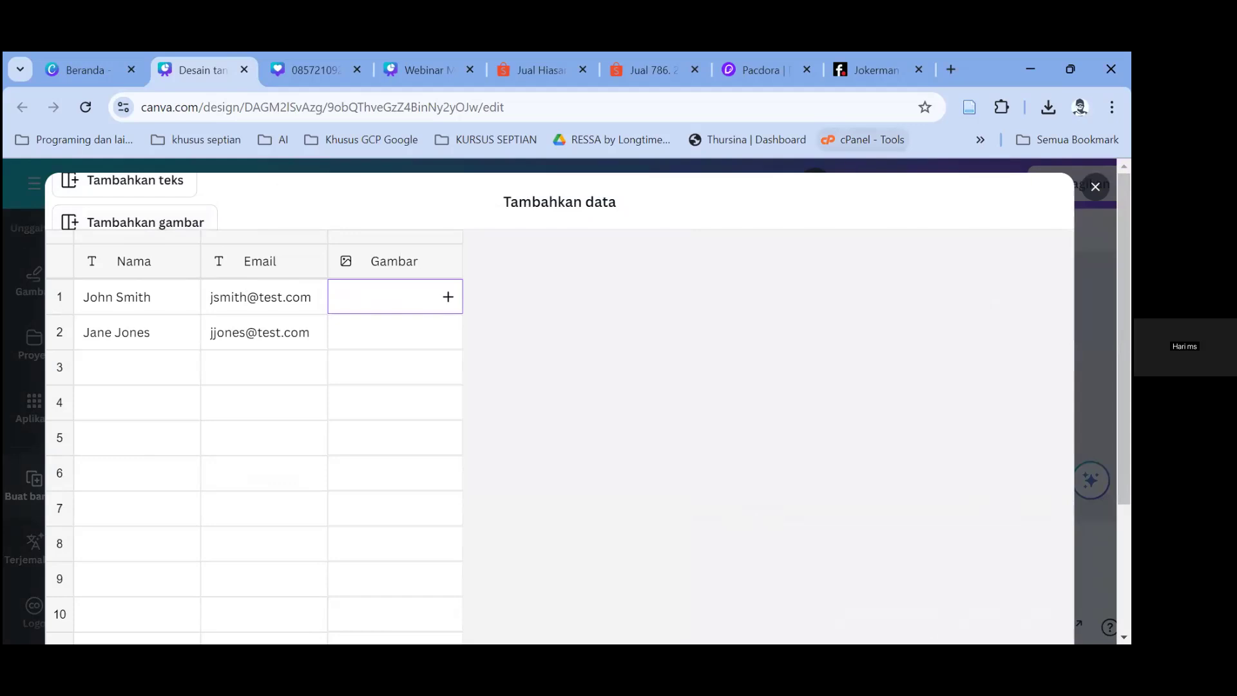
left_click(1095, 187)
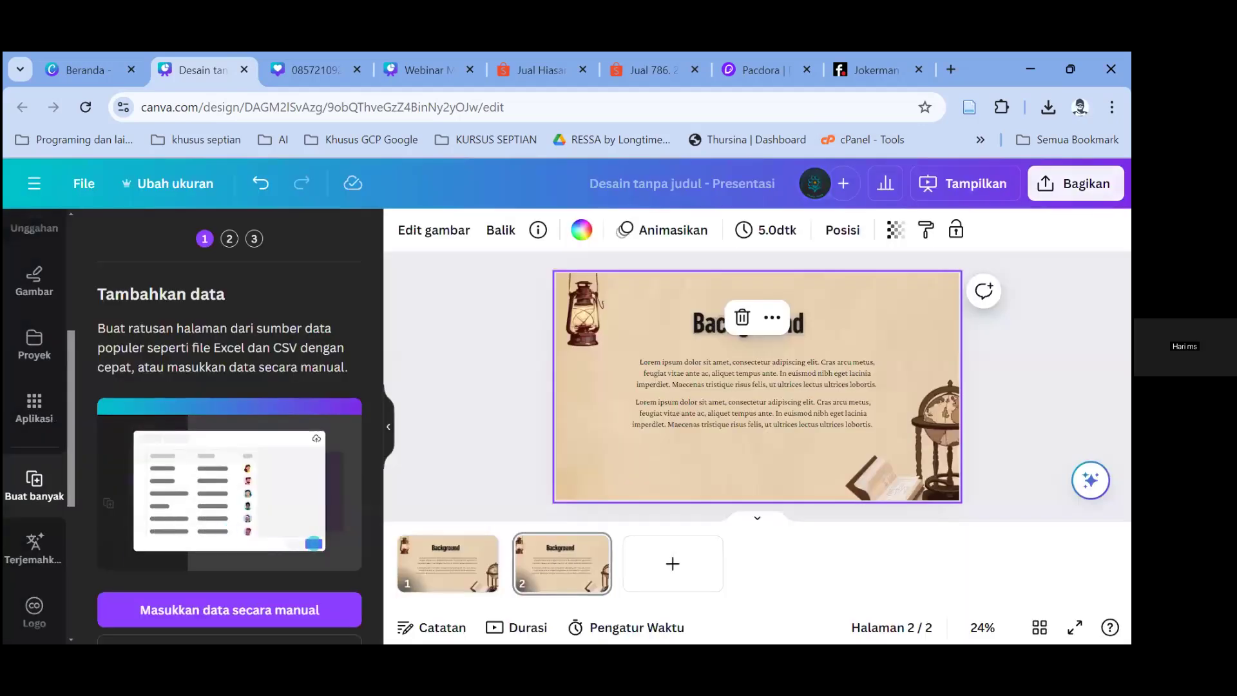
Step: Search the Aplikasi panel for 'buat', then return to the Buat banyak panel
key("ctrl+f")
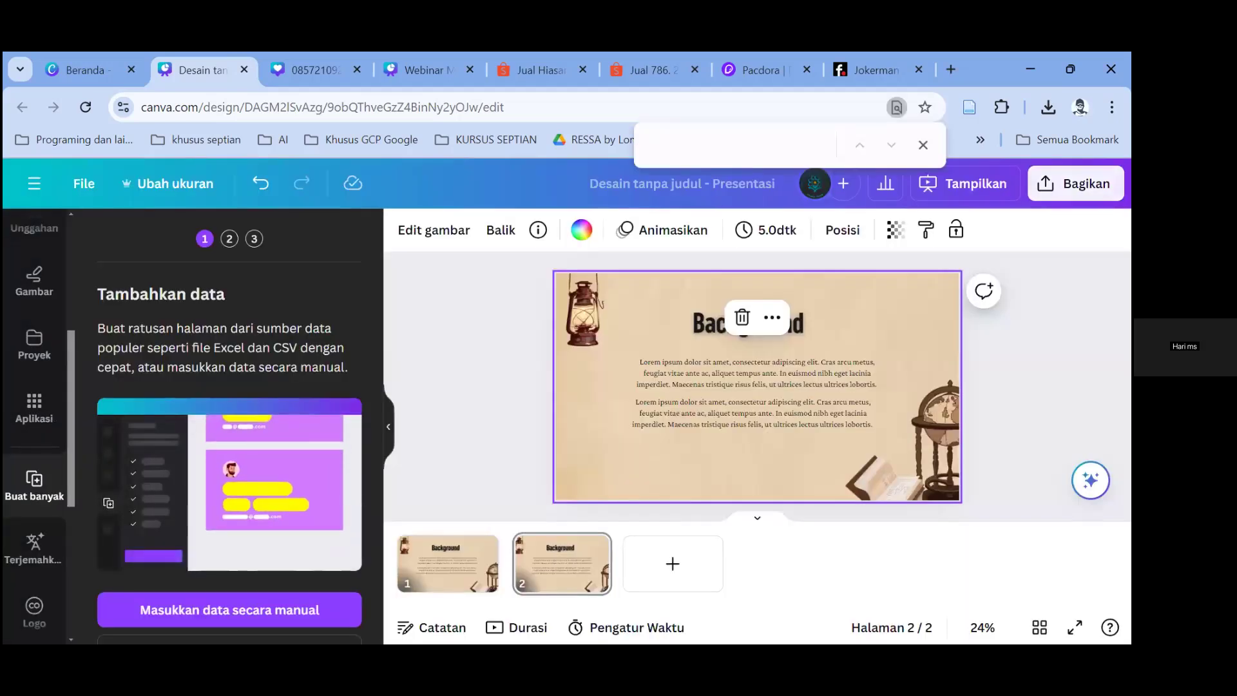
key("Escape")
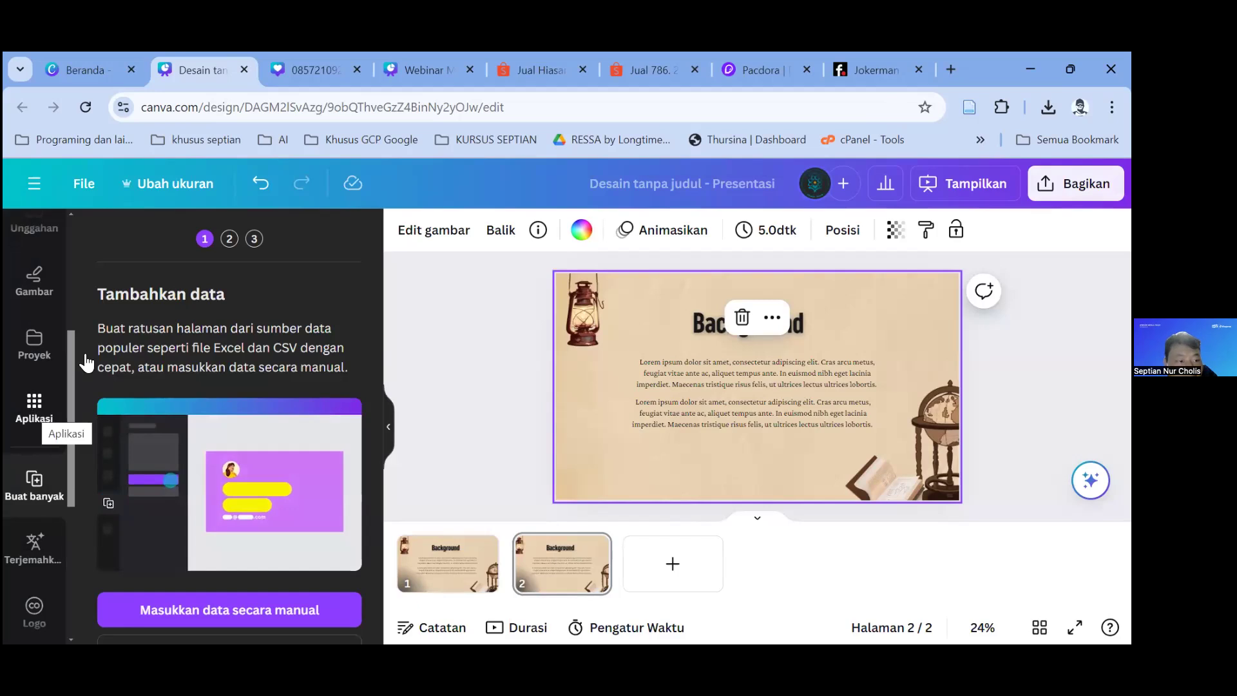
left_click(33, 418)
left_click(183, 250)
type("buat")
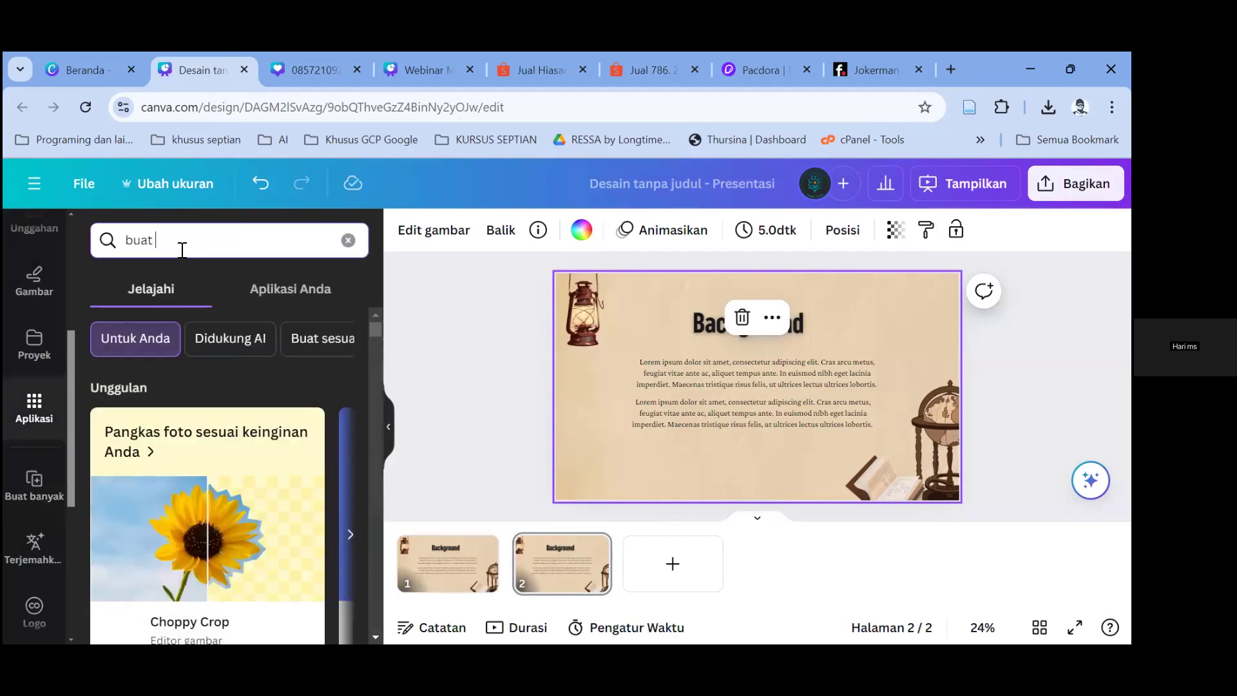
scroll(206, 470, "down", 8)
scroll(261, 378, "up", 4)
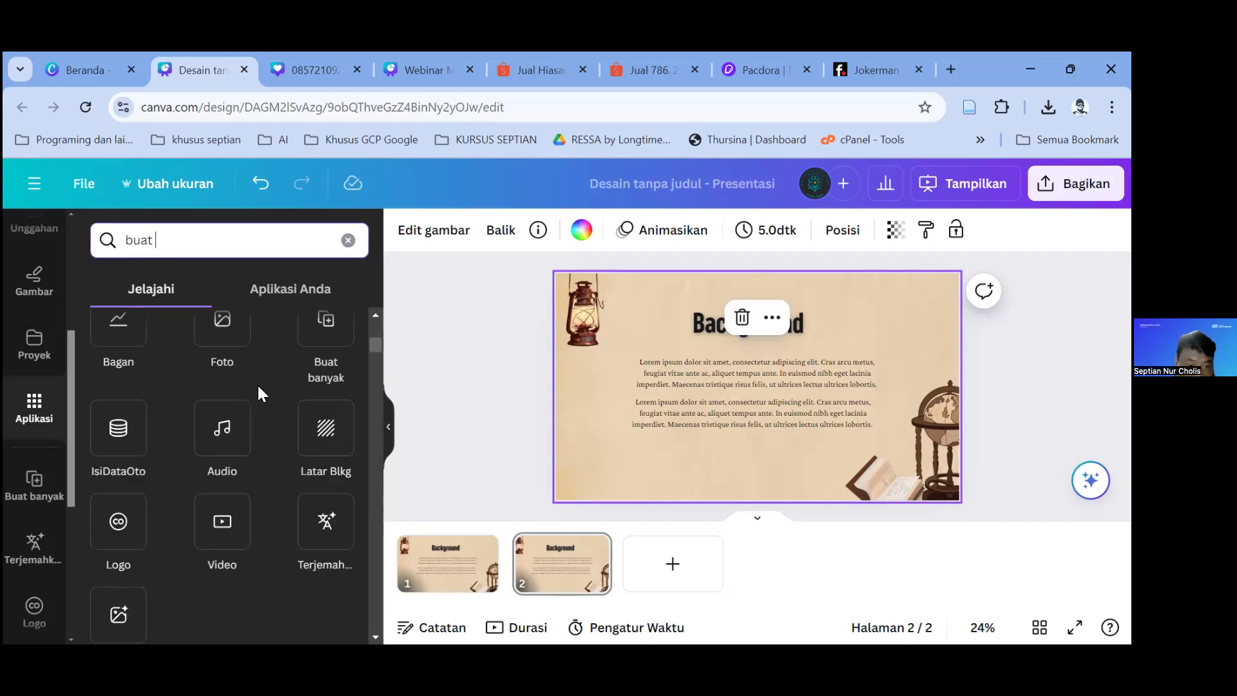
left_click(348, 240)
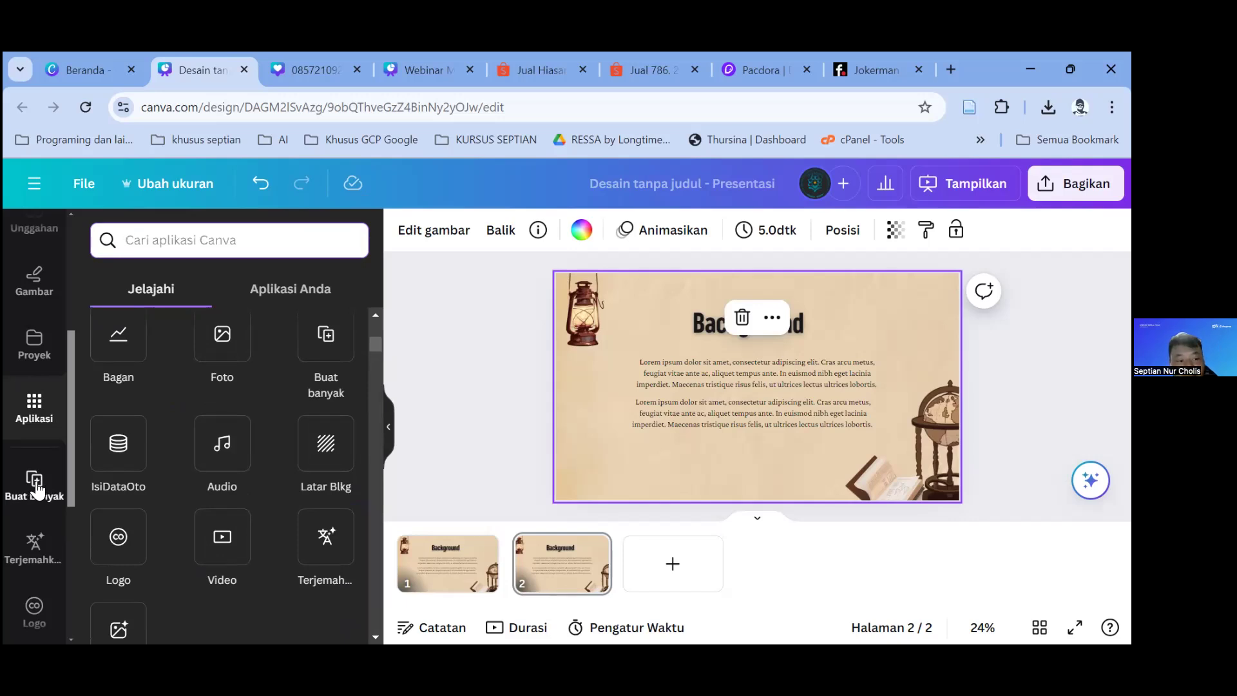
left_click(36, 490)
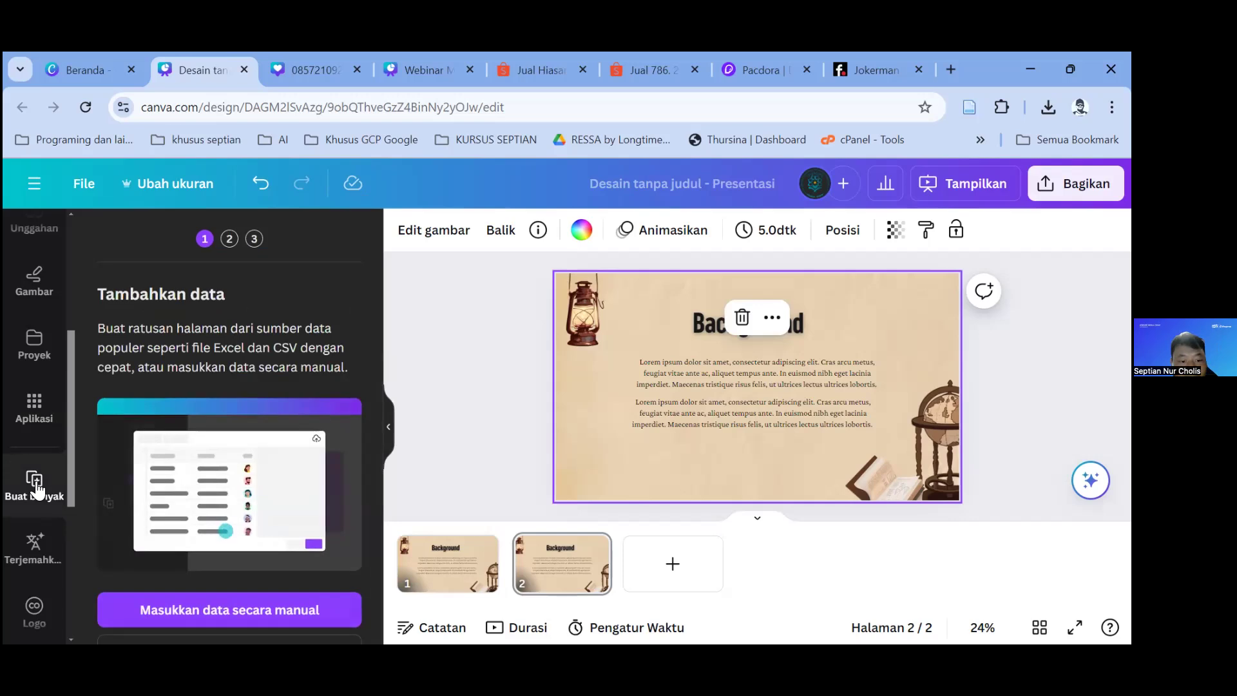
Step: Assign DSC01040.jpg to row 1 and DSC01086.jpg to row 2 in the Gambar column
left_click(258, 610)
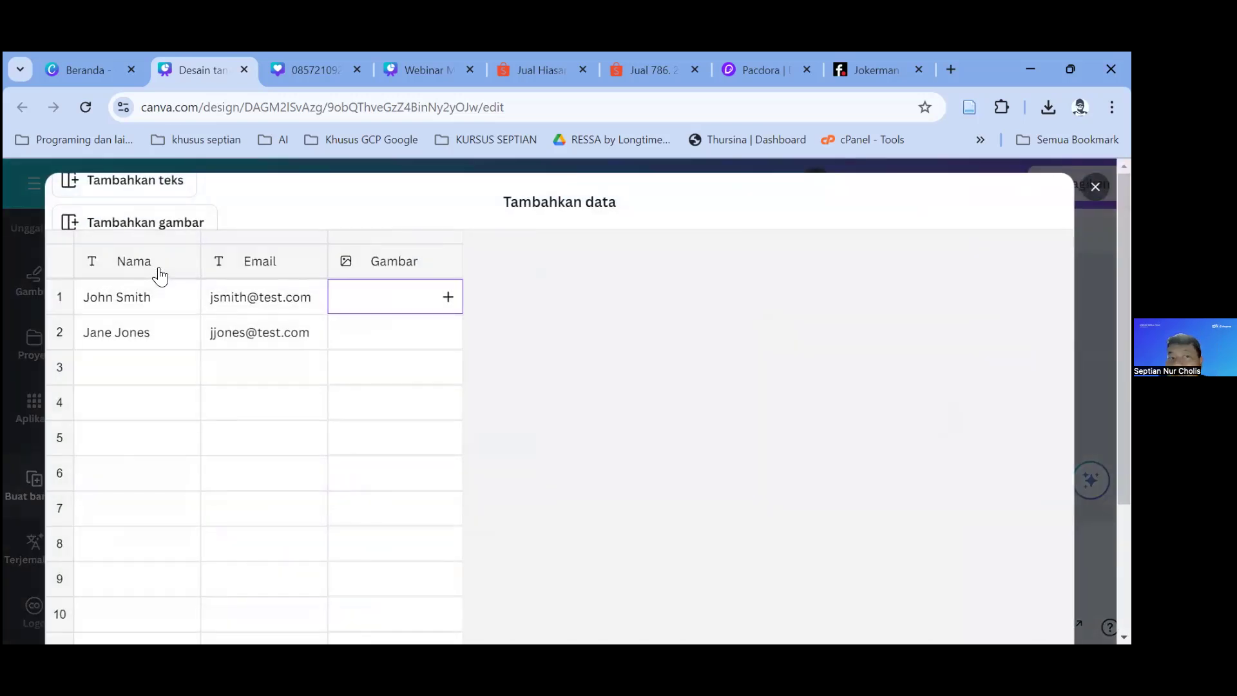
left_click(449, 302)
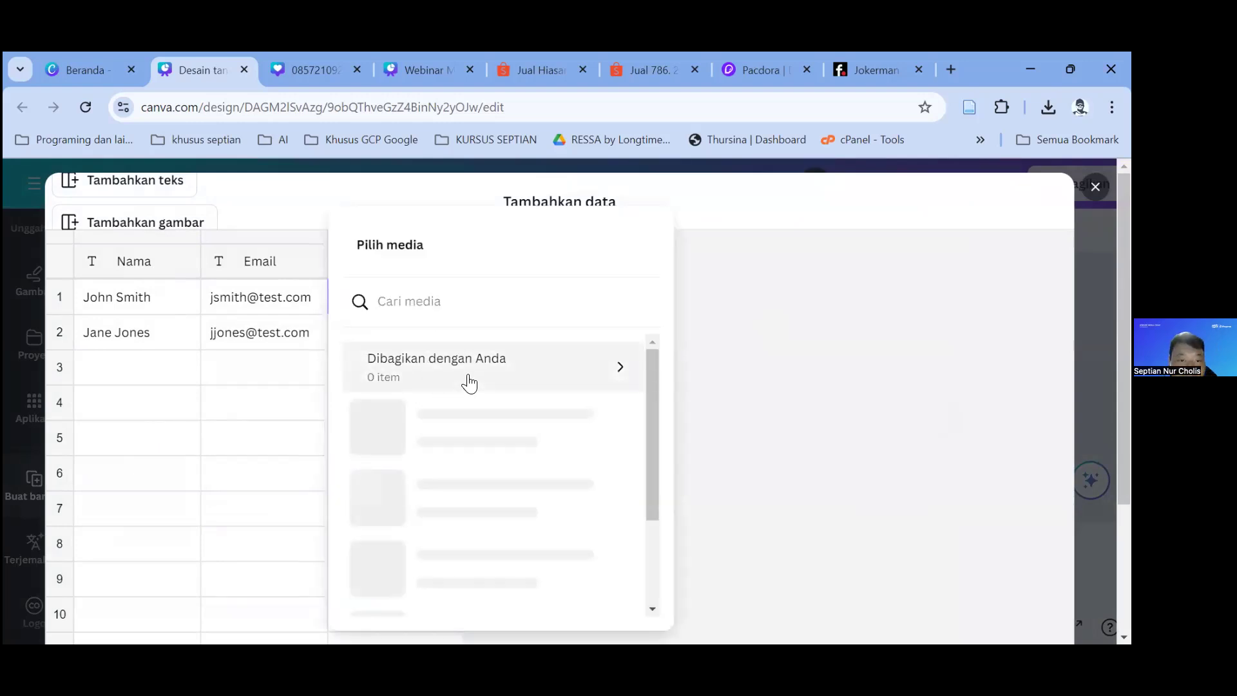
scroll(498, 427, "down", 10)
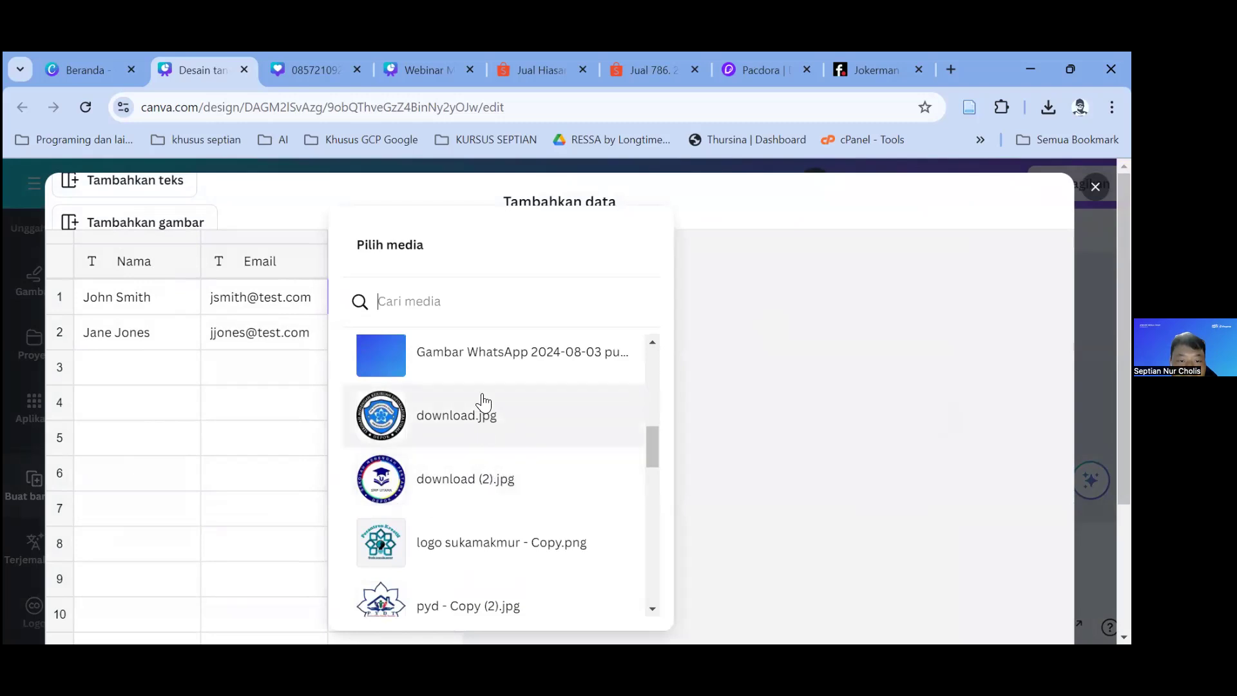
scroll(499, 390, "up", 3)
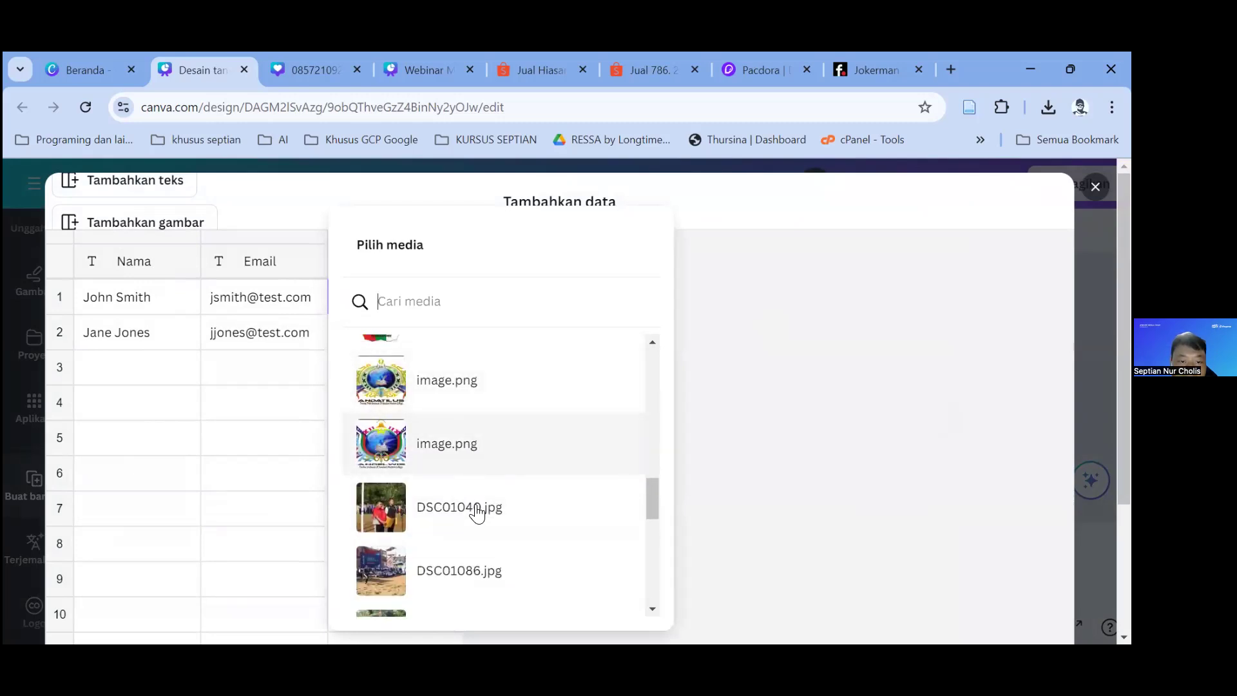
left_click(475, 509)
left_click(448, 332)
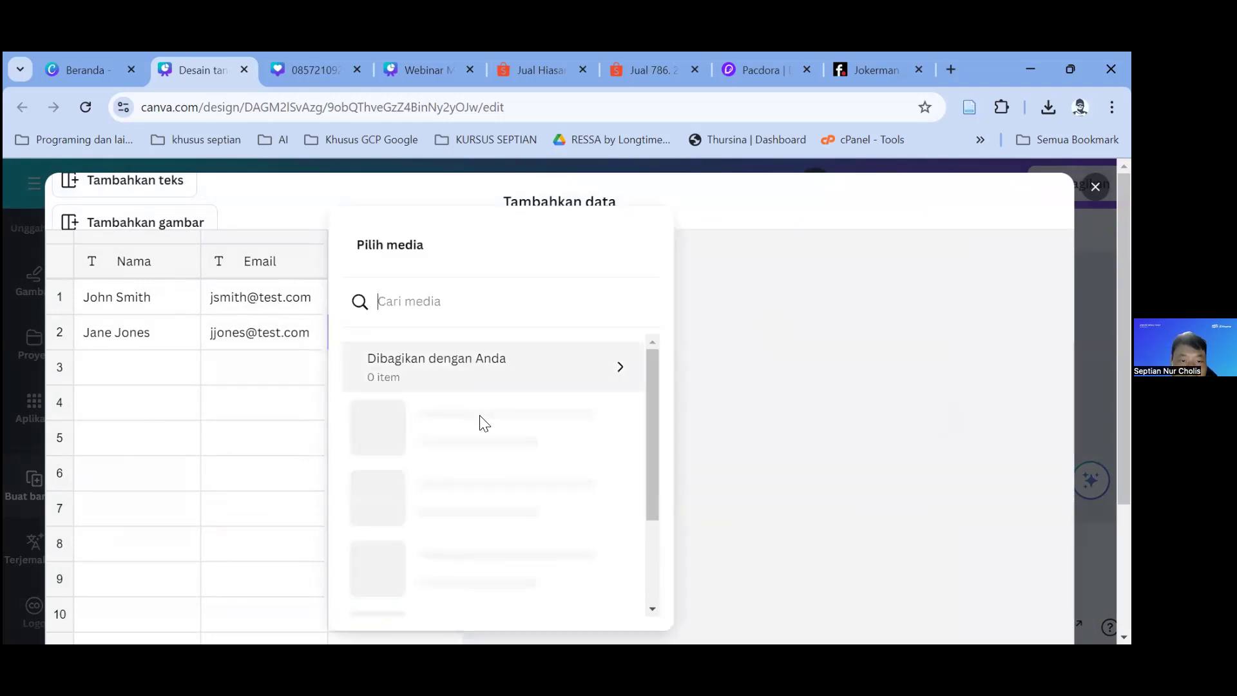
scroll(461, 472, "down", 5)
scroll(484, 487, "down", 8)
left_click(475, 517)
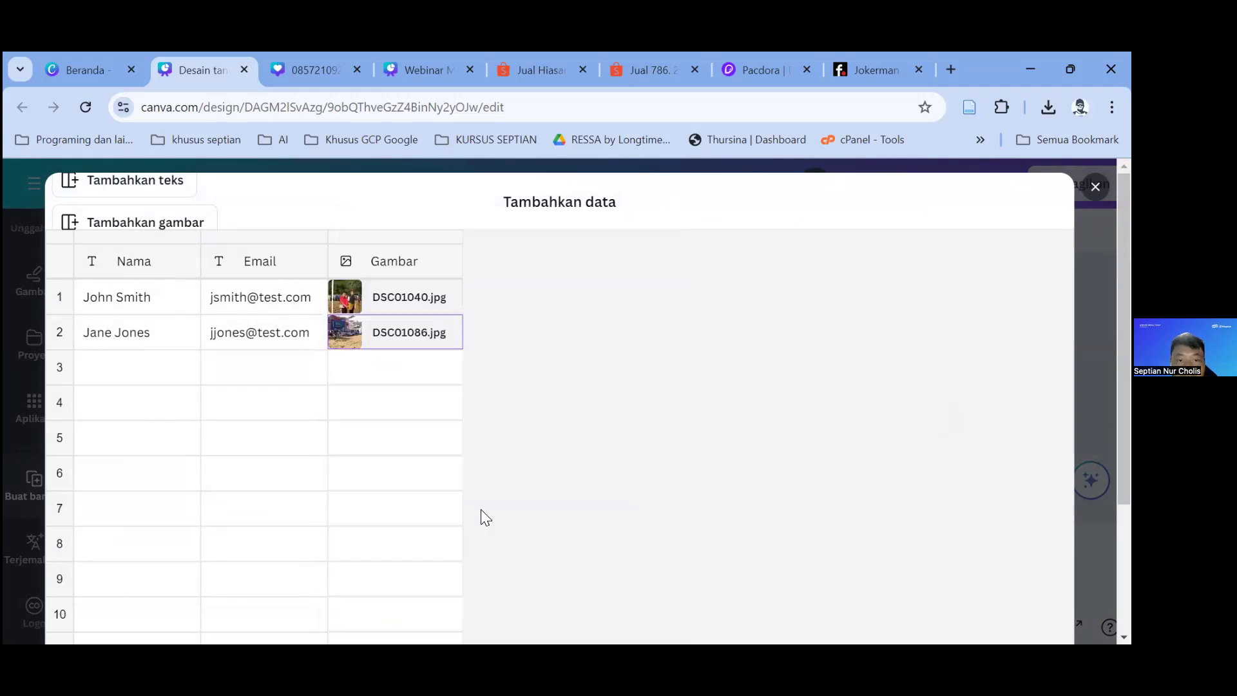
Step: Enter 'Gambar' and 'Gambar 2' as the Nama values for the two rows
left_click(145, 294)
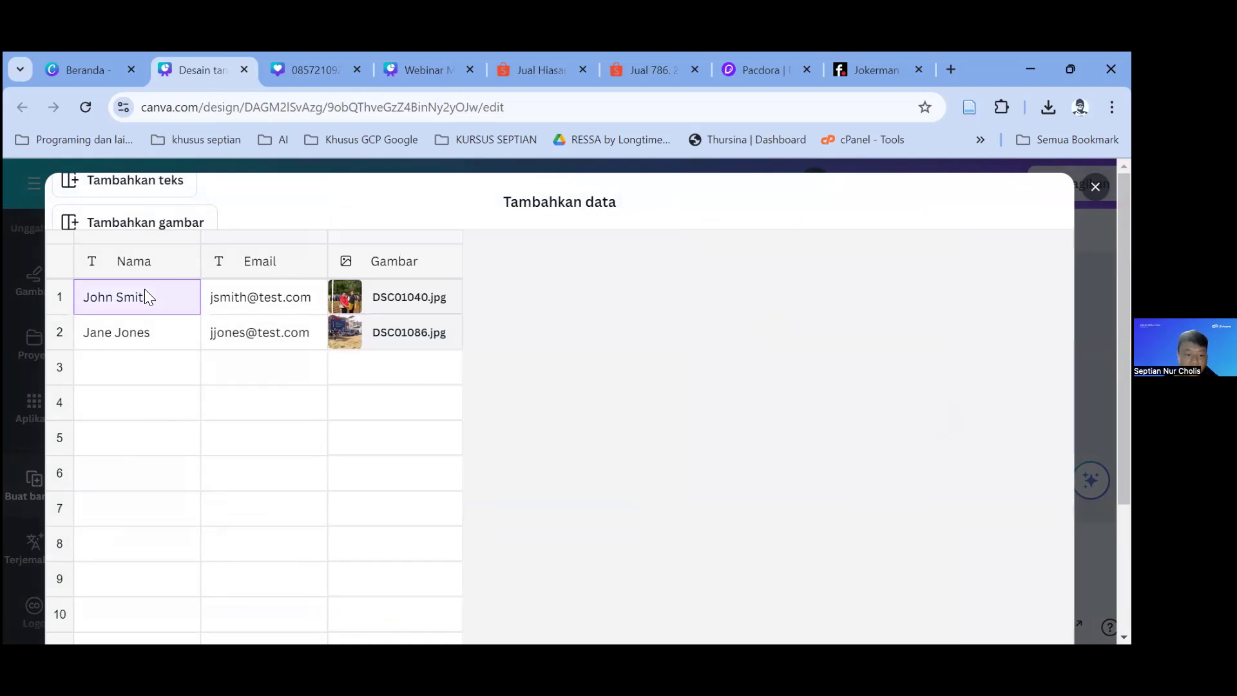
type("r")
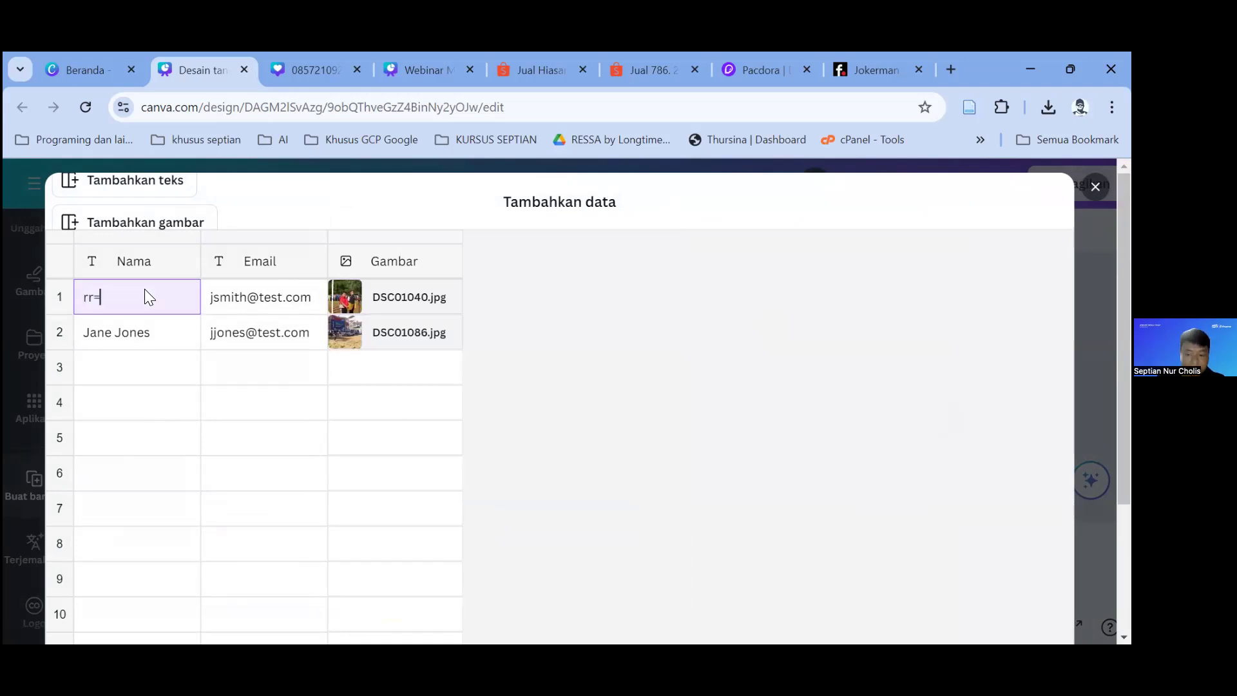
key("BackSpace")
type("Gambar 1")
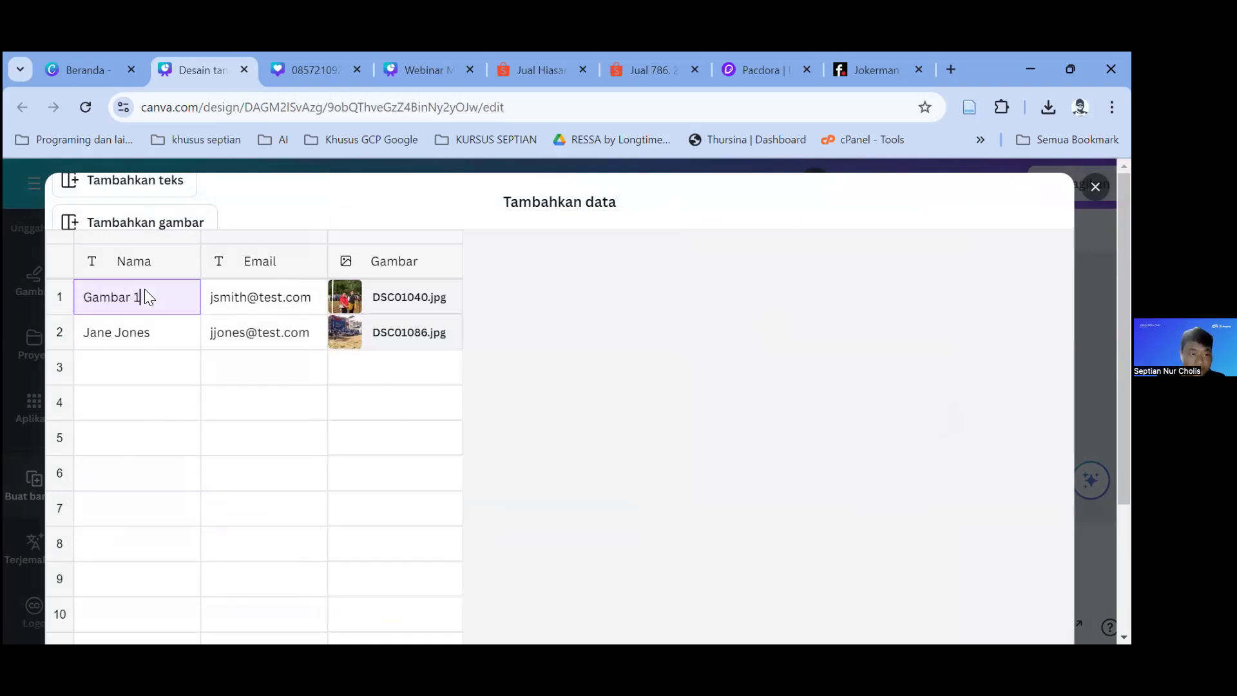
left_click(157, 334)
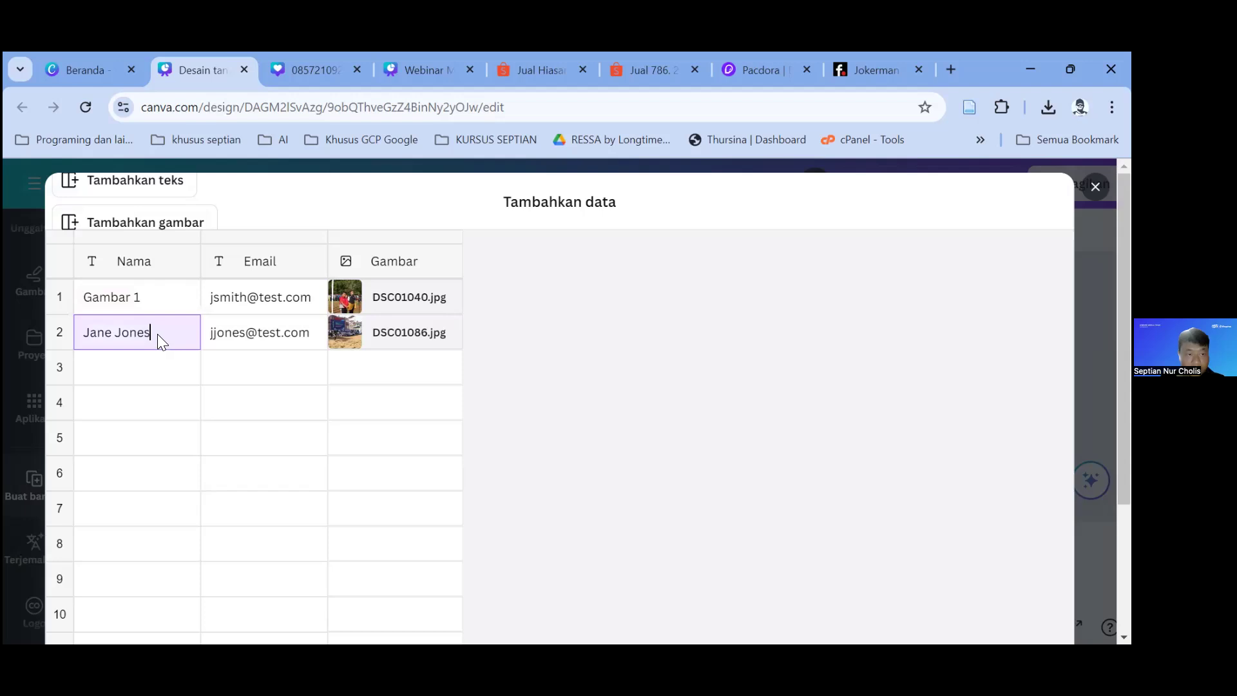
key("BackSpace")
key("BackSpace")
key("BackSpace")
key("BackSpace")
key("BackSpace")
key("BackSpace")
key("BackSpace")
key("BackSpace")
key("BackSpace")
key("BackSpace")
type("Gambar 2")
Step: Delete the Email column with Hapus kolom and confirm the table with Selesai
left_click(234, 293)
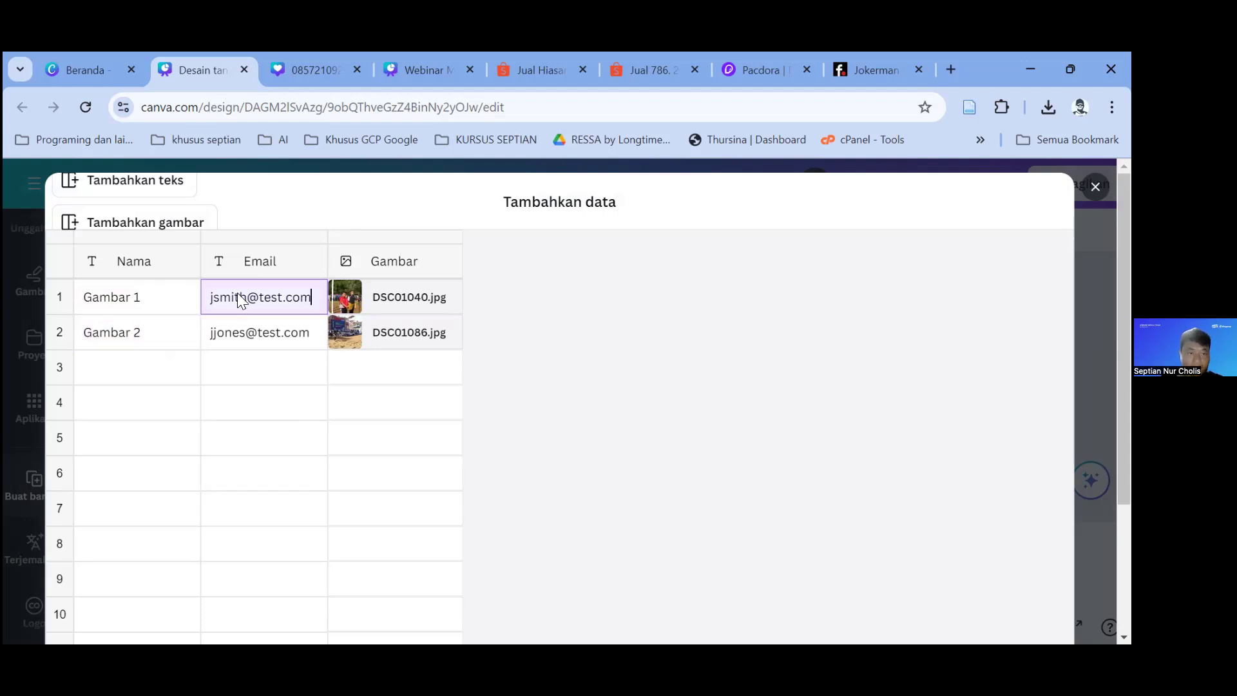
left_click(296, 377)
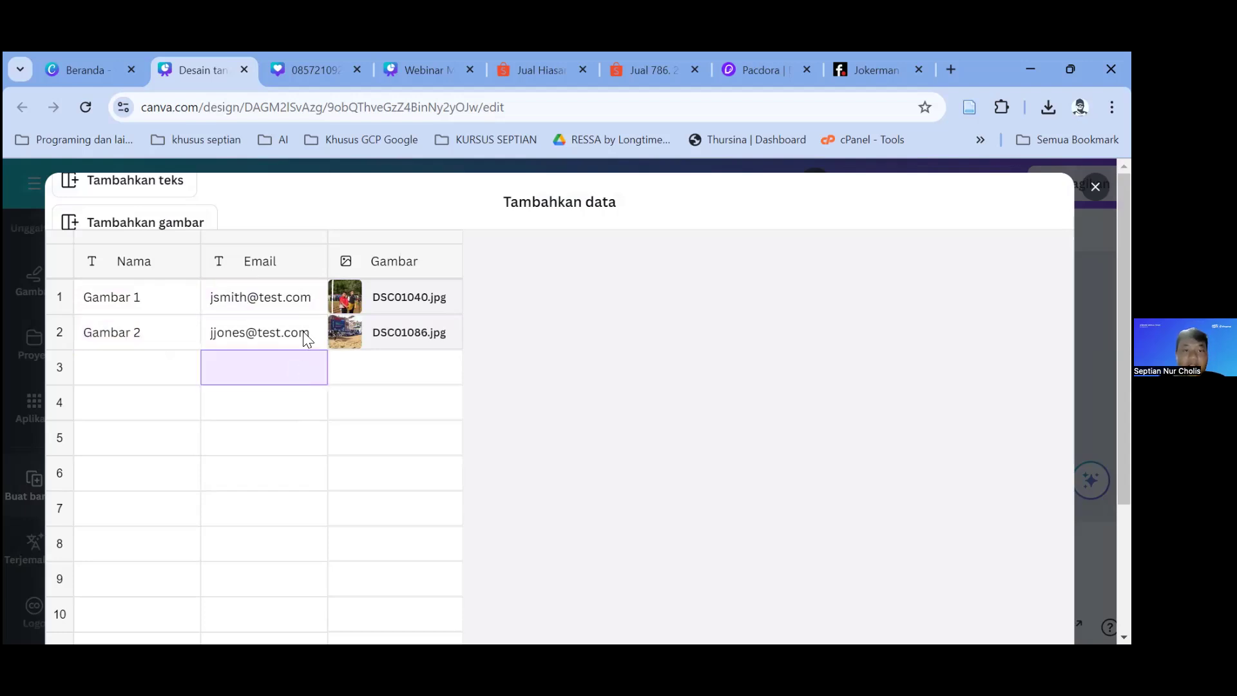
right_click(282, 250)
left_click(361, 354)
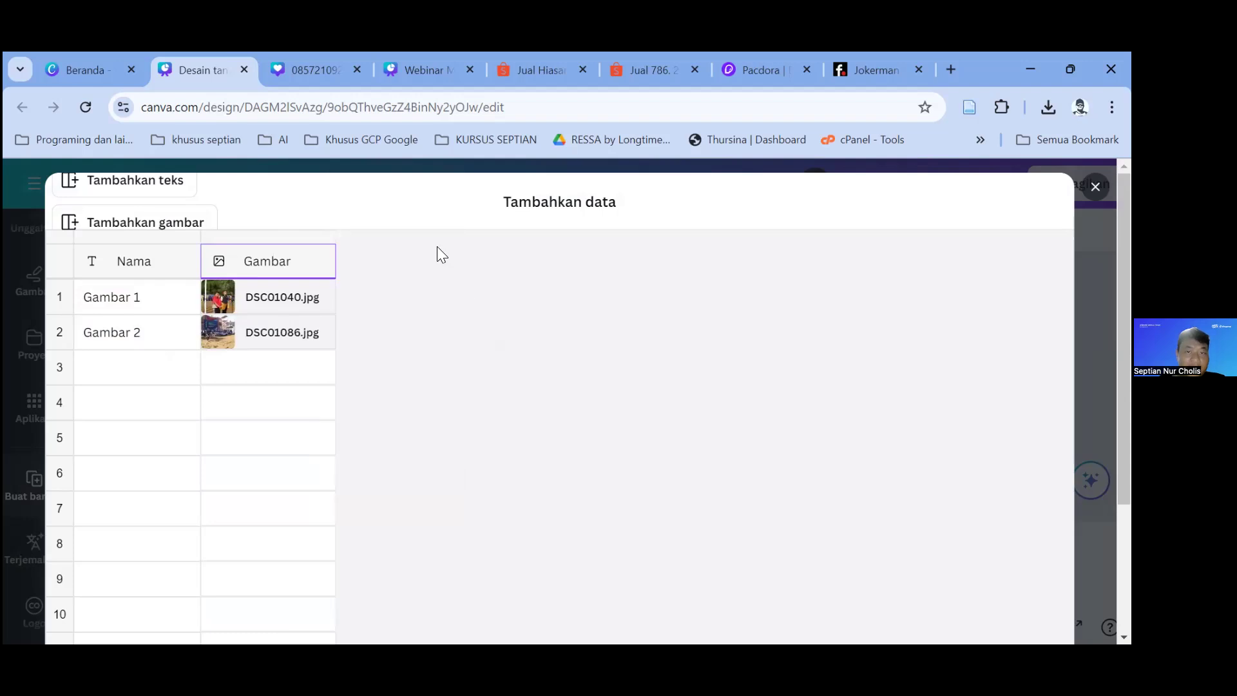
scroll(191, 387, "down", 1)
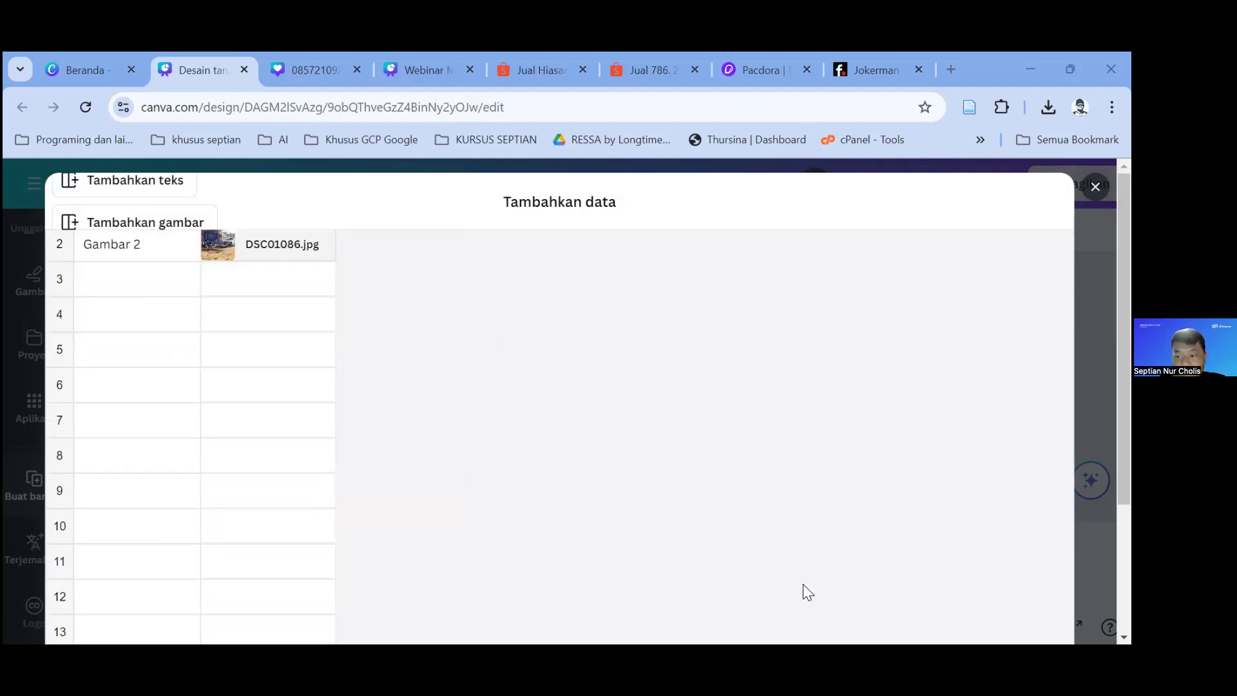
scroll(905, 567, "down", 5)
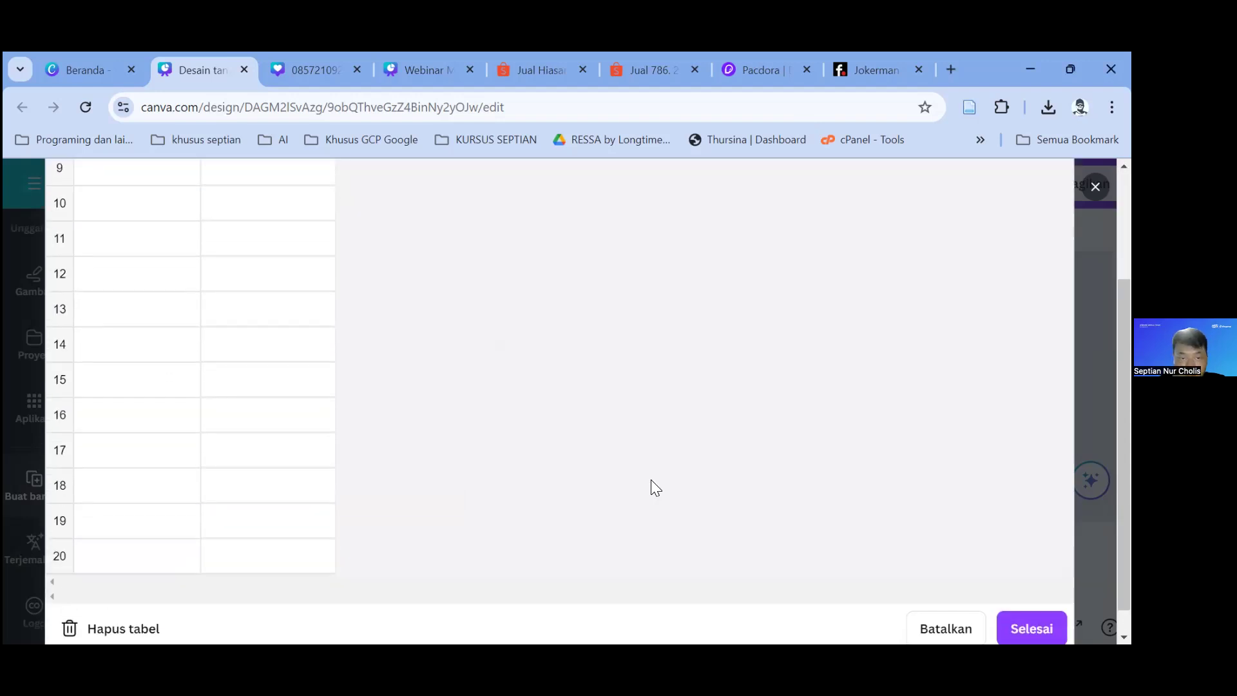
left_click(1031, 599)
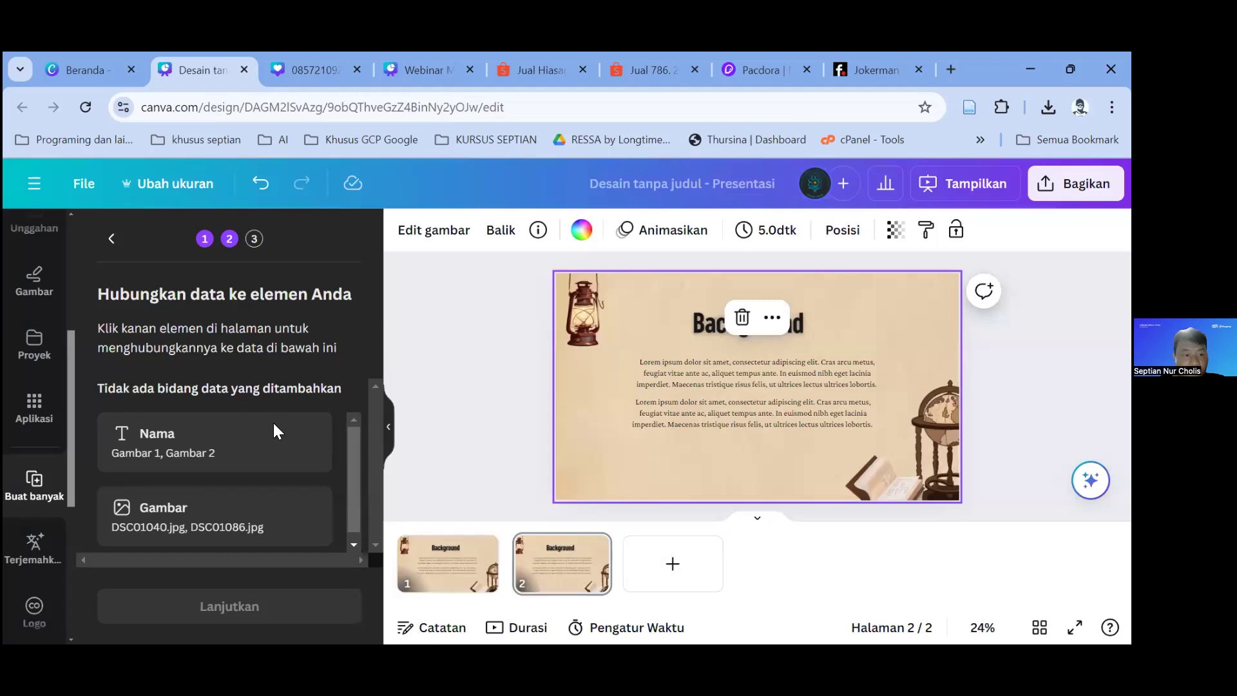
Step: Add a blank third page with a 'Tambahkan judul' heading
left_click(672, 563)
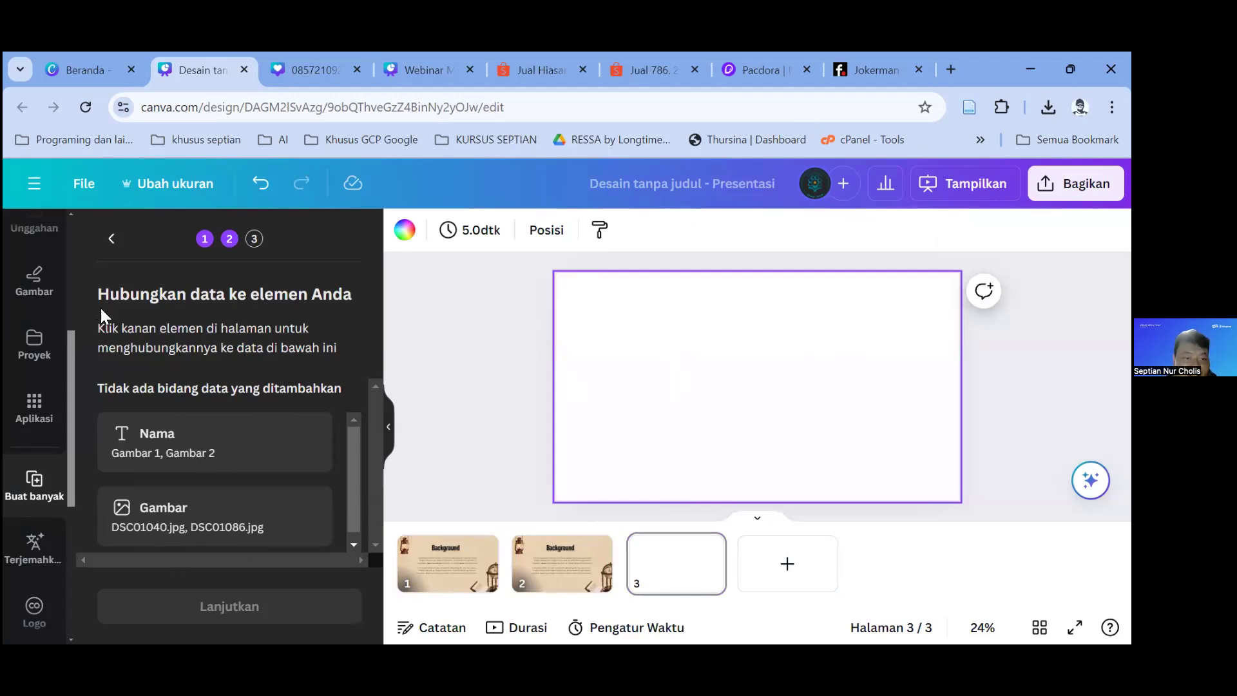
scroll(36, 348, "up", 4)
left_click(36, 345)
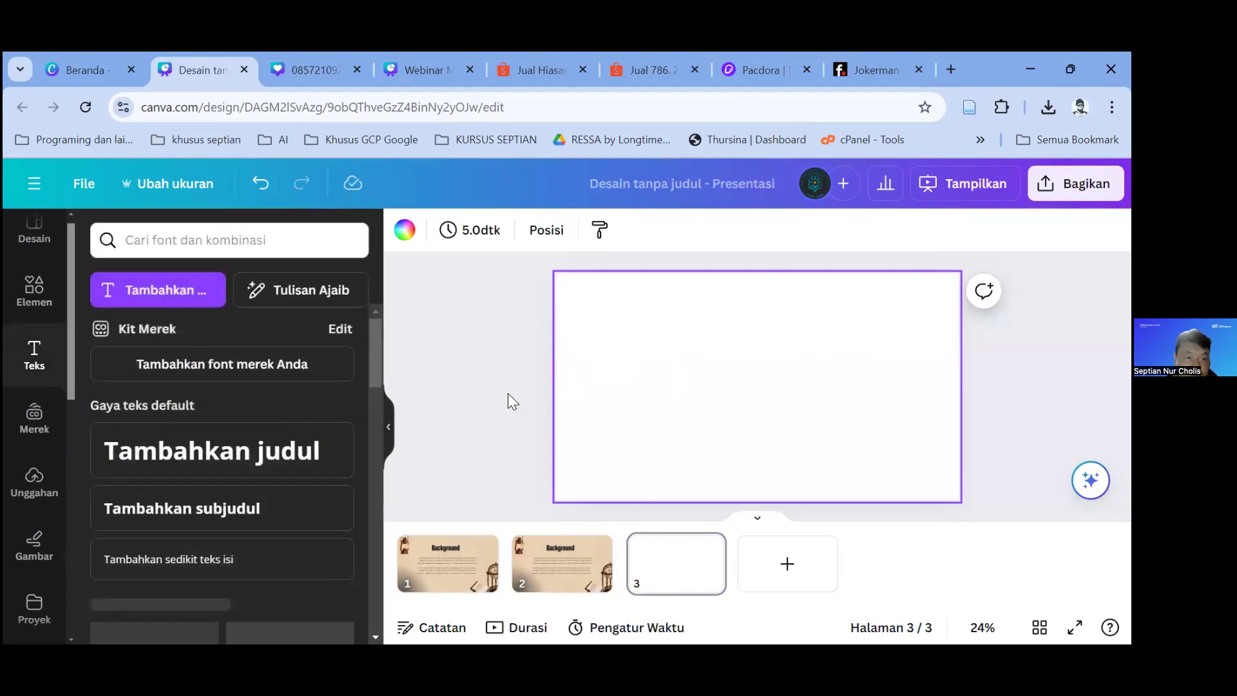
left_click(212, 449)
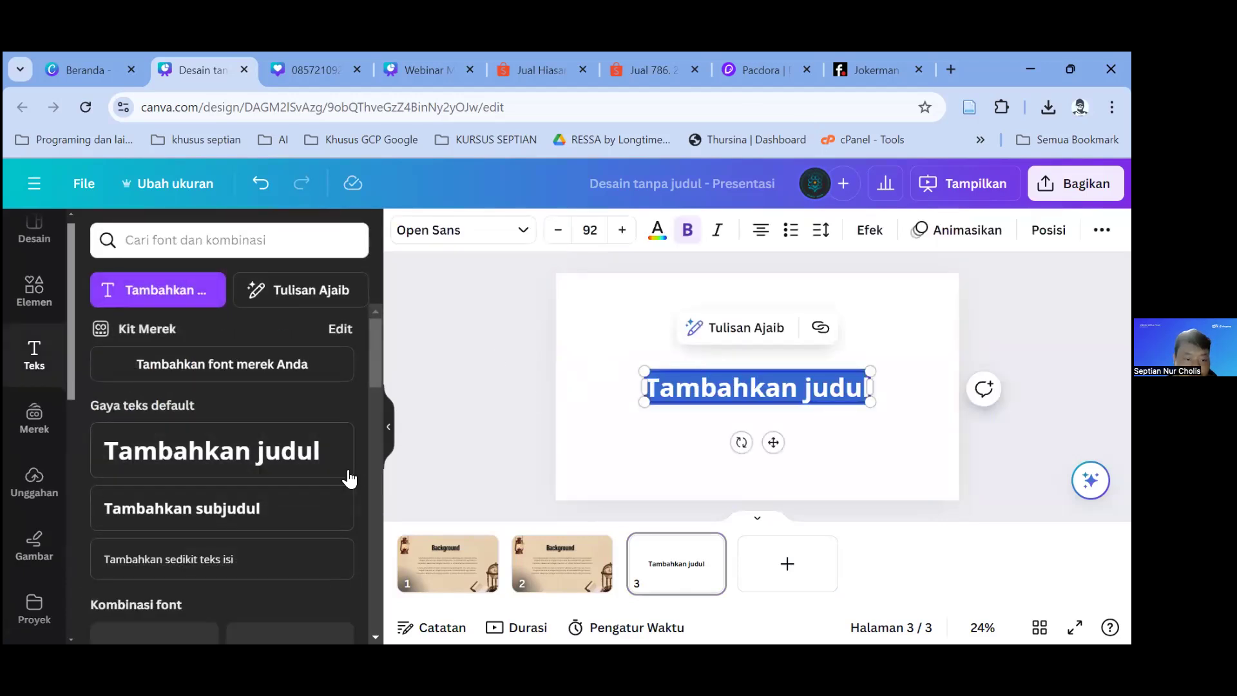
scroll(277, 483, "down", 5)
scroll(39, 543, "down", 3)
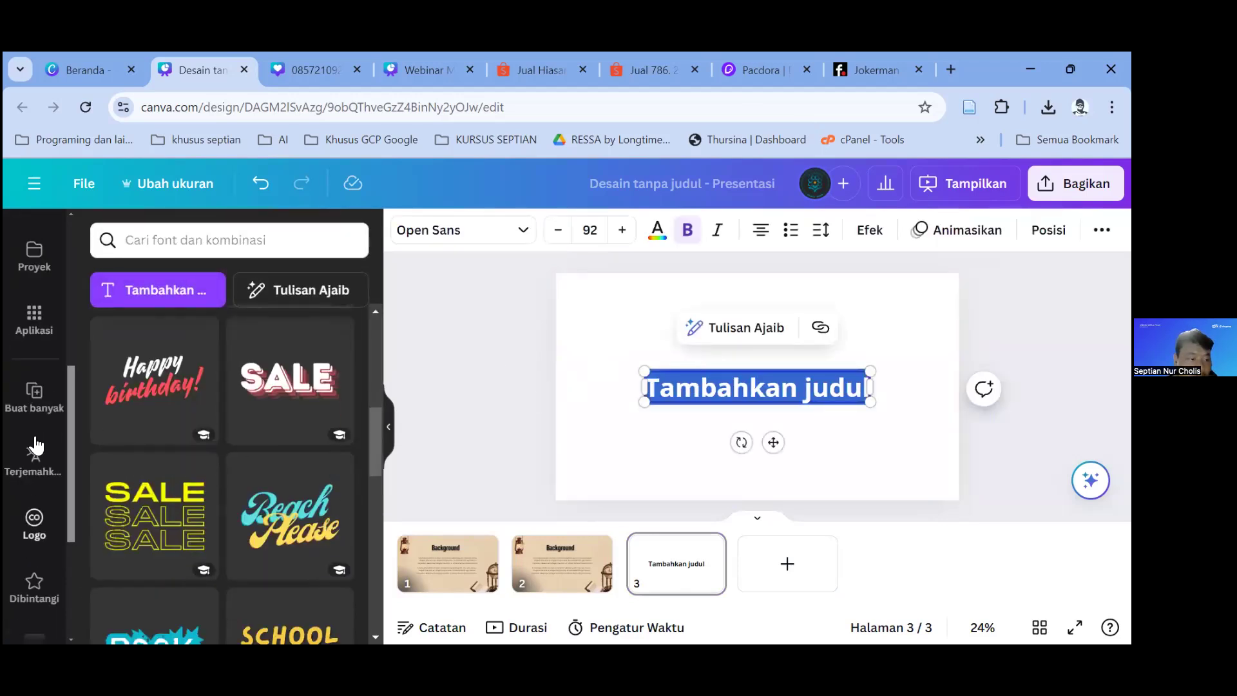
Step: Link the page 3 heading to the Nama data field through Buat banyak
left_click(36, 403)
left_click(701, 386)
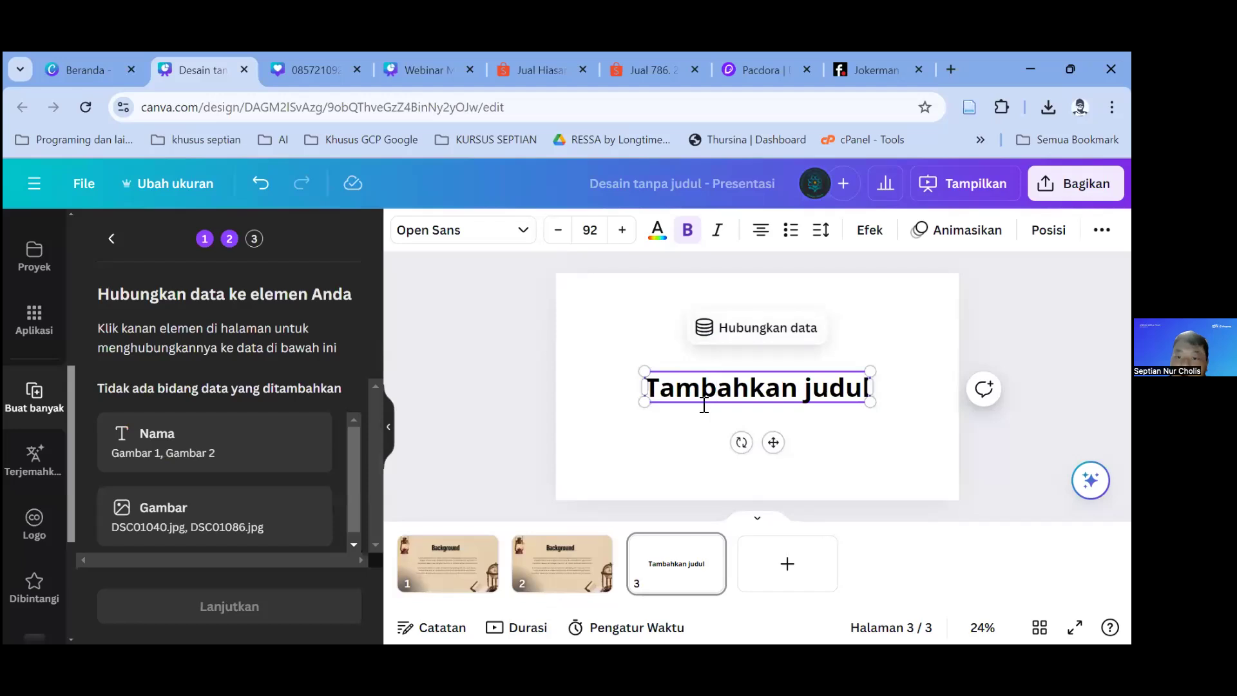
left_click(726, 339)
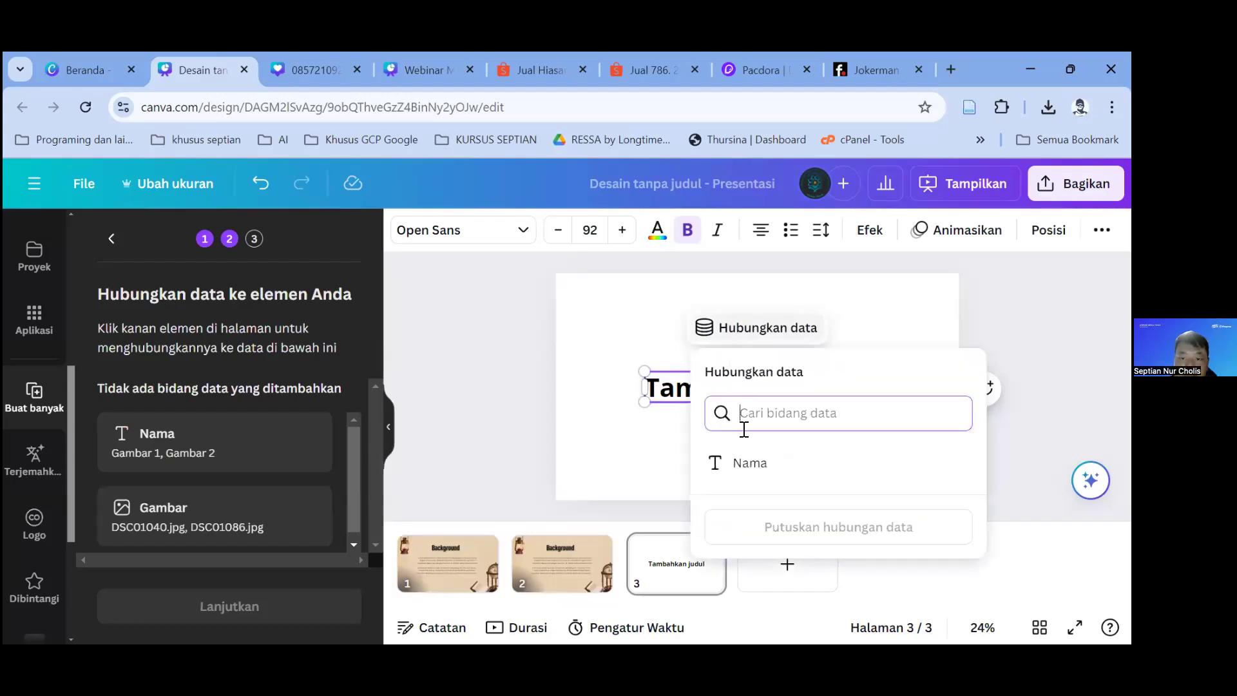
left_click(746, 462)
left_click(400, 502)
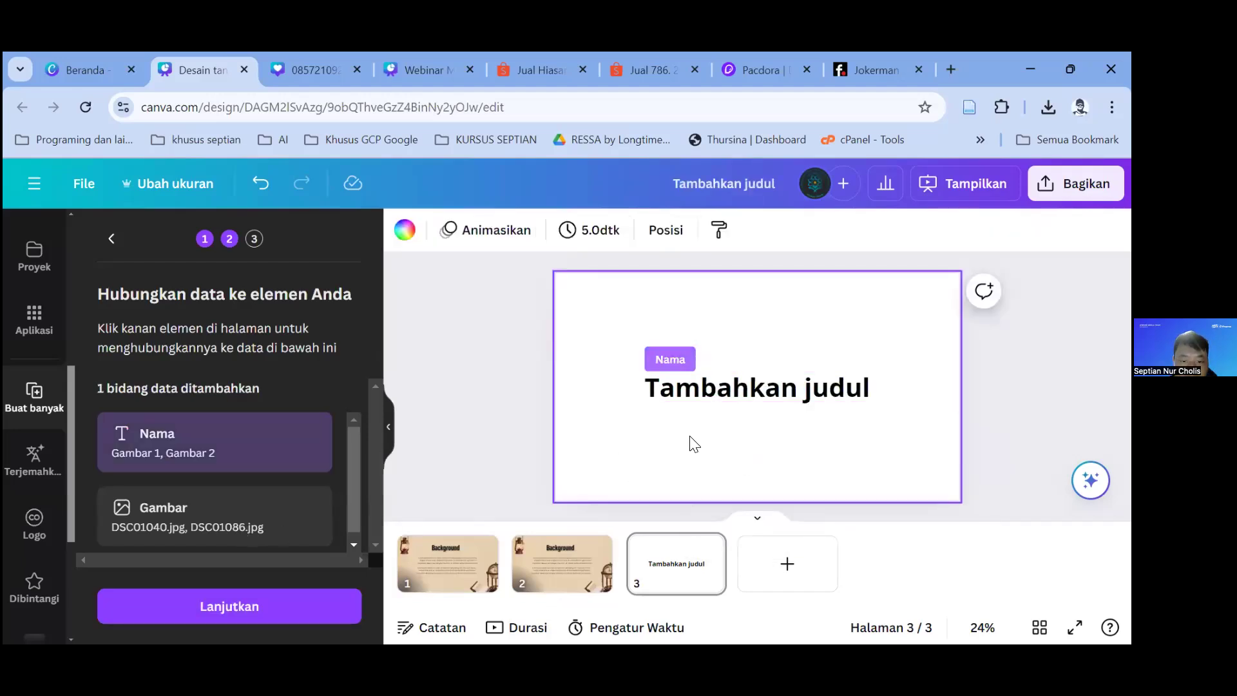
left_click(34, 316)
Step: Insert a Bingkai image frame on page 3 and arrange it below the heading
left_click(35, 298)
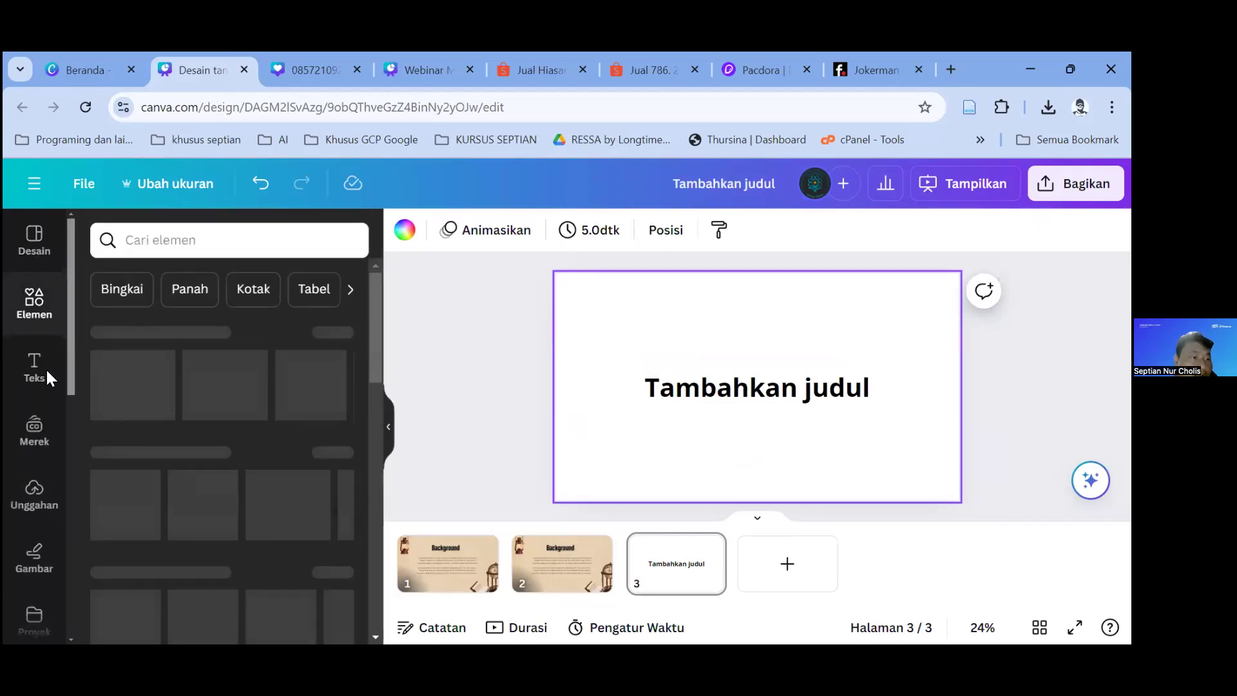
scroll(258, 432, "down", 15)
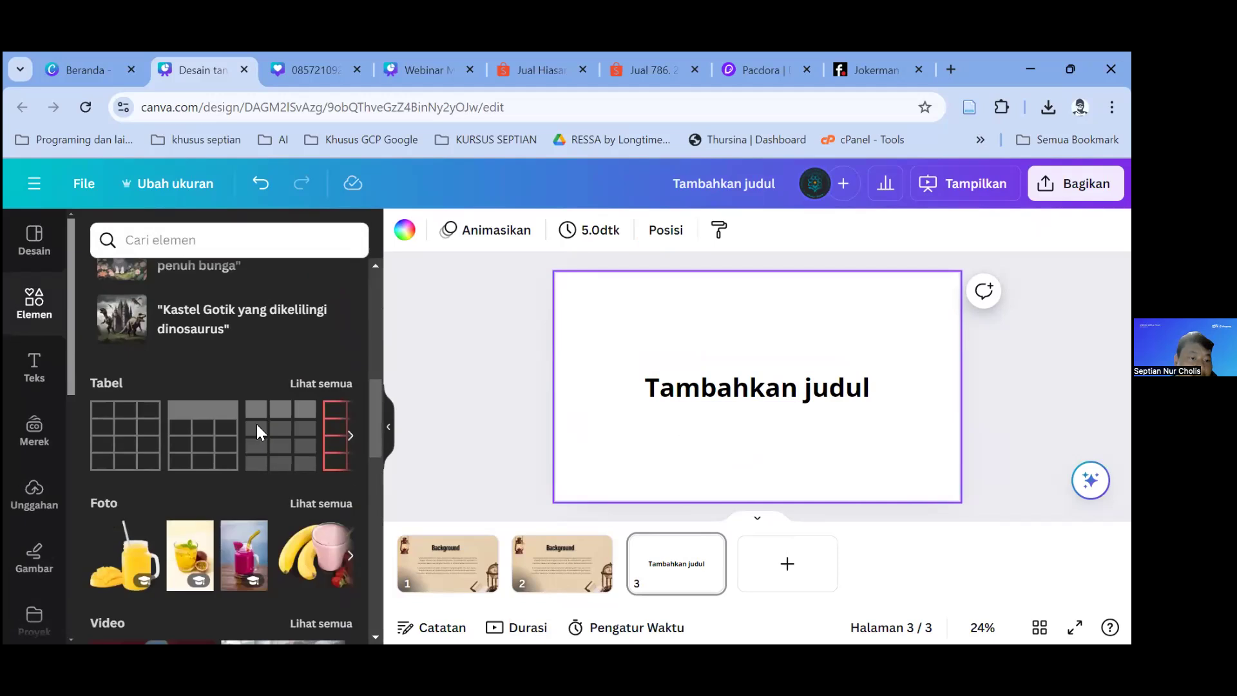
left_click(210, 496)
left_click_drag(756, 430, 704, 493)
left_click_drag(789, 394, 789, 296)
left_click_drag(727, 391, 727, 343)
left_click_drag(799, 298, 800, 322)
scroll(39, 567, "down", 4)
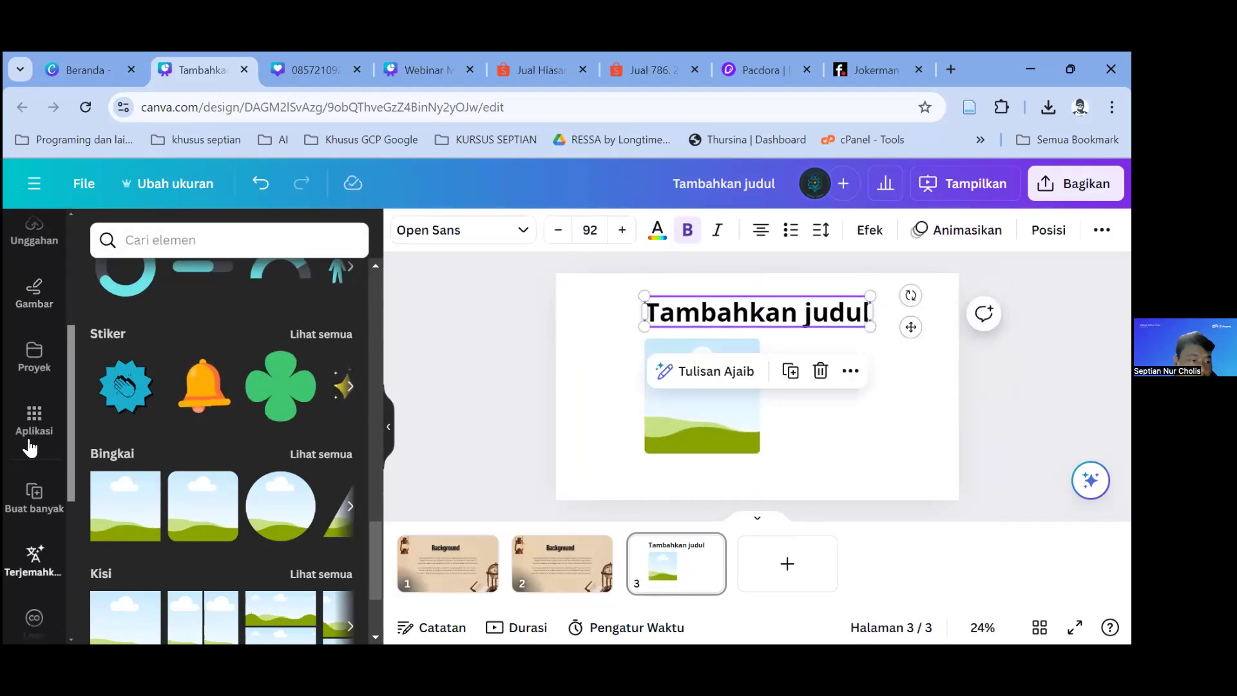
Step: Link the frame to the Gambar field and generate 2 designs from the data
left_click(35, 496)
left_click(700, 426)
left_click(675, 304)
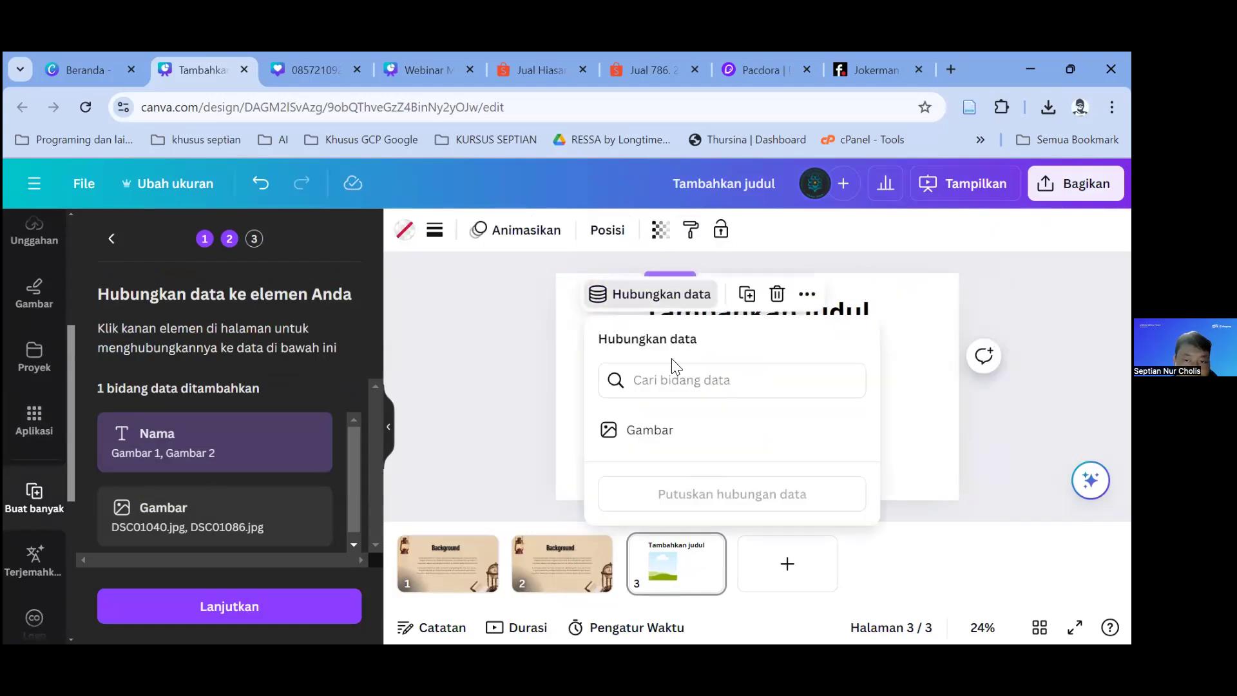
left_click(670, 429)
left_click(250, 612)
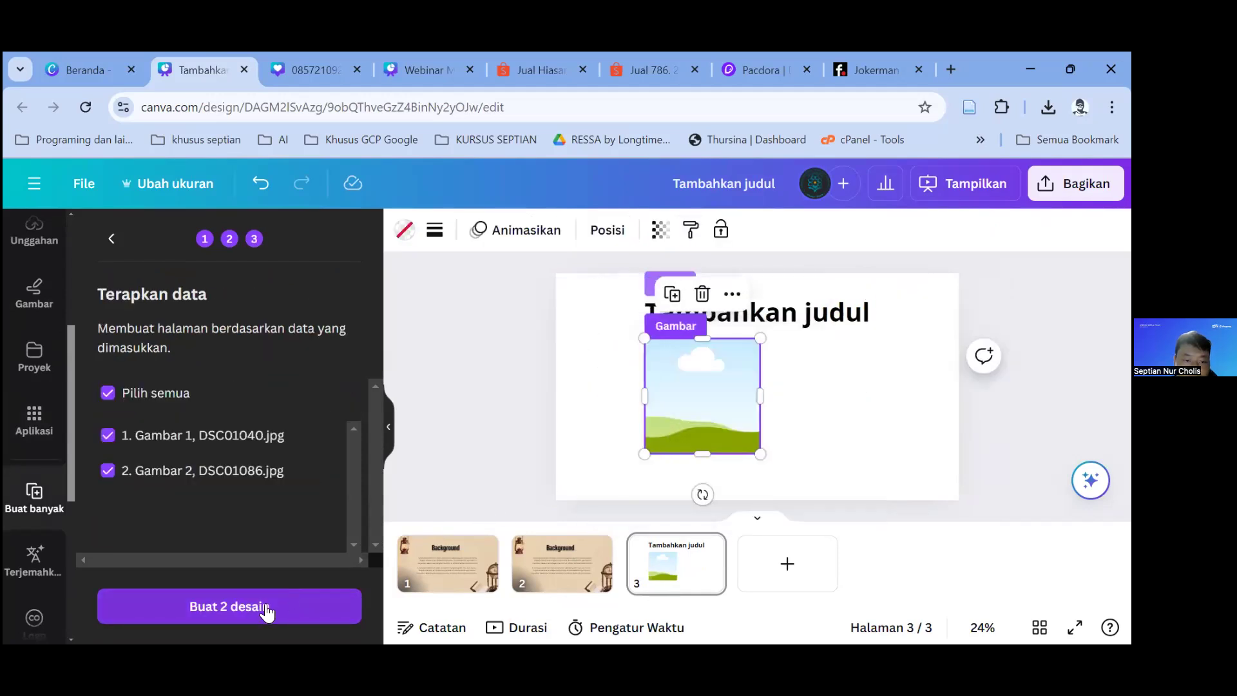
left_click(268, 609)
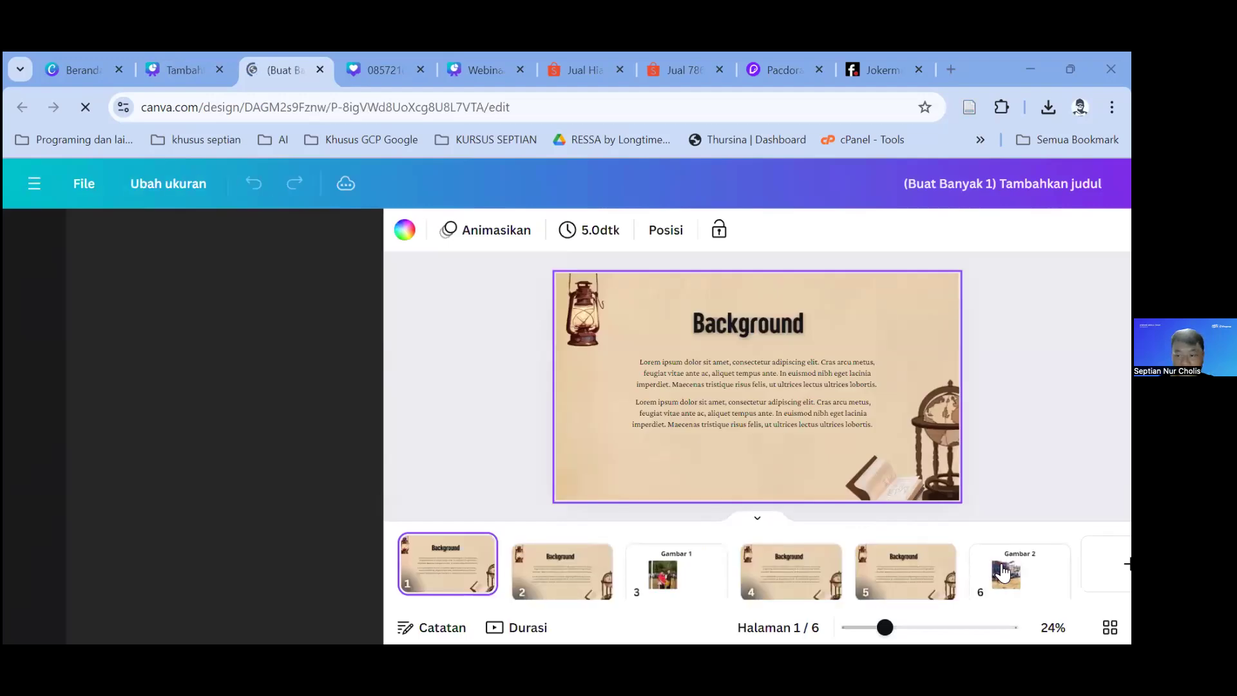
Step: Move the Gambar 2 page to position 4 after Gambar 1, then go to the Canva home page
left_click(717, 576)
left_click_drag(1011, 567, 797, 577)
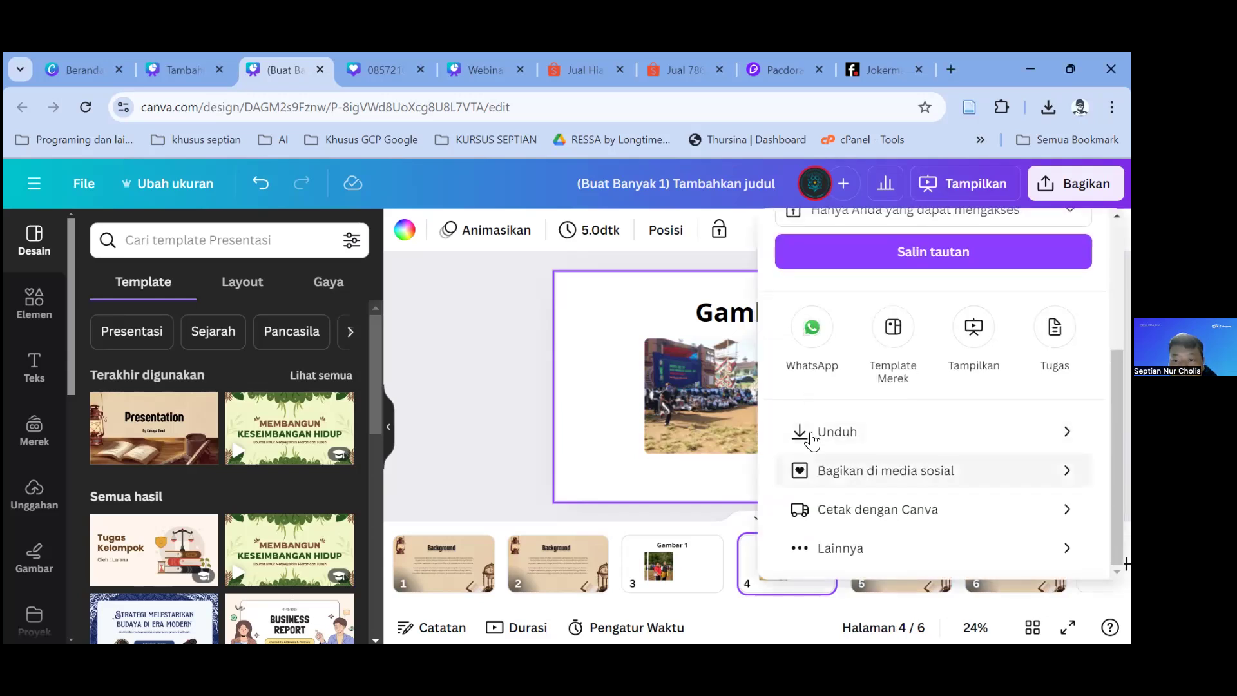
left_click(472, 357)
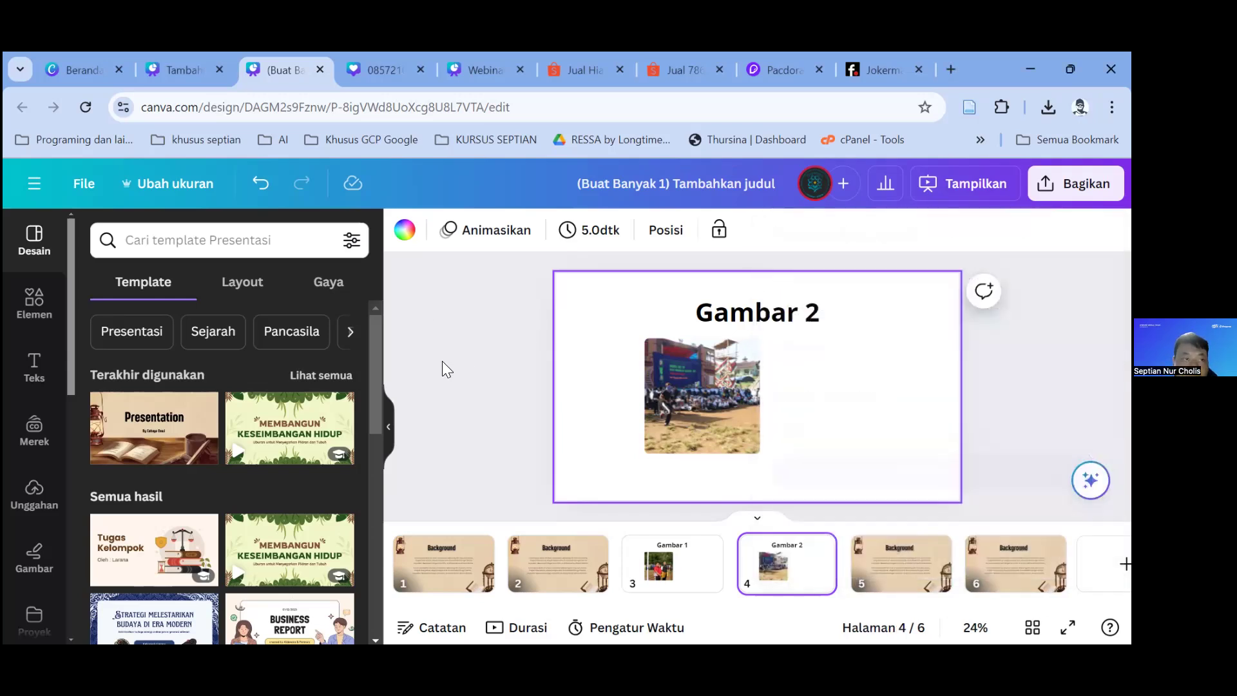
left_click(166, 59)
left_click(69, 68)
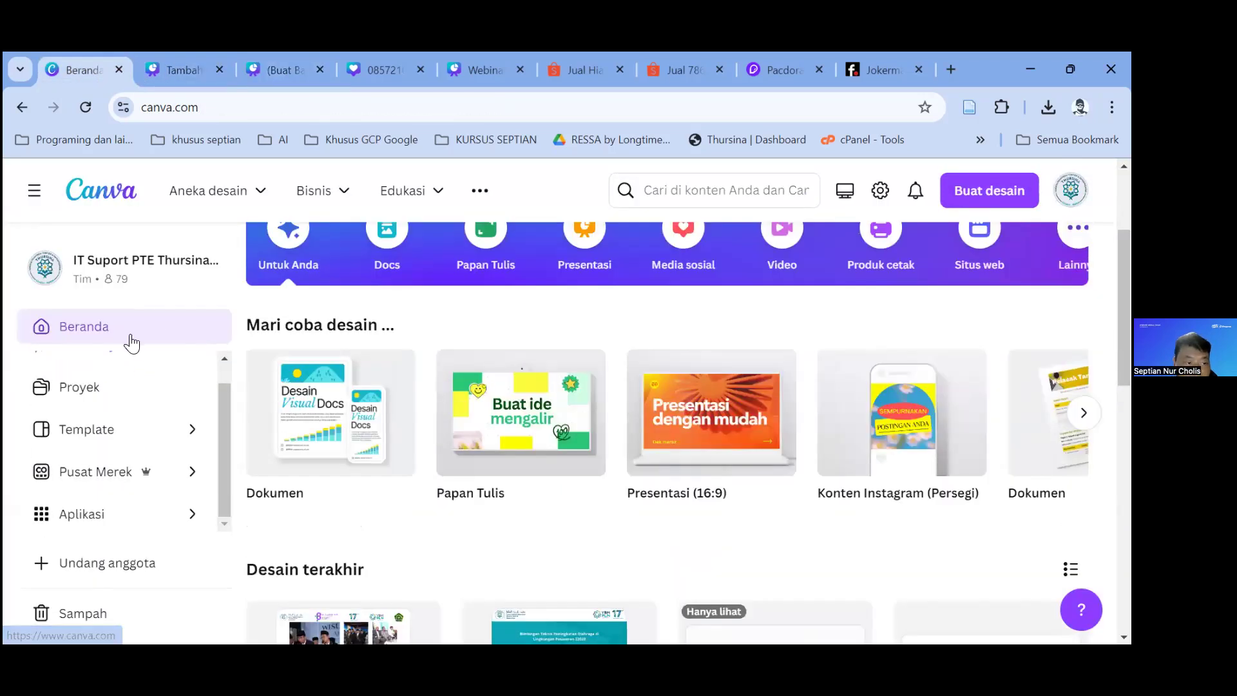
Step: Open the kupangsantuy.my.canva.site domain in settings and view its 'Warteg Serba Ada!' site with Lihat situs web
scroll(484, 284, "down", 4)
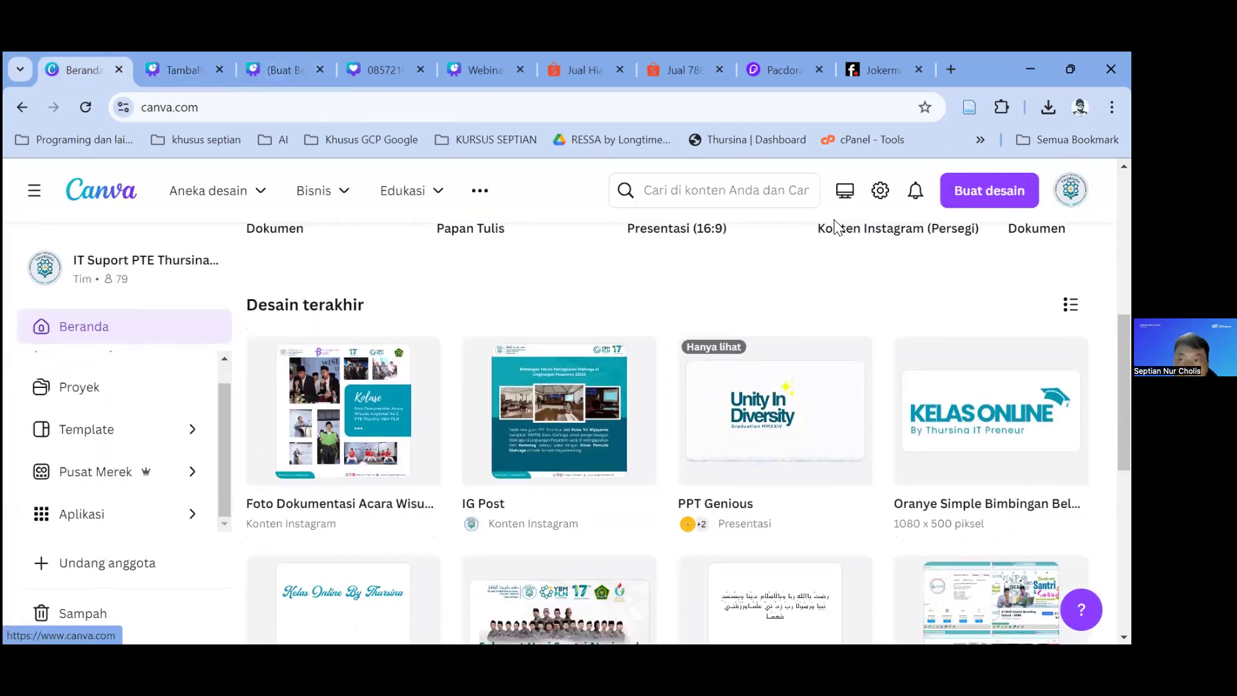
left_click(881, 190)
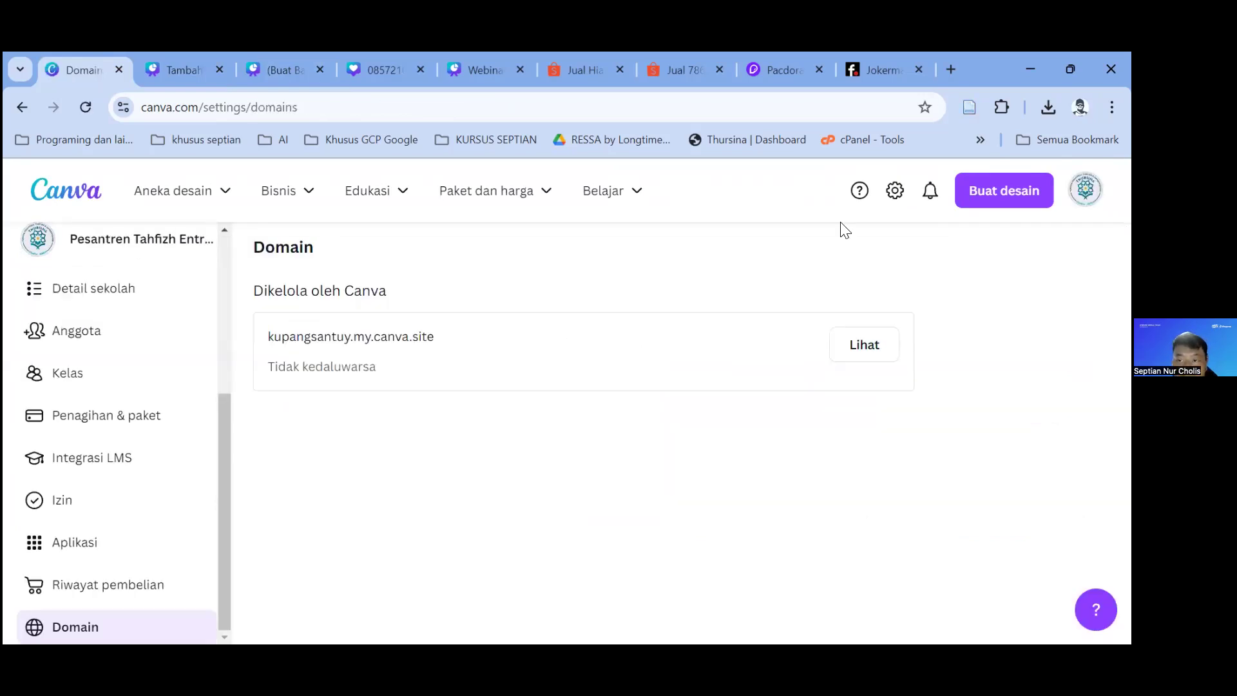
left_click(438, 364)
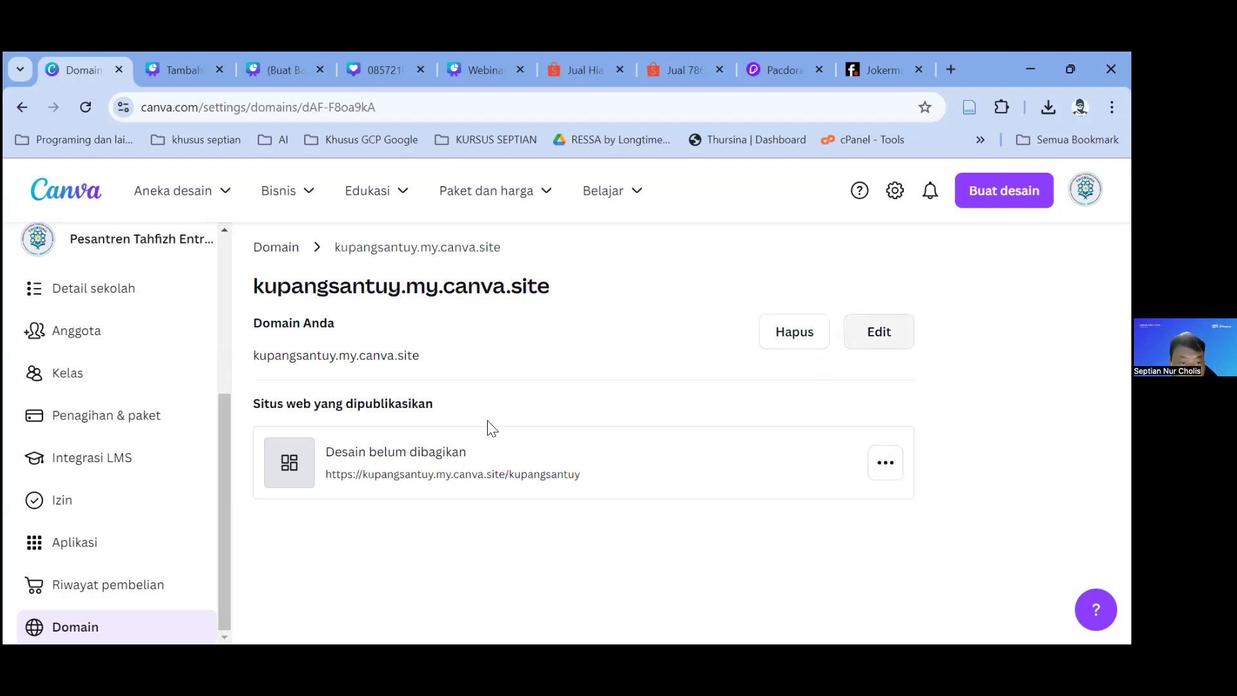
left_click(886, 466)
left_click(887, 466)
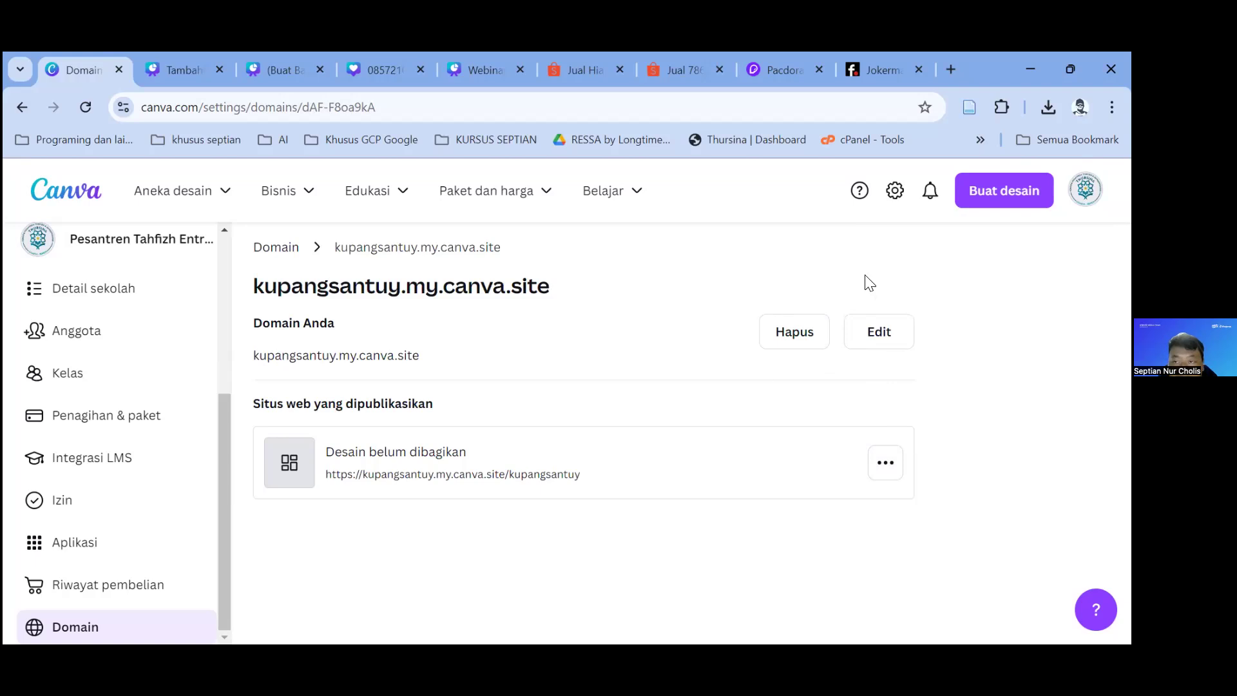
left_click(886, 463)
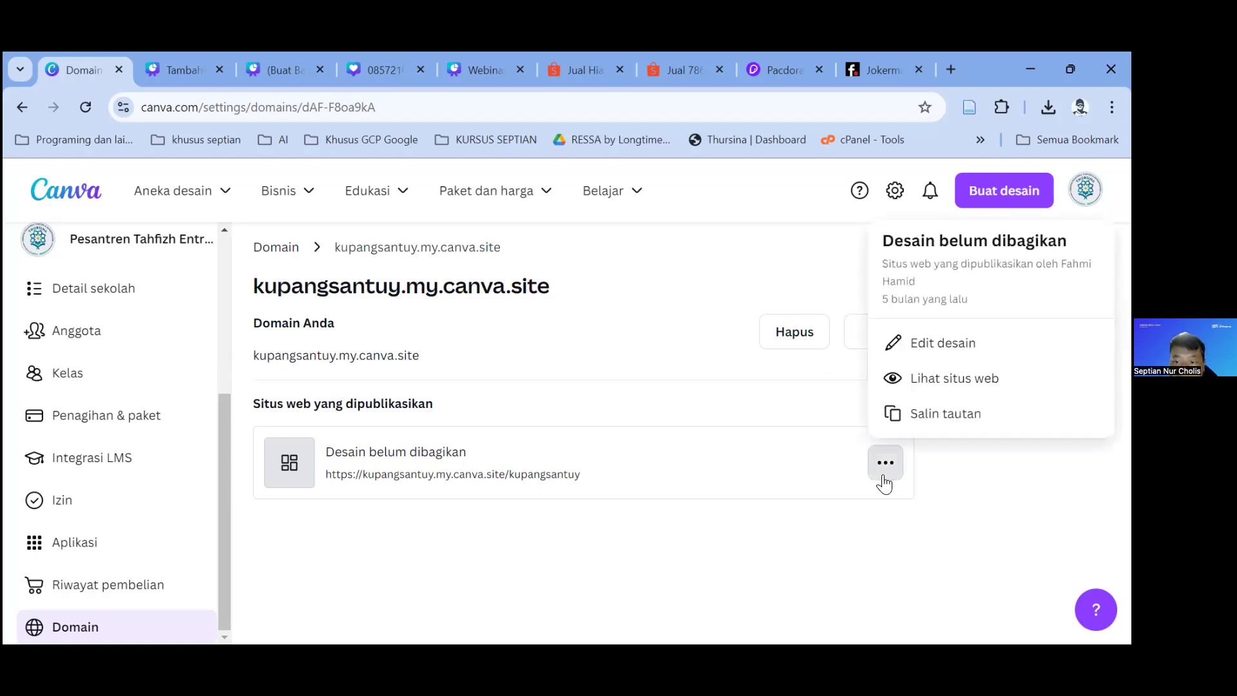
left_click(915, 382)
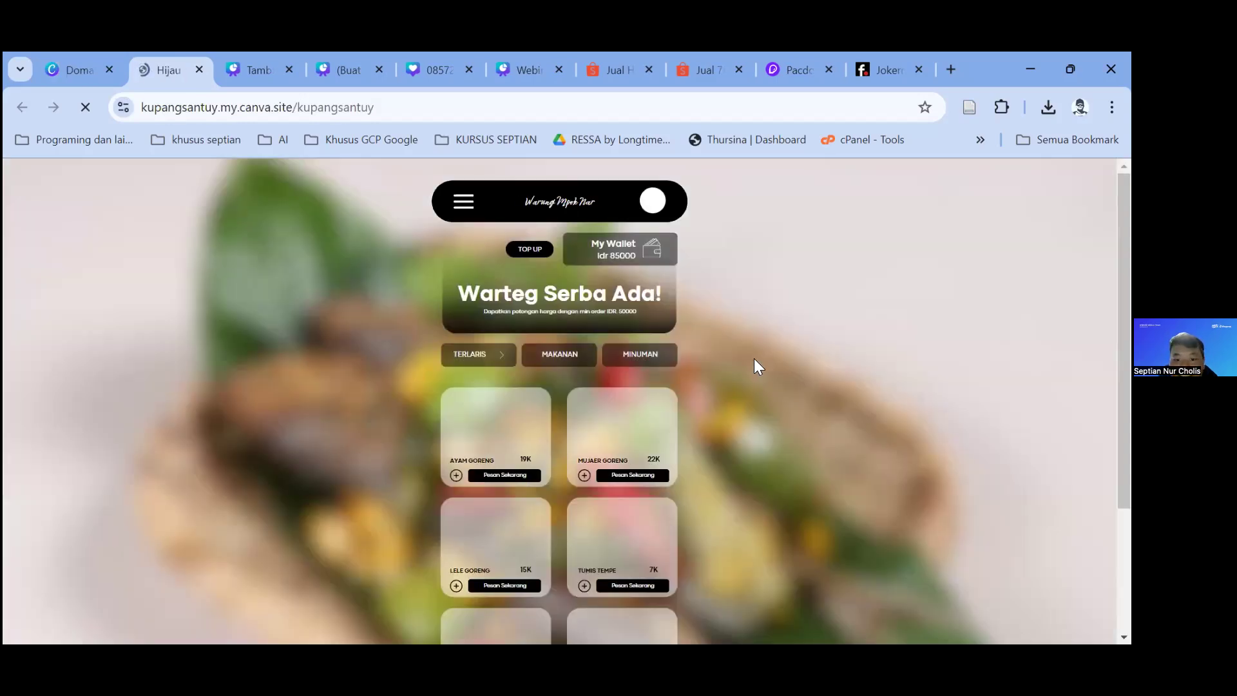
scroll(651, 411, "down", 2)
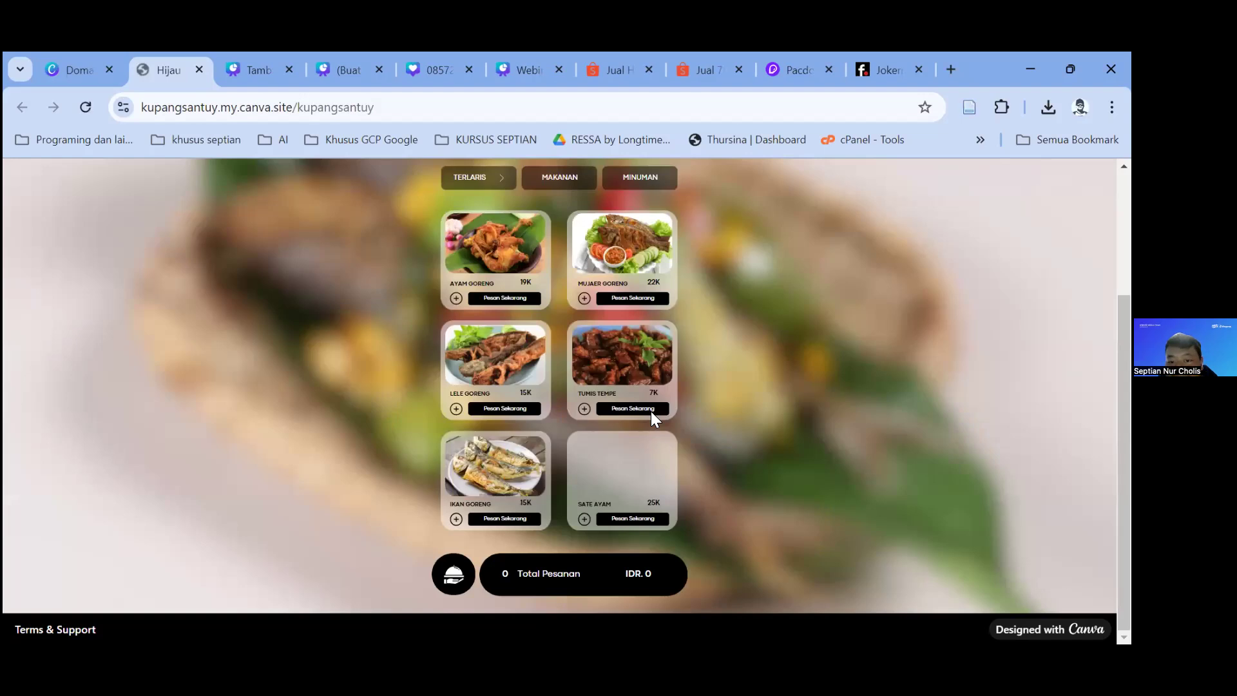
scroll(624, 399, "up", 2)
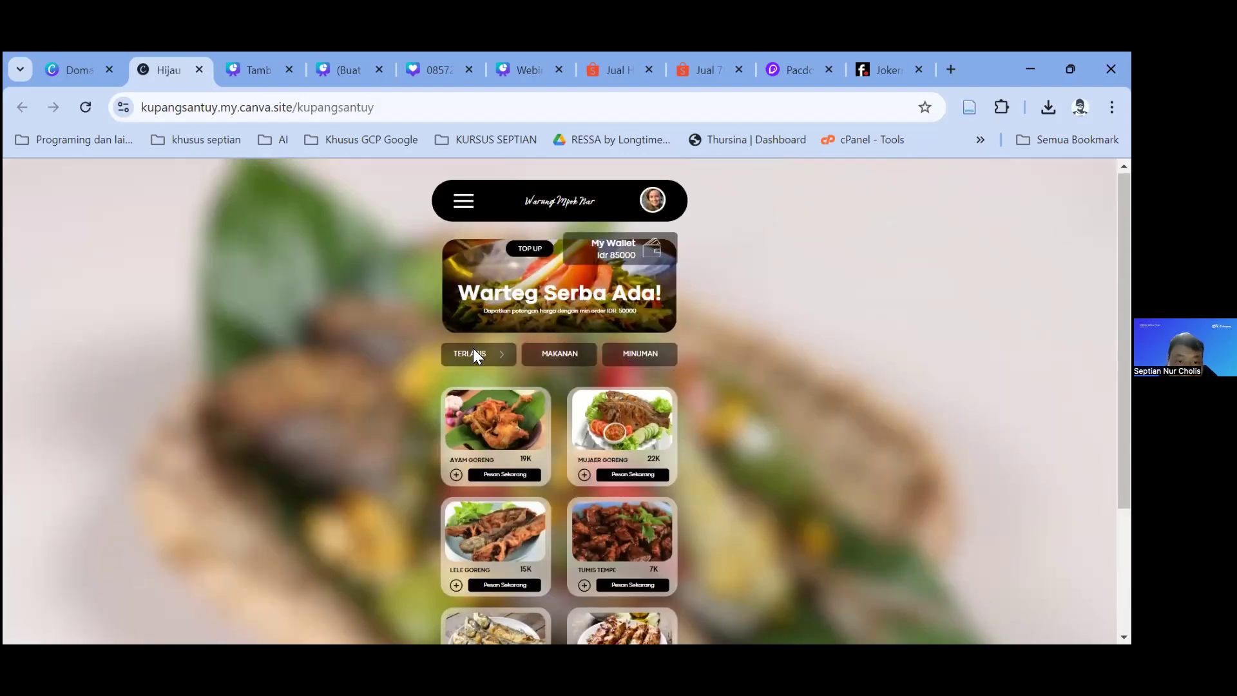
scroll(487, 292, "down", 3)
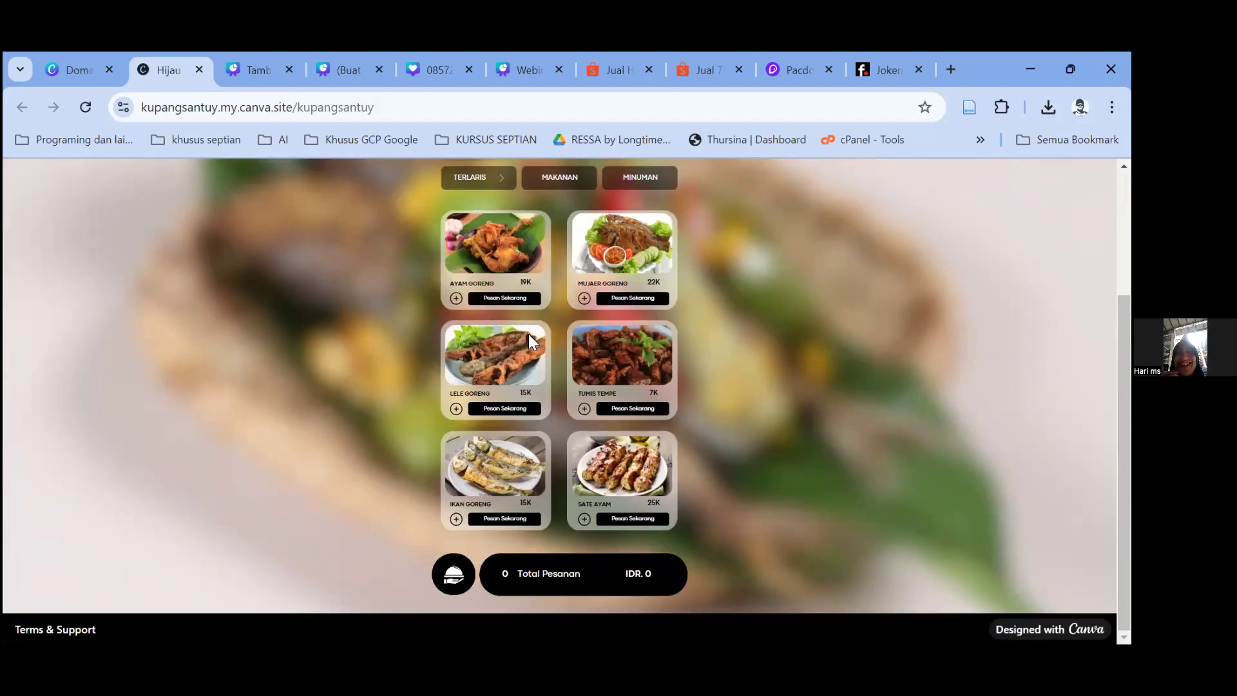
scroll(538, 361, "up", 3)
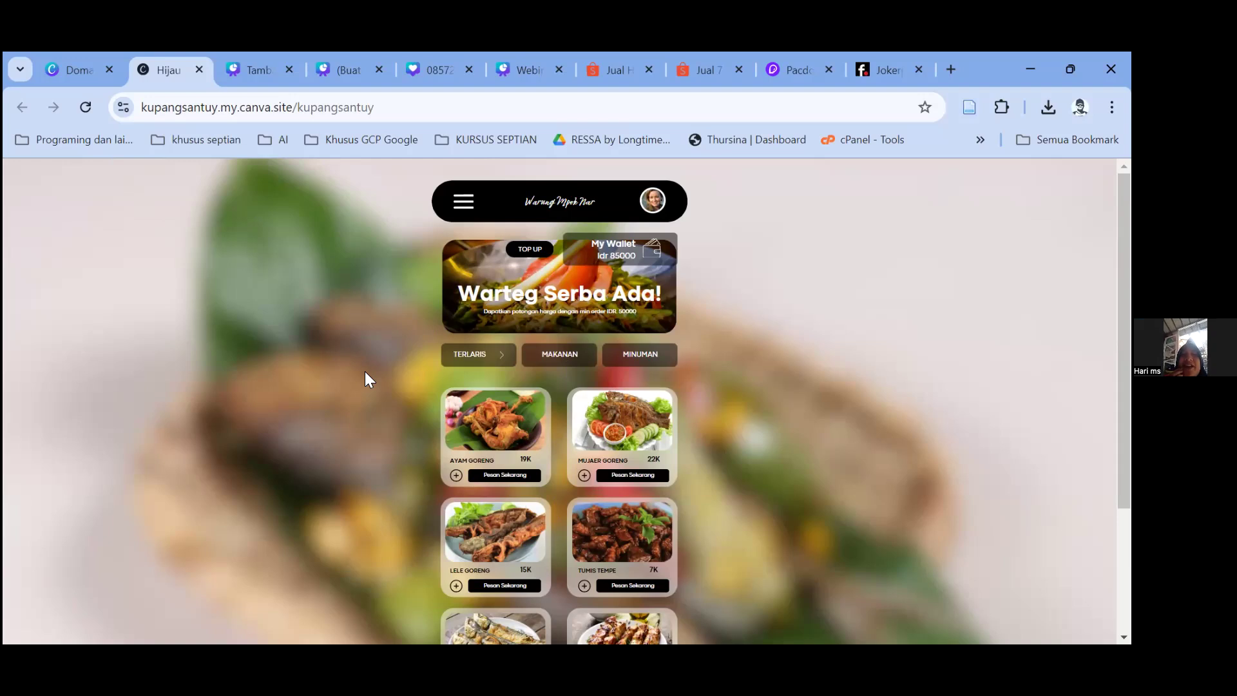
scroll(445, 403, "down", 3)
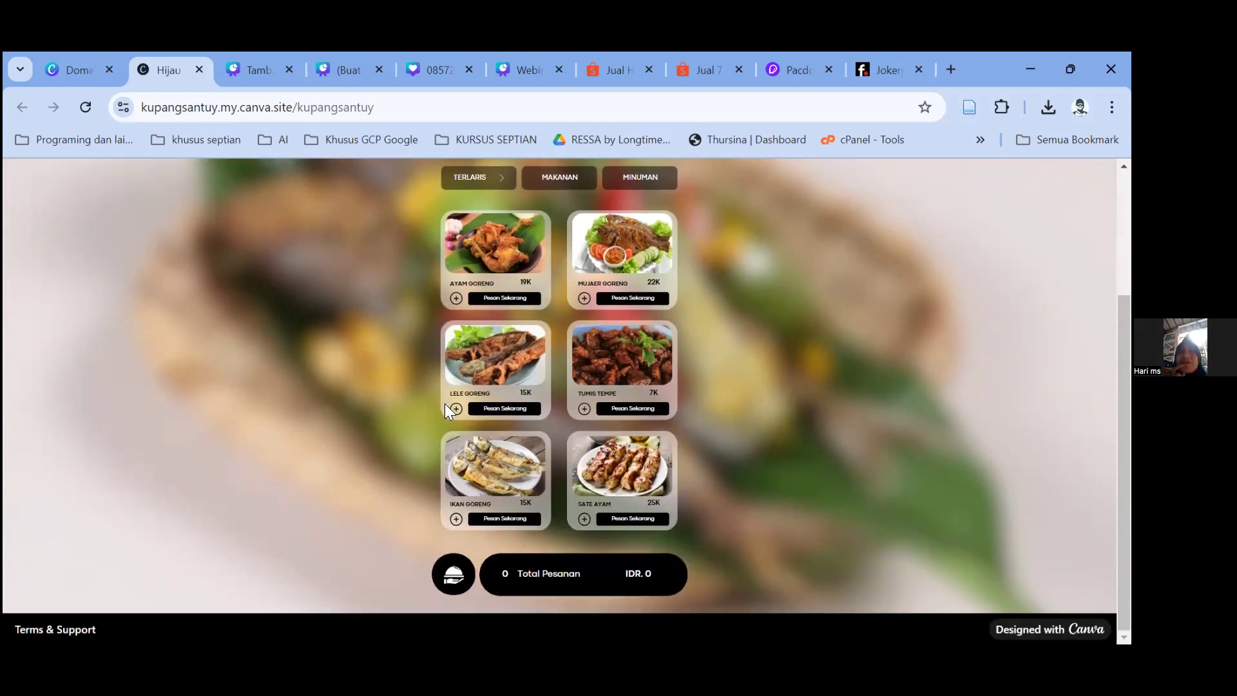
scroll(445, 404, "up", 2)
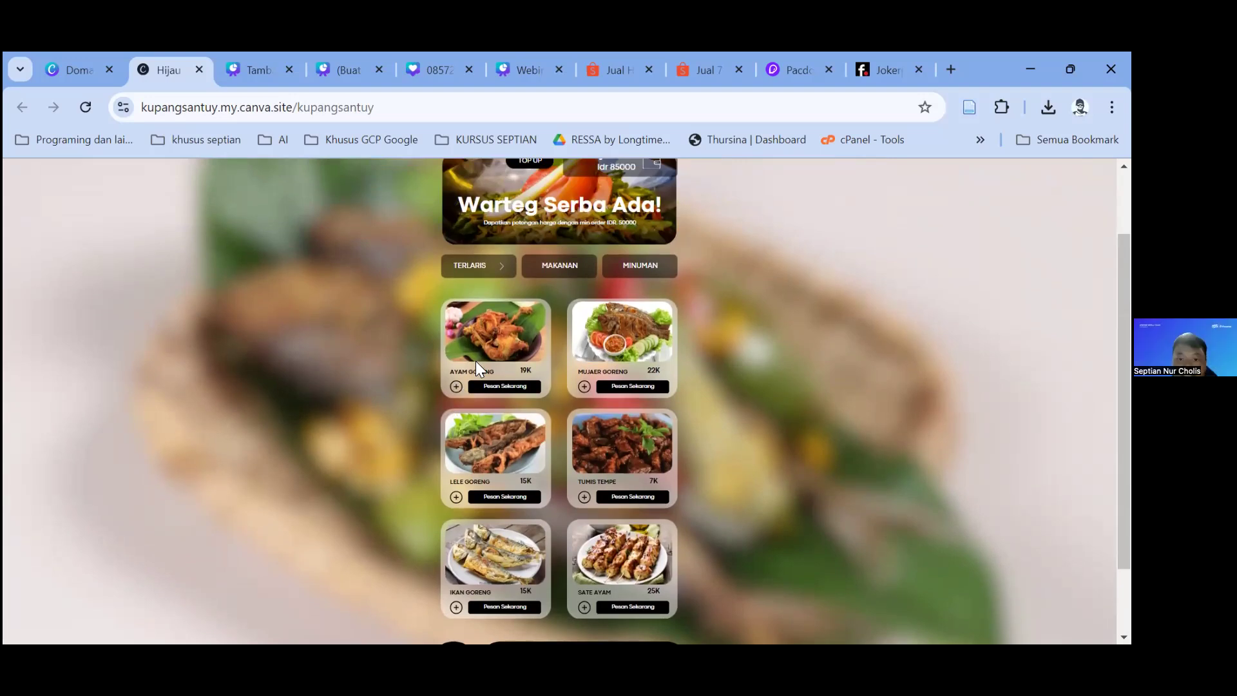
scroll(477, 367, "up", 2)
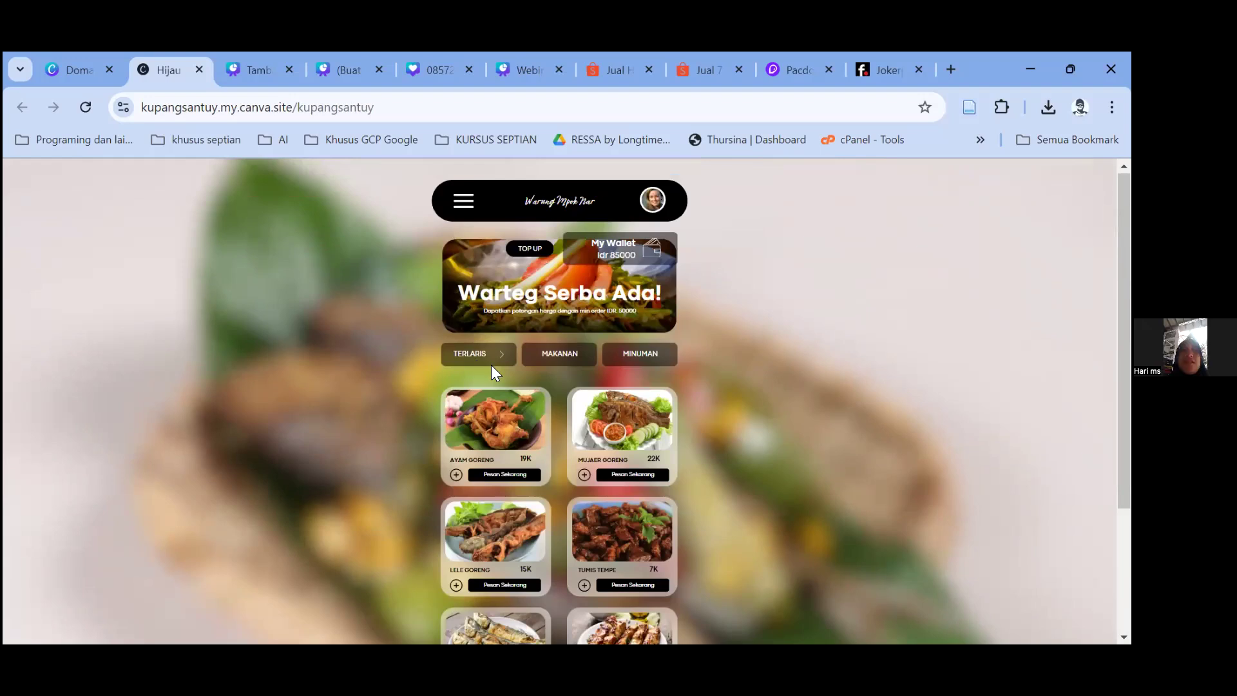
scroll(492, 366, "down", 4)
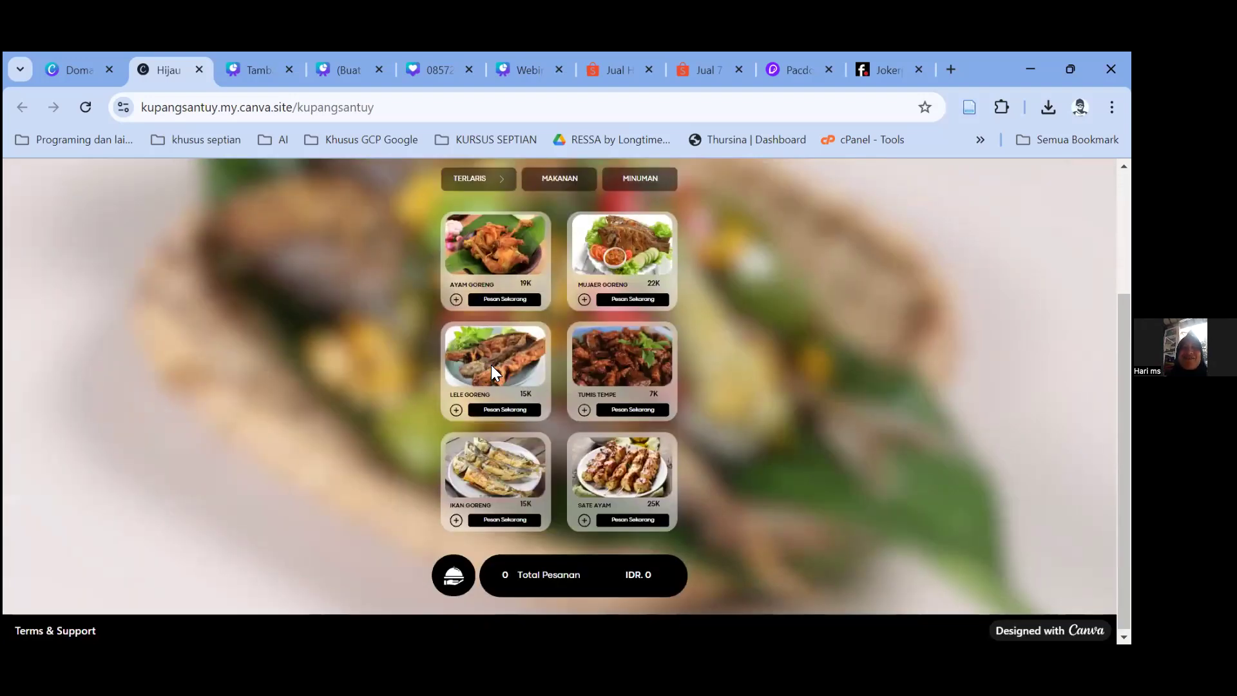
scroll(491, 364, "up", 2)
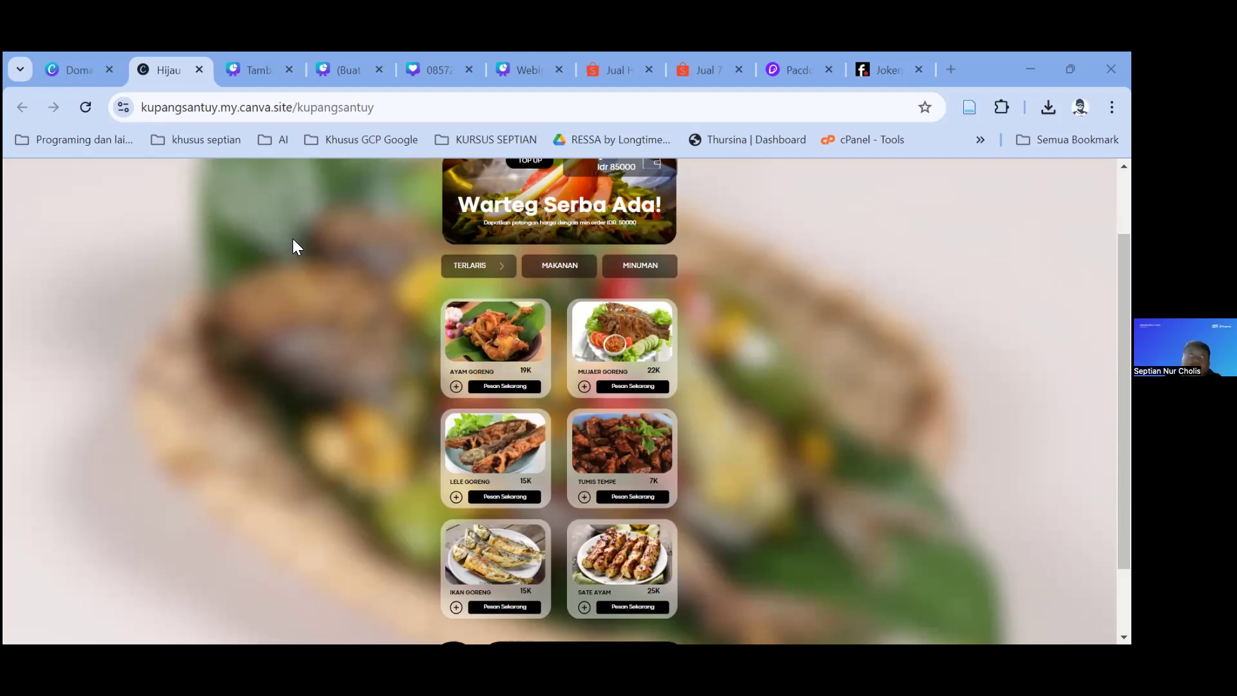
Step: Search Google for 'sertifikat pendidik' in a new tab and skim the certificate image results
left_click(944, 66)
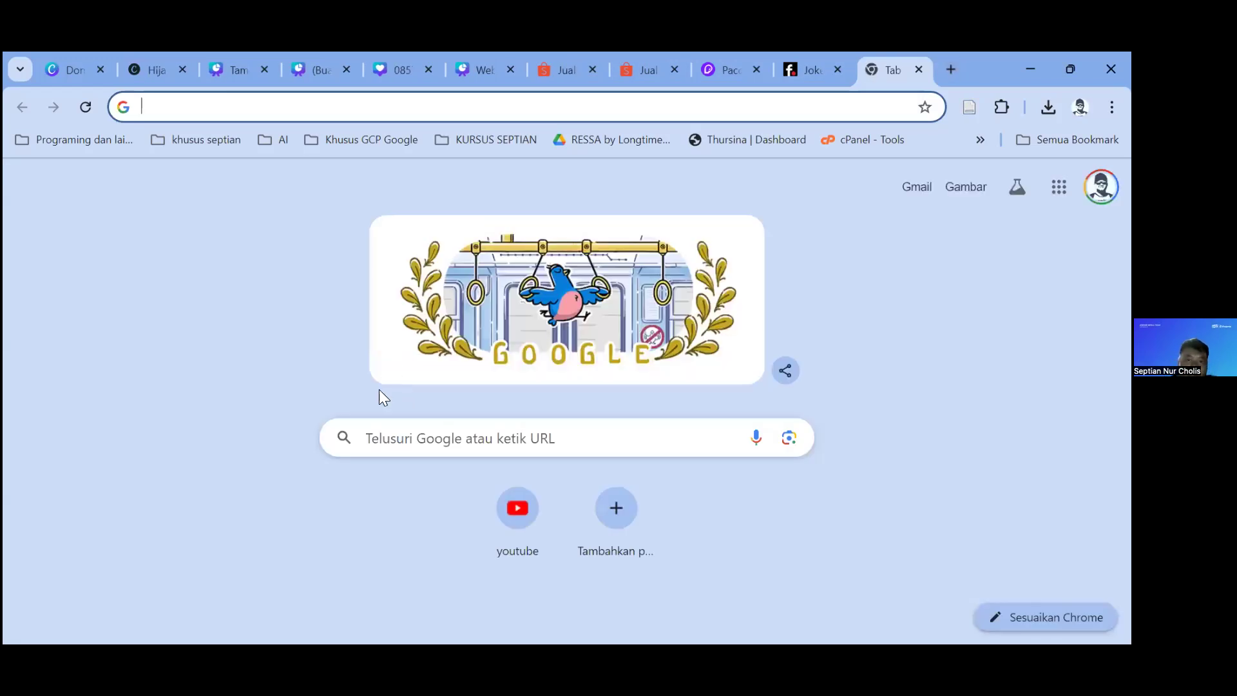
left_click(372, 441)
type("se")
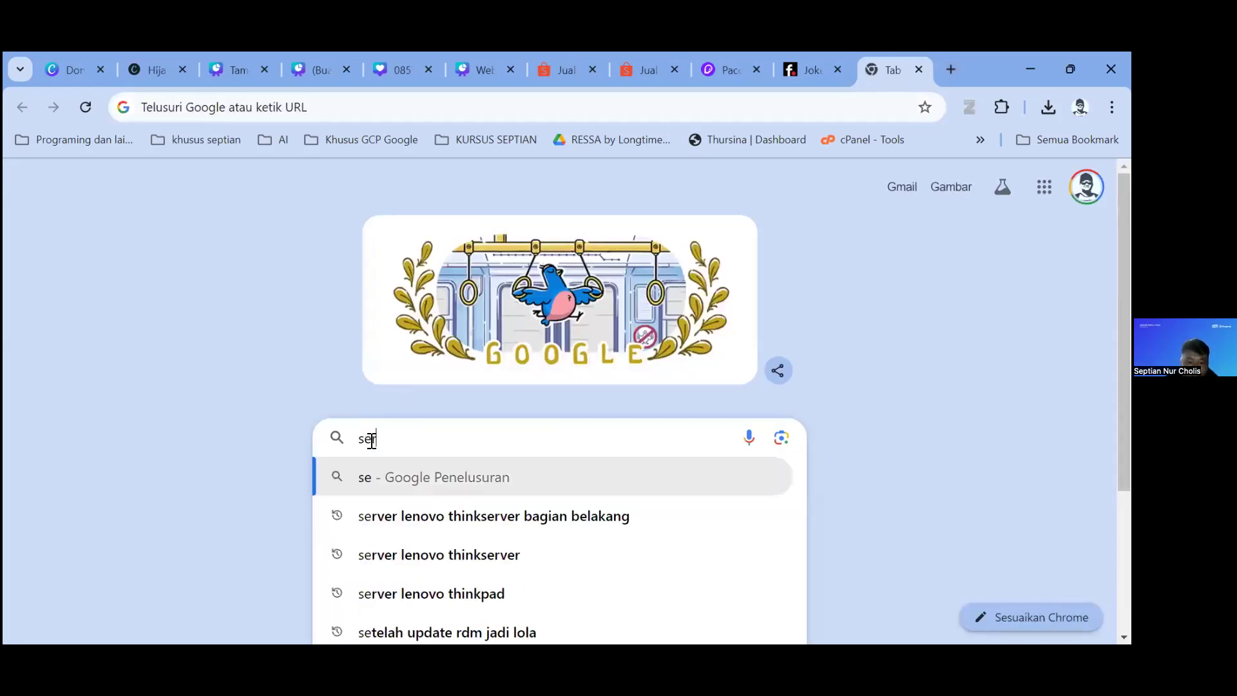
type("rtifikat pendidik")
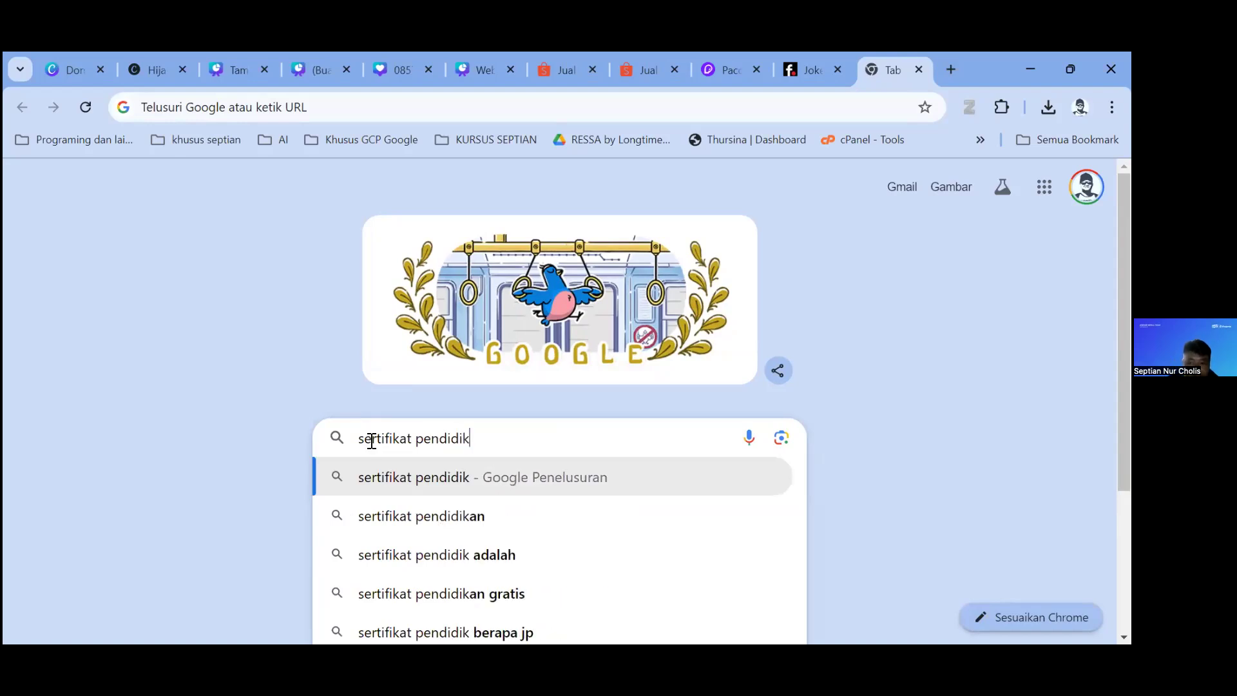
key("Return")
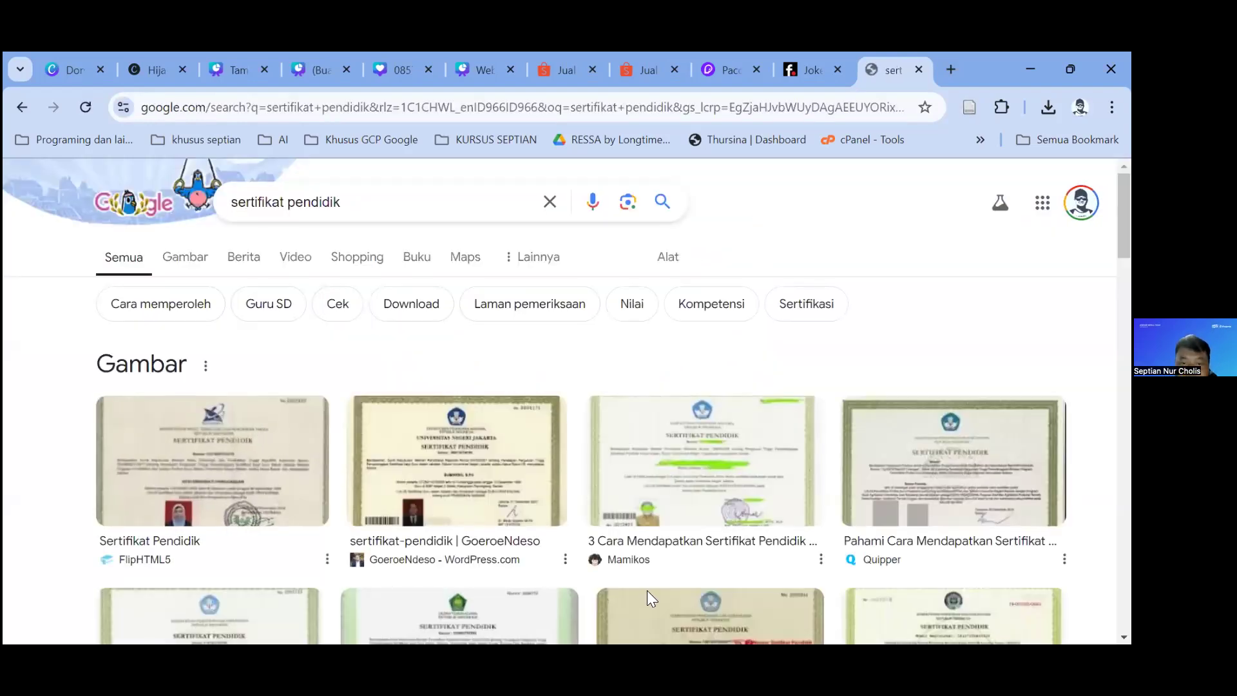
scroll(701, 592, "down", 3)
scroll(705, 599, "up", 2)
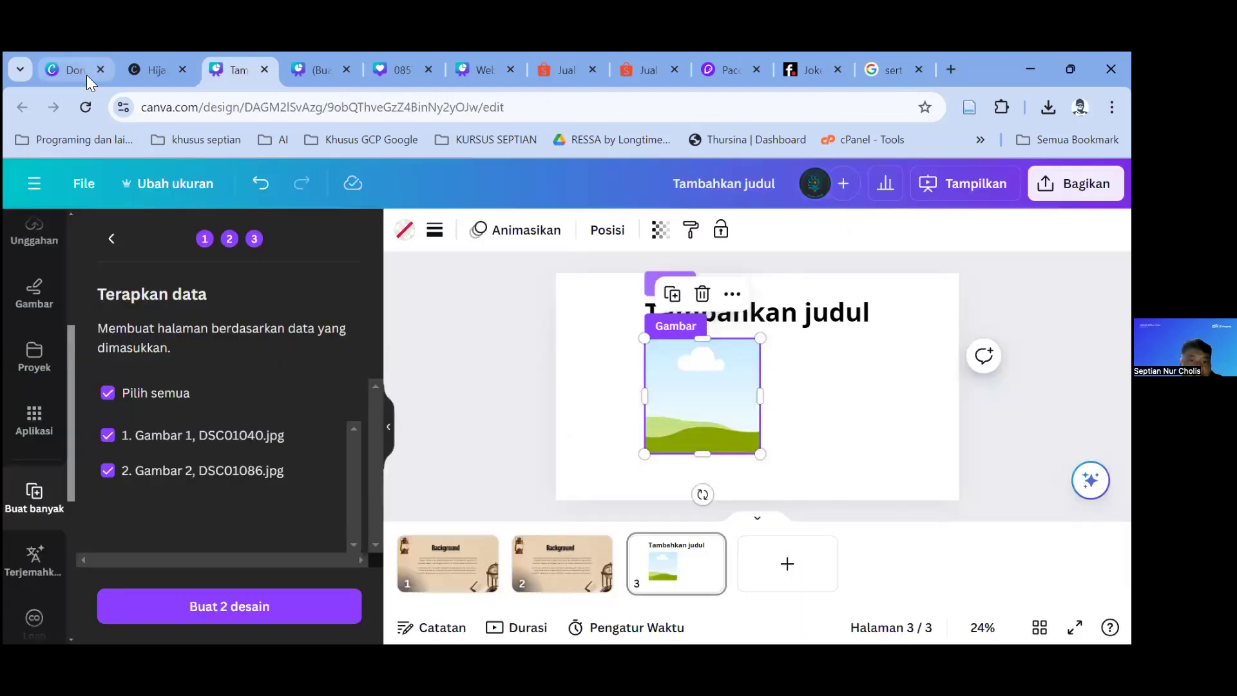
Step: Open Canva's Edukasi > Guru dan Sekolah page and start teacher verification with Verifikasikan
left_click(86, 75)
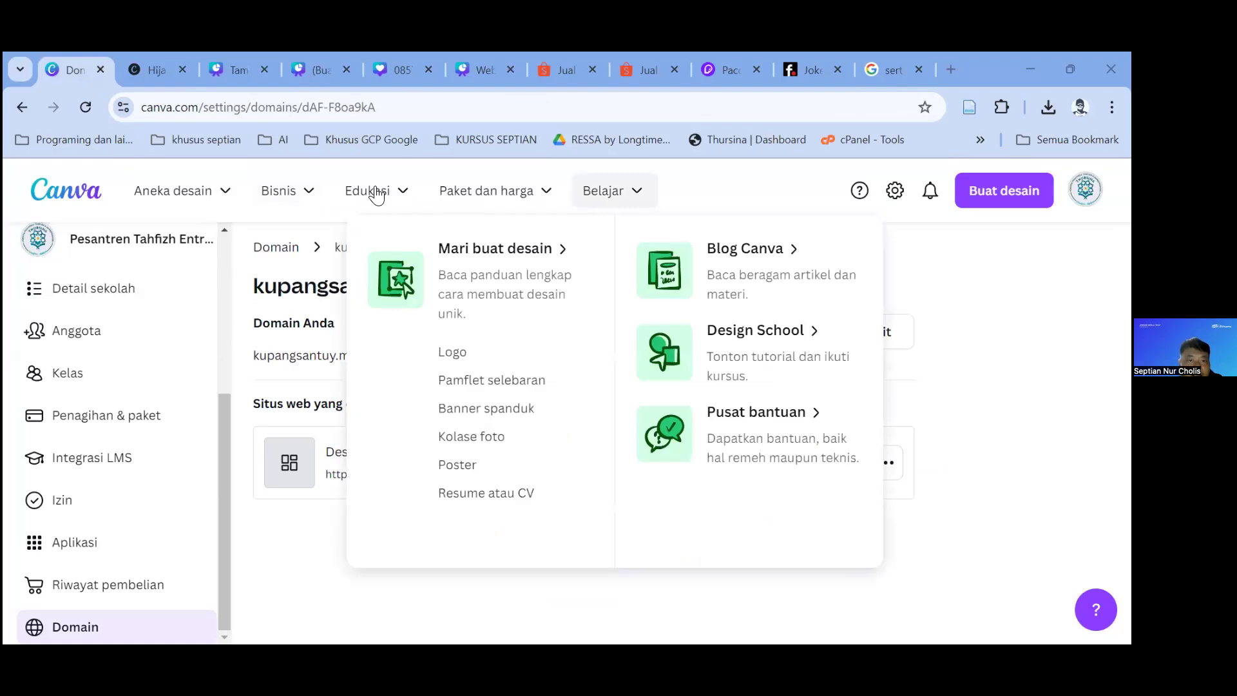
mouse_move(377, 196)
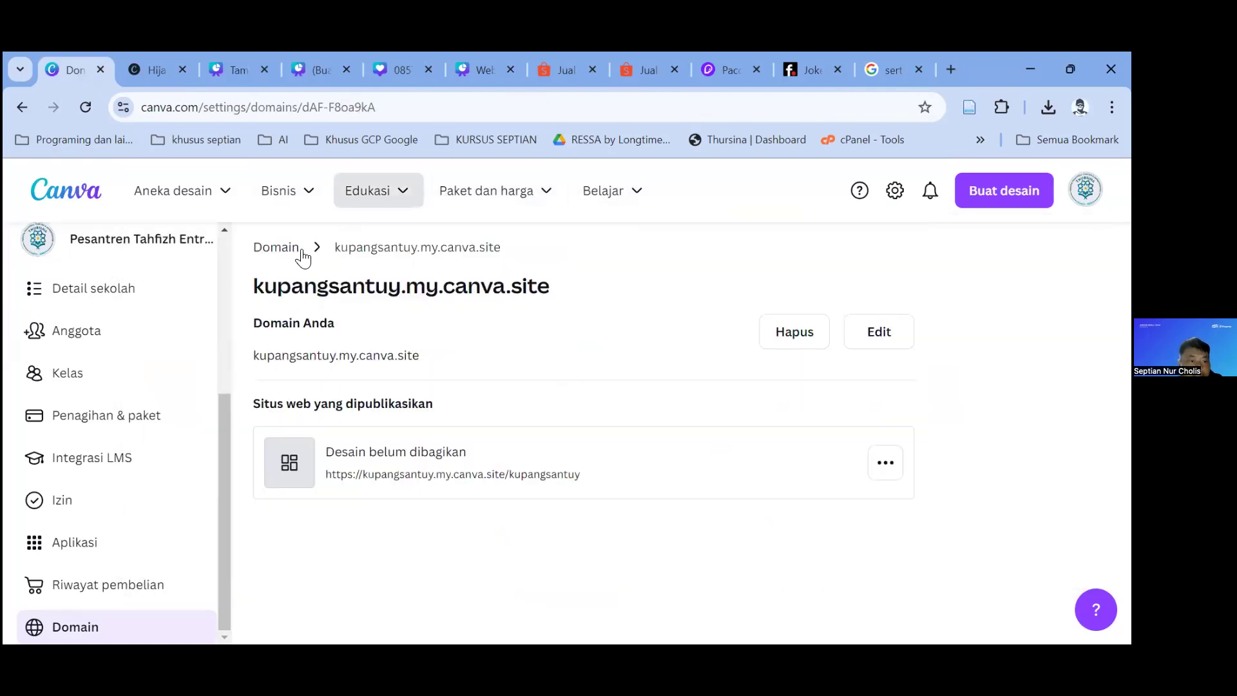
left_click(303, 256)
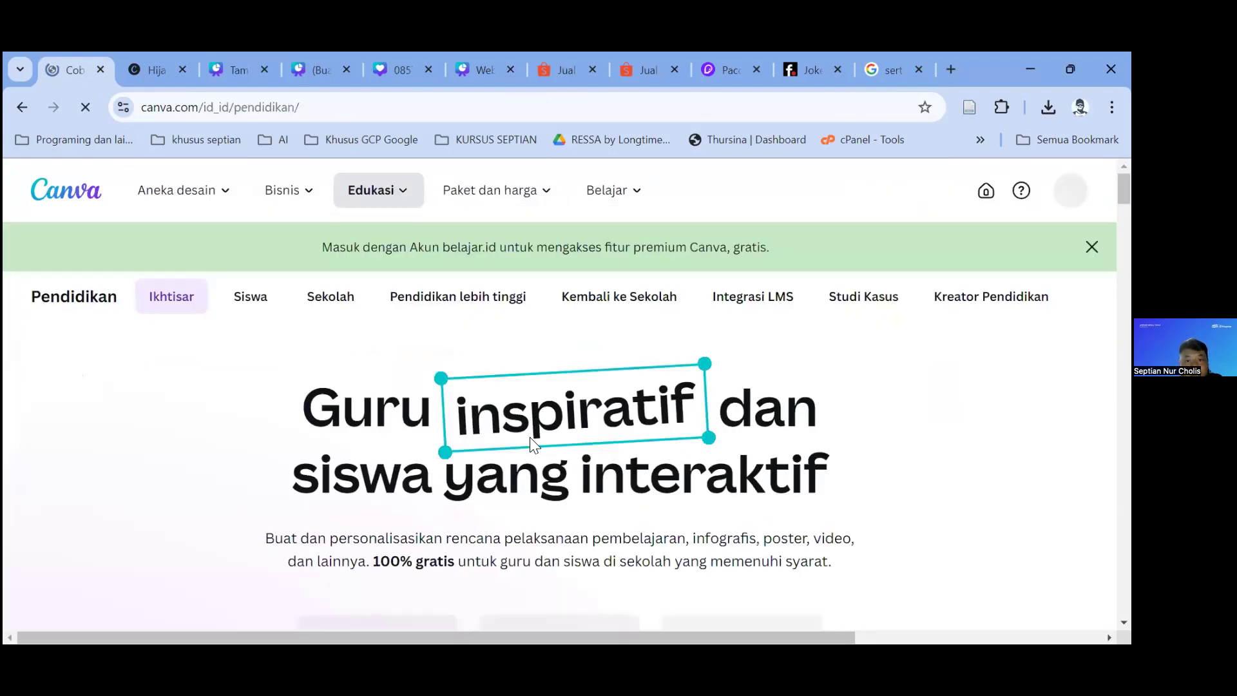
scroll(569, 305, "down", 6)
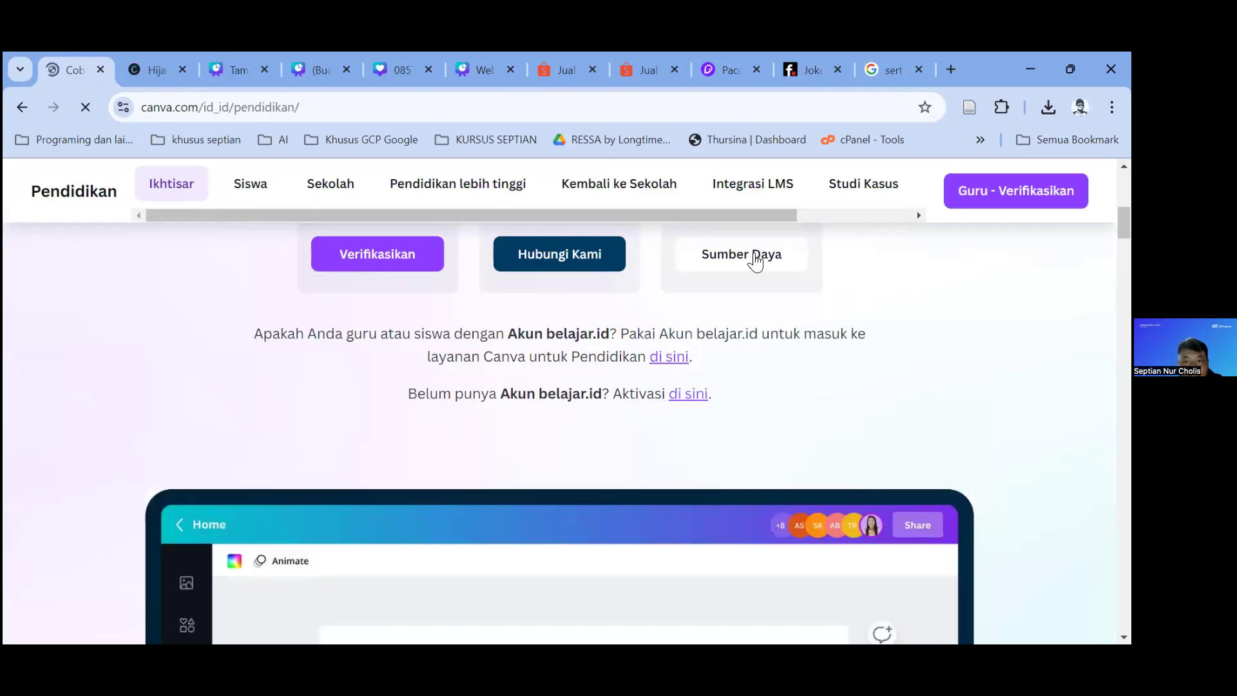
left_click(404, 273)
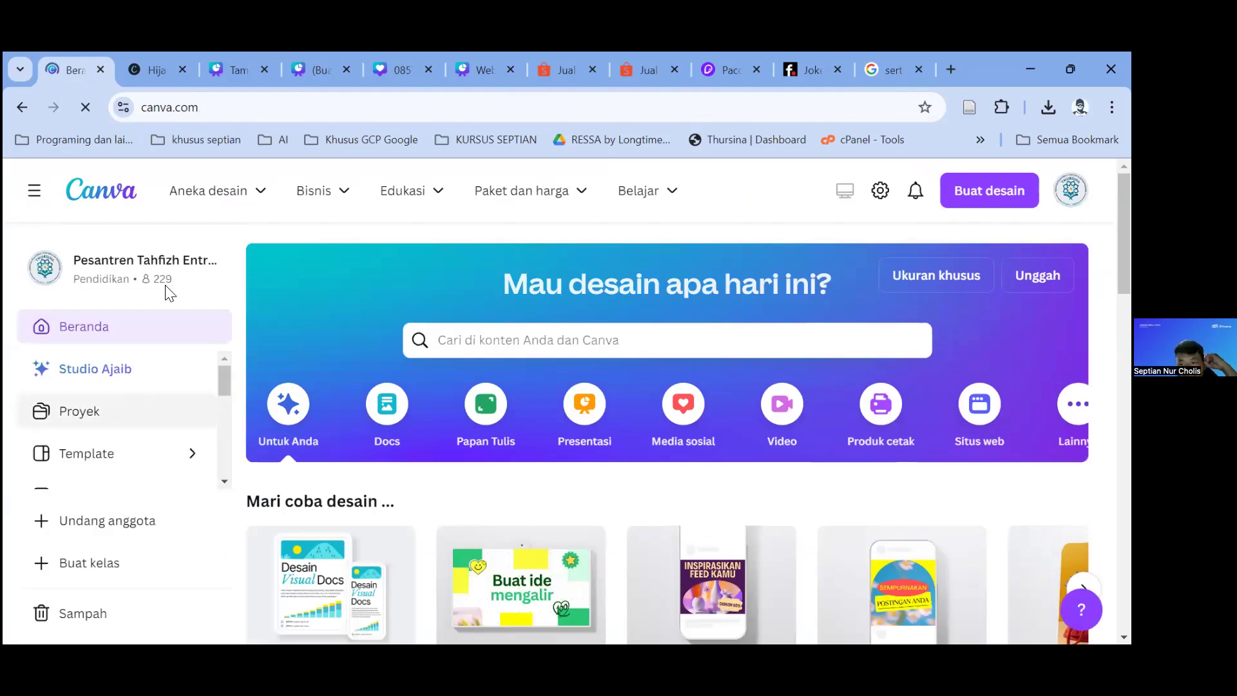
scroll(167, 297, "down", 3)
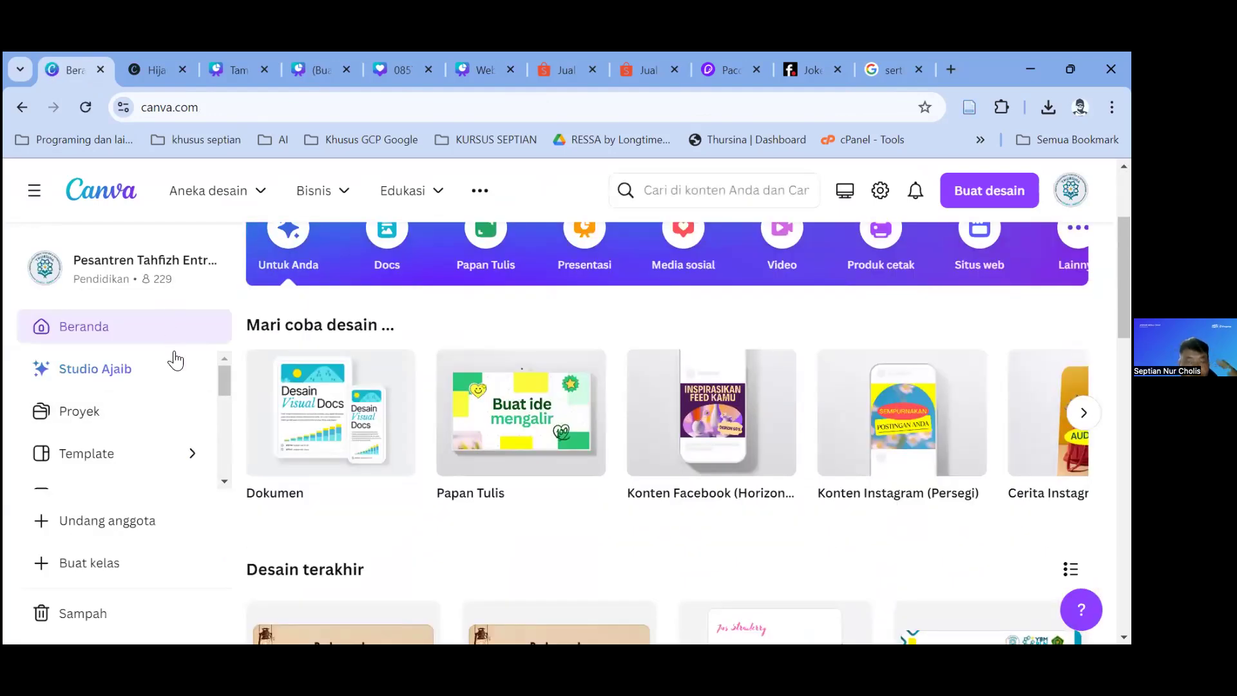
scroll(408, 483, "up", 3)
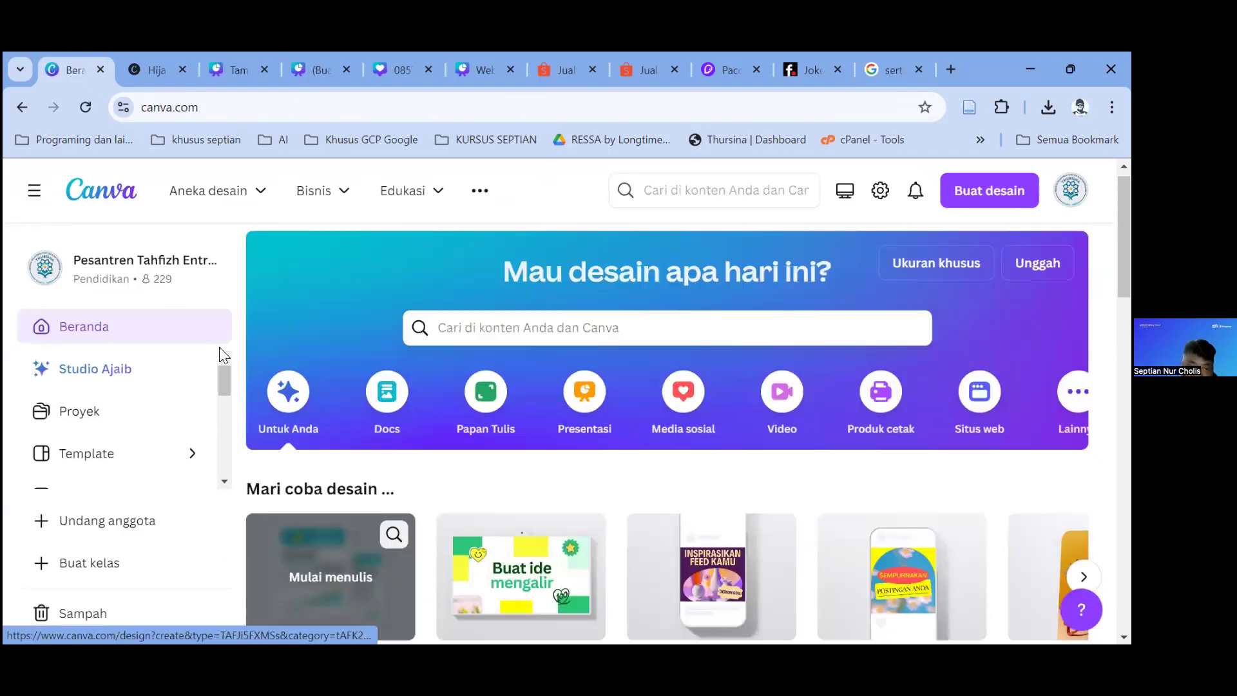
scroll(330, 576, "up", 1)
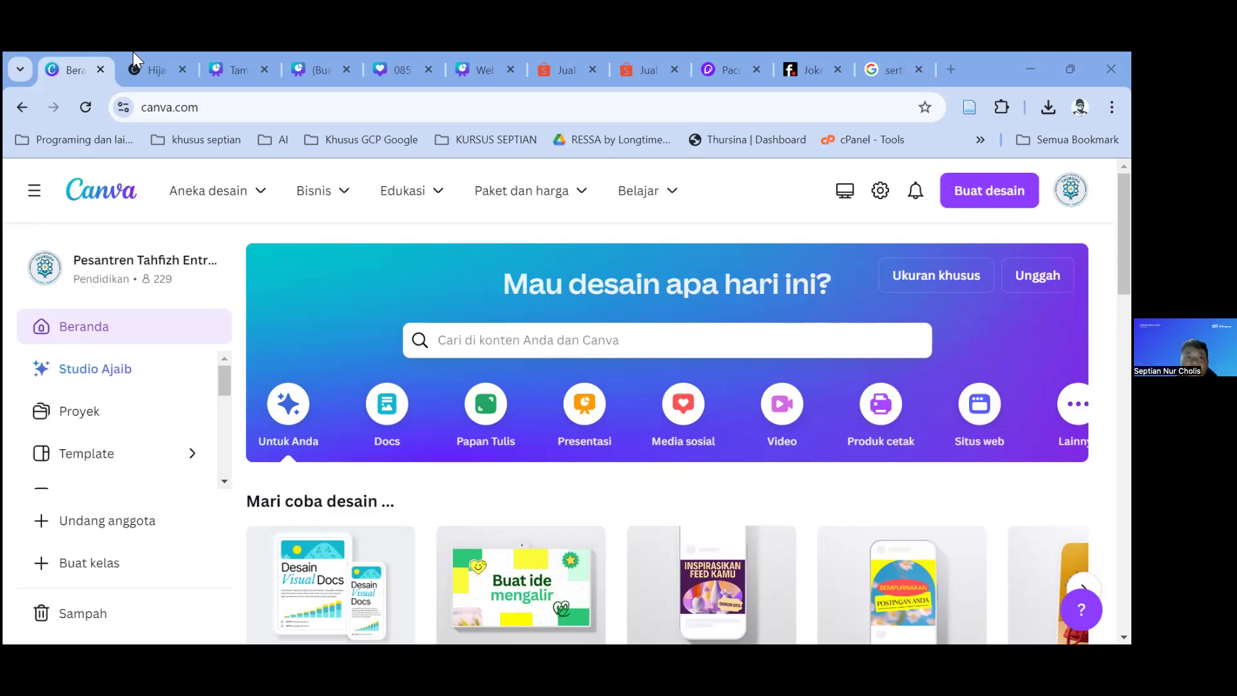
Step: Back in the three-page editor, open Elemen, clear the mistyped search, and deselect the image frame
left_click(232, 67)
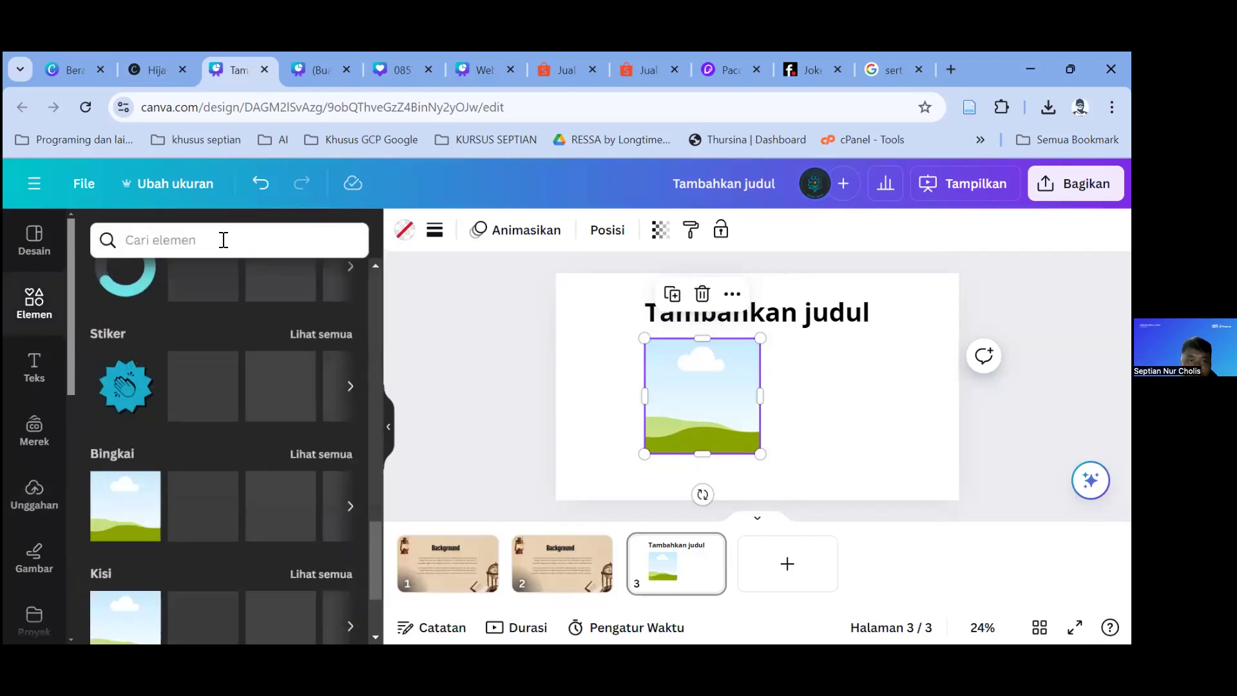
left_click(222, 240)
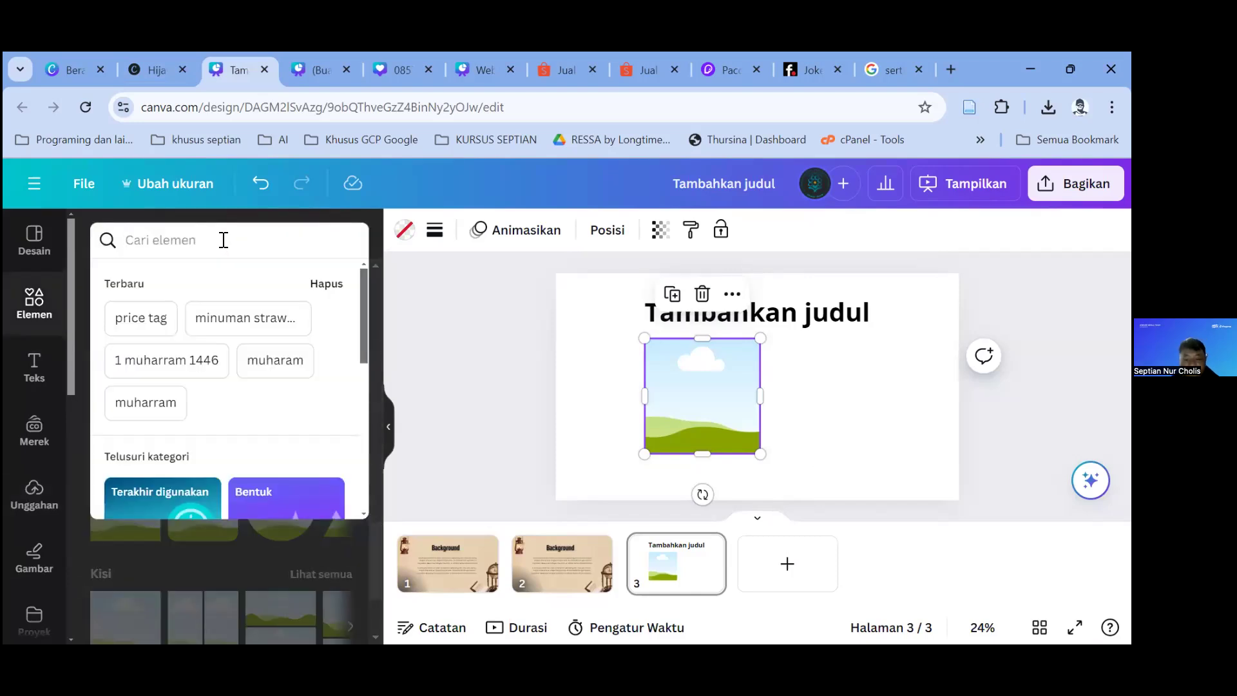
type("udnehs")
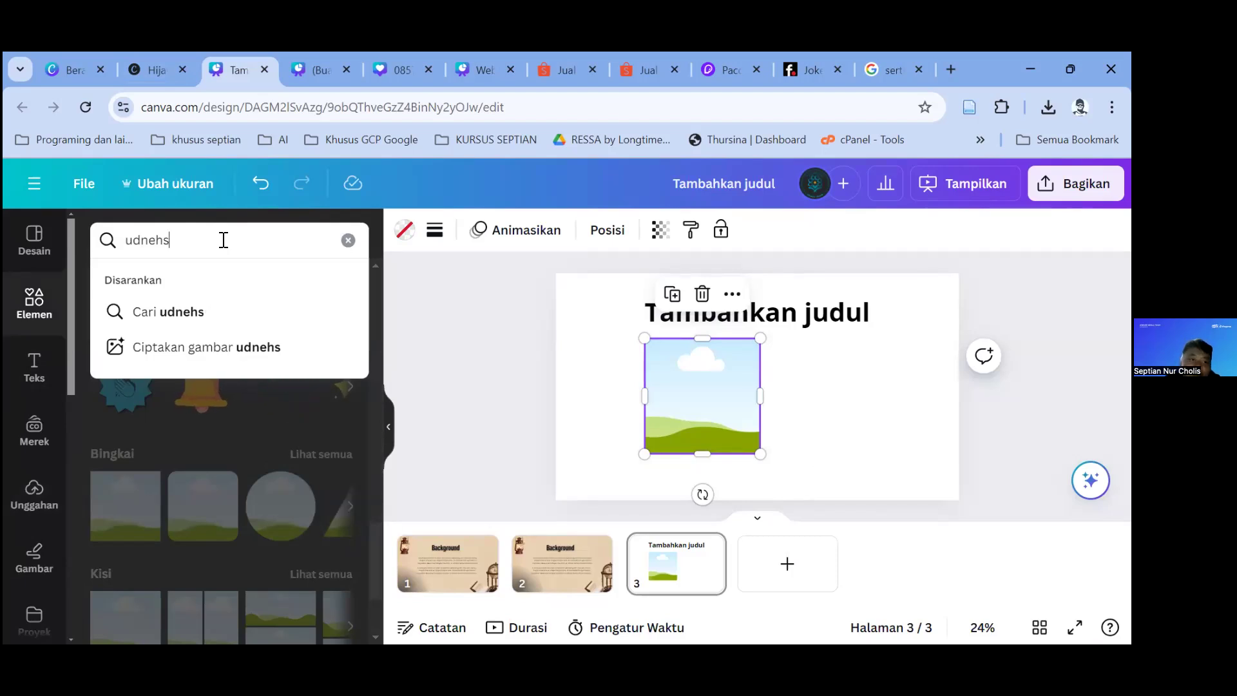
key("BackSpace")
key("BackSpace")
key("BackSpace")
key("BackSpace")
key("BackSpace")
key("BackSpace")
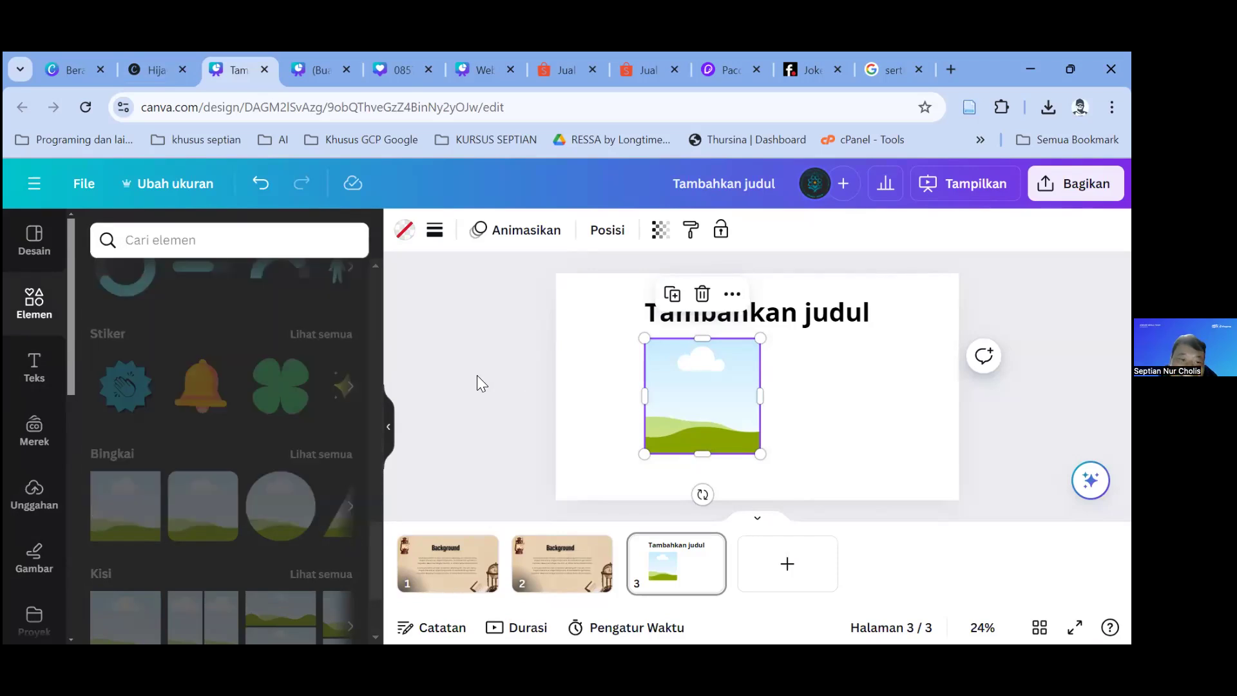
left_click(453, 376)
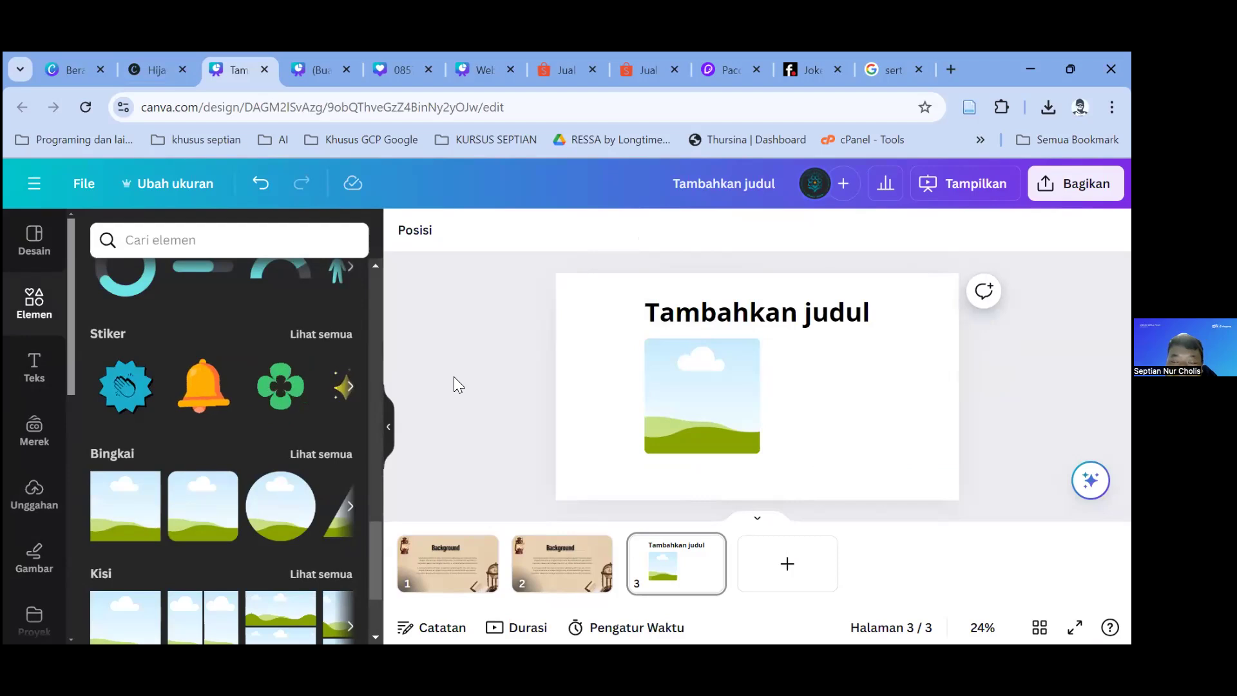